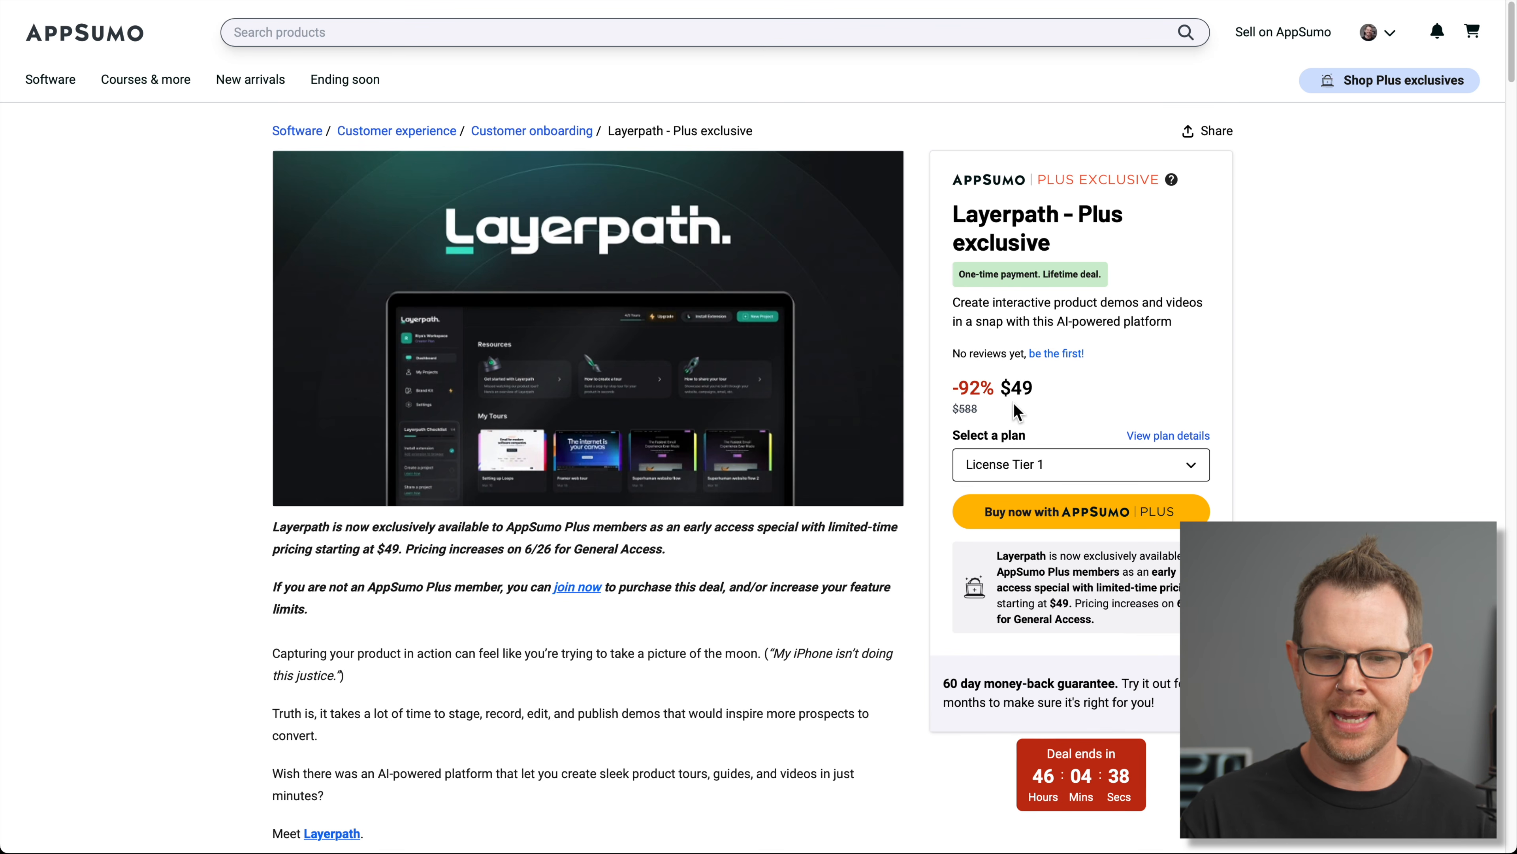
Step: Bring up the Layerpath License Tier 1, 2 and 3 cards ($49, $129, $259) under Plans & features
{"action": "left_click", "coordinate": [1170, 441]}
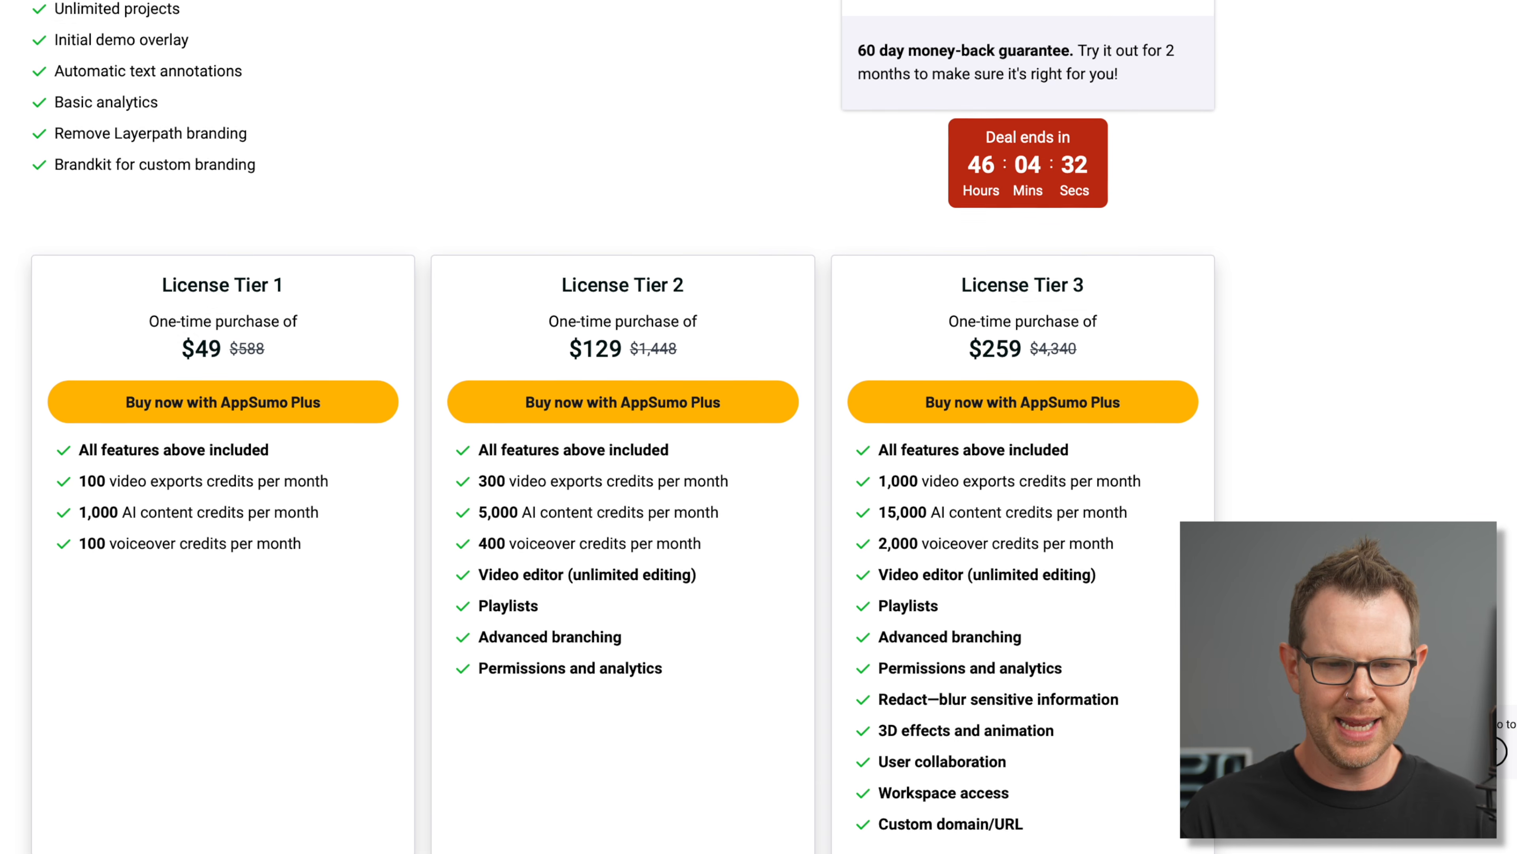
{"action": "scroll", "coordinate": [624, 478], "scroll_direction": "down", "scroll_amount": 2}
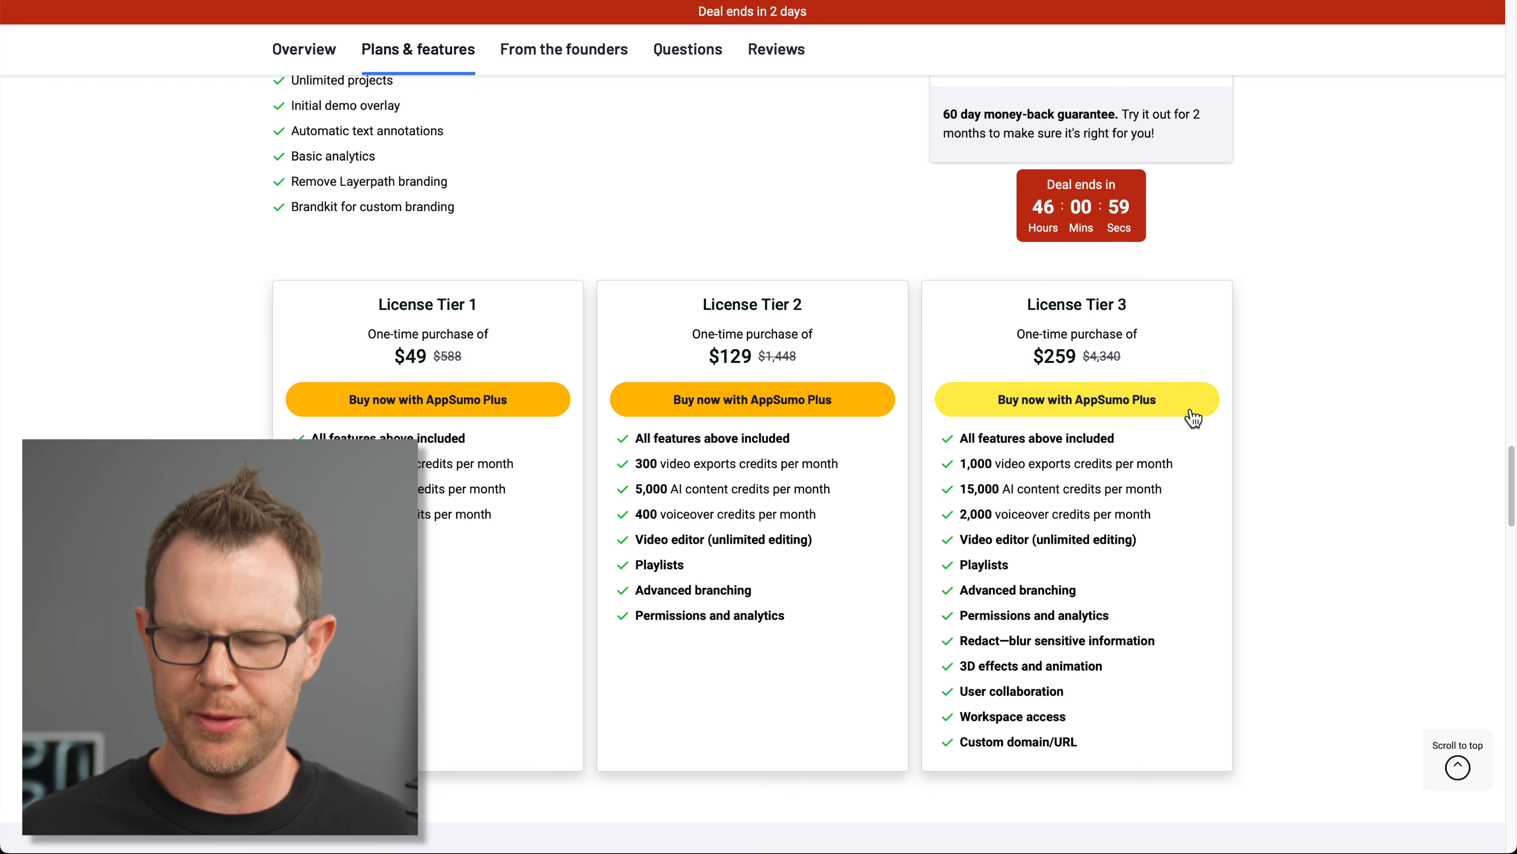
Step: Add License Tier 3 to the cart with AppSumo Plus and proceed to checkout
{"action": "left_click", "coordinate": [1194, 415]}
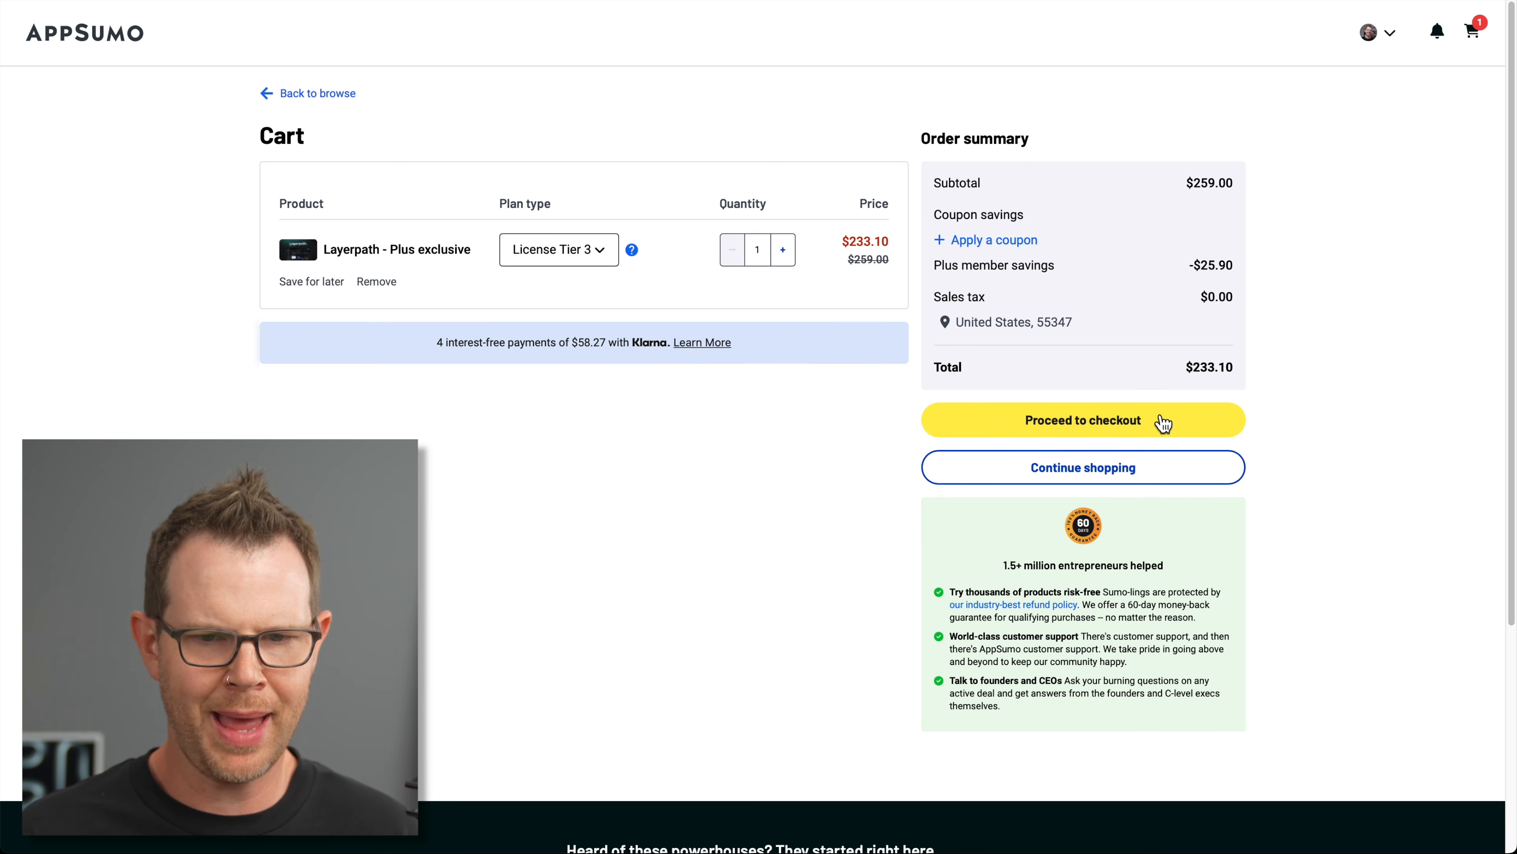
{"action": "left_click", "coordinate": [1205, 427]}
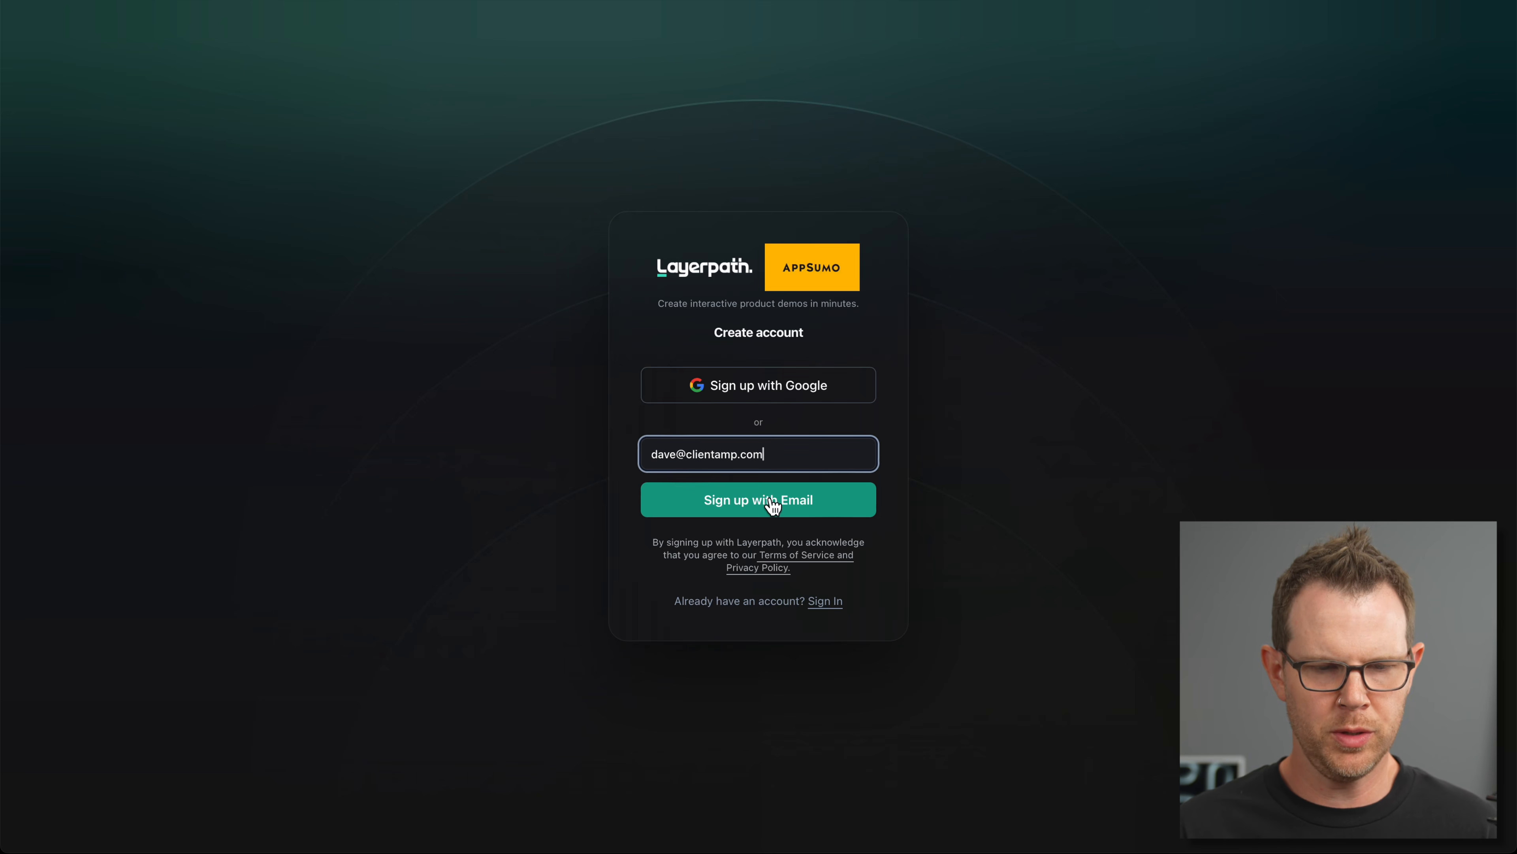
Step: Sign up with email, confirm the Tier 3 plan under Plan & Billing, and open the Dashboard
{"action": "left_click", "coordinate": [772, 505]}
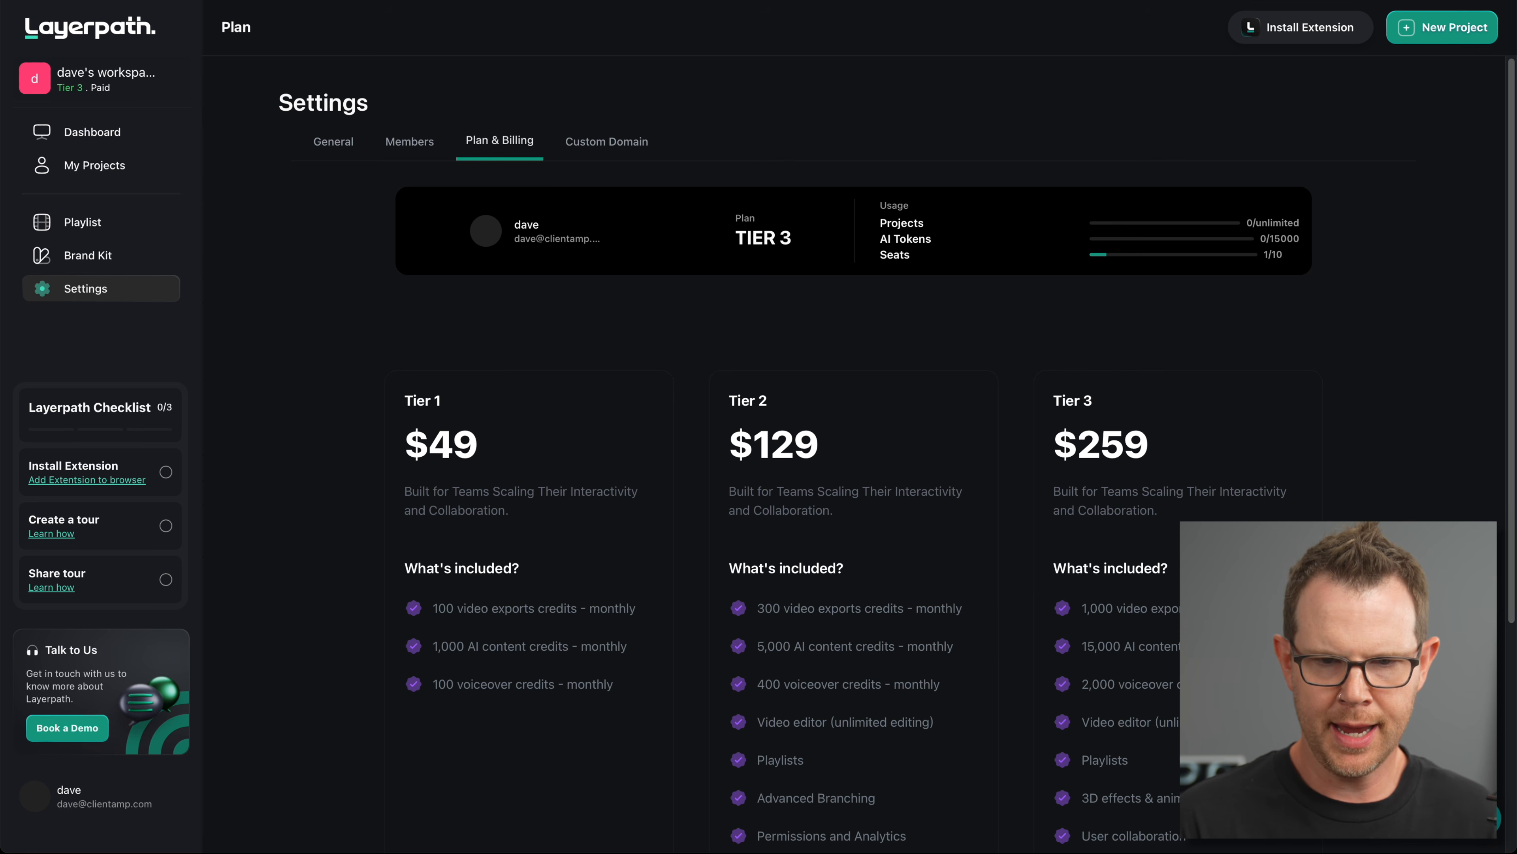
{"action": "scroll", "coordinate": [1176, 471], "scroll_direction": "down", "scroll_amount": 2}
{"action": "scroll", "coordinate": [1165, 475], "scroll_direction": "down", "scroll_amount": 3}
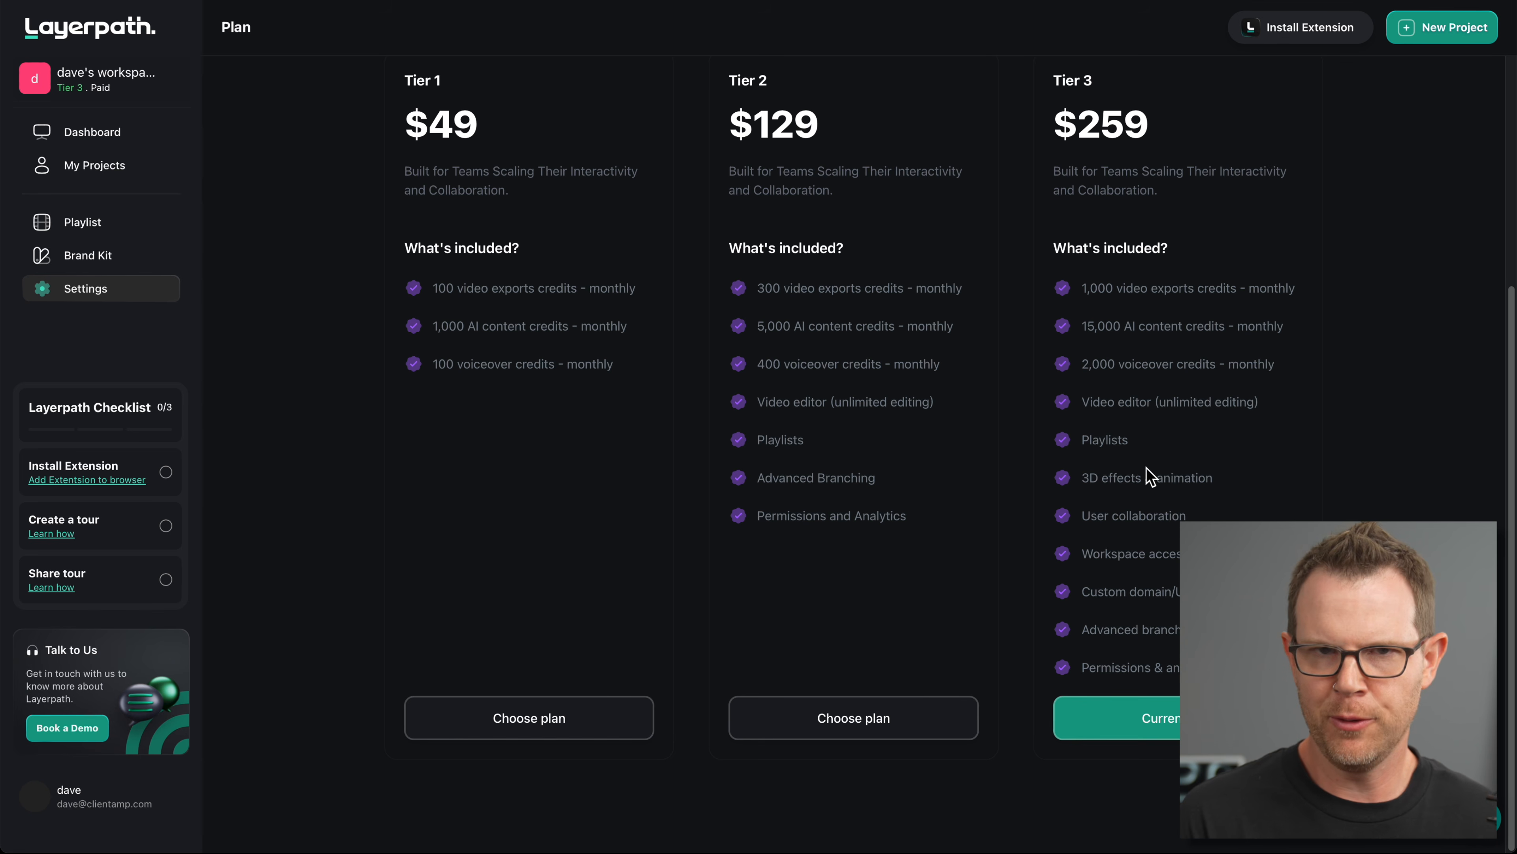
{"action": "scroll", "coordinate": [1219, 500], "scroll_direction": "up", "scroll_amount": 2}
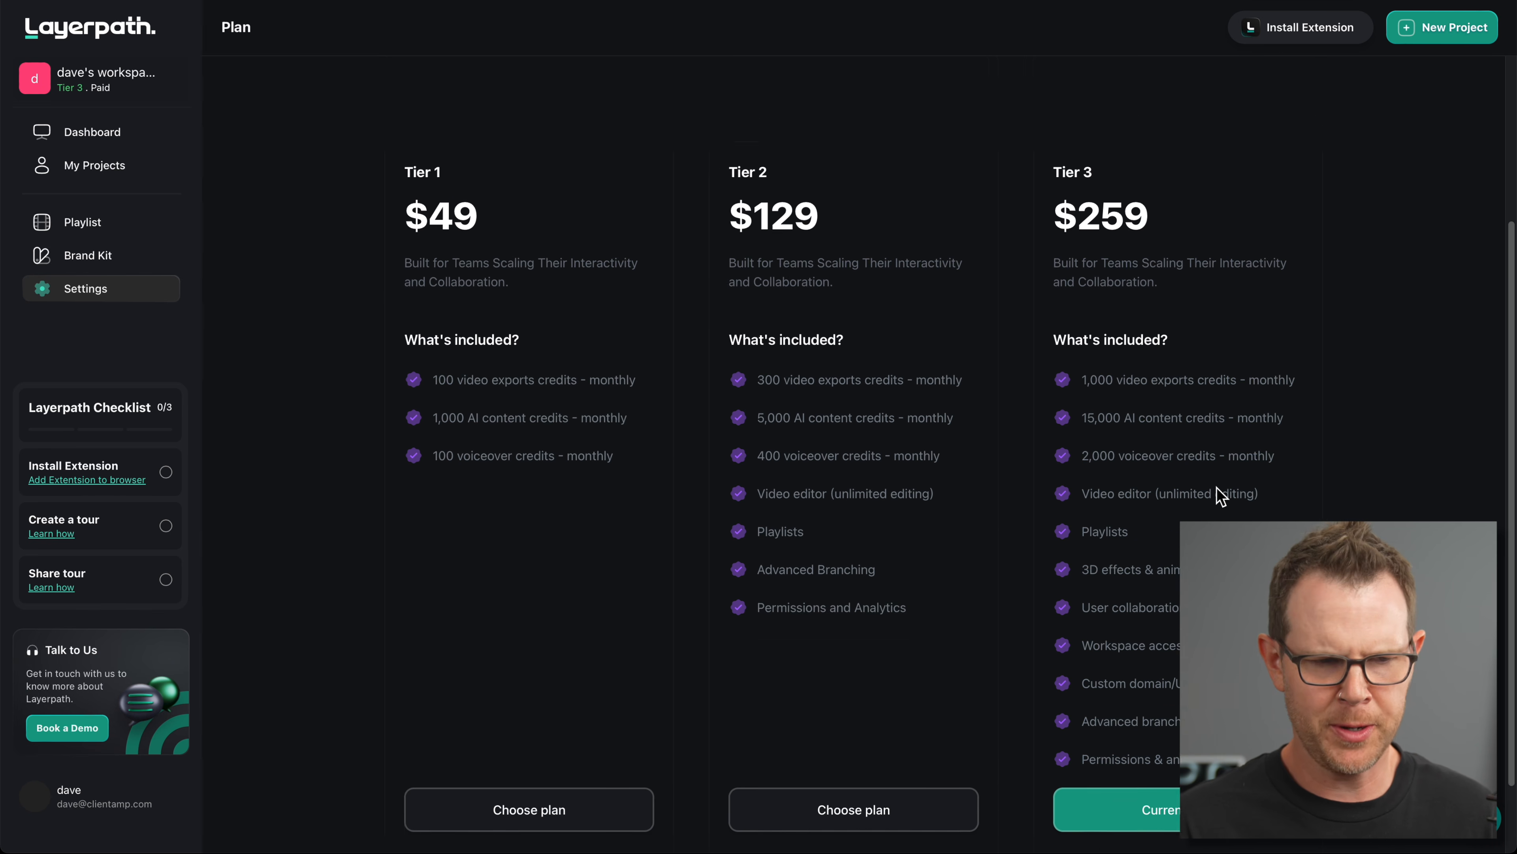
{"action": "scroll", "coordinate": [1219, 499], "scroll_direction": "up", "scroll_amount": 4}
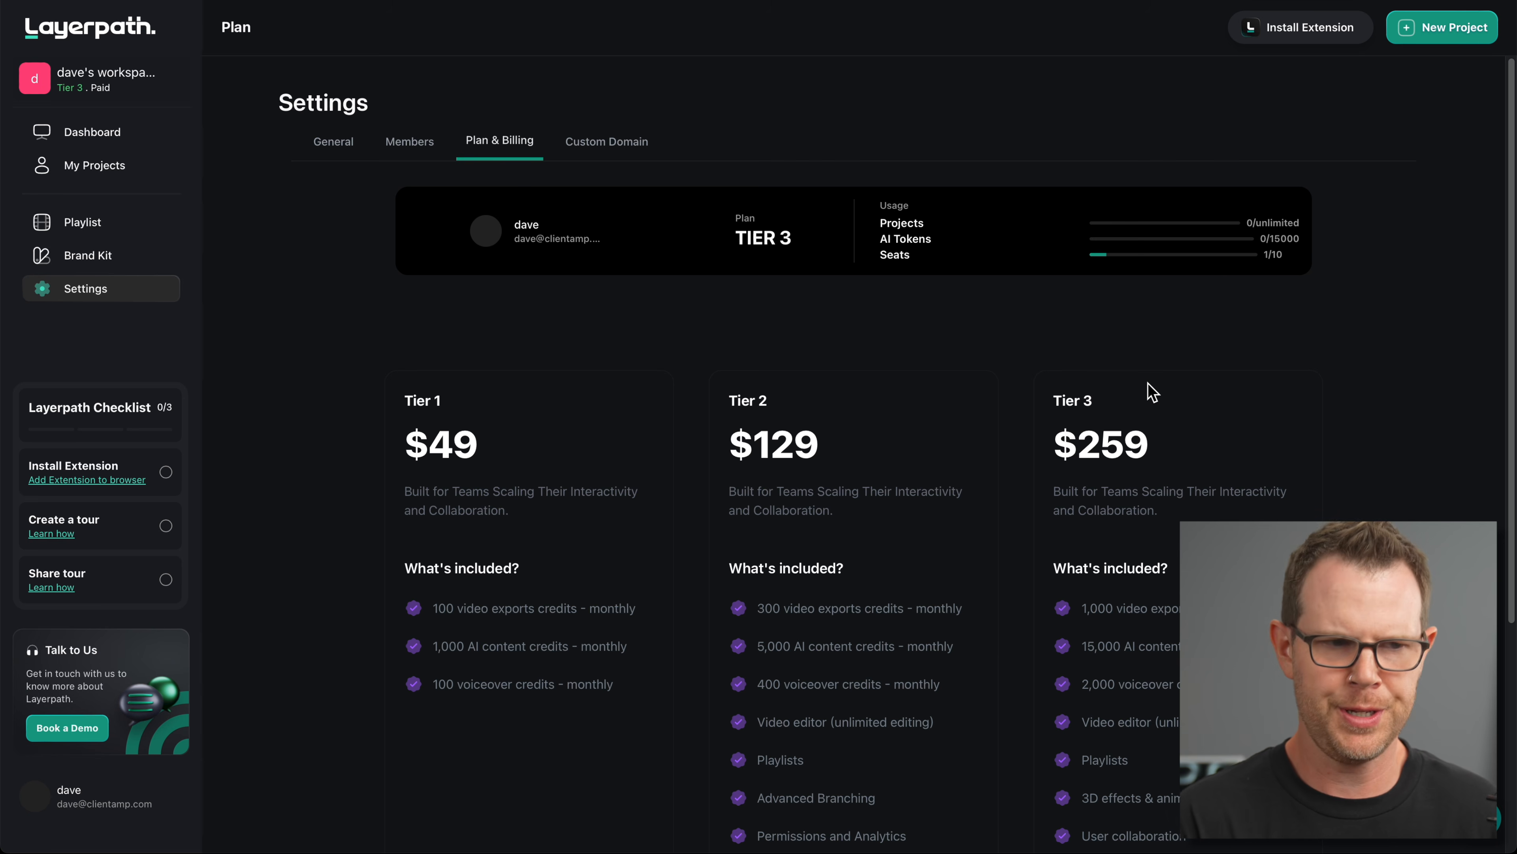
{"action": "left_click", "coordinate": [102, 131]}
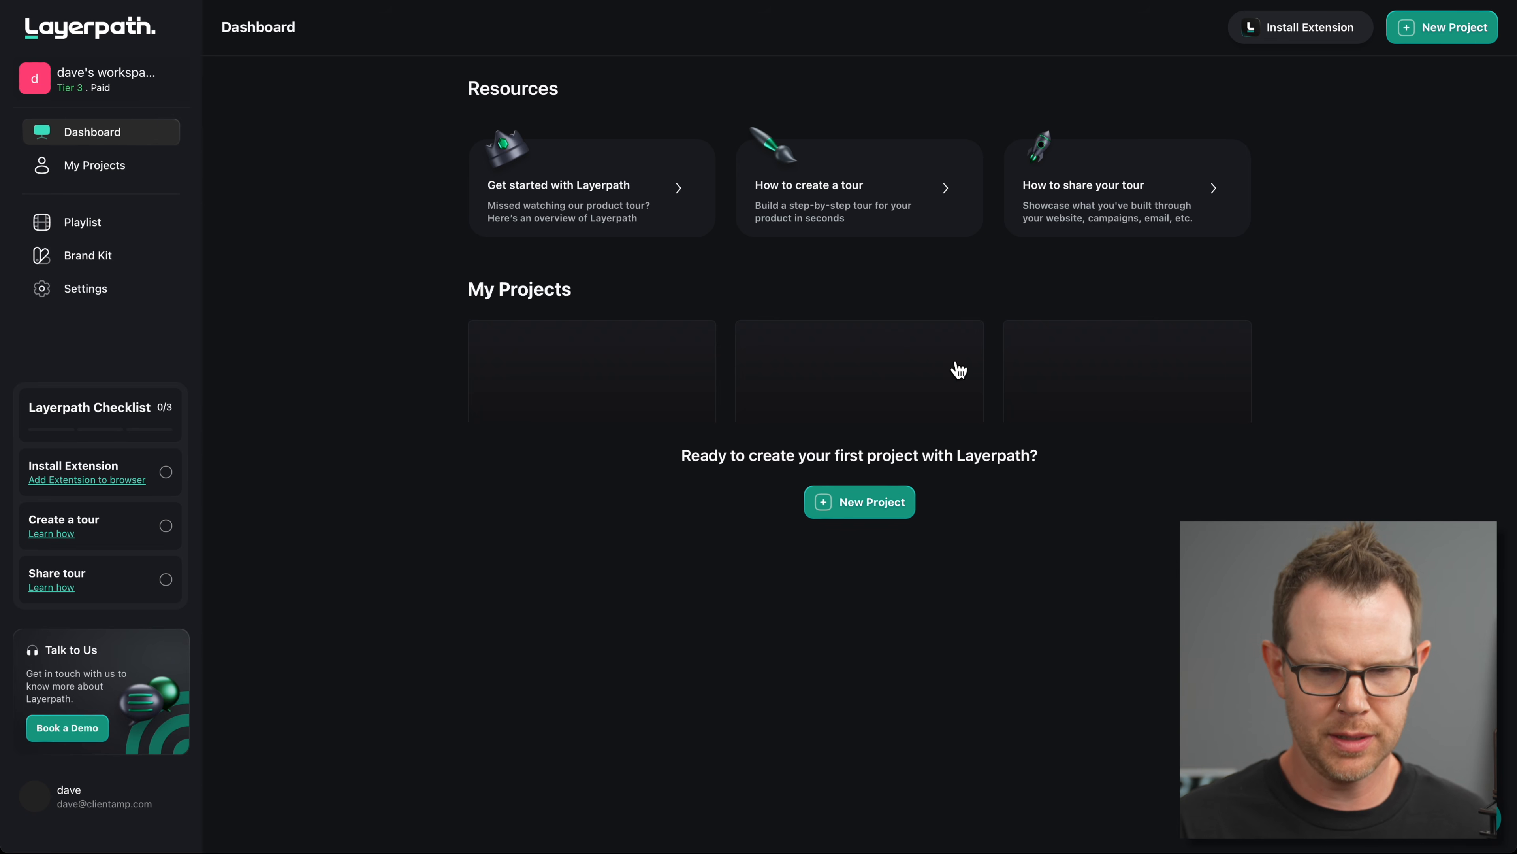
Step: Browse My Projects, Playlist, Brand Kit and Settings, then start a New Project
{"action": "left_click", "coordinate": [69, 166]}
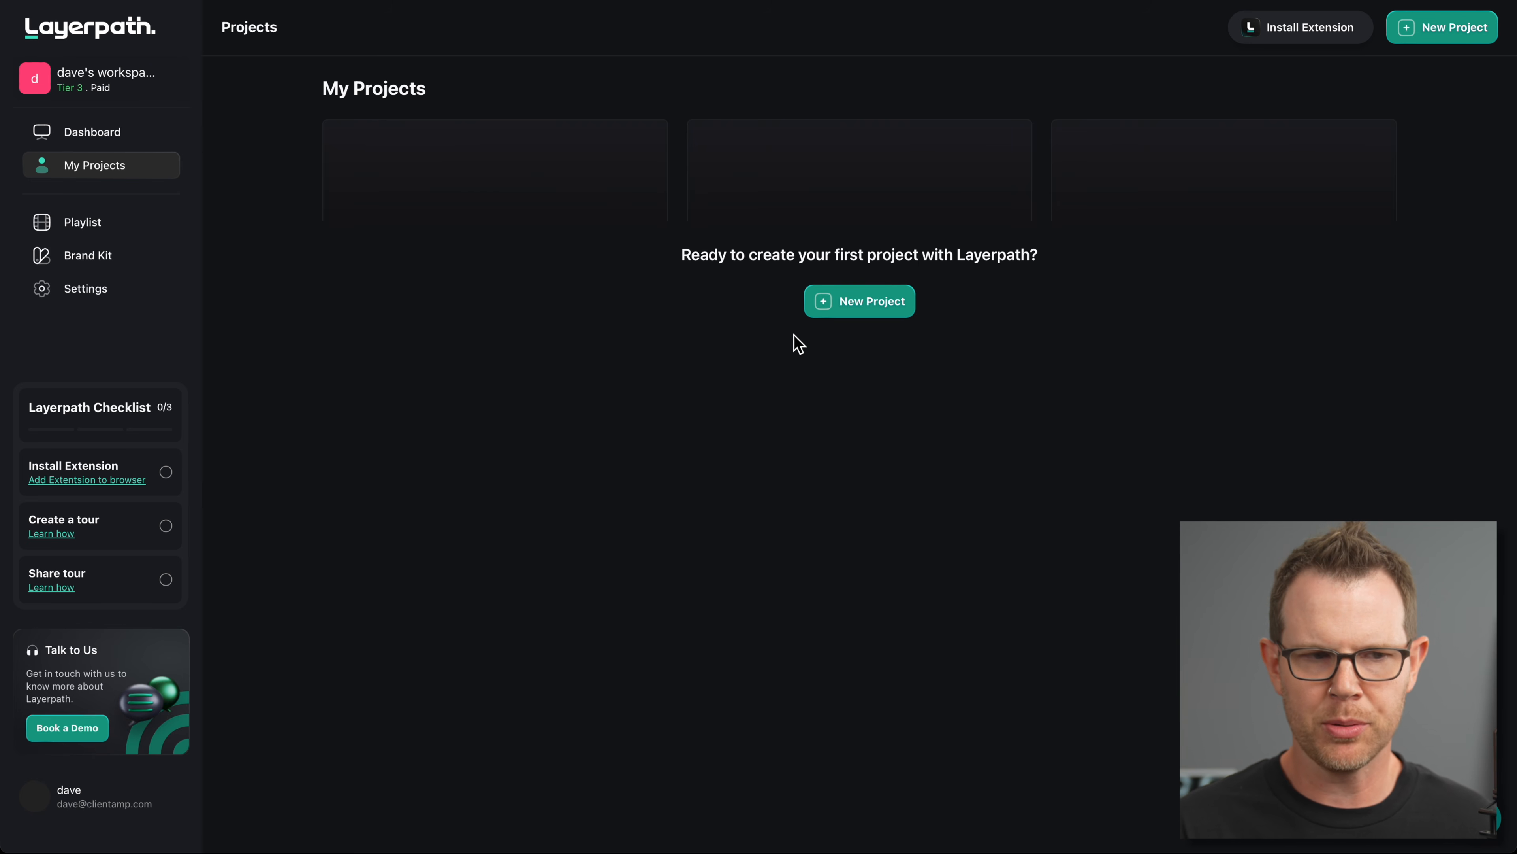
{"action": "left_click", "coordinate": [122, 223]}
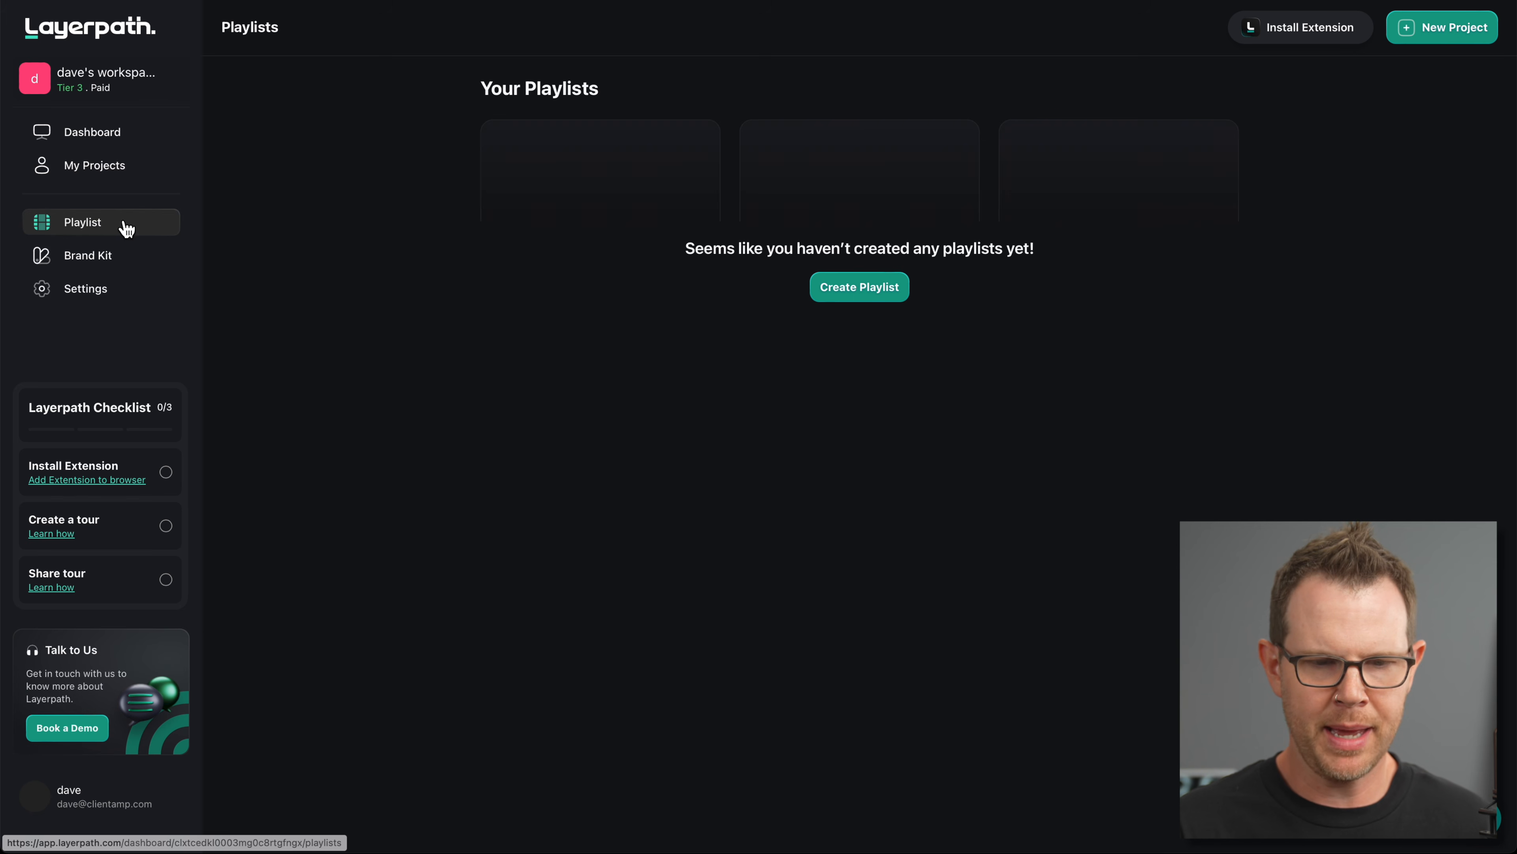
{"action": "left_click", "coordinate": [101, 259]}
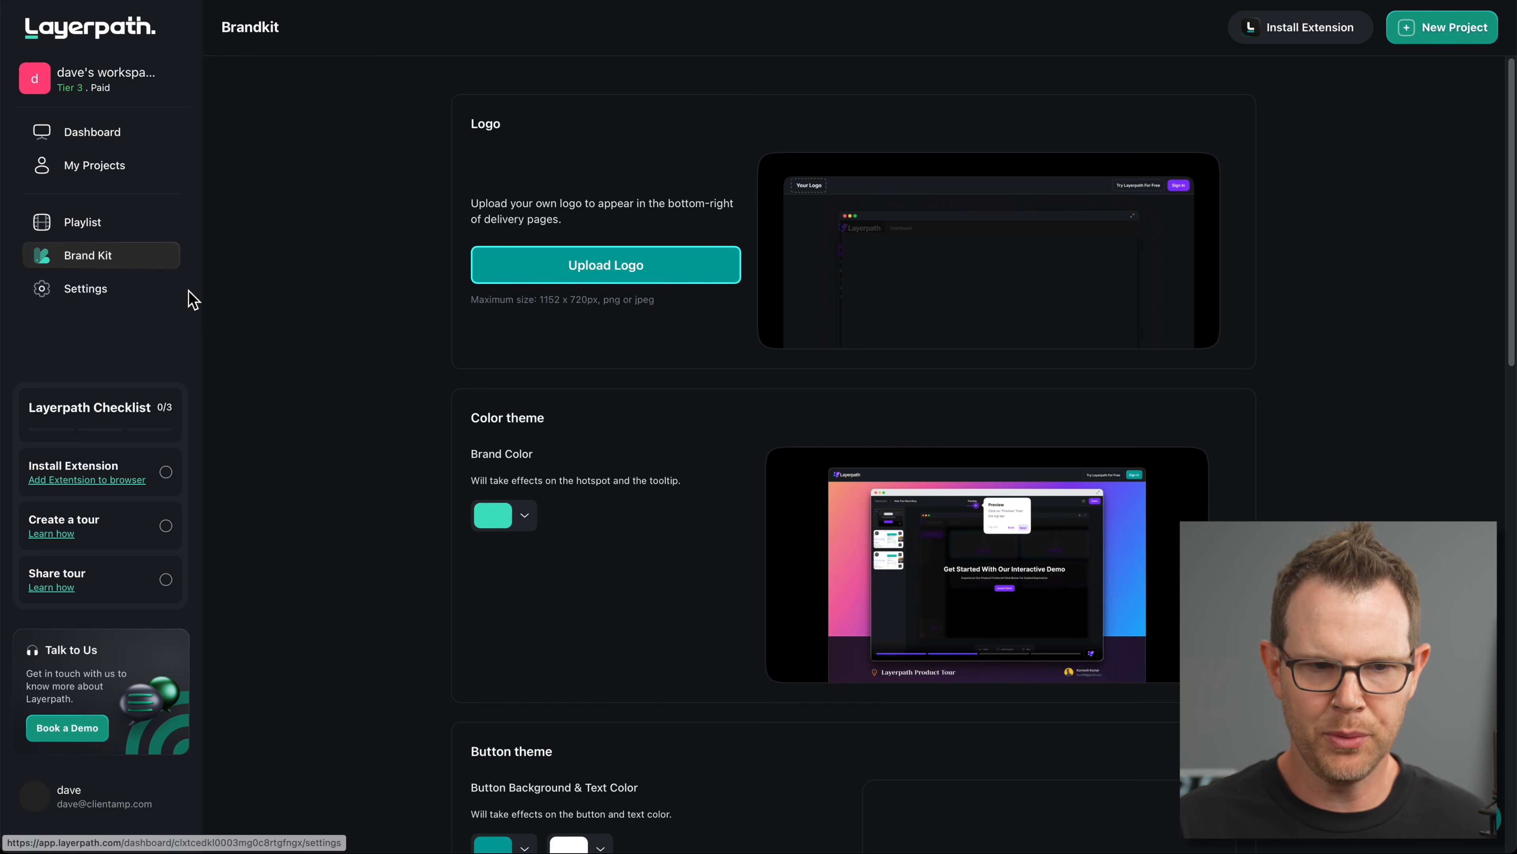
{"action": "left_click", "coordinate": [90, 293]}
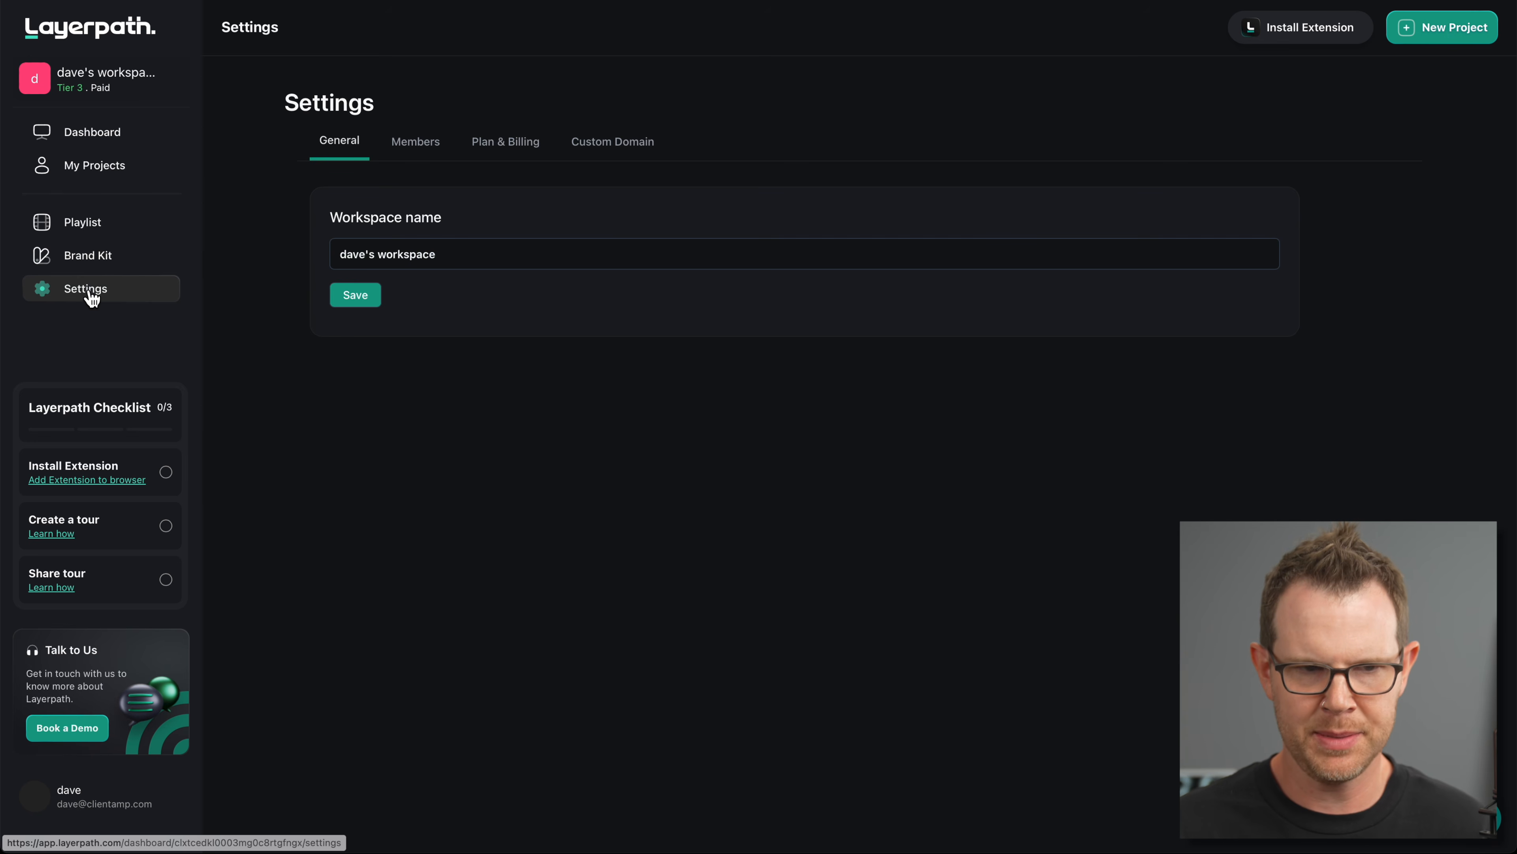
{"action": "left_click", "coordinate": [95, 168]}
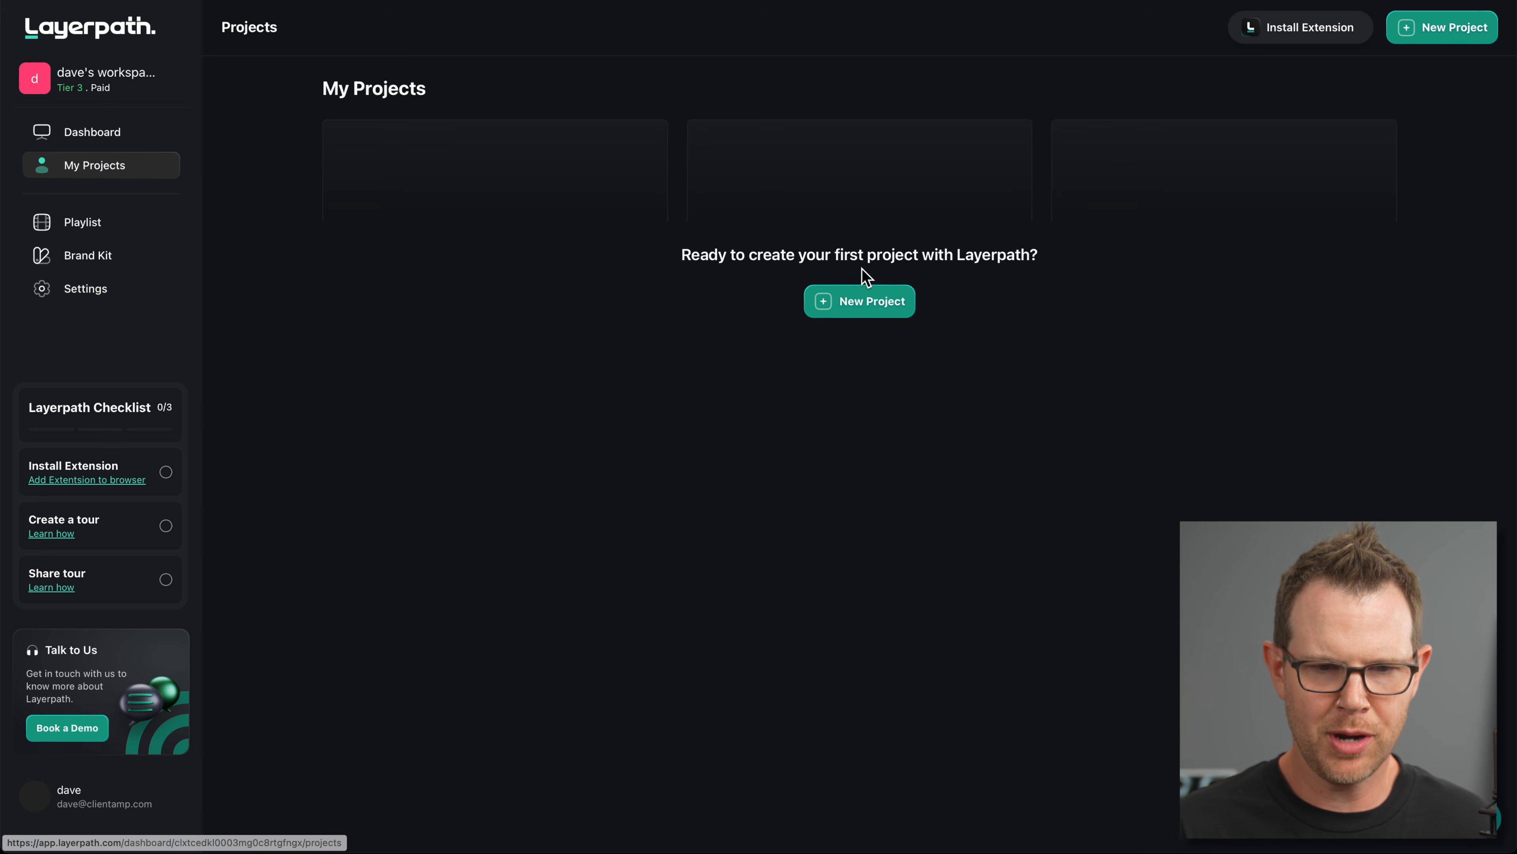
{"action": "left_click", "coordinate": [875, 305]}
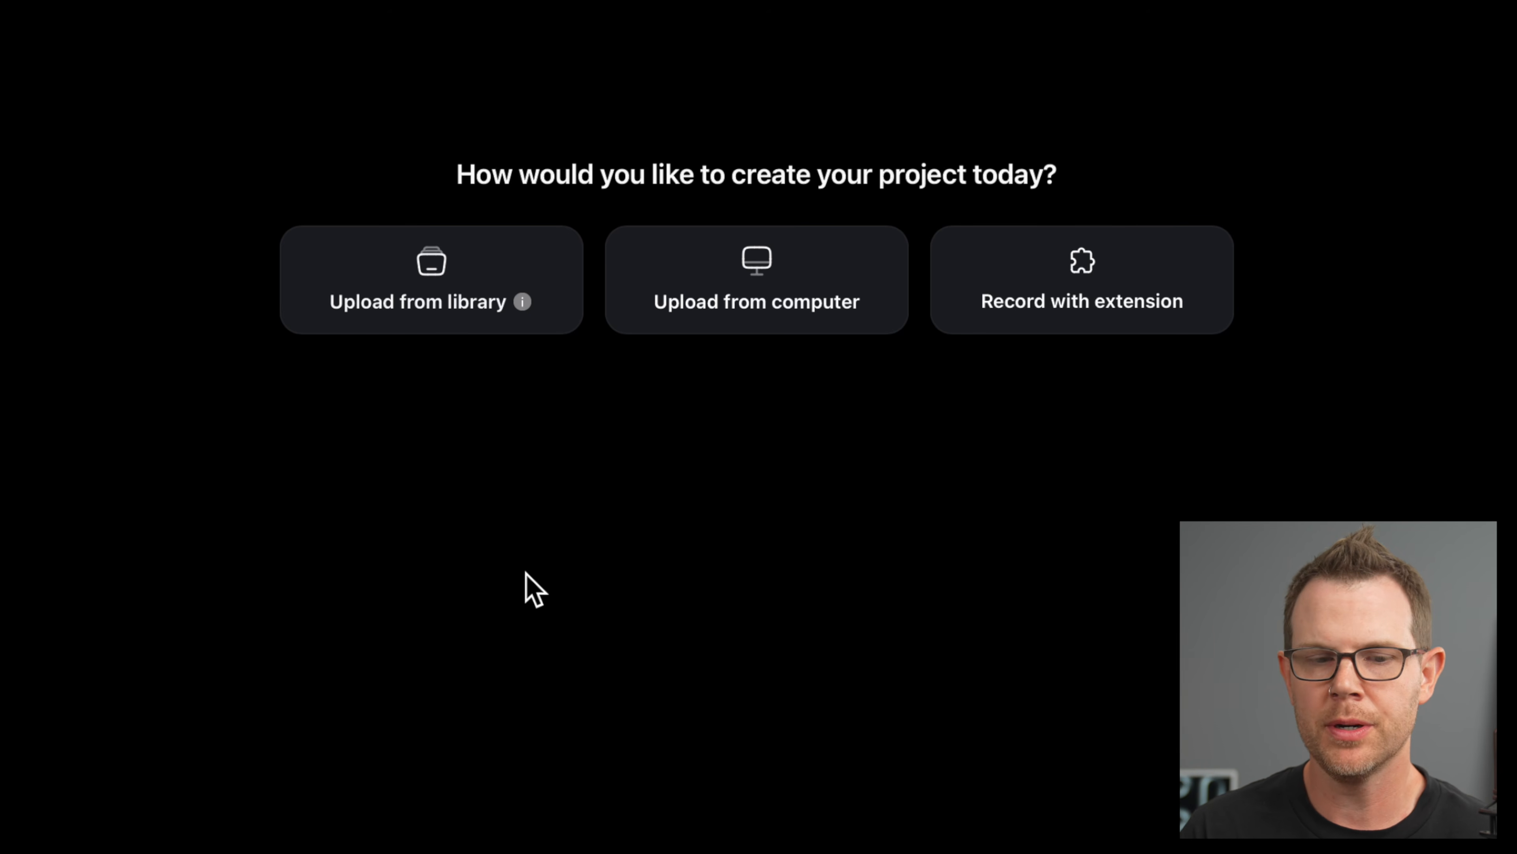
Step: Choose Record with extension, finish setup, and request a login link for your work email
{"action": "left_click", "coordinate": [1084, 288]}
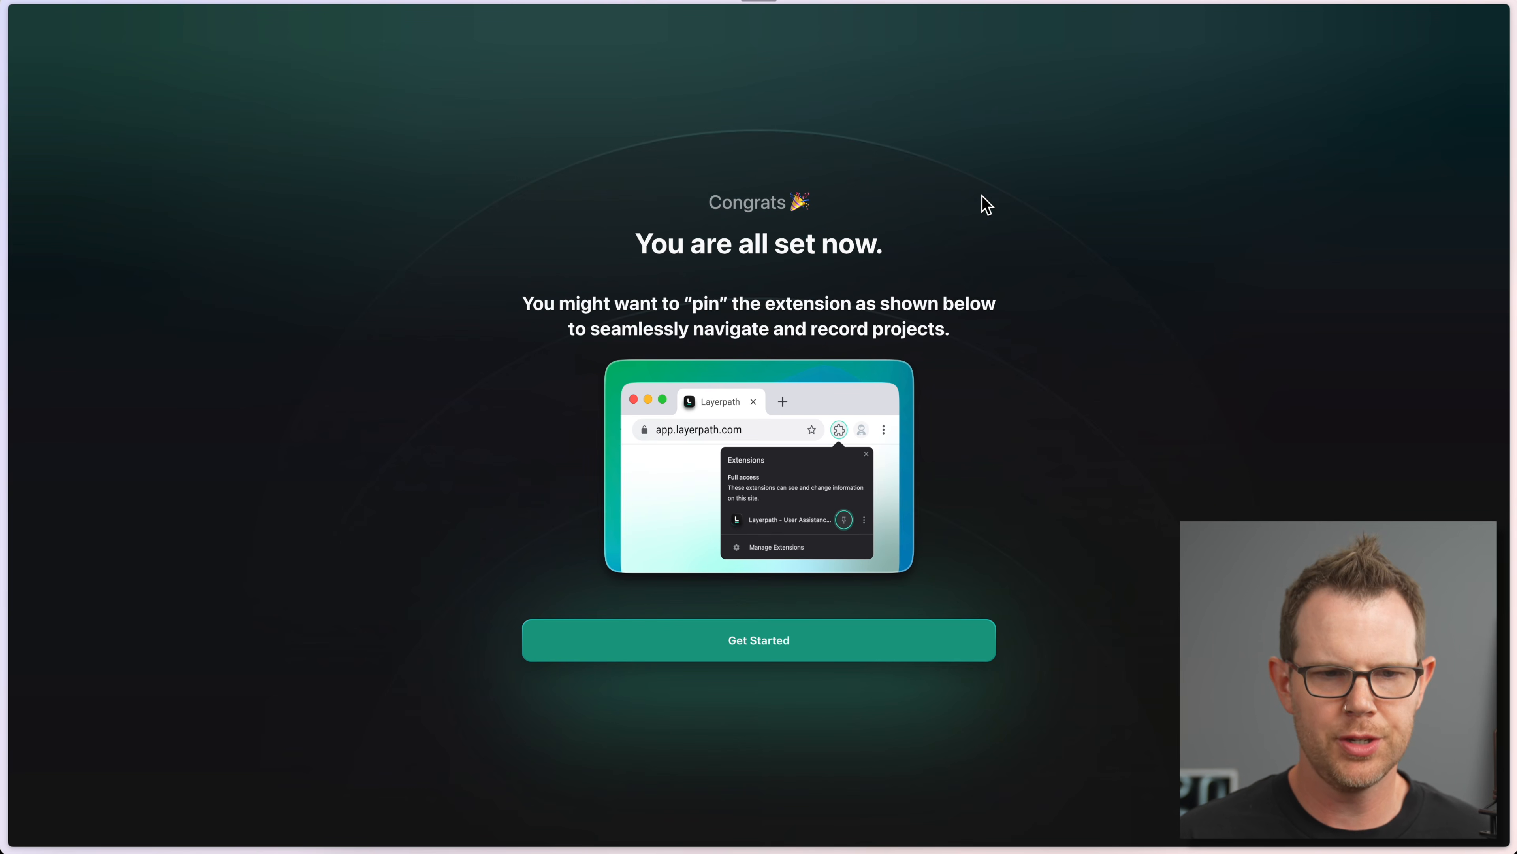
{"action": "left_click", "coordinate": [823, 643]}
{"action": "left_click", "coordinate": [746, 433]}
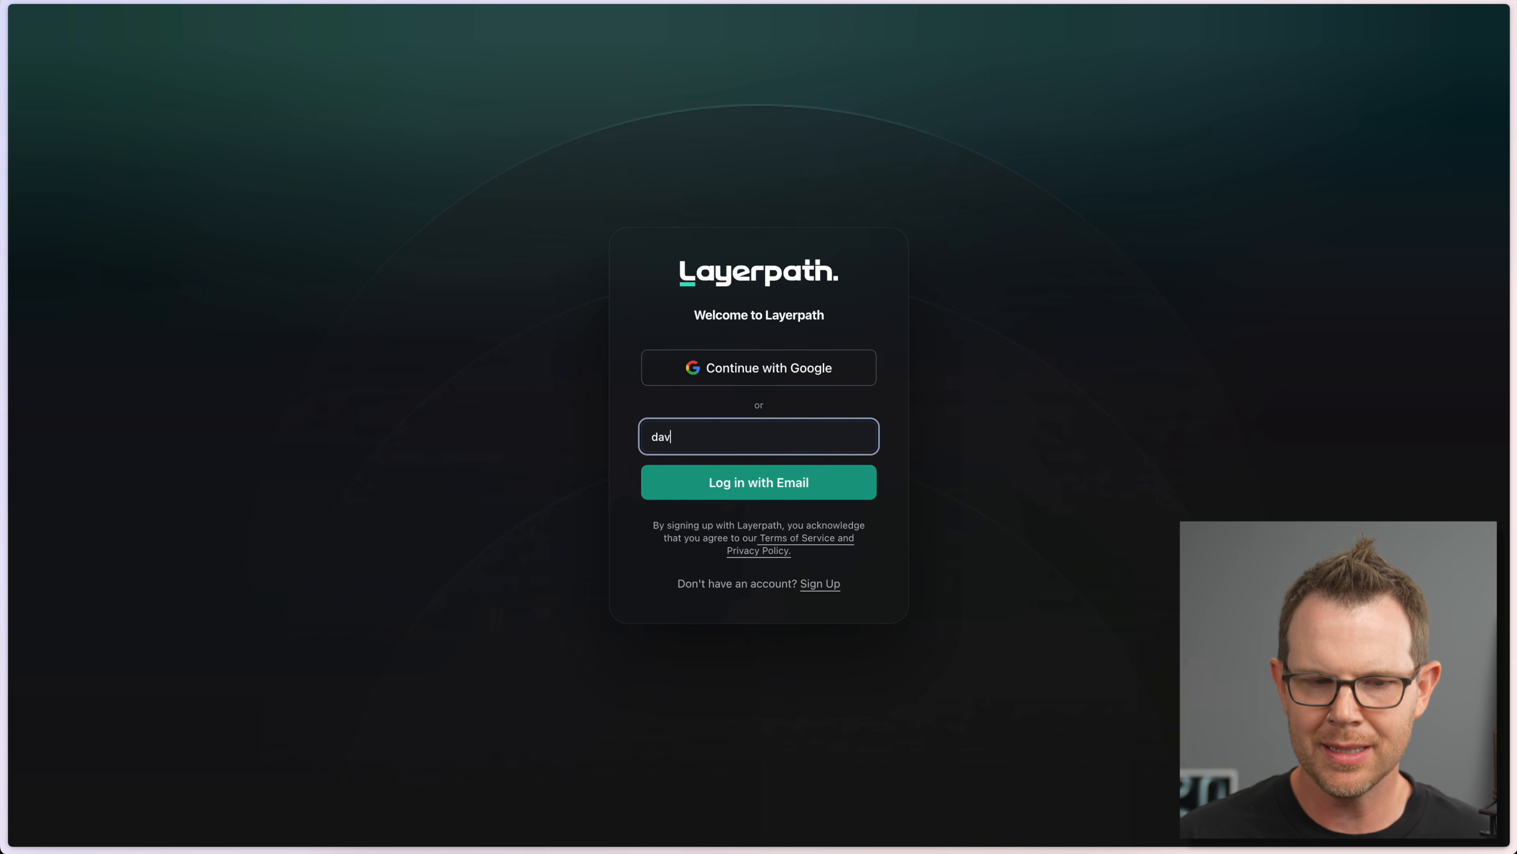
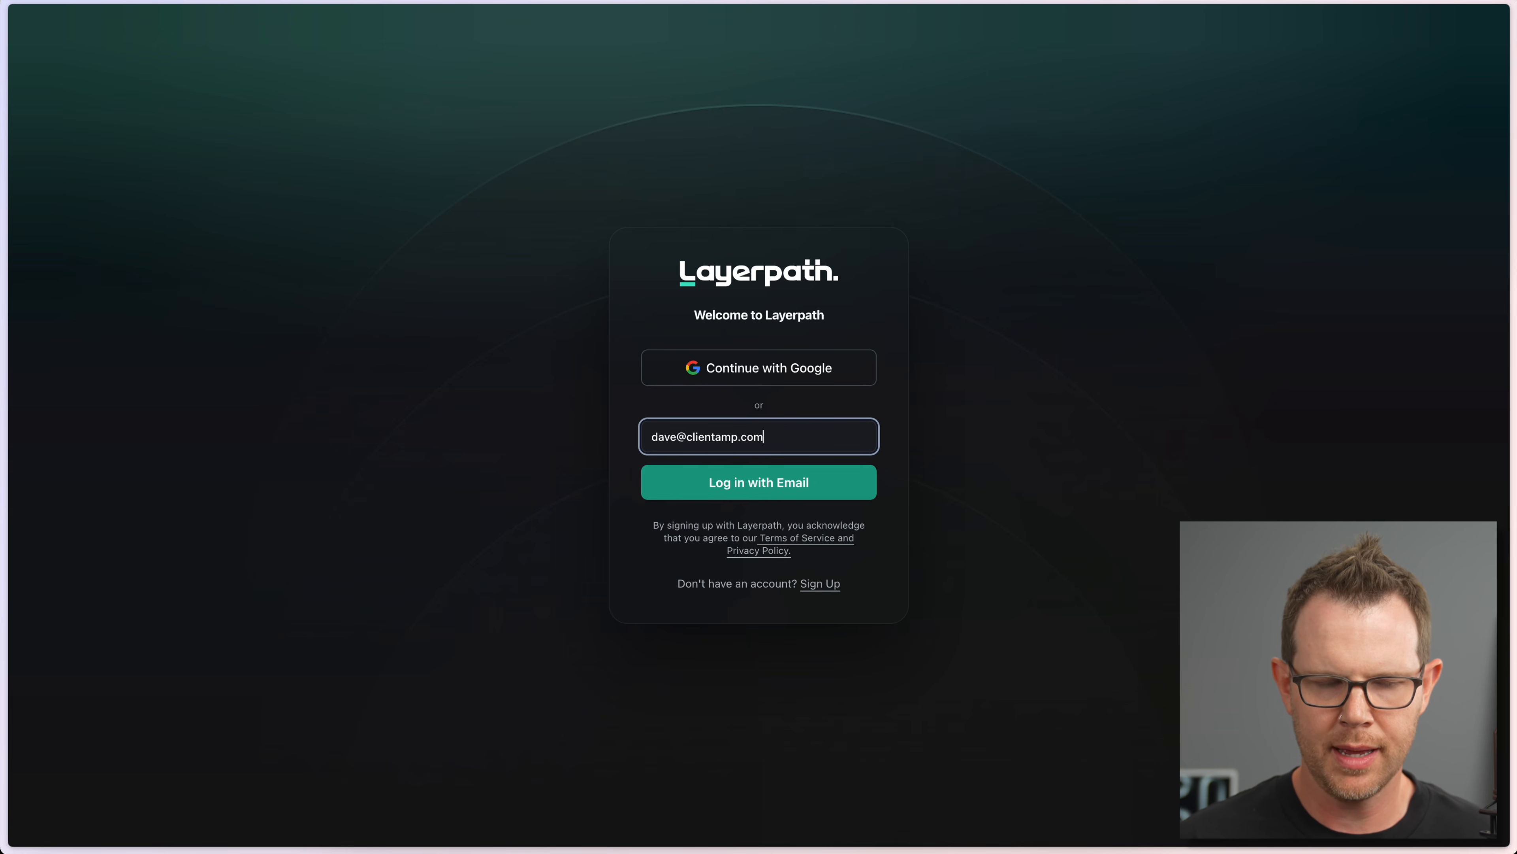
{"action": "key", "text": "Return"}
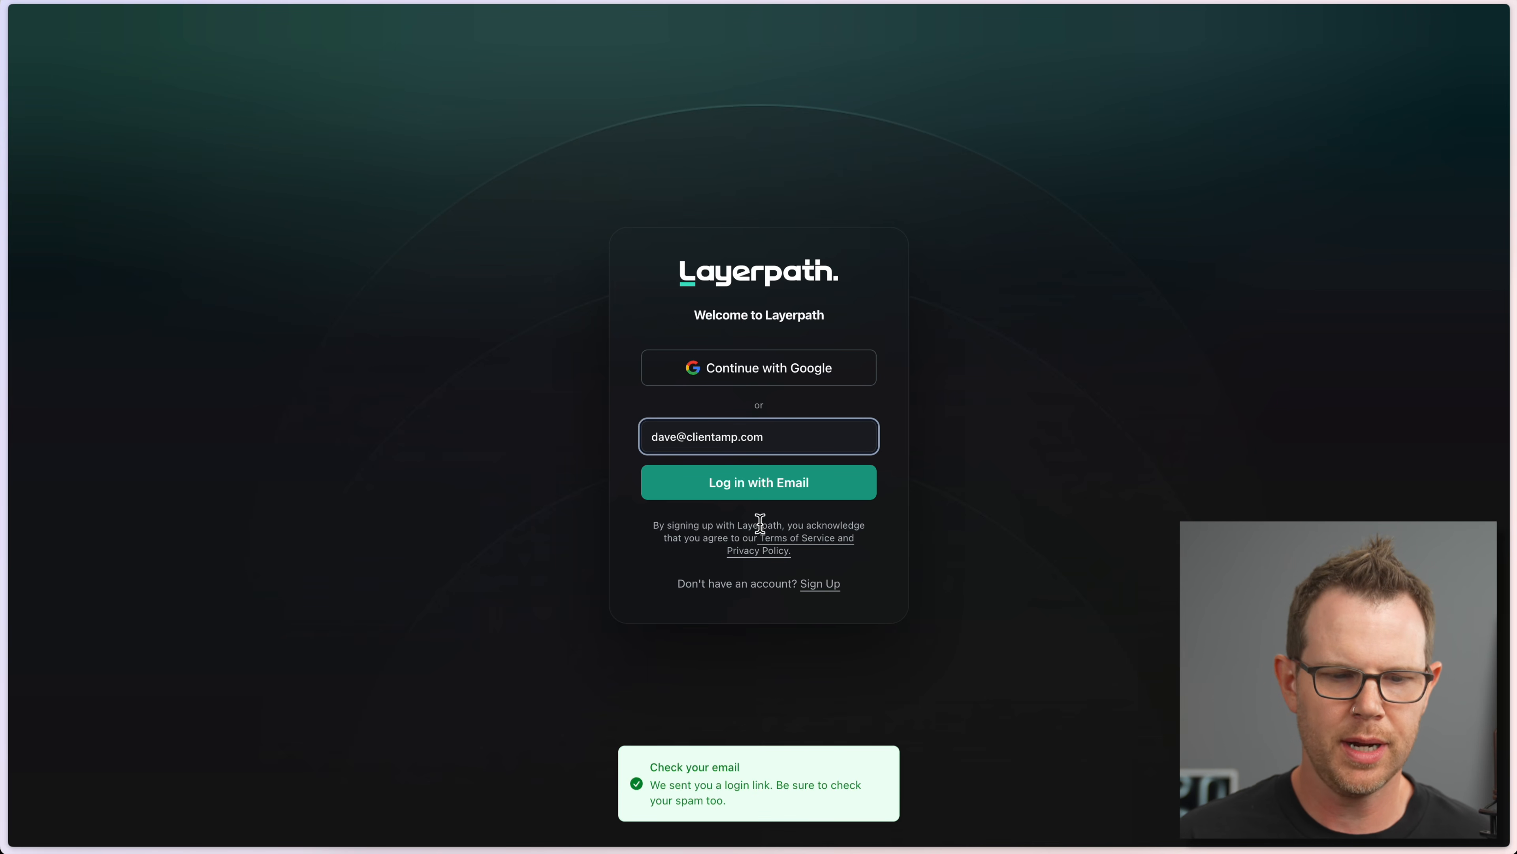
{"action": "left_click", "coordinate": [971, 512]}
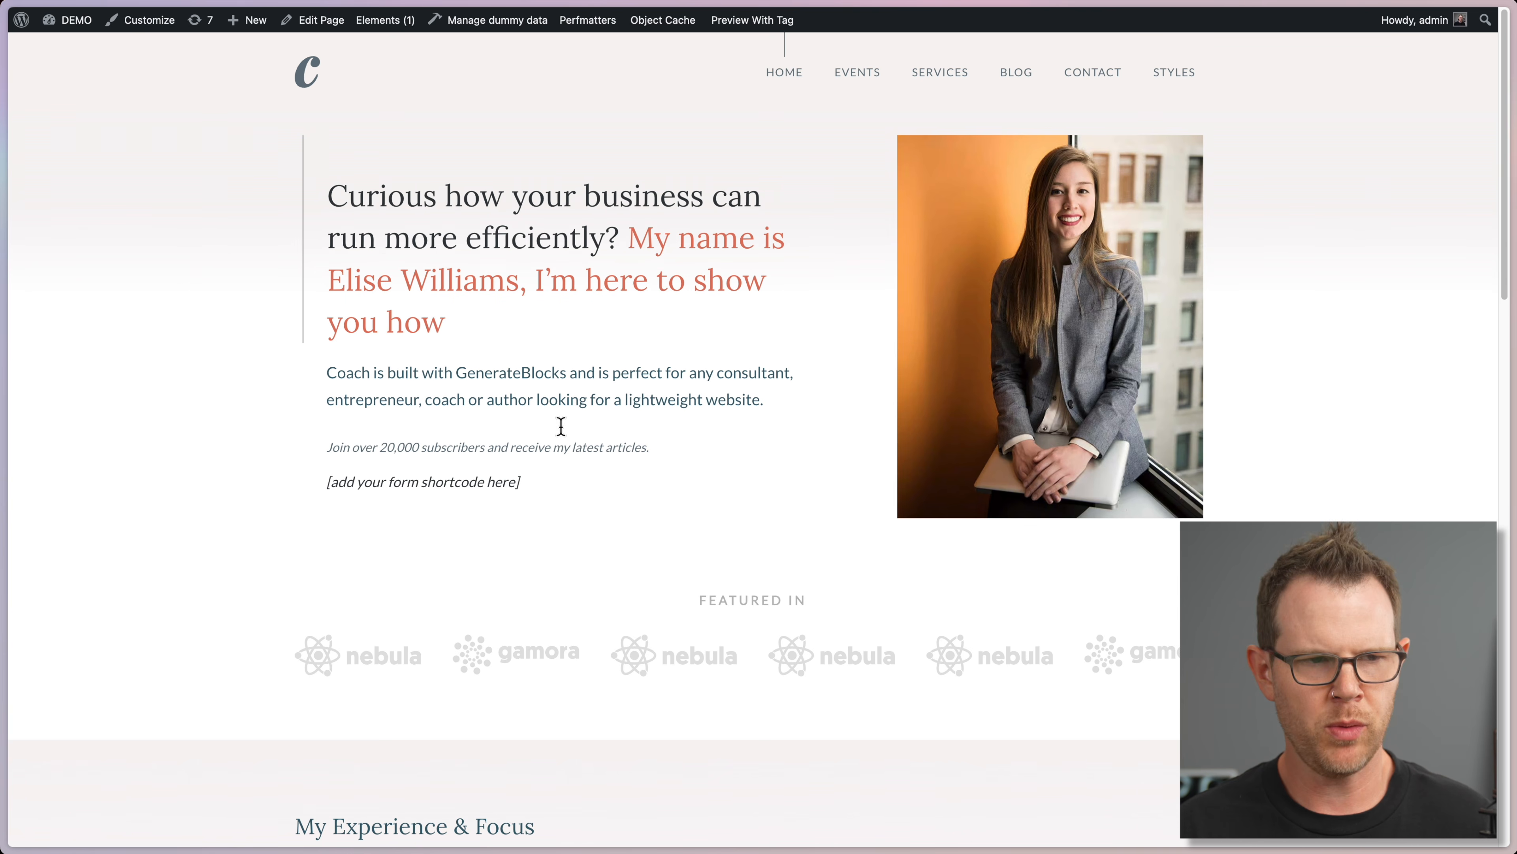
Step: Start a Layerpath extension recording on the DEMO site's Coach home page
{"action": "mouse_move", "coordinate": [62, 31]}
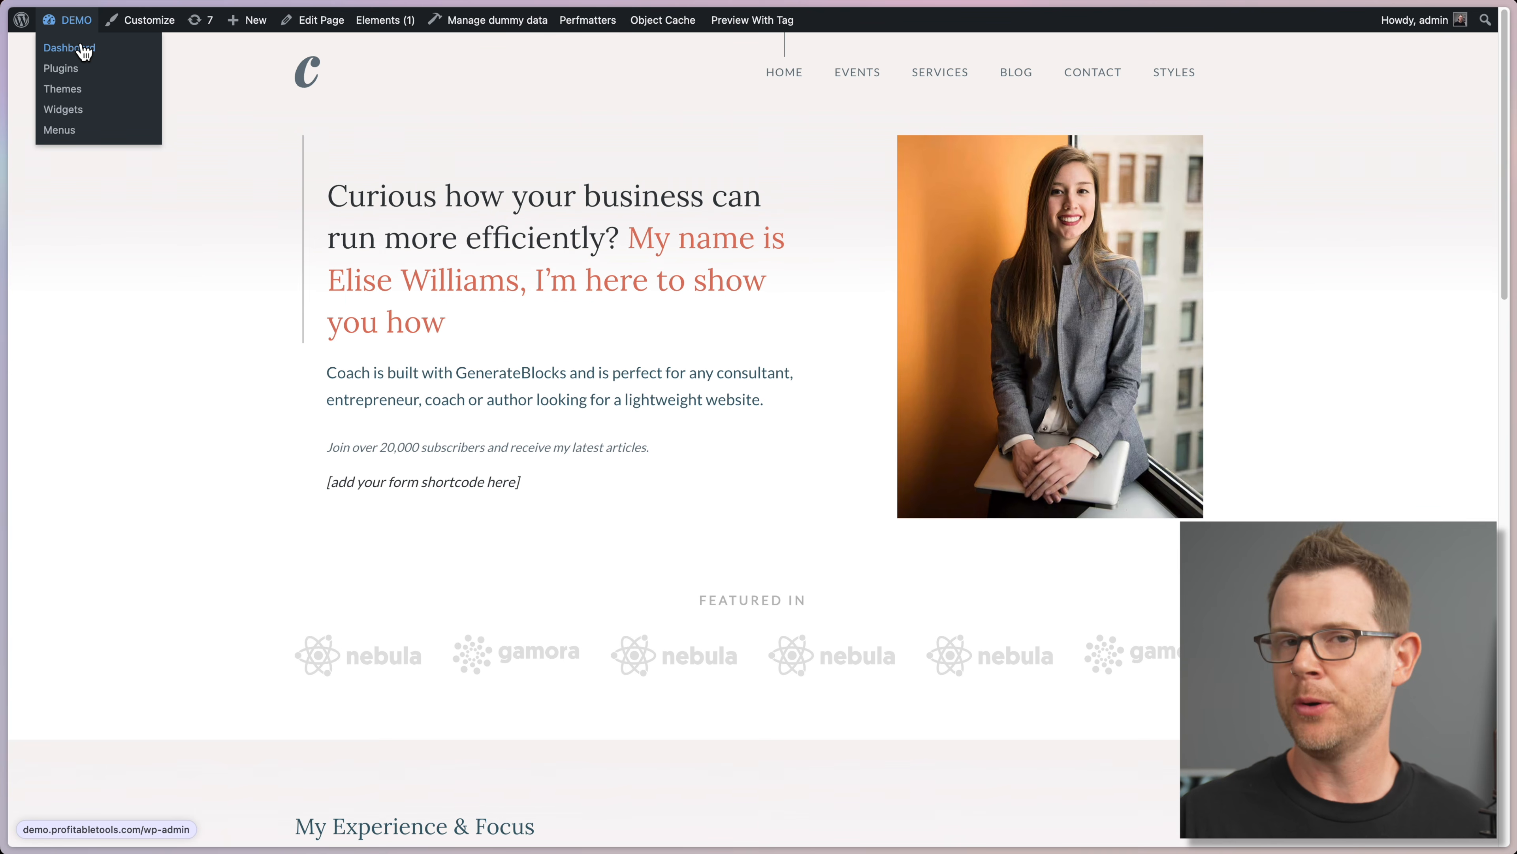
{"action": "mouse_move", "coordinate": [4, 45]}
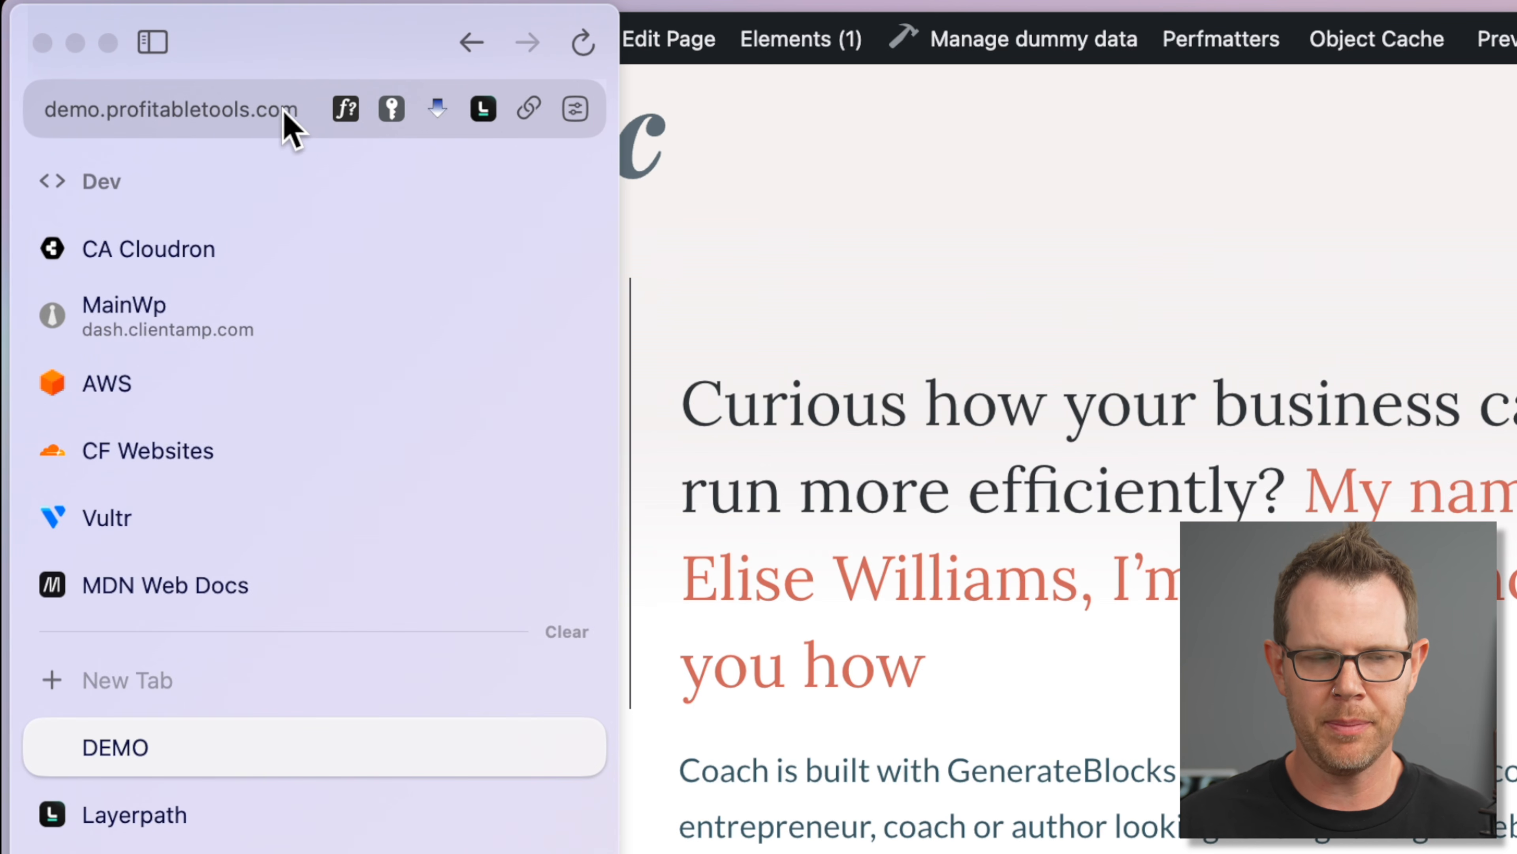
{"action": "left_click", "coordinate": [485, 111]}
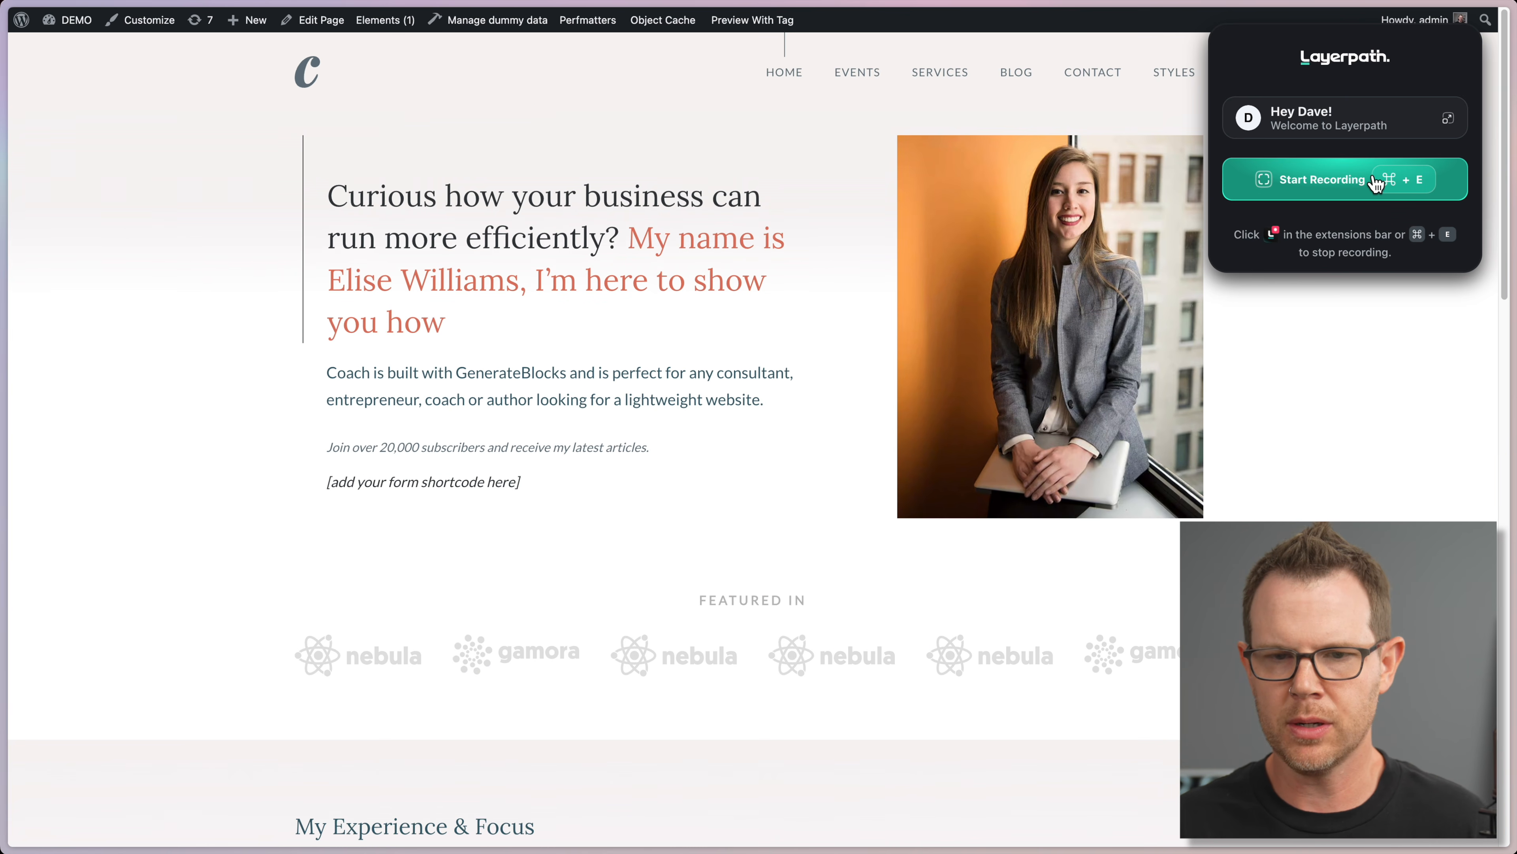
{"action": "left_click", "coordinate": [1375, 183]}
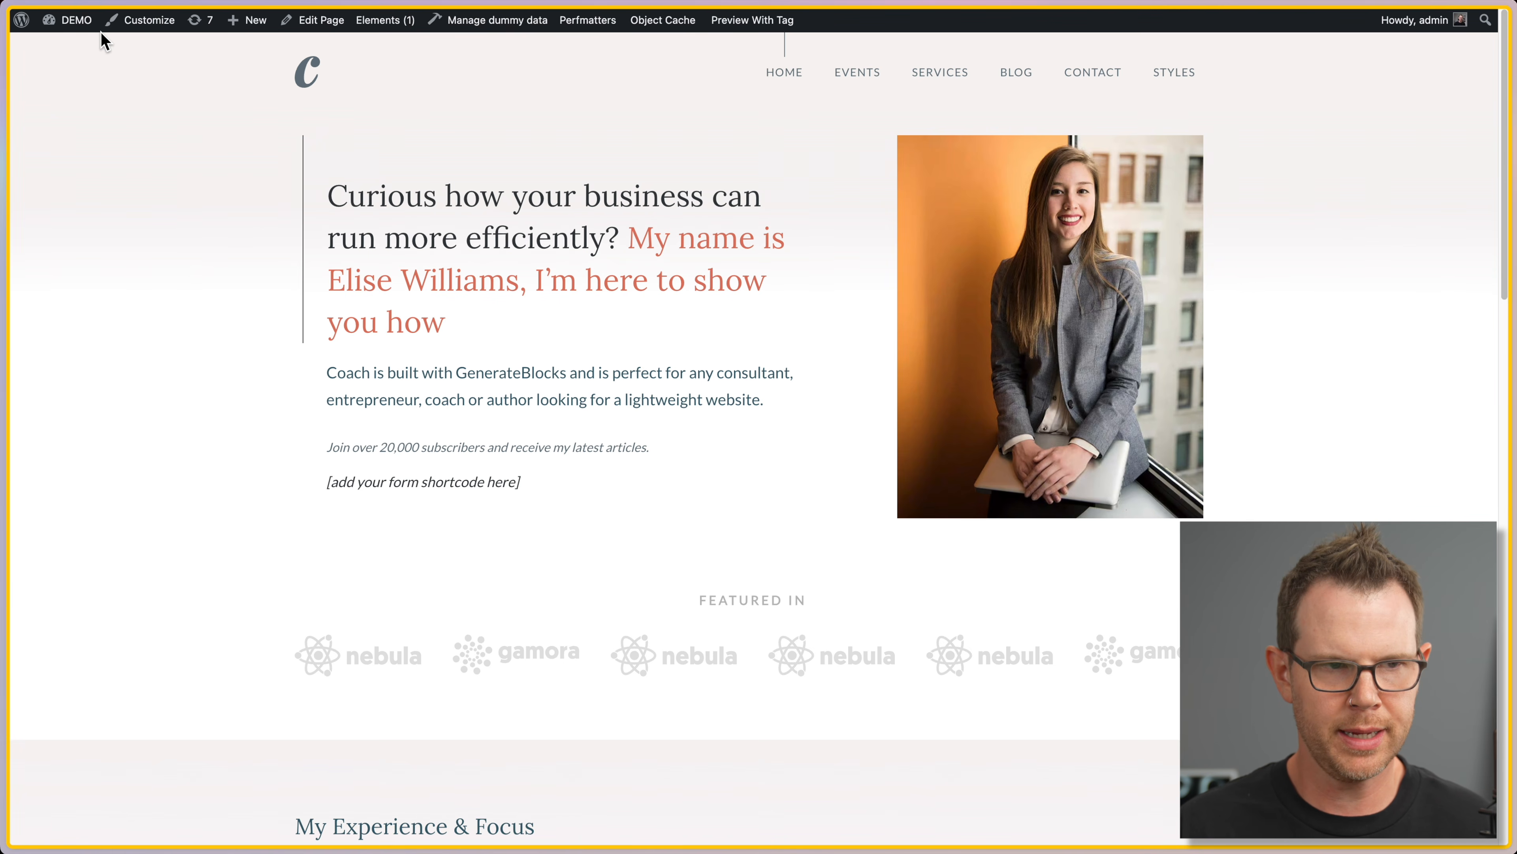
Step: Go to the WordPress dashboard's General Settings page
{"action": "mouse_move", "coordinate": [68, 20]}
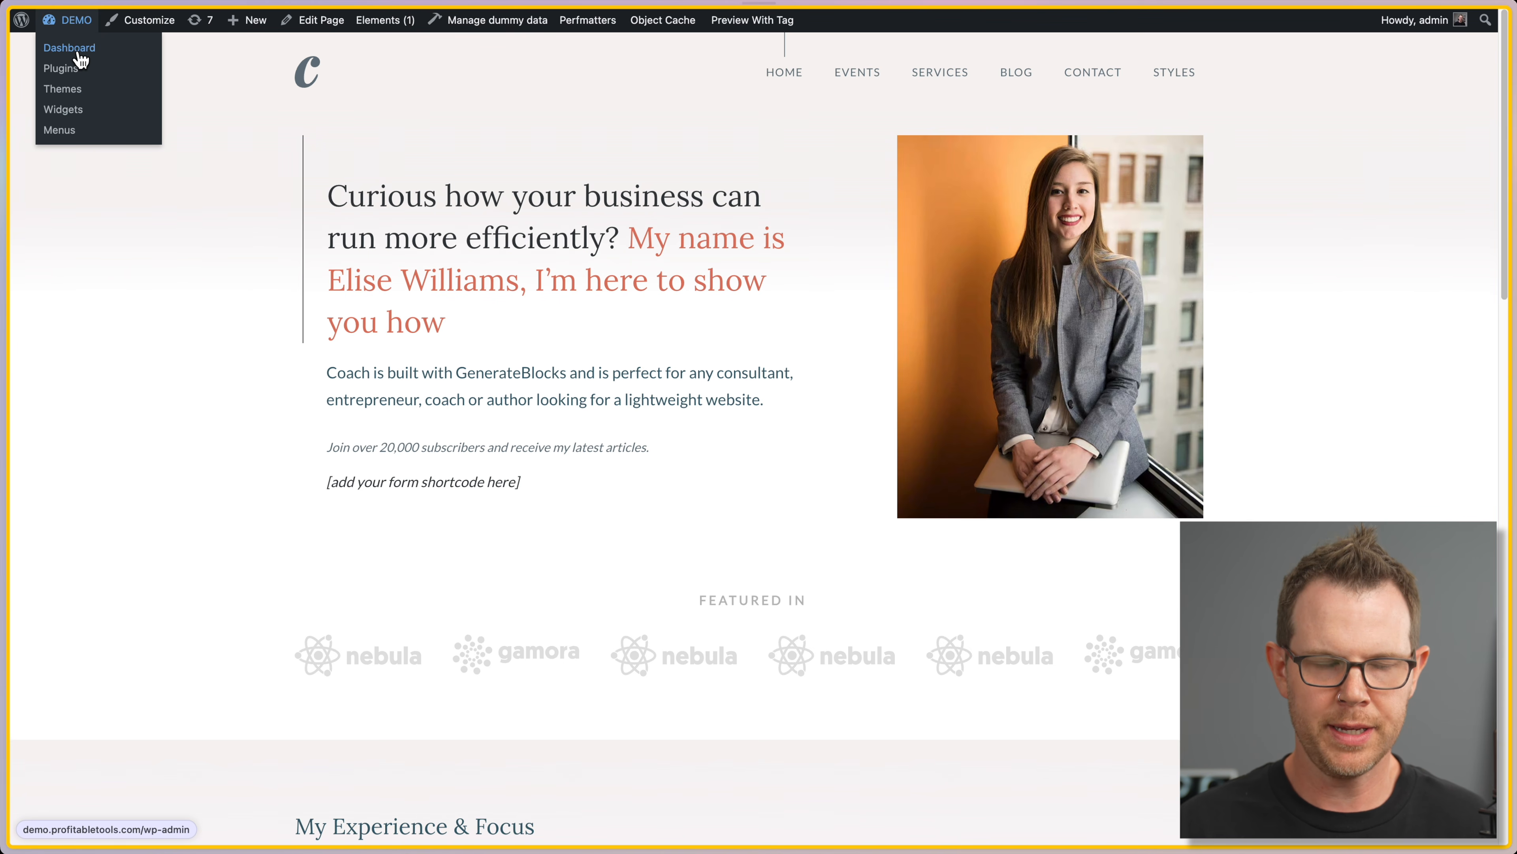
{"action": "left_click", "coordinate": [79, 58]}
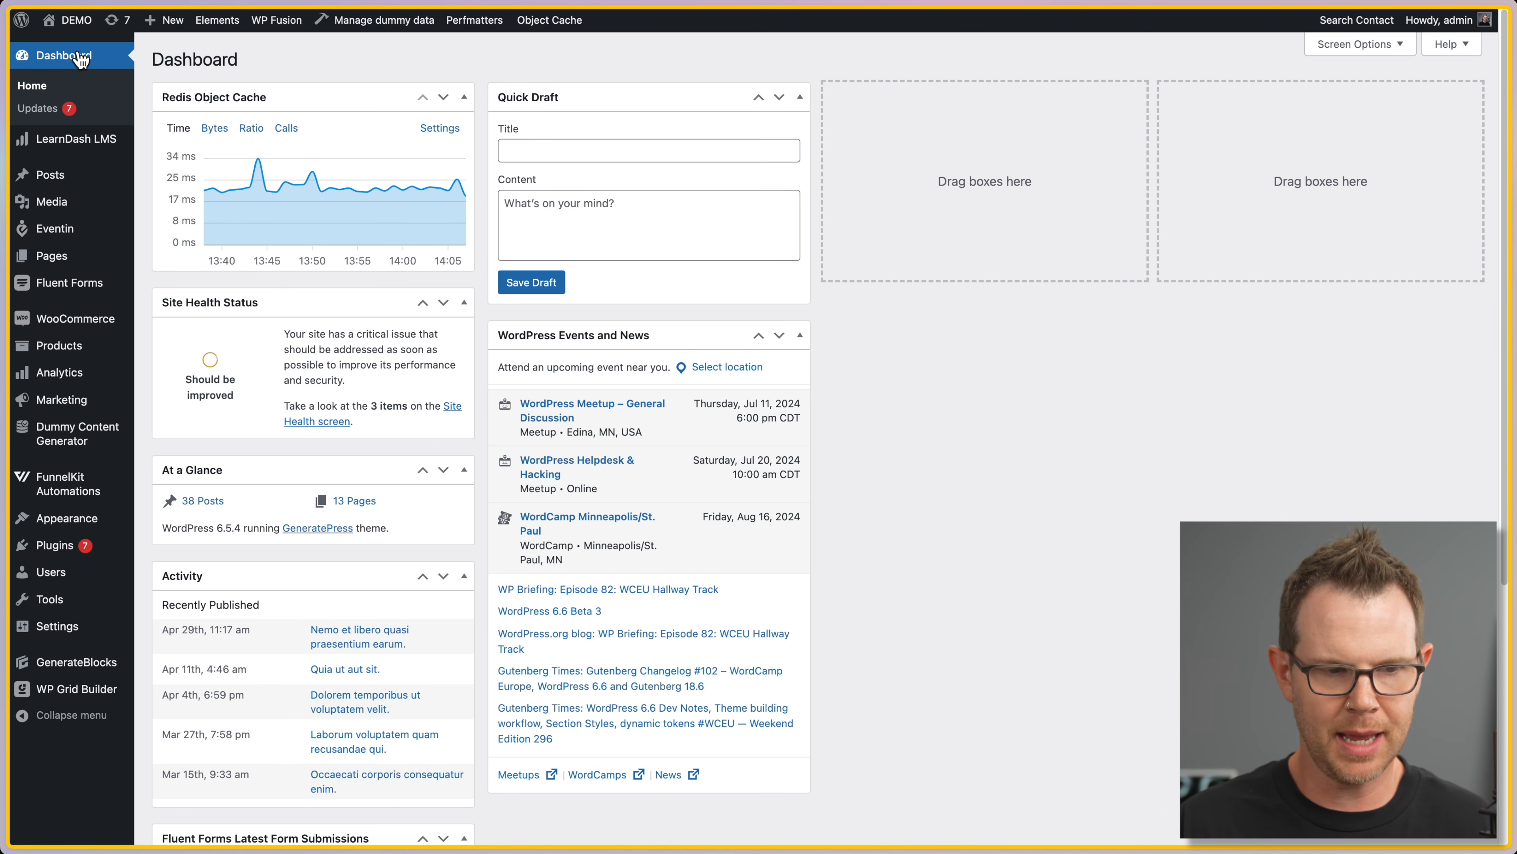
{"action": "mouse_move", "coordinate": [82, 638]}
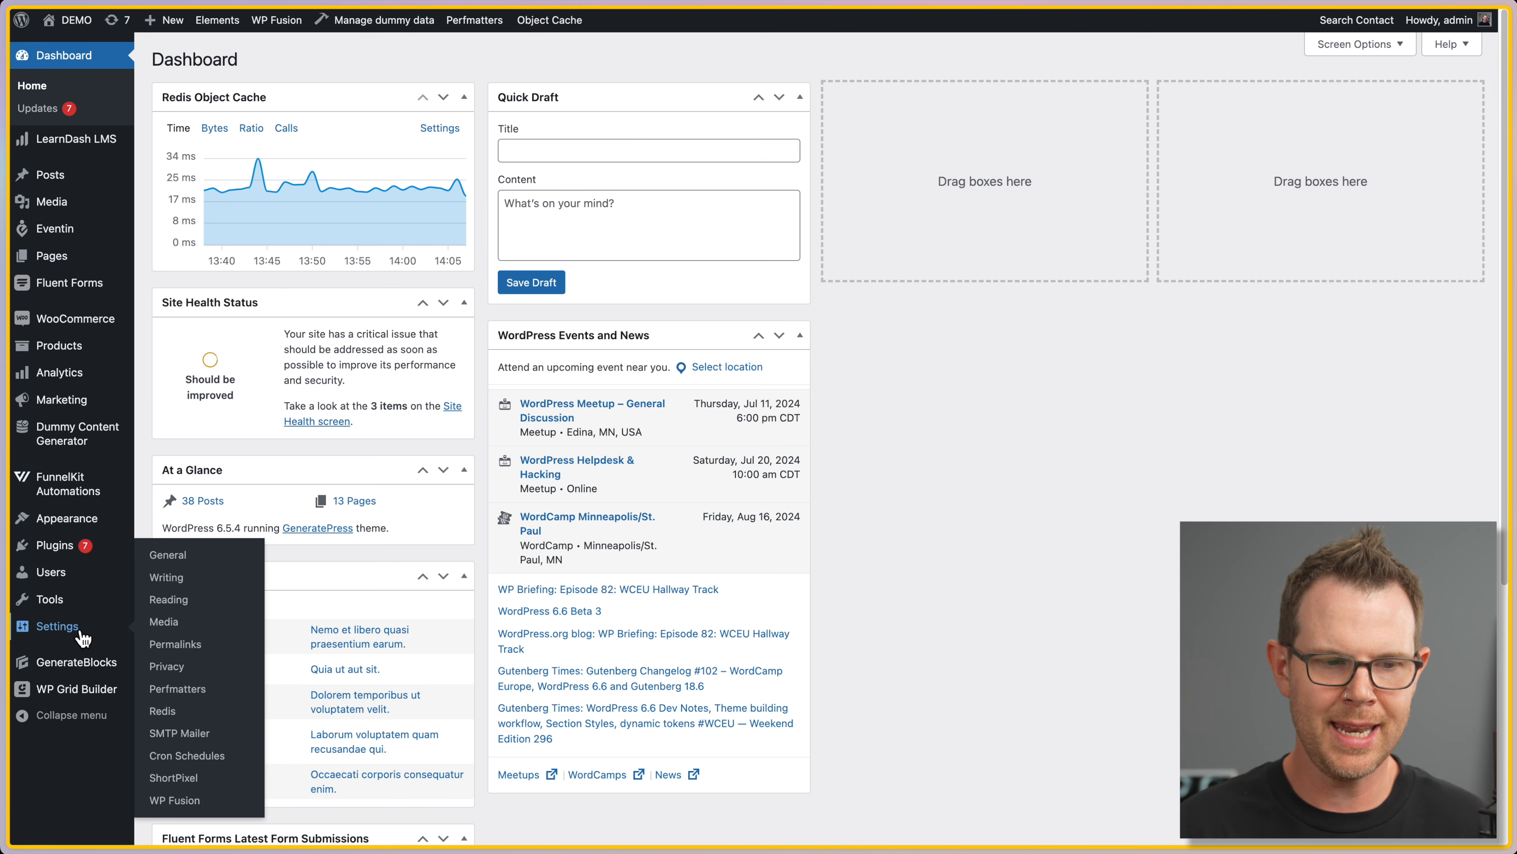
{"action": "left_click", "coordinate": [180, 559]}
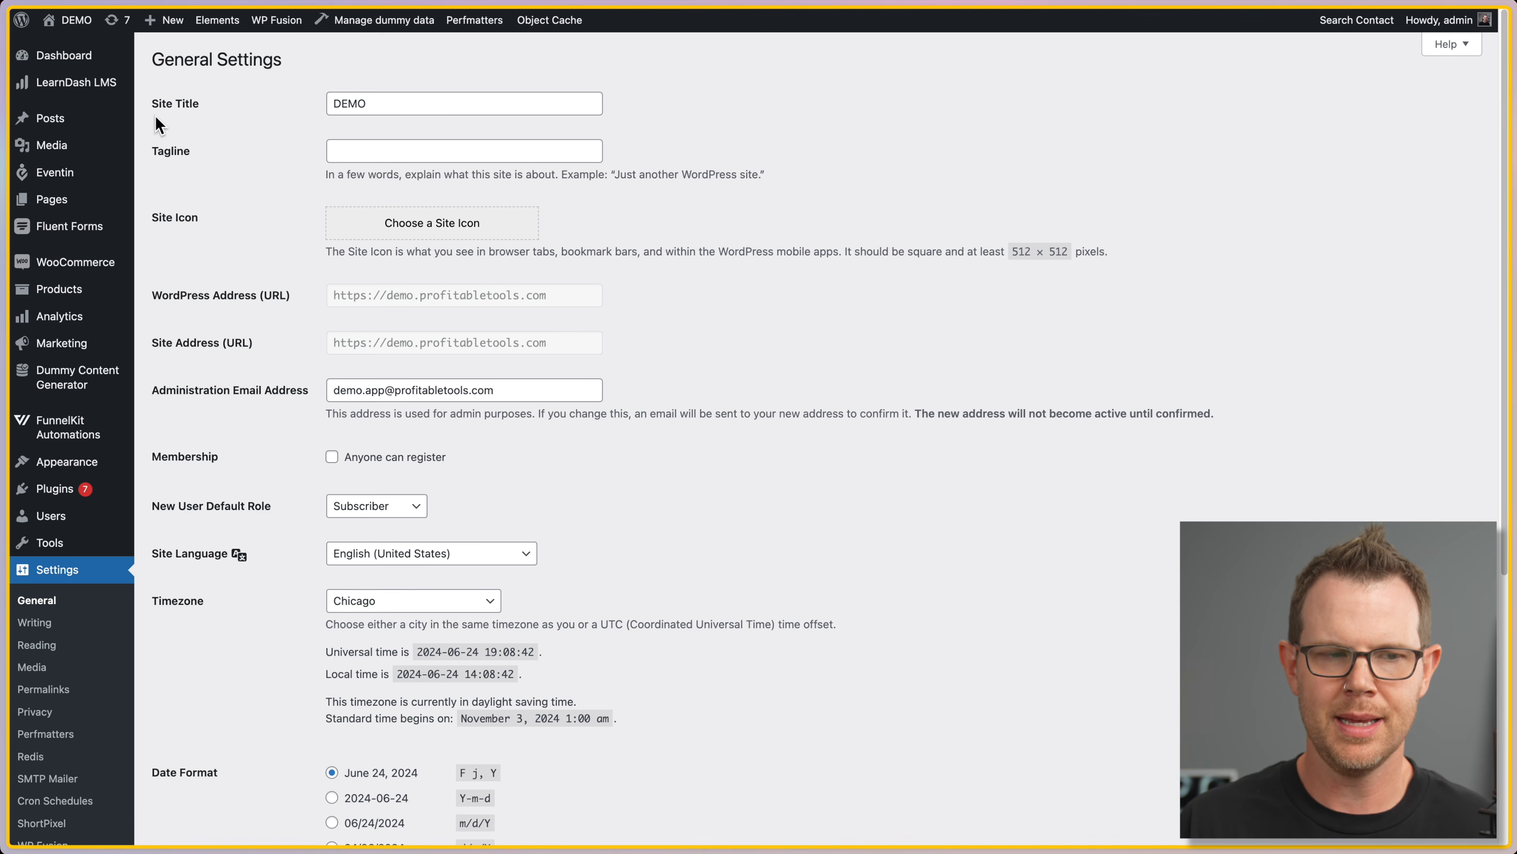
Step: Change the Site Title from DEMO to 'My Great Site', save, and open the demo in Layerpath
{"action": "left_click_drag", "start_coordinate": [368, 106], "coordinate": [259, 98]}
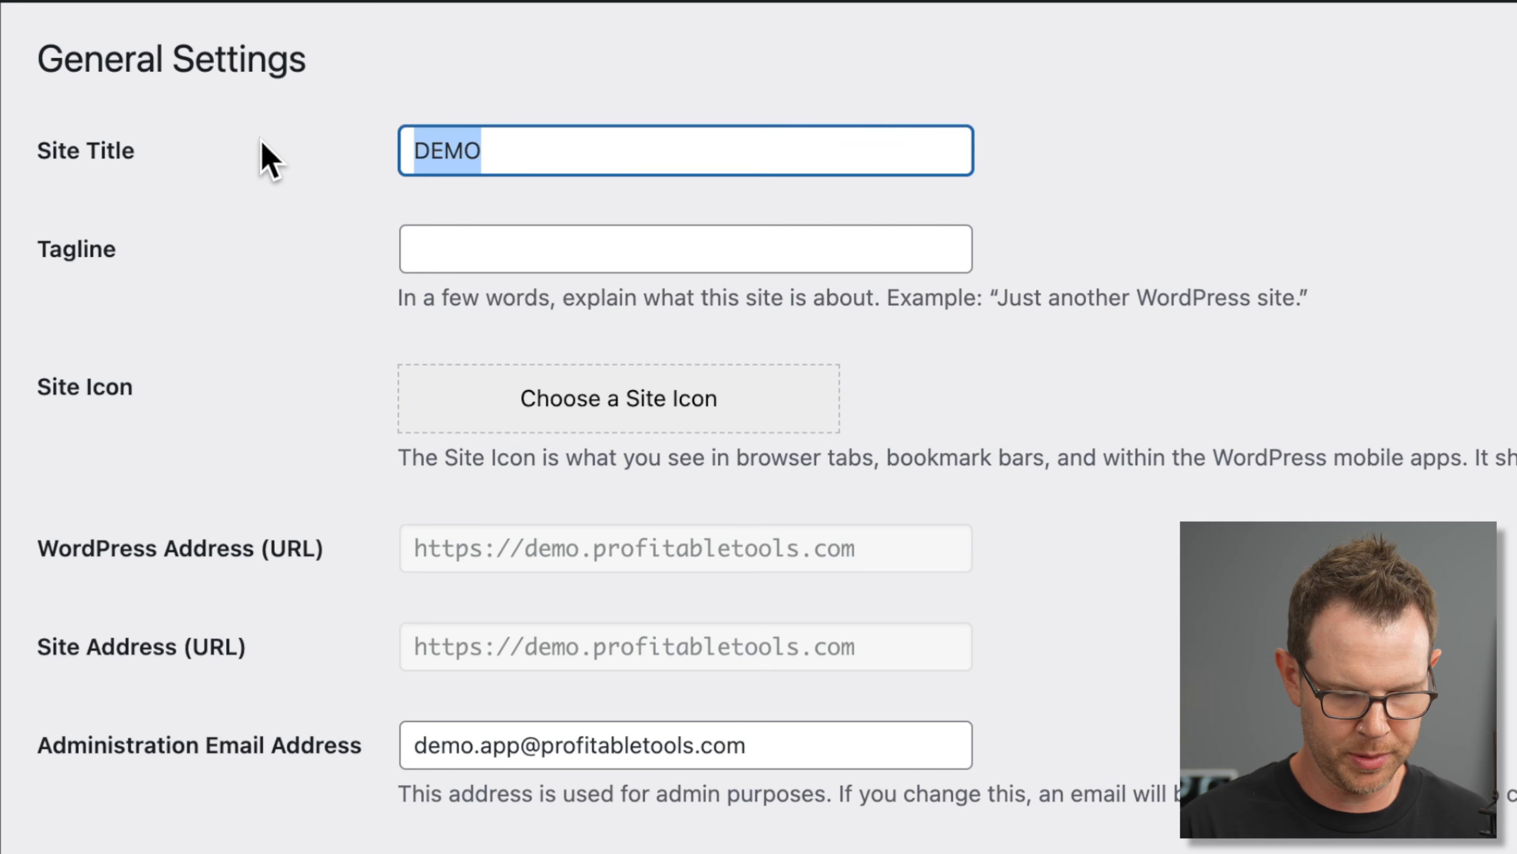
{"action": "type", "text": "My Great Site"}
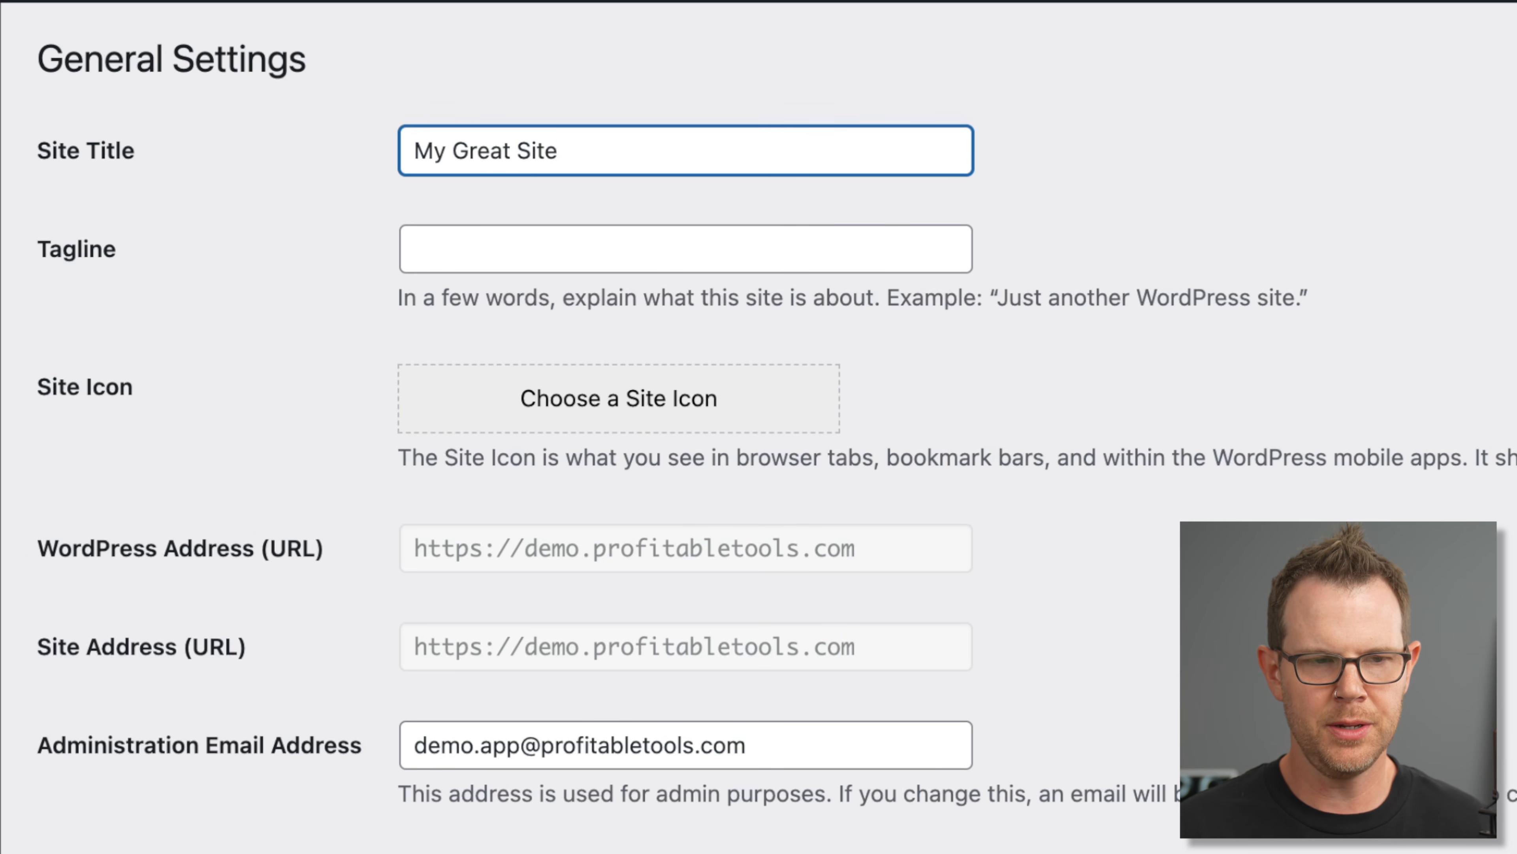
{"action": "scroll", "coordinate": [855, 441], "scroll_direction": "down", "scroll_amount": 5}
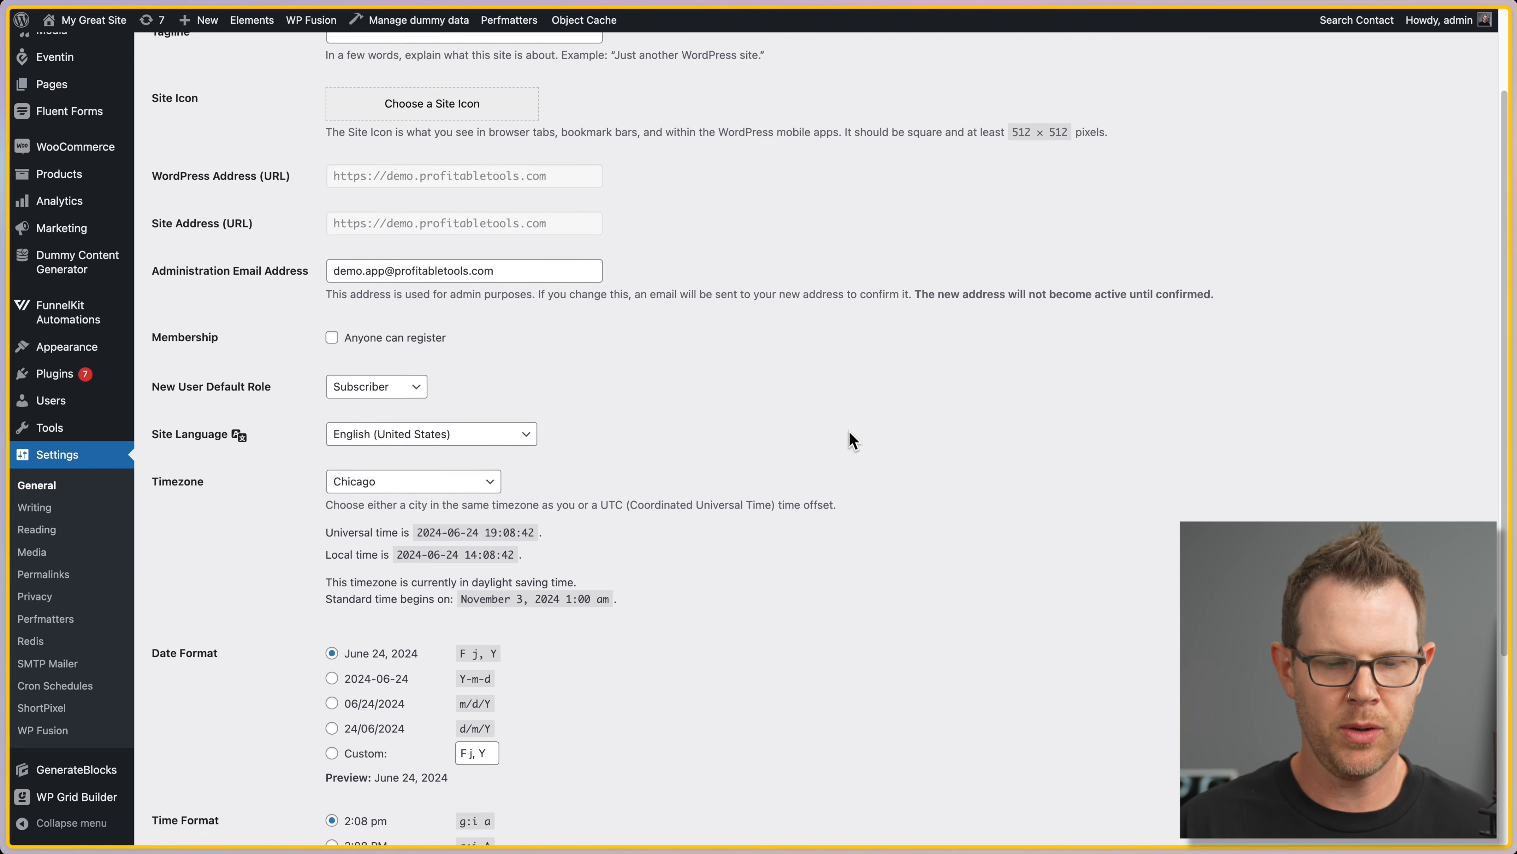
{"action": "scroll", "coordinate": [854, 441], "scroll_direction": "down", "scroll_amount": 2}
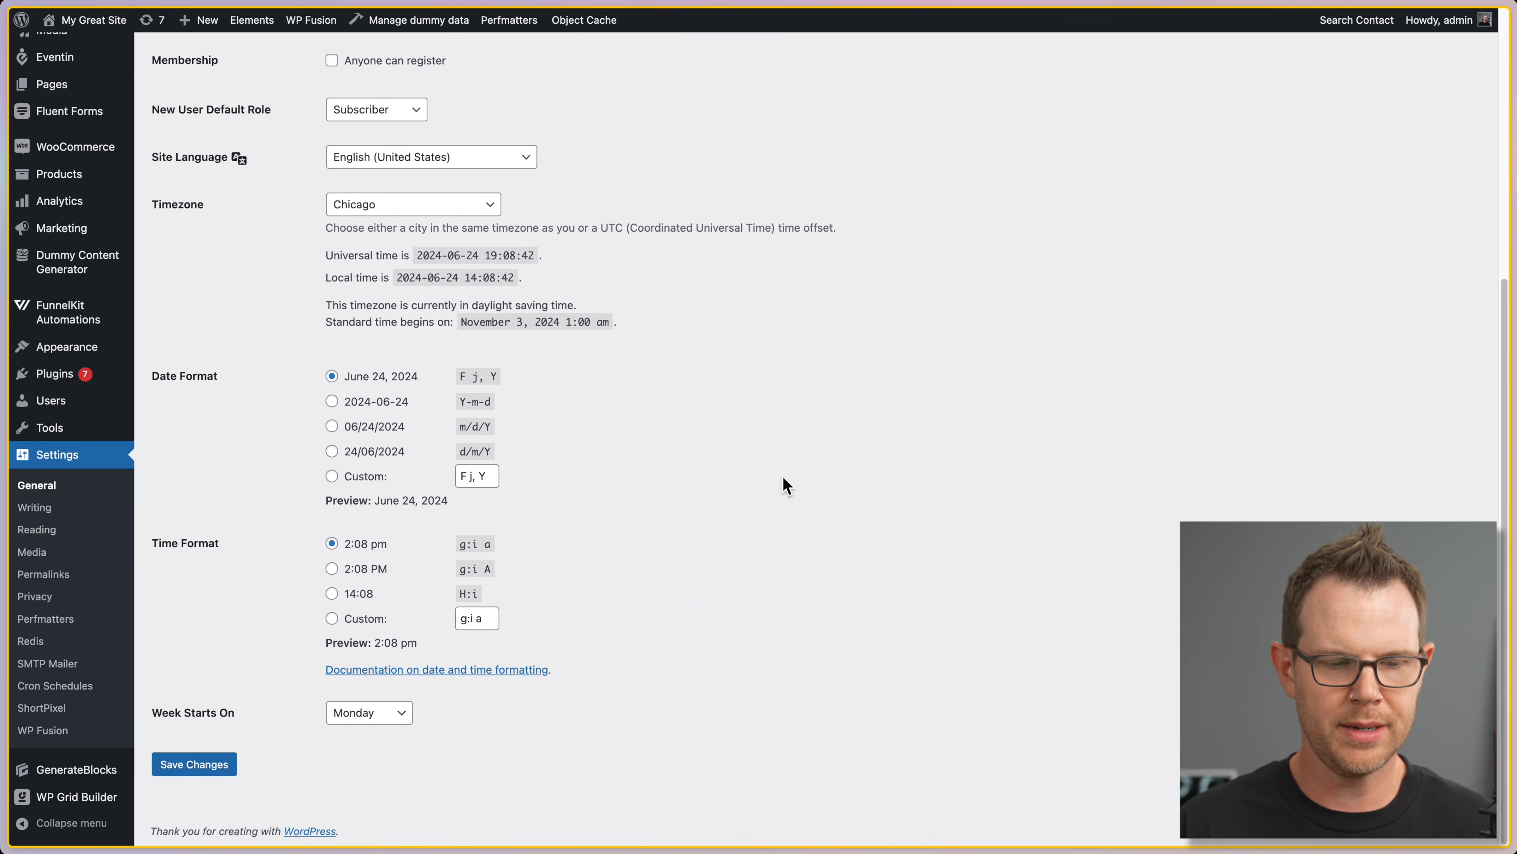
{"action": "left_click", "coordinate": [218, 765]}
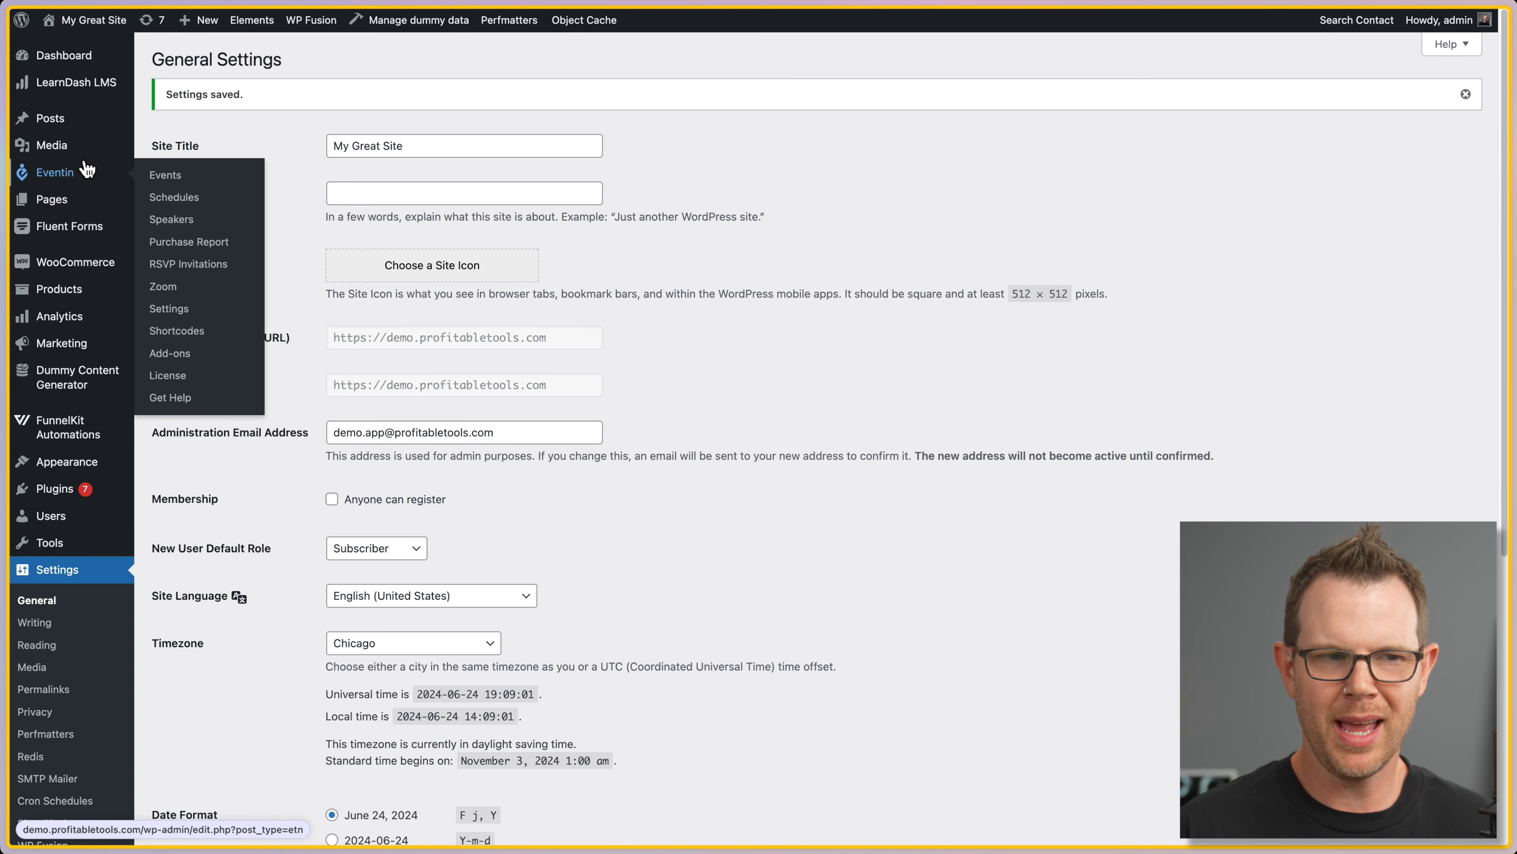
{"action": "mouse_move", "coordinate": [5, 100]}
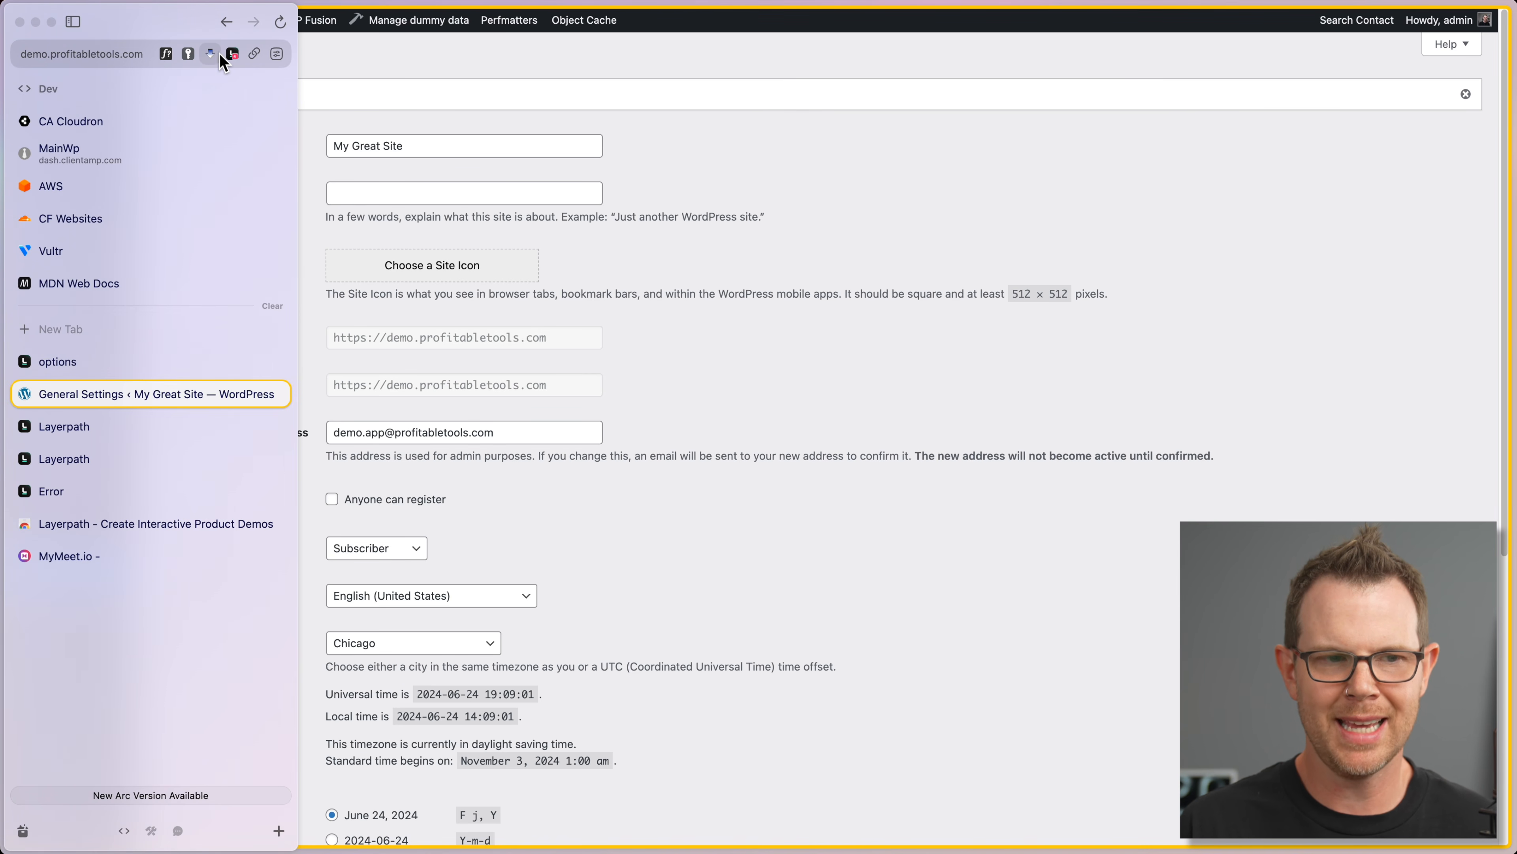
{"action": "left_click", "coordinate": [232, 56]}
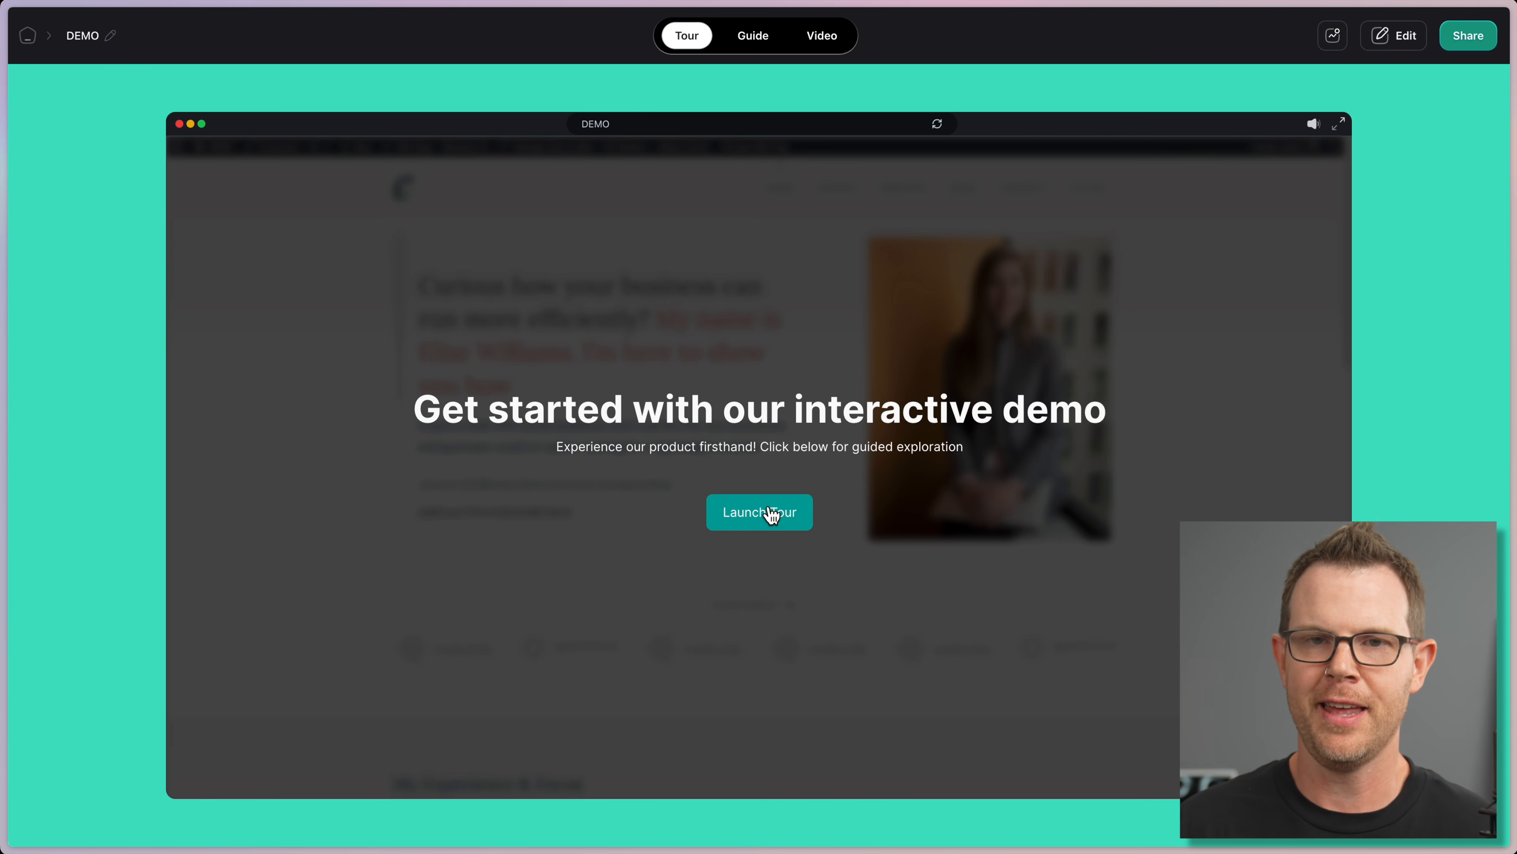
Step: Launch the DEMO tour and advance through Navigate to General and Enter the value DEMO to the closing screen
{"action": "left_click", "coordinate": [791, 524]}
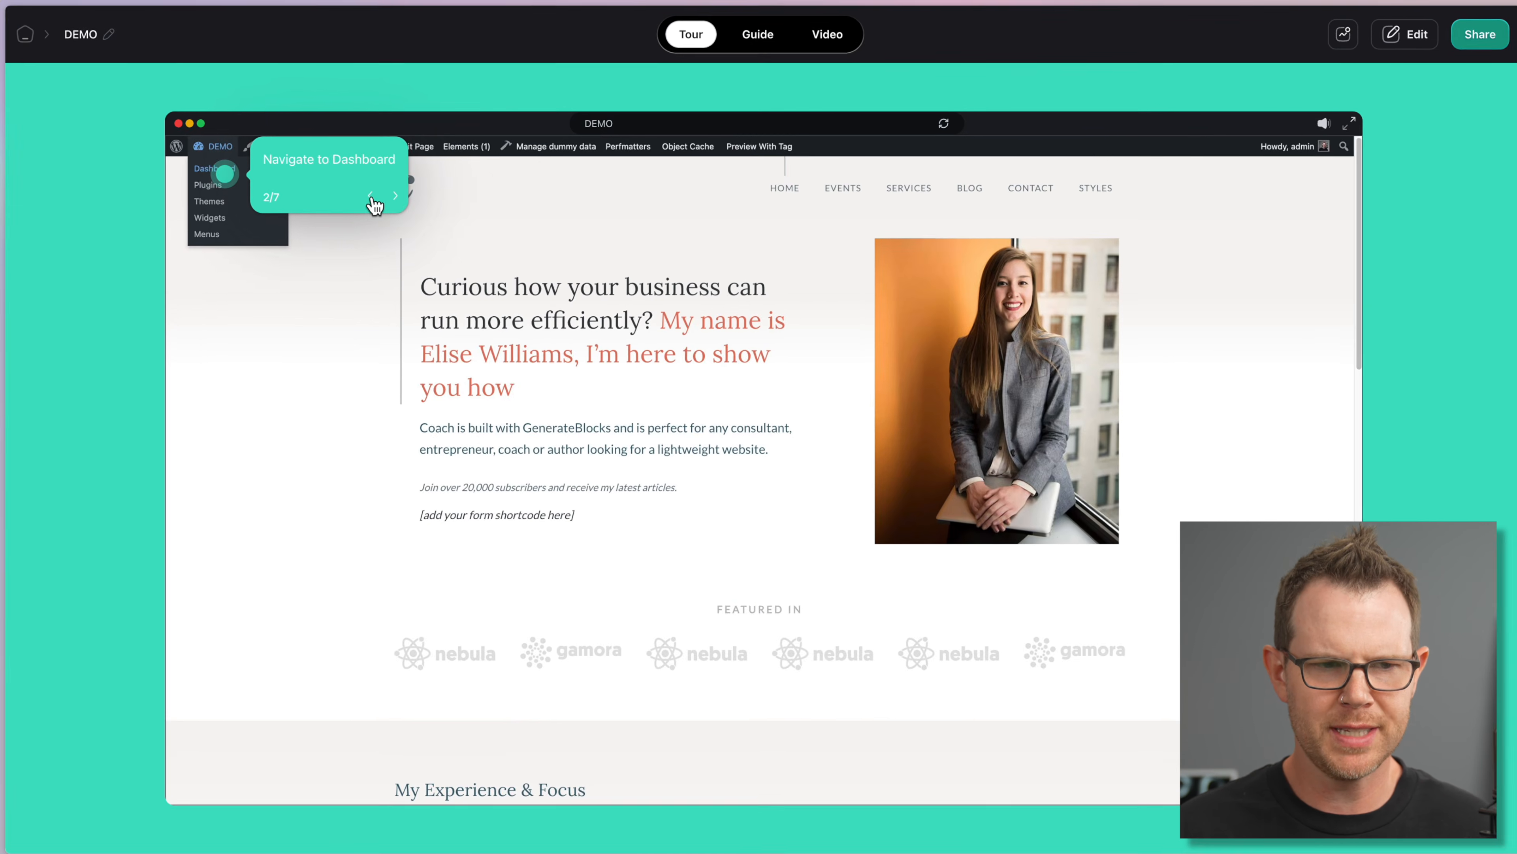
{"action": "left_click", "coordinate": [475, 235]}
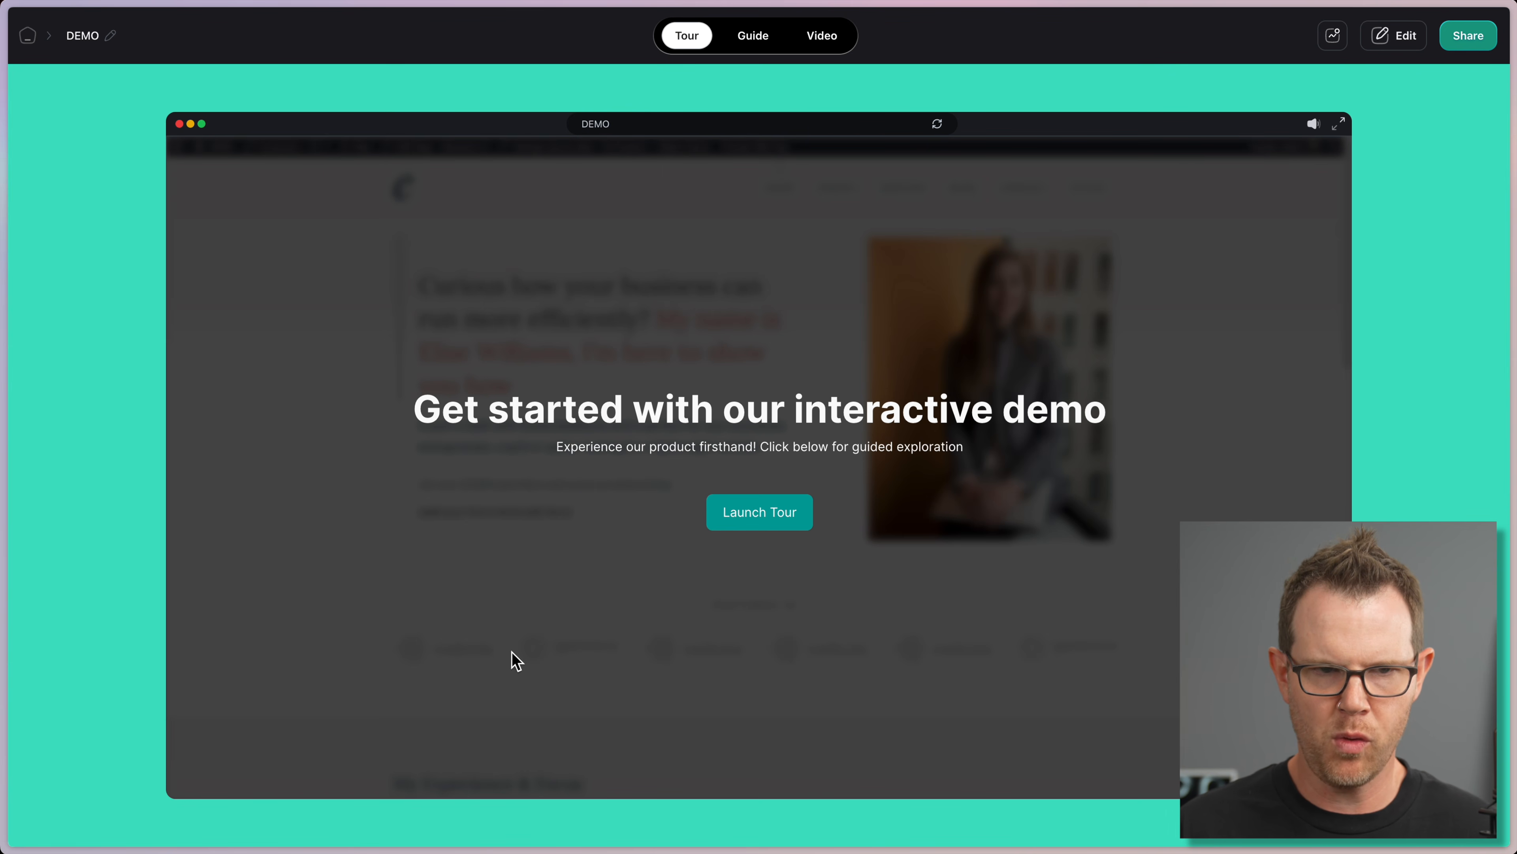
{"action": "left_click", "coordinate": [798, 514]}
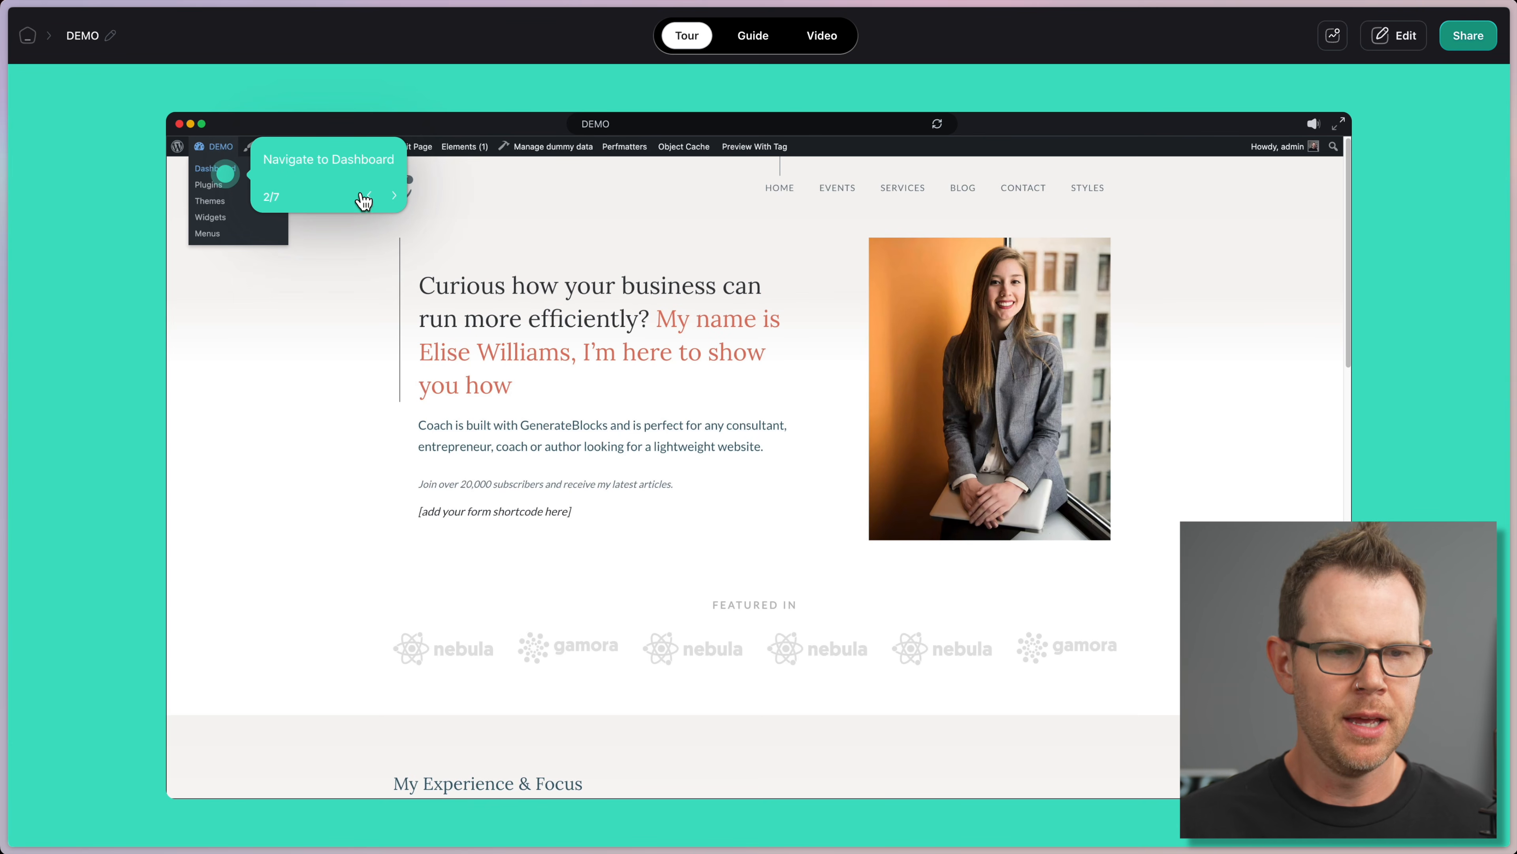
{"action": "left_click", "coordinate": [393, 195]}
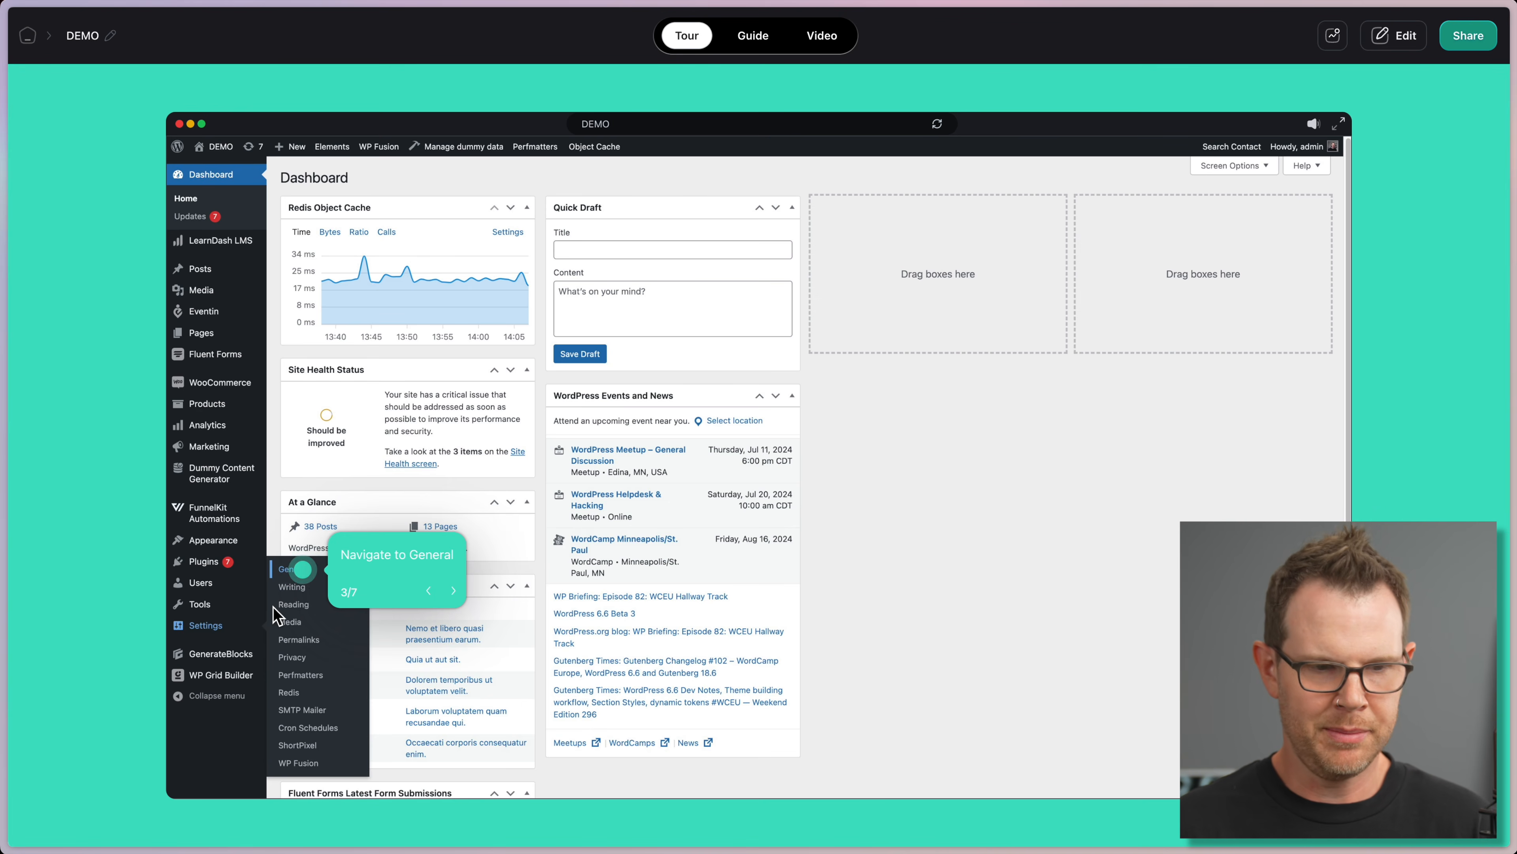
{"action": "left_click", "coordinate": [454, 591]}
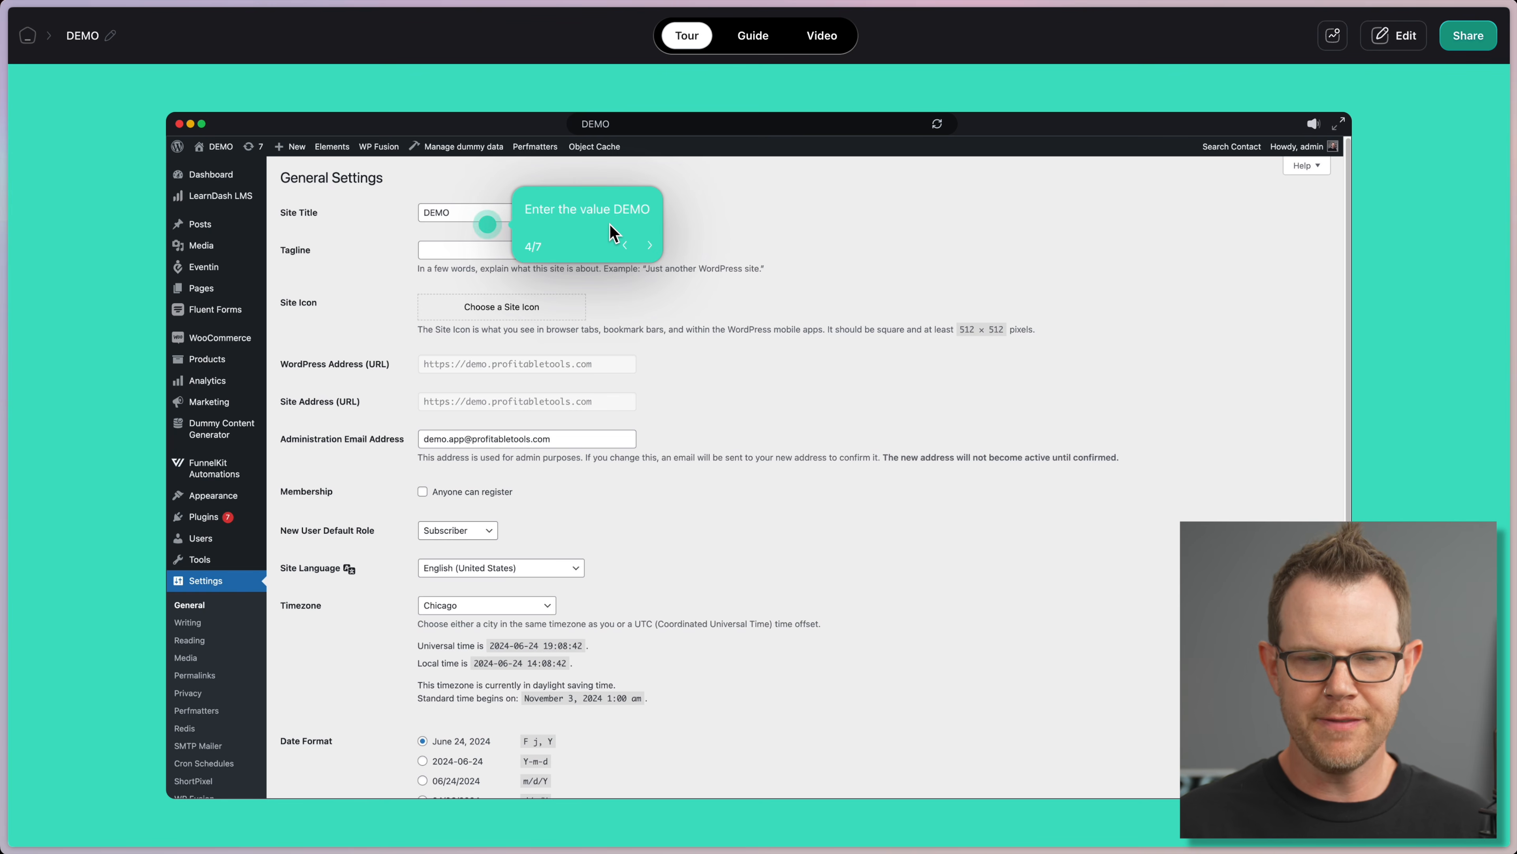
{"action": "left_click", "coordinate": [651, 247]}
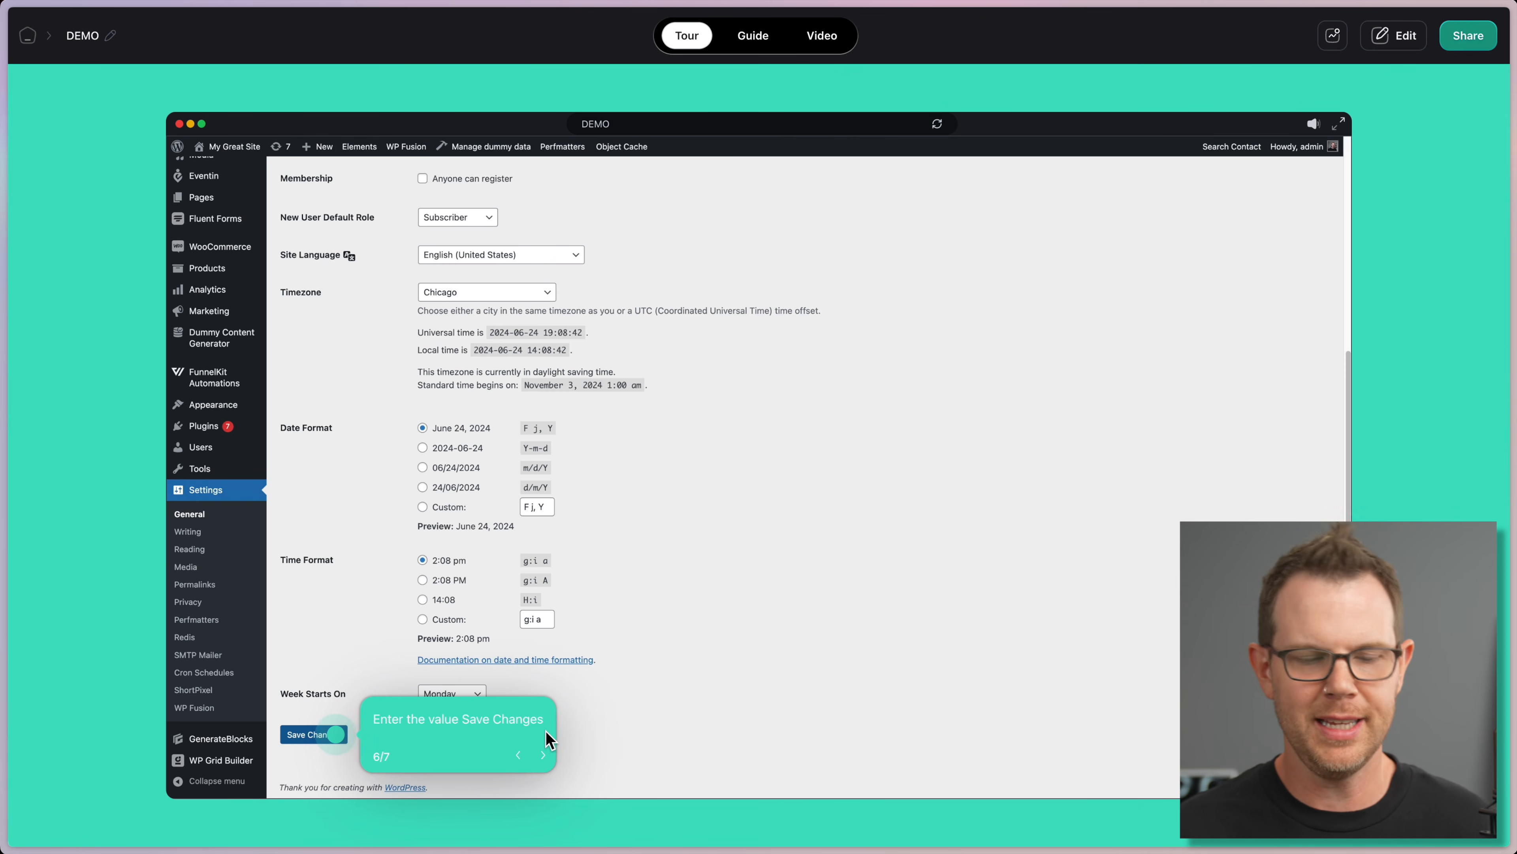
{"action": "left_click", "coordinate": [539, 754]}
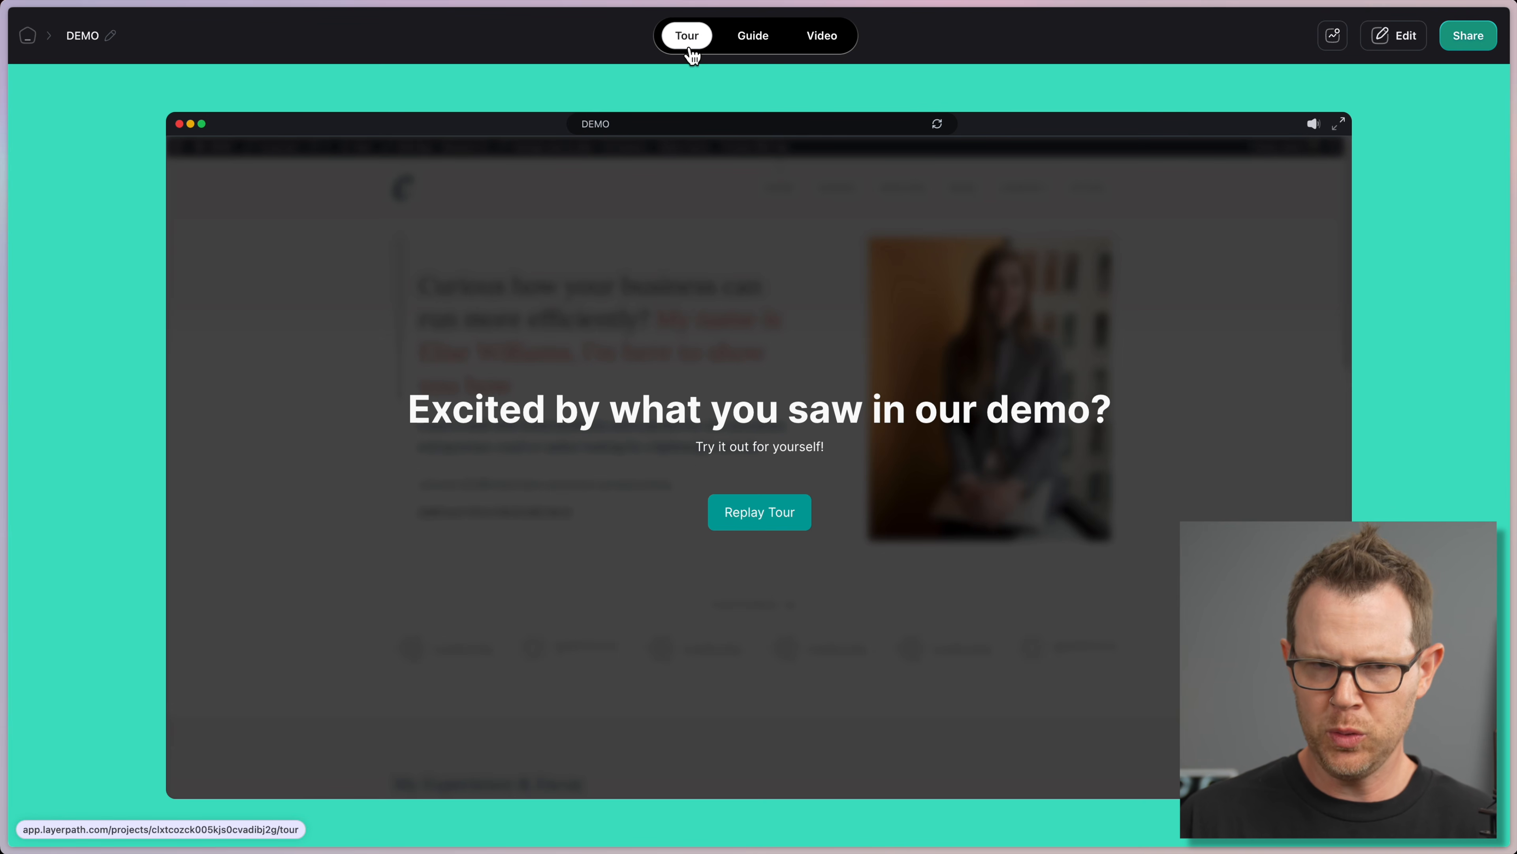
Step: In the Guide view, walk steps 2–5 from Navigate to General to Save Changes, then view the video
{"action": "left_click", "coordinate": [758, 44]}
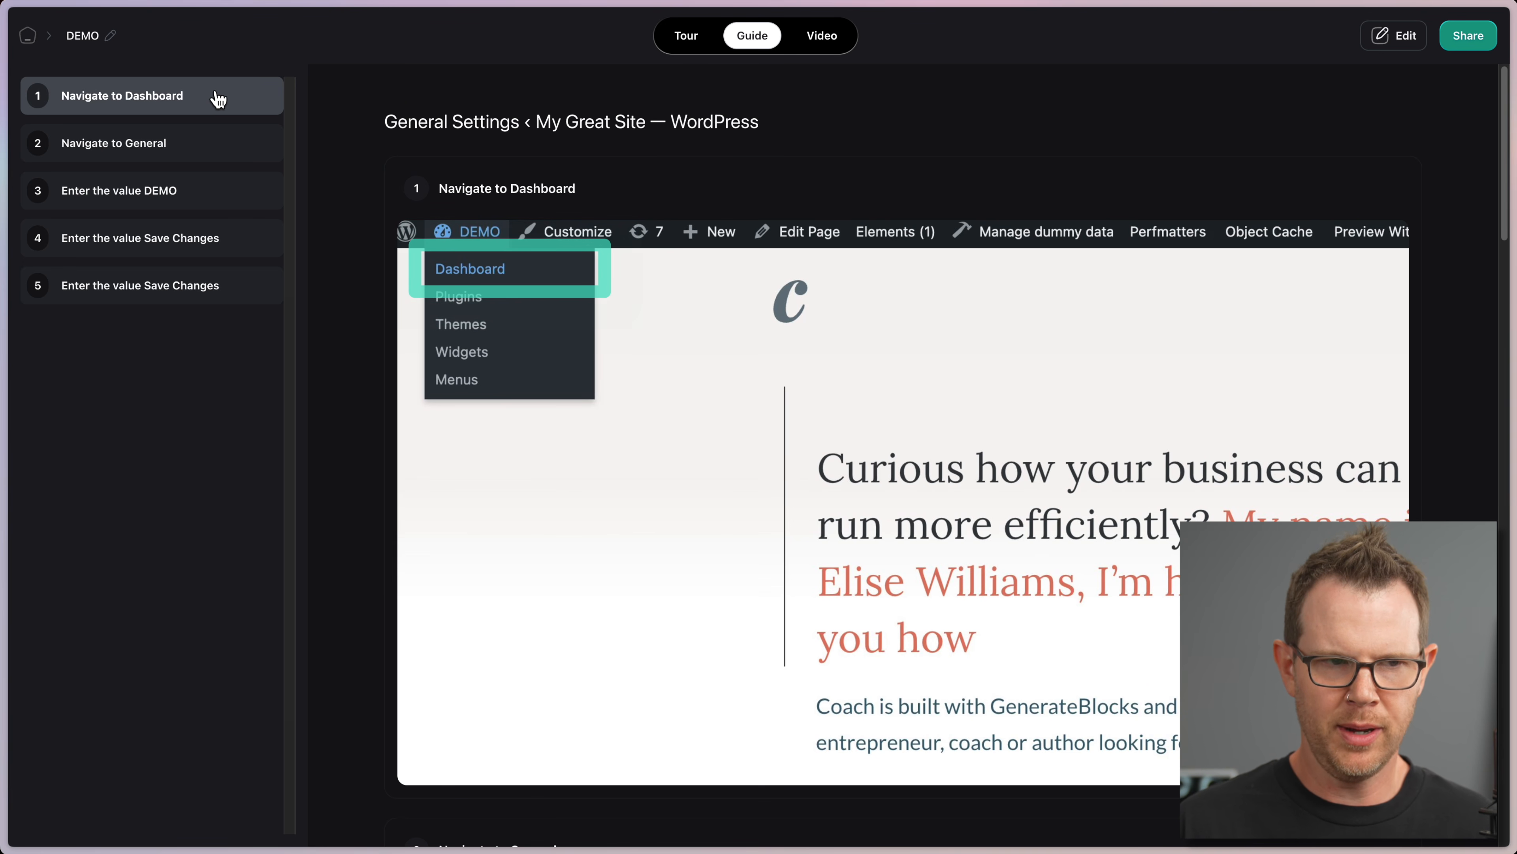
{"action": "left_click", "coordinate": [215, 146]}
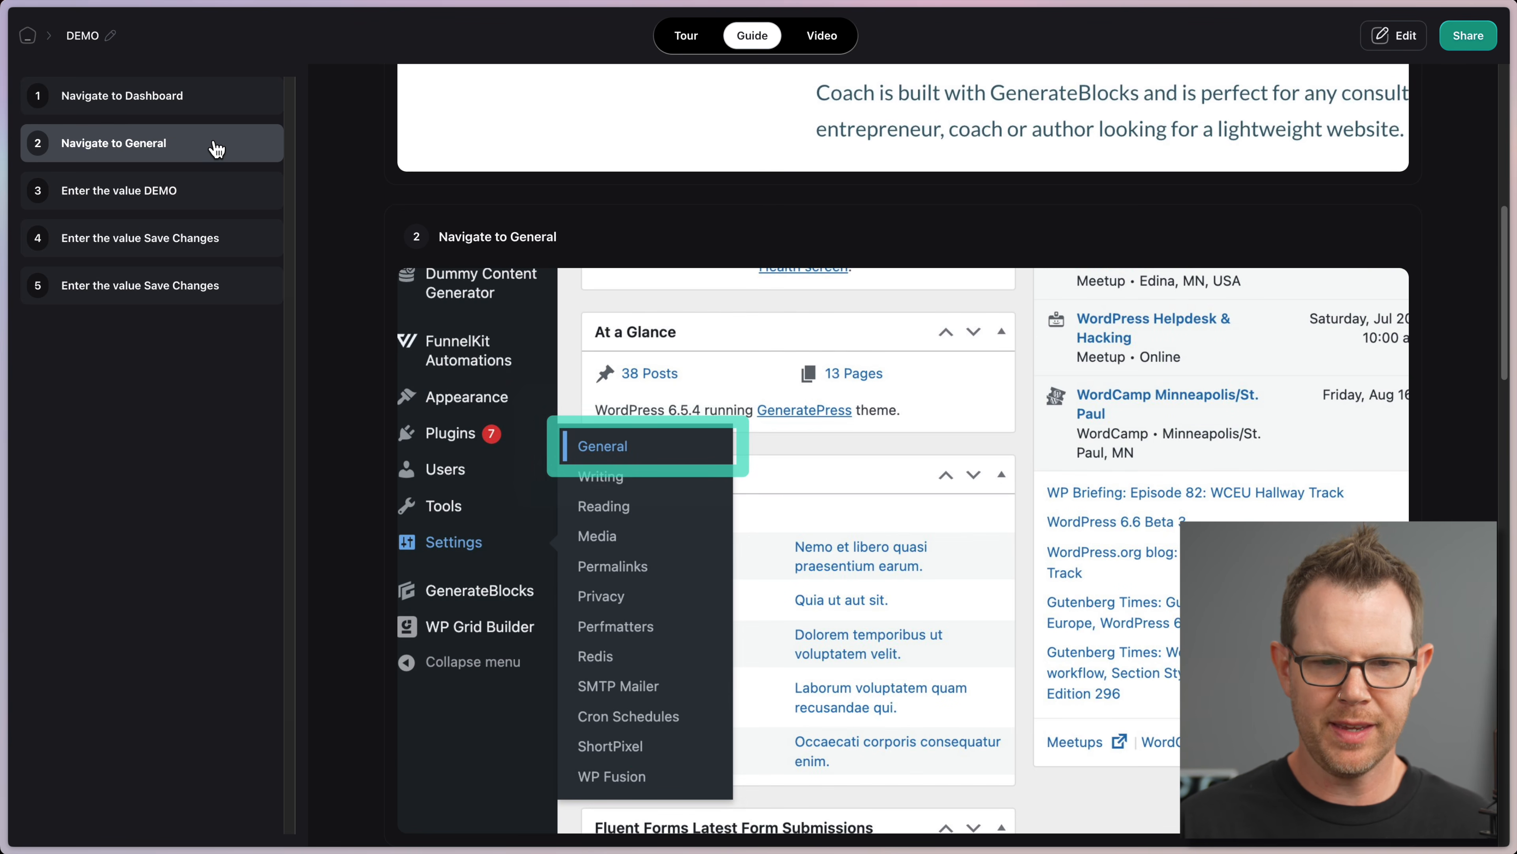
{"action": "left_click", "coordinate": [211, 193]}
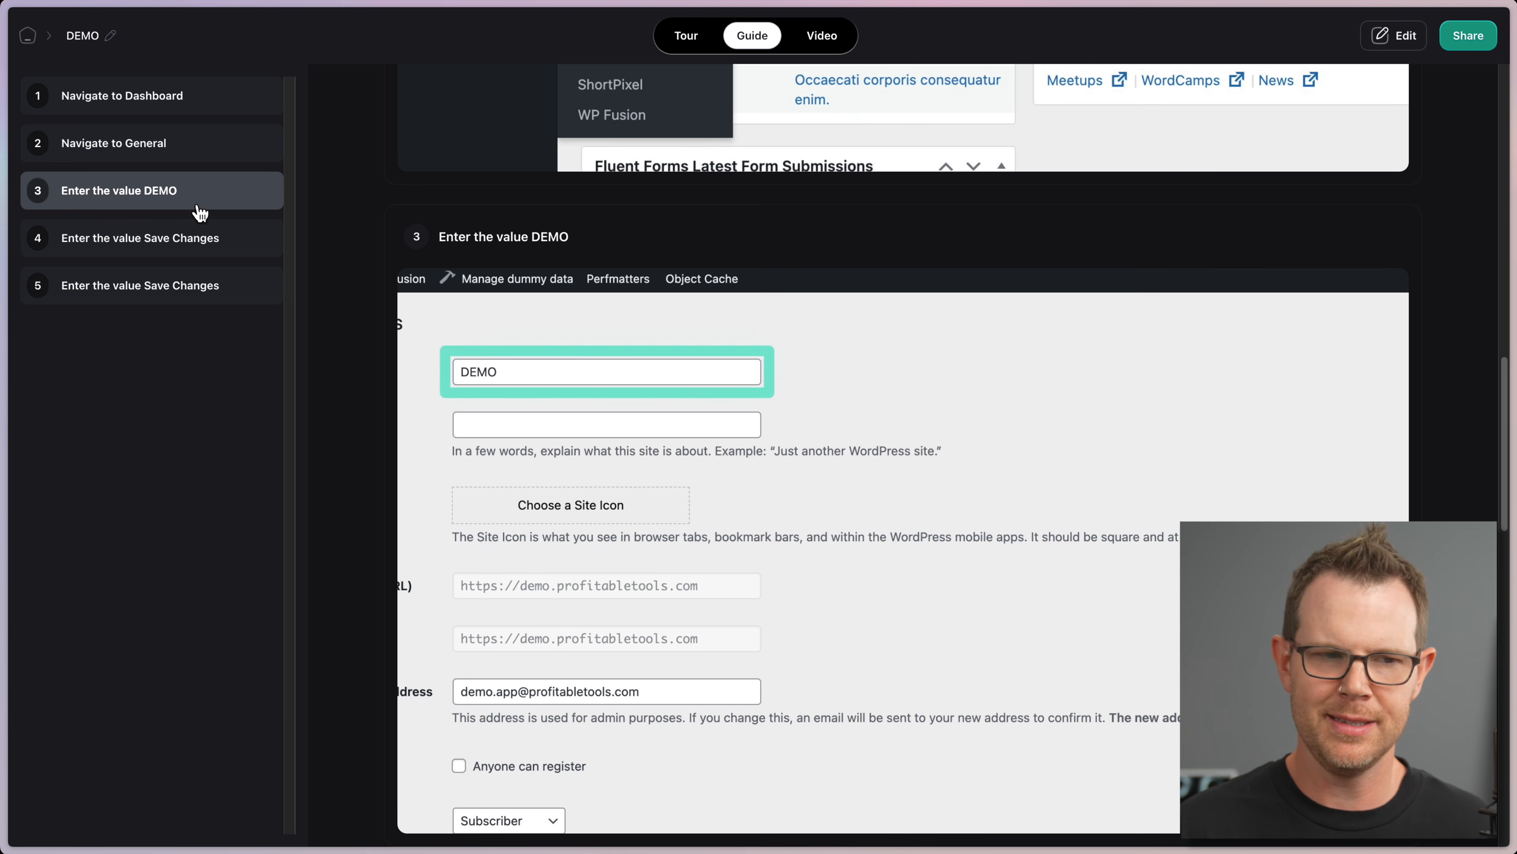
{"action": "left_click", "coordinate": [215, 242]}
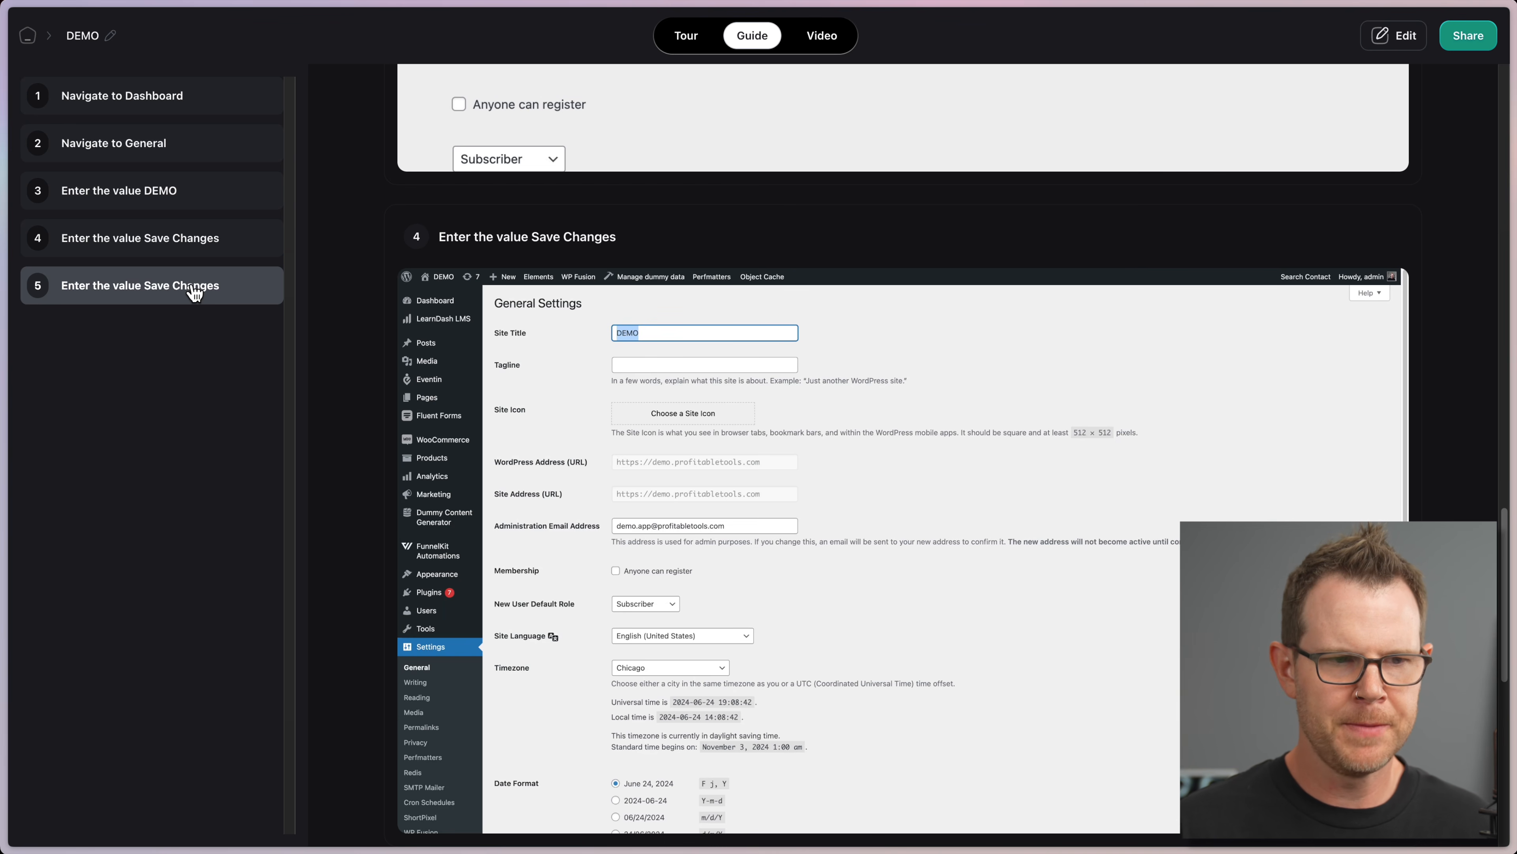
{"action": "left_click", "coordinate": [194, 293]}
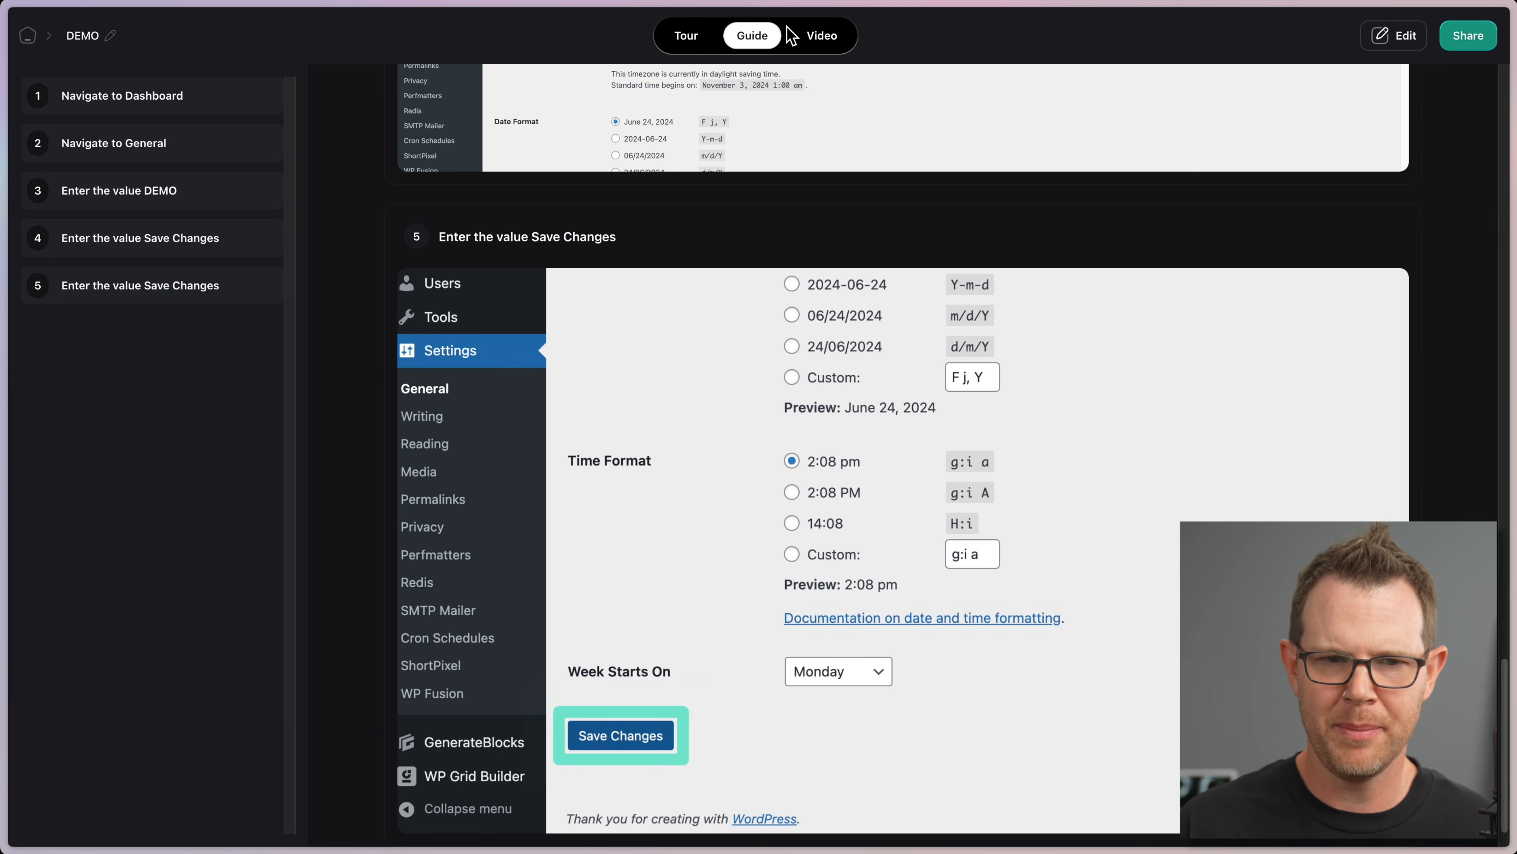
{"action": "left_click", "coordinate": [818, 39]}
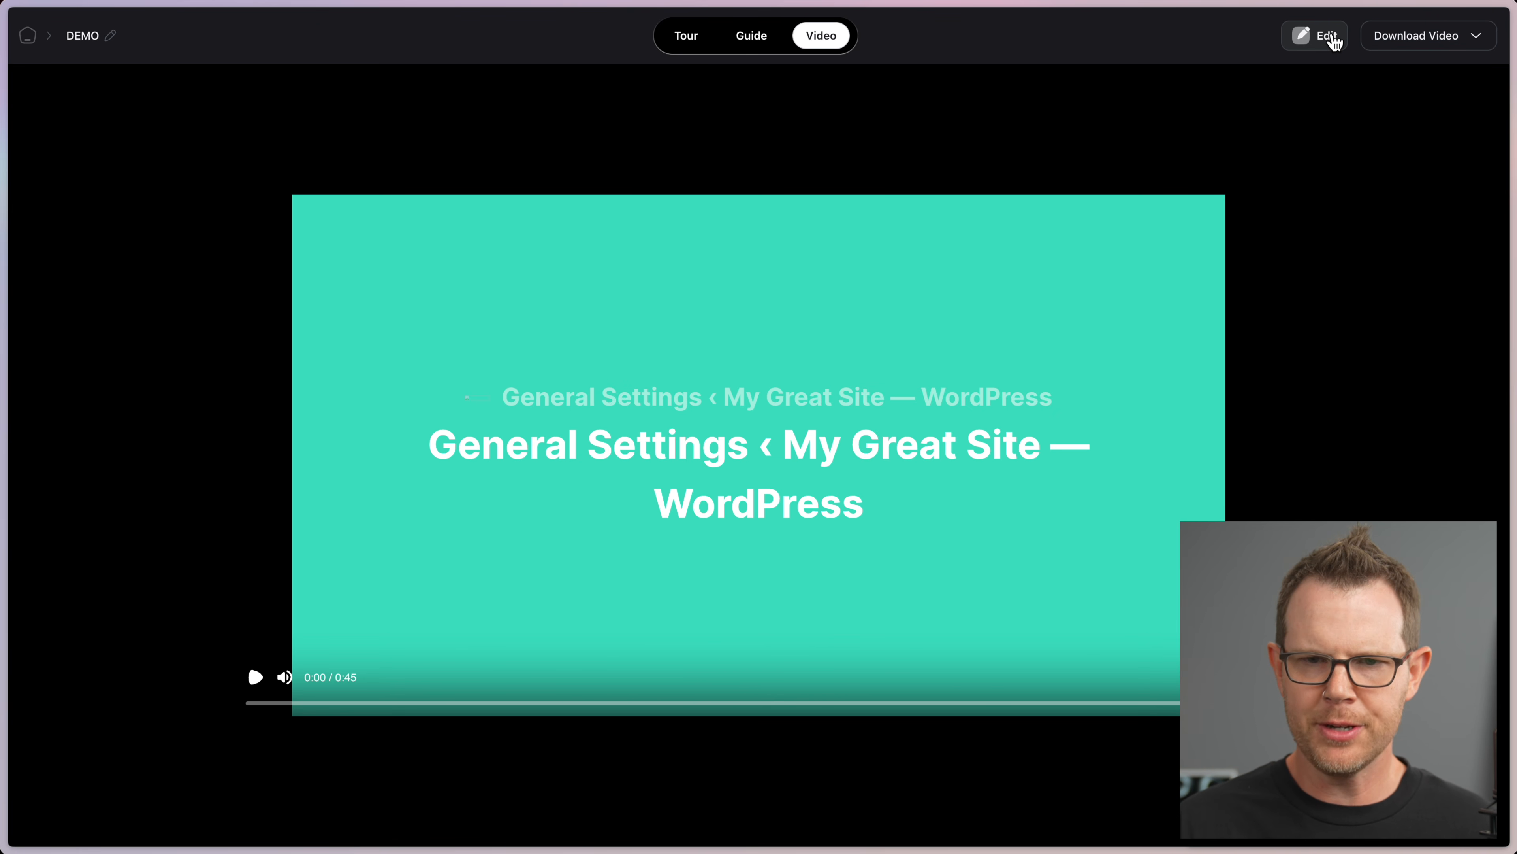
Step: Leave the video preview and return to the DEMO tour's 'Get started' screen
{"action": "left_click", "coordinate": [679, 39]}
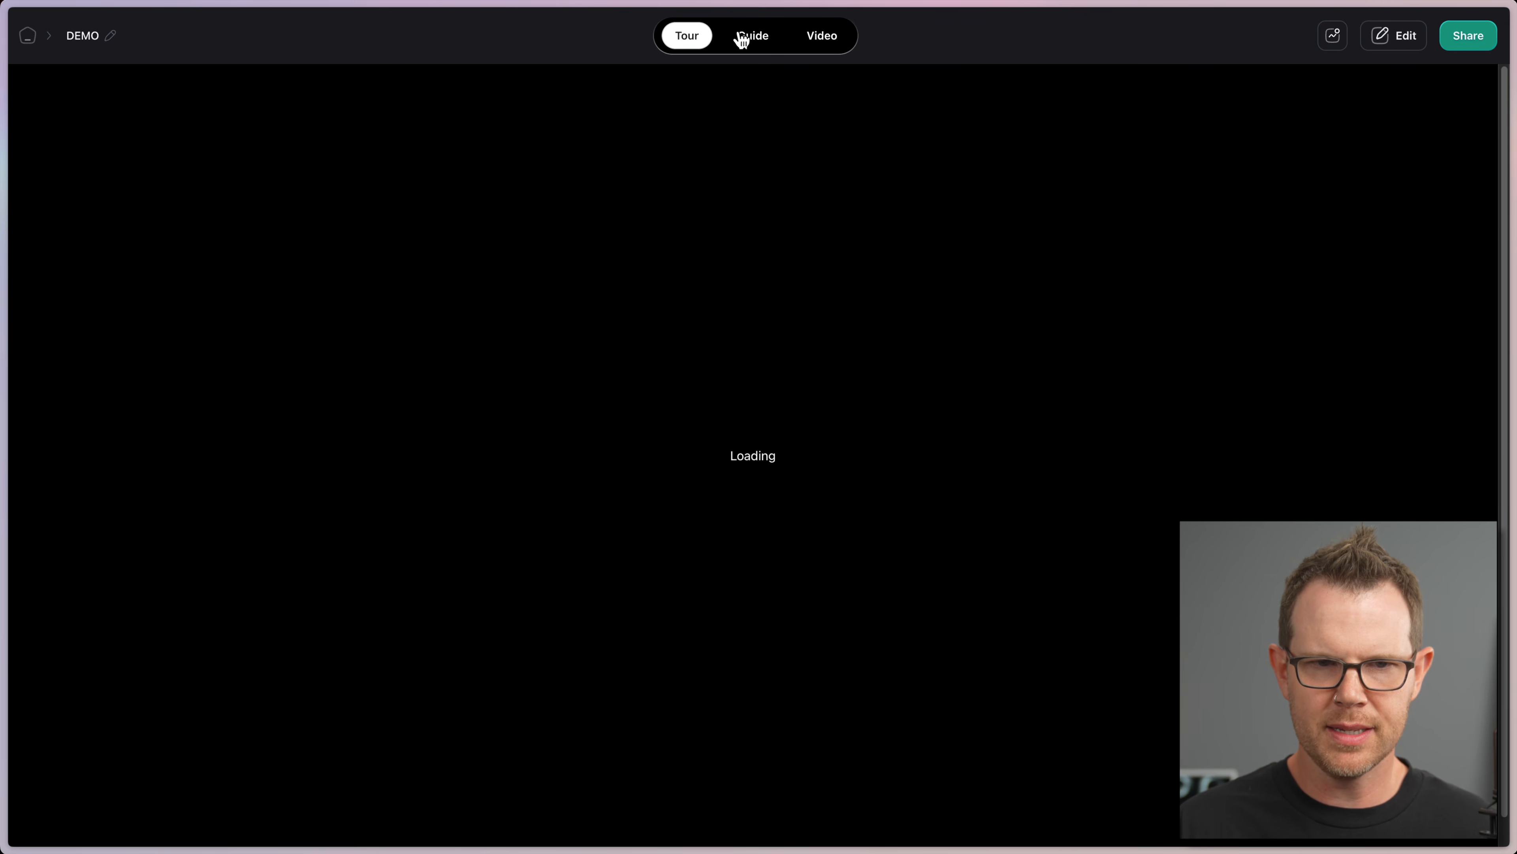
{"action": "left_click", "coordinate": [747, 37]}
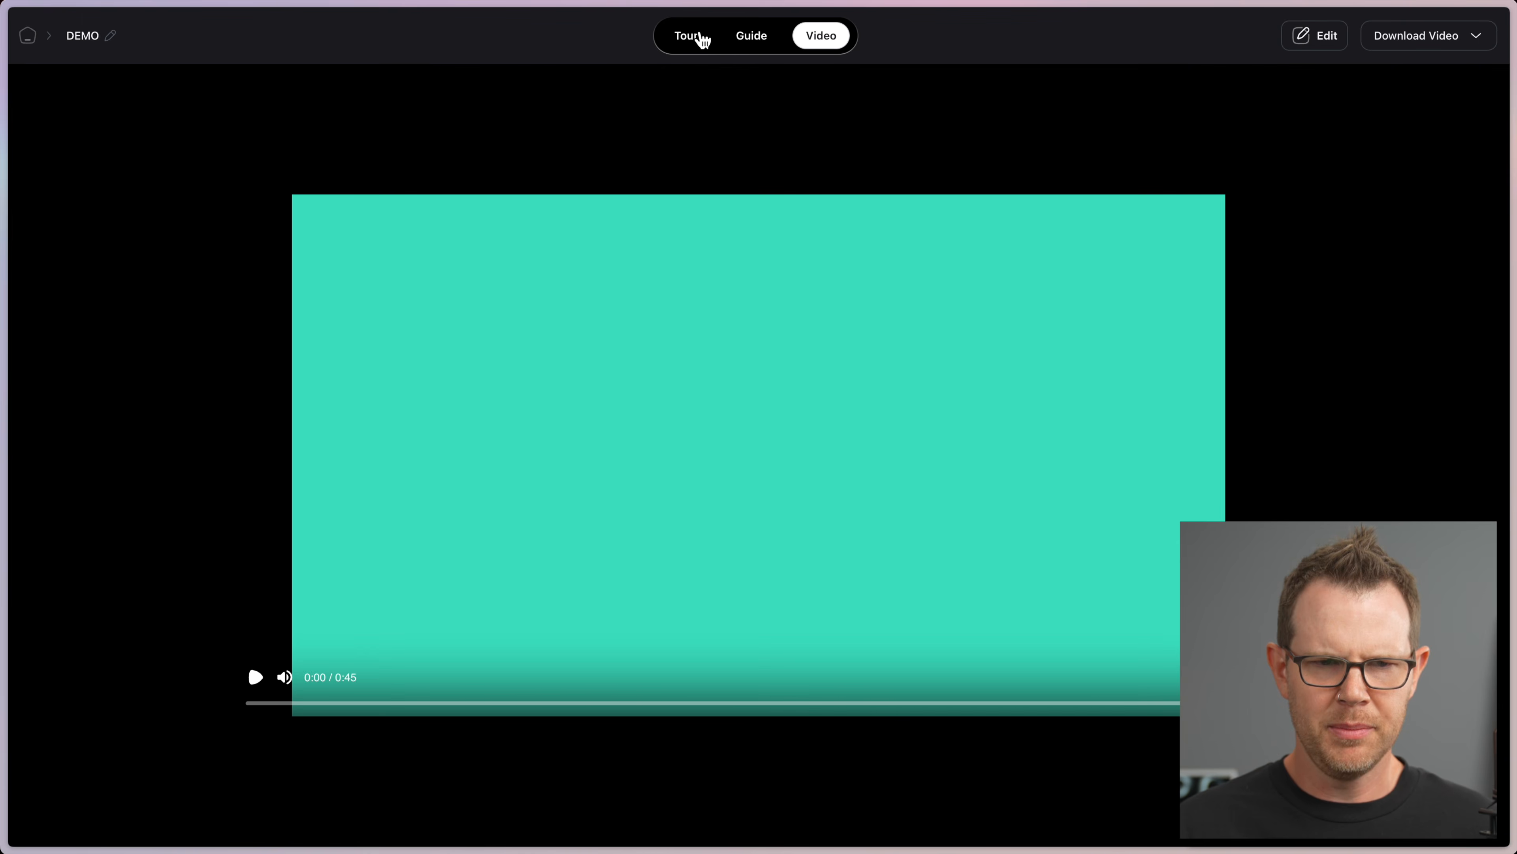
{"action": "left_click", "coordinate": [693, 38]}
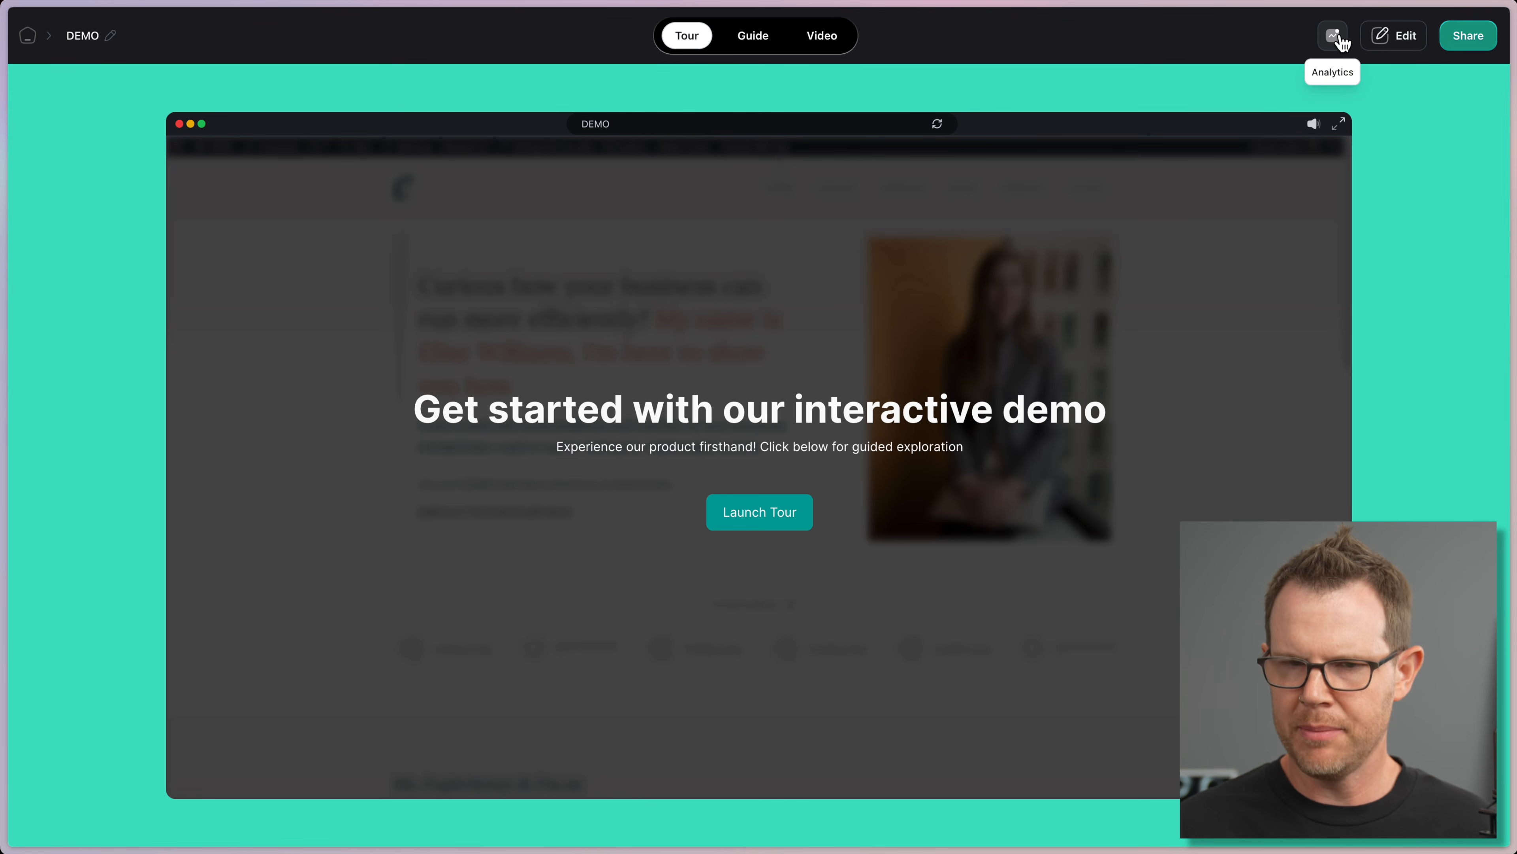
Step: Open the demo in the editor and change the intro heading to 'How to change your WP Site Title' in Inter
{"action": "left_click", "coordinate": [1400, 39]}
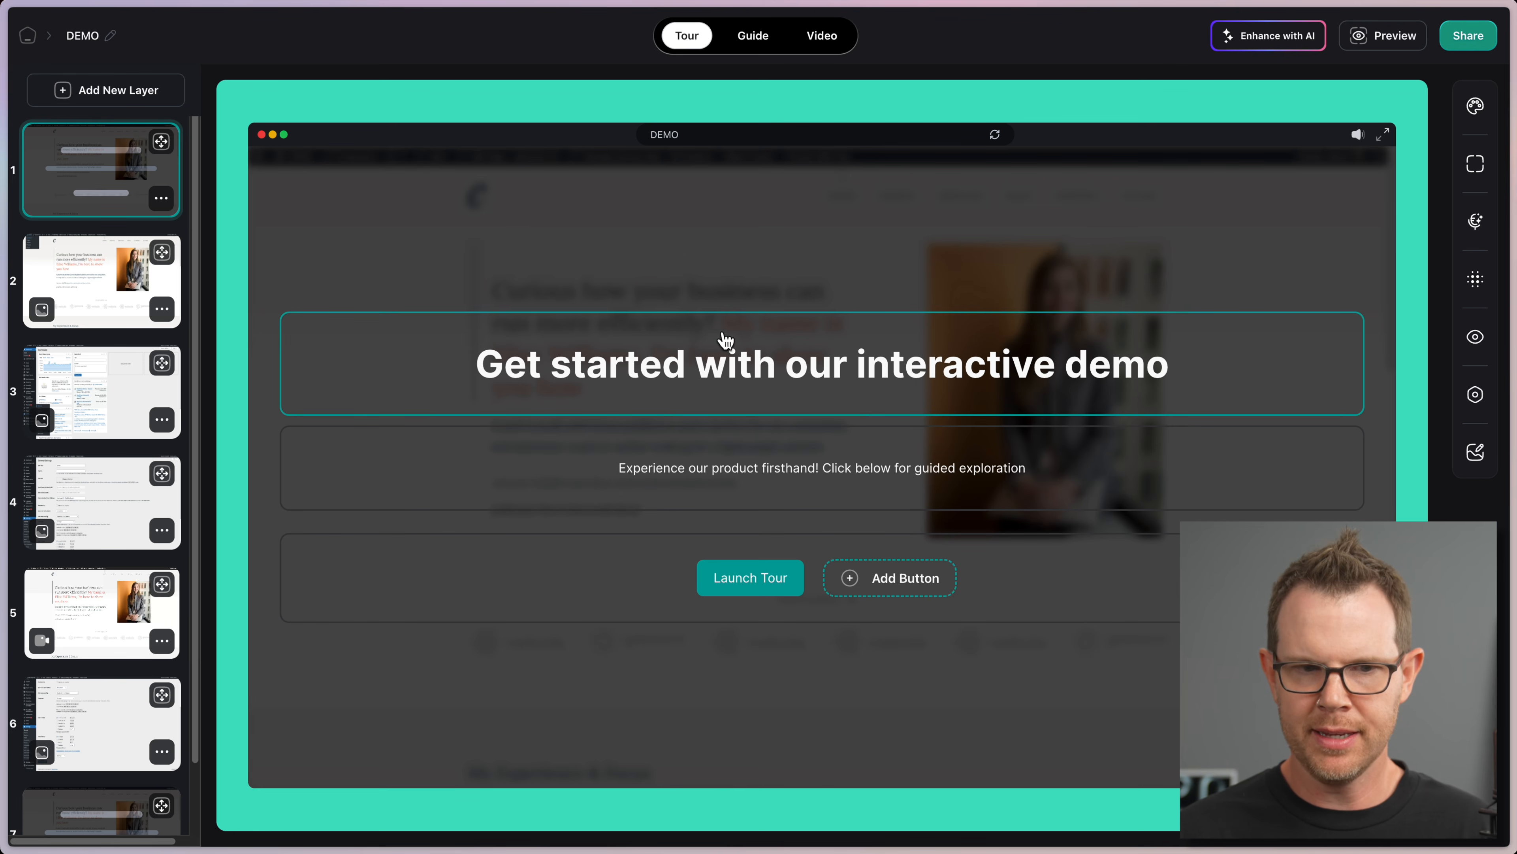
{"action": "left_click", "coordinate": [673, 369]}
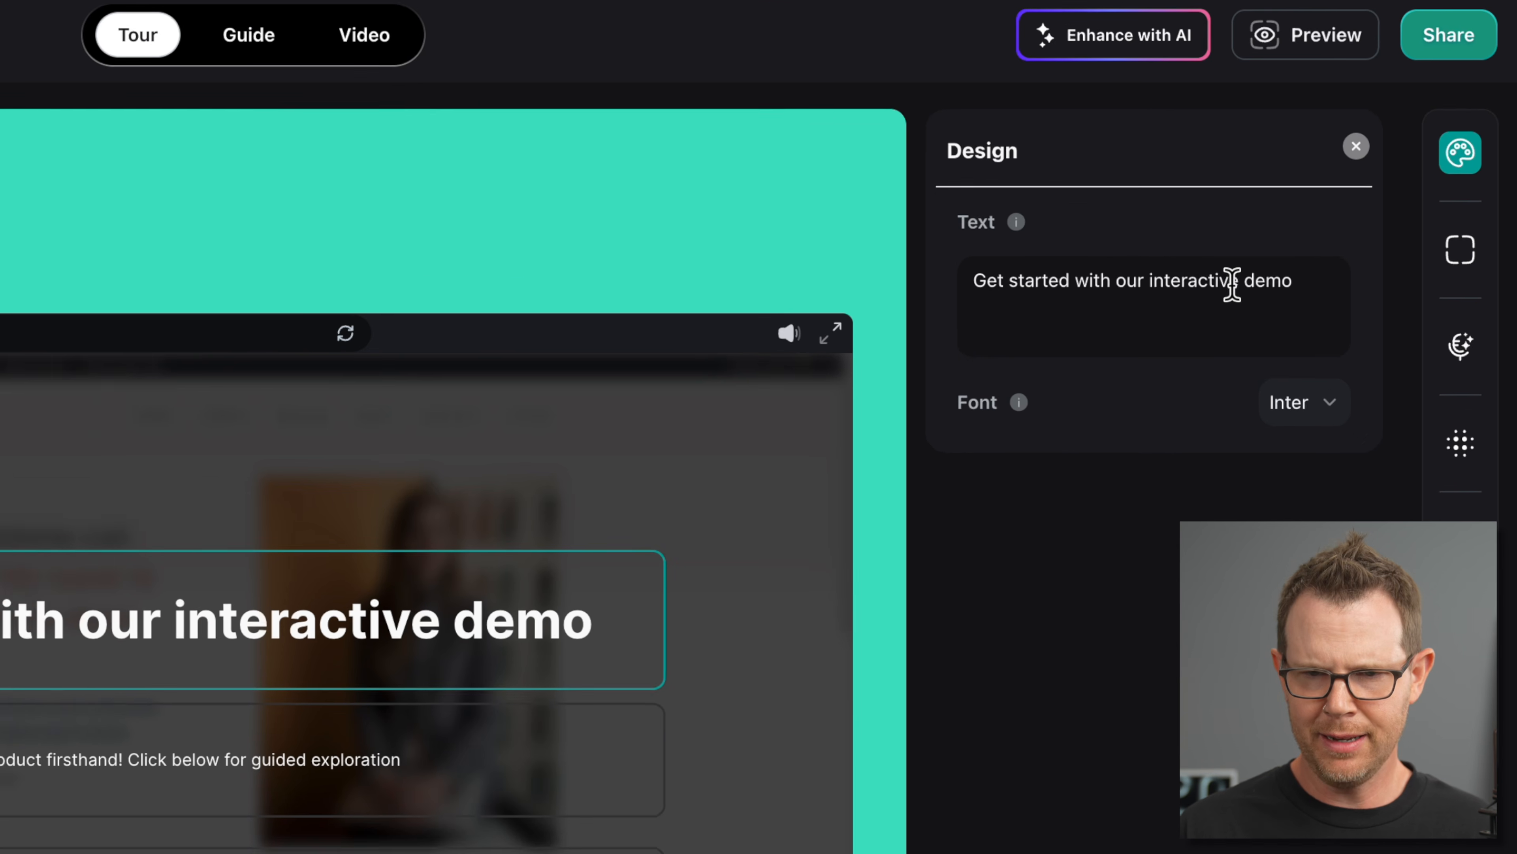
{"action": "triple_click", "coordinate": [1342, 183]}
{"action": "type", "text": "How to change your WP Site Title"}
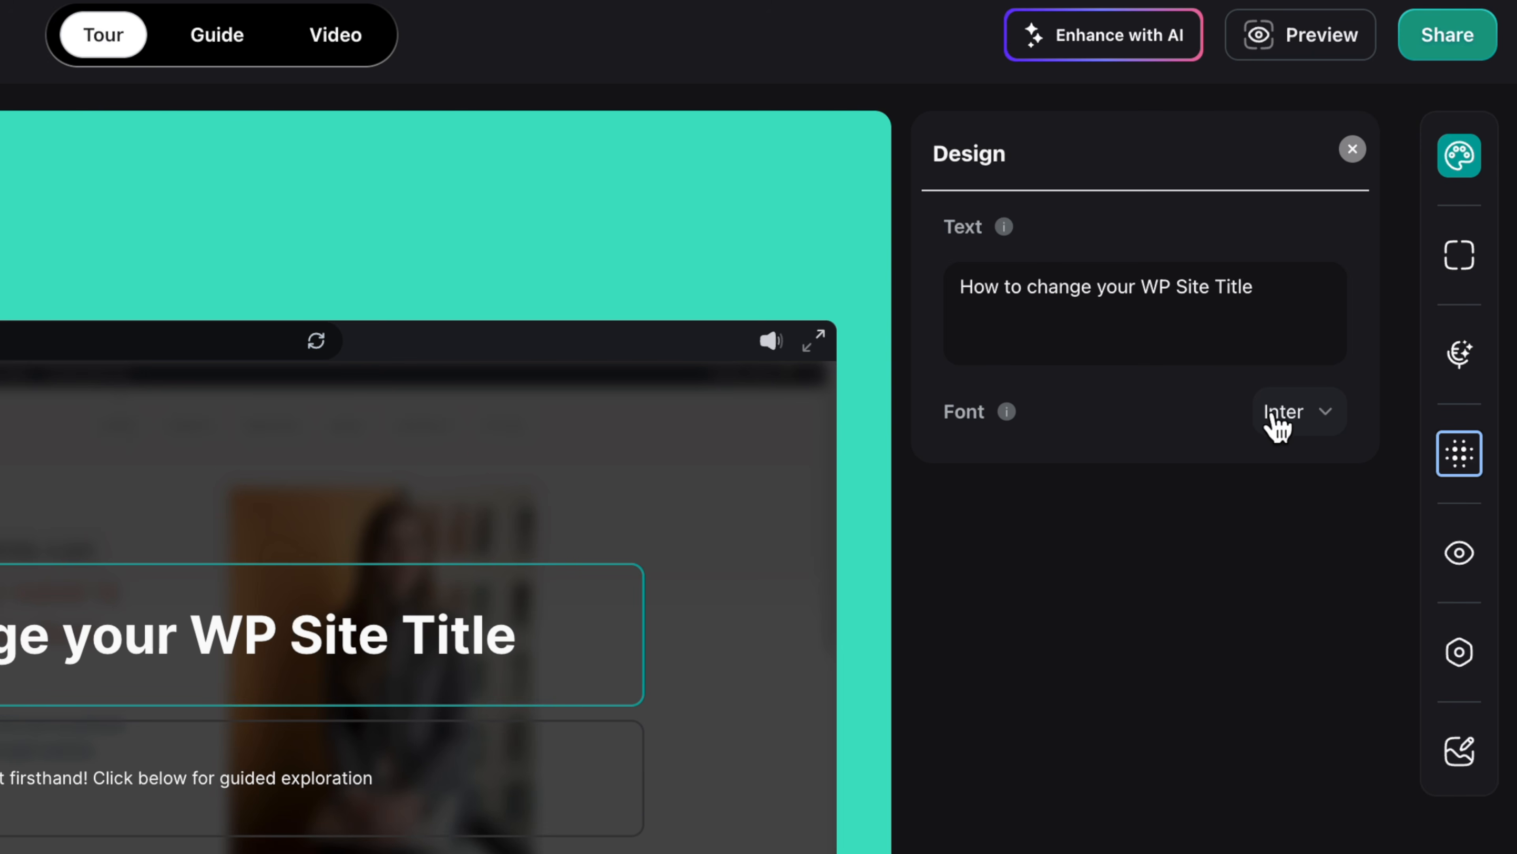
{"action": "left_click", "coordinate": [1294, 418]}
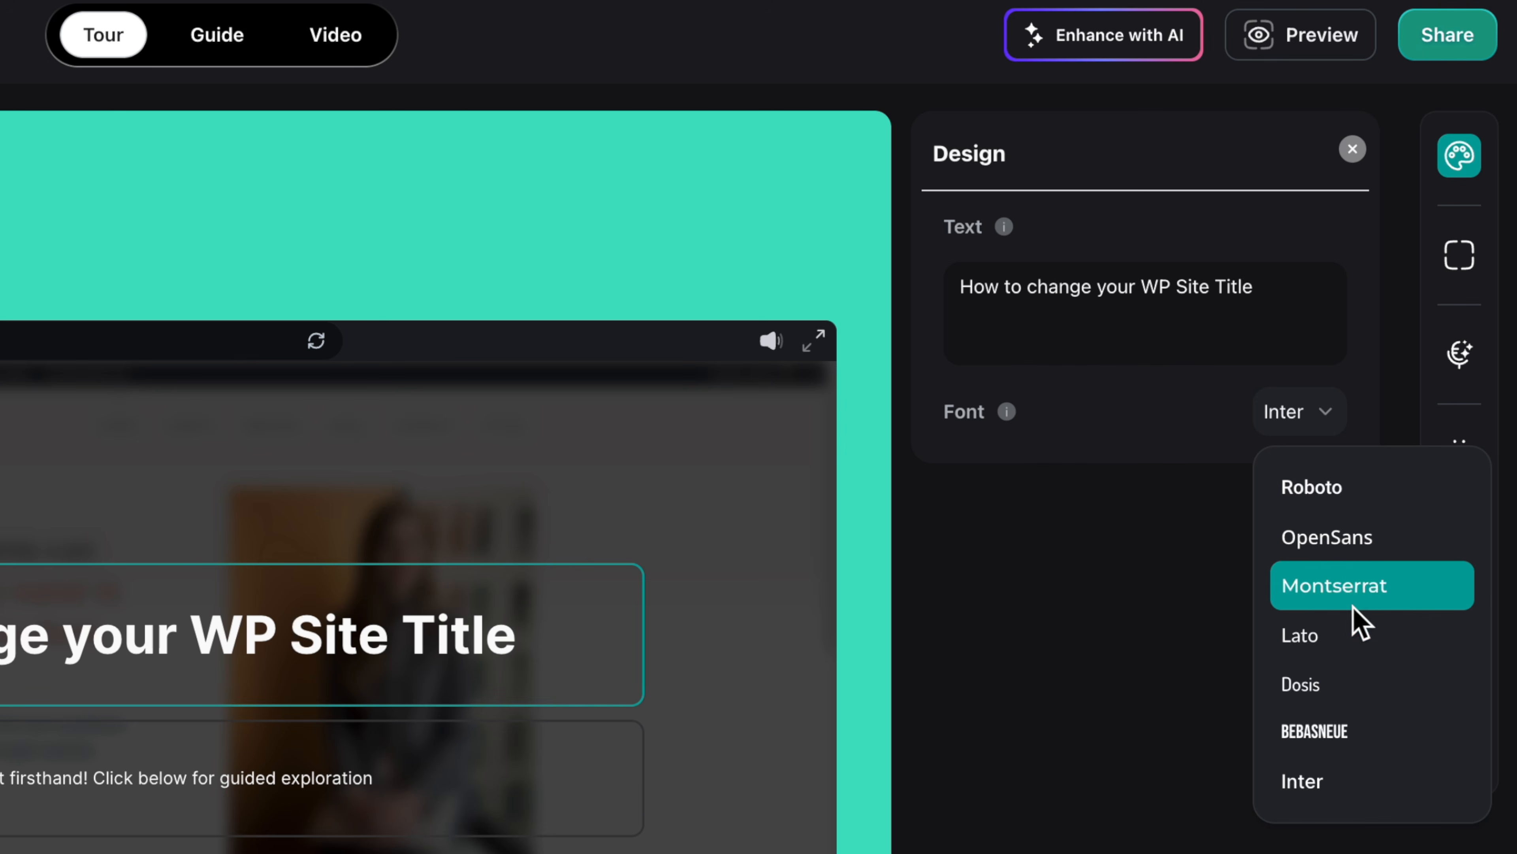
{"action": "left_click", "coordinate": [1378, 587]}
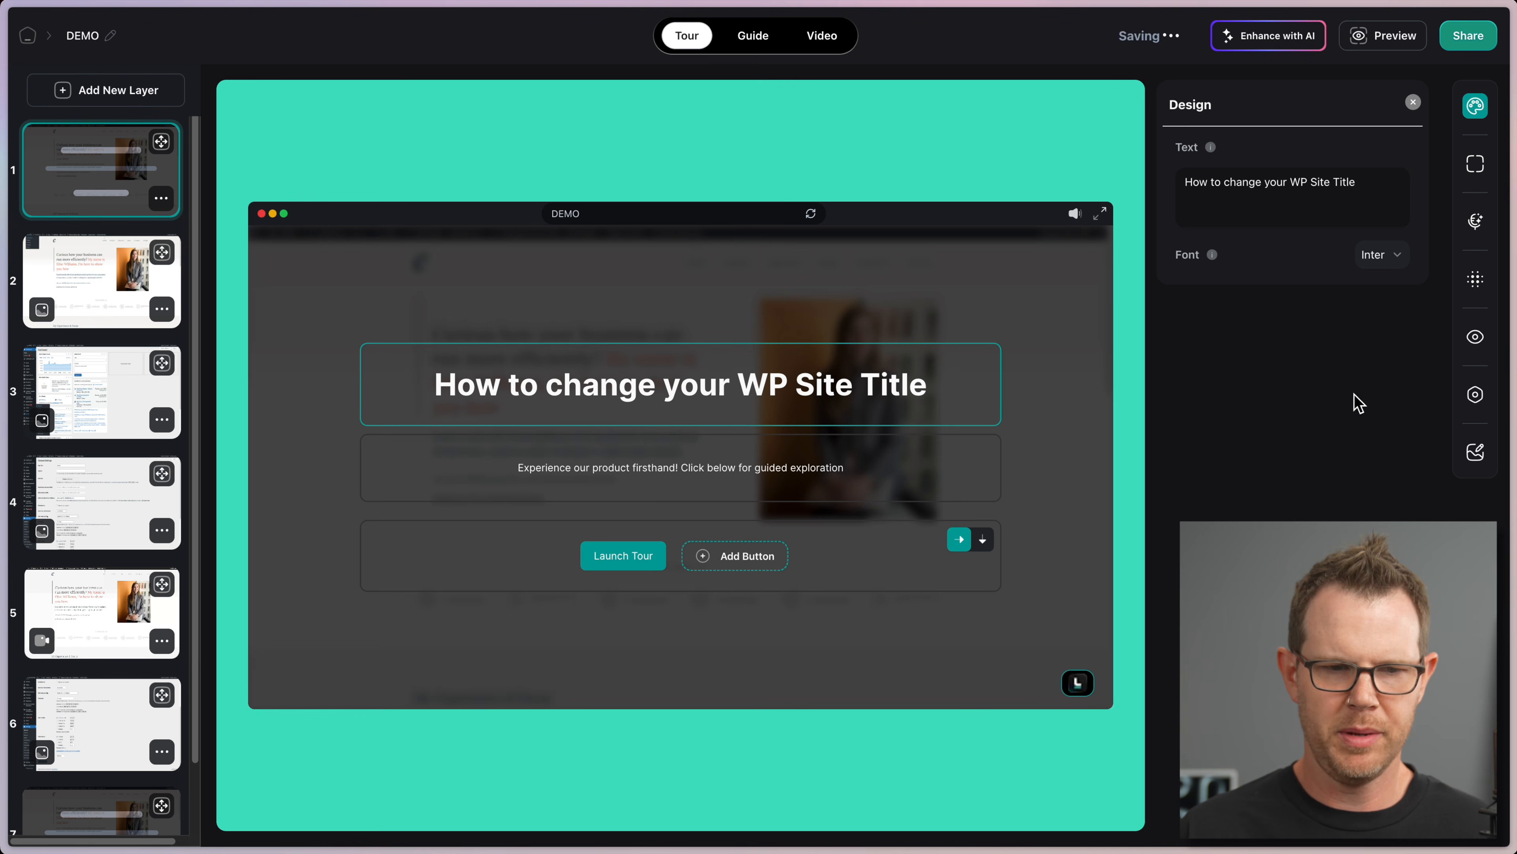
Step: Relabel the first button from 'Launch Tour' to 'Watch Now'
{"action": "left_click", "coordinate": [627, 566]}
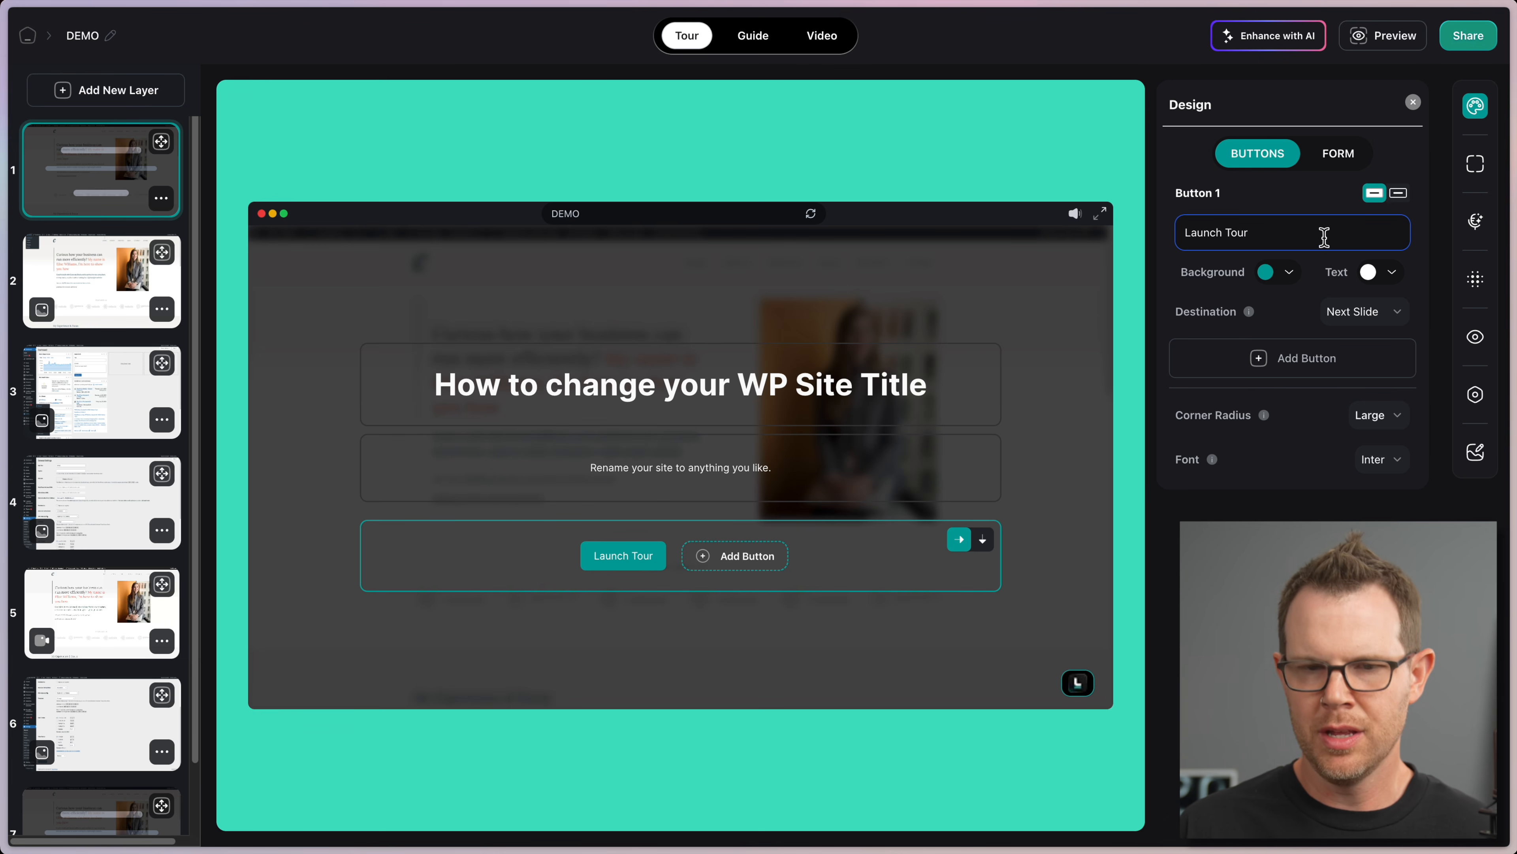
{"action": "left_click_drag", "start_coordinate": [1265, 226], "coordinate": [1091, 244]}
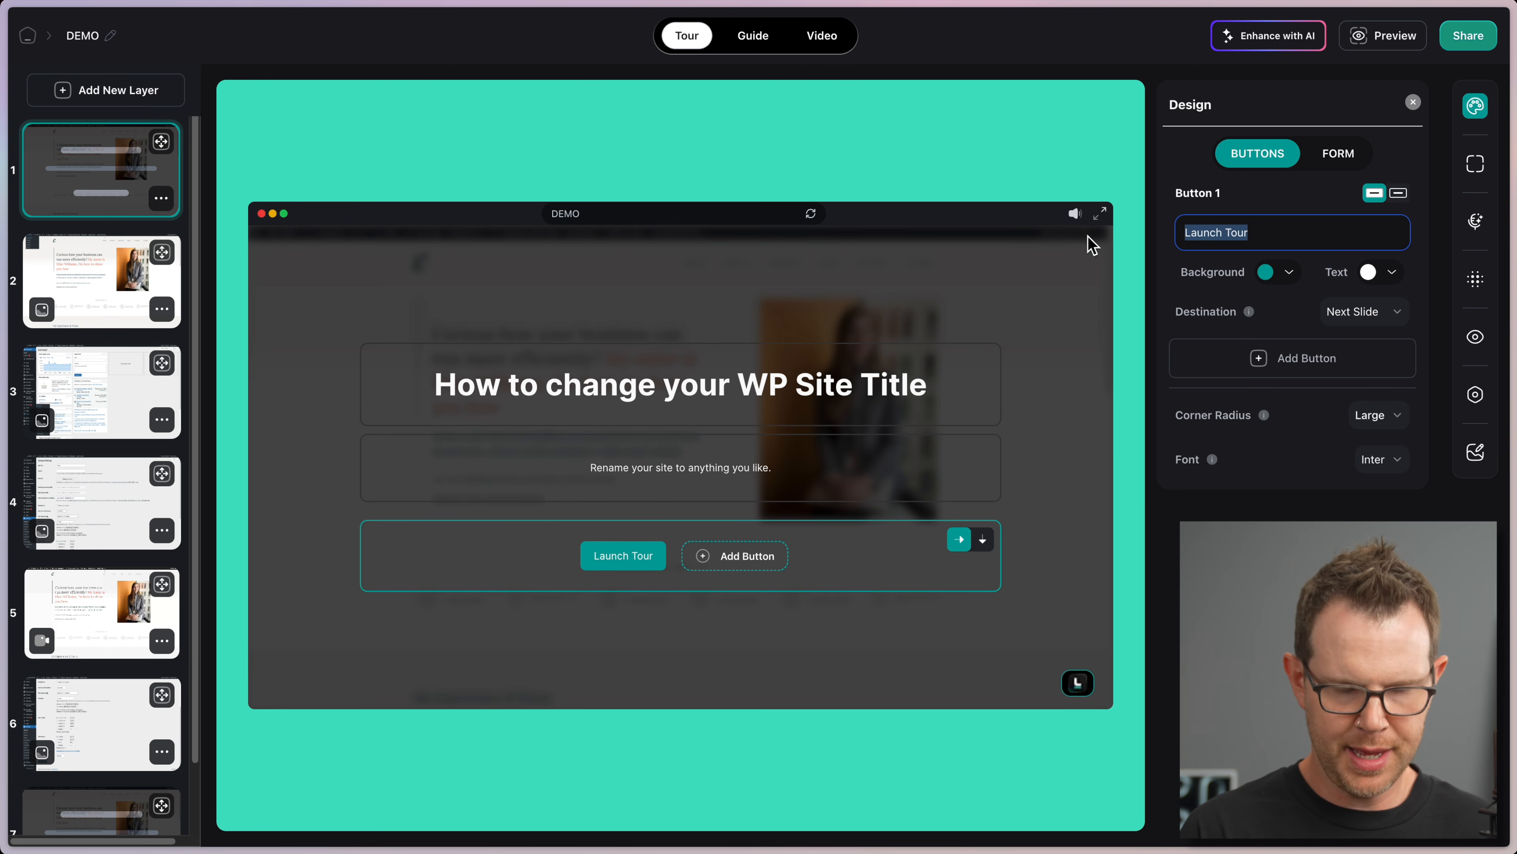
{"action": "type", "text": "Watch Now"}
Step: Give the Watch Now button an orange FF6900 background, keeping its destination unchanged
{"action": "left_click", "coordinate": [1266, 272]}
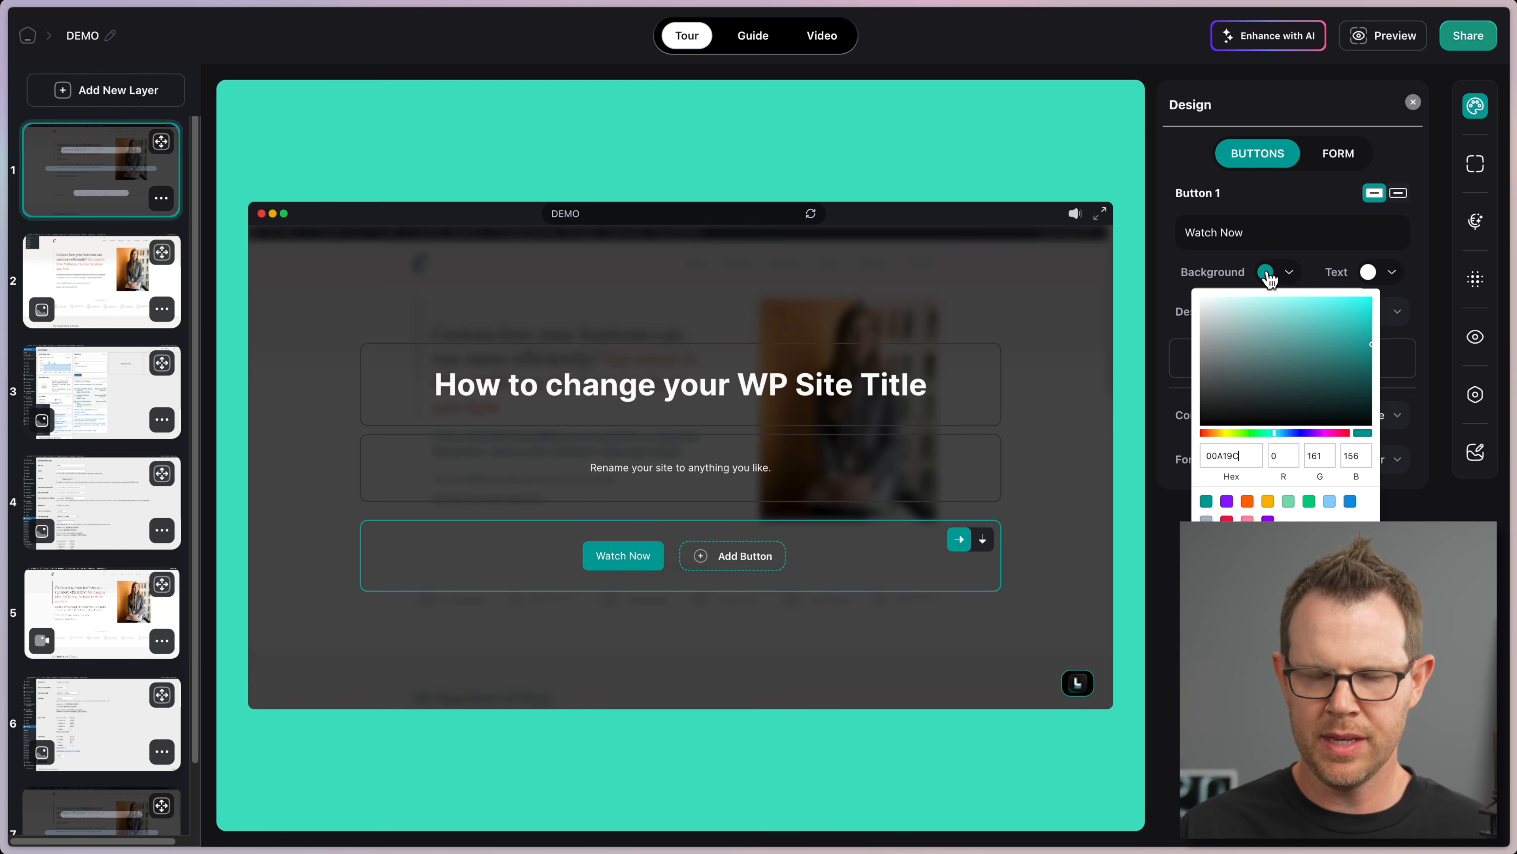
{"action": "left_click", "coordinate": [1248, 502]}
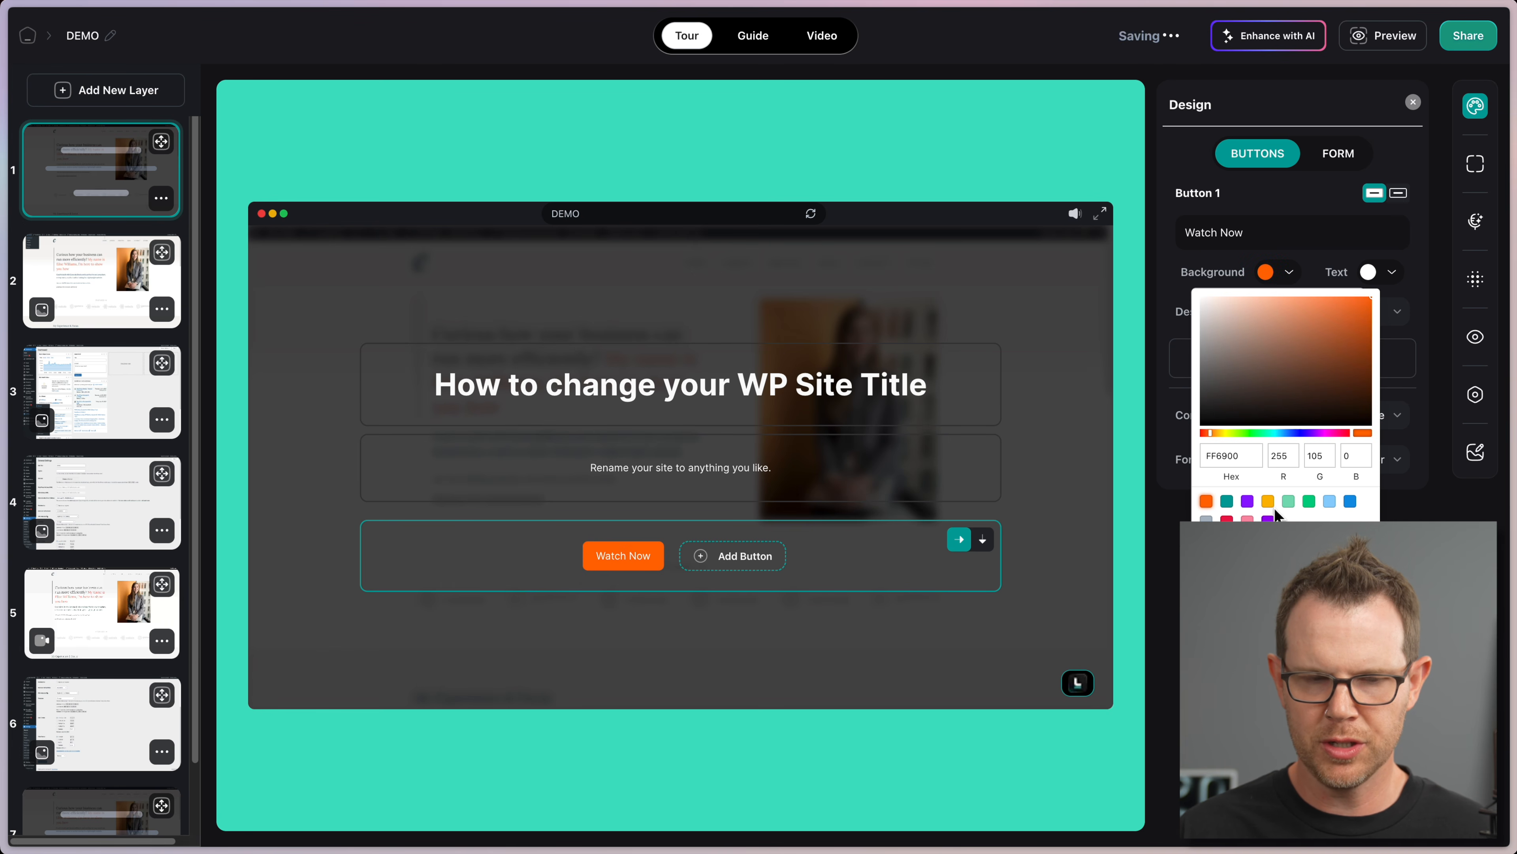
{"action": "left_click", "coordinate": [1071, 332]}
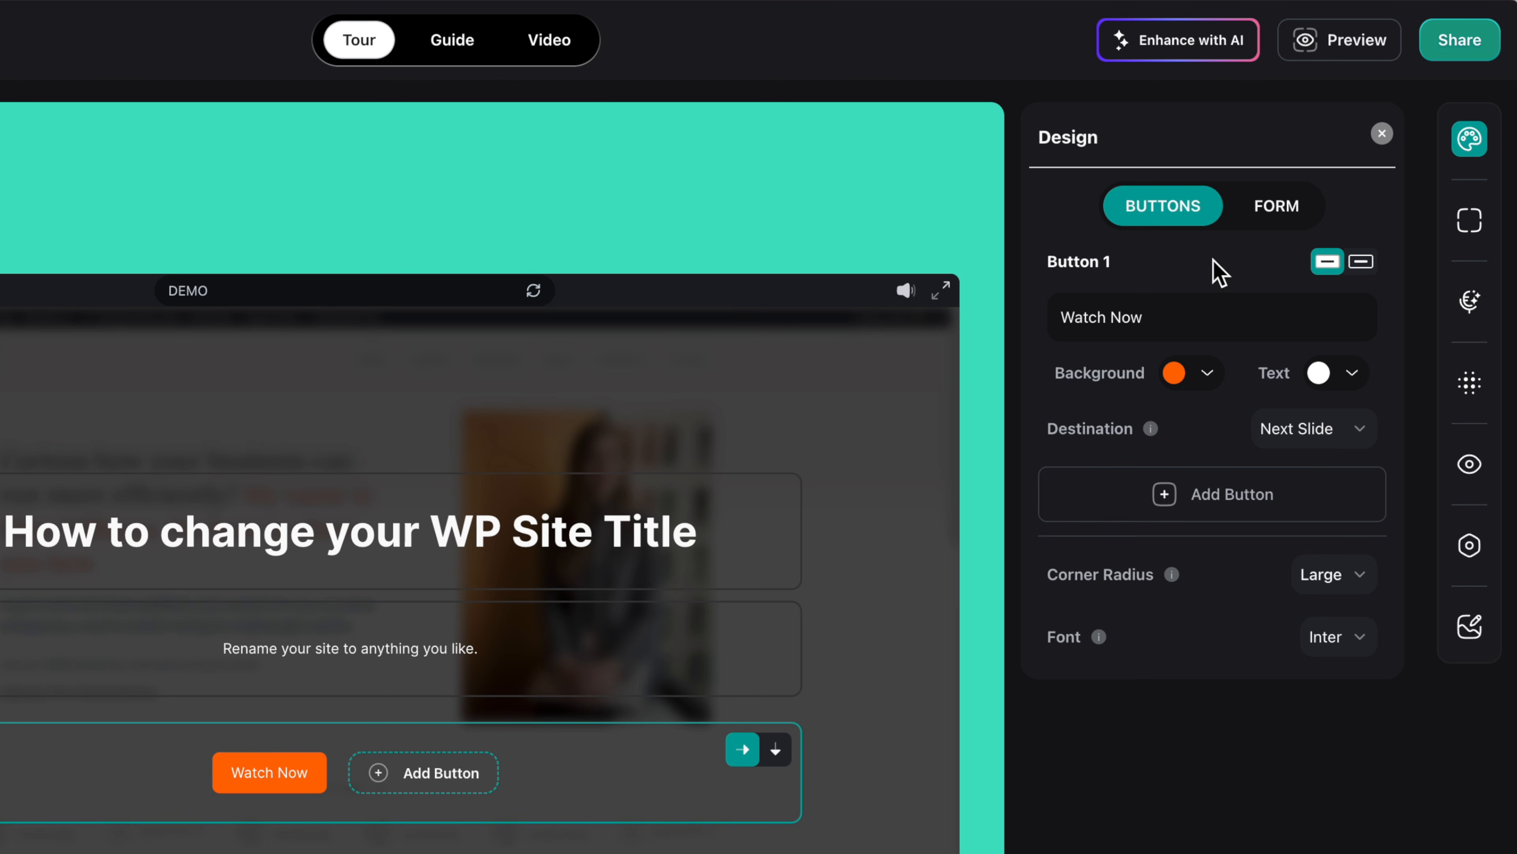
{"action": "left_click", "coordinate": [1345, 432]}
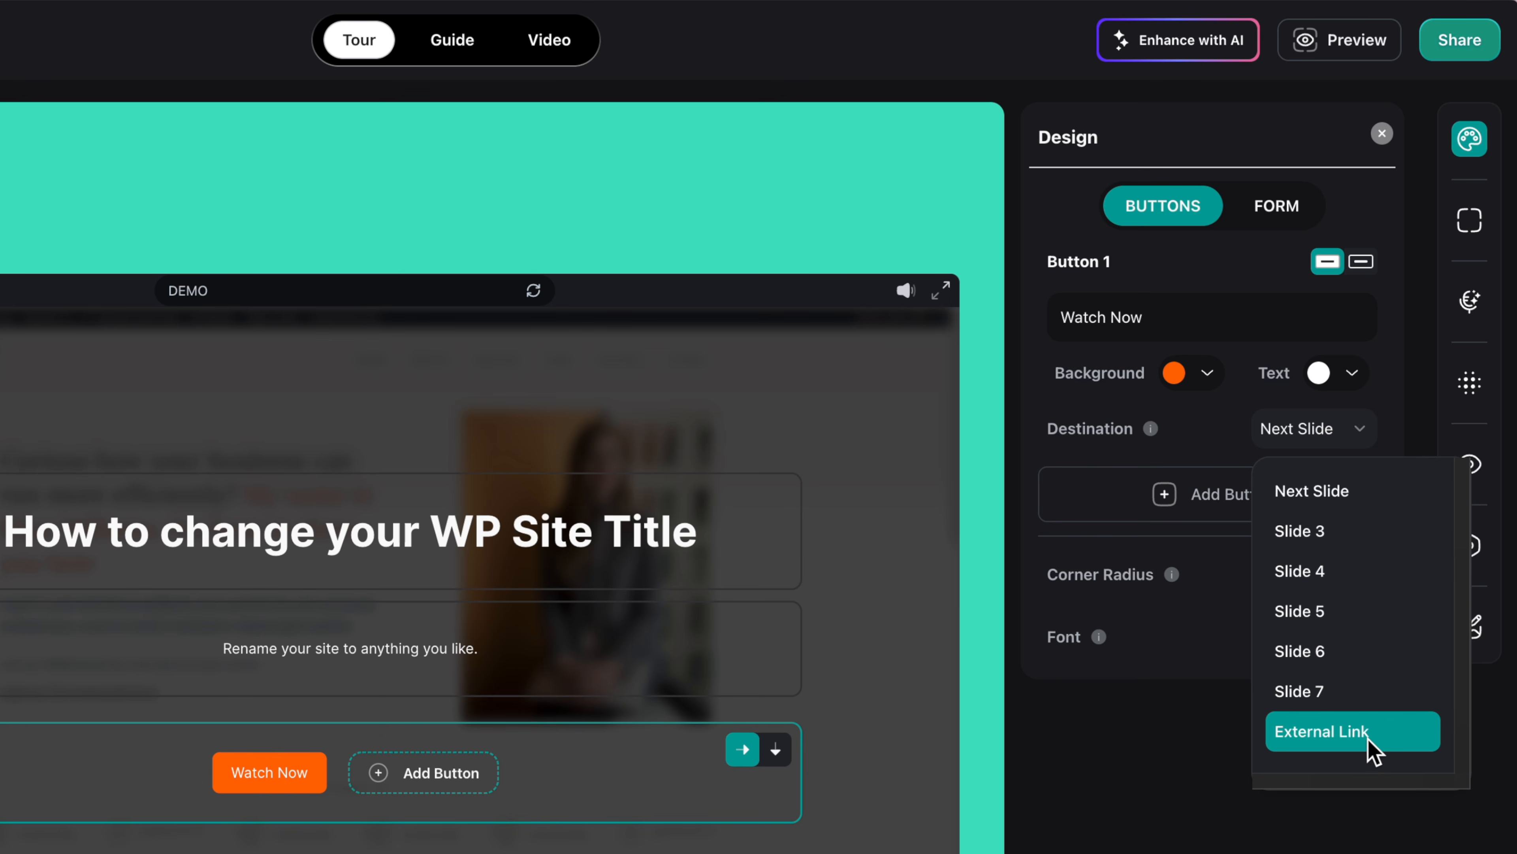
{"action": "left_click", "coordinate": [1225, 846]}
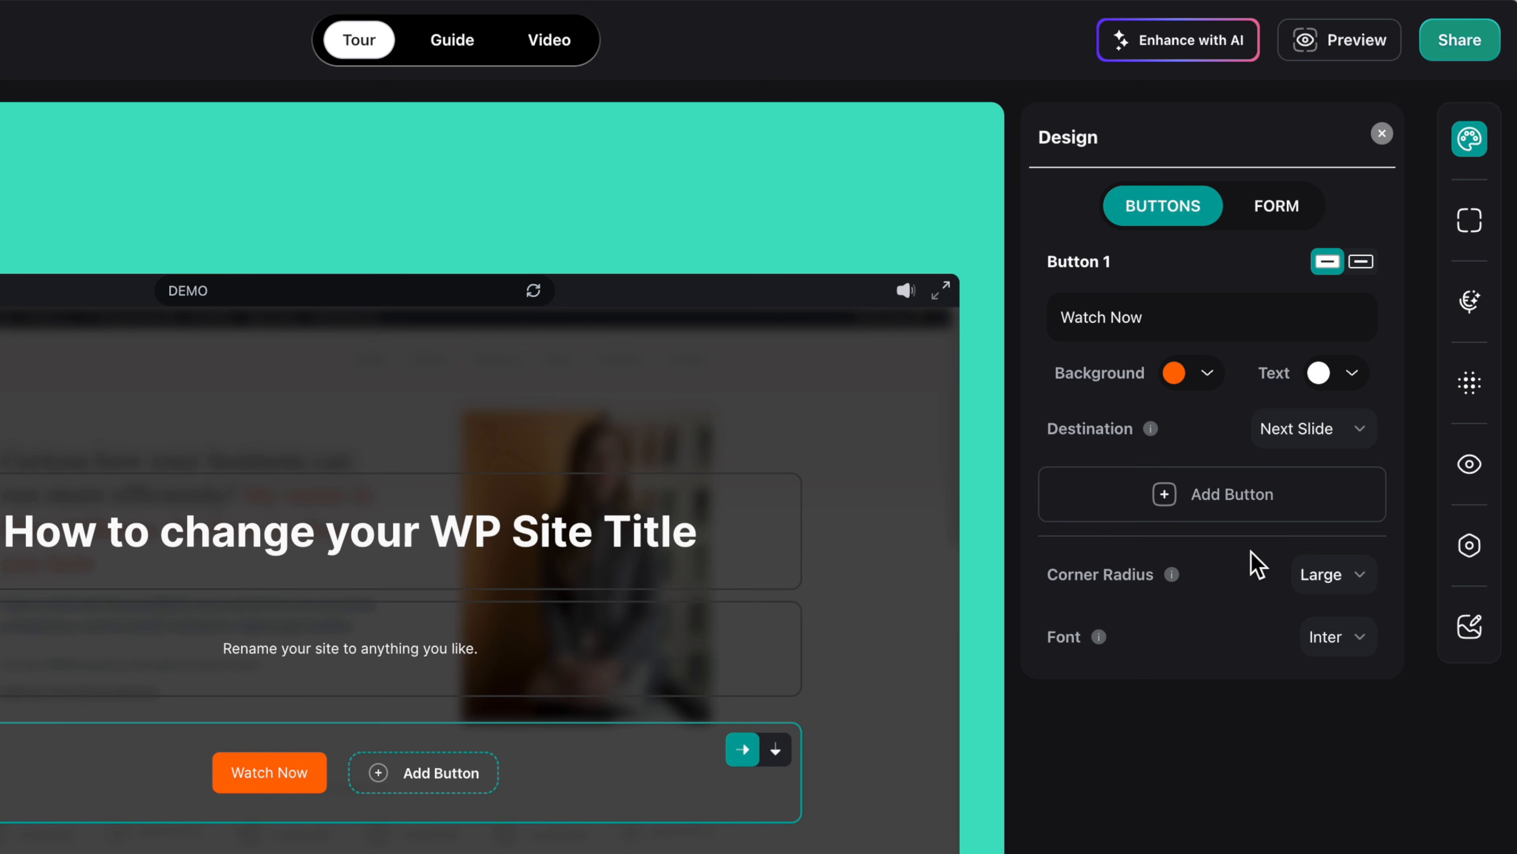
Step: Add a second button labelled 'Buy' that goes to the external link mysite.com
{"action": "left_click", "coordinate": [1202, 496]}
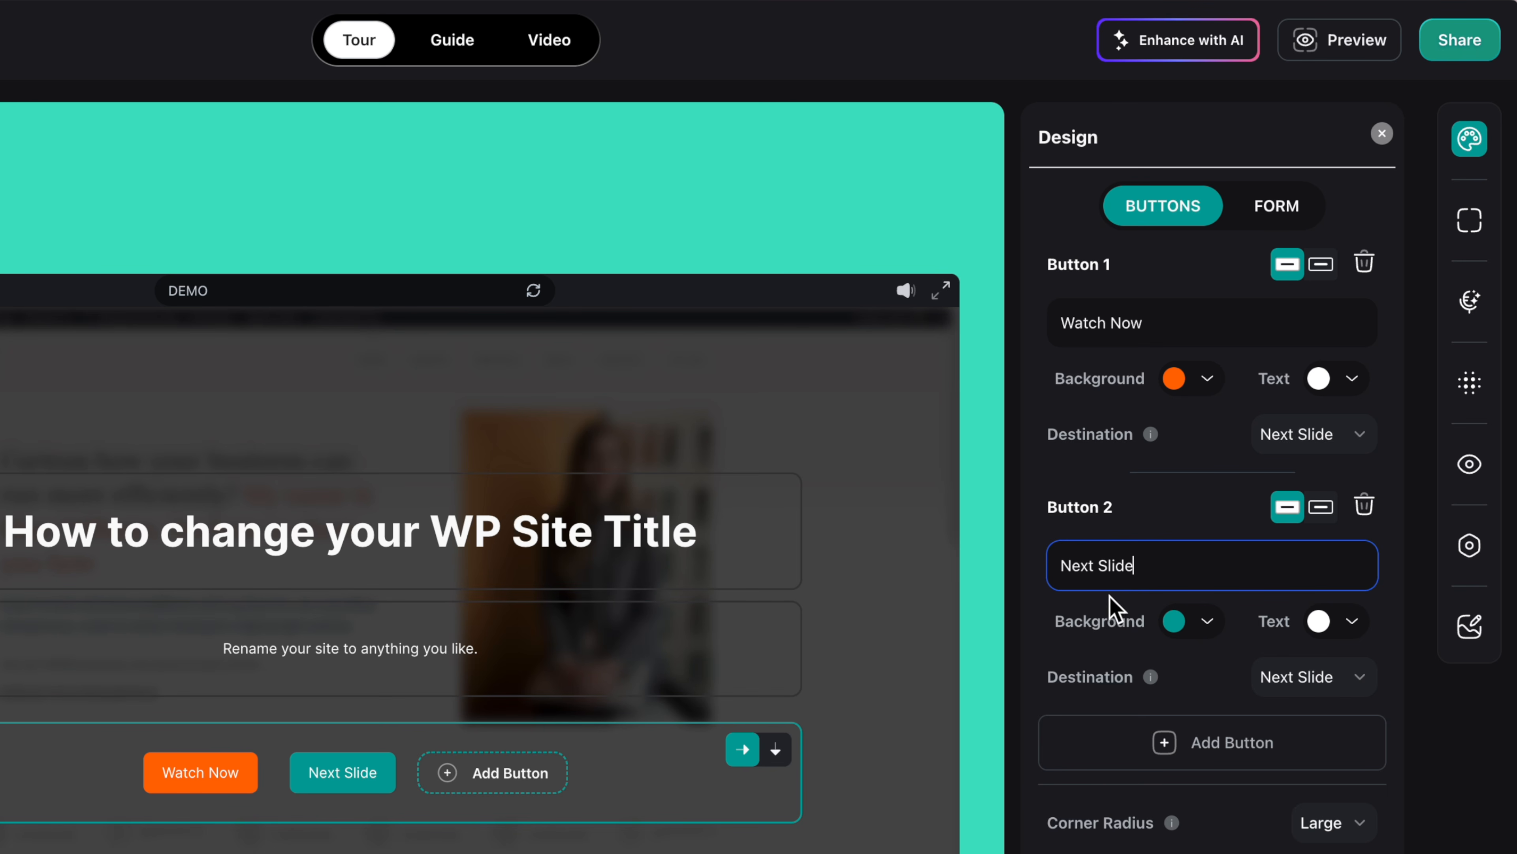
{"action": "left_click_drag", "start_coordinate": [1187, 554], "coordinate": [856, 560]}
{"action": "type", "text": "Buy"}
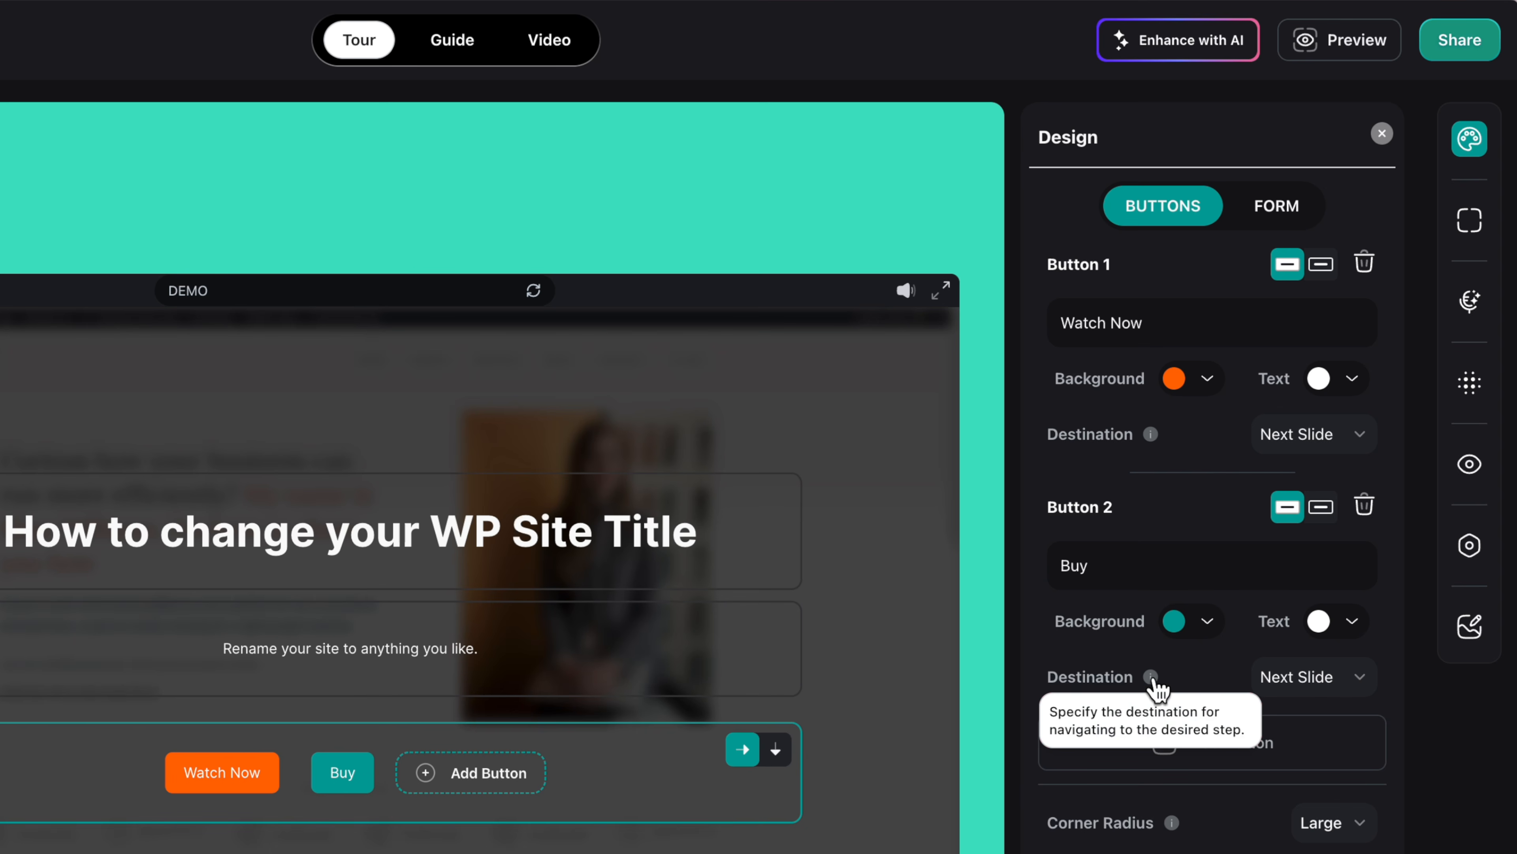
{"action": "left_click", "coordinate": [1322, 679]}
{"action": "left_click", "coordinate": [1350, 846]}
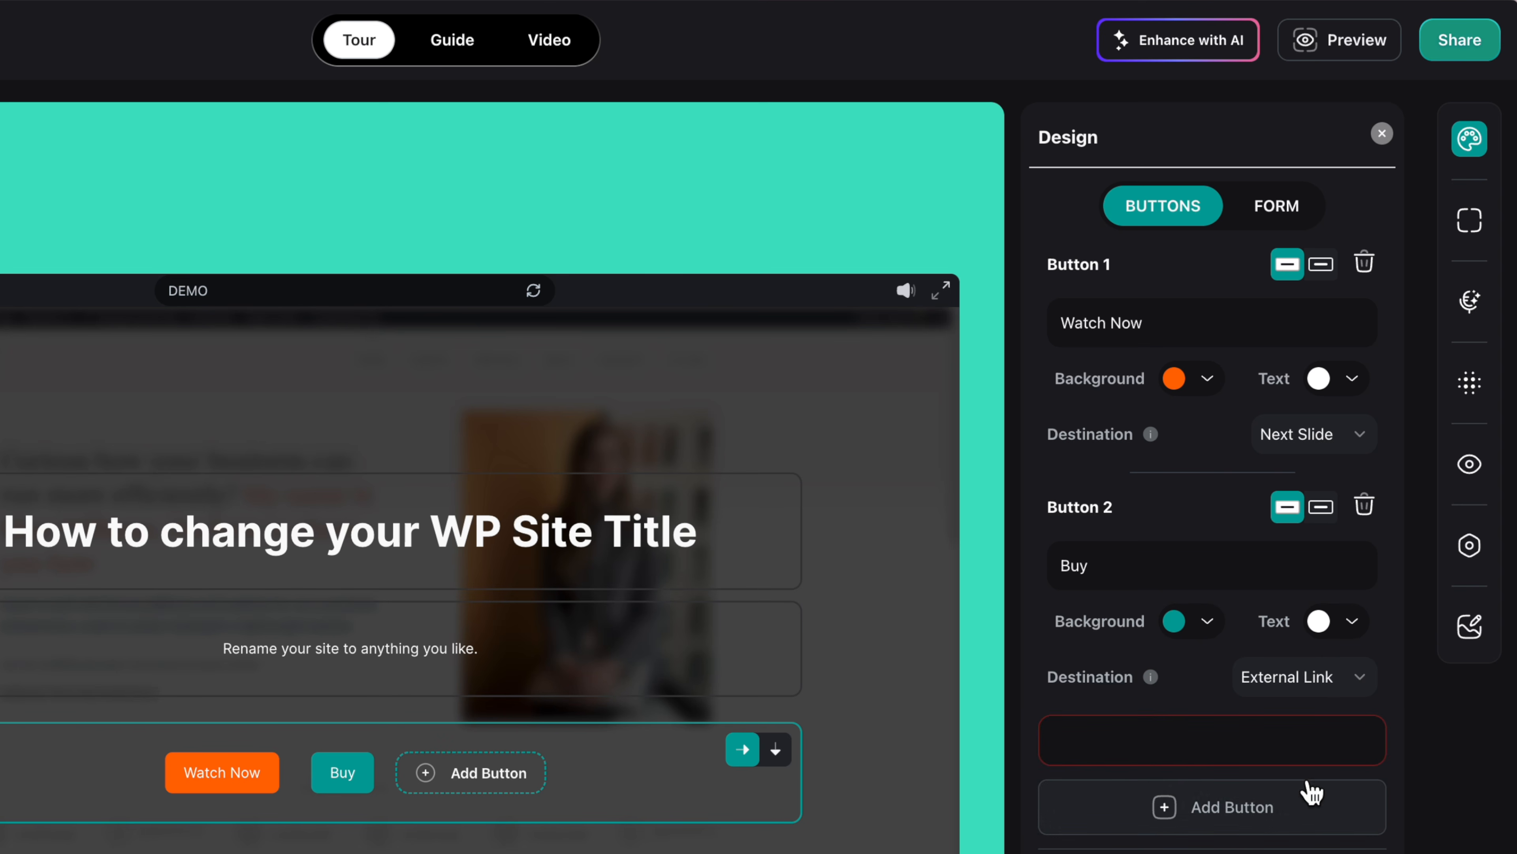
{"action": "left_click", "coordinate": [1231, 740]}
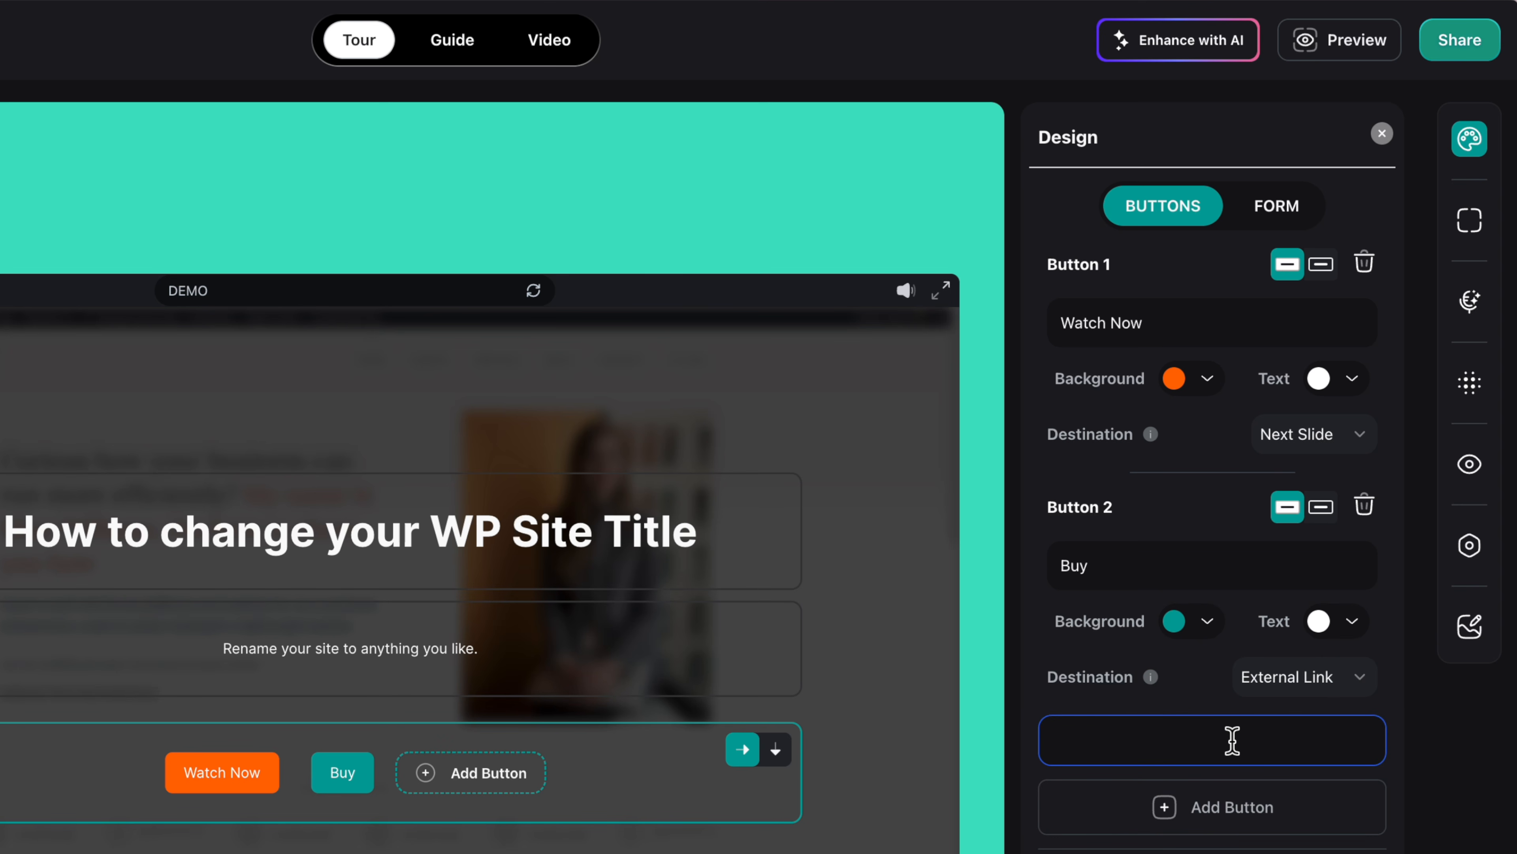
{"action": "type", "text": "mysite.com"}
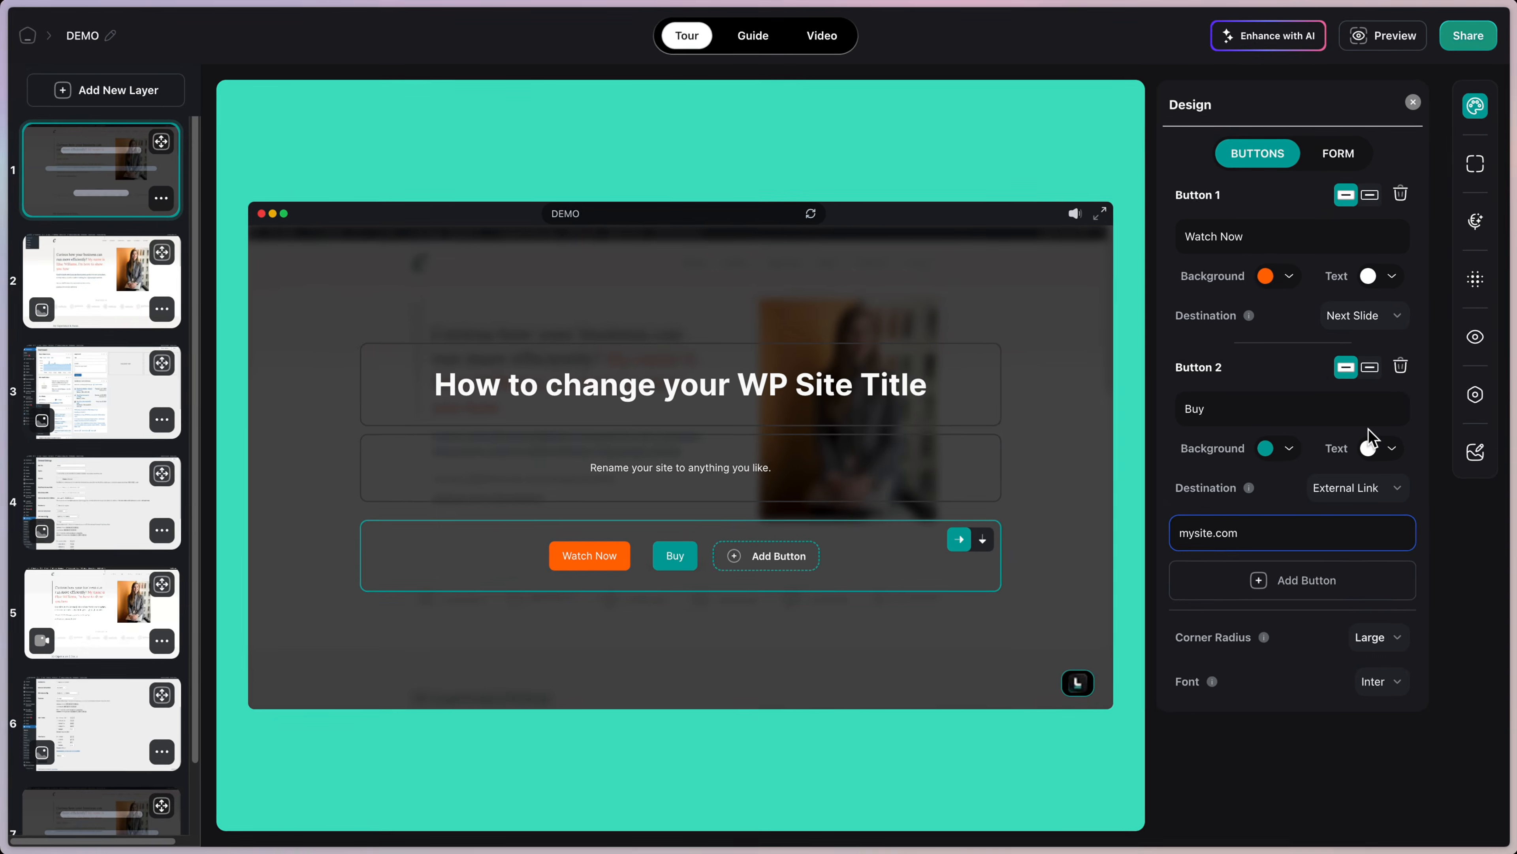
{"action": "left_click", "coordinate": [1473, 336]}
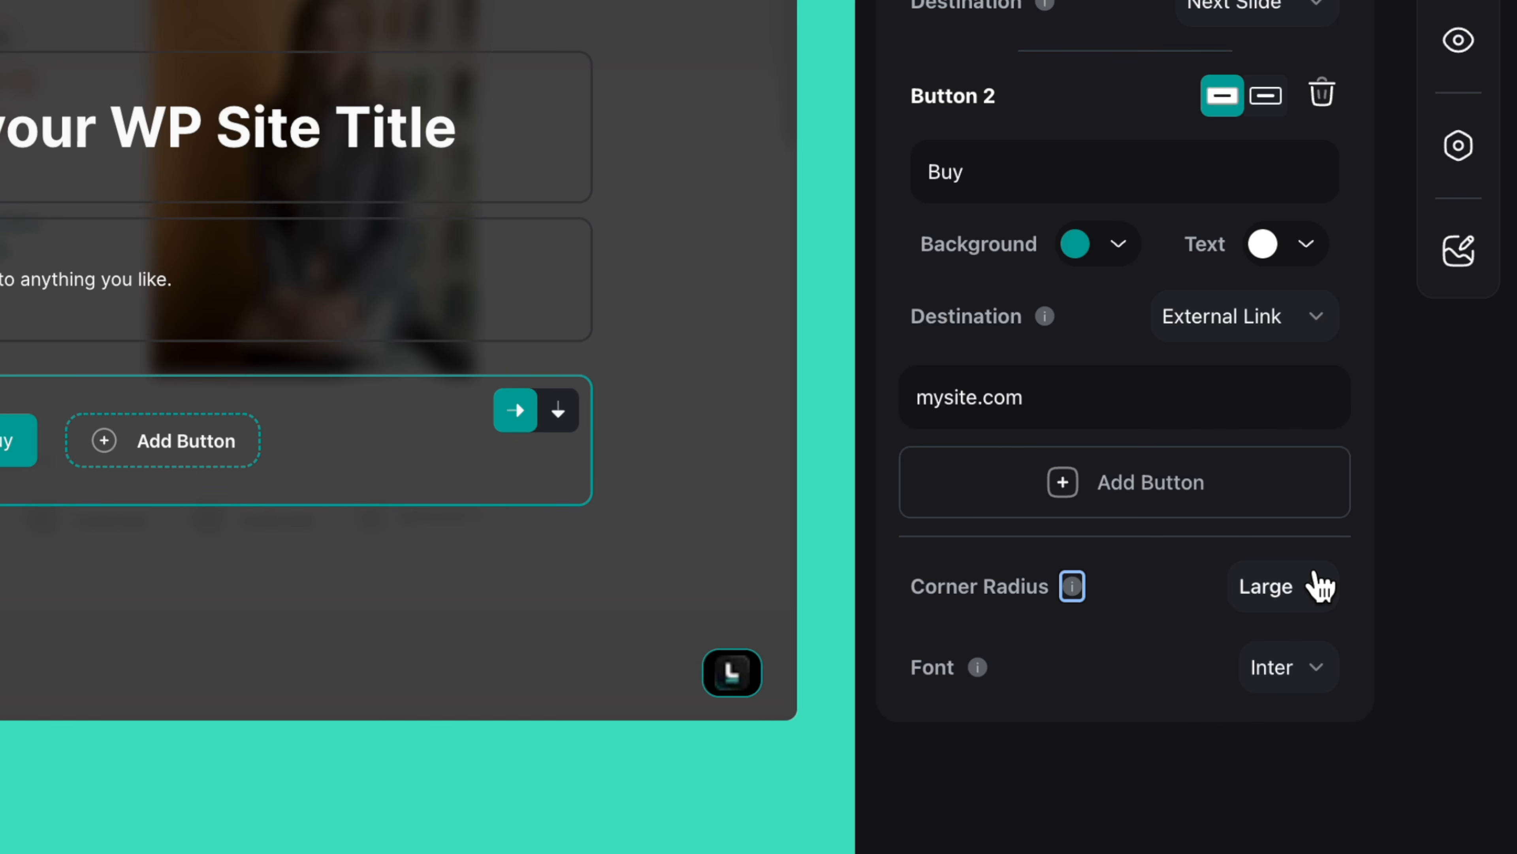
Step: Set the opening slide buttons' corner radius to None for square corners
{"action": "left_click", "coordinate": [1318, 592]}
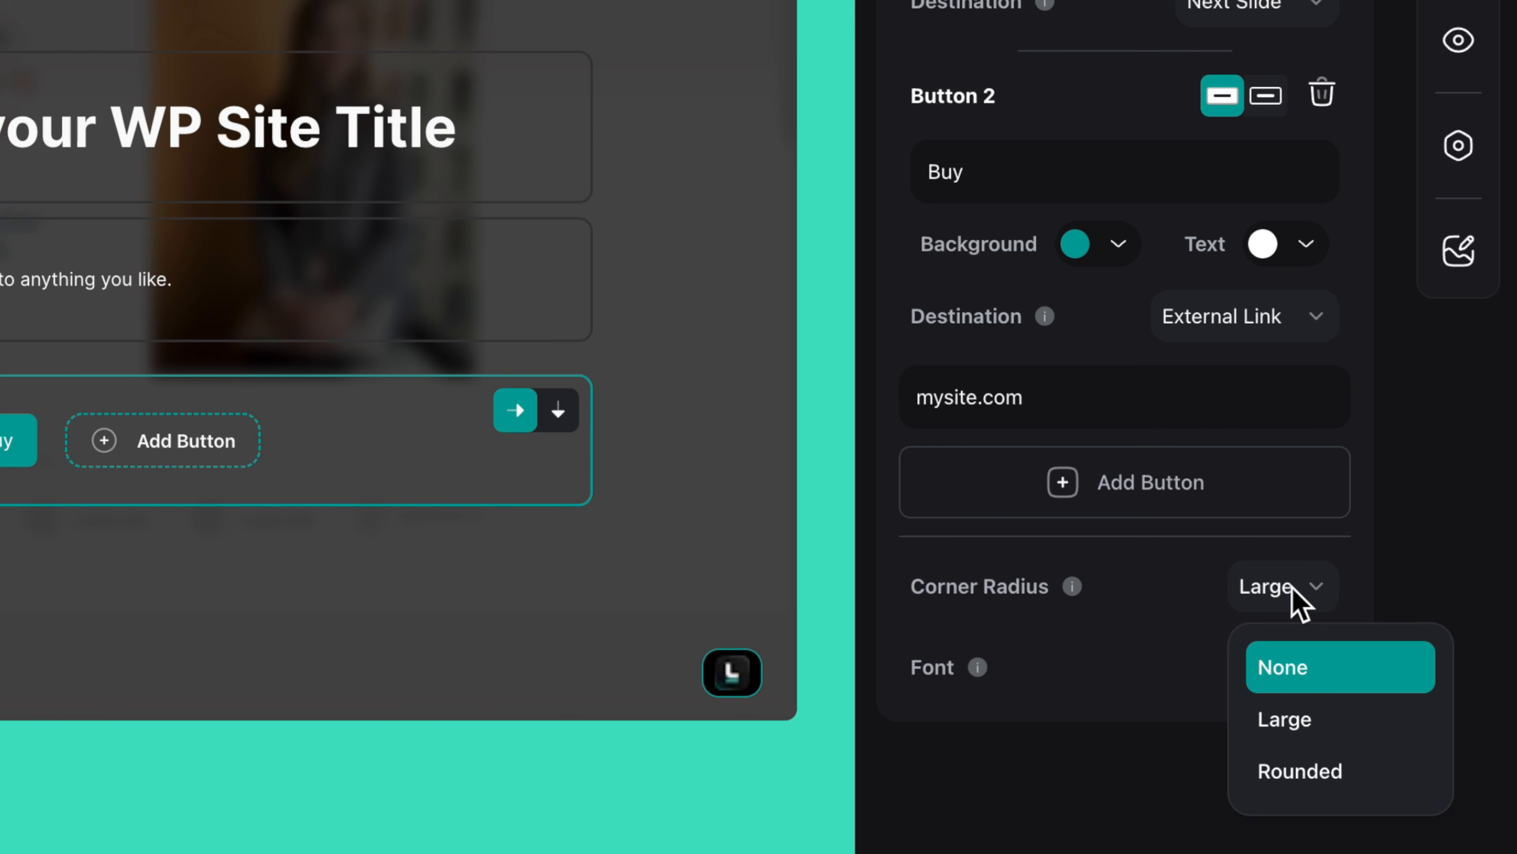
{"action": "left_click", "coordinate": [1333, 771]}
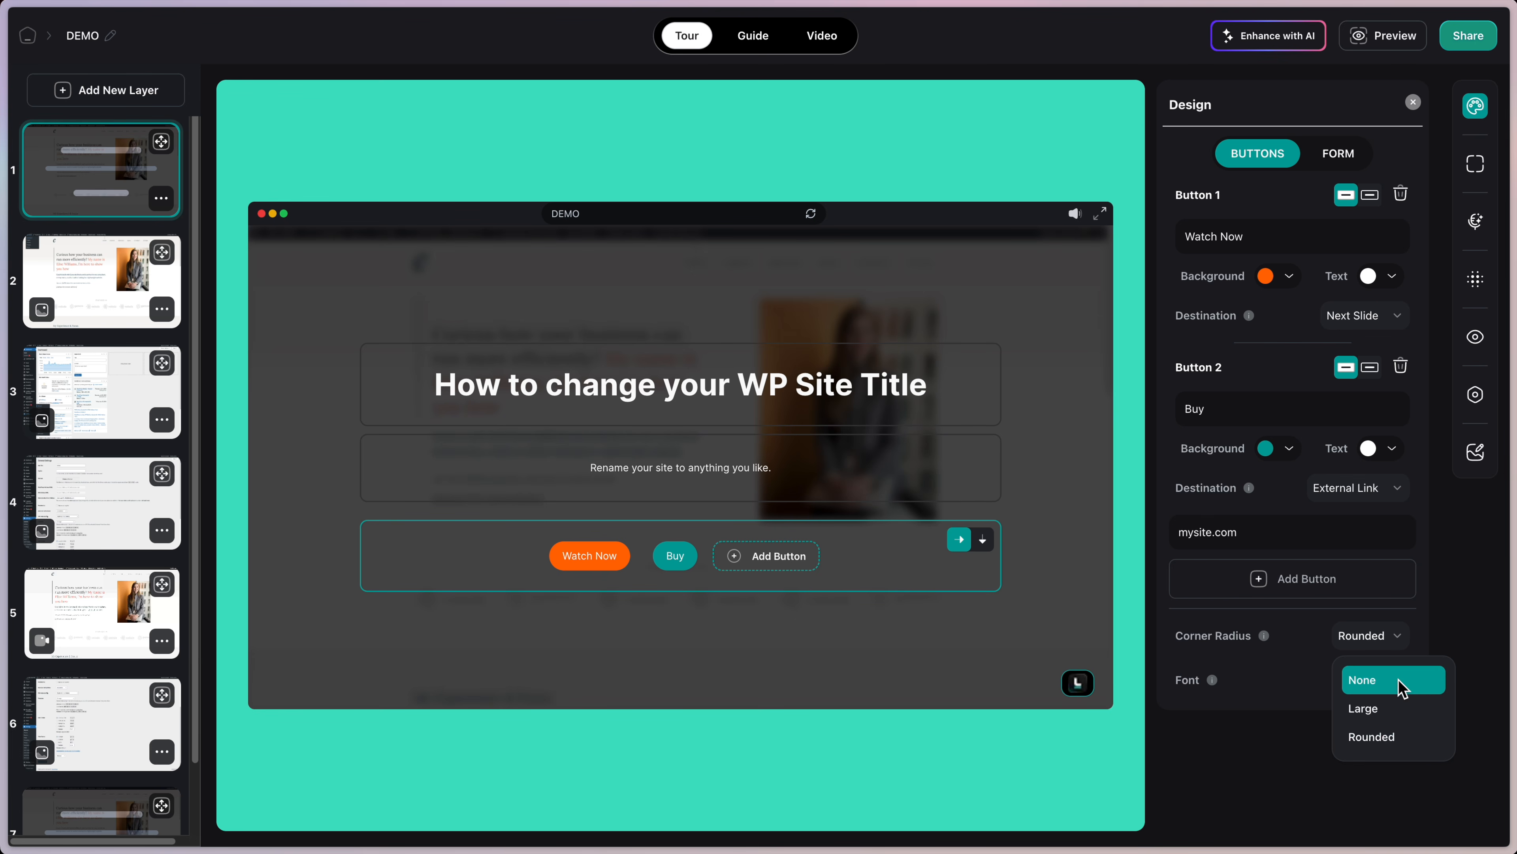
{"action": "left_click", "coordinate": [1398, 680]}
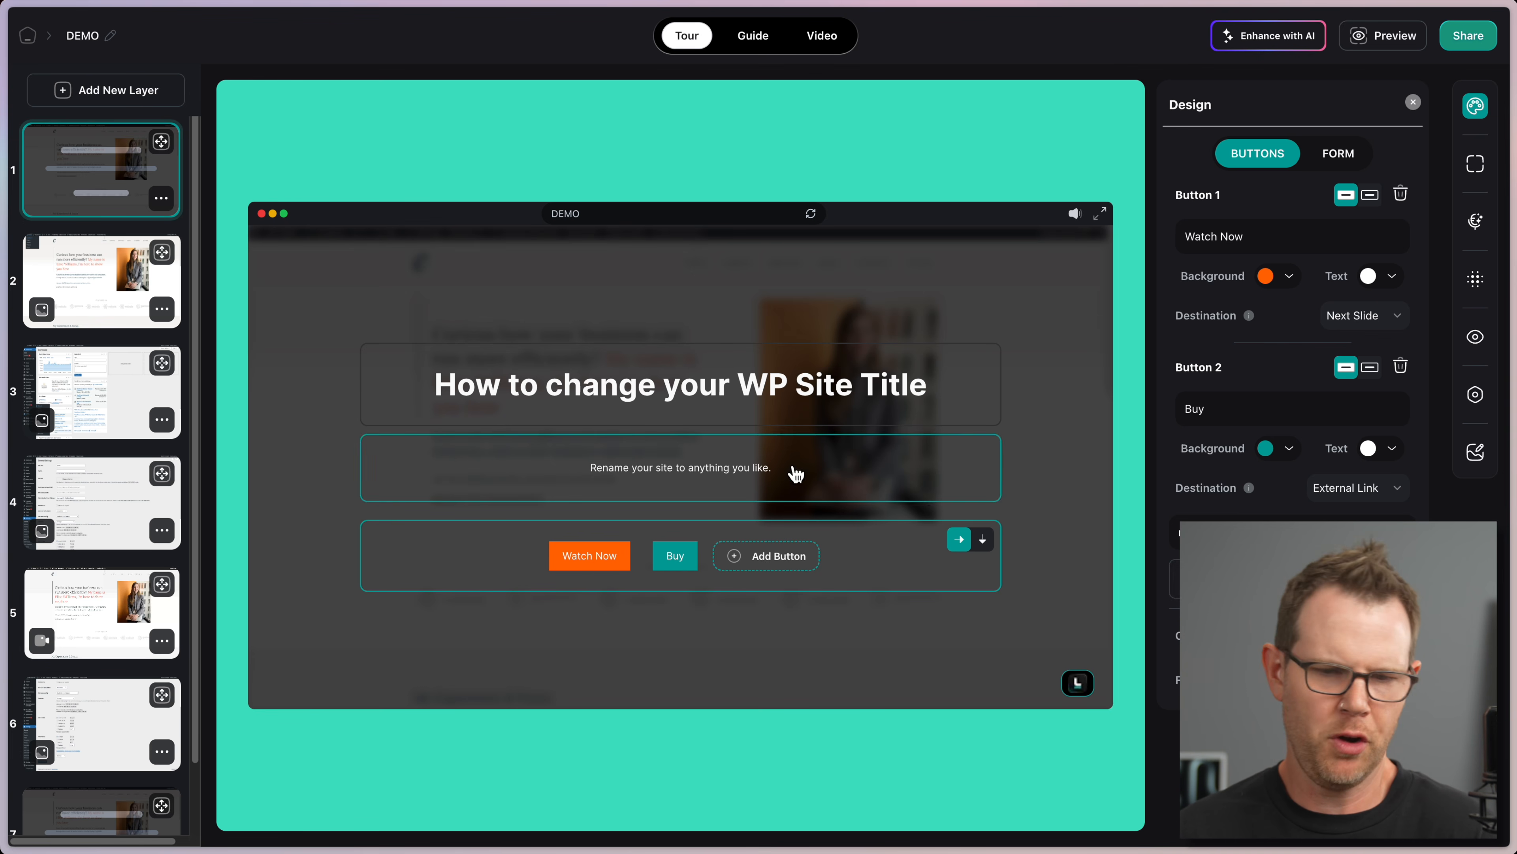
Step: Try a vertical button layout, revert to side by side, then move to slide 2
{"action": "left_click", "coordinate": [984, 544]}
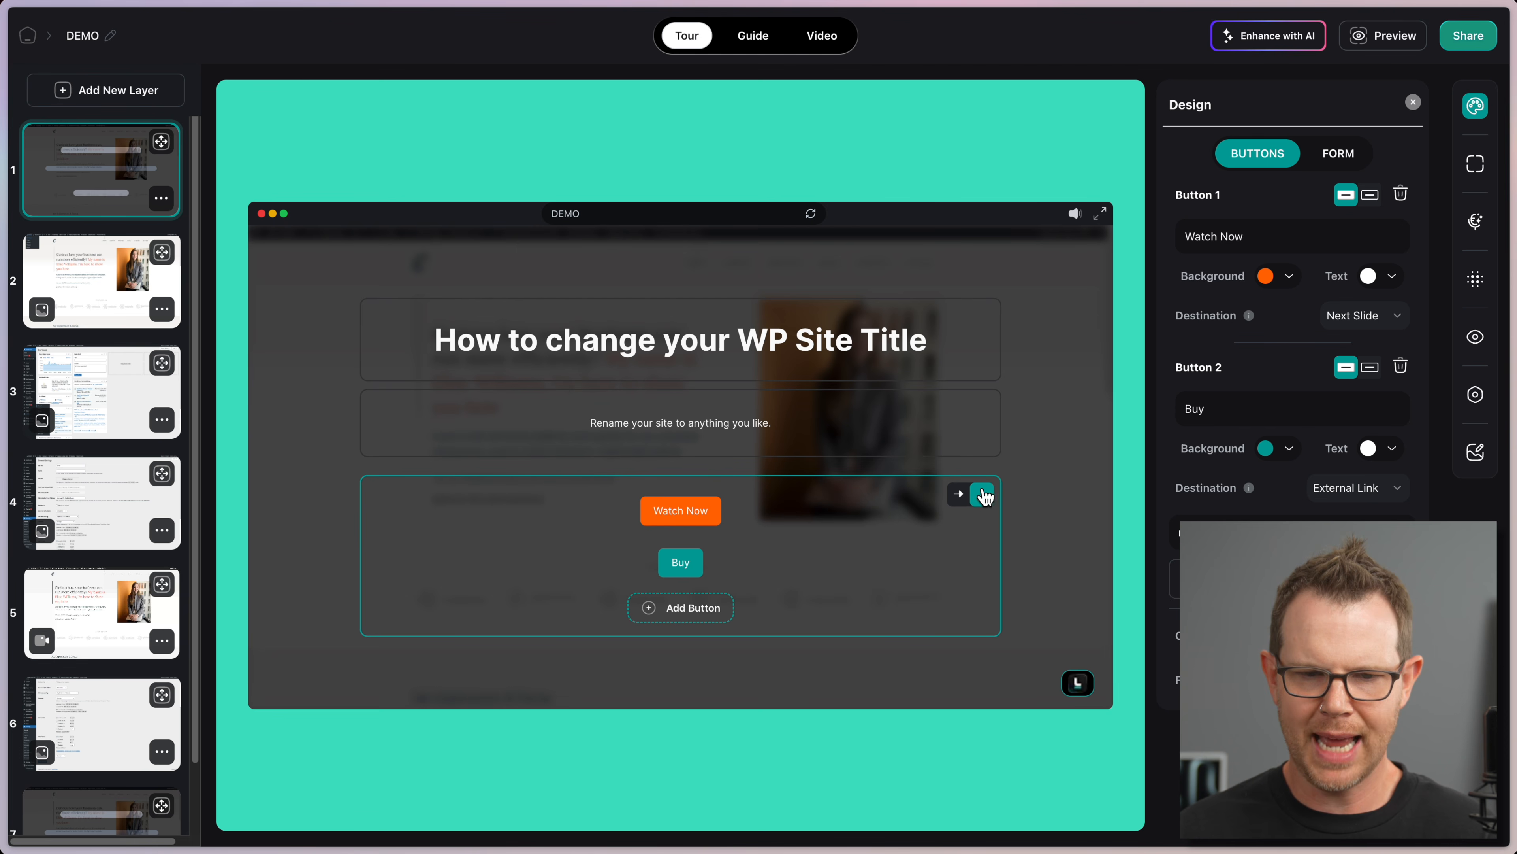
{"action": "left_click", "coordinate": [959, 494]}
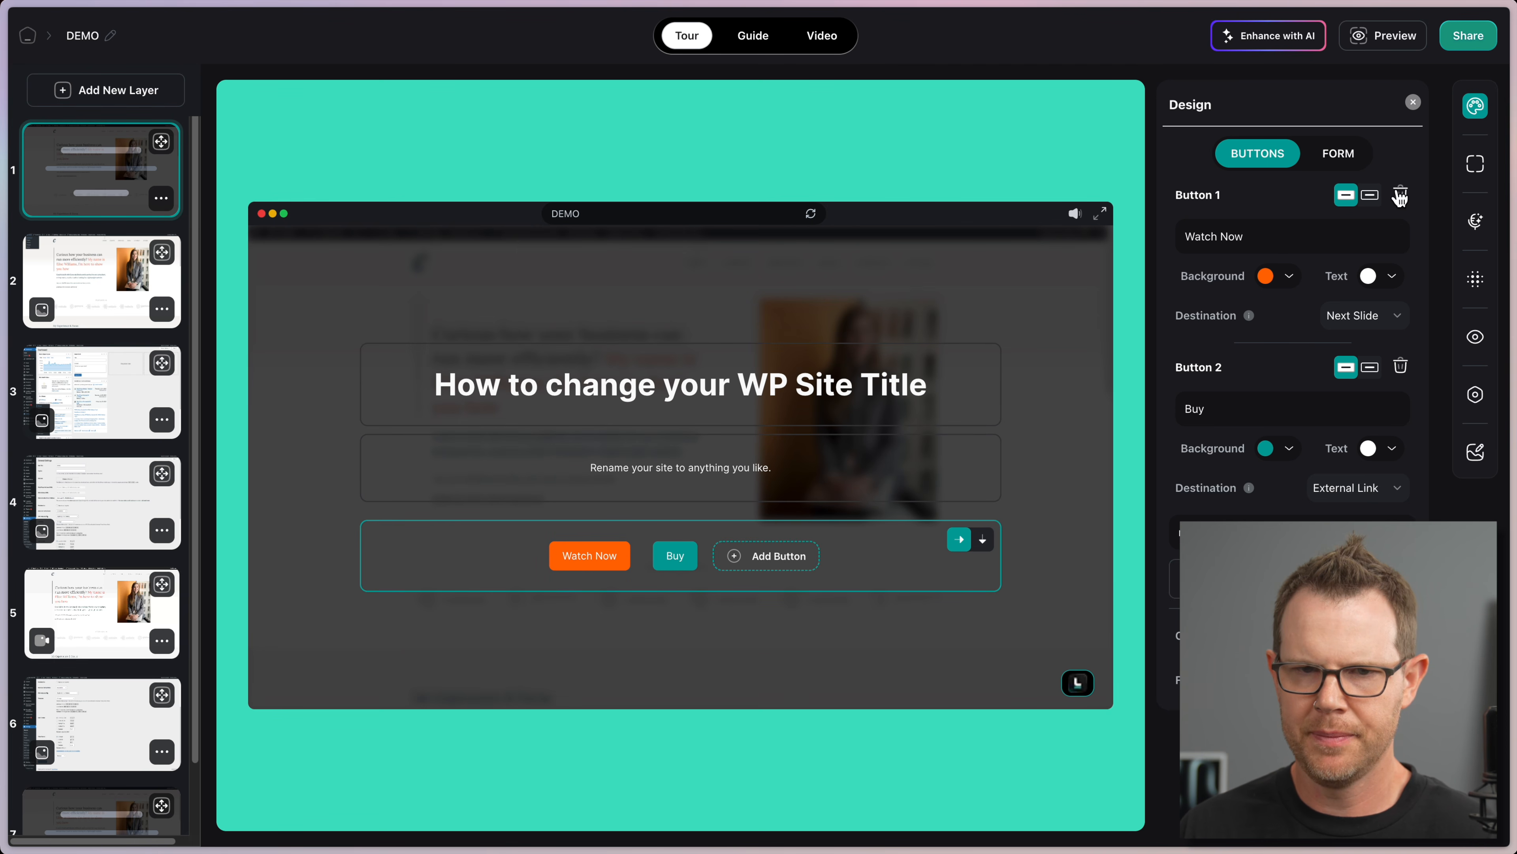
{"action": "left_click", "coordinate": [128, 254]}
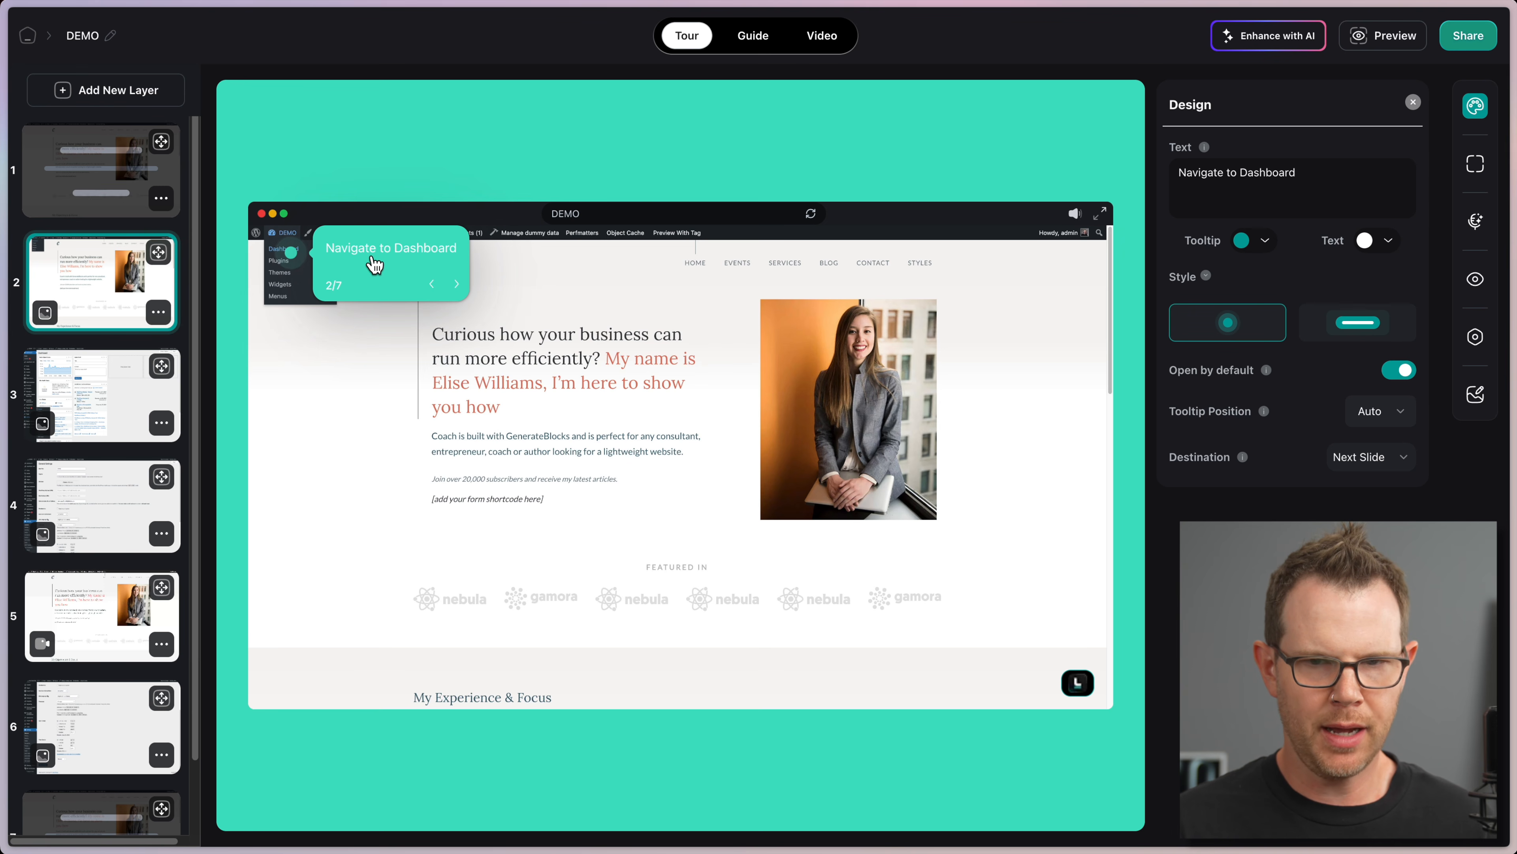
Step: Reword slide 2's tooltip to 'Visit WordPress Admin Area by clicking "Dashboard" while logged in.' and make all tooltips grey
{"action": "left_click_drag", "start_coordinate": [1334, 171], "coordinate": [1154, 160]}
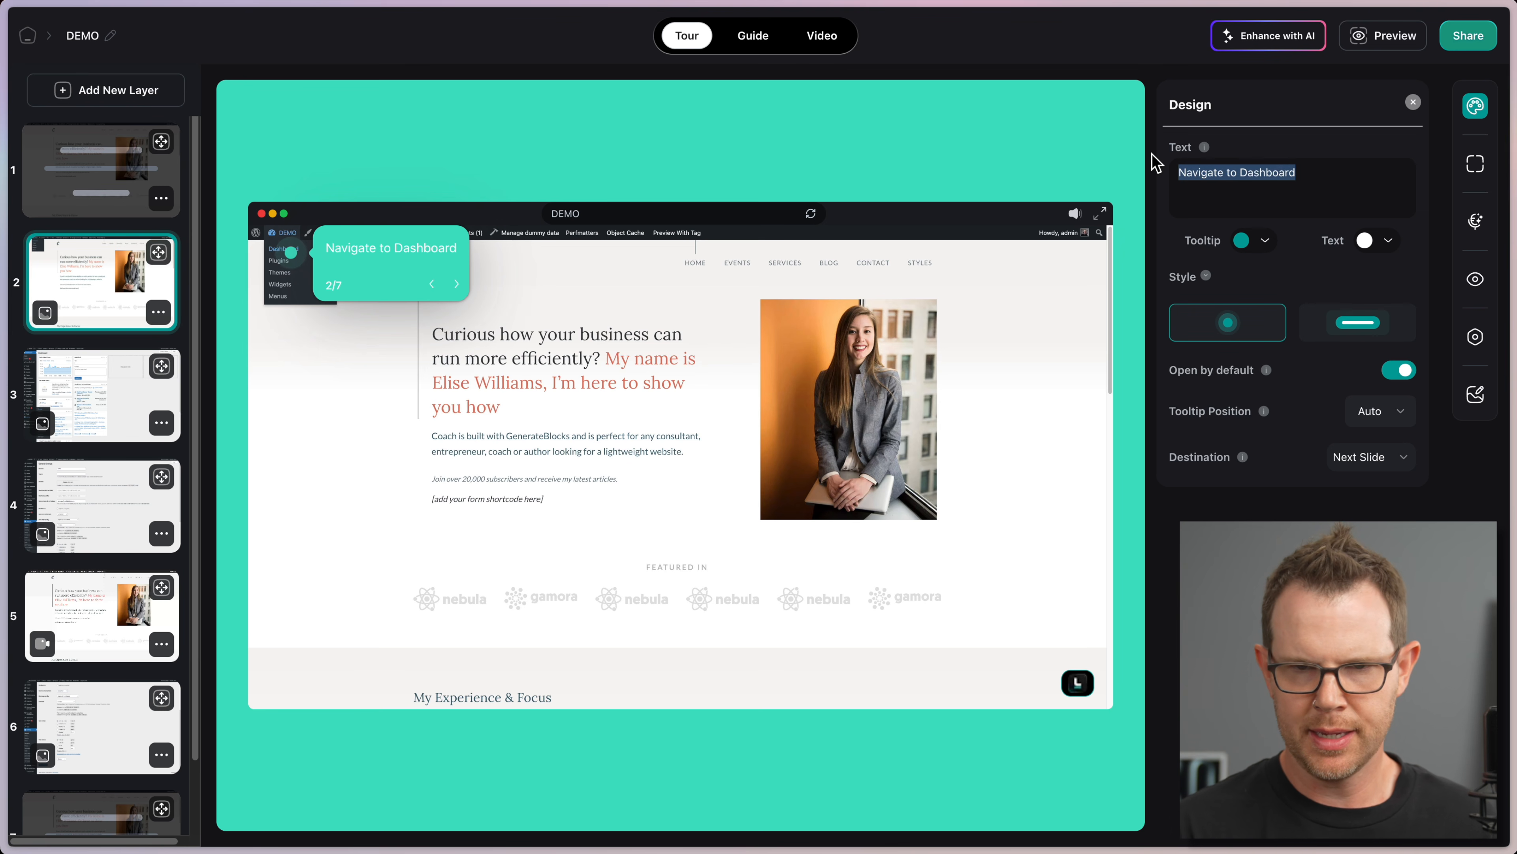
{"action": "type", "text": "Visit WordPress A"}
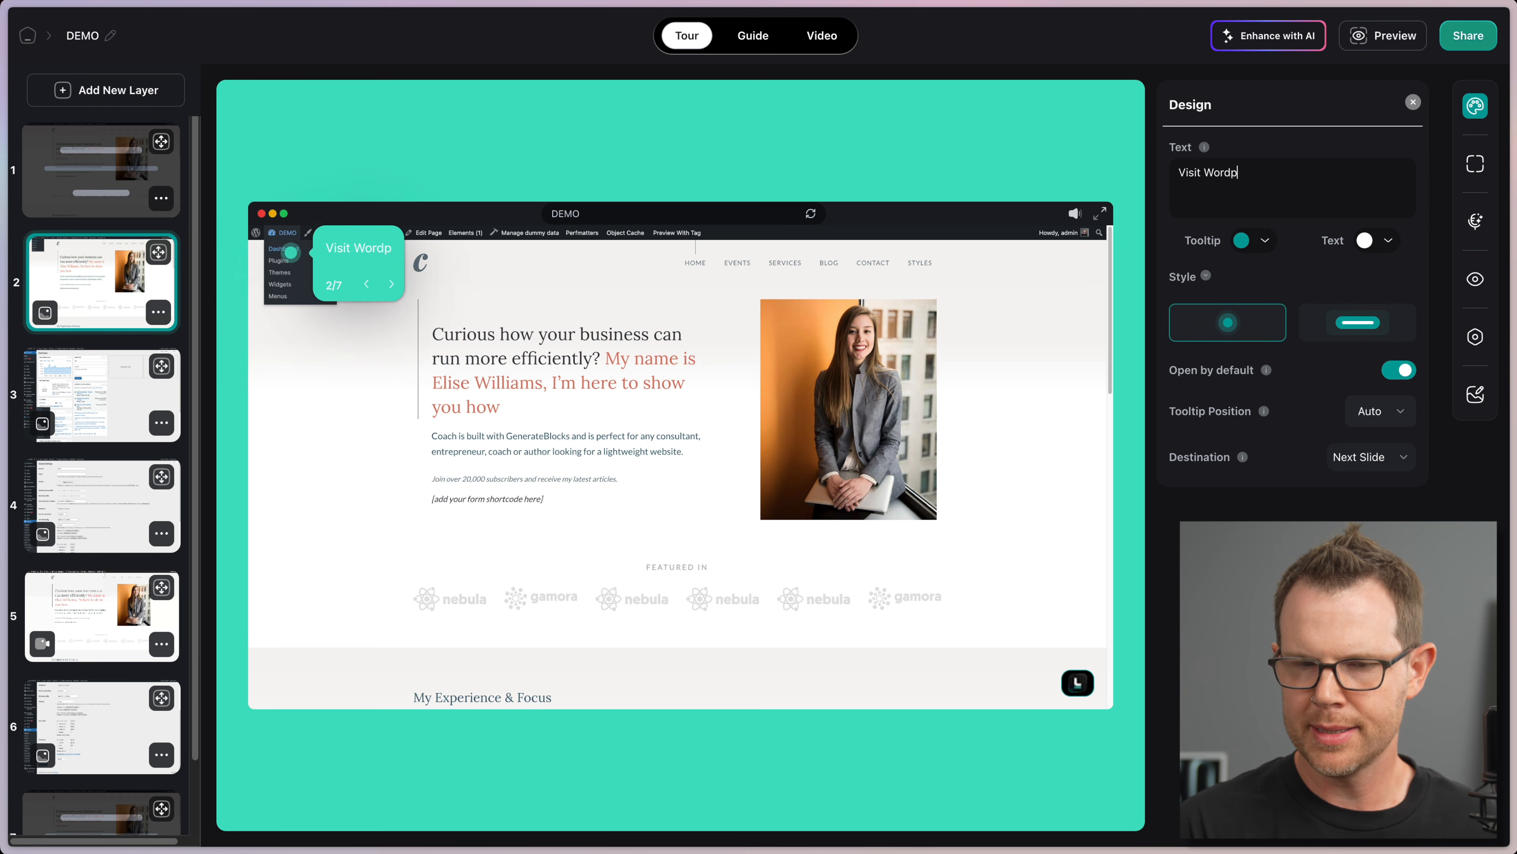
{"action": "type", "text": "dmin Area by cli"}
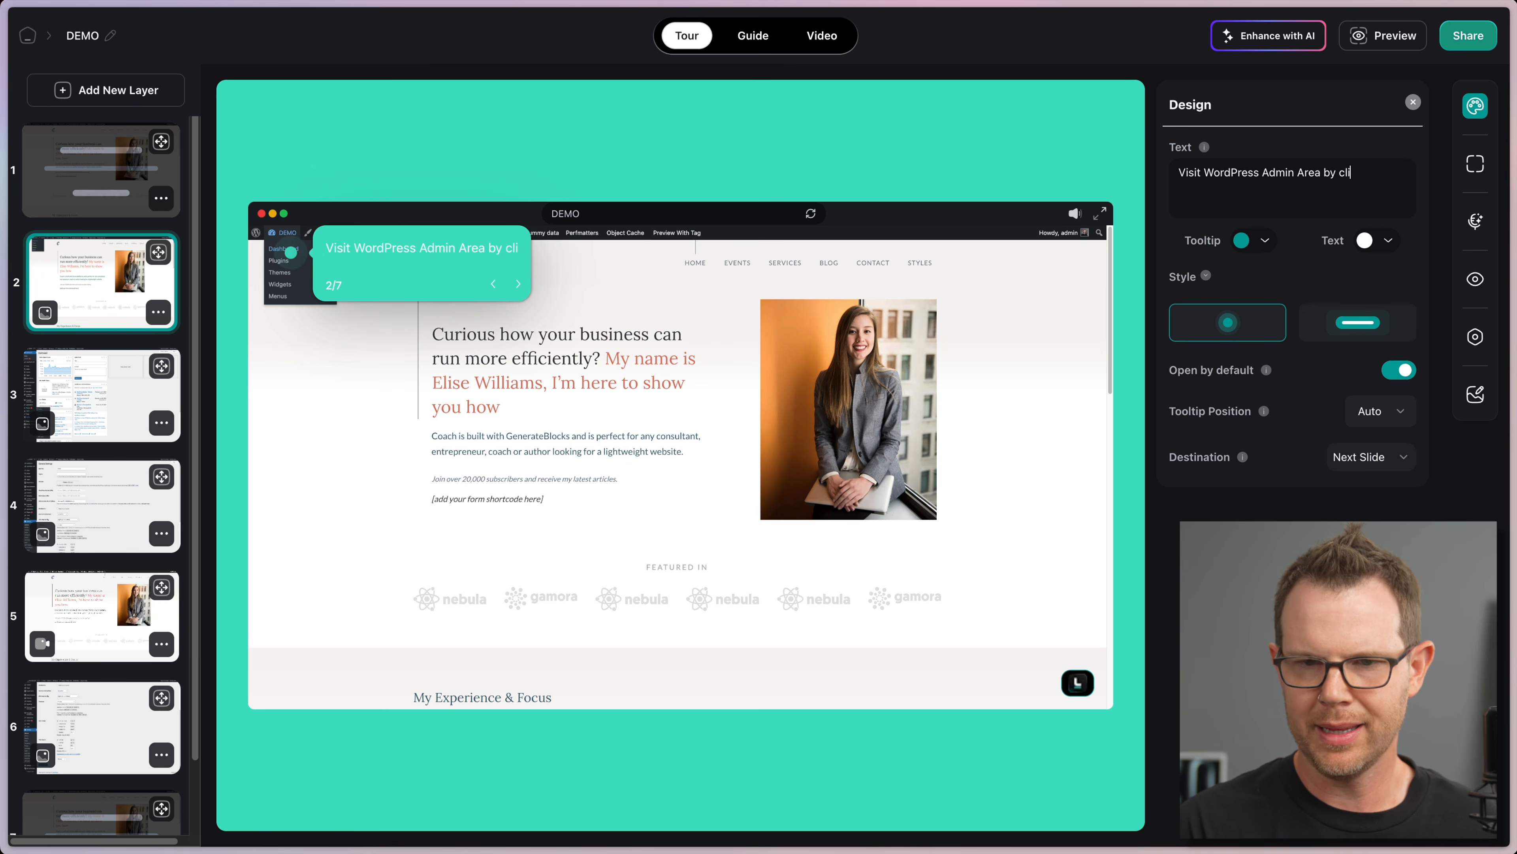
{"action": "type", "text": "cking \"Dashboard\" while logged in."}
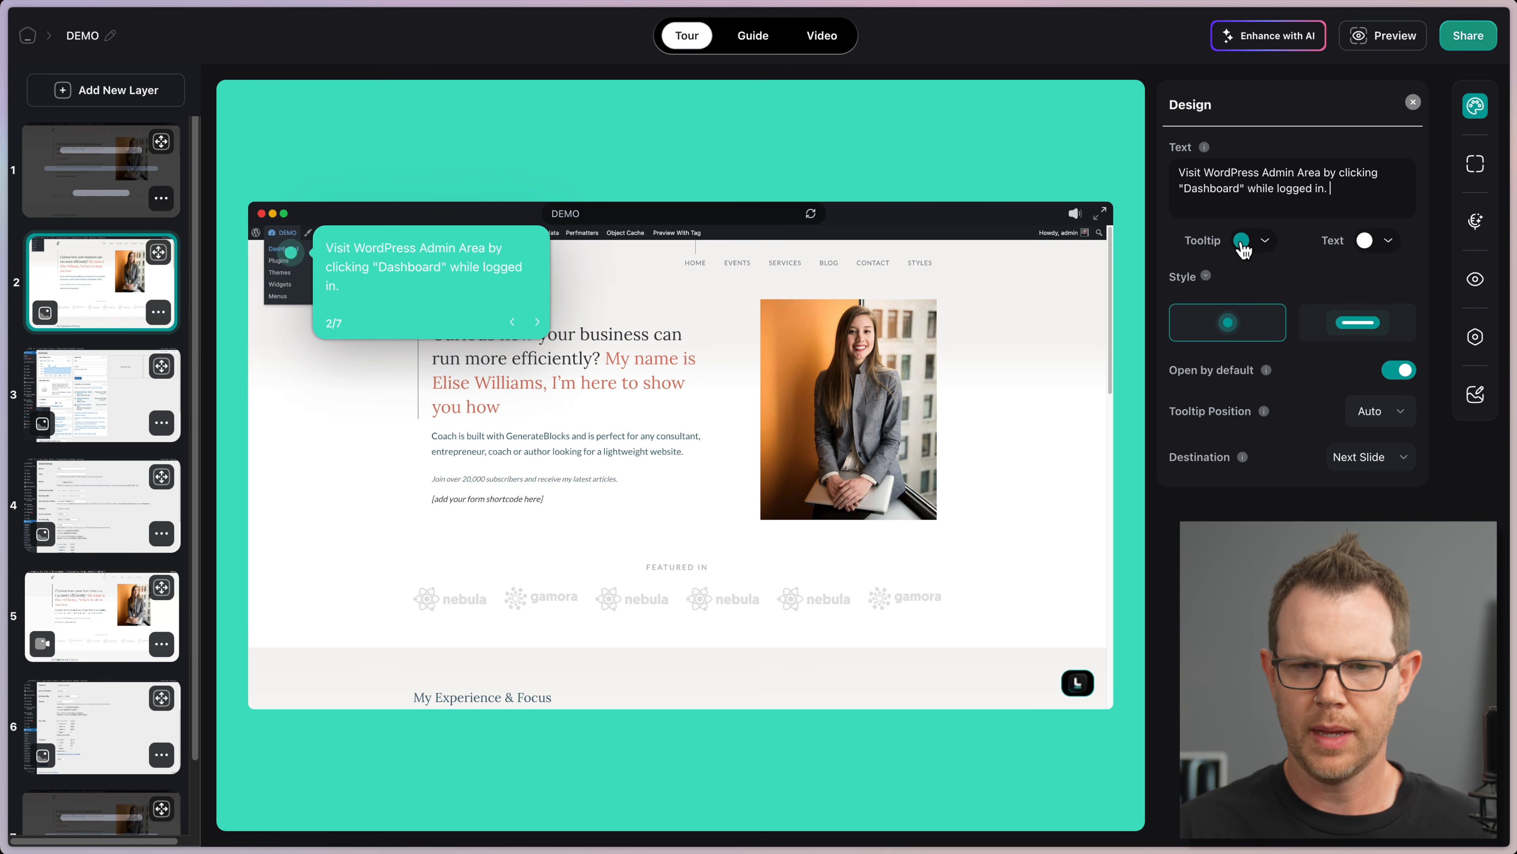
{"action": "left_click", "coordinate": [1242, 240]}
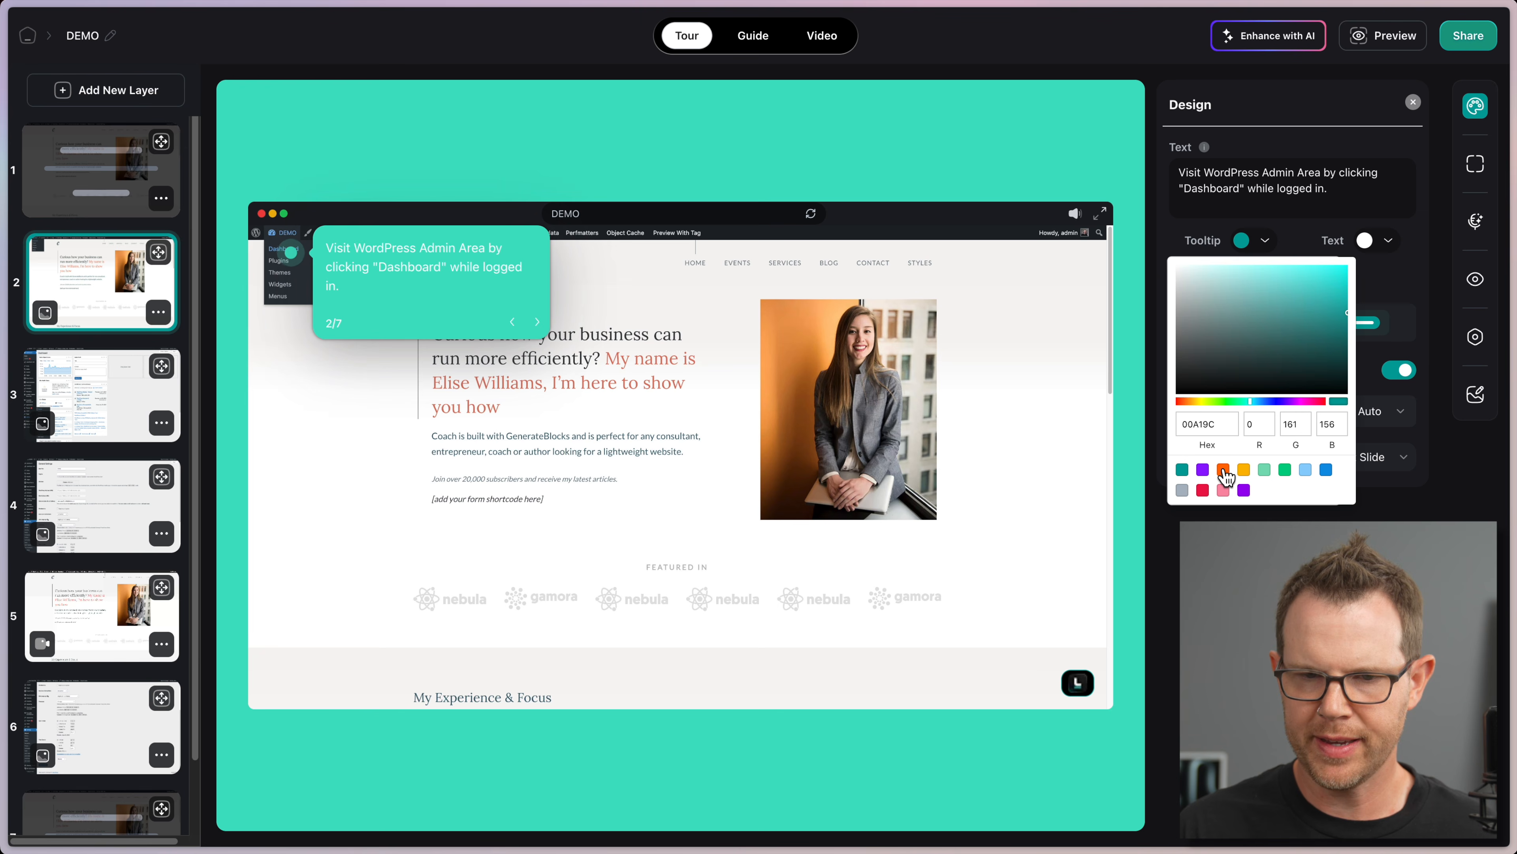
{"action": "left_click", "coordinate": [1224, 469]}
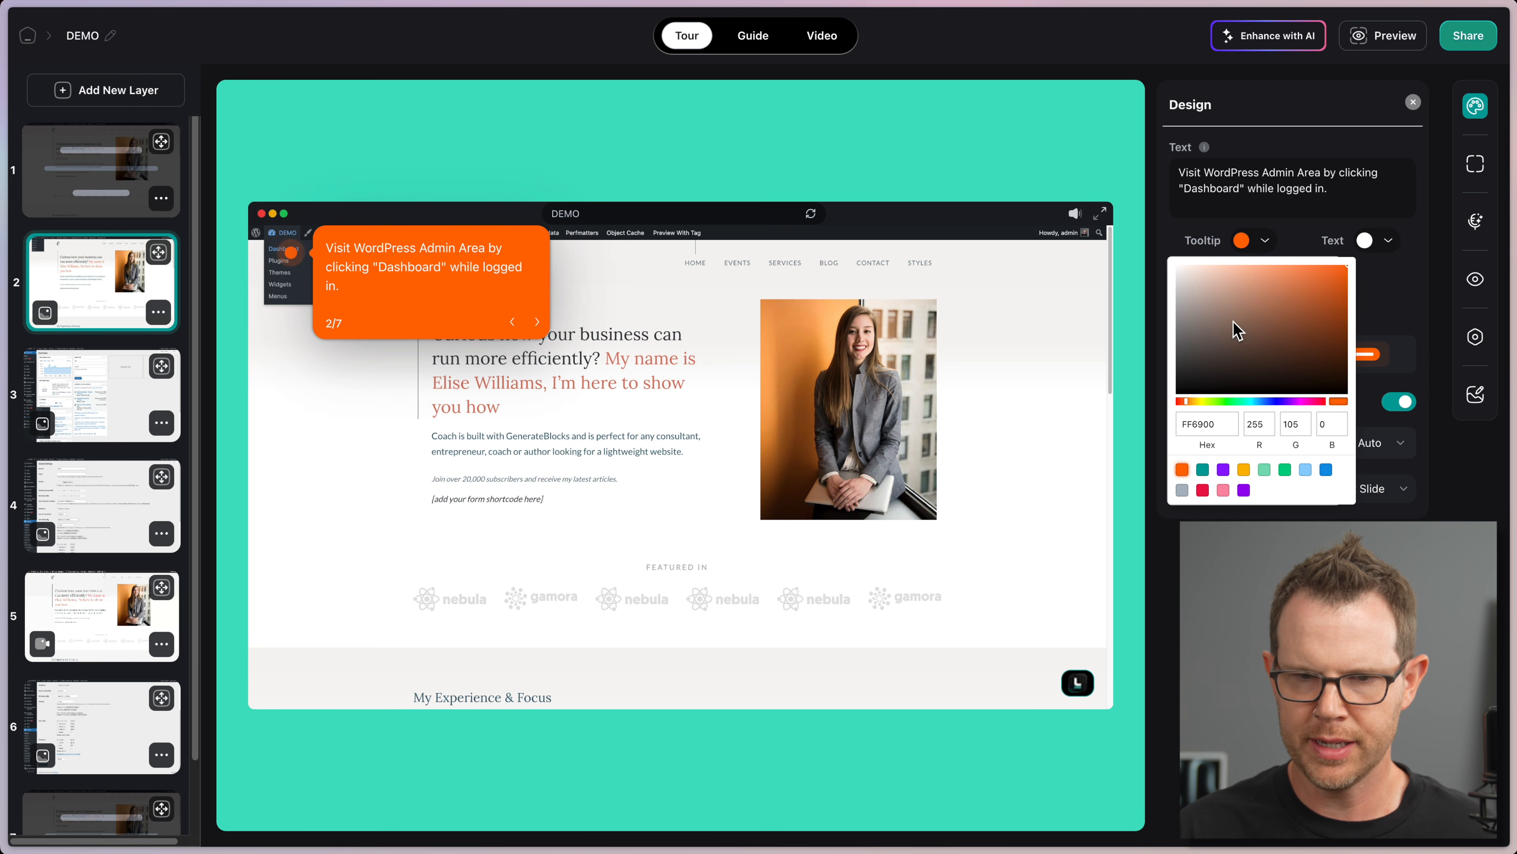
{"action": "left_click_drag", "start_coordinate": [1188, 317], "coordinate": [1174, 244]}
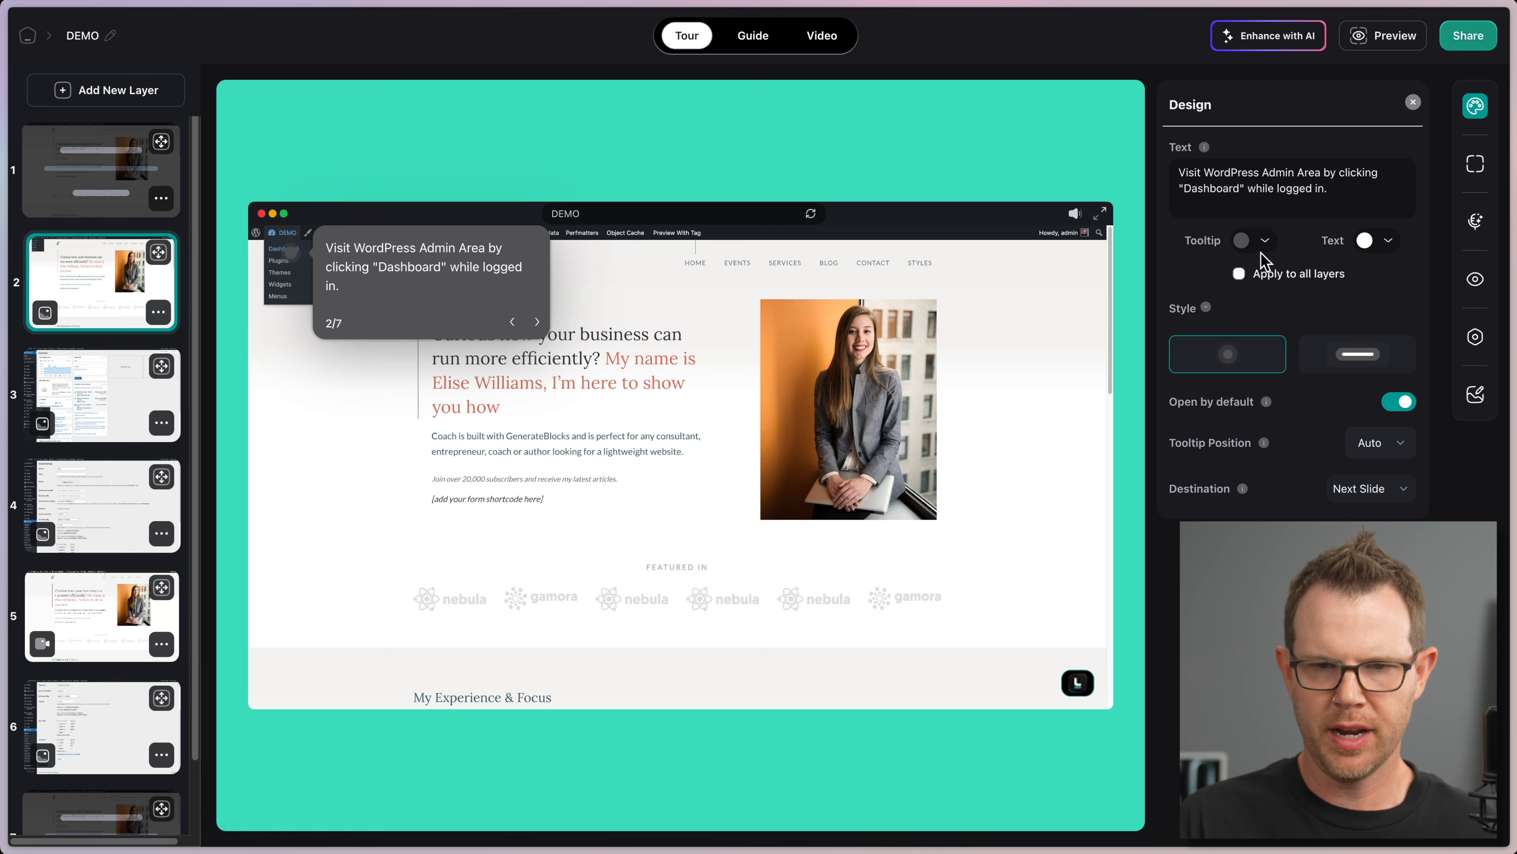
{"action": "left_click", "coordinate": [1238, 273]}
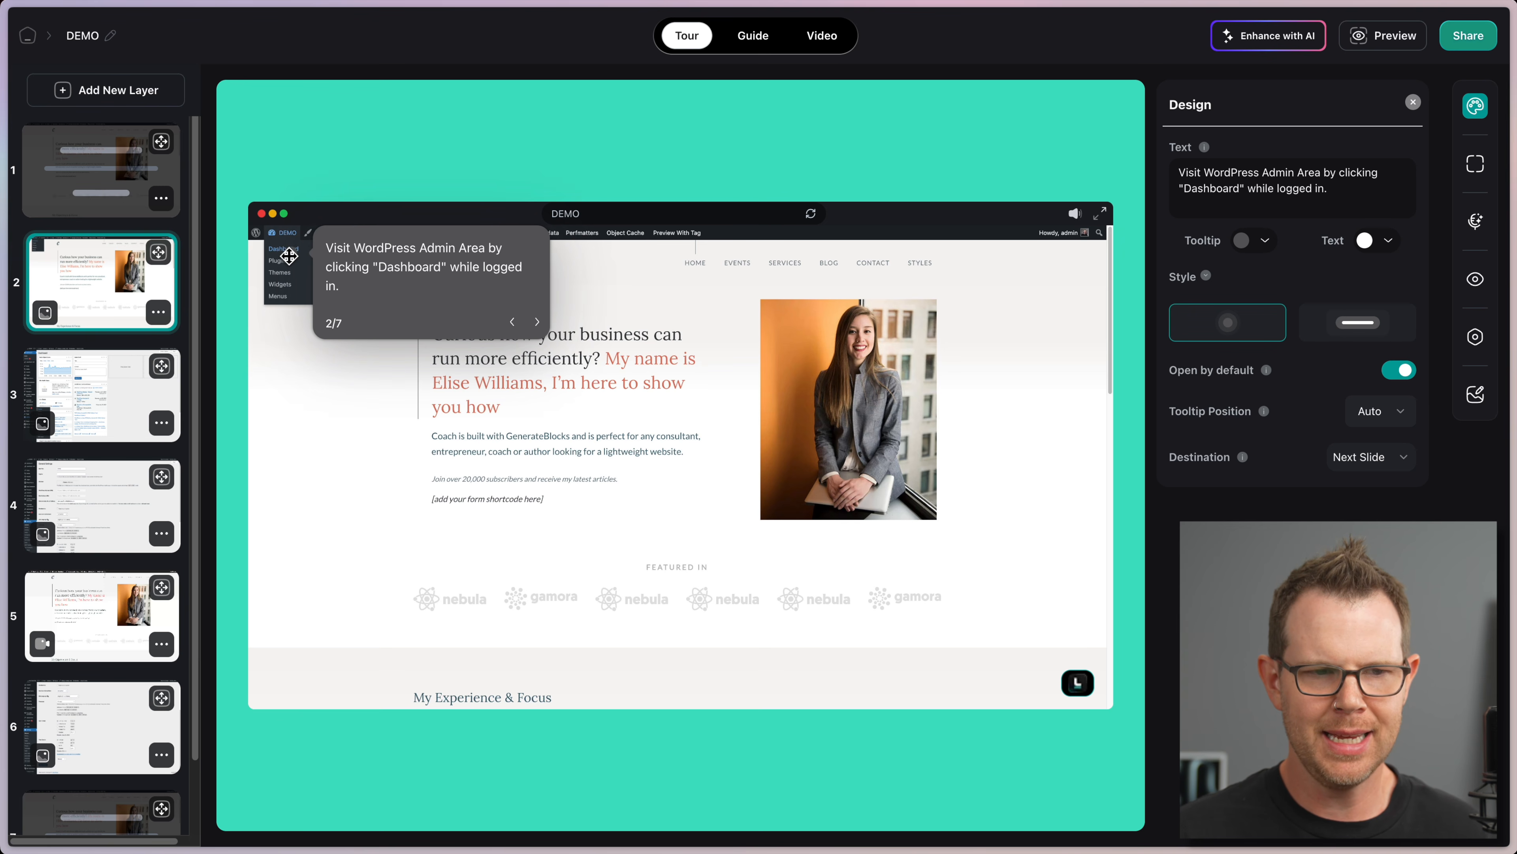
Step: Give slide 2's tooltip the bar style with Back/Next navigation and position it at Bottom
{"action": "left_click", "coordinate": [1378, 330]}
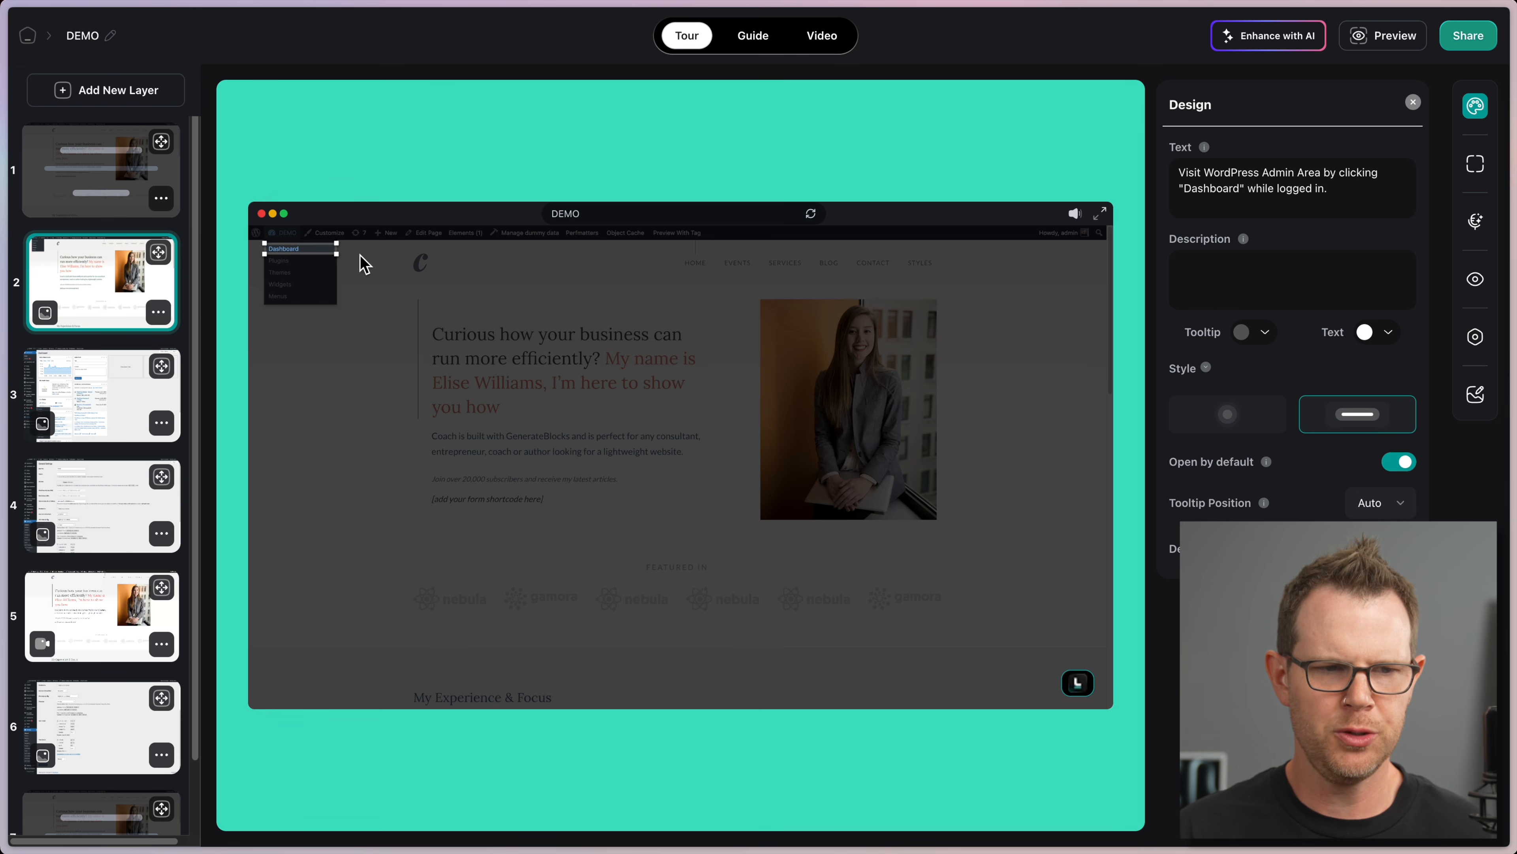
{"action": "left_click", "coordinate": [1378, 505]}
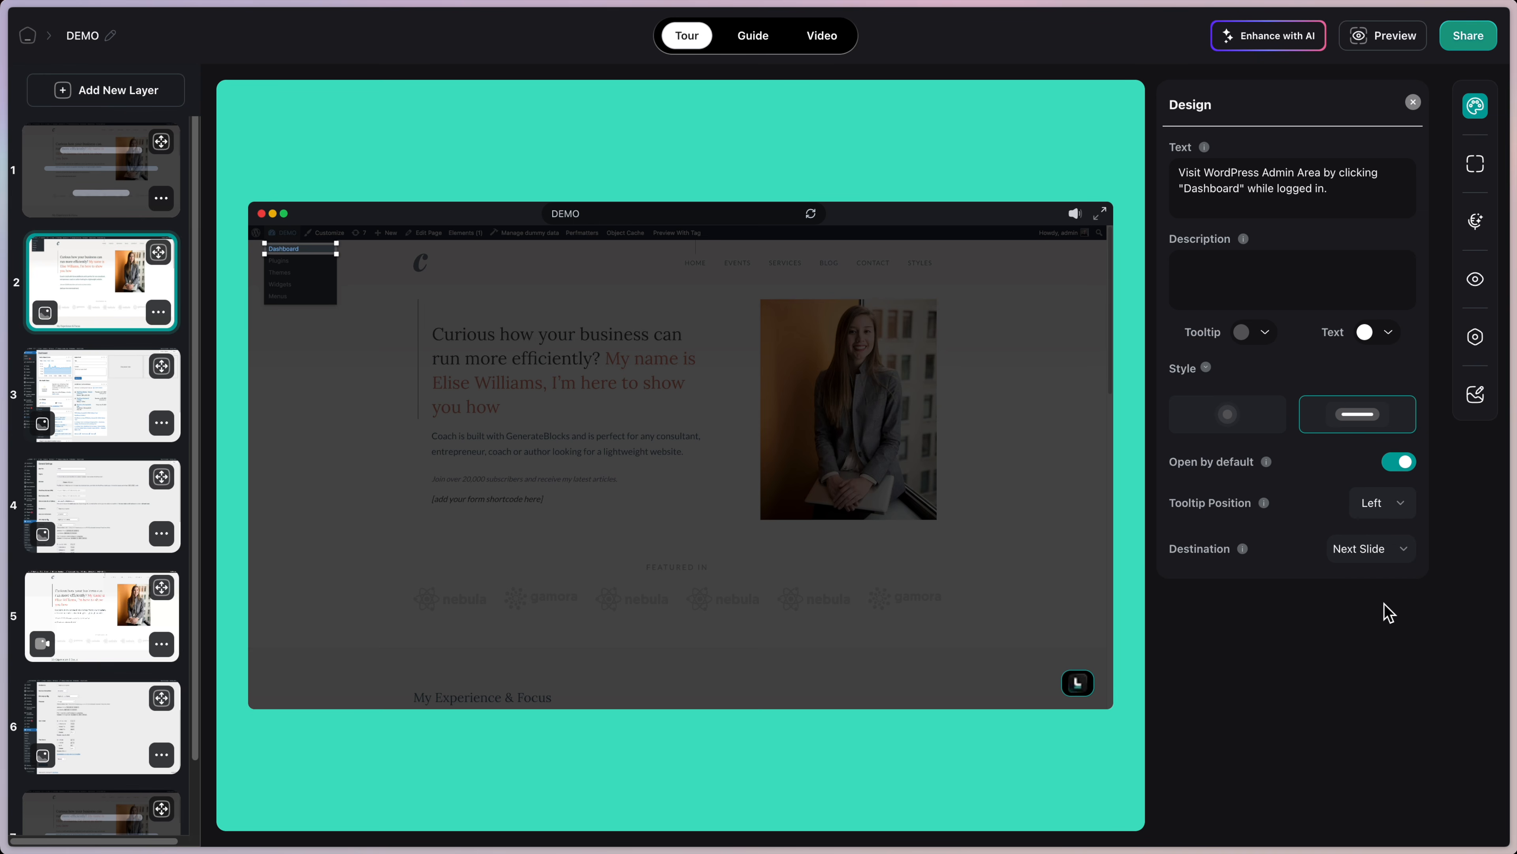
{"action": "left_click", "coordinate": [1380, 507]}
{"action": "left_click", "coordinate": [1384, 637]}
{"action": "left_click", "coordinate": [1373, 508]}
{"action": "left_click", "coordinate": [1378, 666]}
{"action": "left_click", "coordinate": [108, 387]}
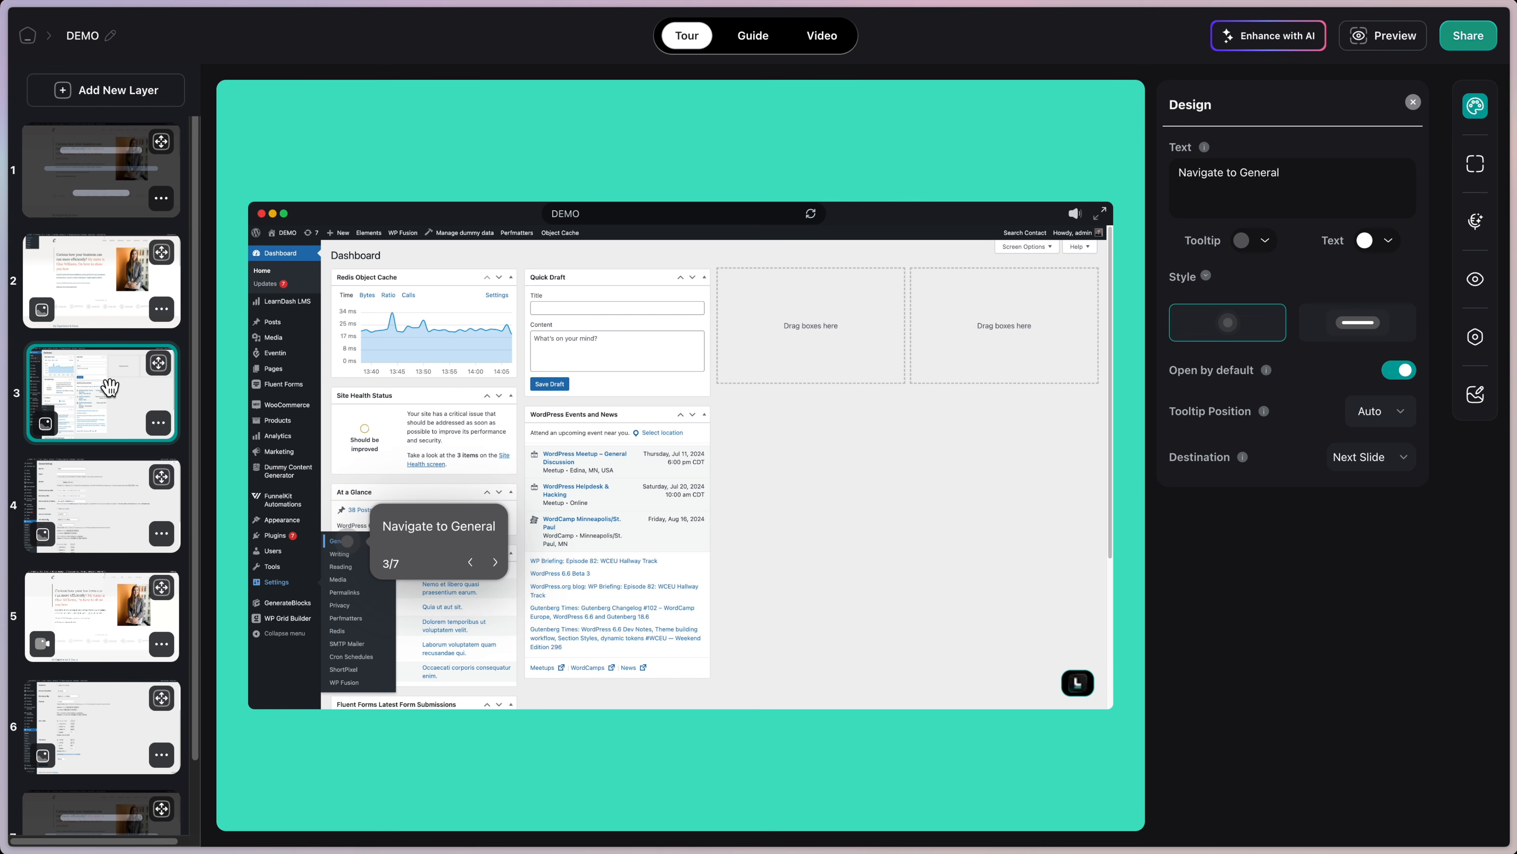
{"action": "left_click", "coordinate": [109, 264]}
Step: Switch on Open by default for the Dashboard tooltip
{"action": "left_click", "coordinate": [1384, 505]}
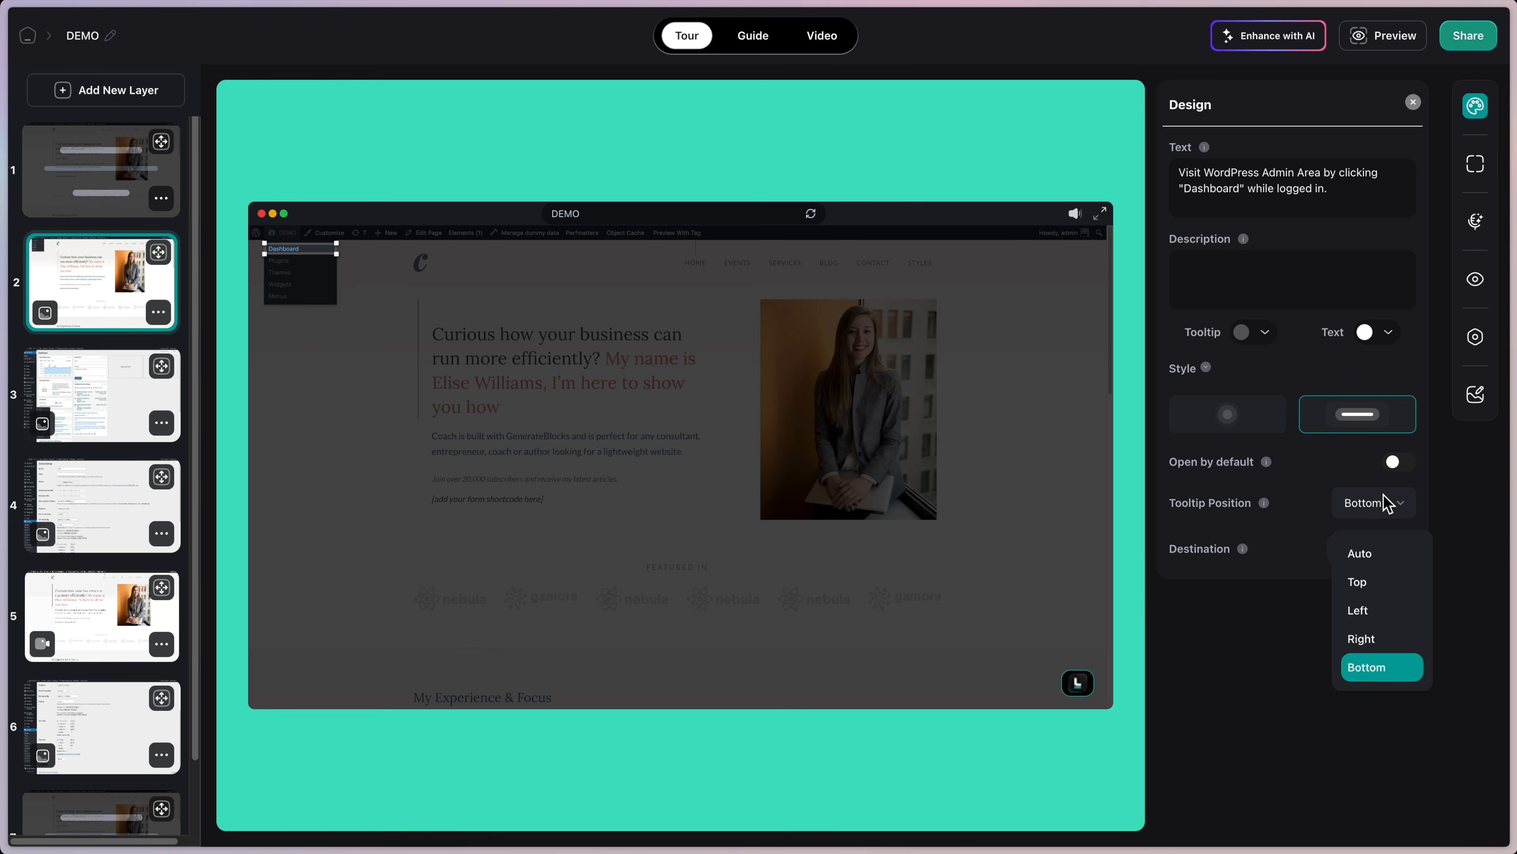
{"action": "left_click", "coordinate": [1385, 505]}
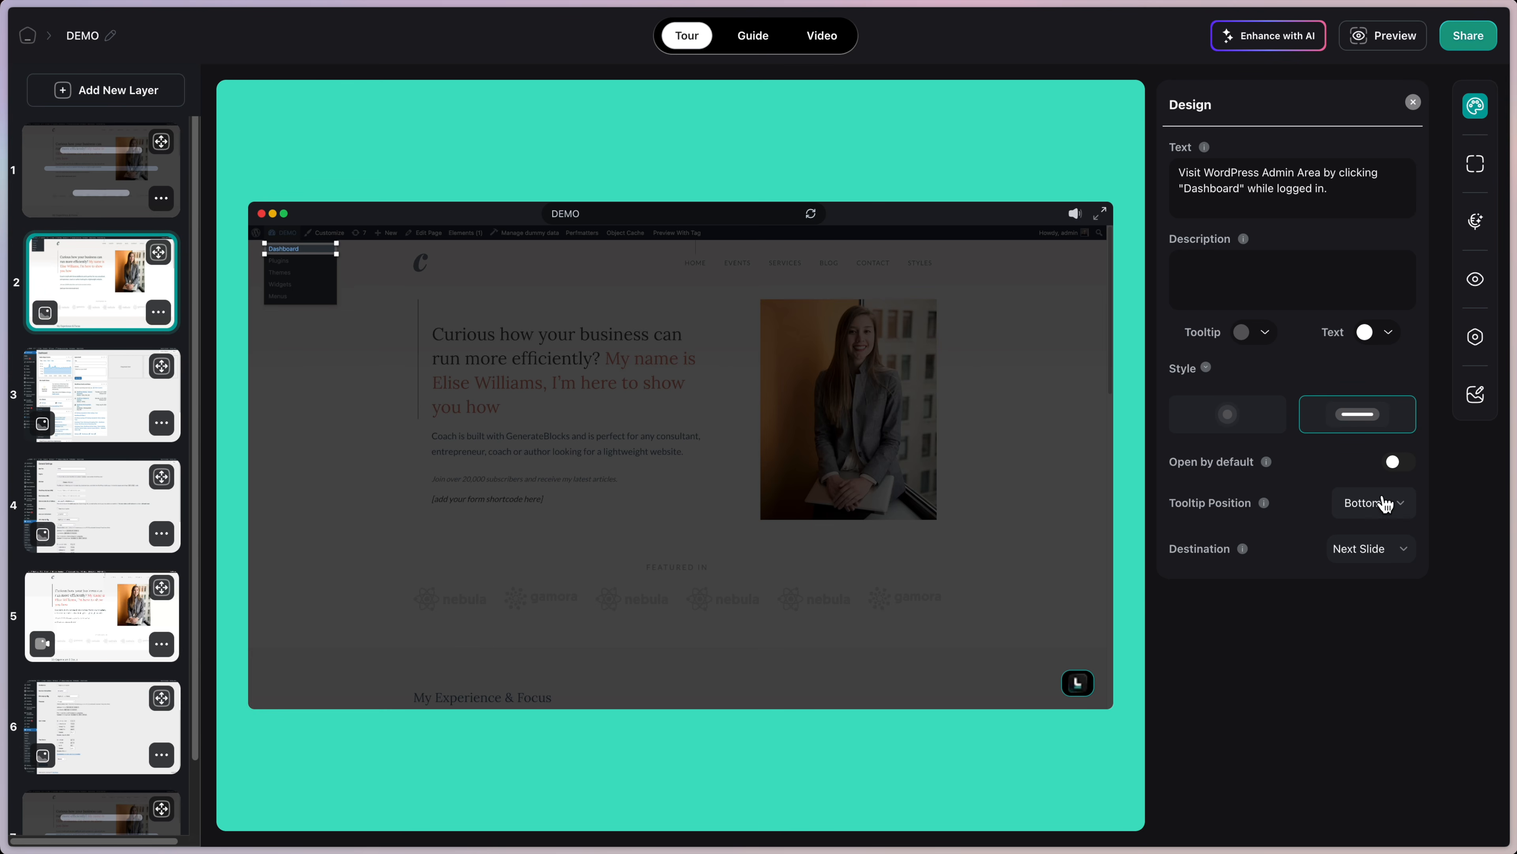
{"action": "left_click", "coordinate": [1397, 466]}
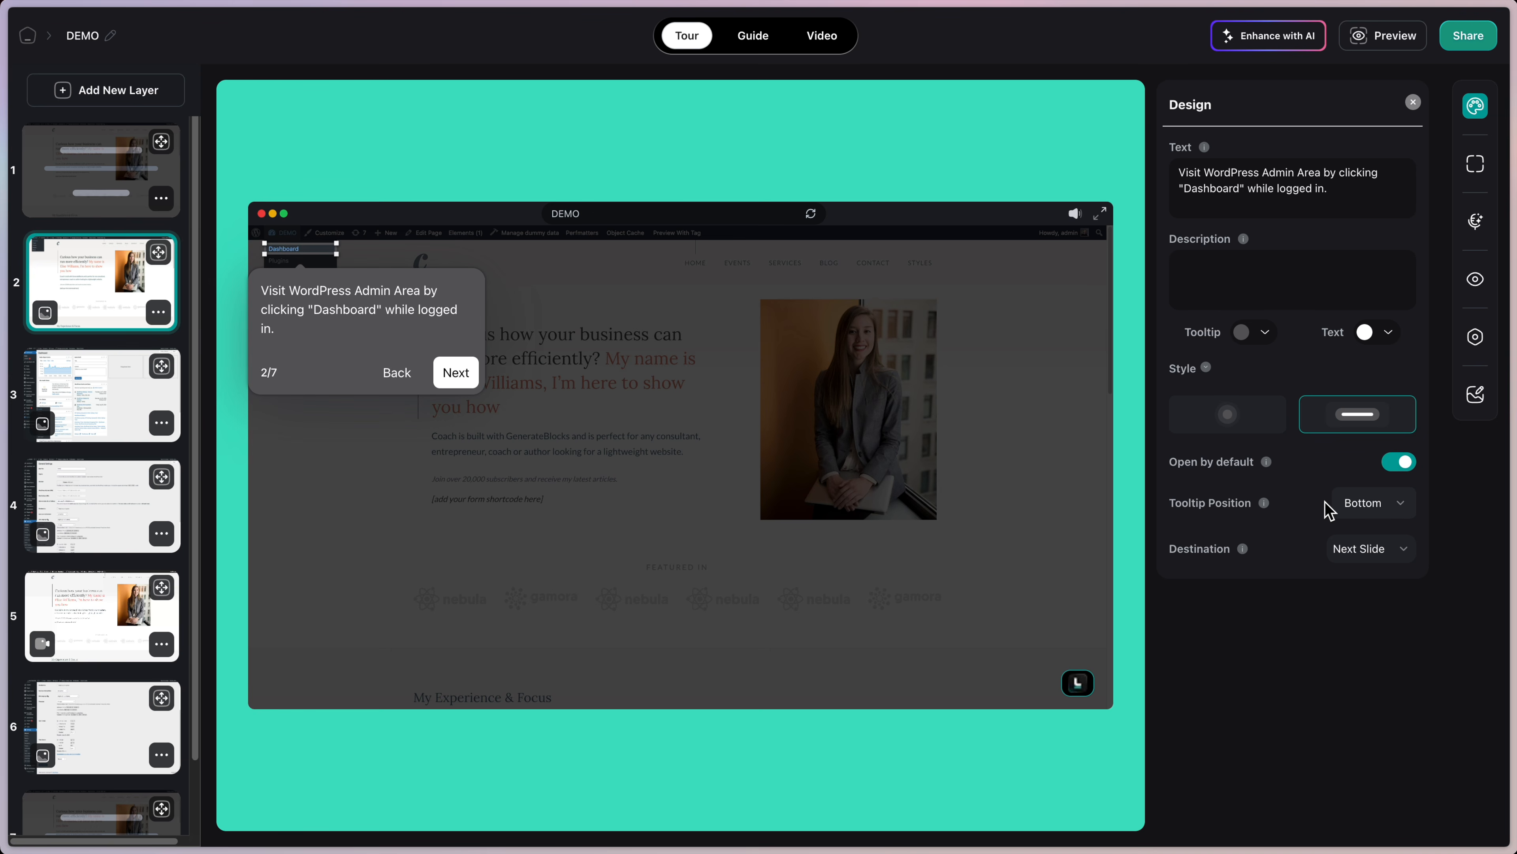
Step: Try Auto, Top and Right positions, settle the tooltip at Bottom, and leave its destination unchanged
{"action": "left_click", "coordinate": [1367, 513]}
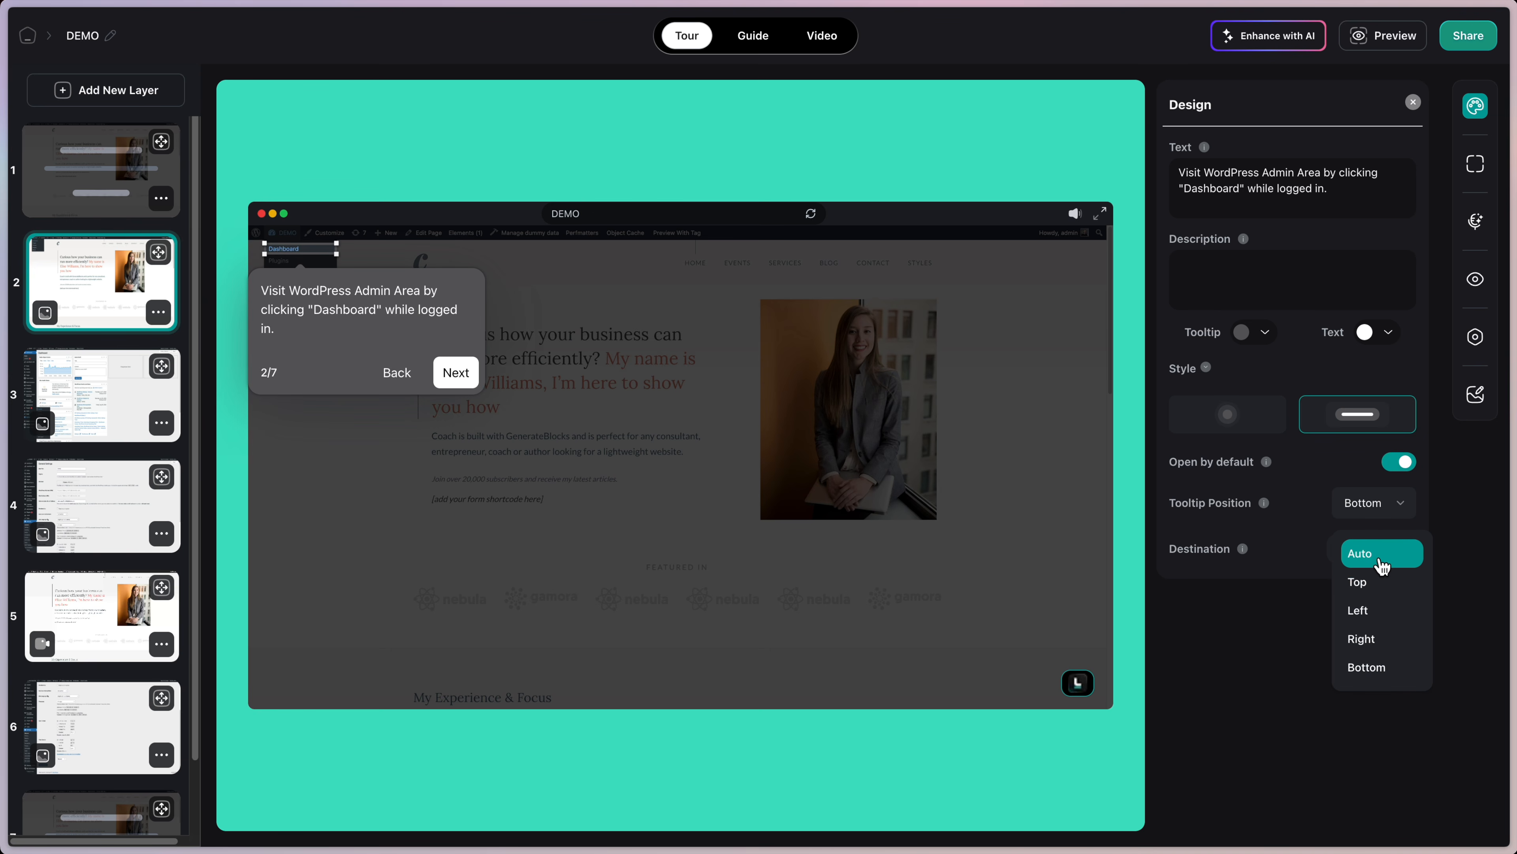
{"action": "left_click", "coordinate": [1380, 553]}
{"action": "left_click", "coordinate": [1387, 515]}
{"action": "left_click", "coordinate": [1391, 582]}
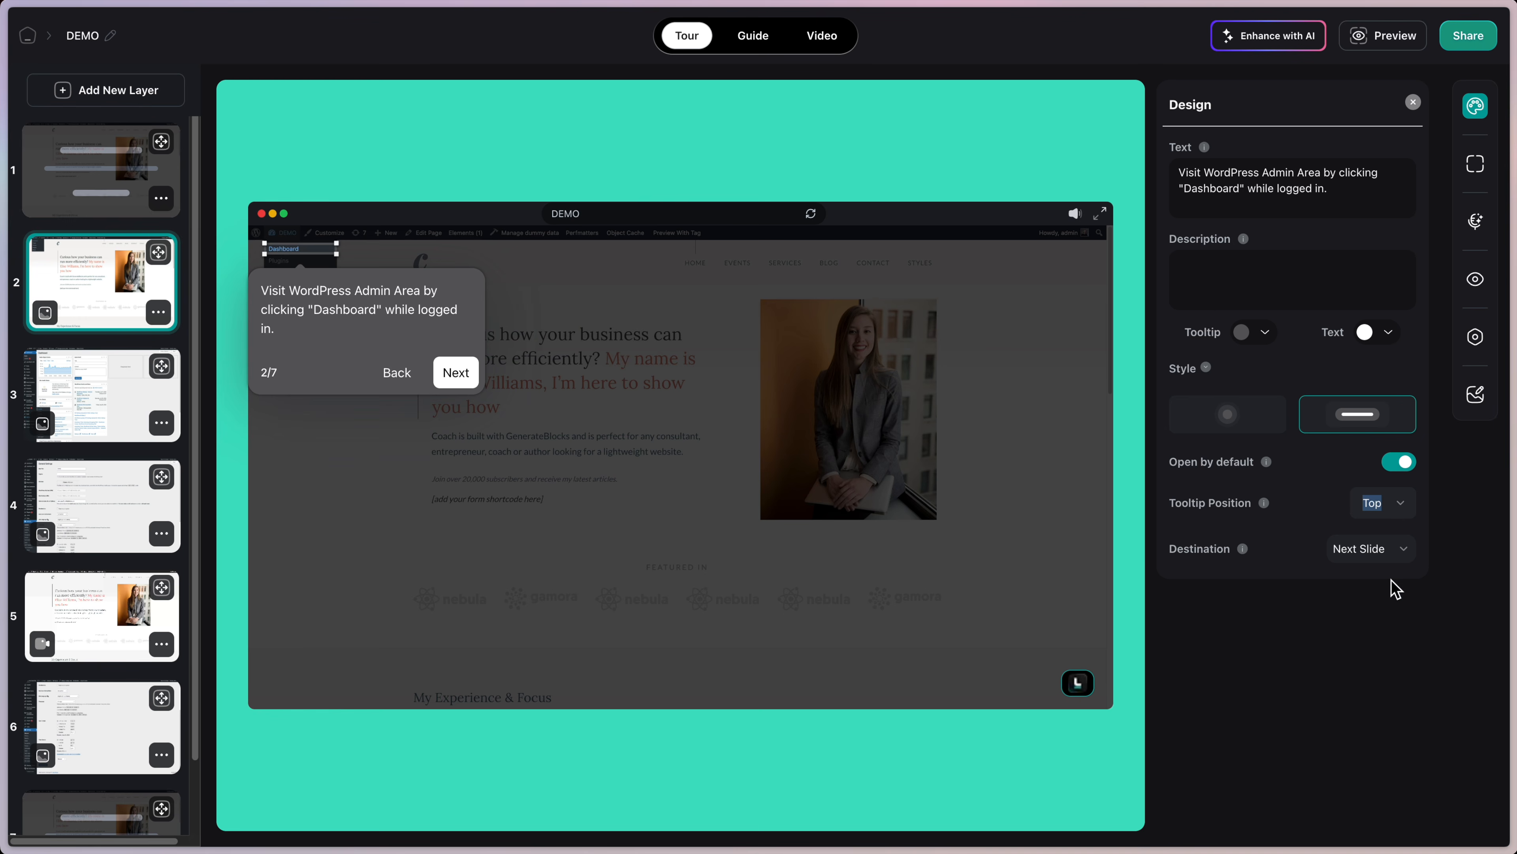
{"action": "left_click", "coordinate": [1395, 513]}
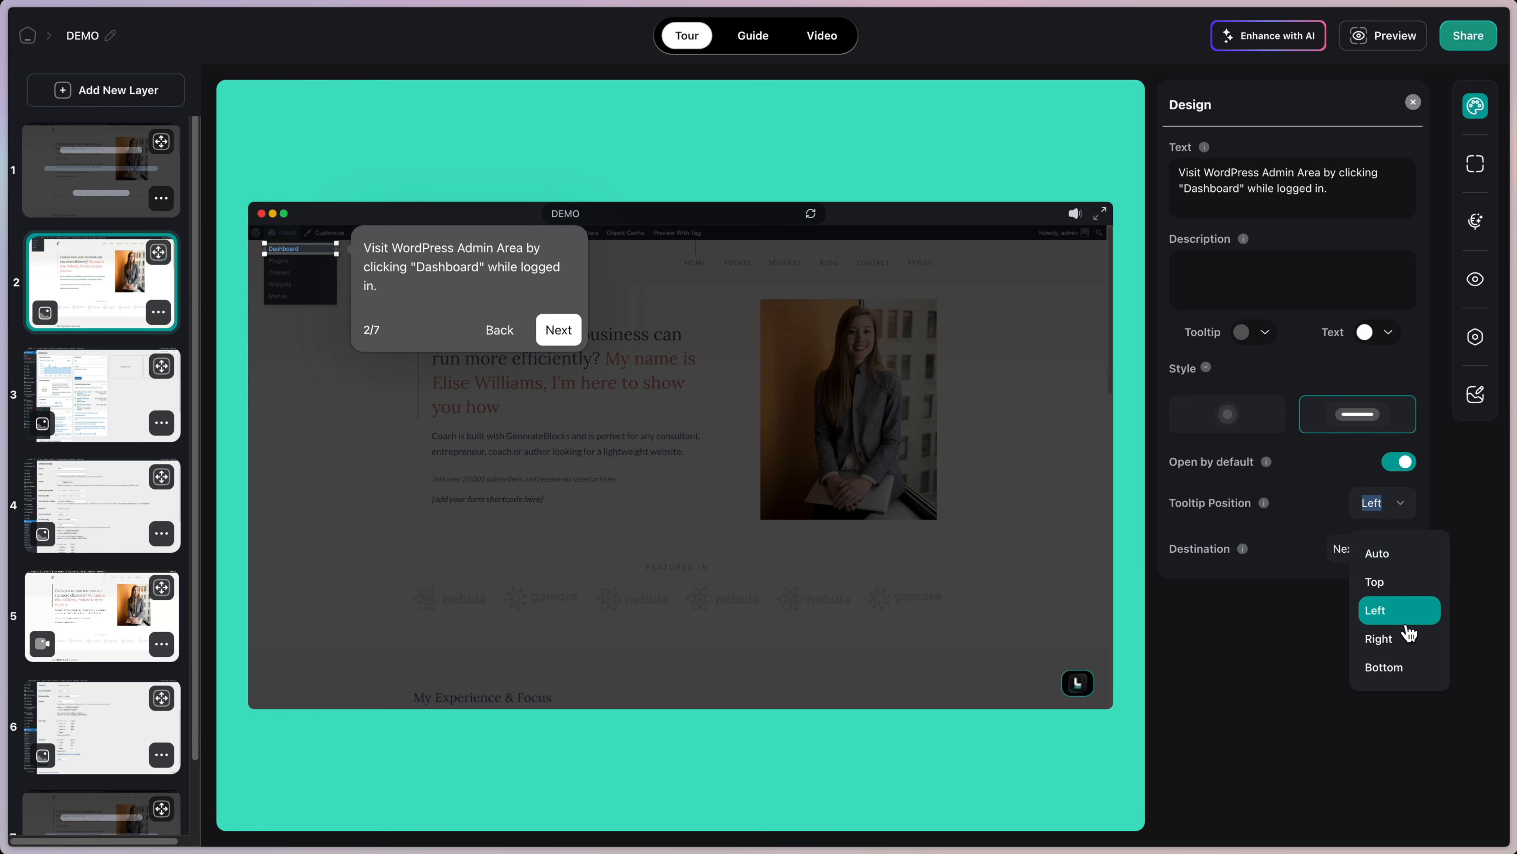
{"action": "left_click", "coordinate": [1409, 639]}
{"action": "left_click", "coordinate": [1392, 514]}
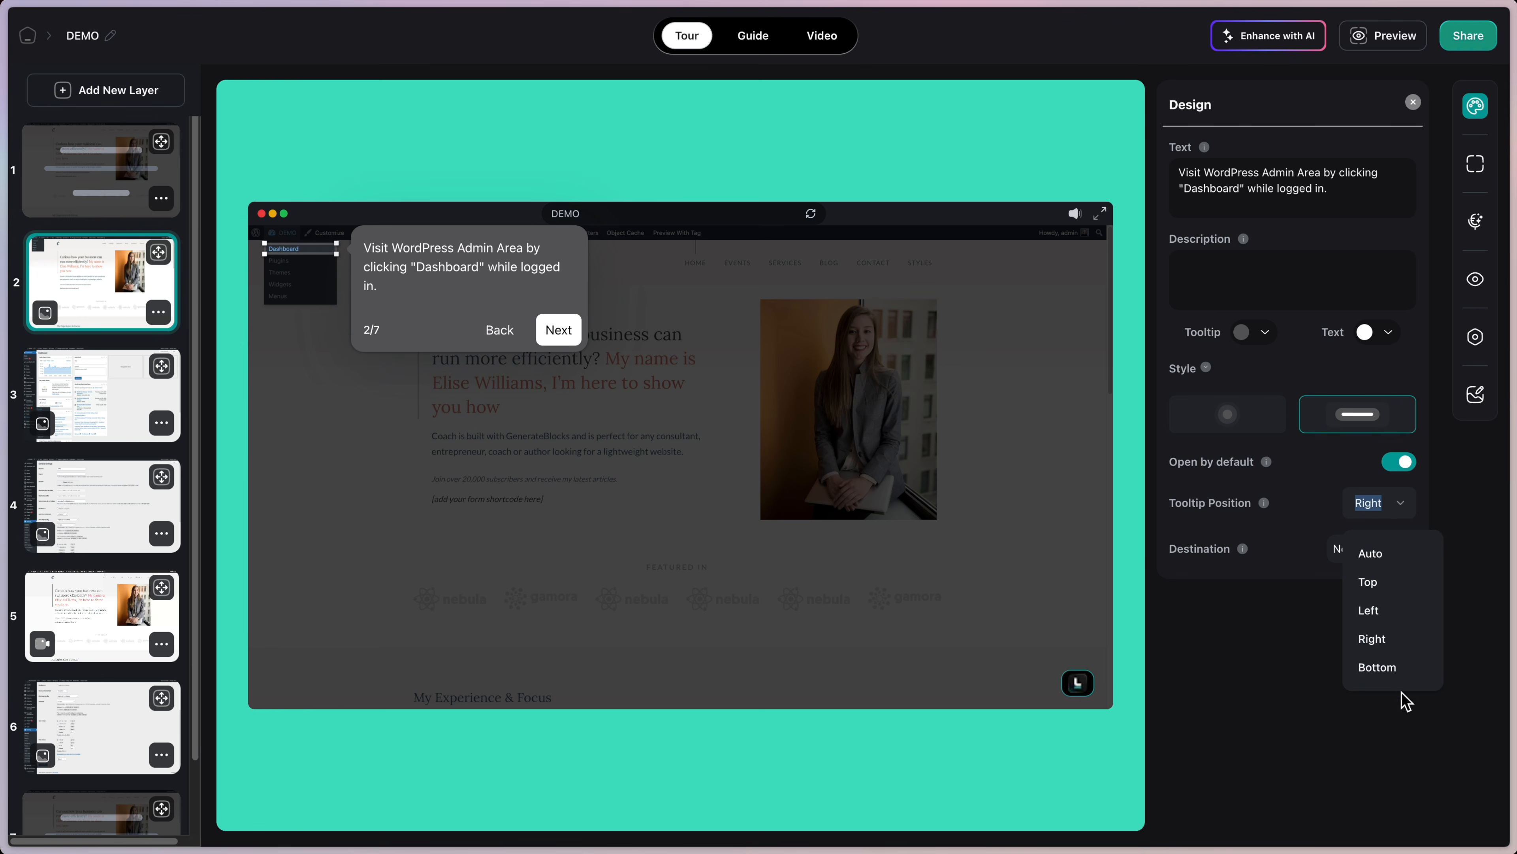
{"action": "left_click", "coordinate": [1399, 669]}
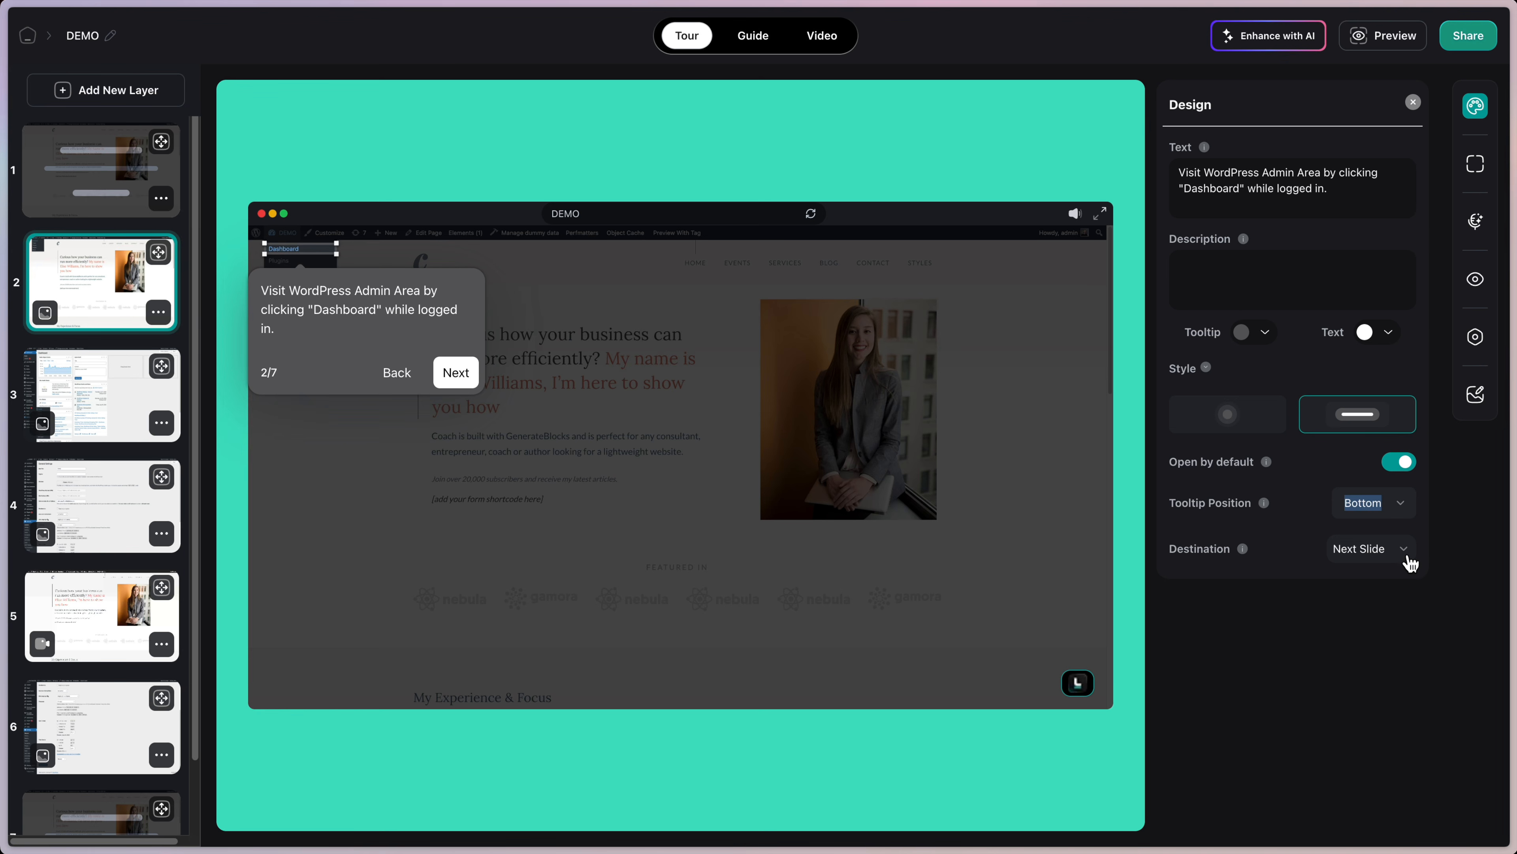
{"action": "left_click", "coordinate": [1392, 562]}
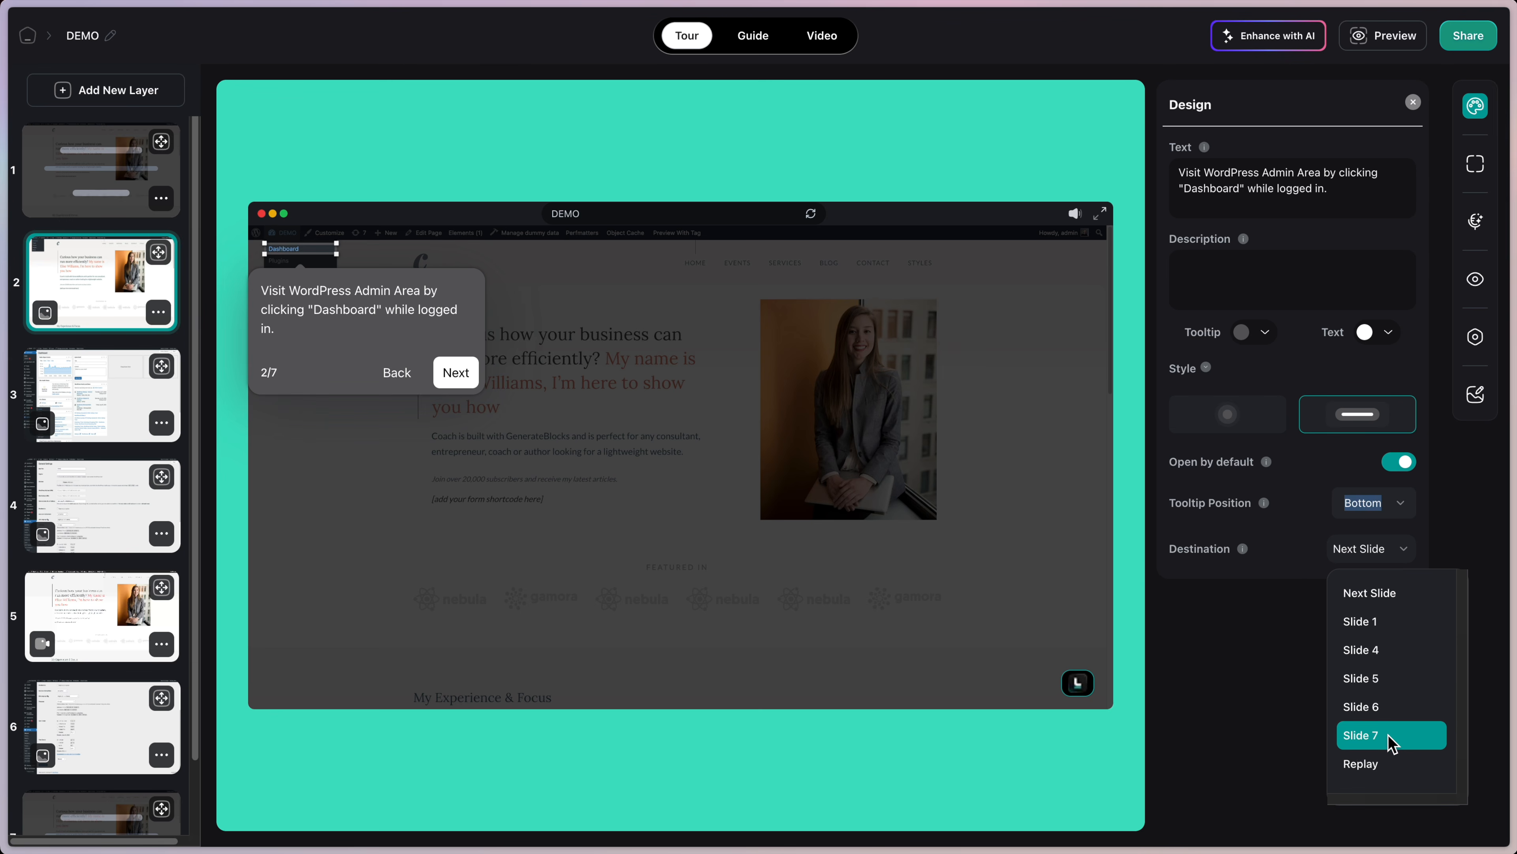
{"action": "left_click", "coordinate": [1287, 678]}
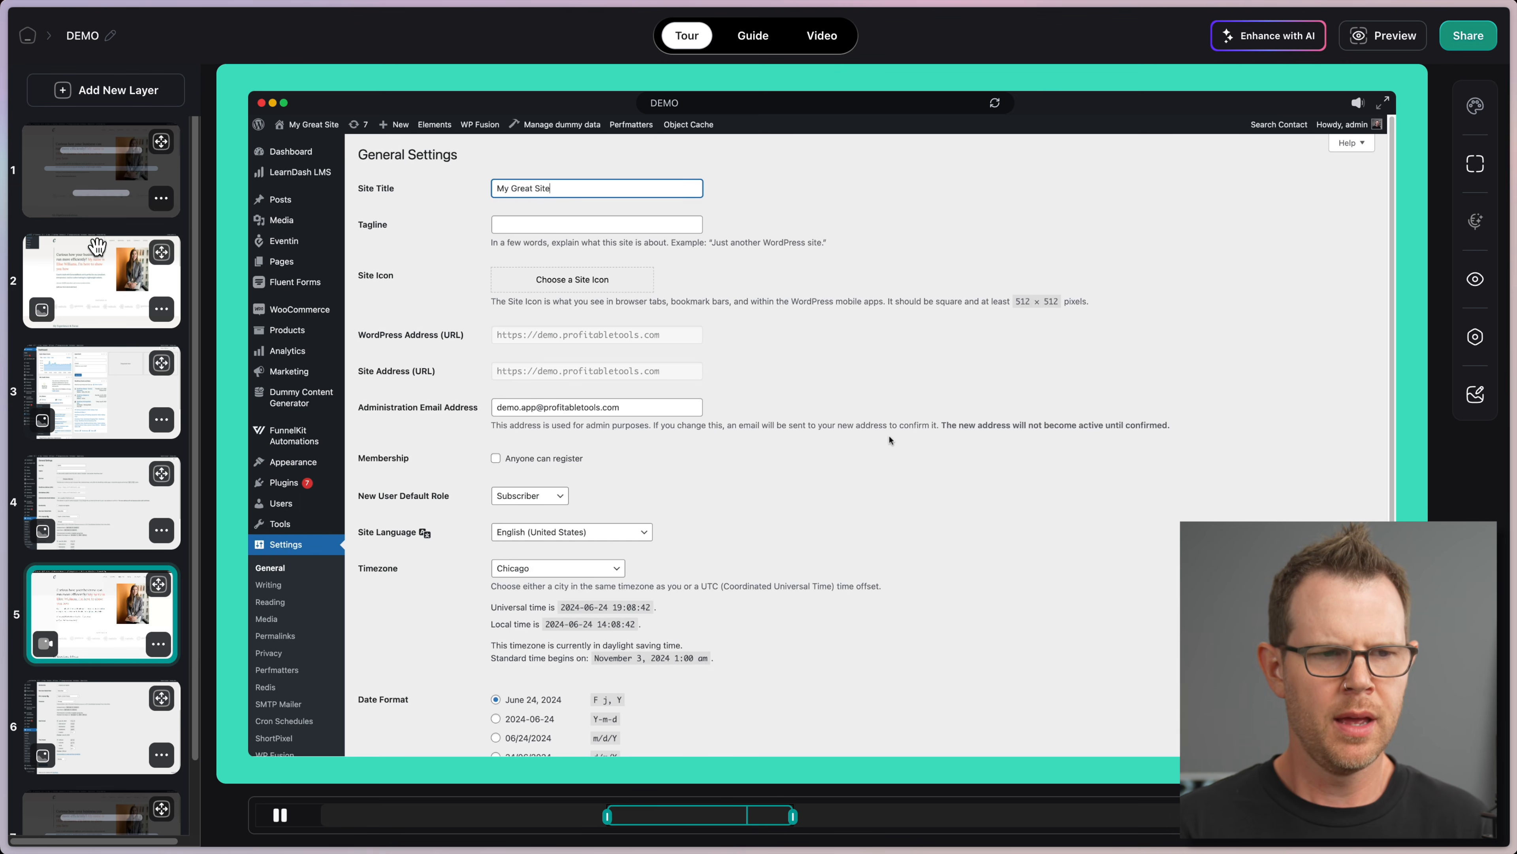
Step: Go through slides 2 and 4 to slide 5 and trim the start of its General Settings video
{"action": "left_click", "coordinate": [98, 280]}
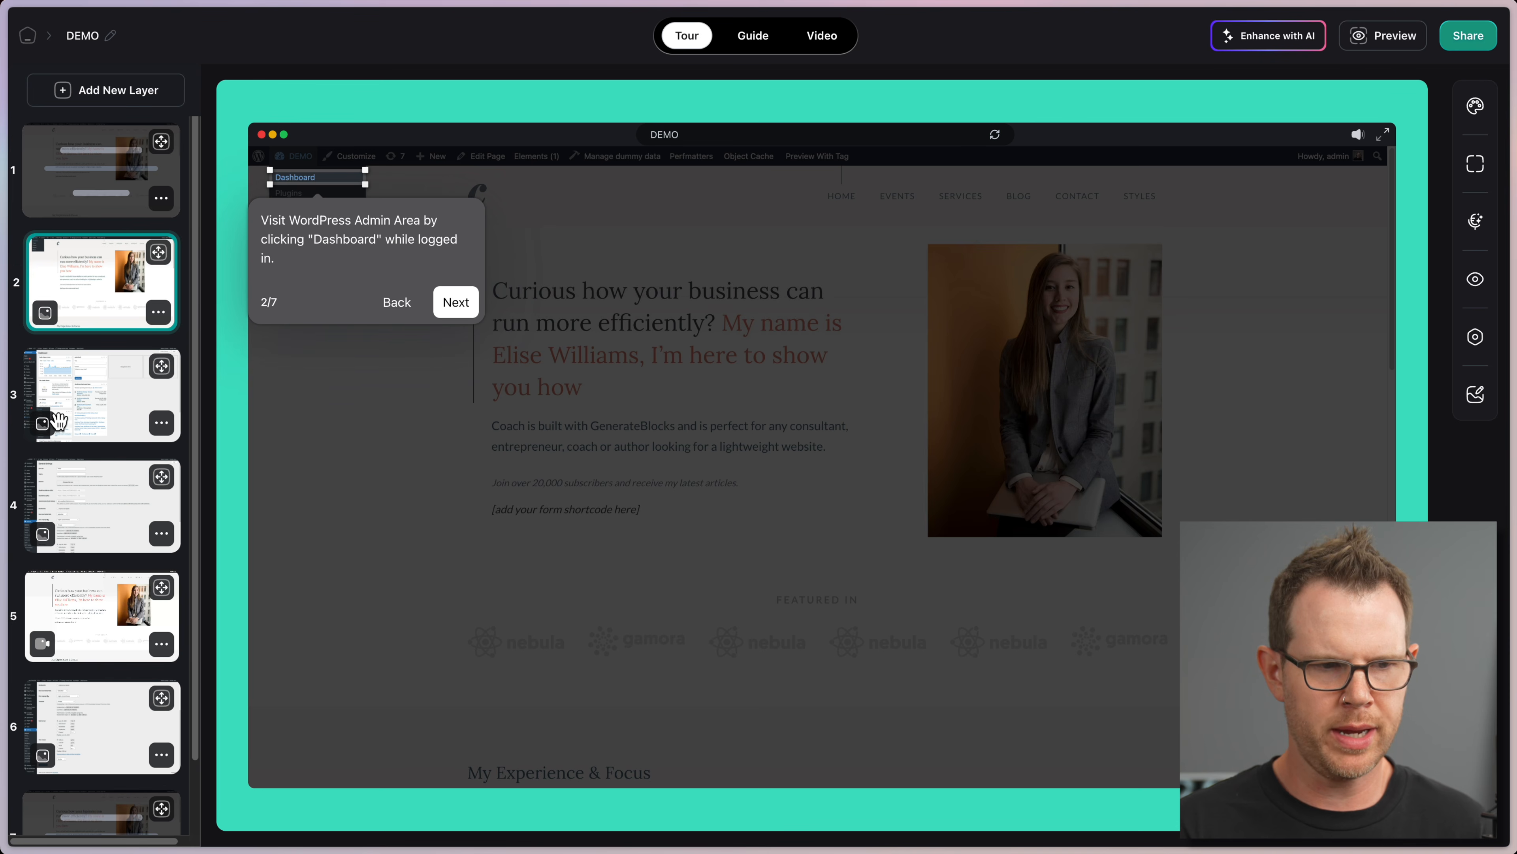
{"action": "left_click", "coordinate": [92, 495]}
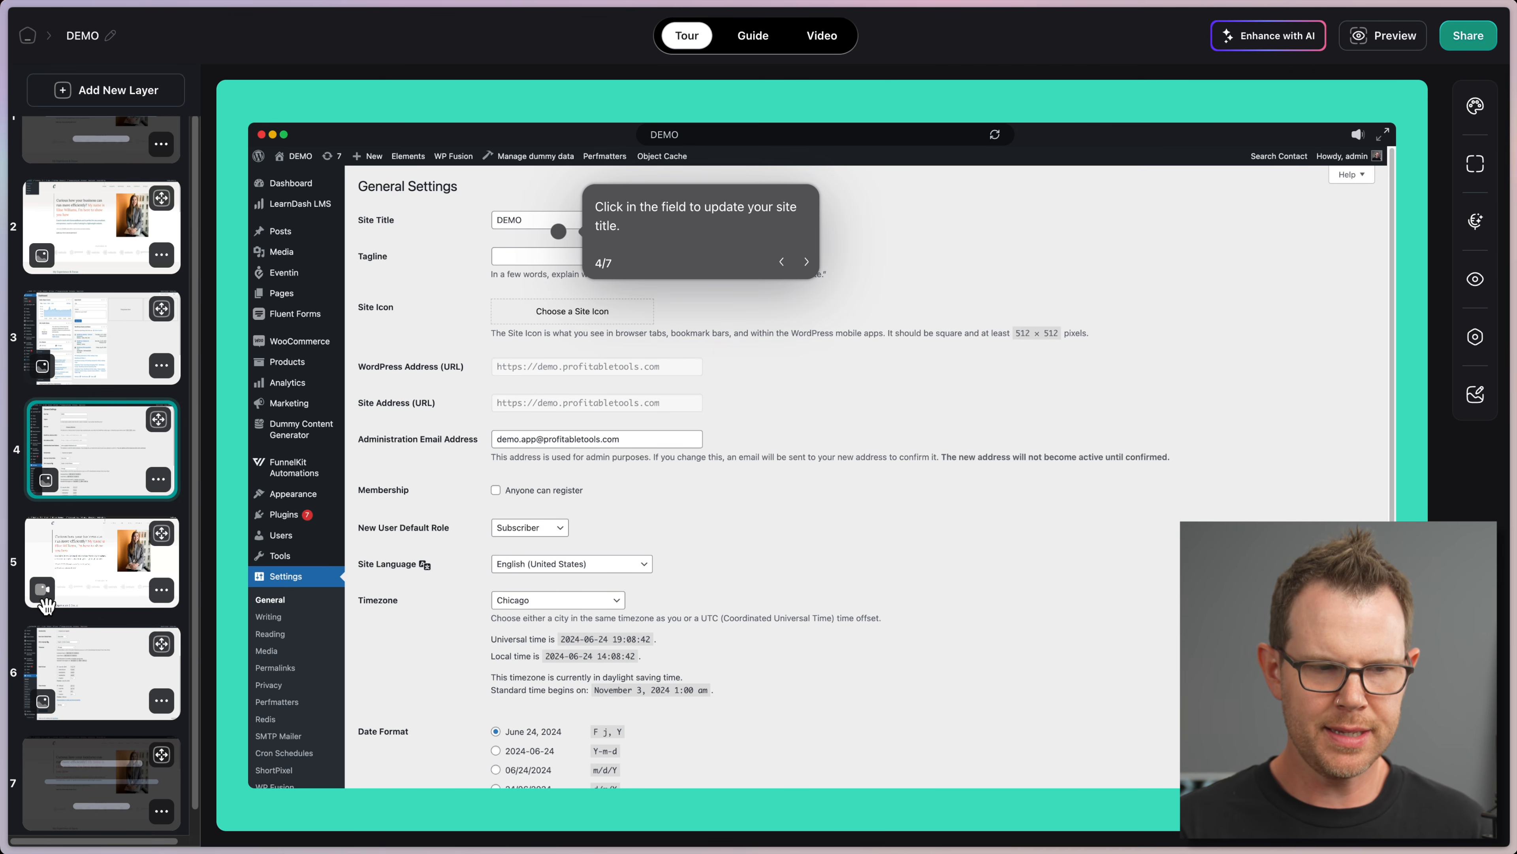
{"action": "left_click", "coordinate": [80, 592]}
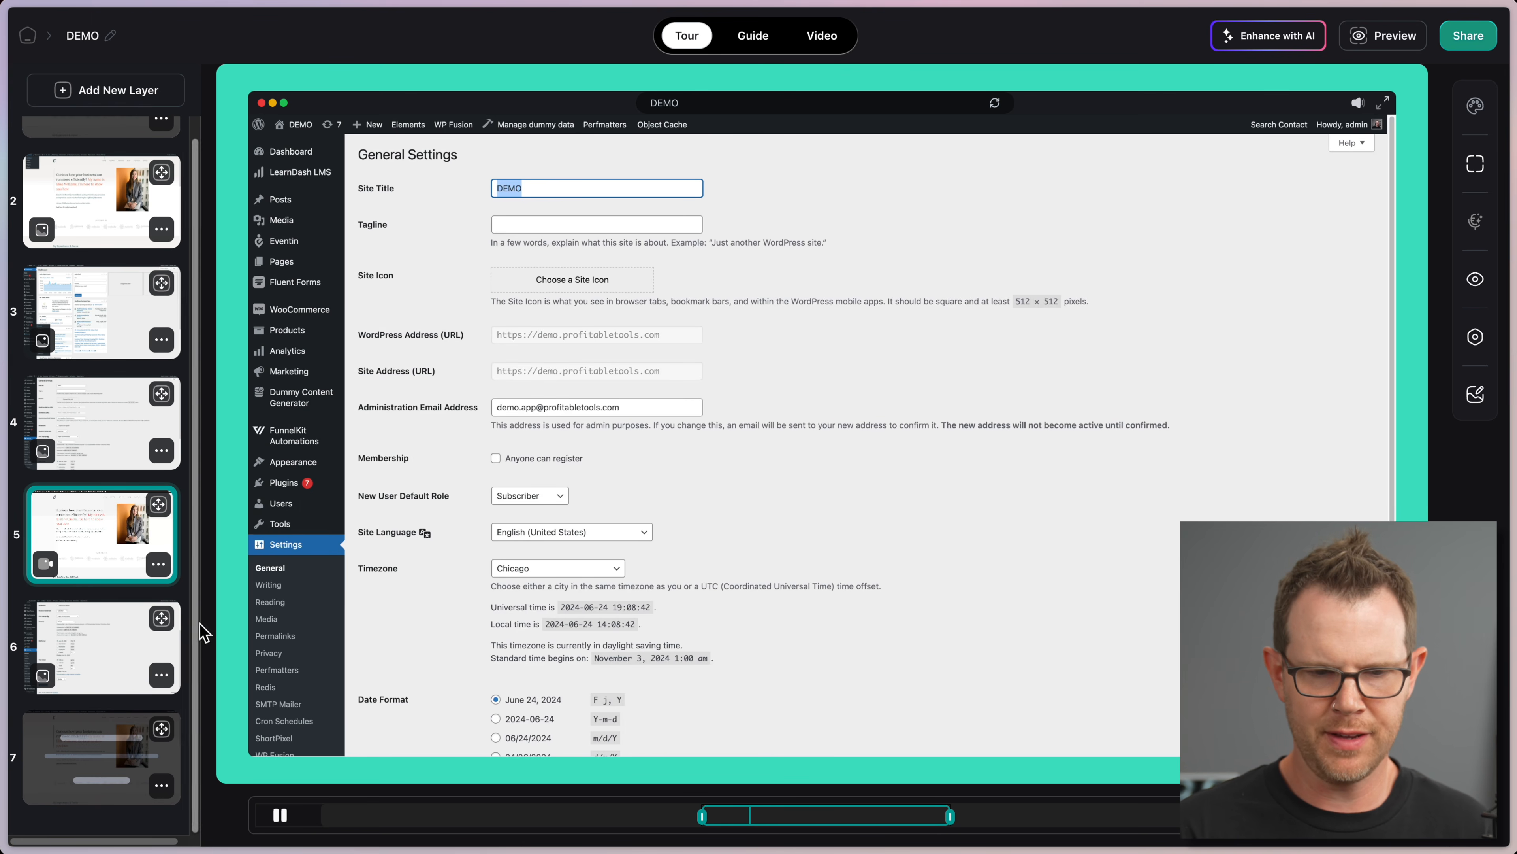
{"action": "left_click_drag", "start_coordinate": [703, 810], "coordinate": [798, 816]}
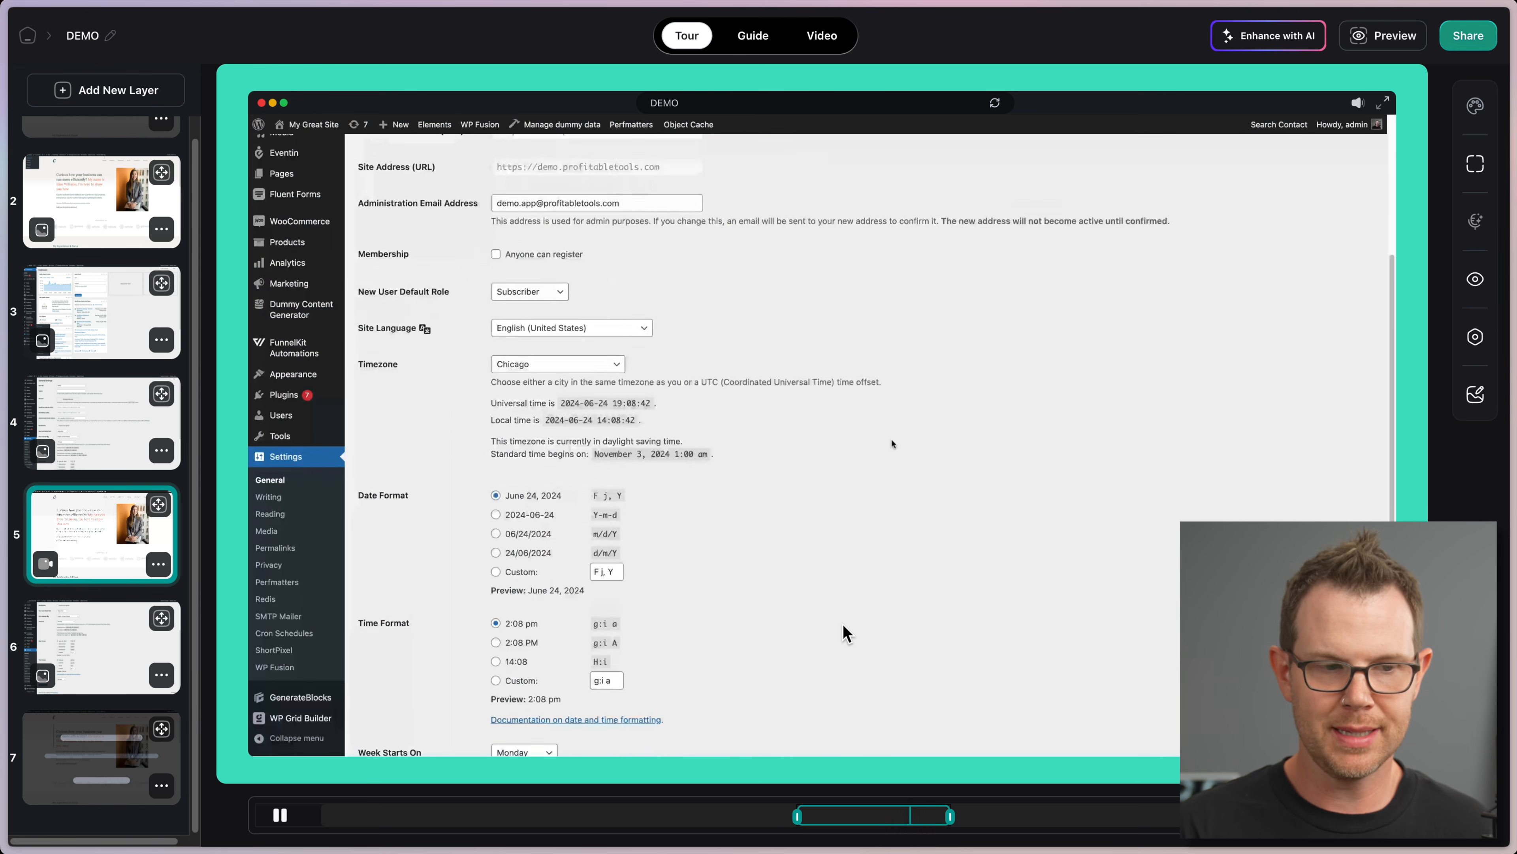
{"action": "left_click", "coordinate": [166, 562]}
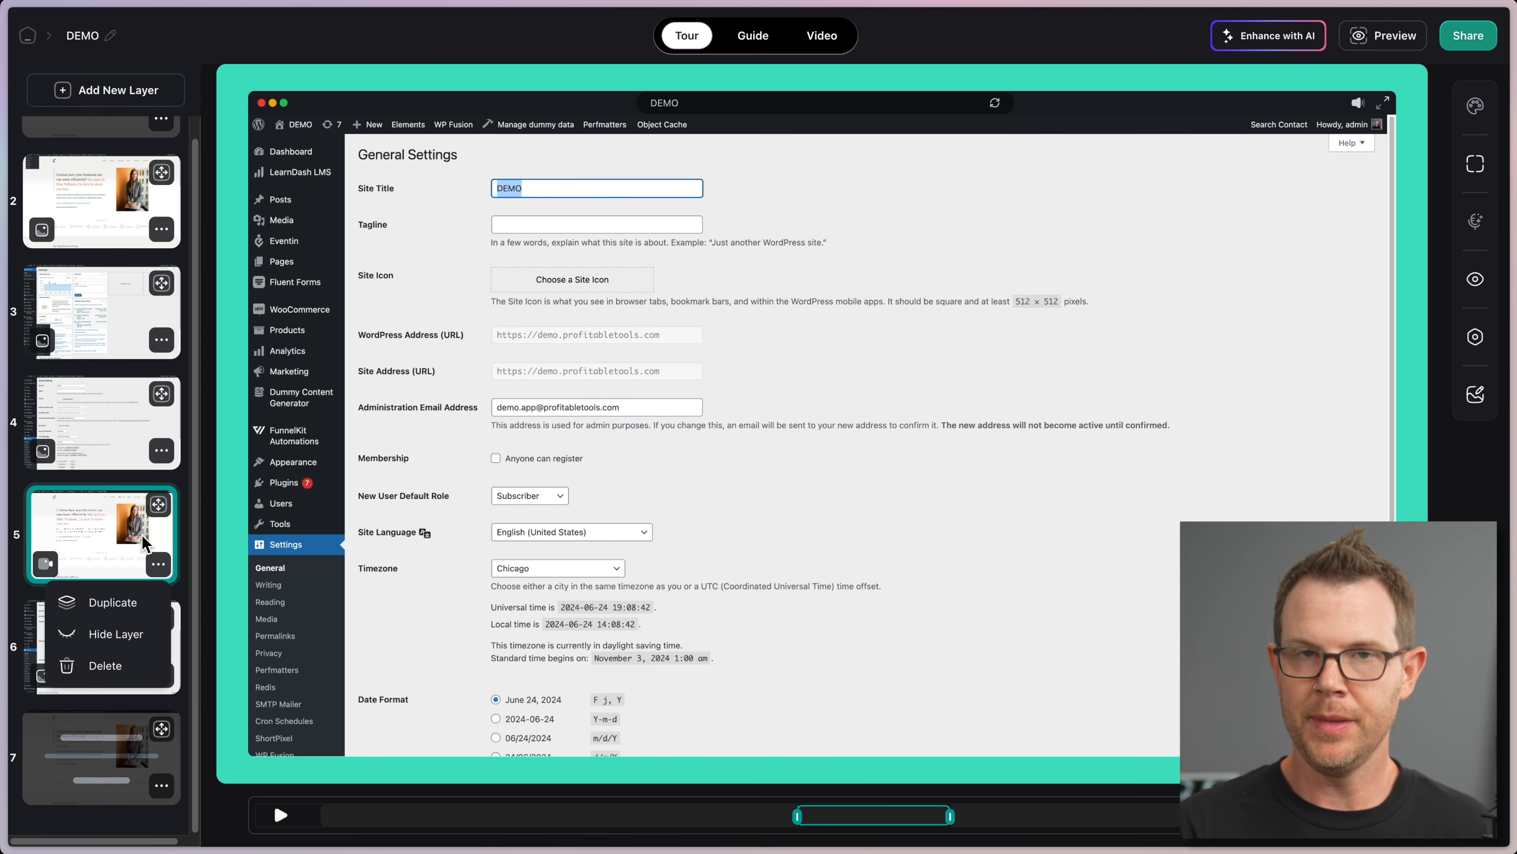
Step: Move the General Settings video slide up one place, then delete it and confirm
{"action": "left_click", "coordinate": [113, 503]}
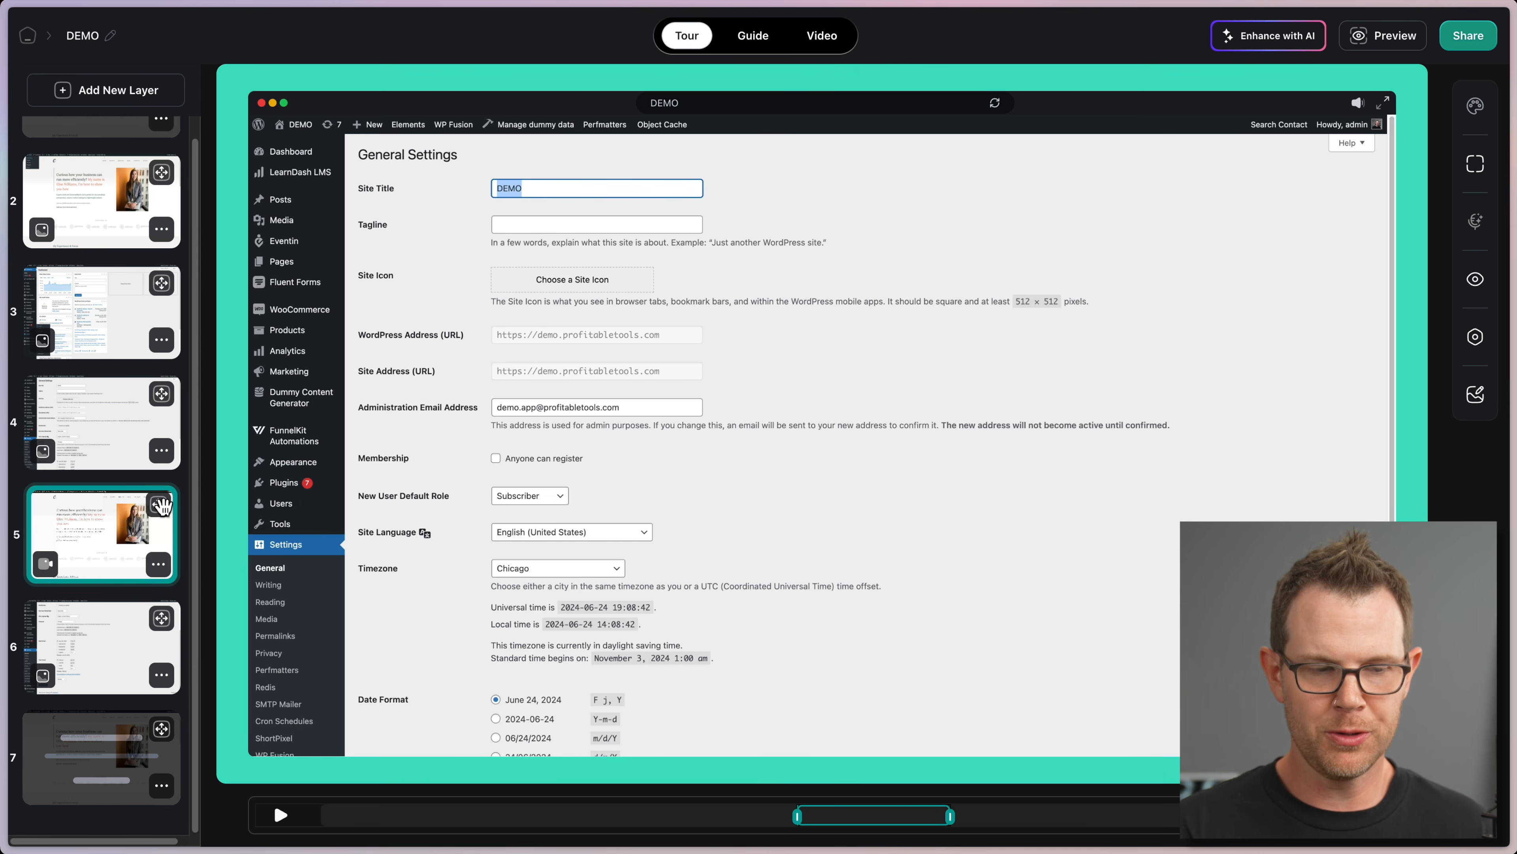
{"action": "left_click_drag", "start_coordinate": [161, 505], "coordinate": [122, 475]}
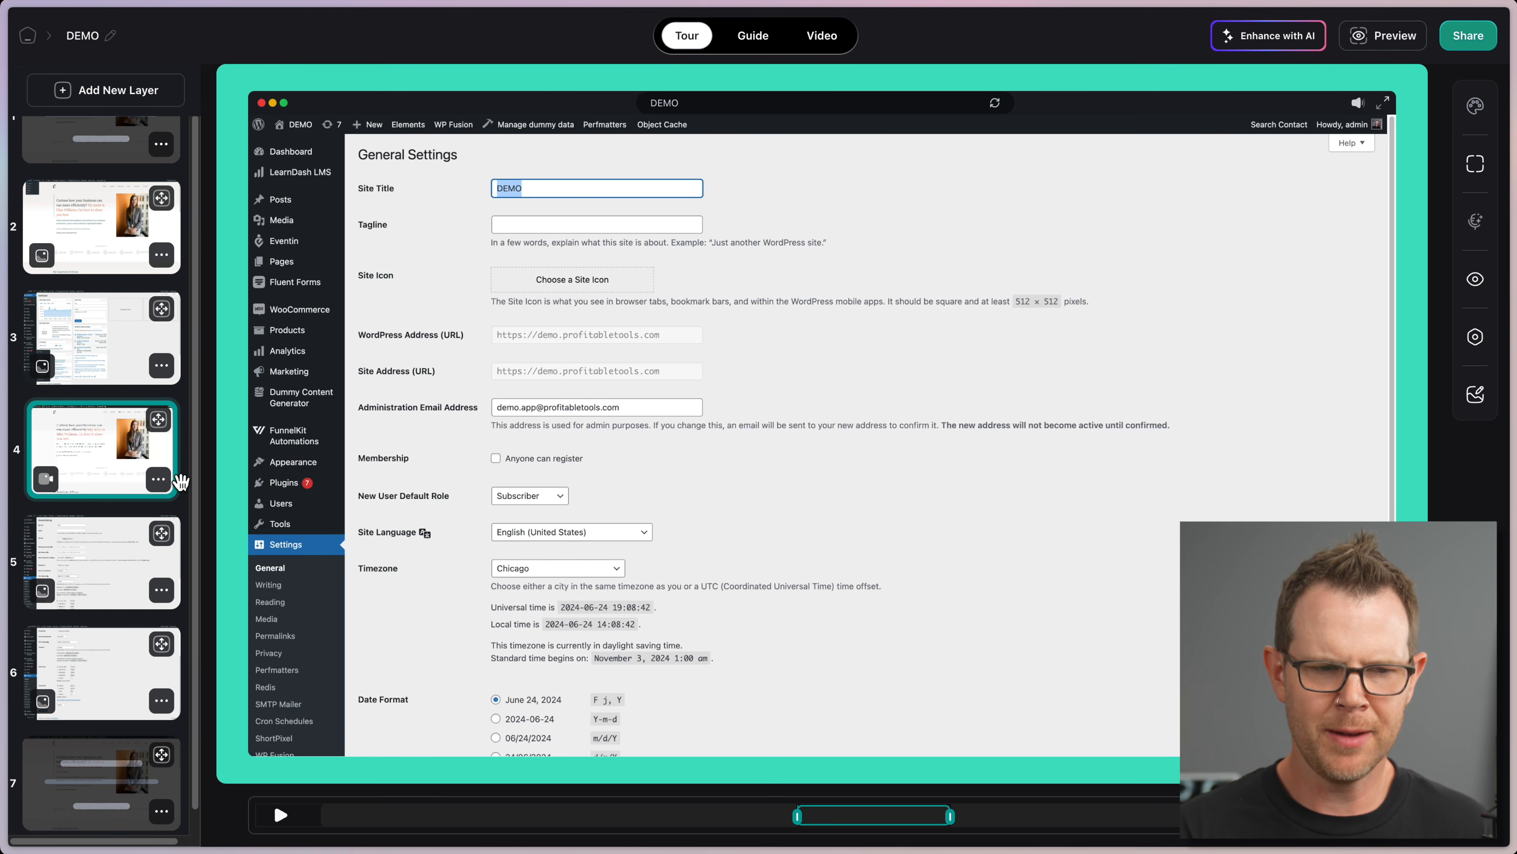
{"action": "left_click", "coordinate": [157, 482]}
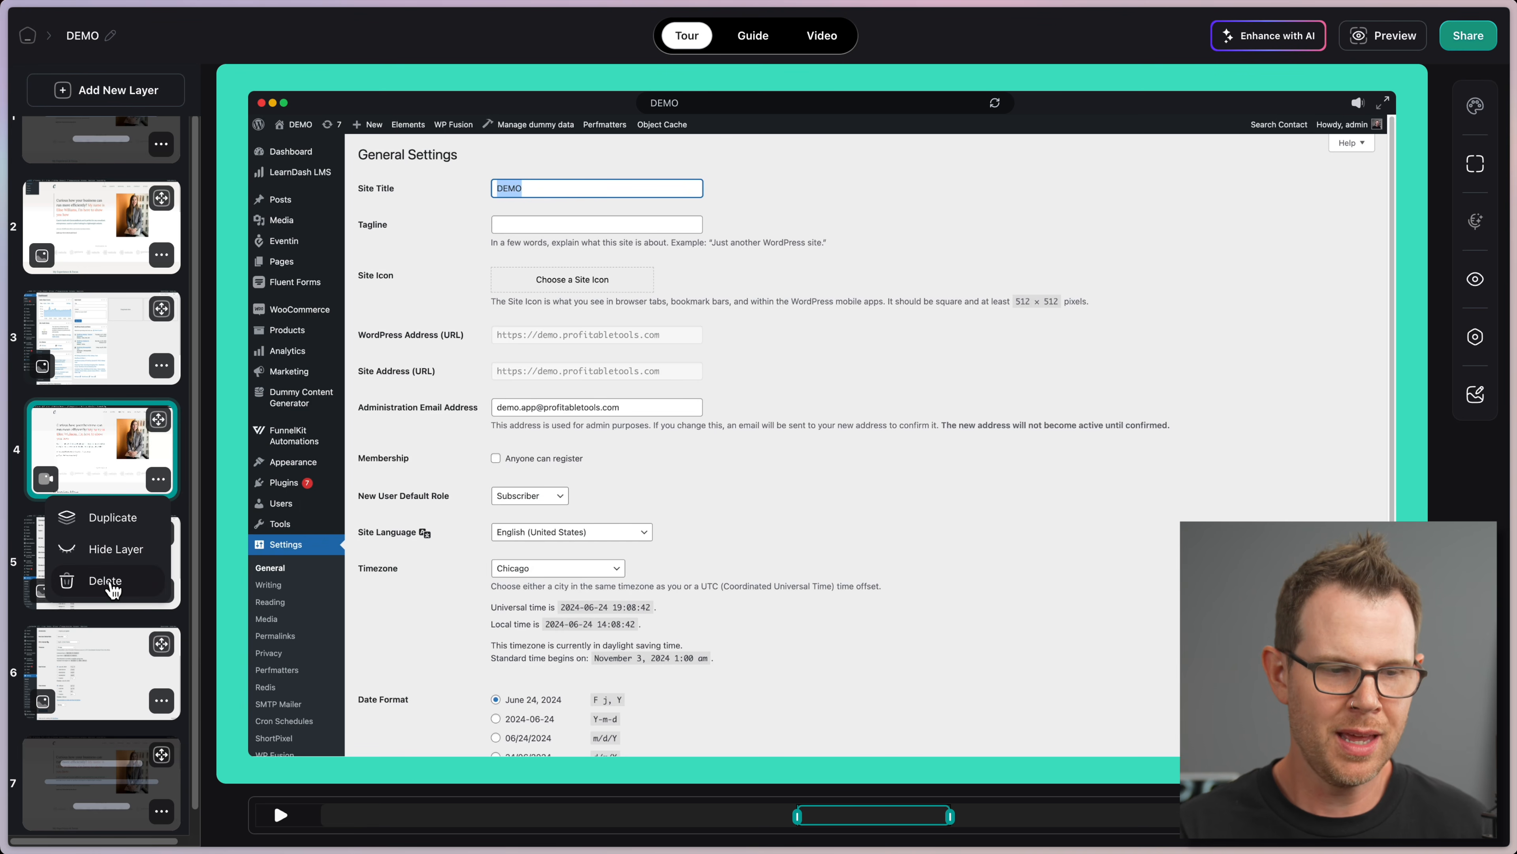
{"action": "left_click", "coordinate": [108, 581]}
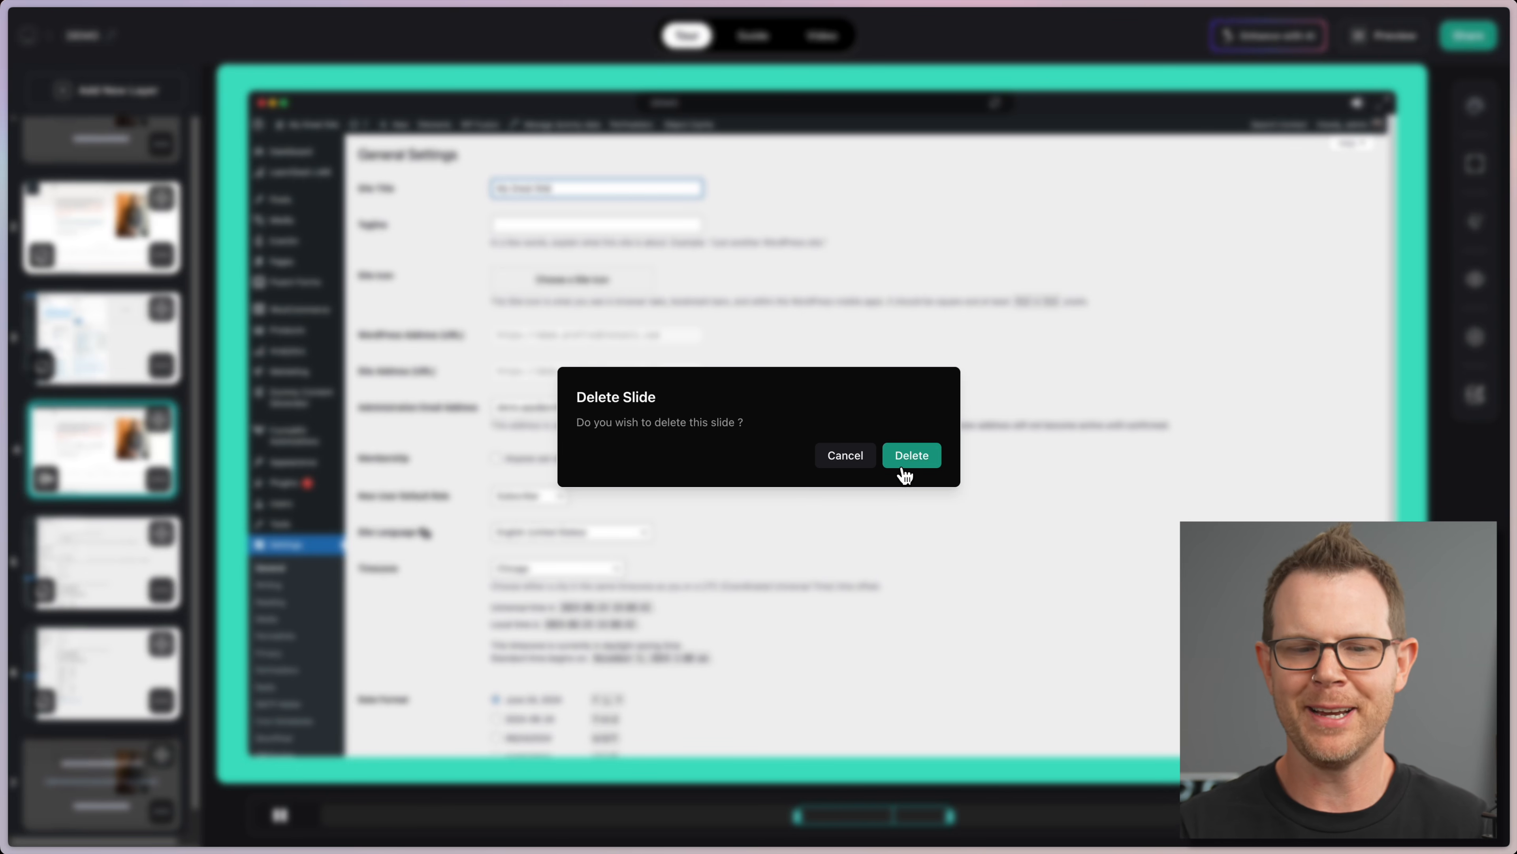
{"action": "left_click", "coordinate": [910, 456]}
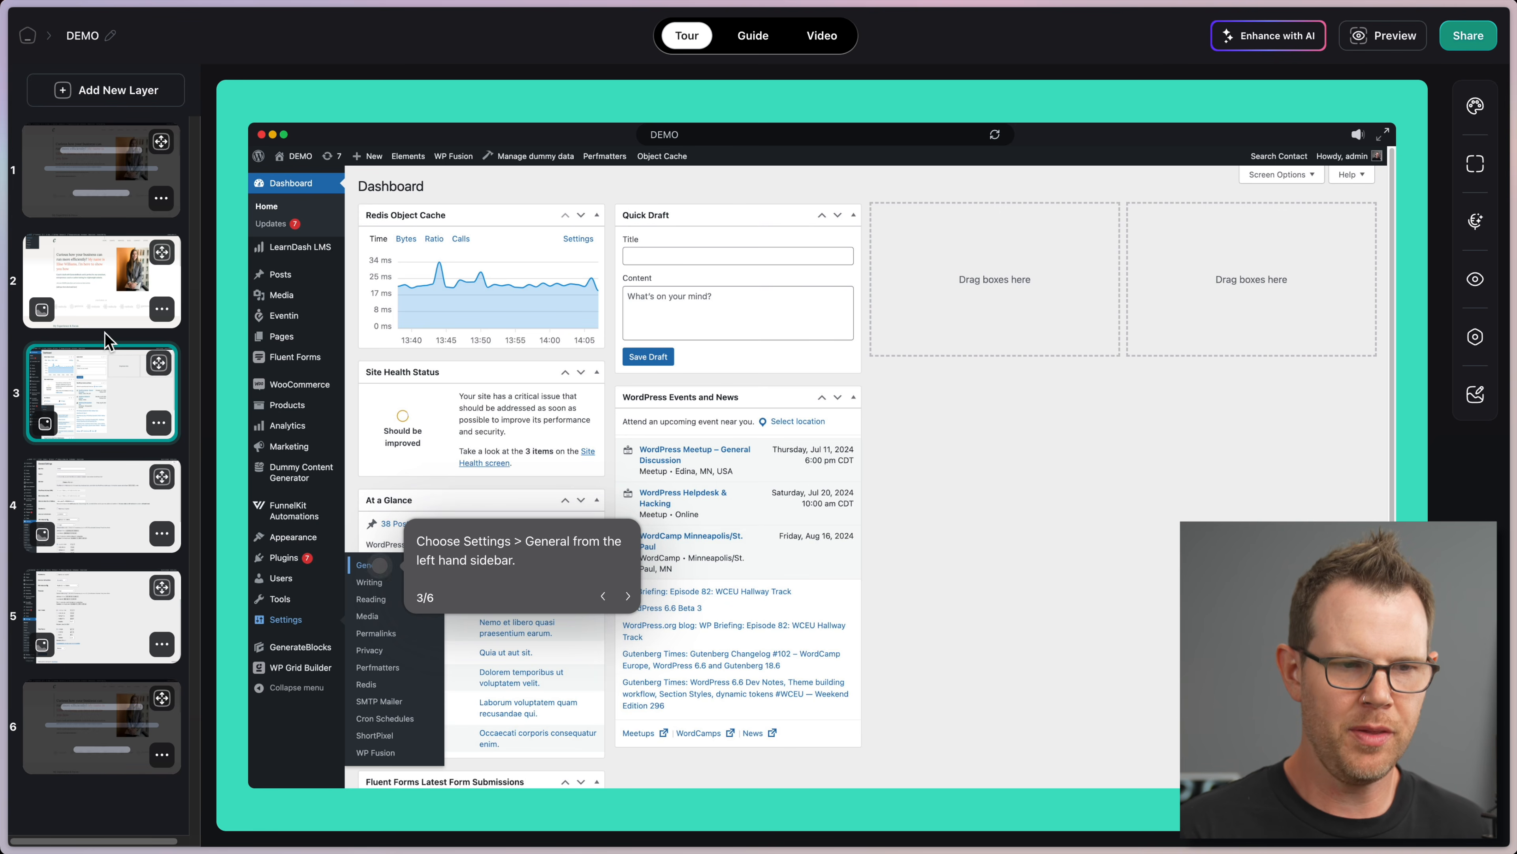
Step: Insert a new blank slide after slide 3, then select the Save Changes slide 5
{"action": "left_click", "coordinate": [87, 95]}
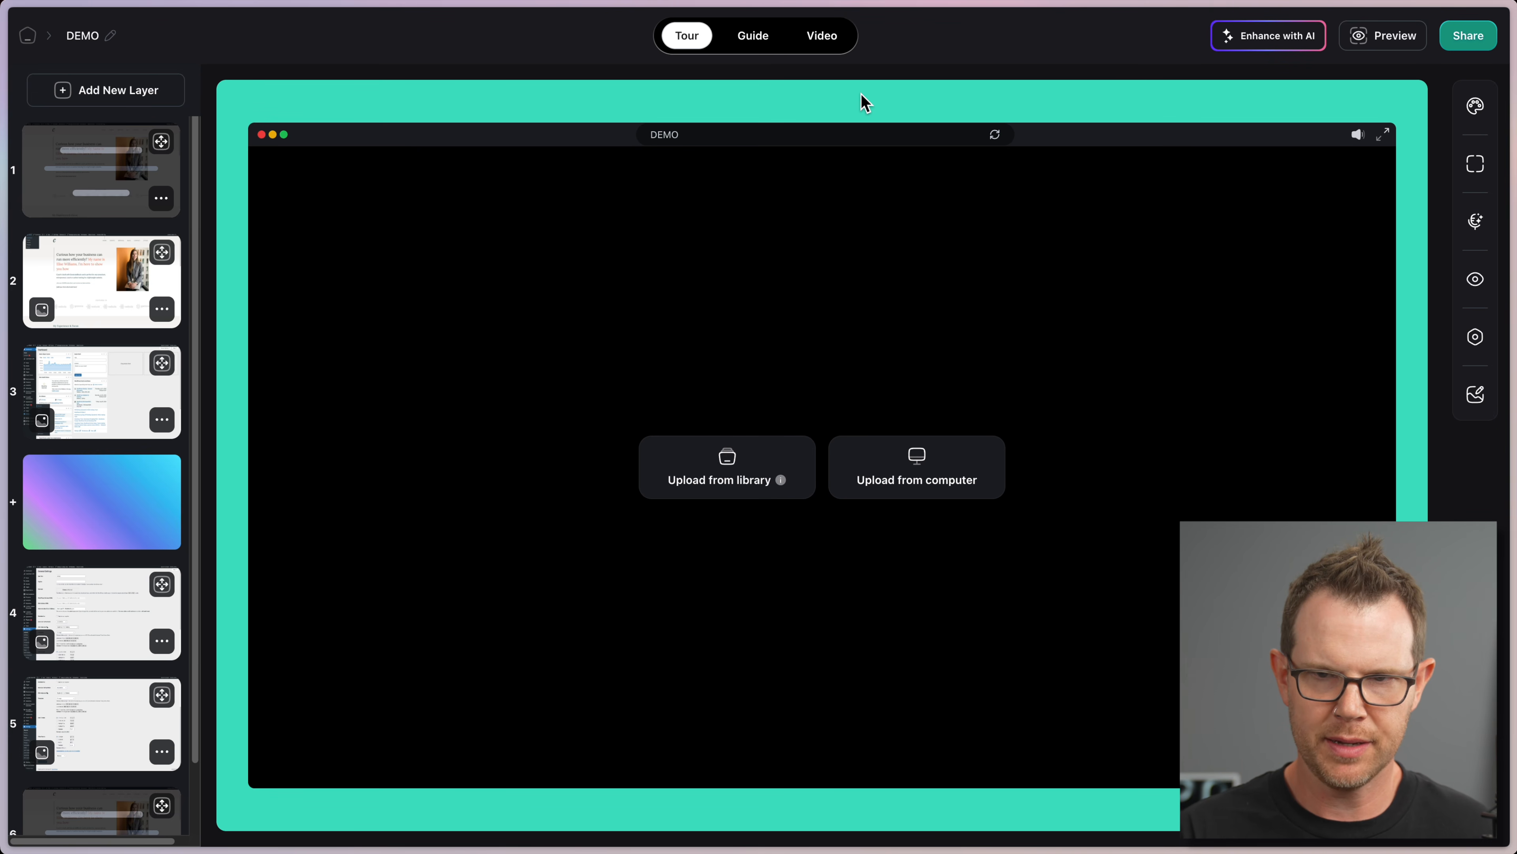
{"action": "left_click", "coordinate": [67, 389]}
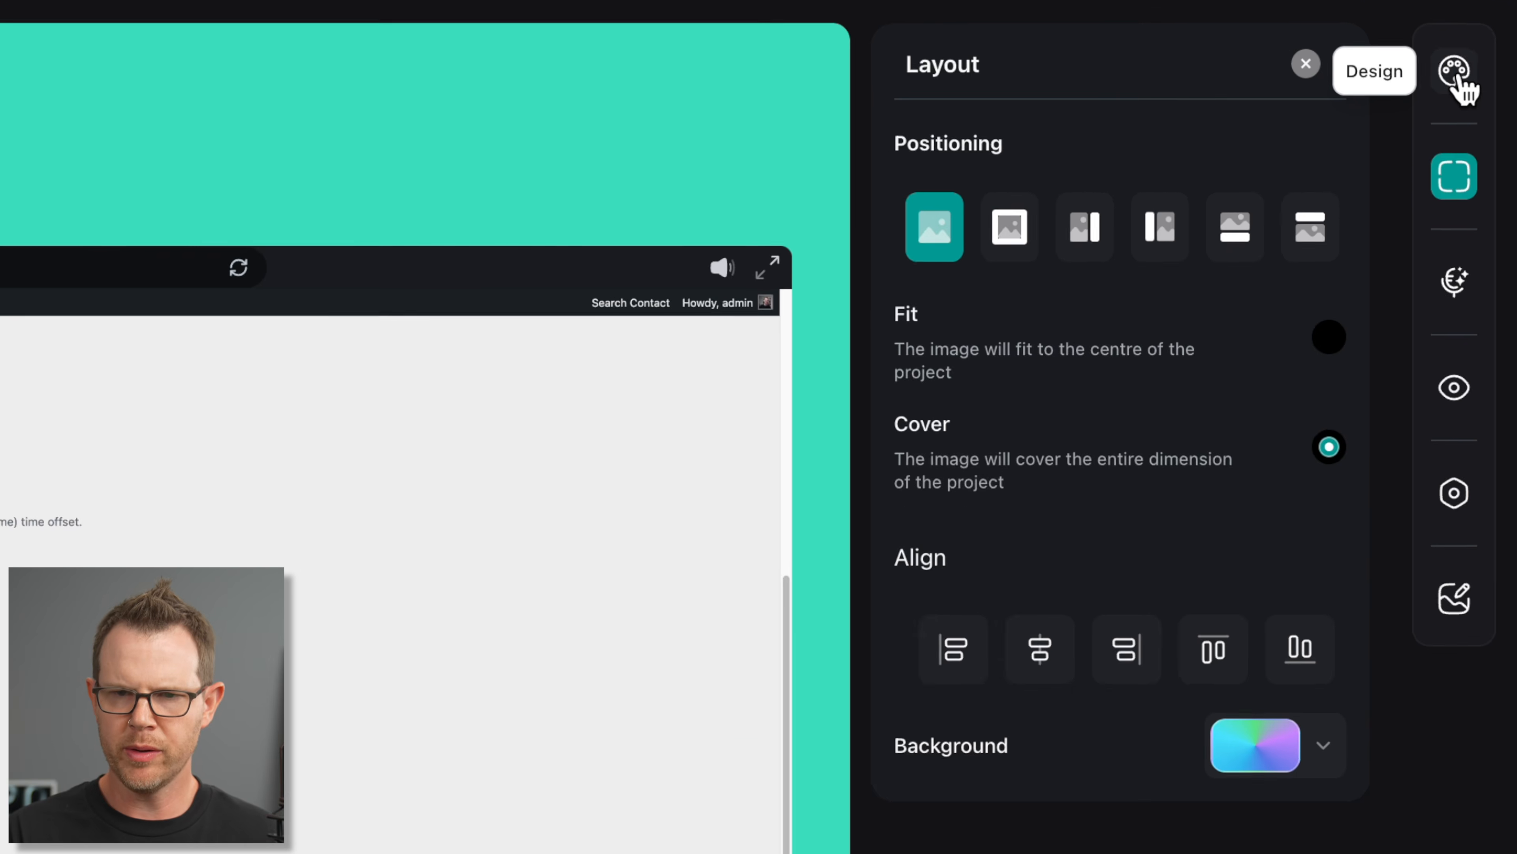
Step: Try step 5's Positioning layouts: split, text left, text right, text below and text above
{"action": "left_click", "coordinate": [1476, 107]}
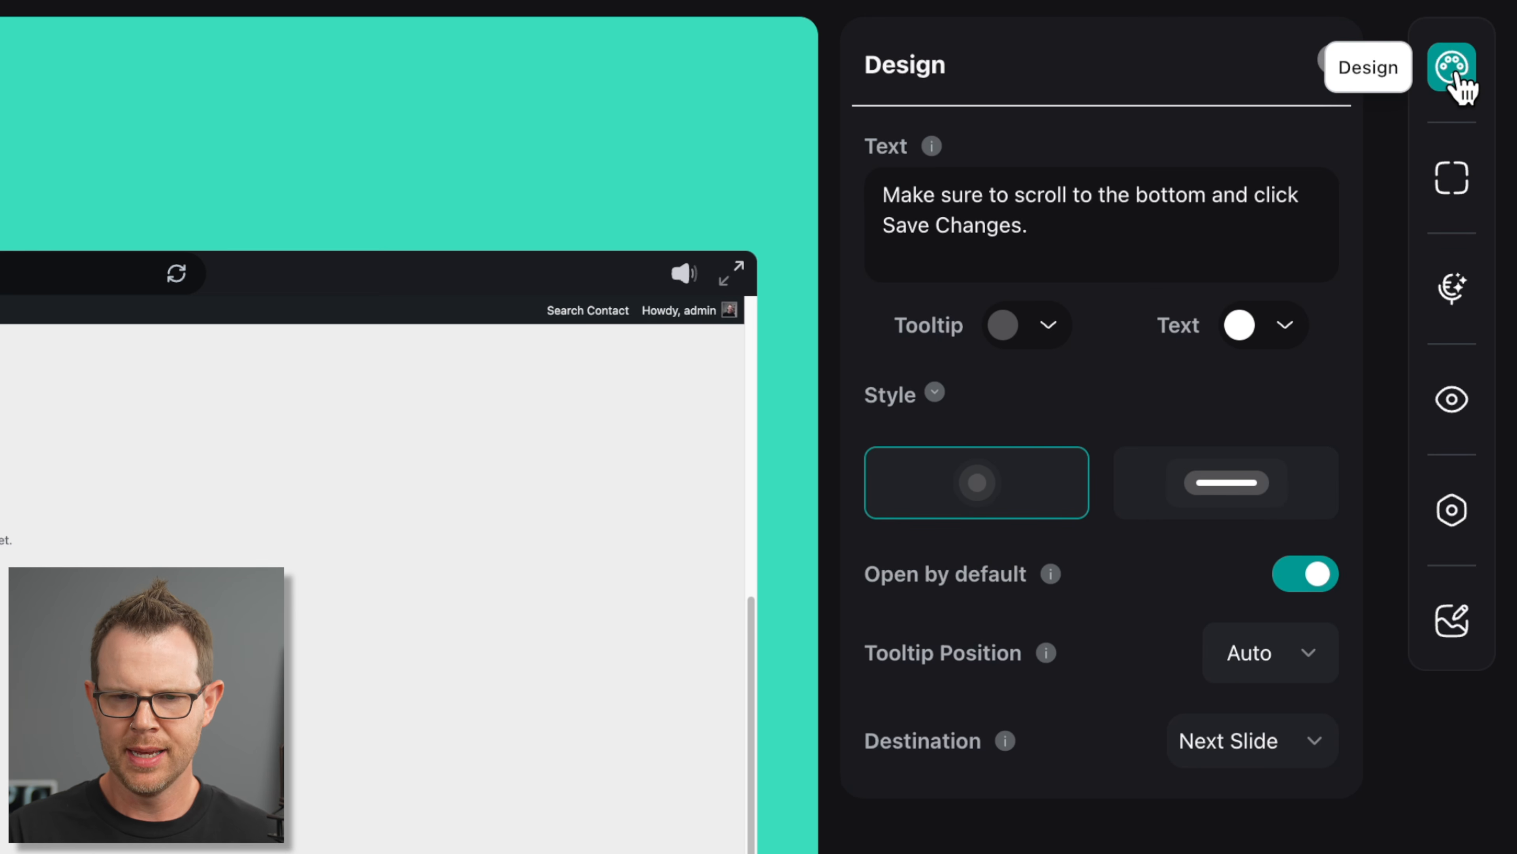
{"action": "left_click", "coordinate": [1452, 187]}
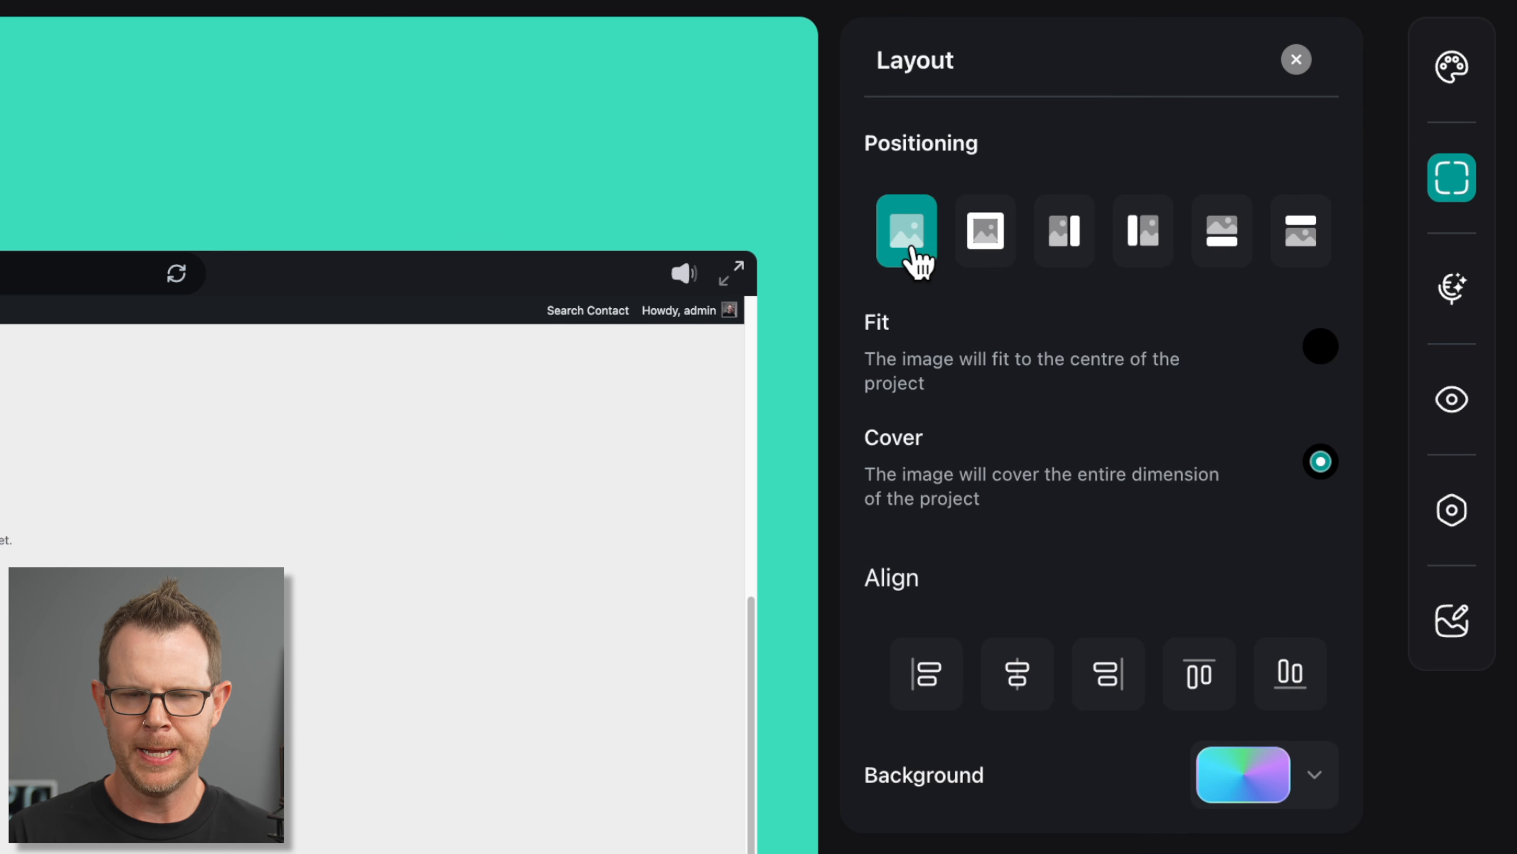
{"action": "left_click", "coordinate": [992, 248]}
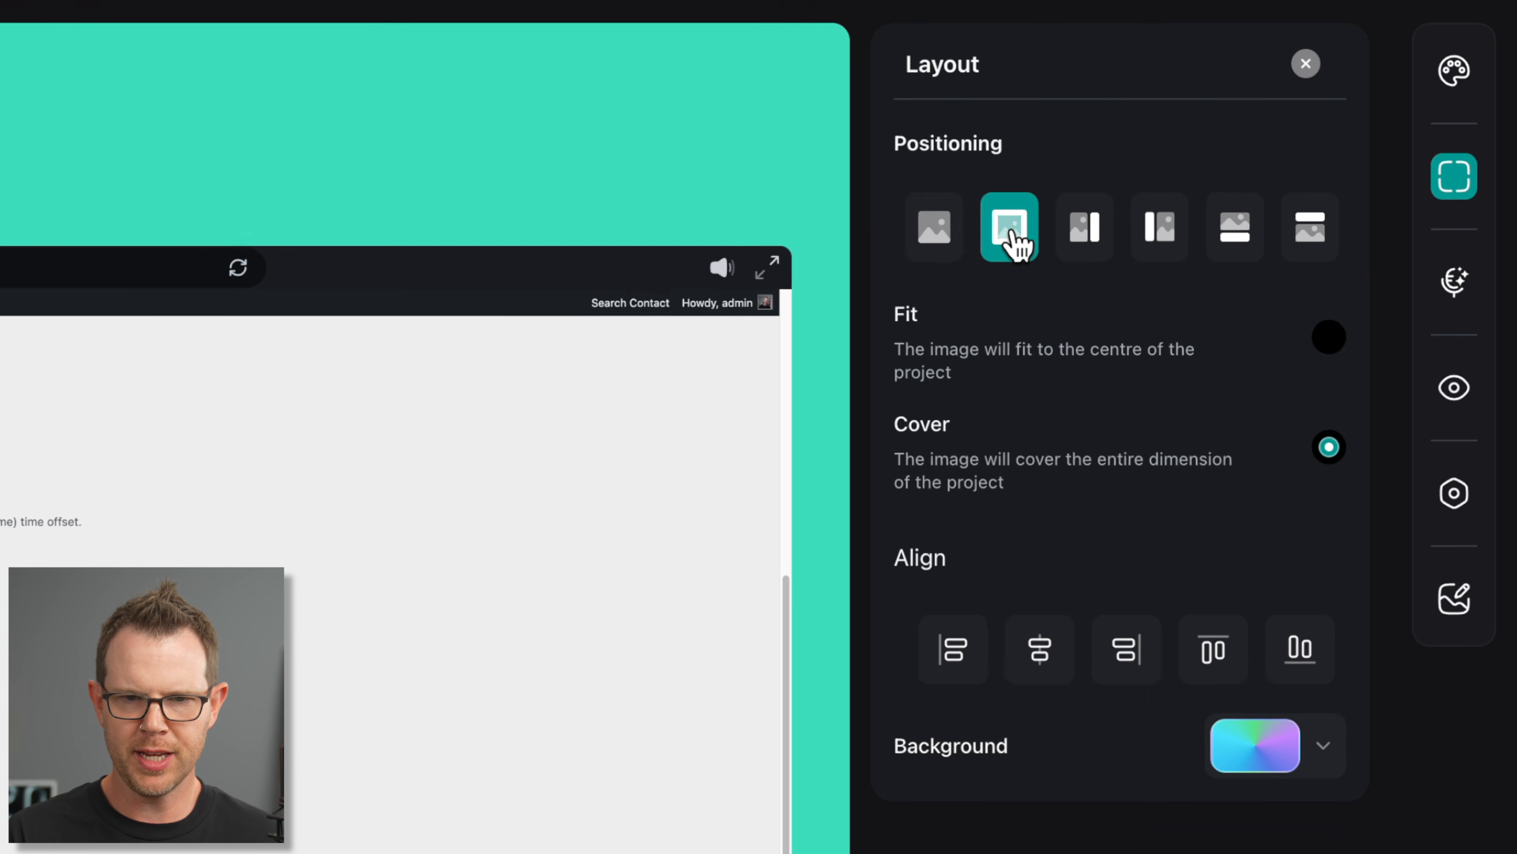
{"action": "left_click", "coordinate": [1085, 227]}
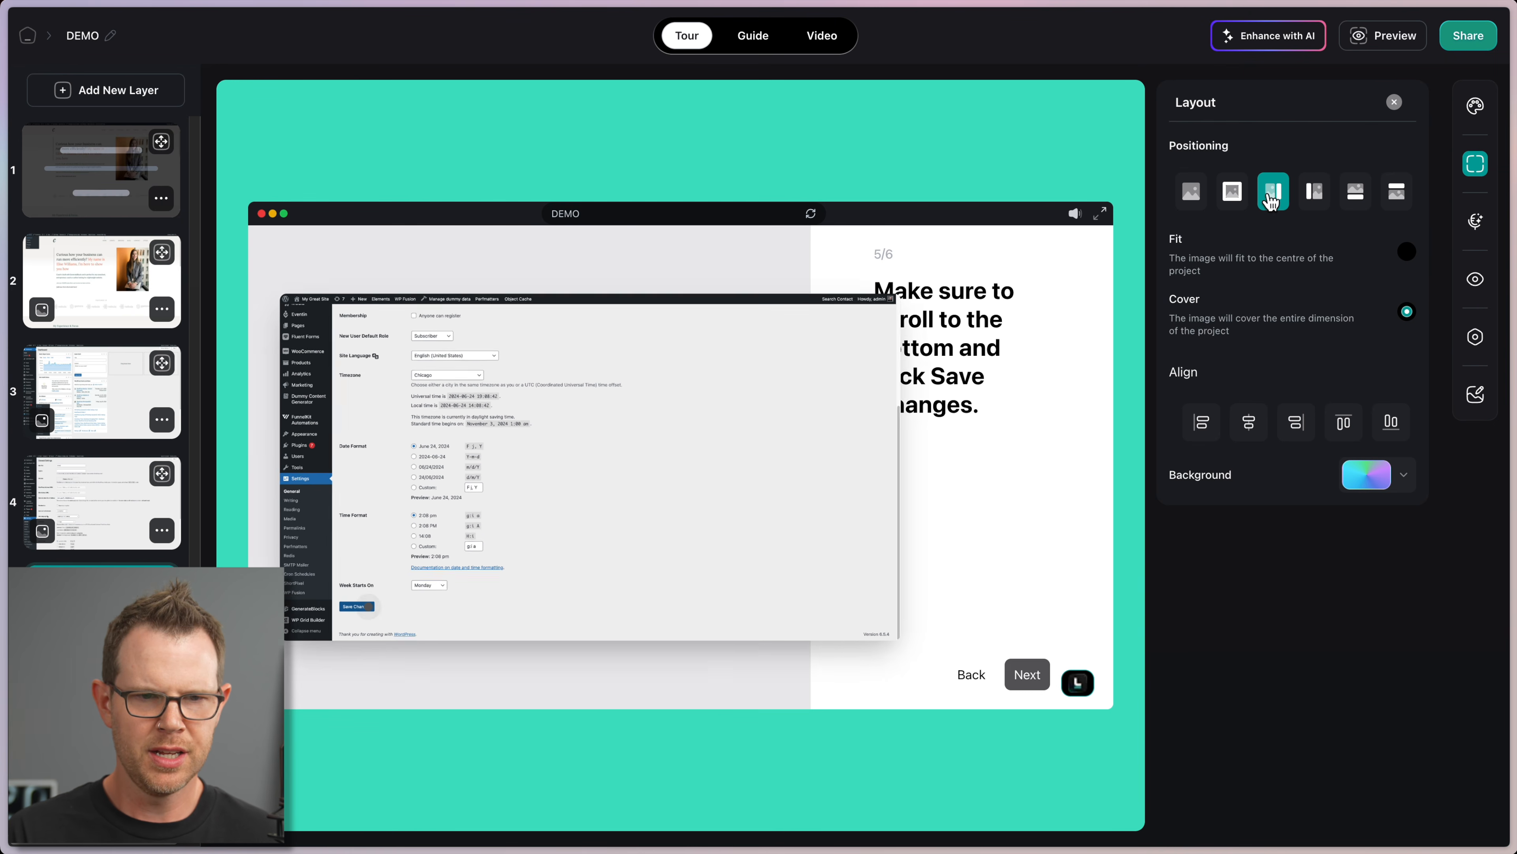
{"action": "left_click", "coordinate": [1314, 194]}
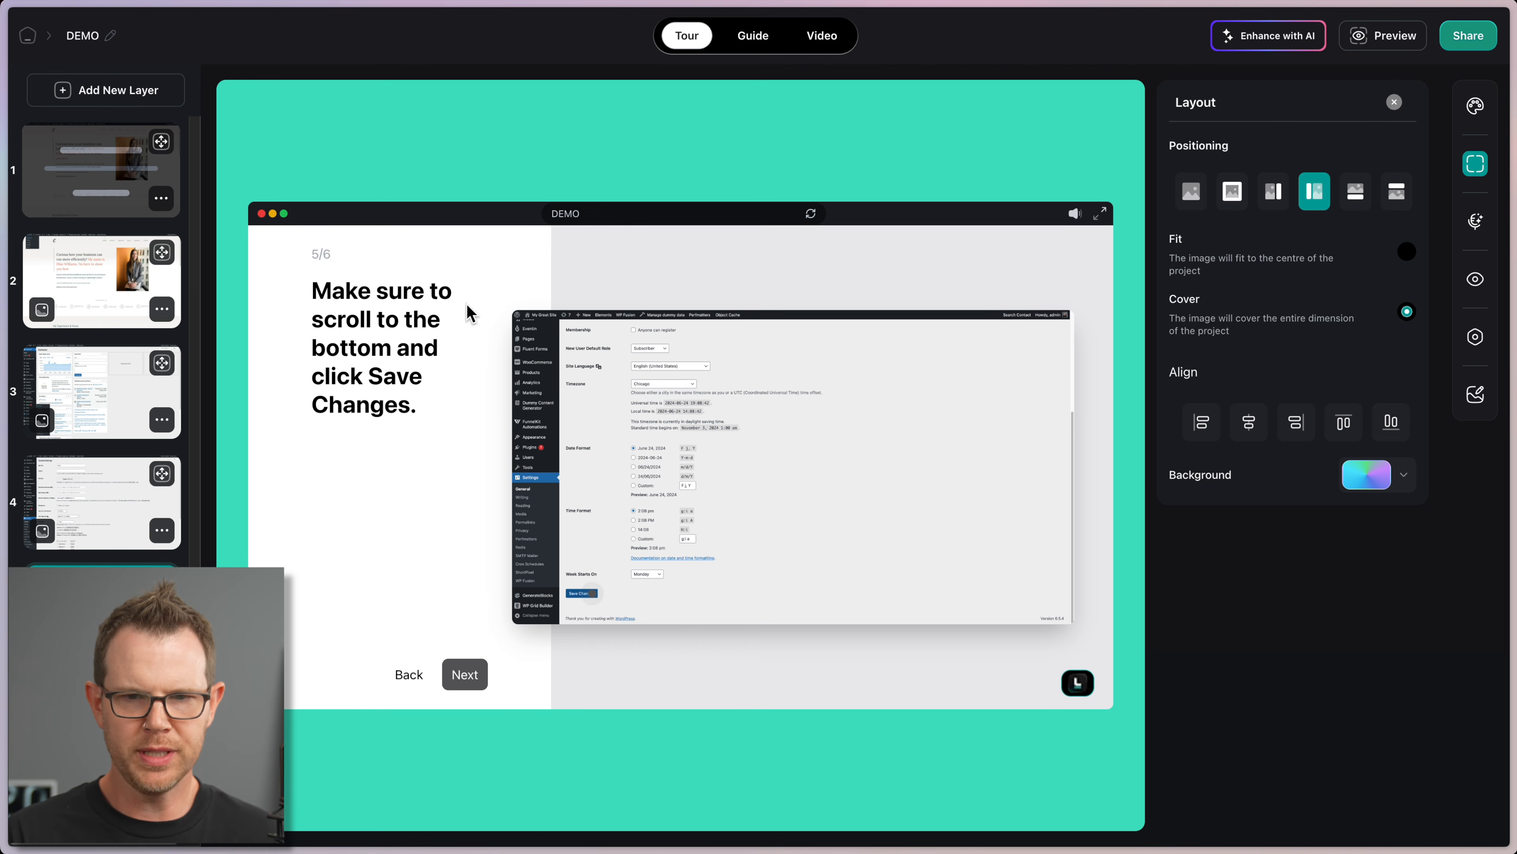
{"action": "left_click", "coordinate": [1191, 192]}
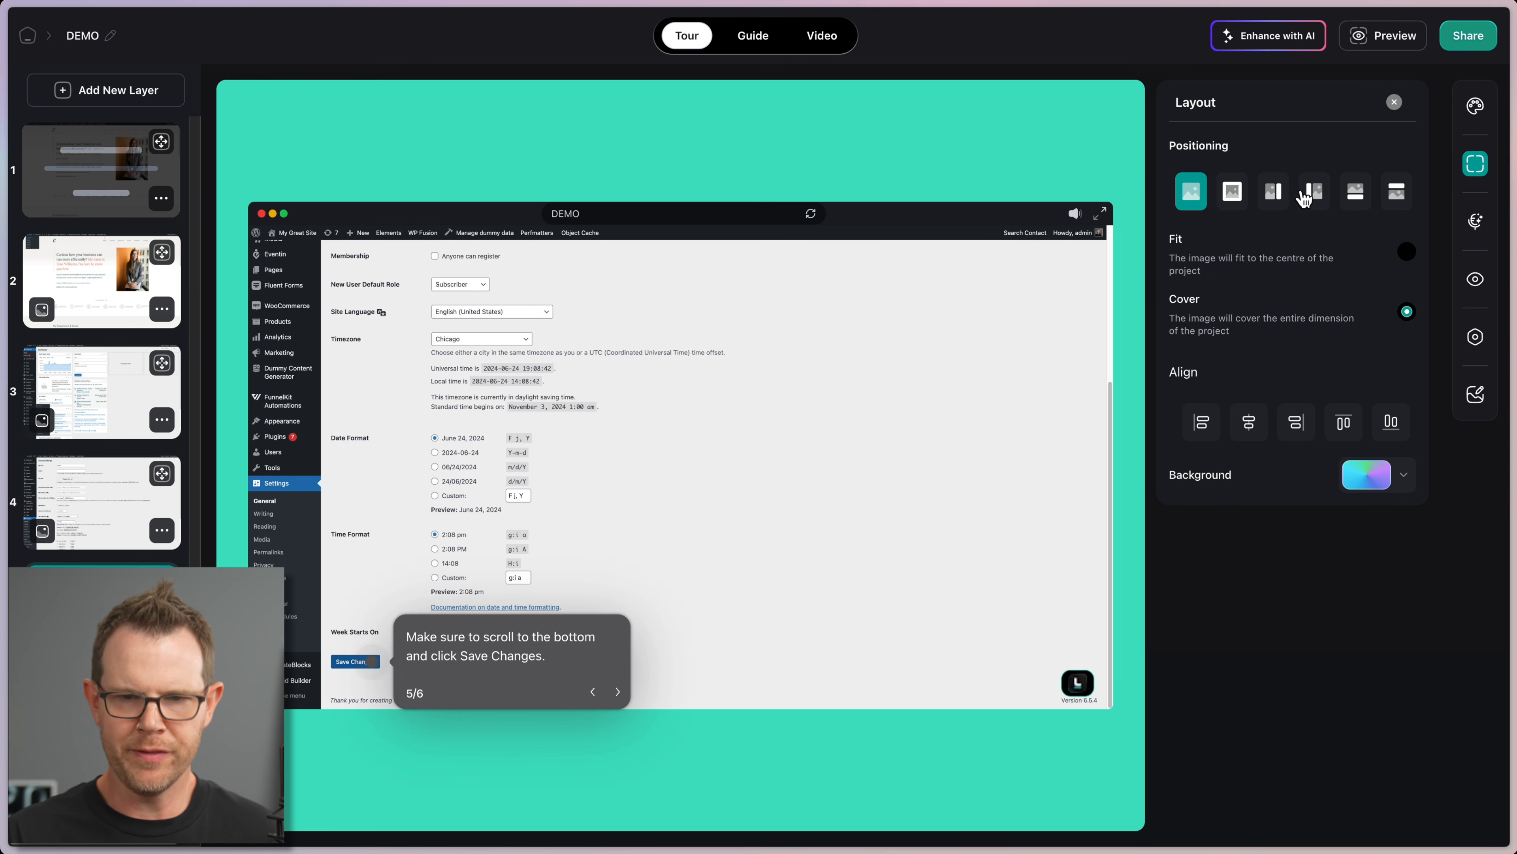
{"action": "left_click", "coordinate": [1274, 192]}
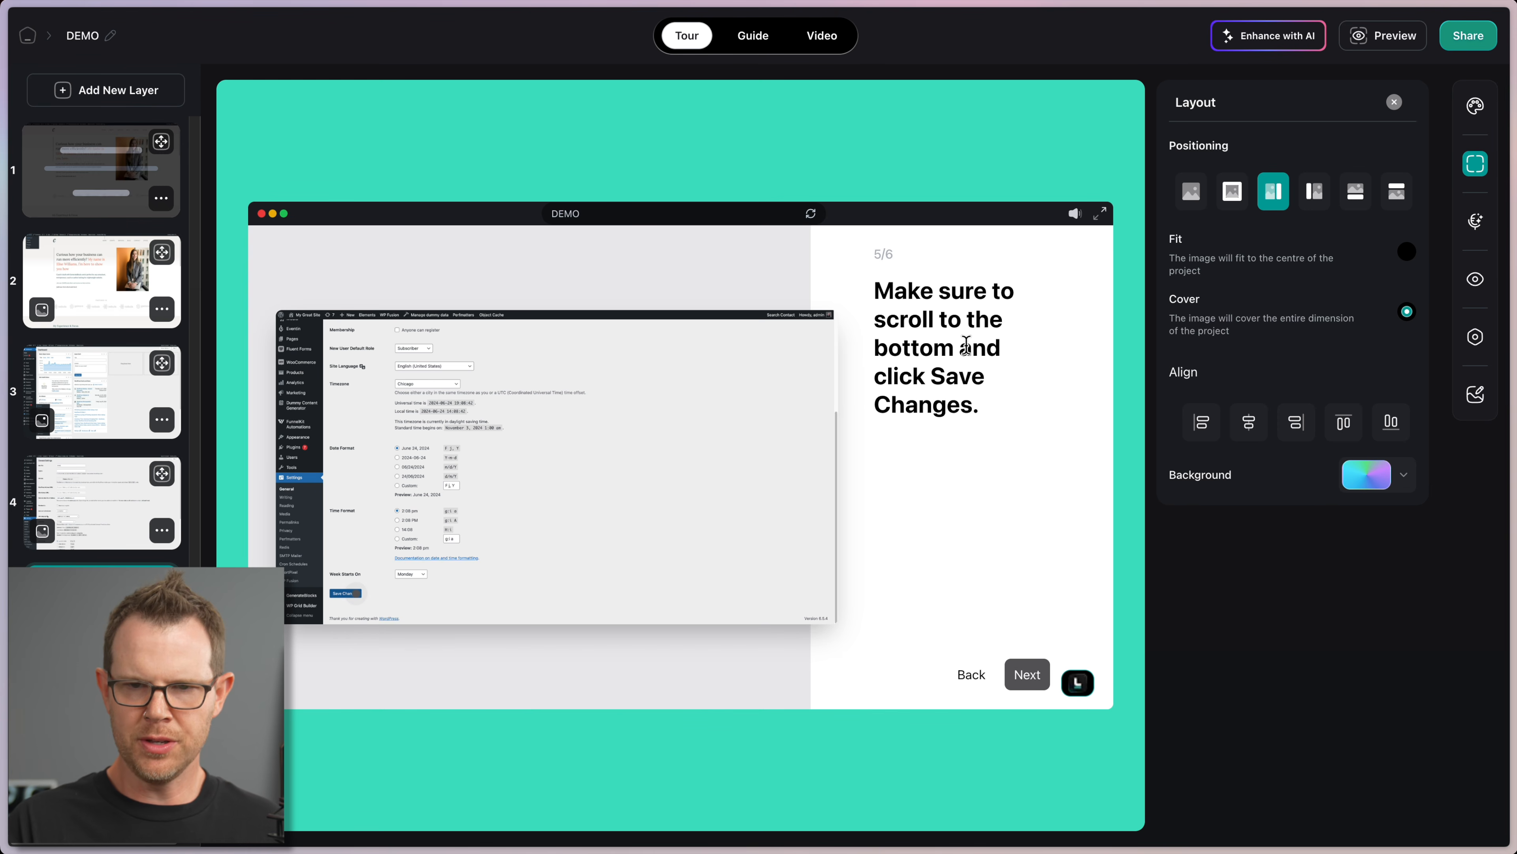
{"action": "left_click", "coordinate": [1315, 192]}
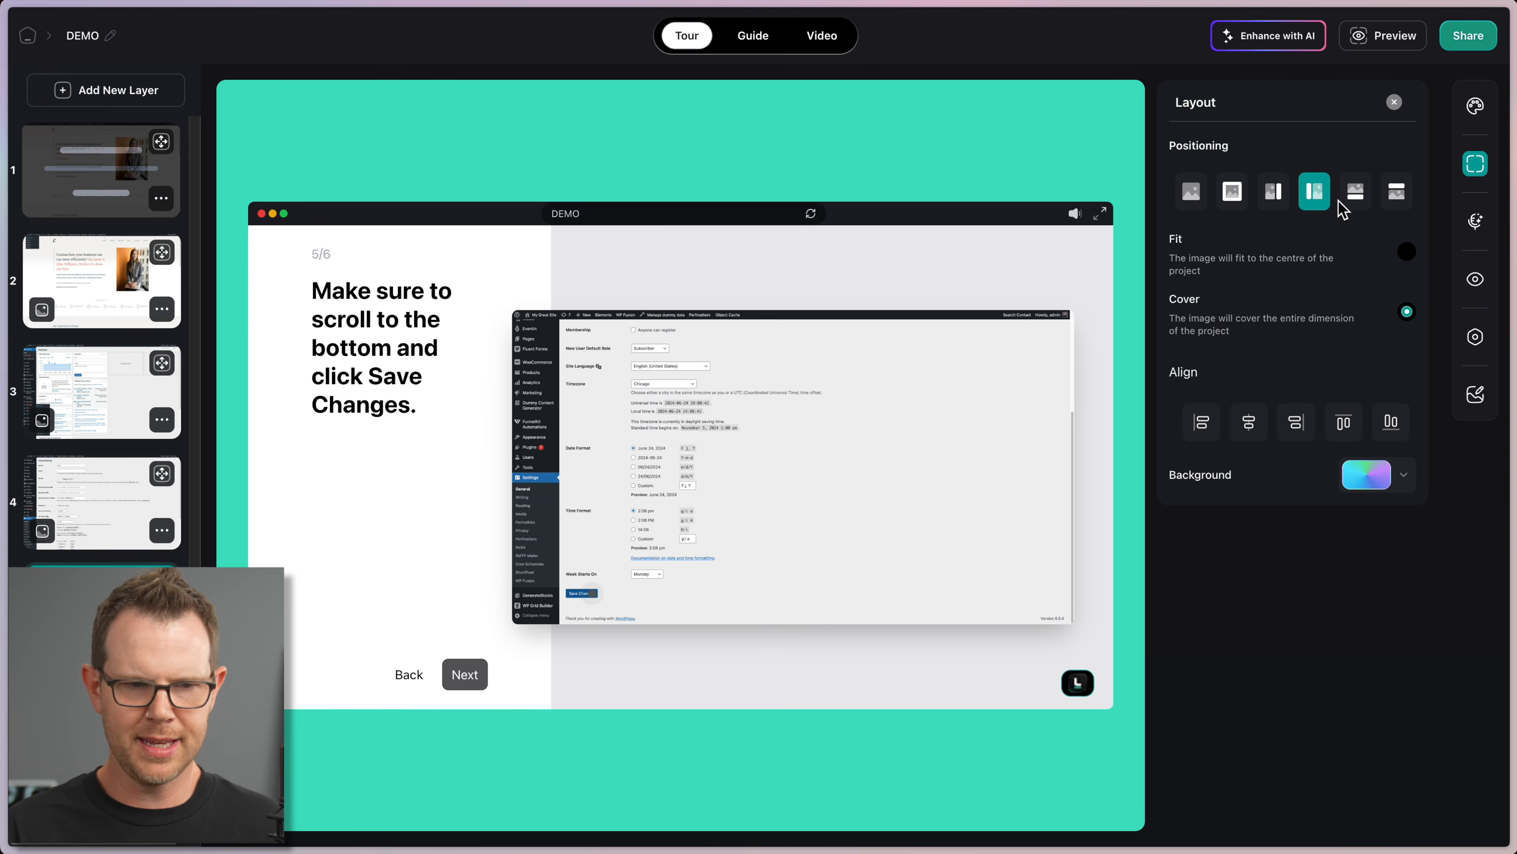
{"action": "left_click", "coordinate": [1364, 200]}
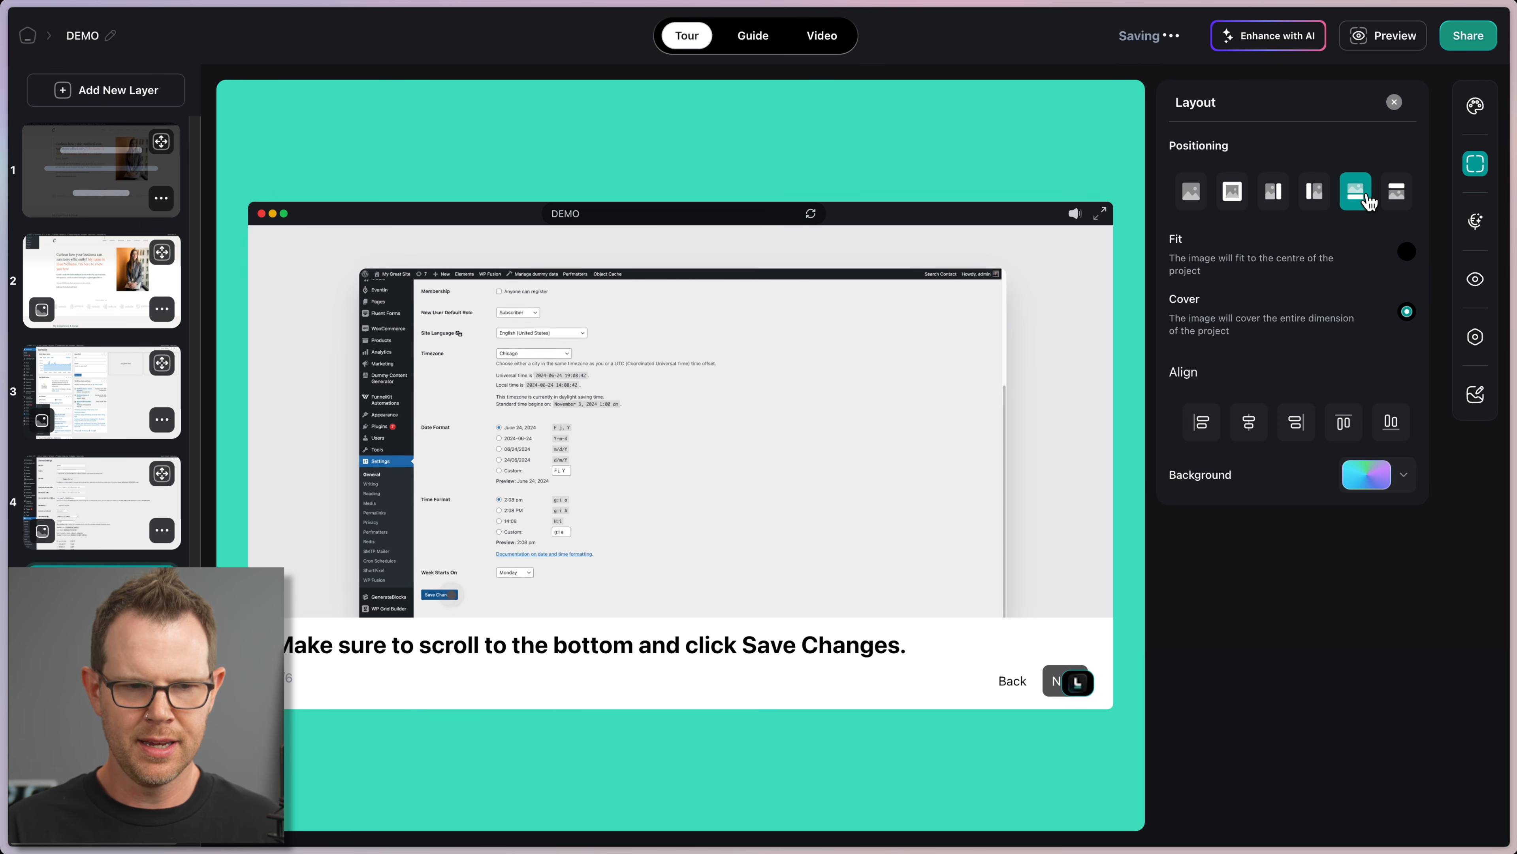
{"action": "left_click", "coordinate": [1398, 192]}
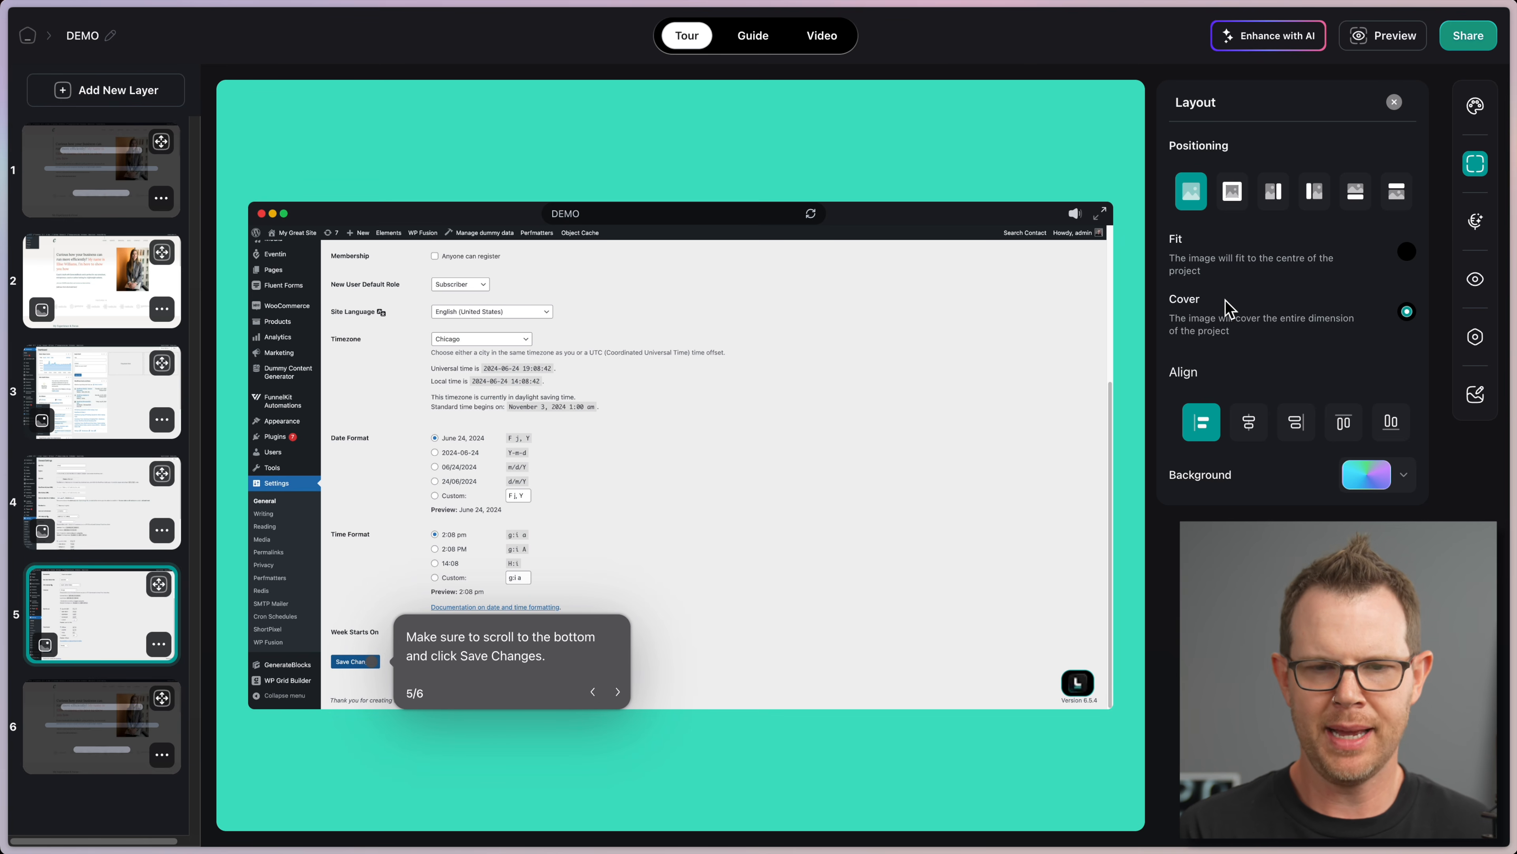
Step: Settle on Cover with a floating tooltip and align step 5's screenshot to the bottom
{"action": "left_click", "coordinate": [1407, 252]}
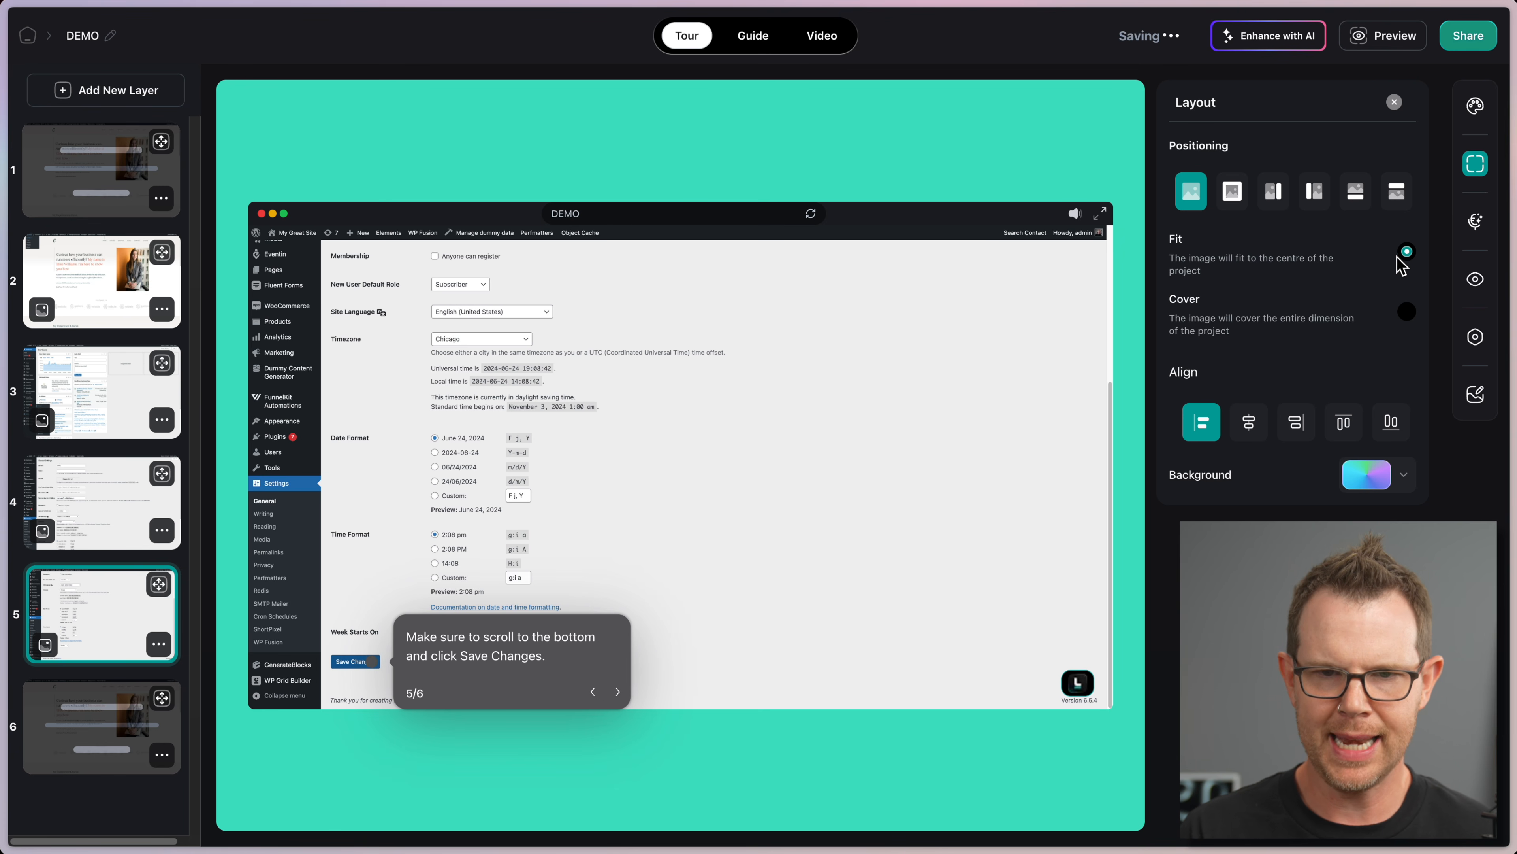
{"action": "left_click", "coordinate": [1407, 312]}
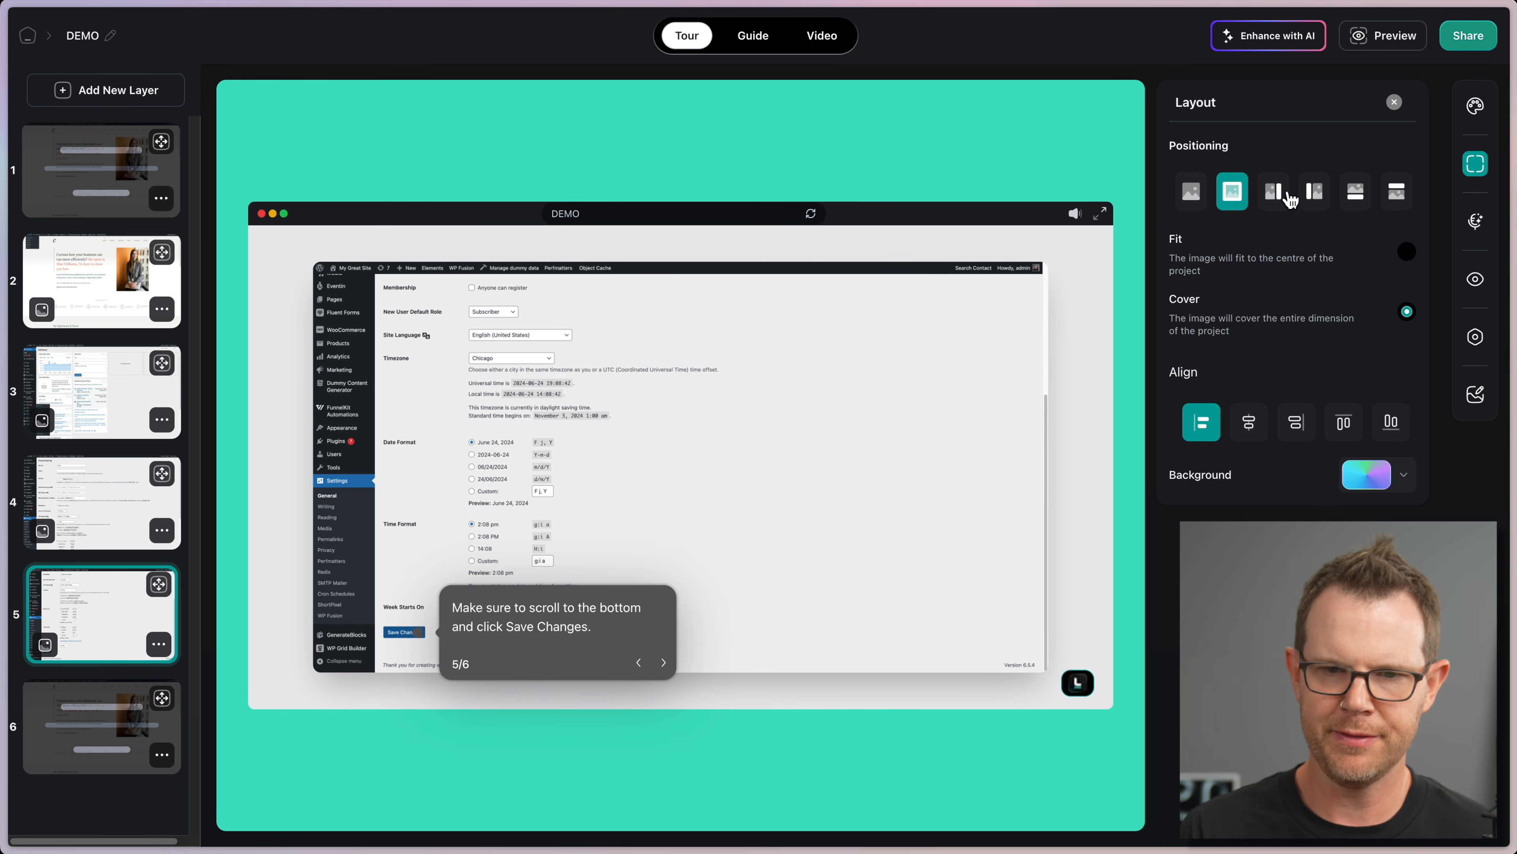
{"action": "left_click", "coordinate": [1274, 191]}
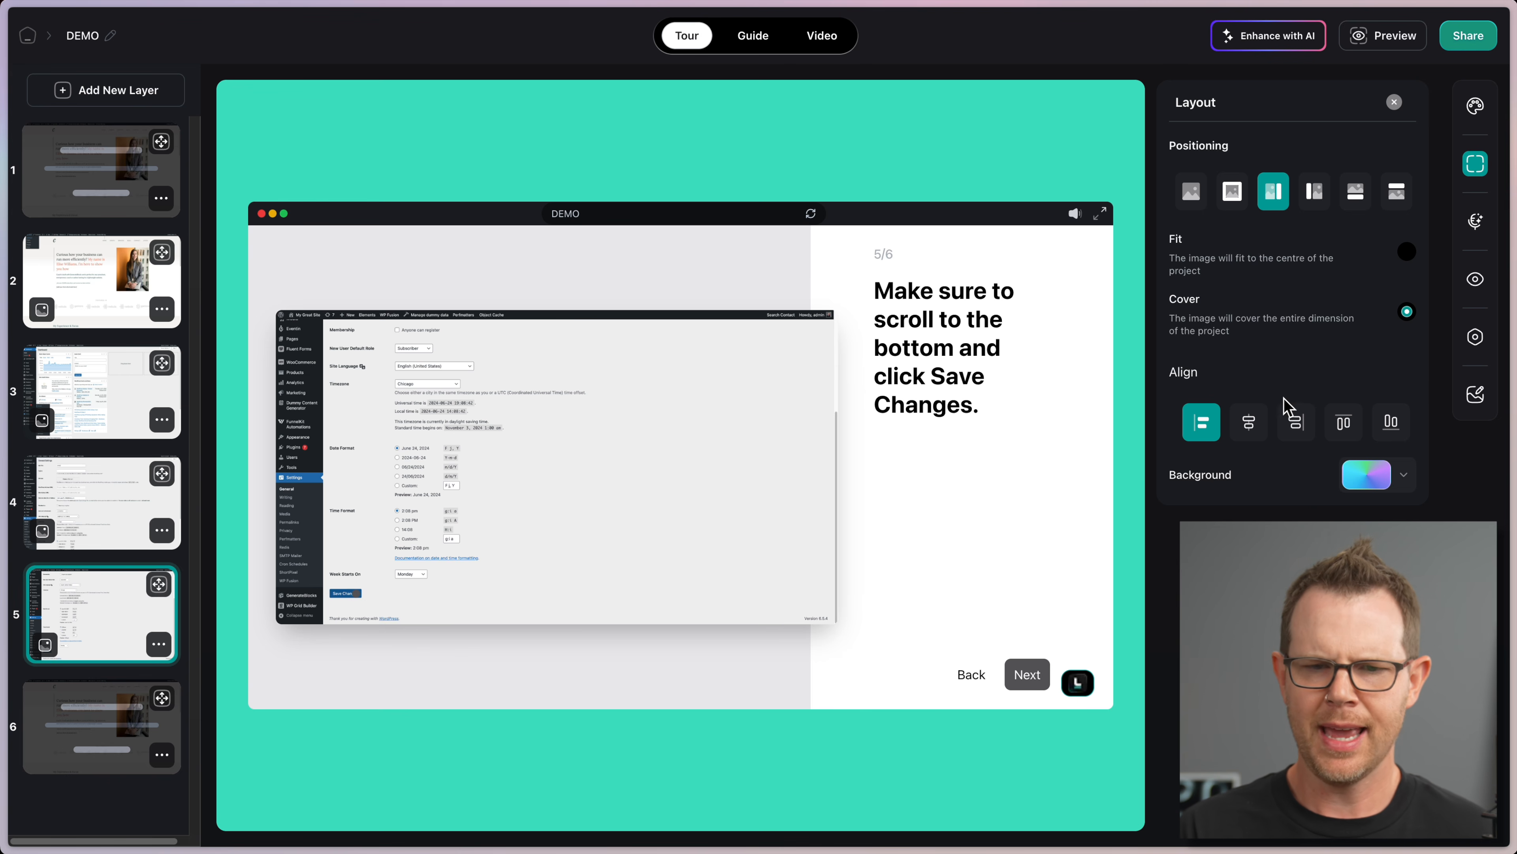
{"action": "left_click", "coordinate": [1248, 425]}
{"action": "left_click", "coordinate": [1192, 191]}
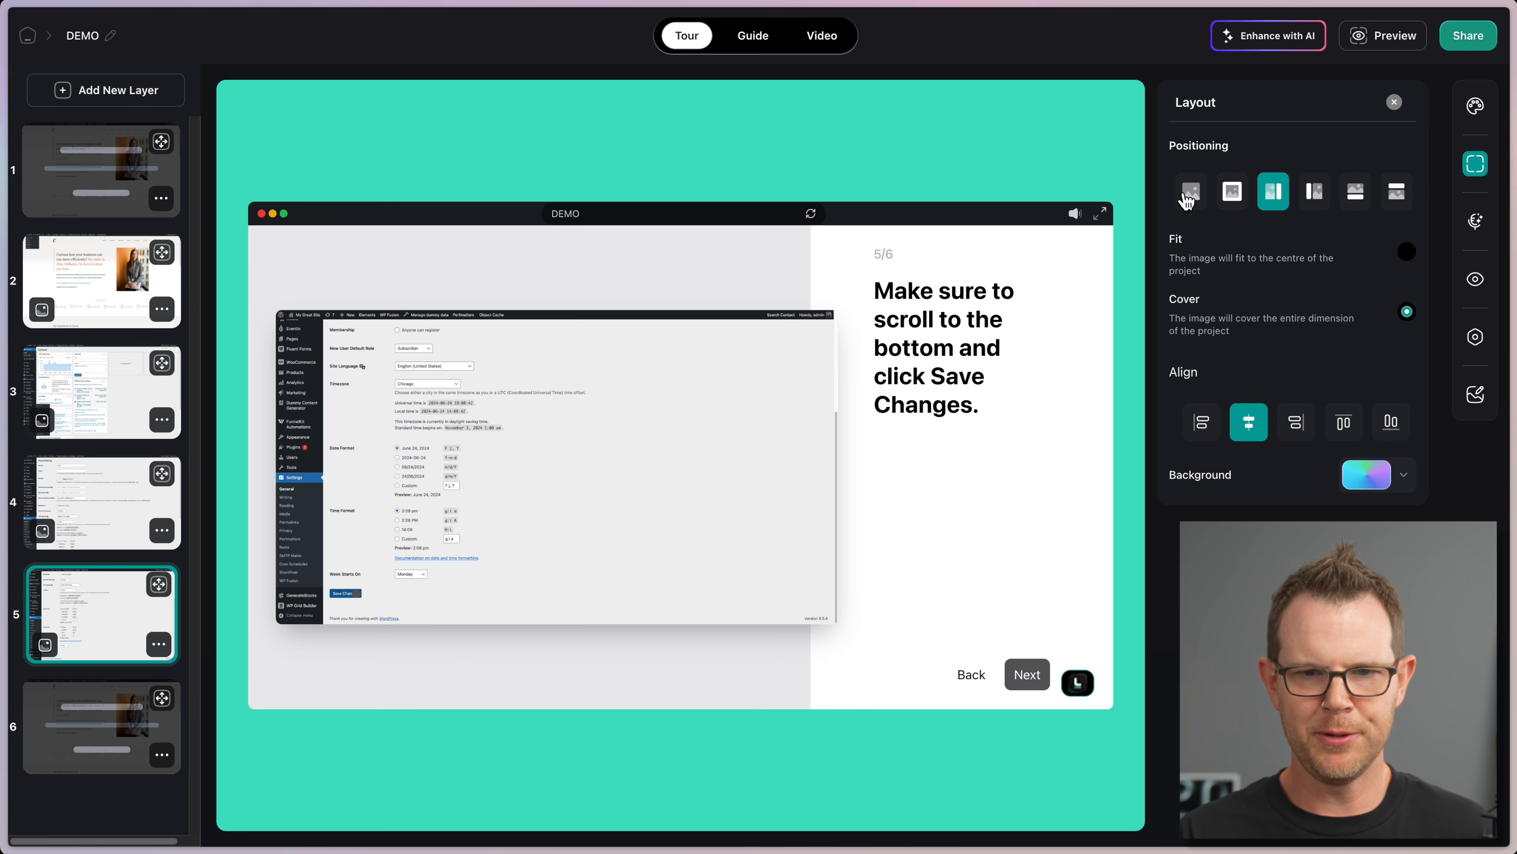
{"action": "left_click", "coordinate": [1311, 428]}
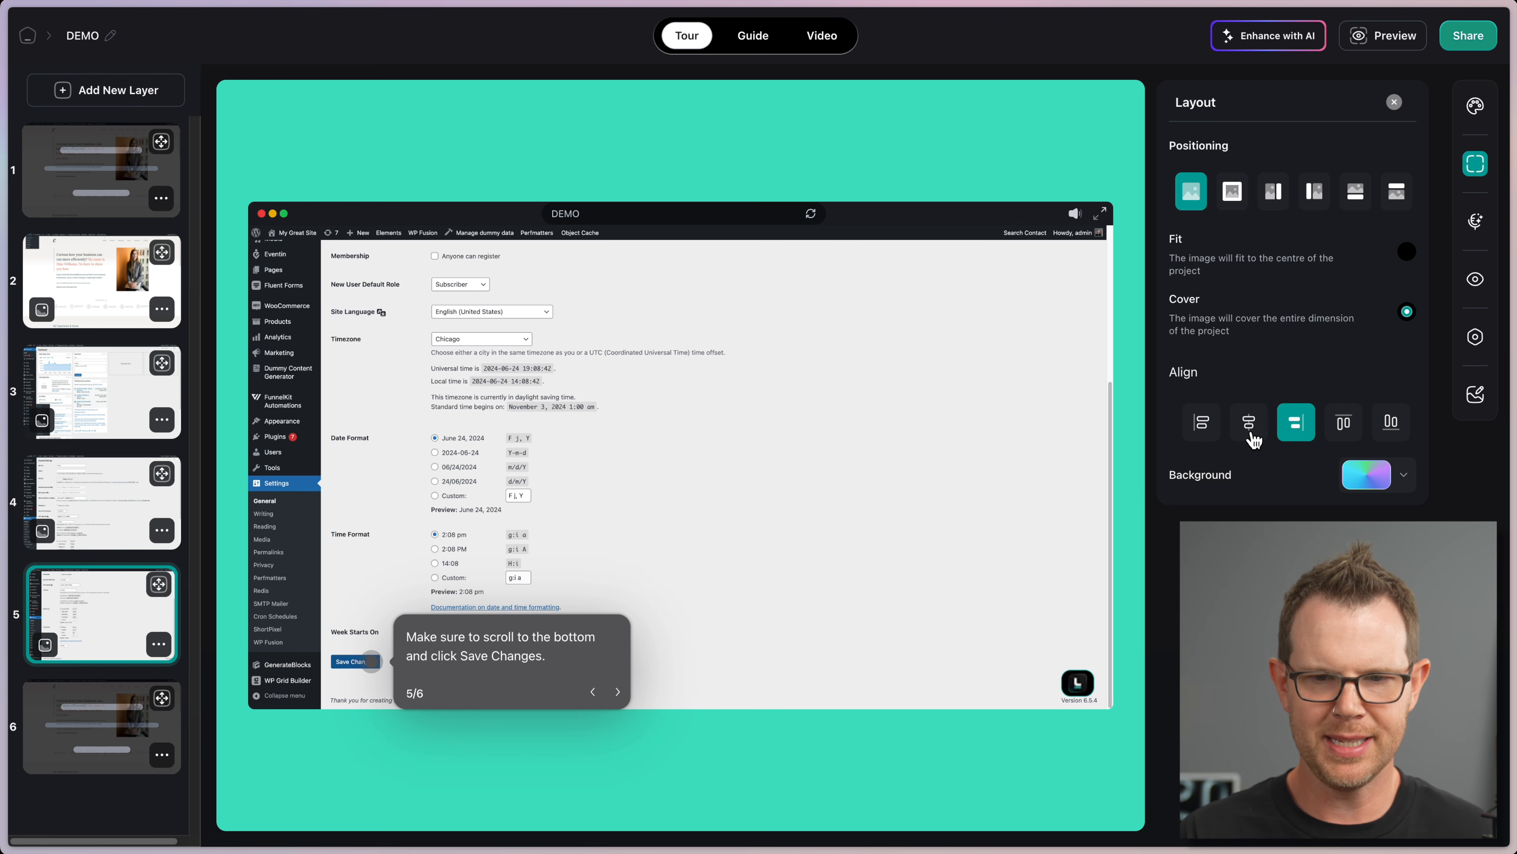
{"action": "left_click", "coordinate": [1208, 427]}
{"action": "left_click", "coordinate": [1345, 426]}
{"action": "left_click", "coordinate": [1390, 425]}
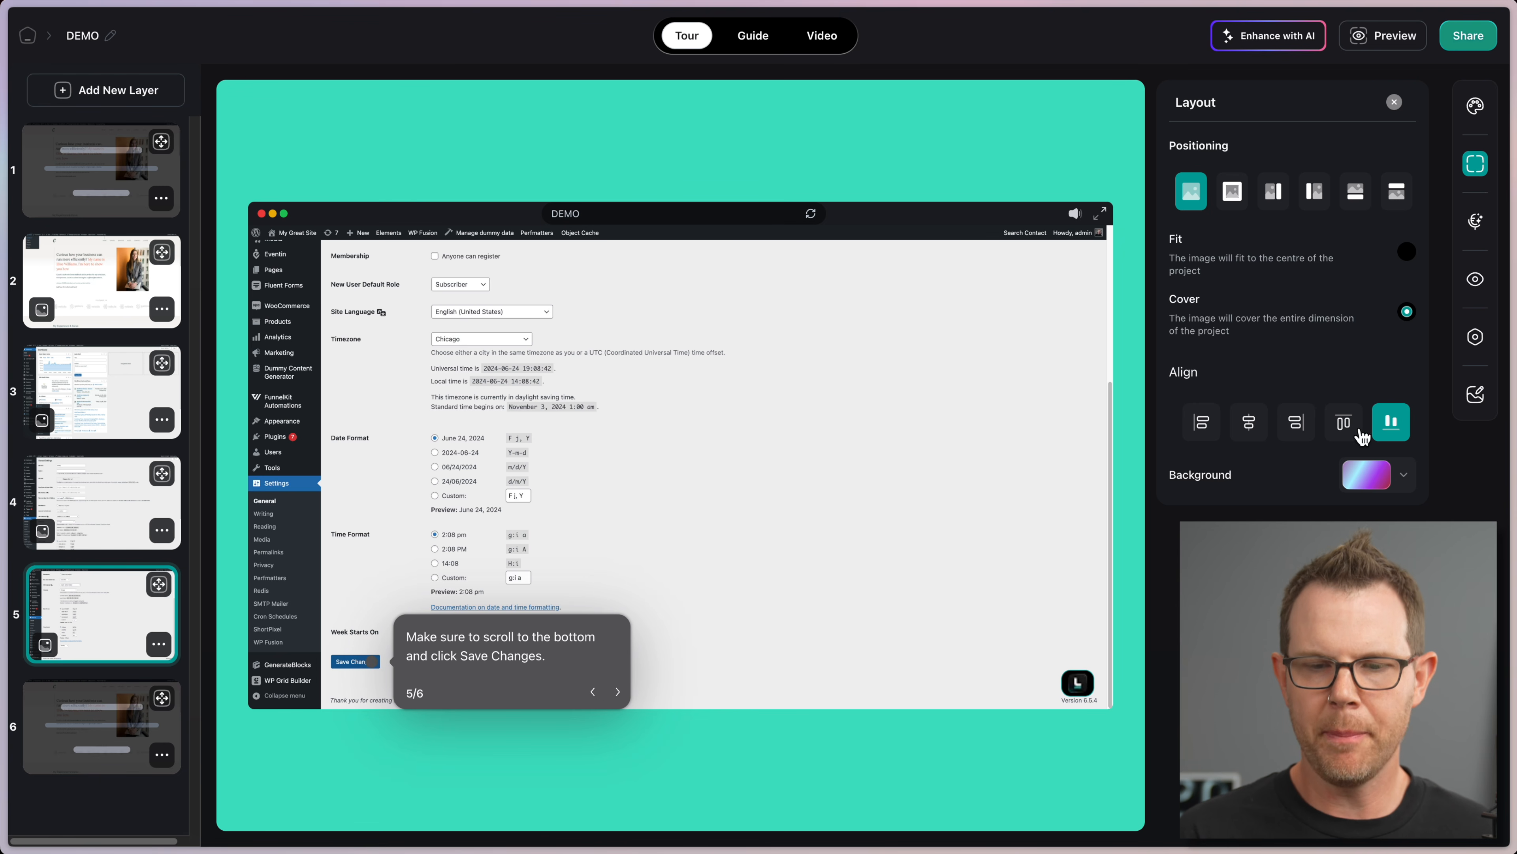
Step: Apply the yellow-pink gradient preset and split text-right layout to step 5, then open step 2
{"action": "left_click", "coordinate": [1376, 478]}
{"action": "left_click", "coordinate": [1370, 388]}
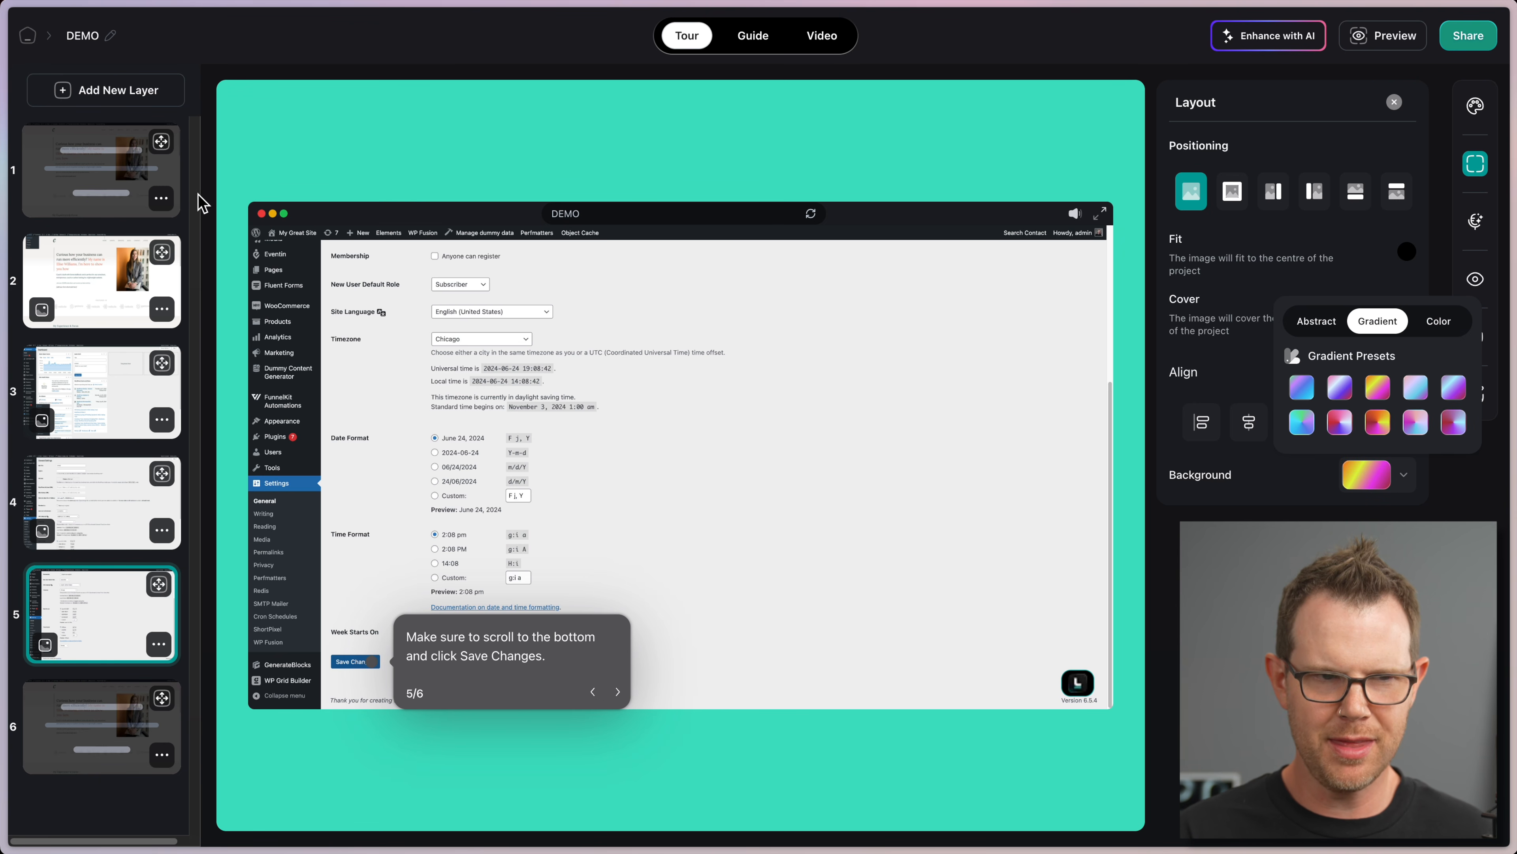
{"action": "left_click", "coordinate": [1231, 206]}
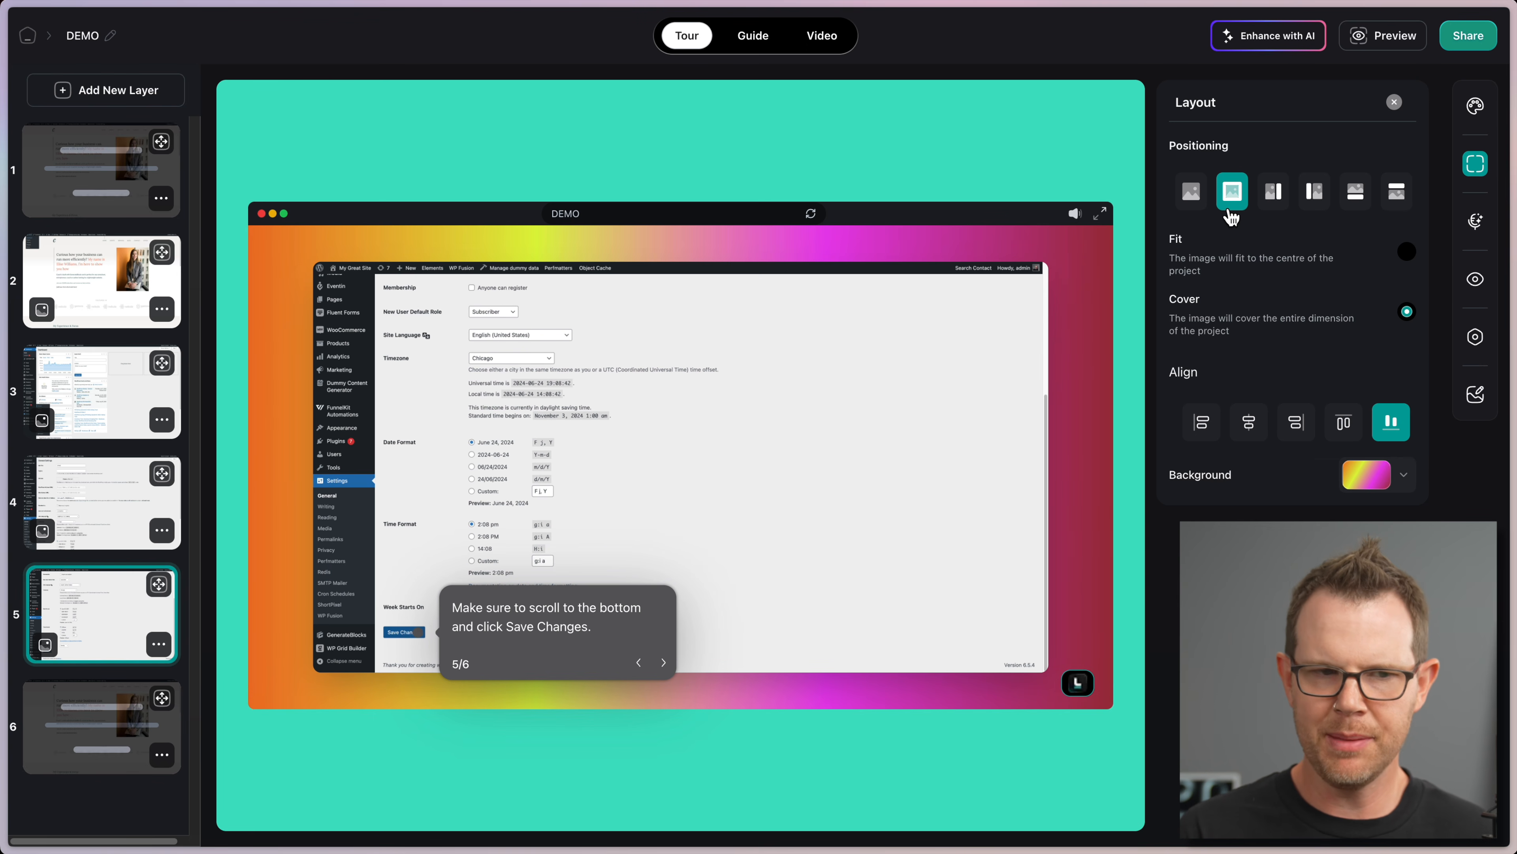
{"action": "left_click", "coordinate": [1273, 193]}
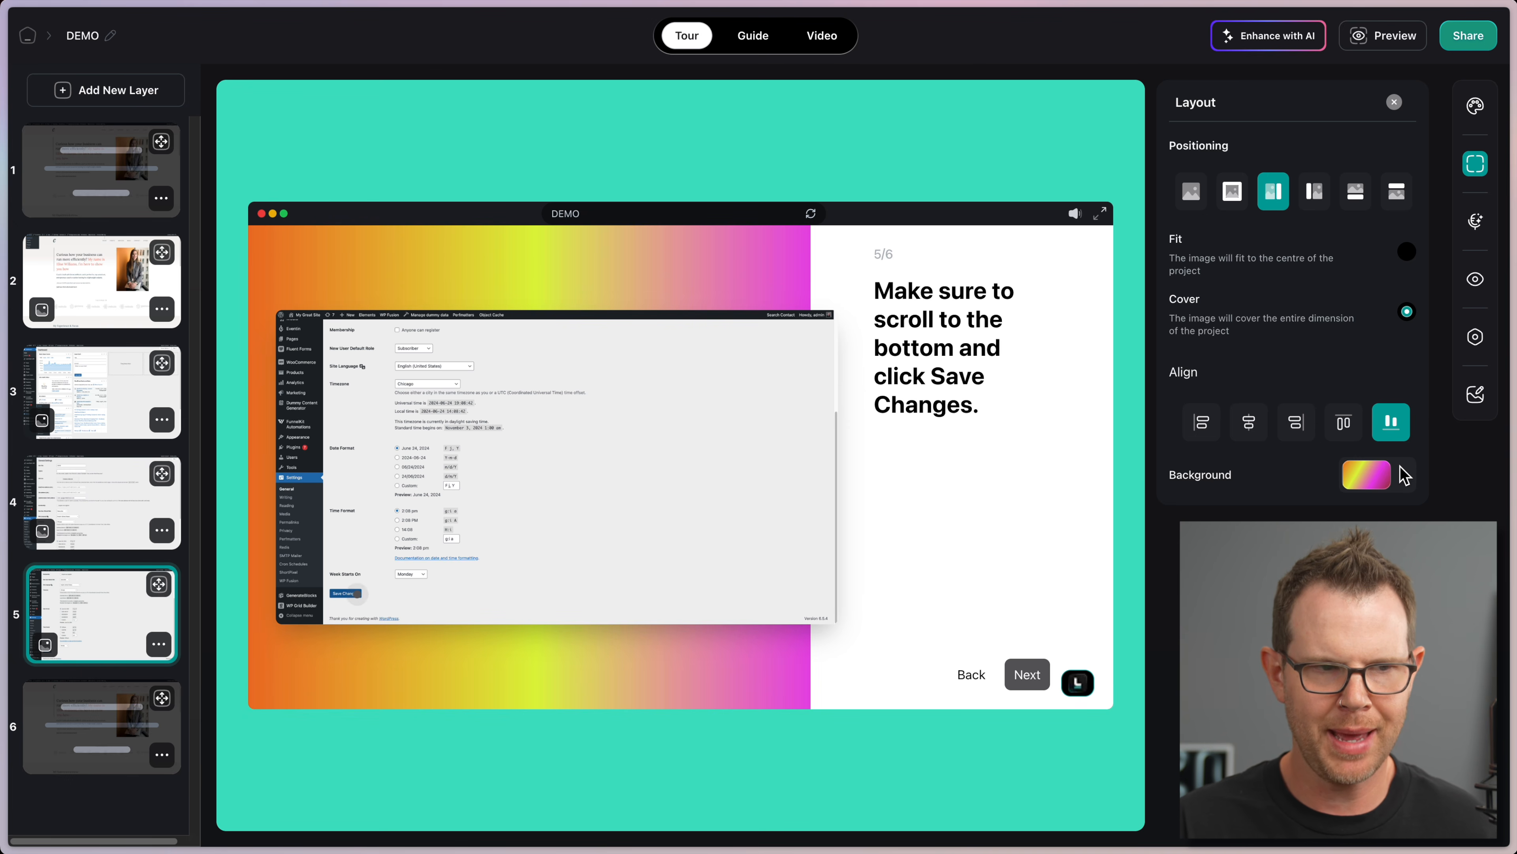
{"action": "left_click", "coordinate": [94, 270]}
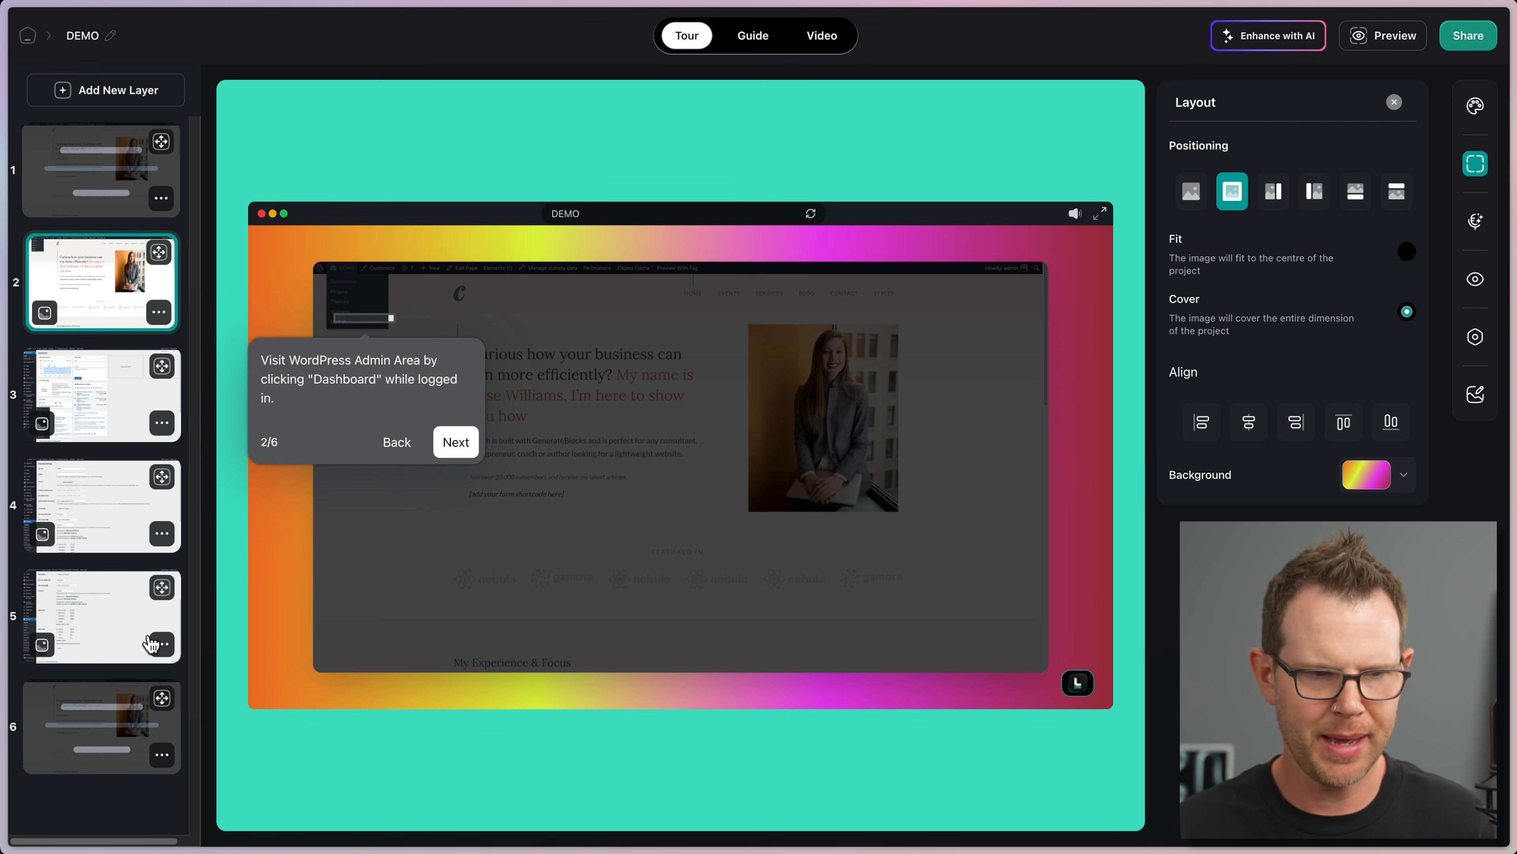
Step: Set step 3 to image top, text bottom, compare it with step 2, then open step 4
{"action": "left_click", "coordinate": [93, 633]}
{"action": "left_click", "coordinate": [97, 403]}
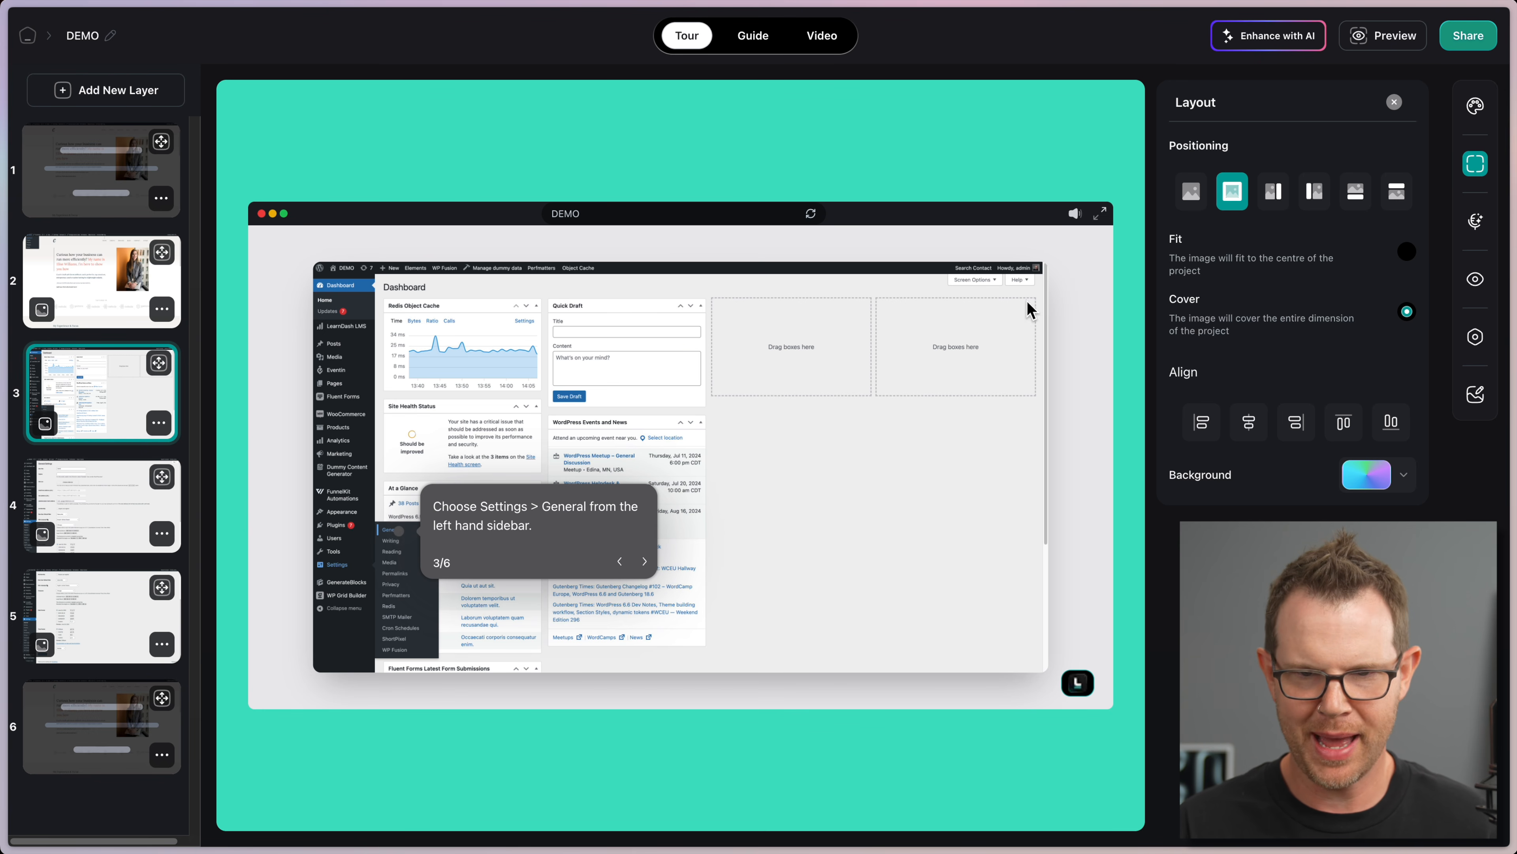
{"action": "left_click", "coordinate": [1355, 191]}
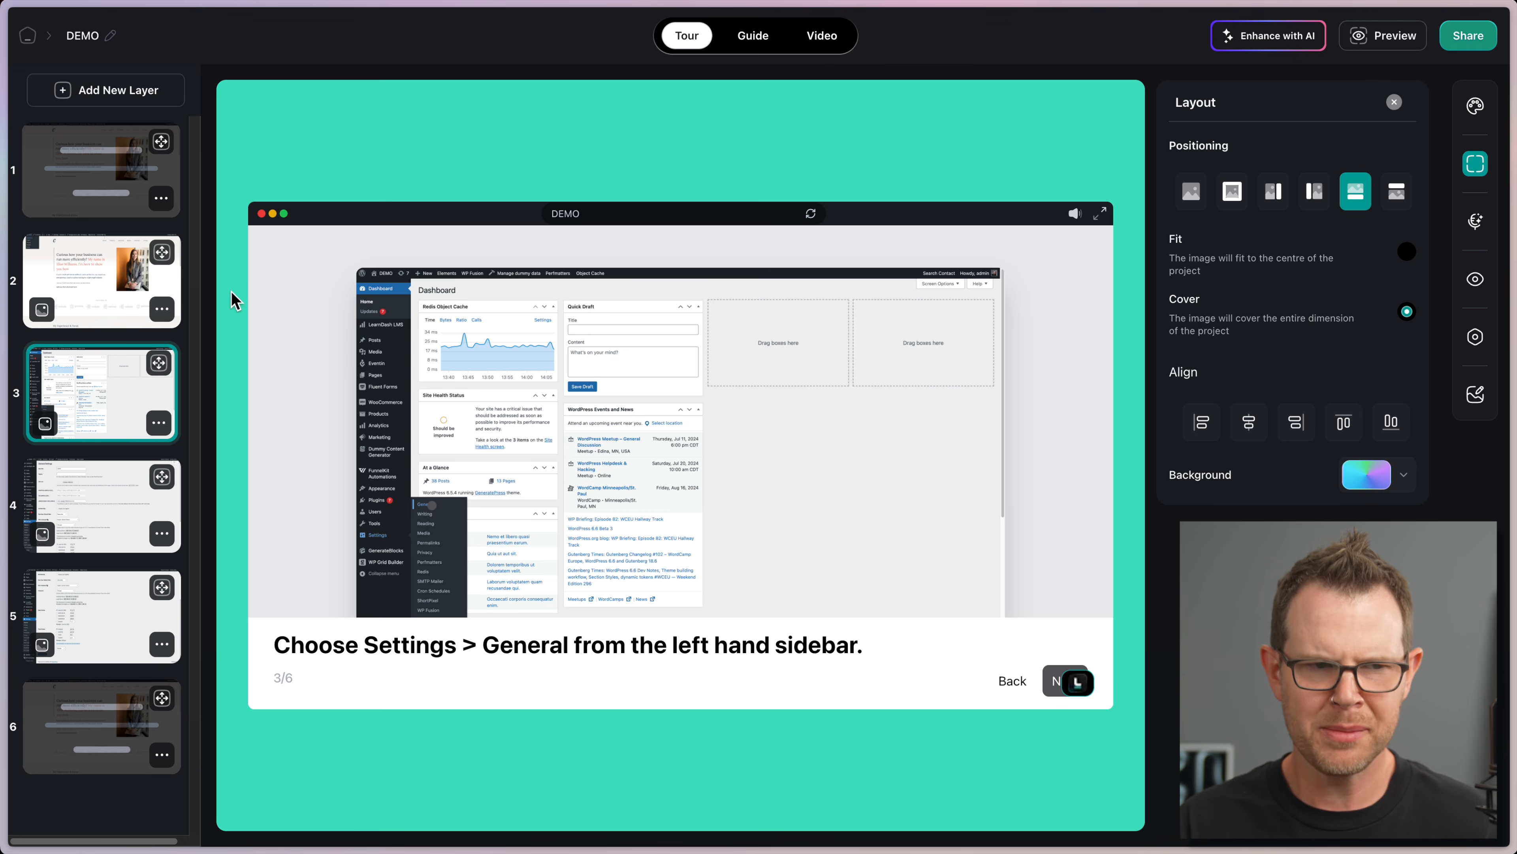
{"action": "left_click", "coordinate": [113, 269]}
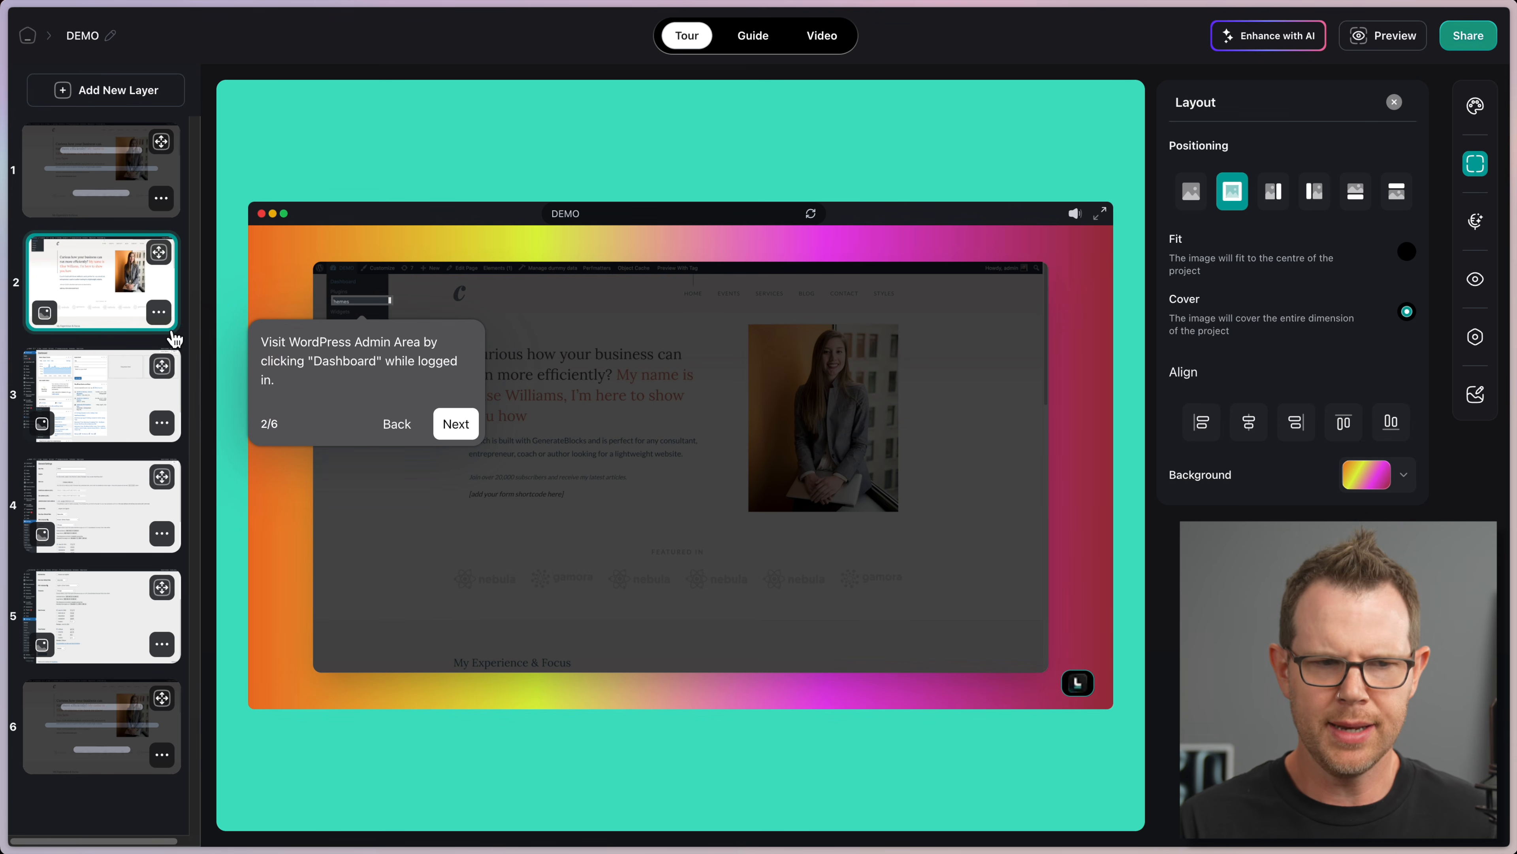
{"action": "left_click", "coordinate": [123, 392]}
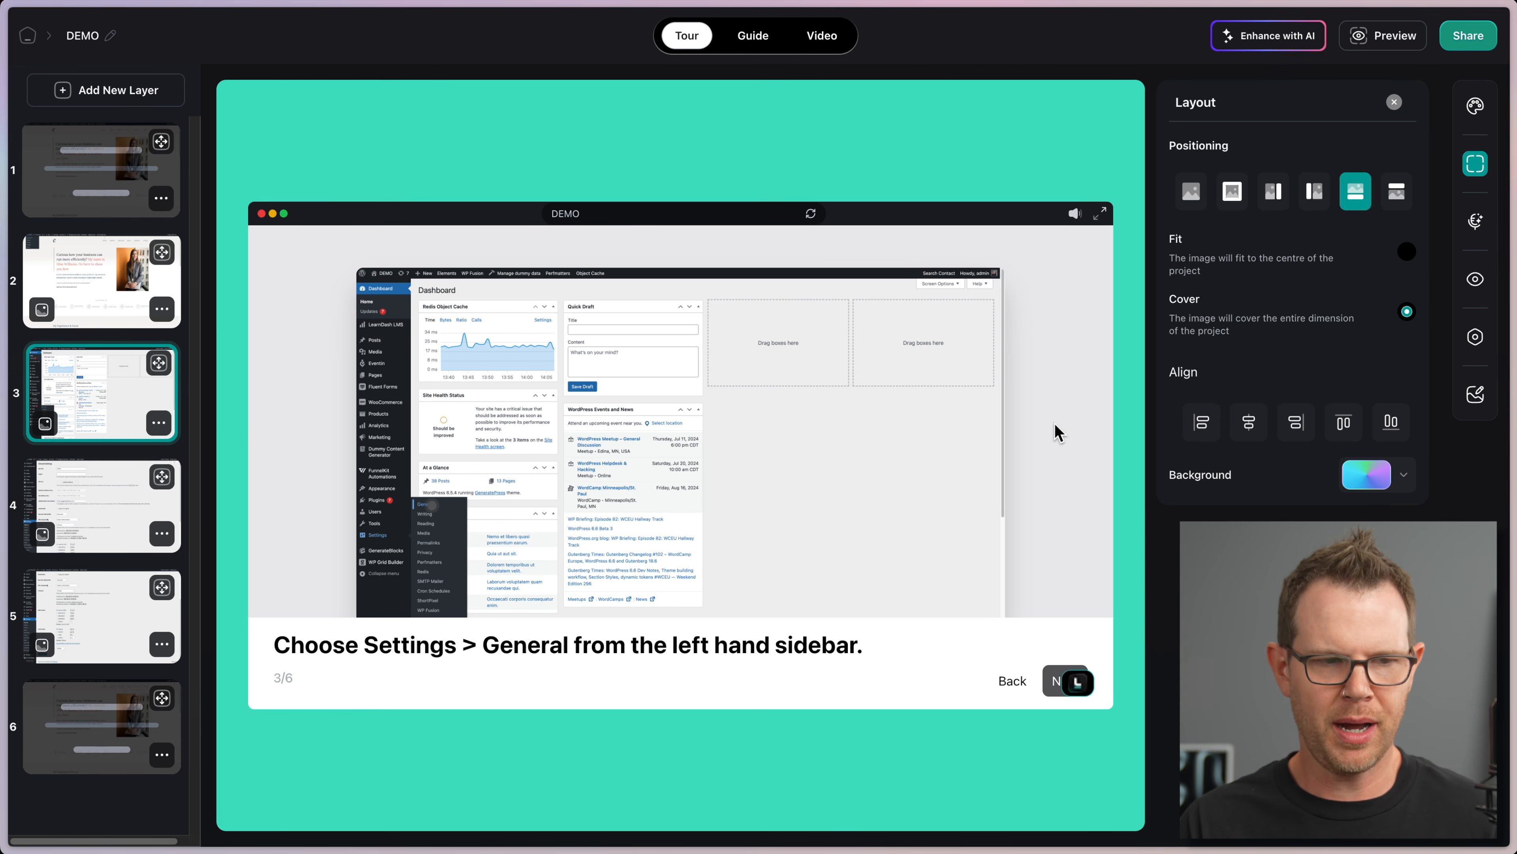
{"action": "left_click", "coordinate": [94, 502]}
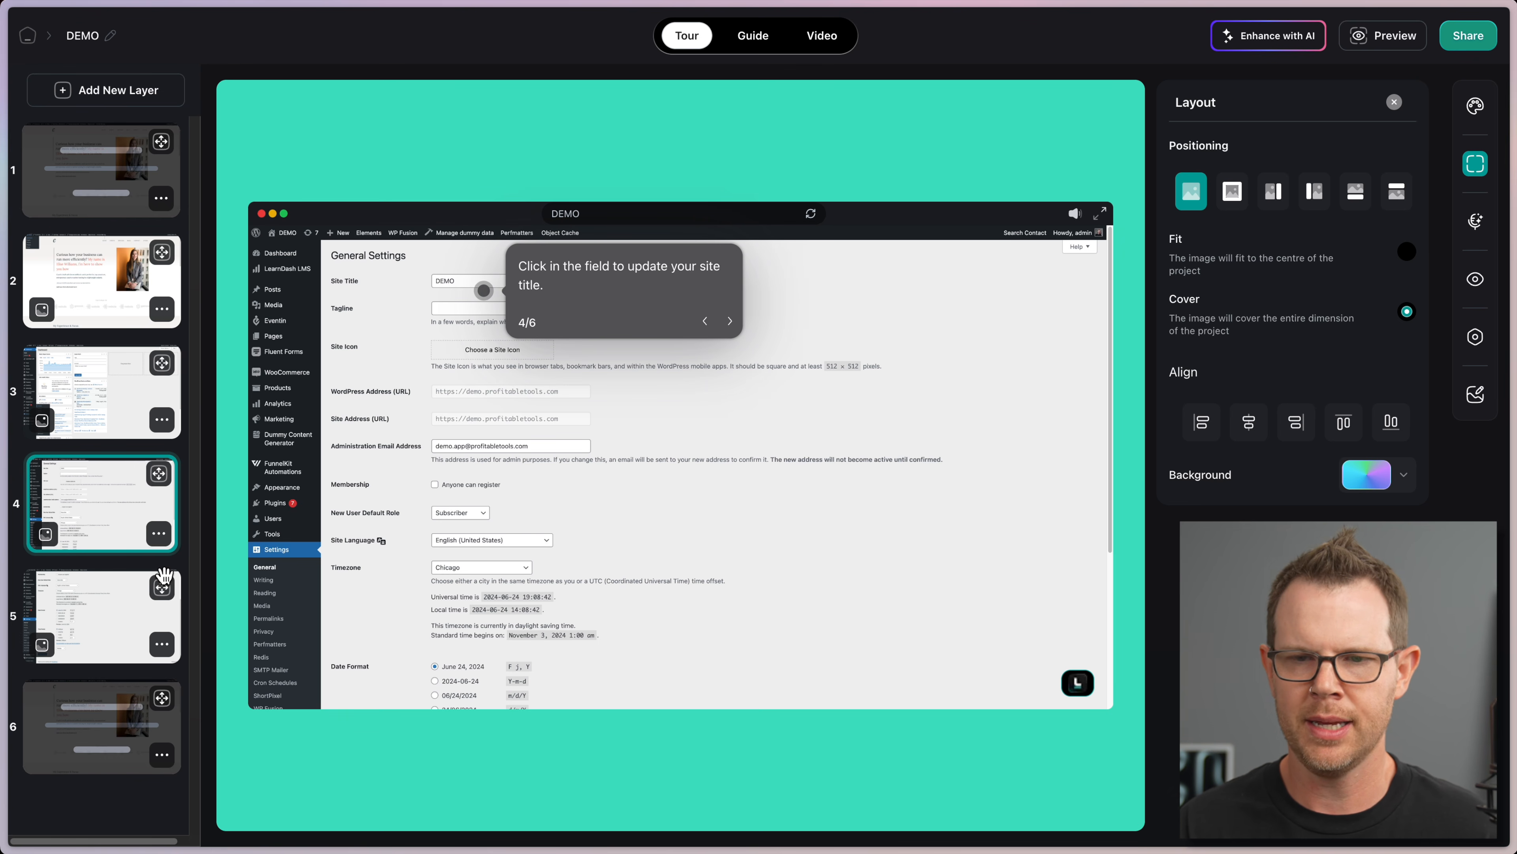
Step: Open step 4's AI Voiceover panel with the Daisy voice, and toggle Hide Slide off and on
{"action": "left_click", "coordinate": [1476, 221]}
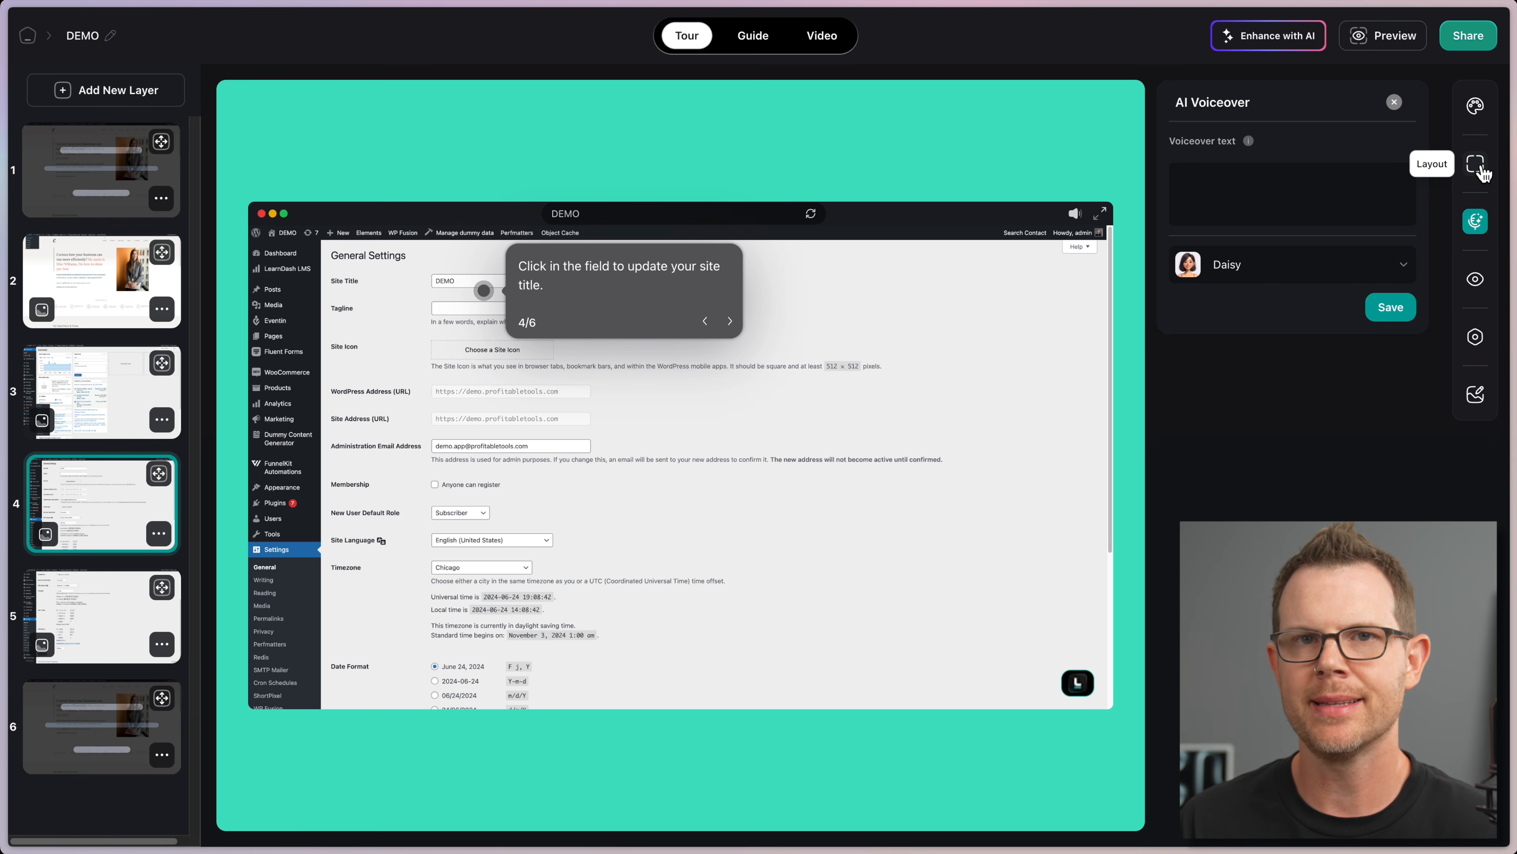
{"action": "left_click", "coordinate": [1482, 165]}
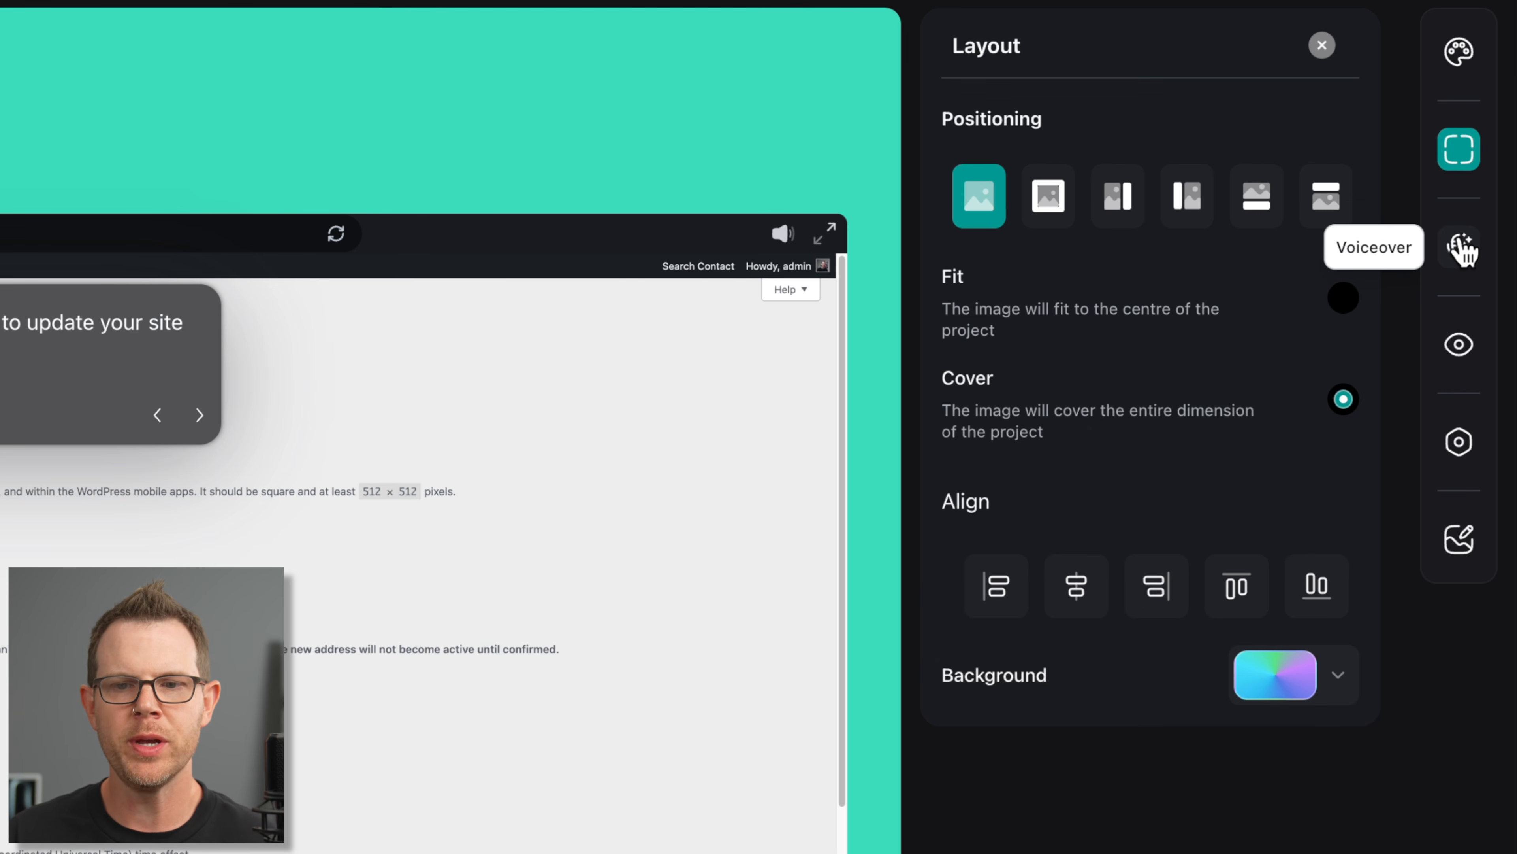
{"action": "left_click", "coordinate": [1476, 222]}
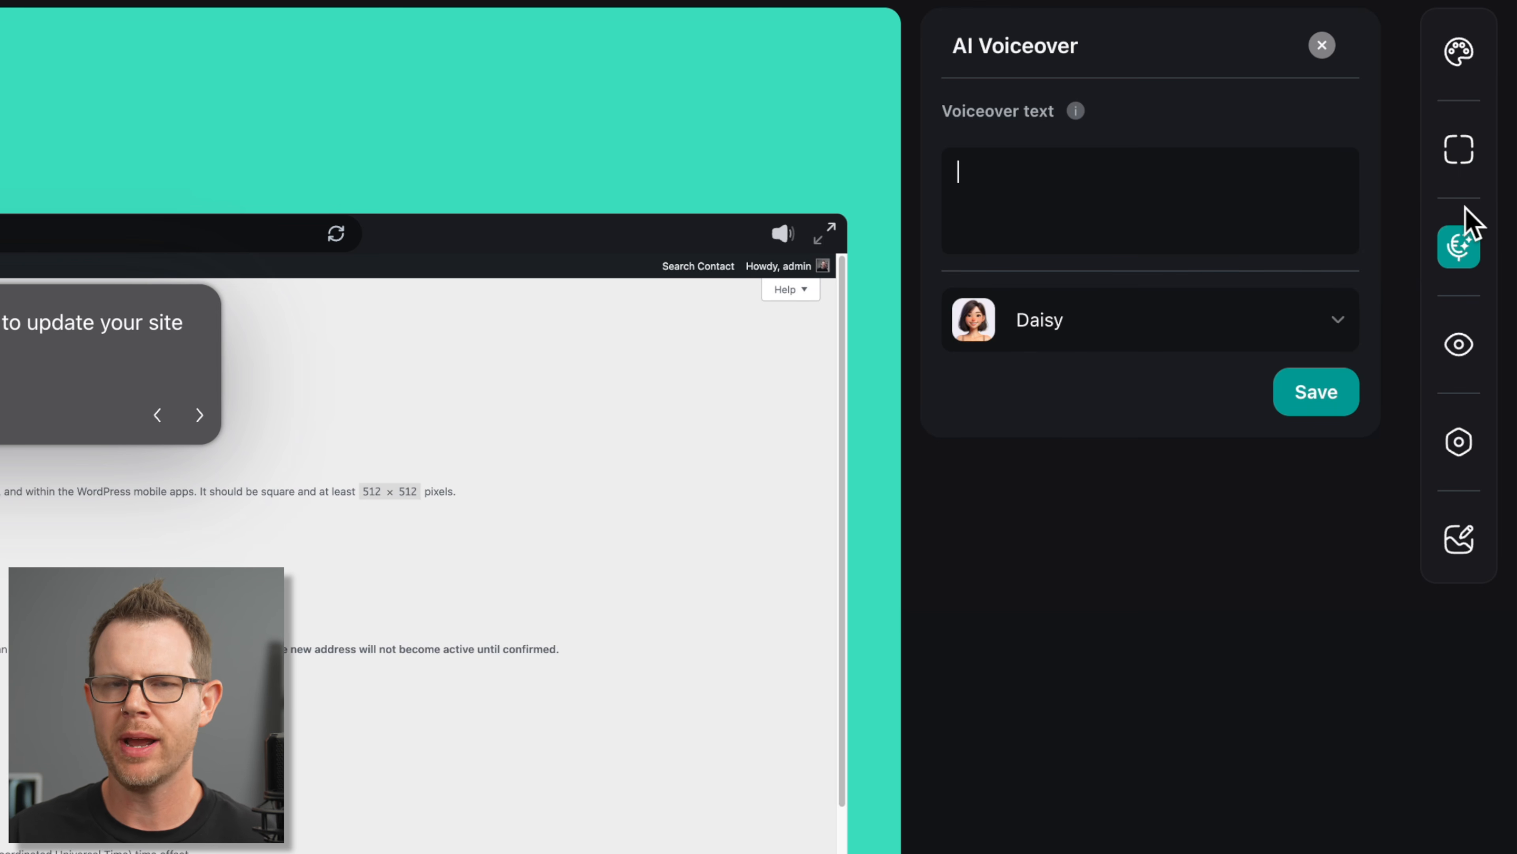
{"action": "left_click", "coordinate": [1076, 333]}
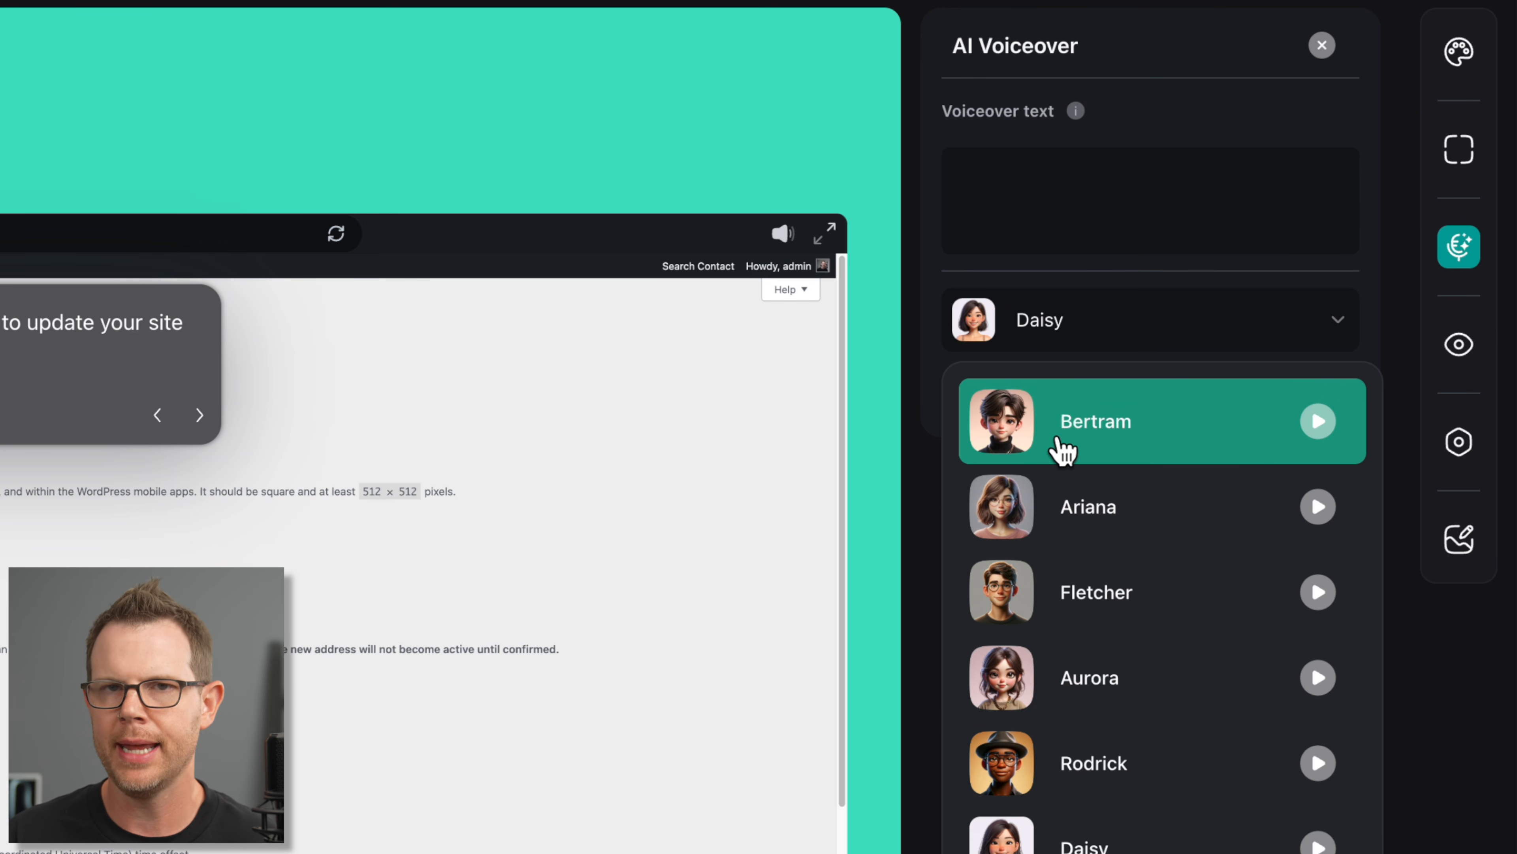
{"action": "key", "text": "Escape"}
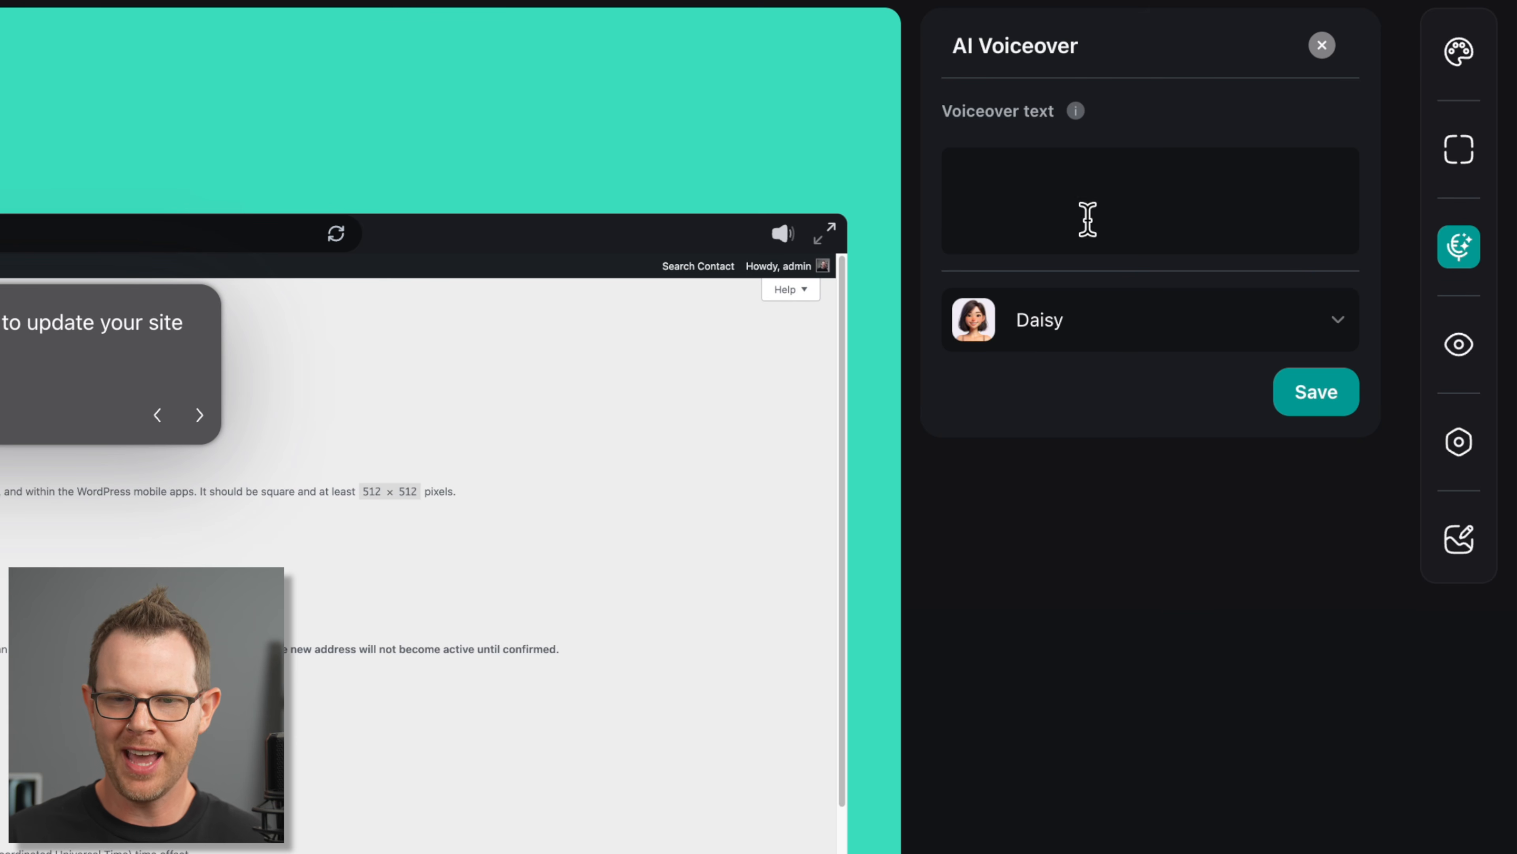
{"action": "left_click", "coordinate": [1106, 193]}
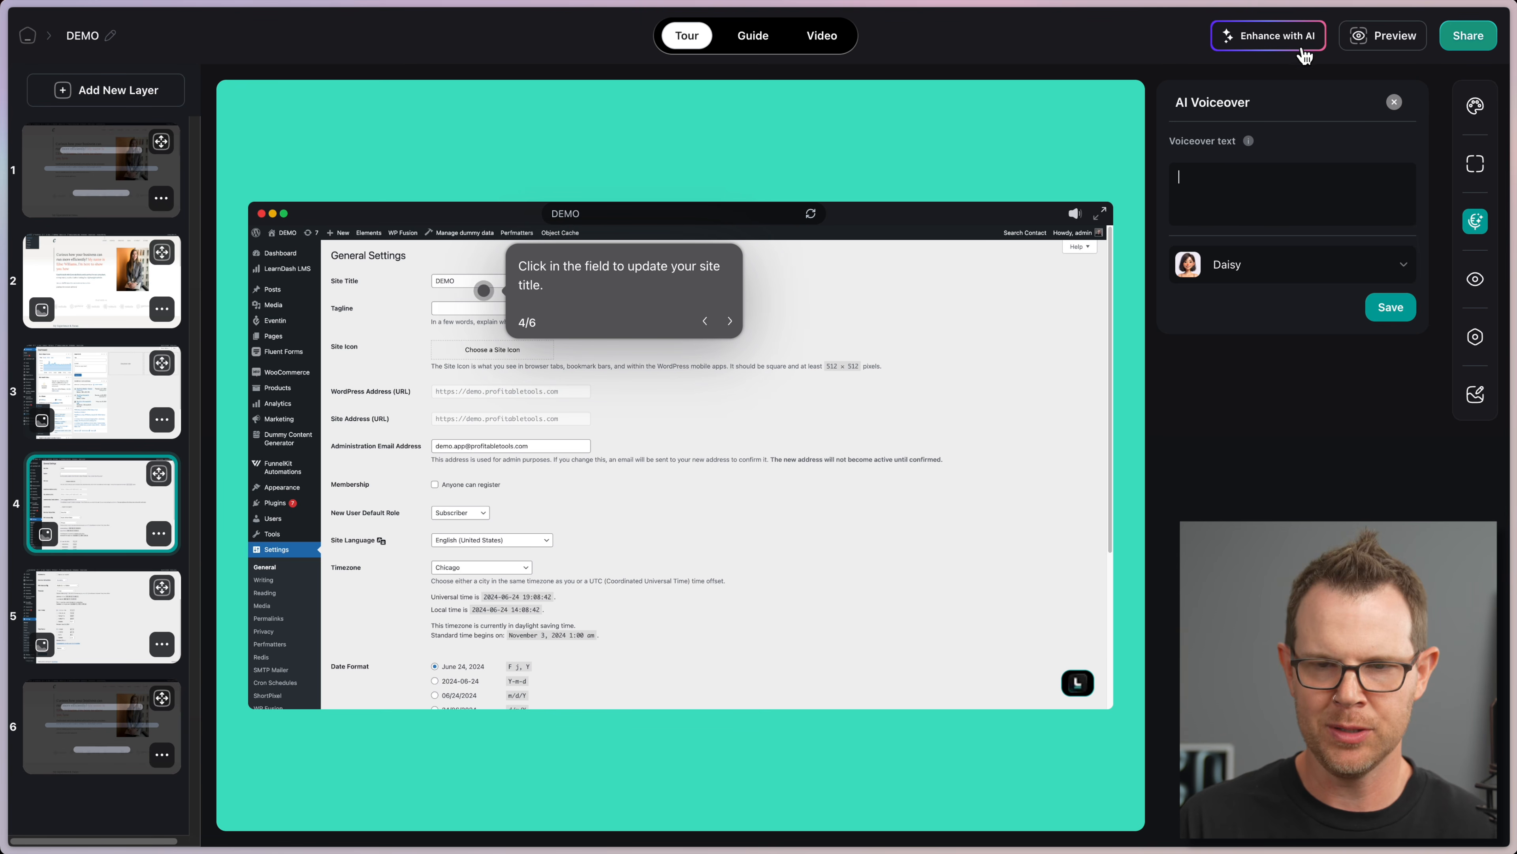
{"action": "left_click", "coordinate": [1477, 280]}
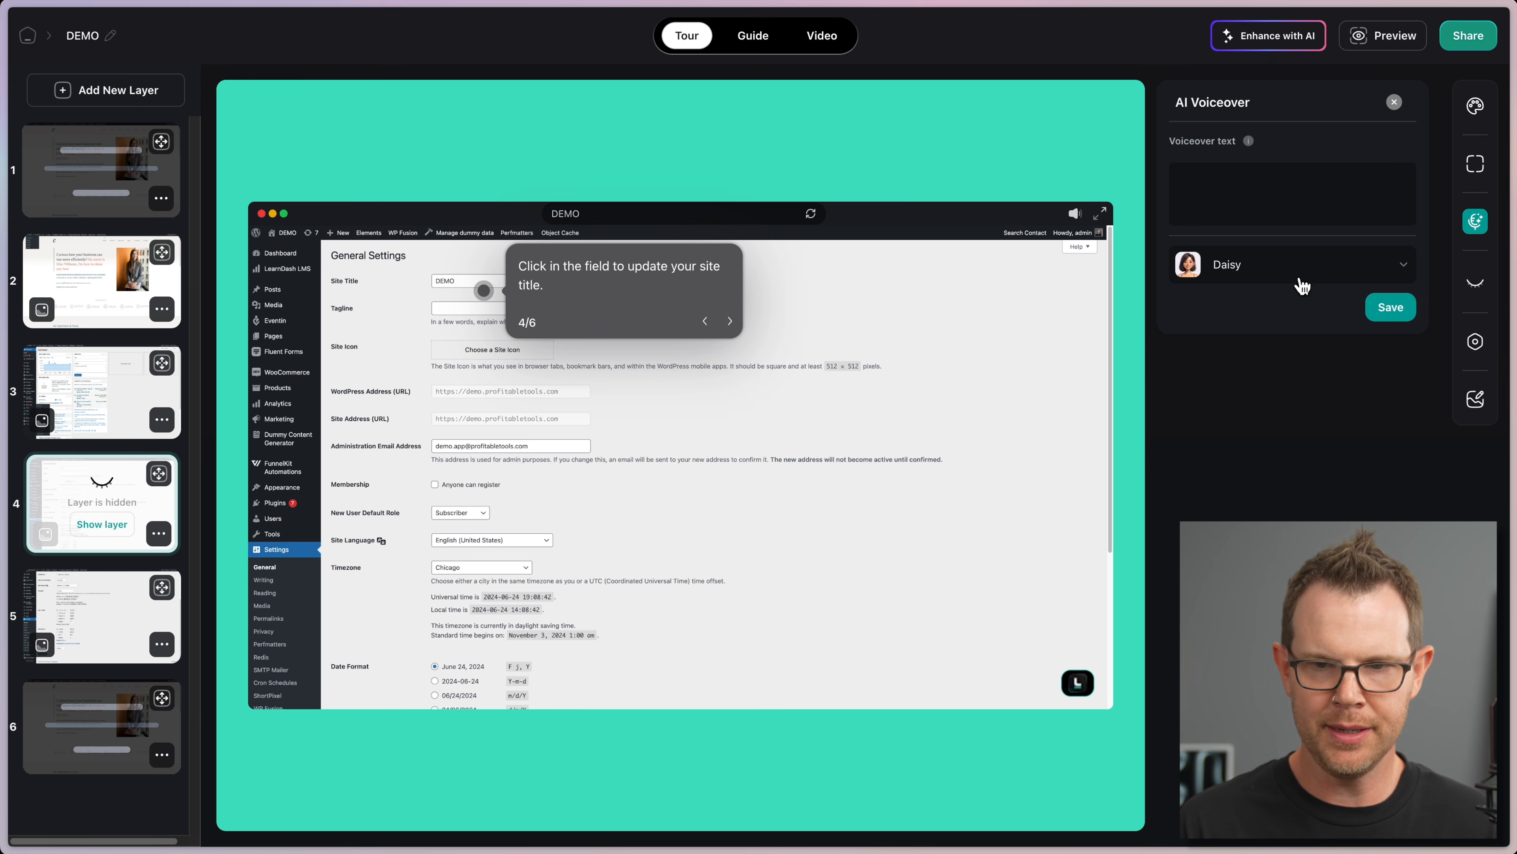
{"action": "left_click", "coordinate": [1477, 282]}
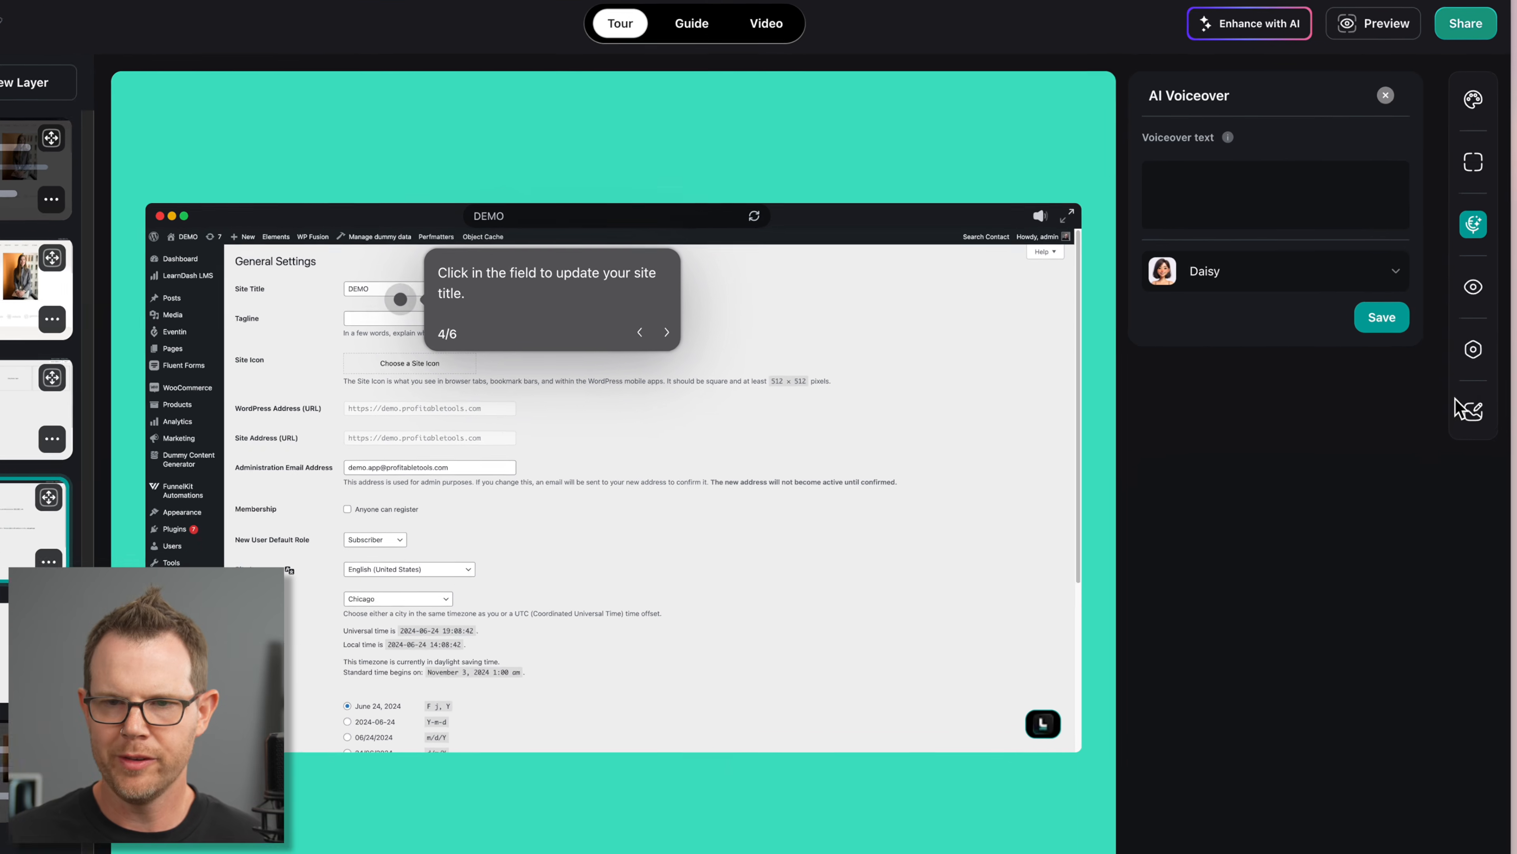
Step: Compare abstract and gradient presets, then apply the pastel pink-blue-magenta gradient as the tour background
{"action": "left_click", "coordinate": [1458, 445]}
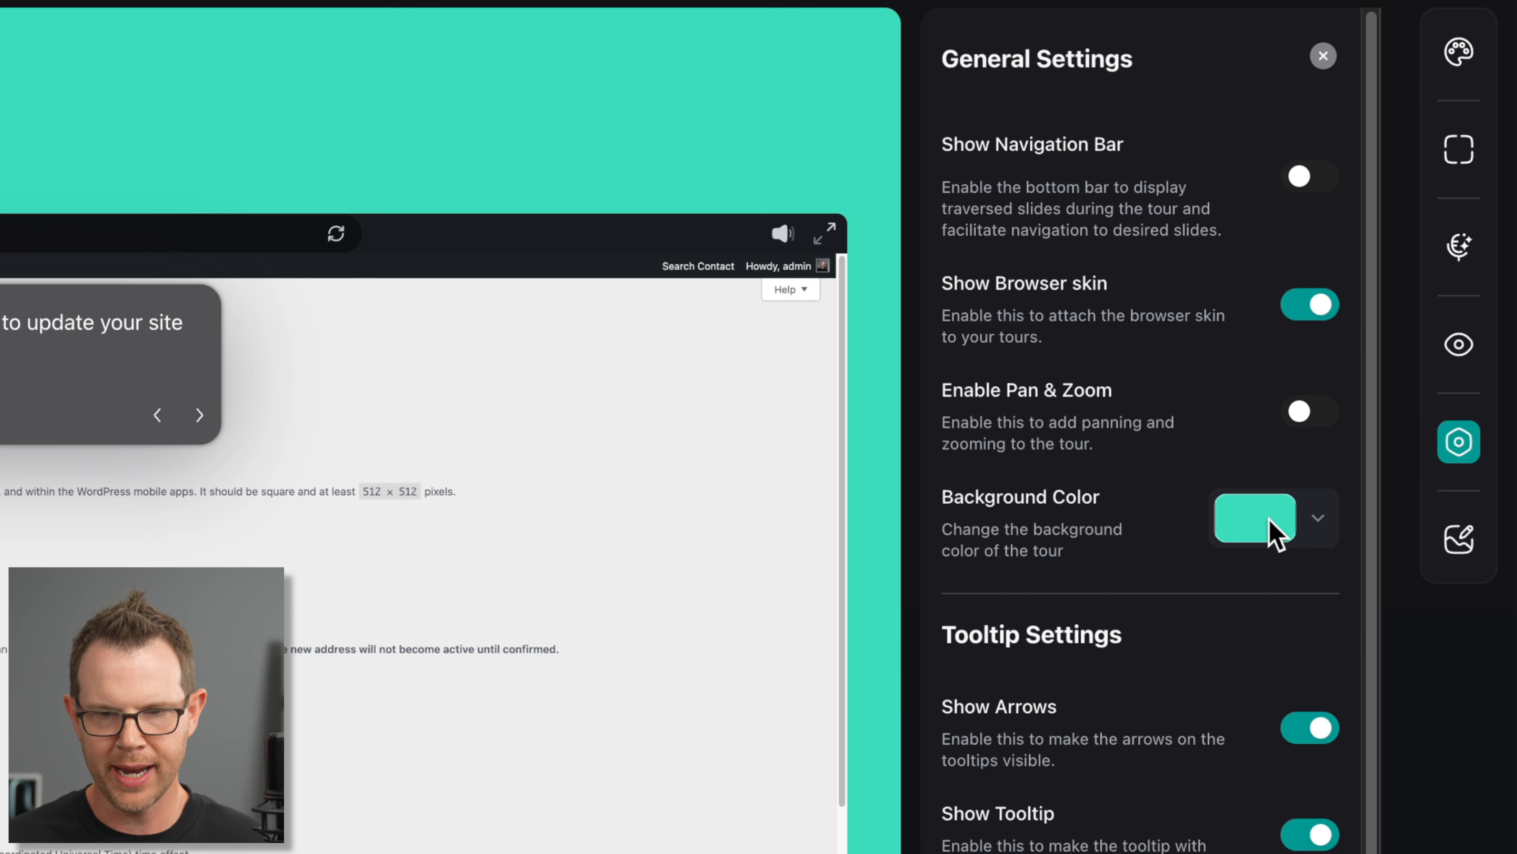
{"action": "left_click", "coordinate": [1270, 532]}
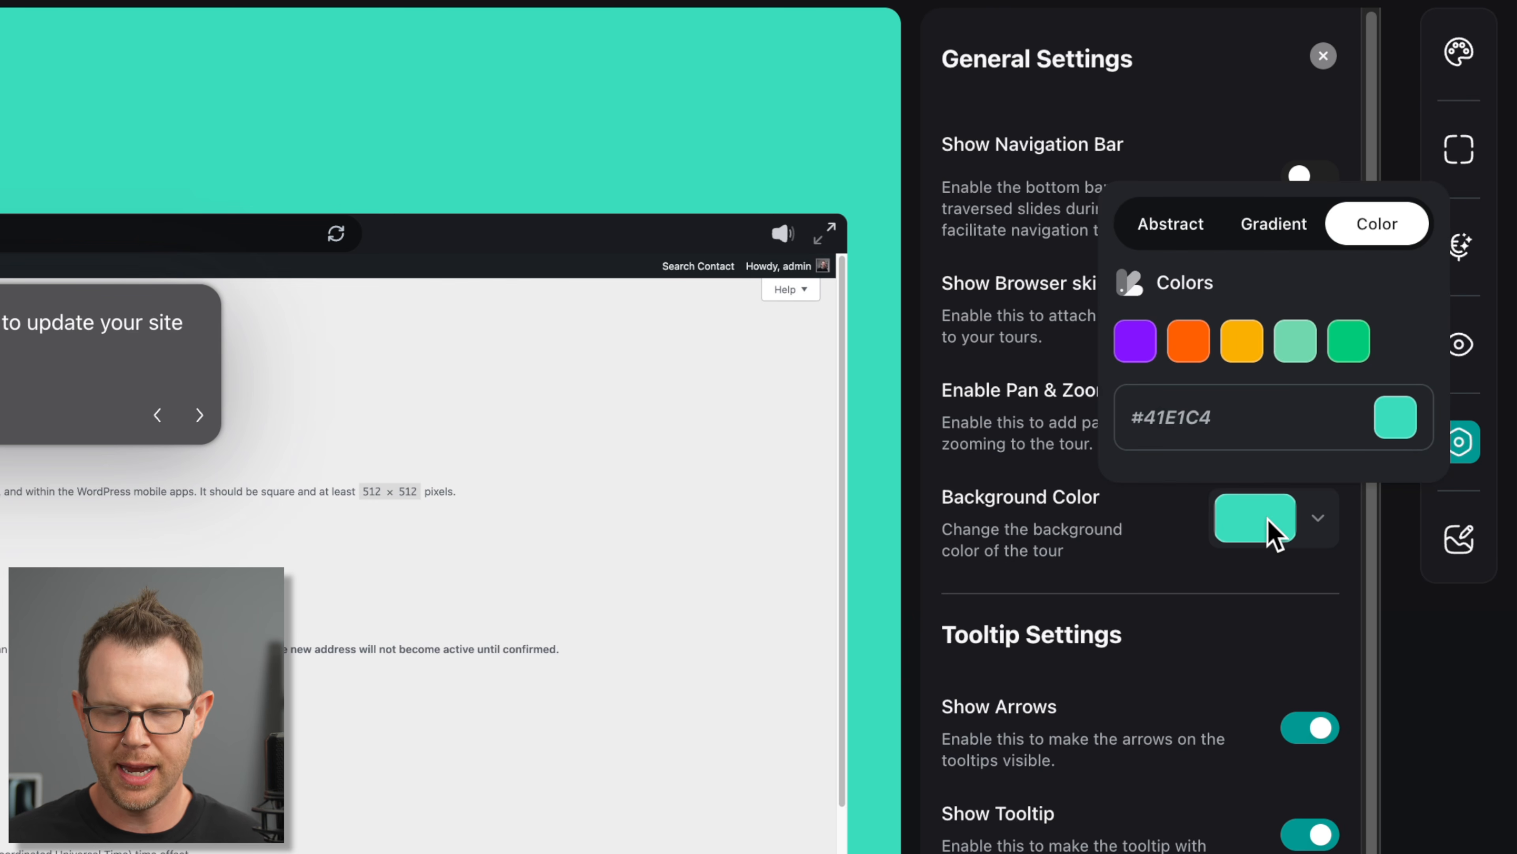
{"action": "left_click", "coordinate": [1274, 230]}
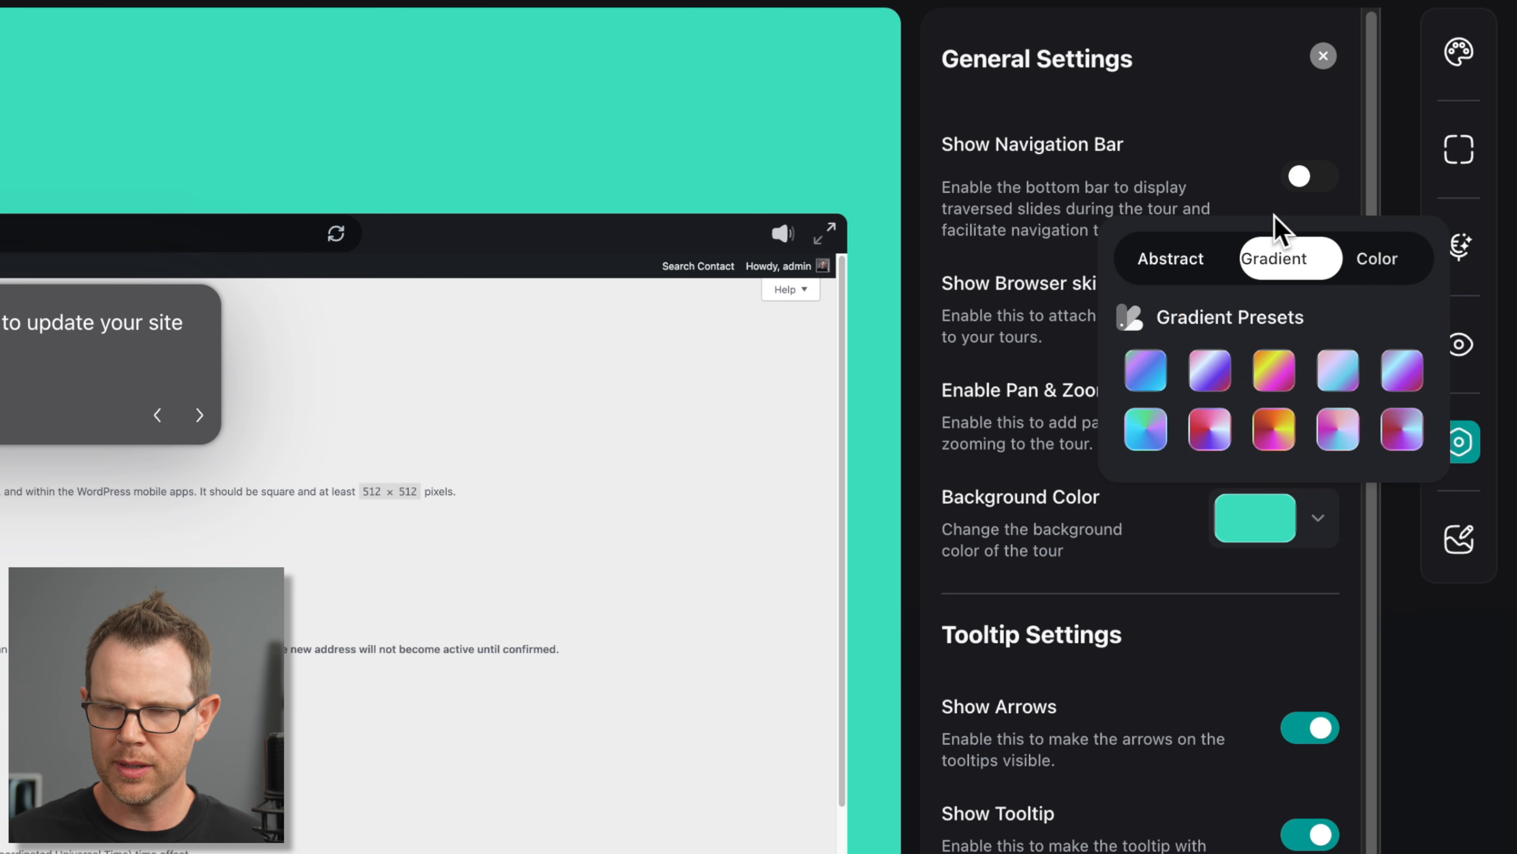
{"action": "left_click", "coordinate": [1170, 278]}
{"action": "left_click", "coordinate": [1279, 428]}
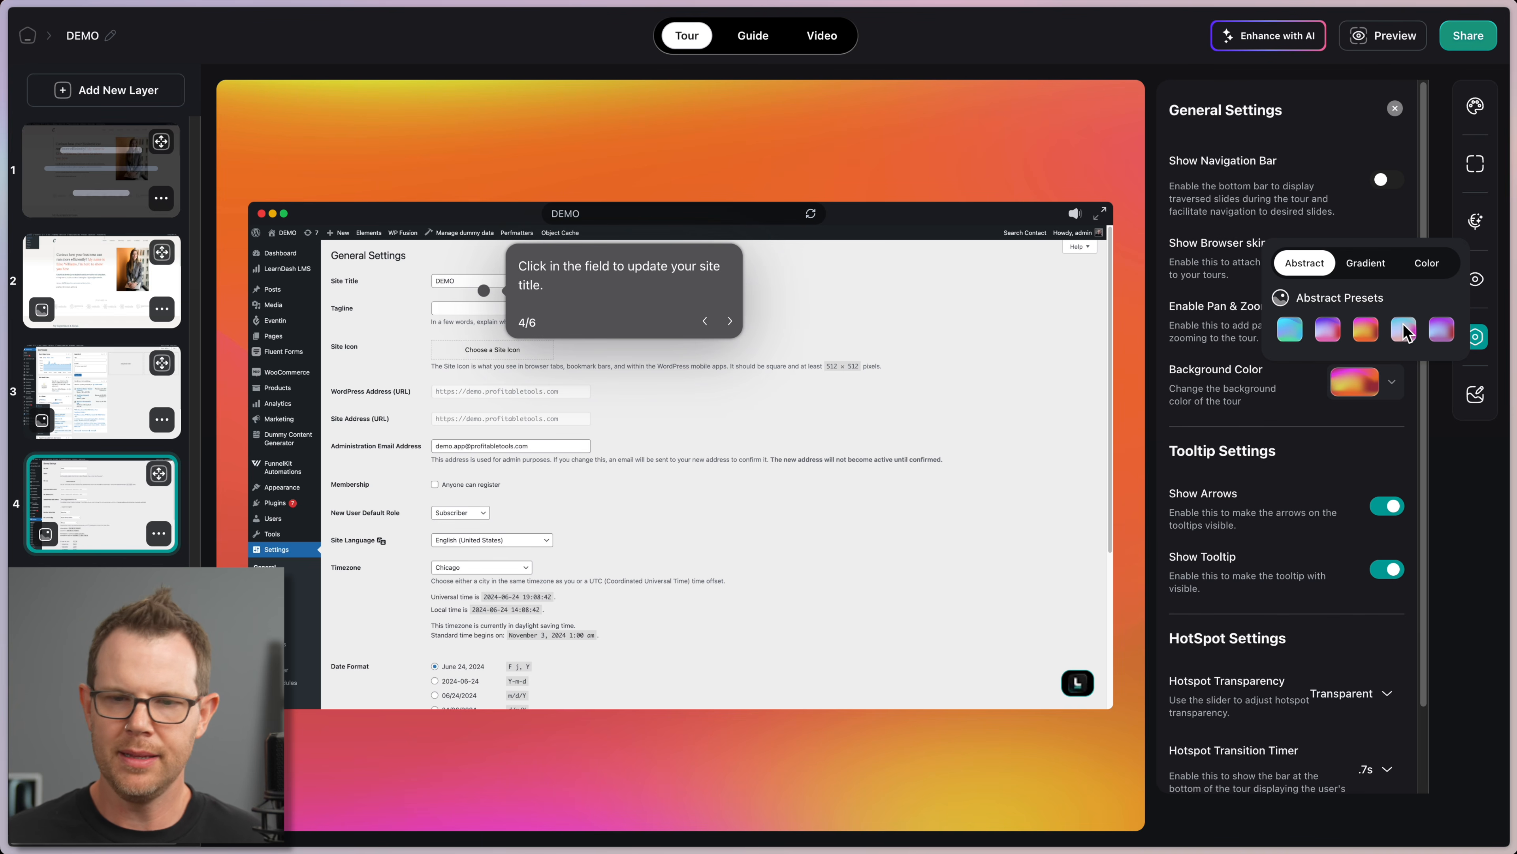
{"action": "left_click", "coordinate": [1410, 328]}
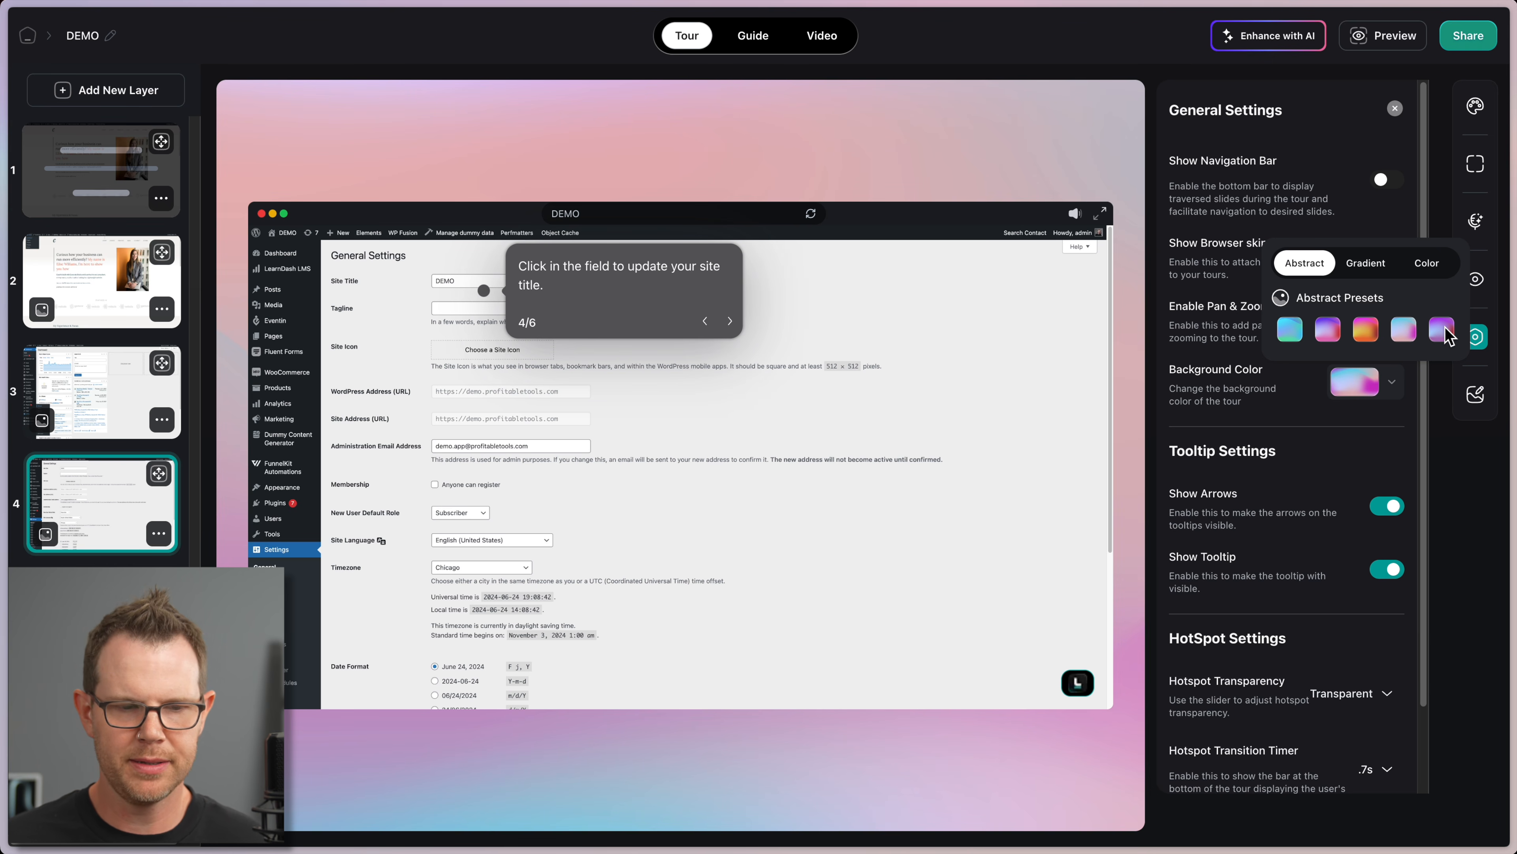
{"action": "left_click", "coordinate": [1371, 263]}
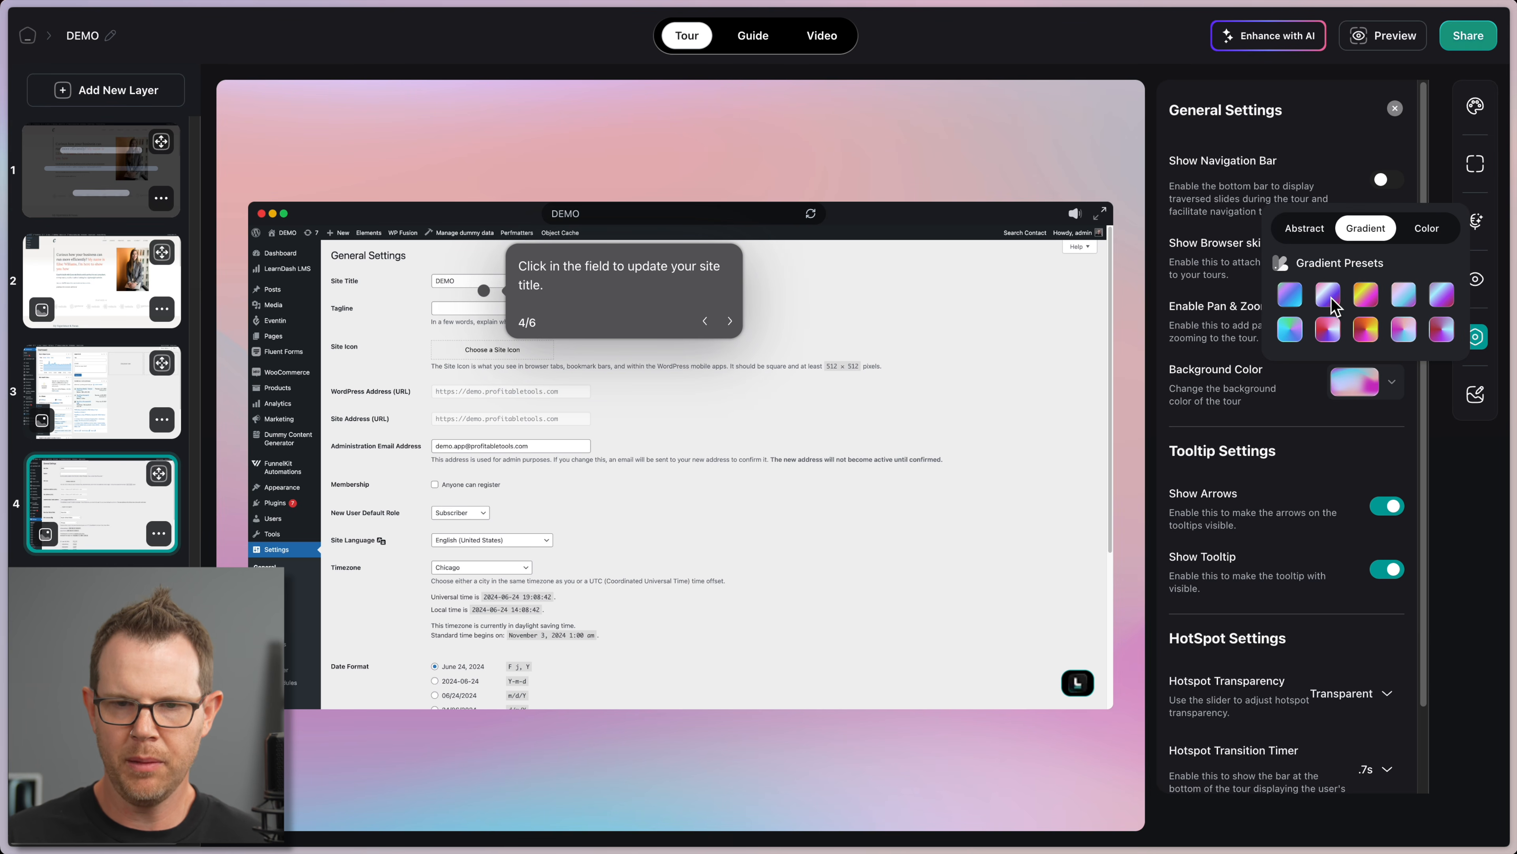
{"action": "left_click", "coordinate": [1291, 298]}
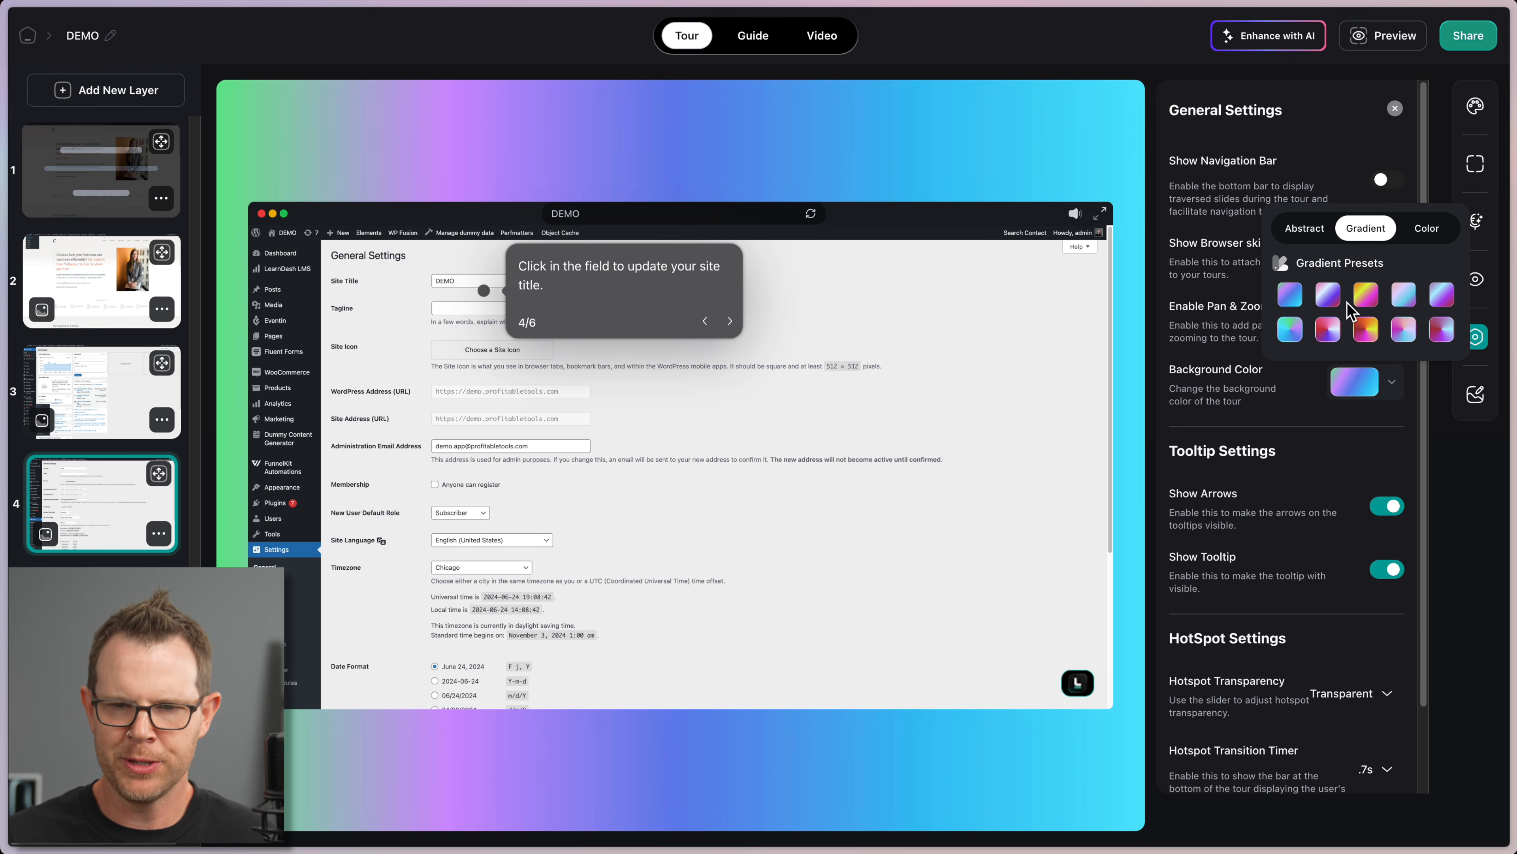
{"action": "left_click", "coordinate": [1401, 296]}
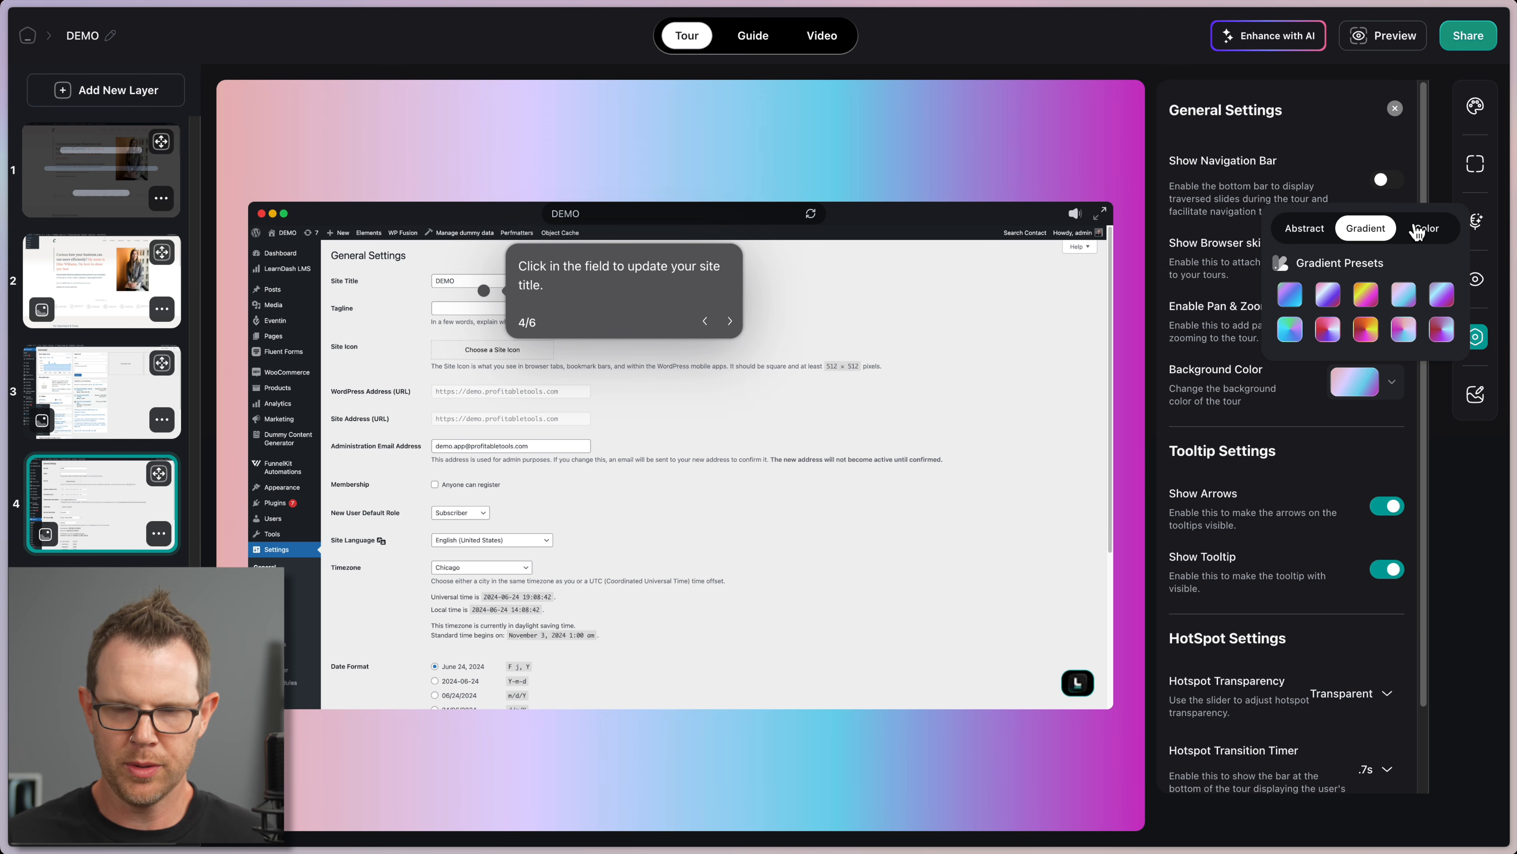
{"action": "left_click", "coordinate": [1428, 230]}
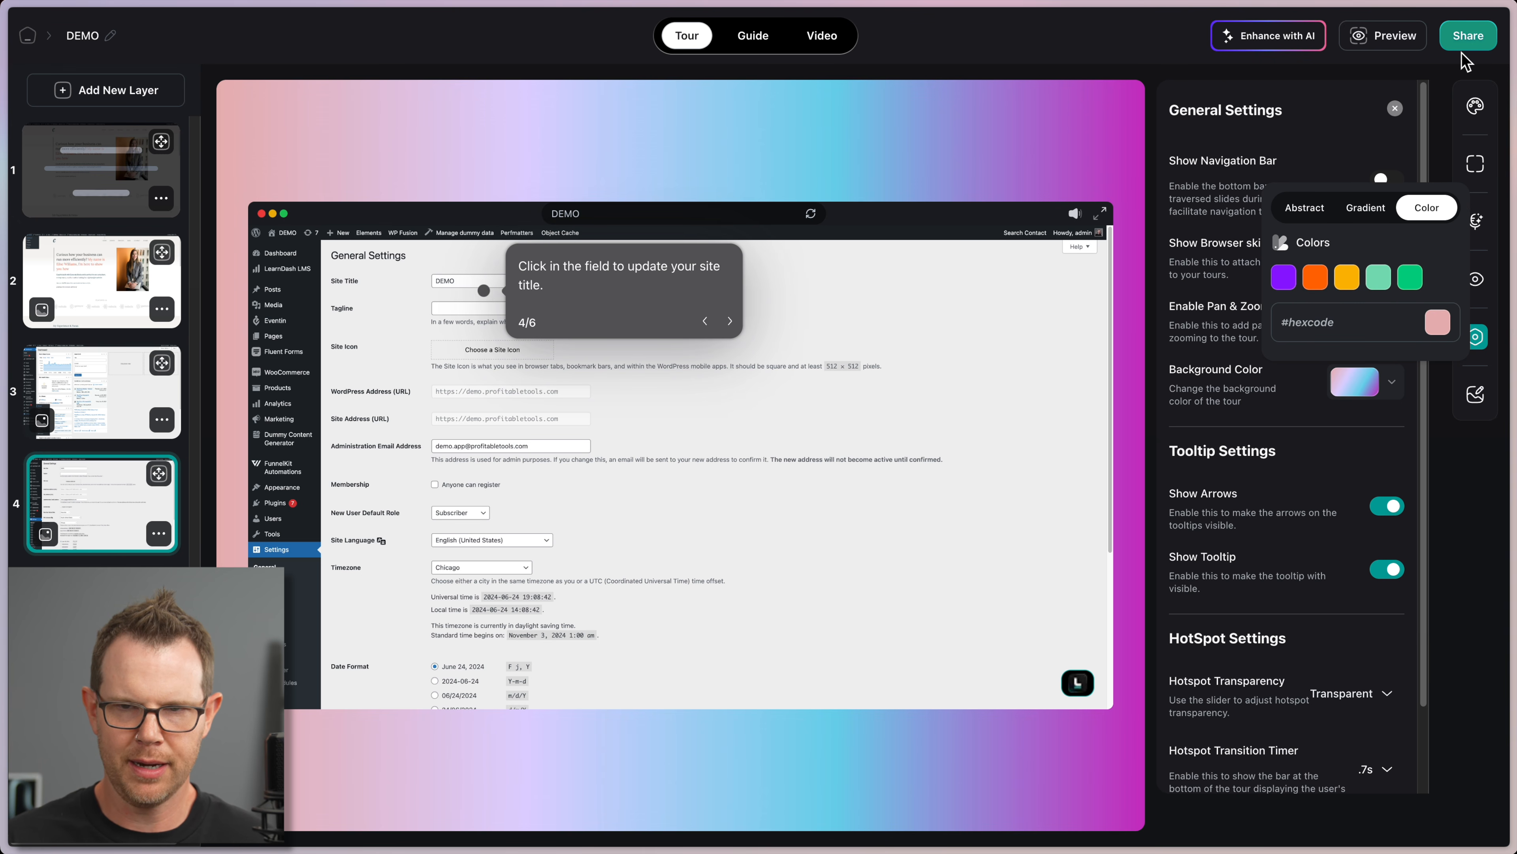
Step: Set the tour background to the solid dark grey #565654 using the colour picker
{"action": "left_click", "coordinate": [1344, 279]}
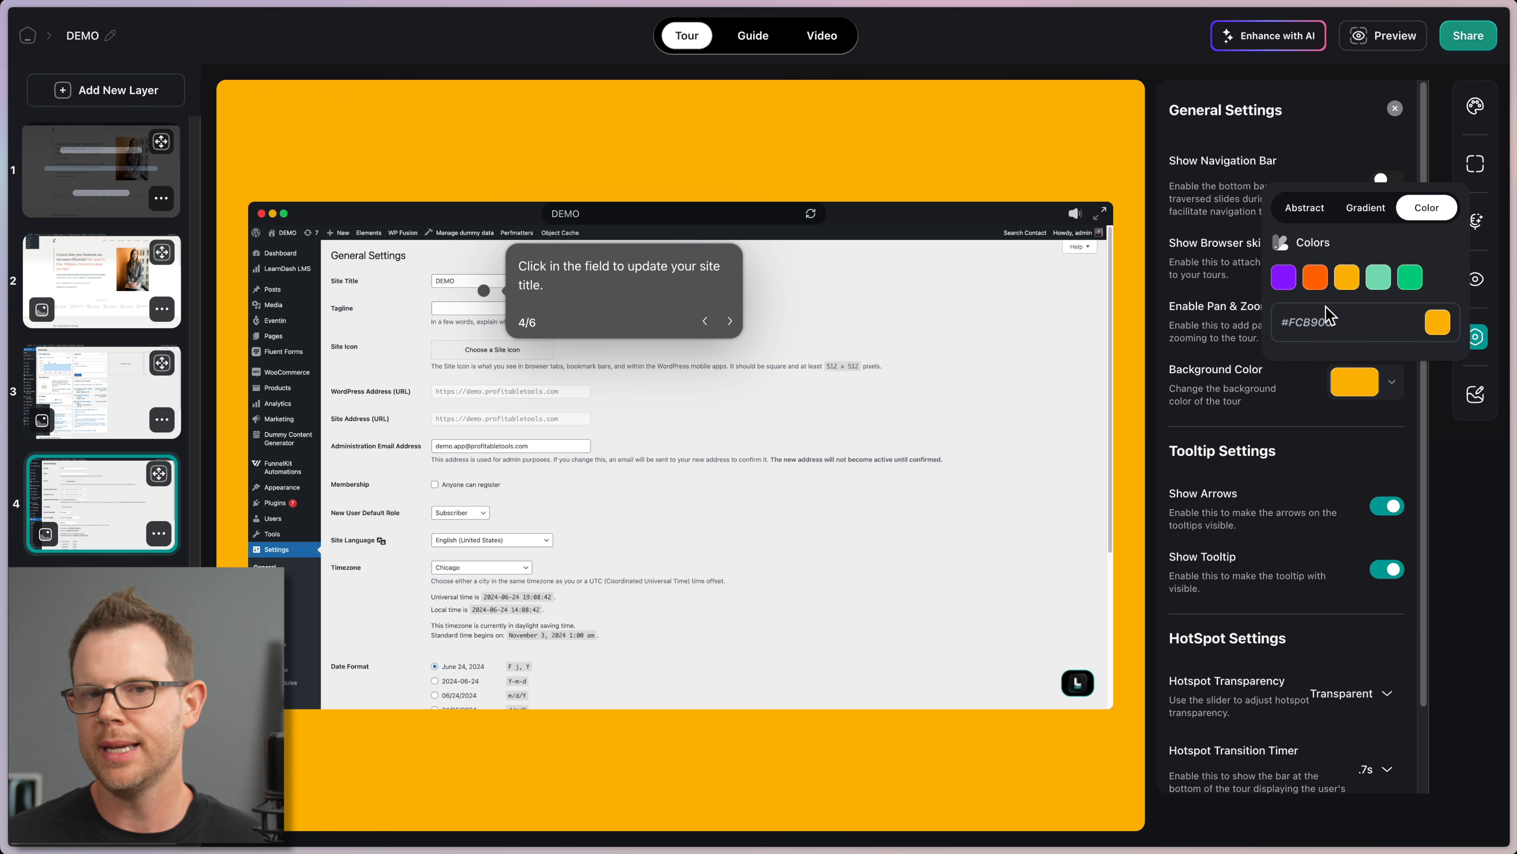
{"action": "left_click", "coordinate": [1437, 323]}
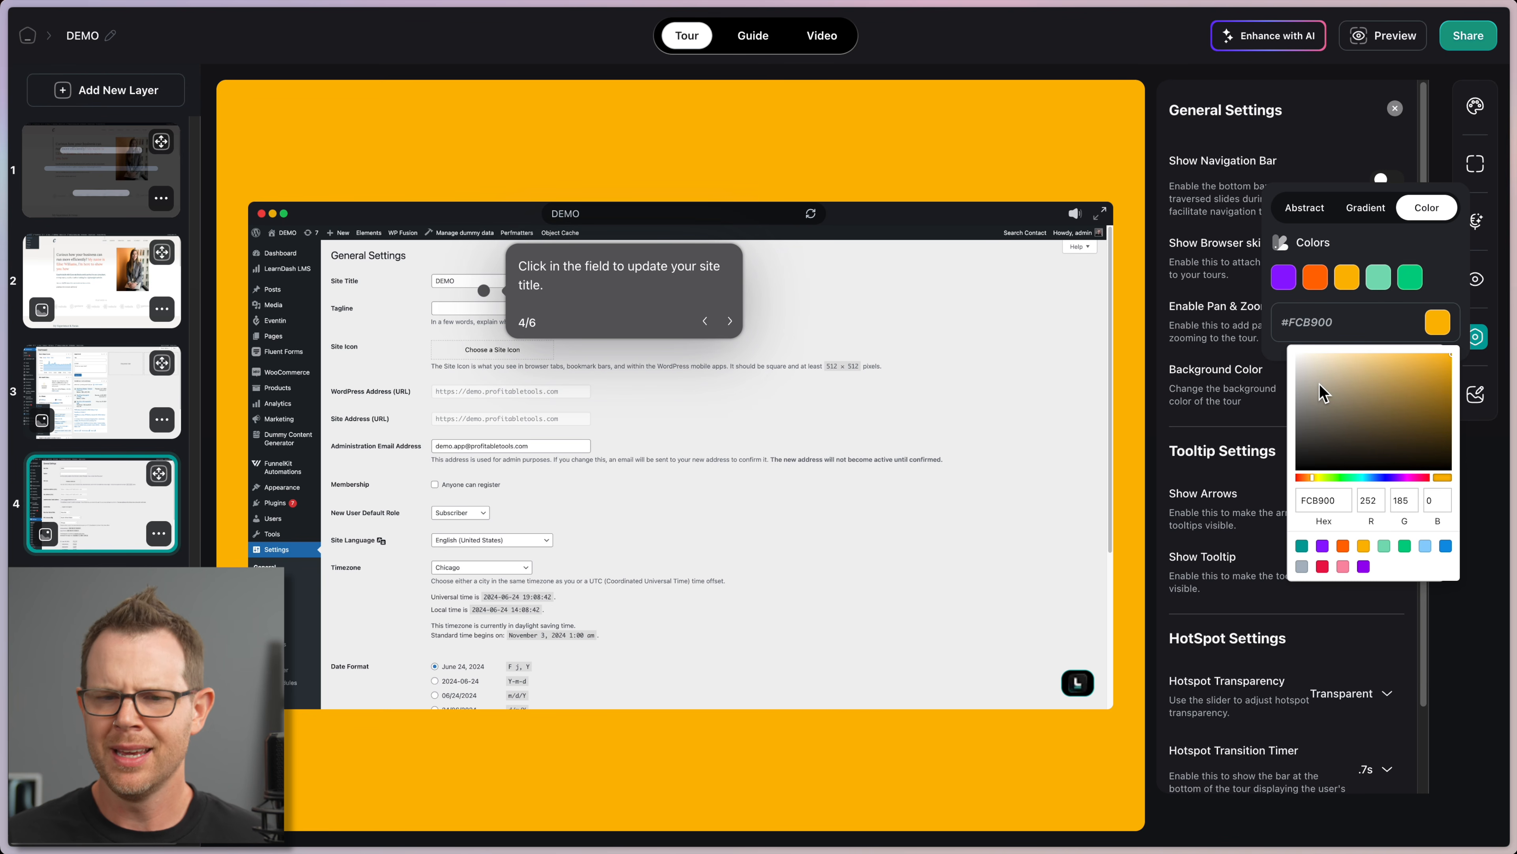
{"action": "left_click_drag", "start_coordinate": [1292, 392], "coordinate": [1296, 353]}
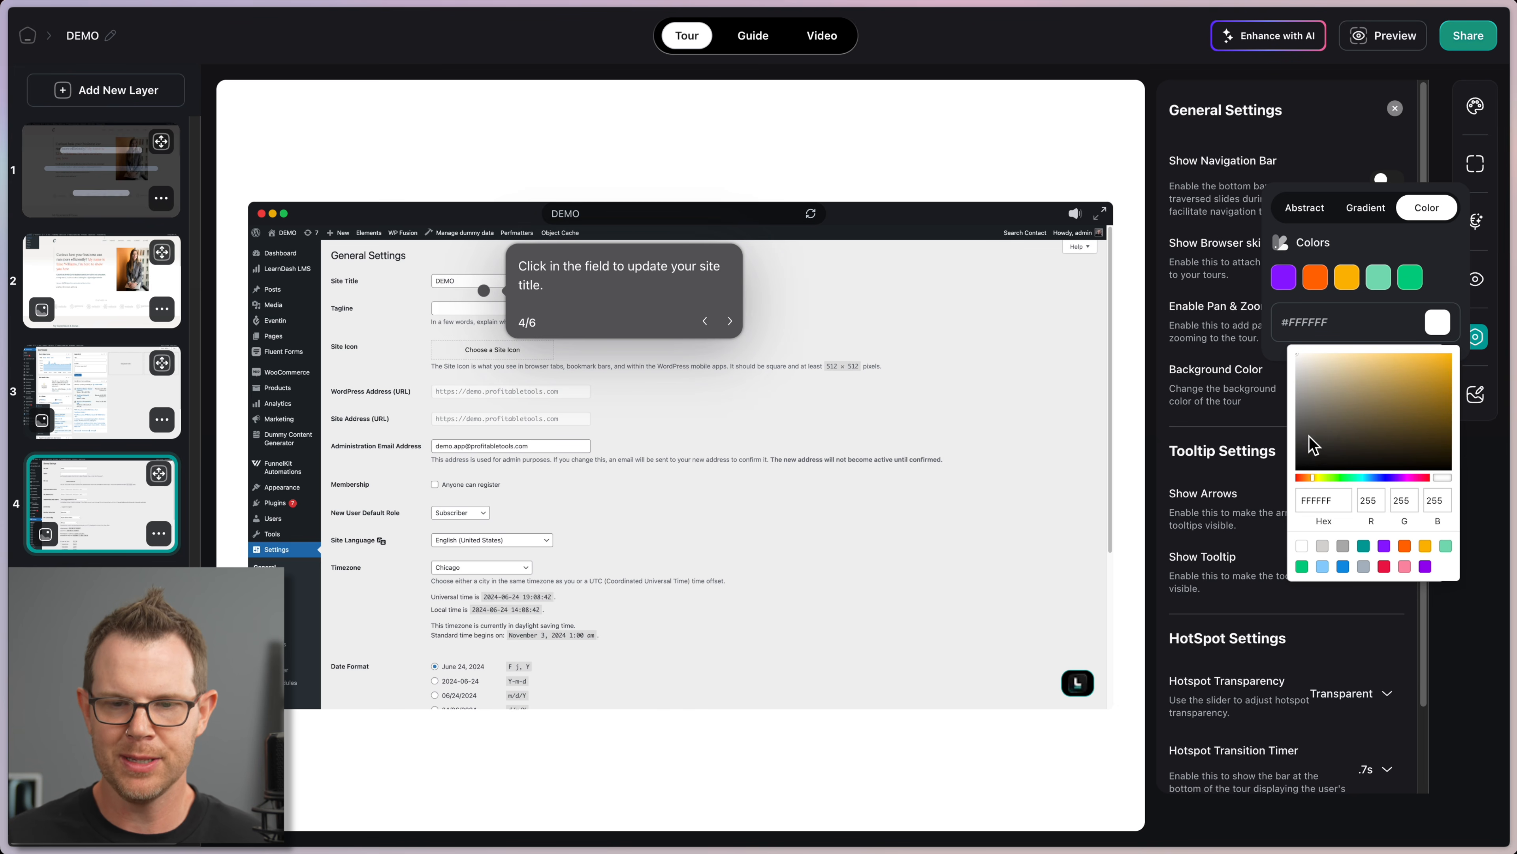
{"action": "mouse_move", "coordinate": [1309, 436]}
{"action": "left_mouse_down"}
{"action": "mouse_move", "coordinate": [1301, 447]}
{"action": "mouse_move", "coordinate": [1296, 426]}
{"action": "left_mouse_up"}
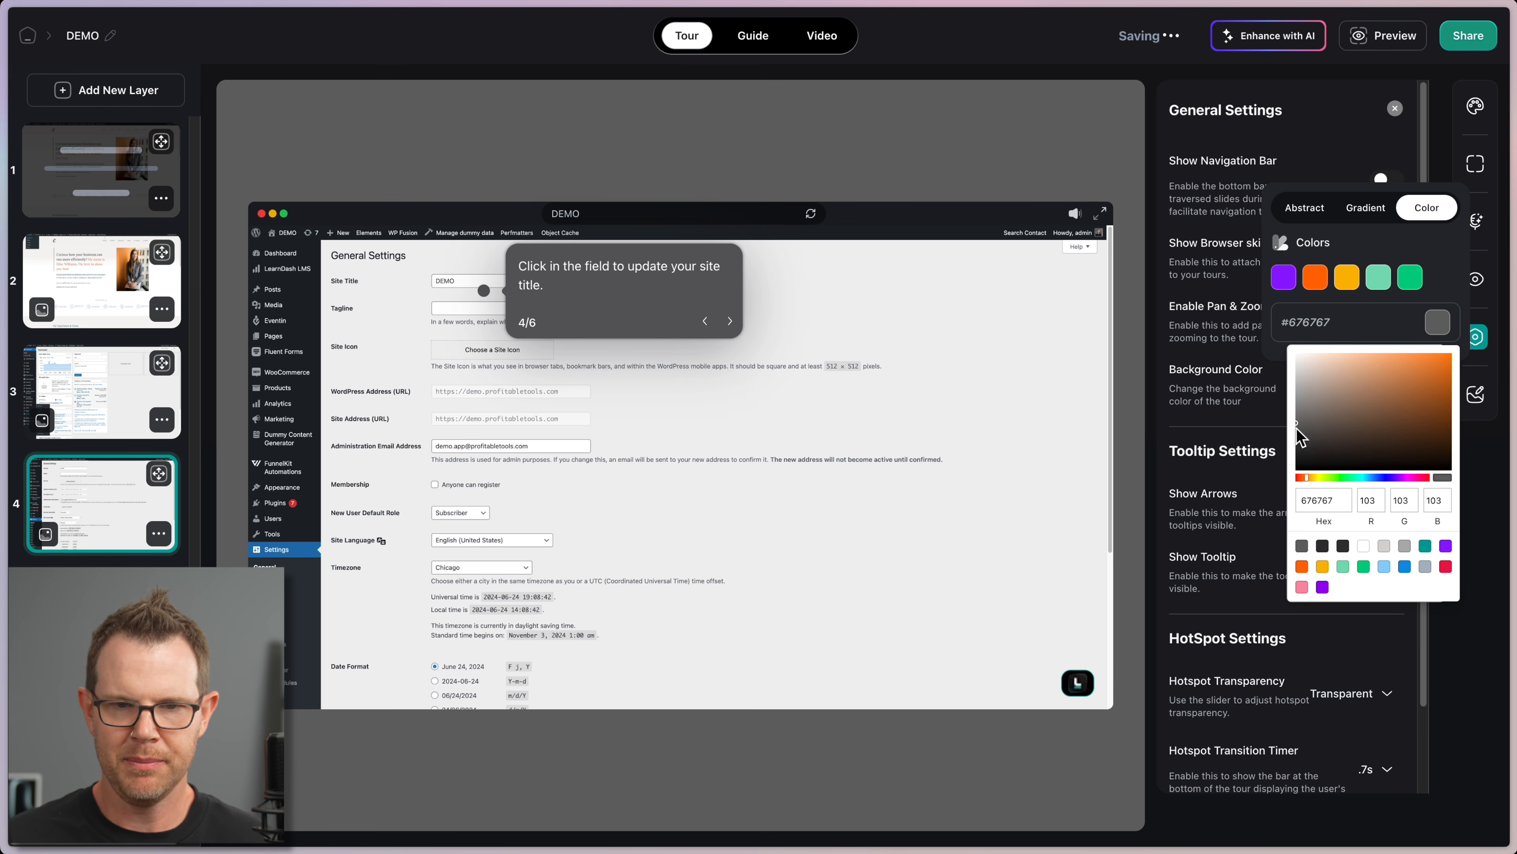
{"action": "left_click", "coordinate": [1300, 448]}
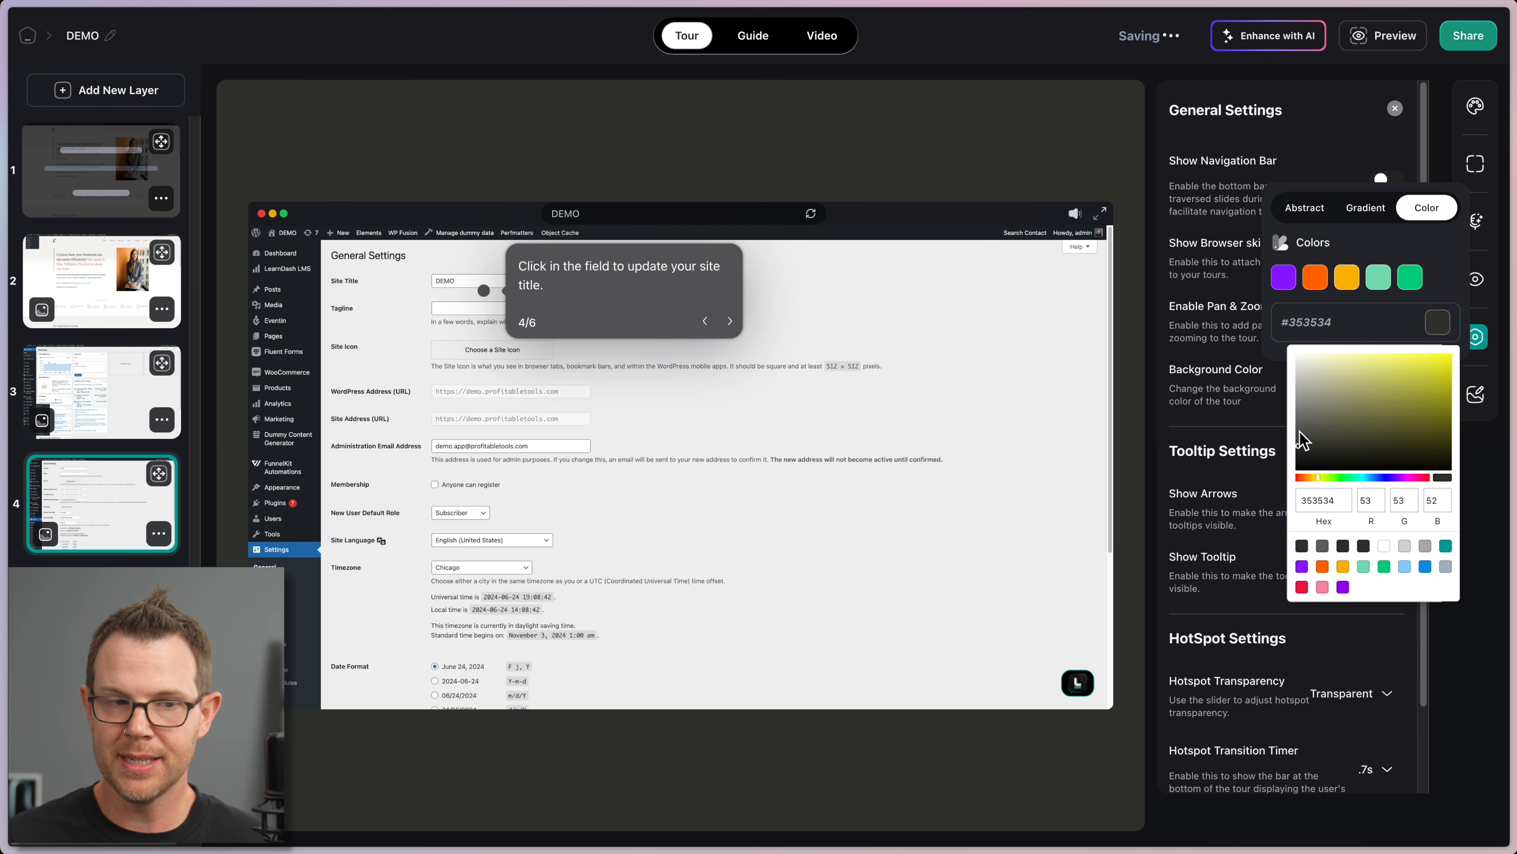
{"action": "left_click", "coordinate": [1299, 430]}
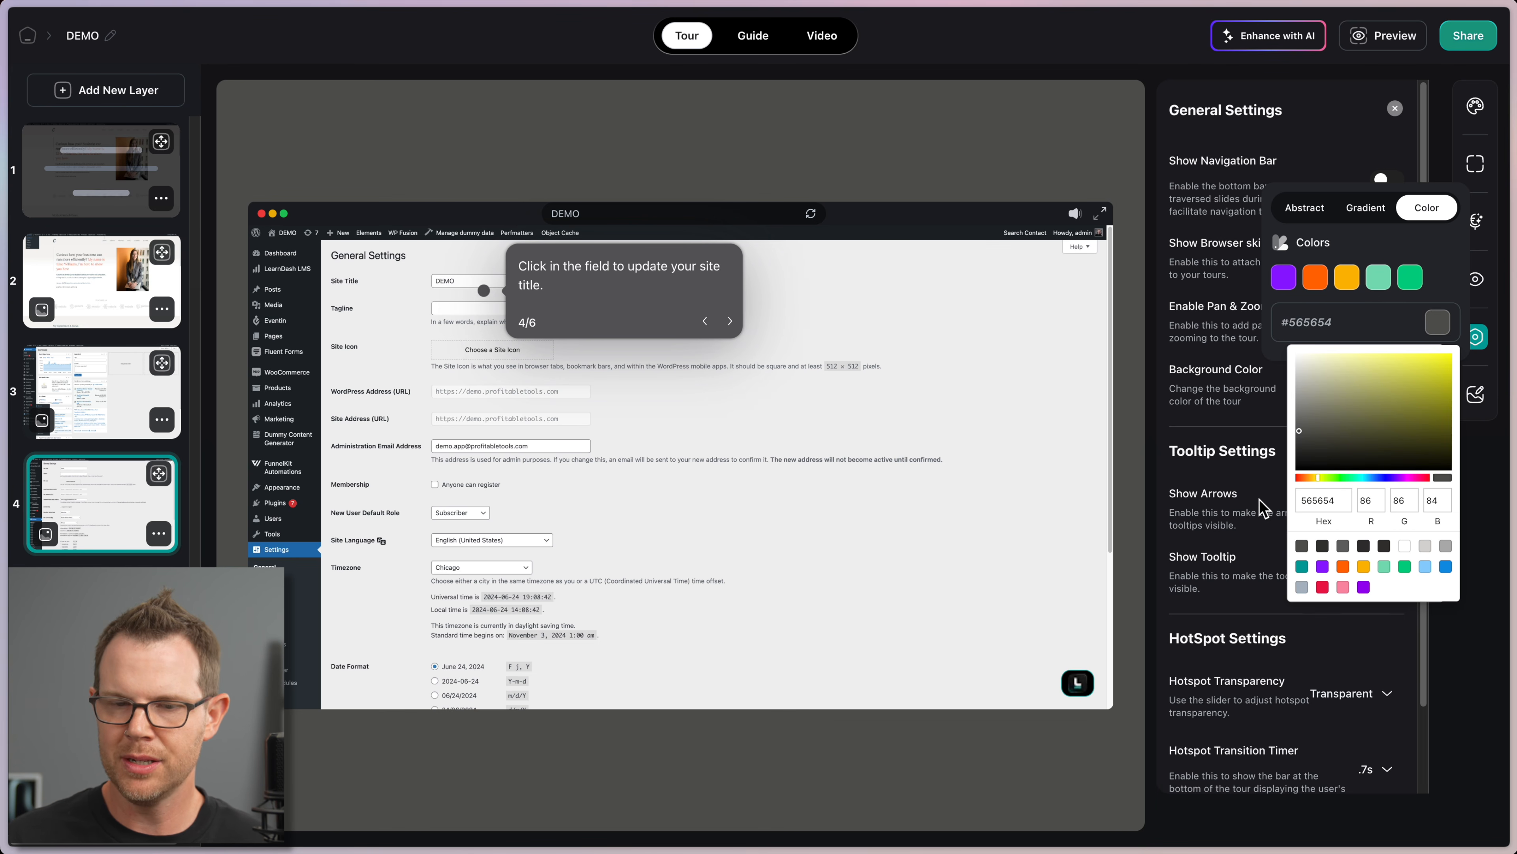
{"action": "left_click", "coordinate": [1219, 421]}
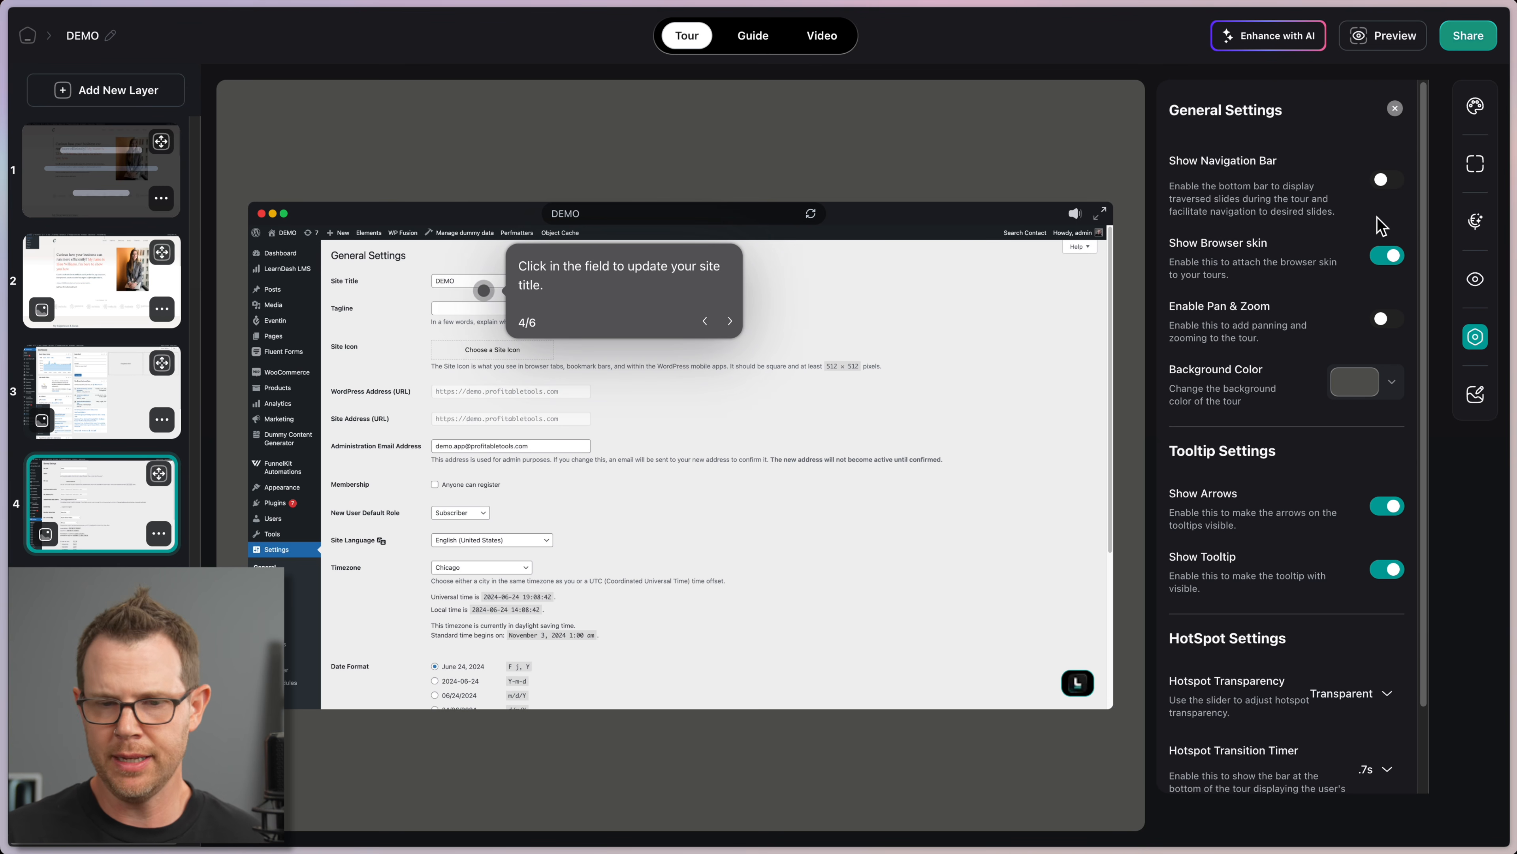
Step: Switch on Show Navigation Bar and toggle Show Browser skin off and on, leaving it on
{"action": "scroll", "coordinate": [1351, 502], "scroll_direction": "down", "scroll_amount": 3}
{"action": "scroll", "coordinate": [1335, 419], "scroll_direction": "up", "scroll_amount": 3}
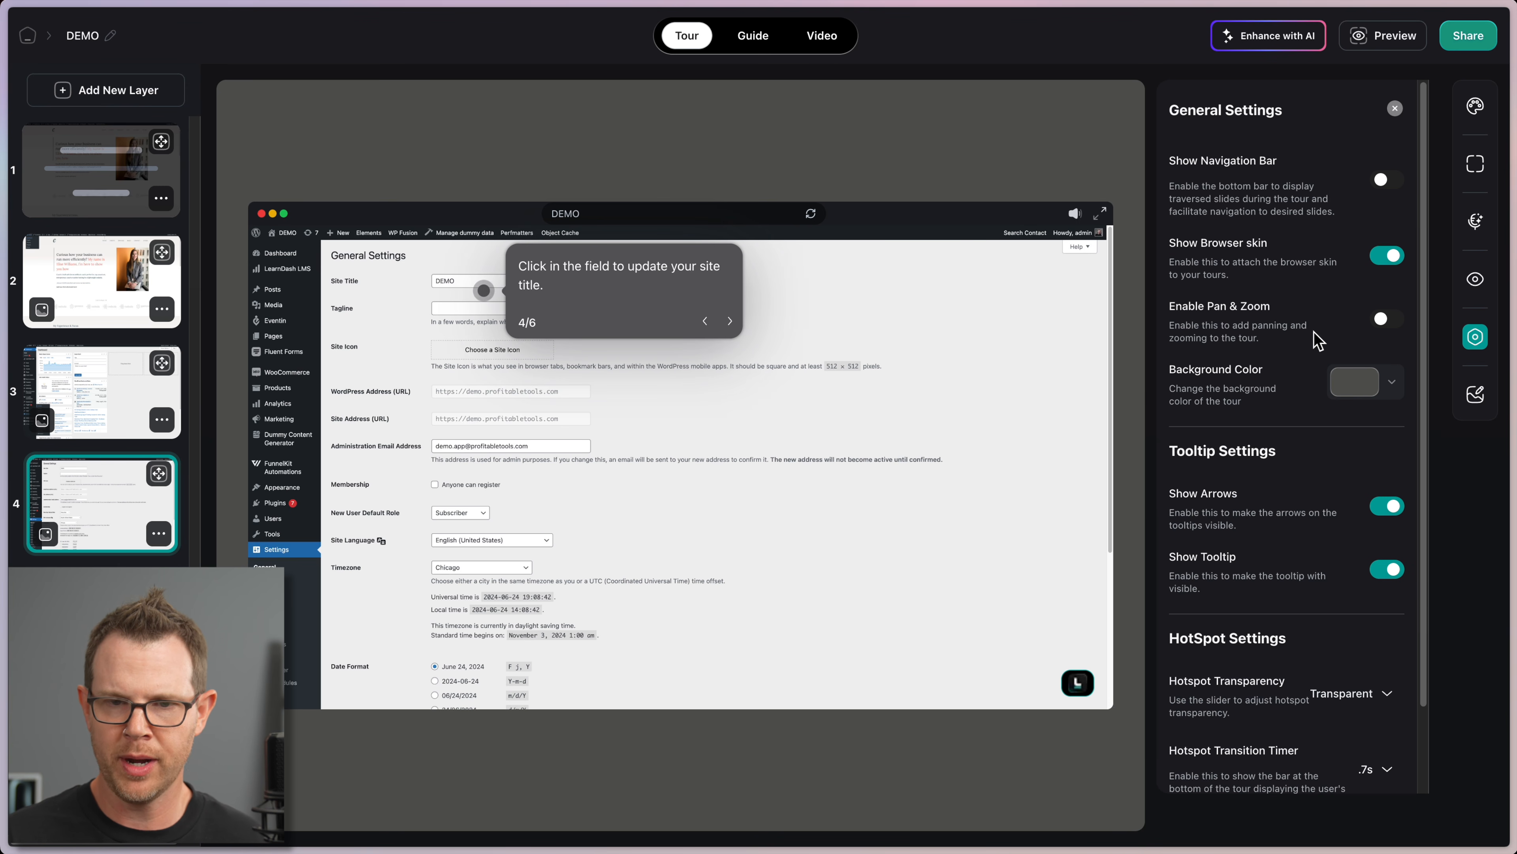
{"action": "left_click", "coordinate": [1383, 184]}
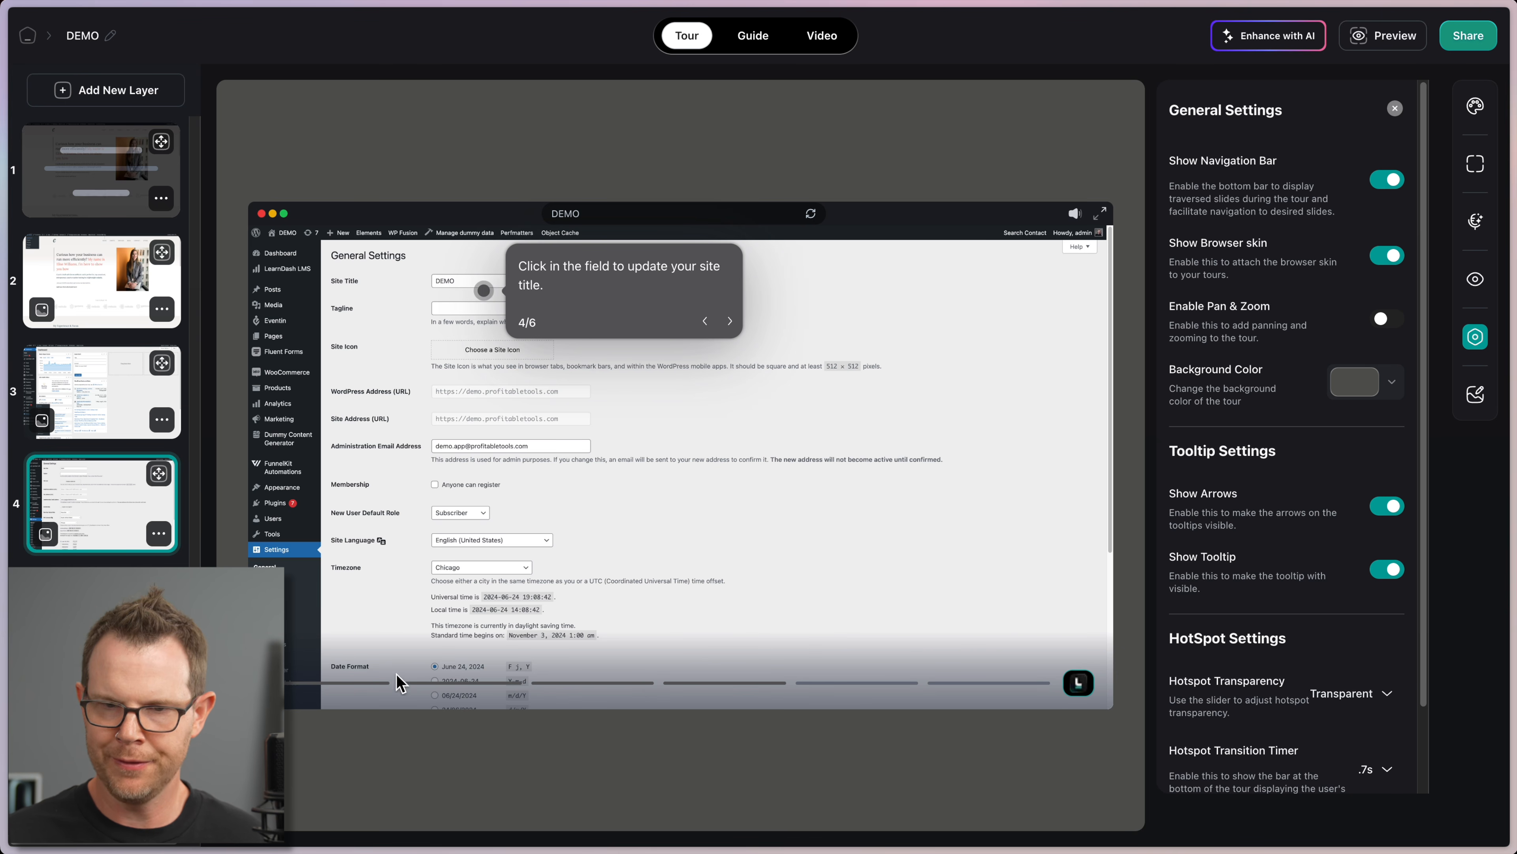
{"action": "left_click", "coordinate": [1387, 257]}
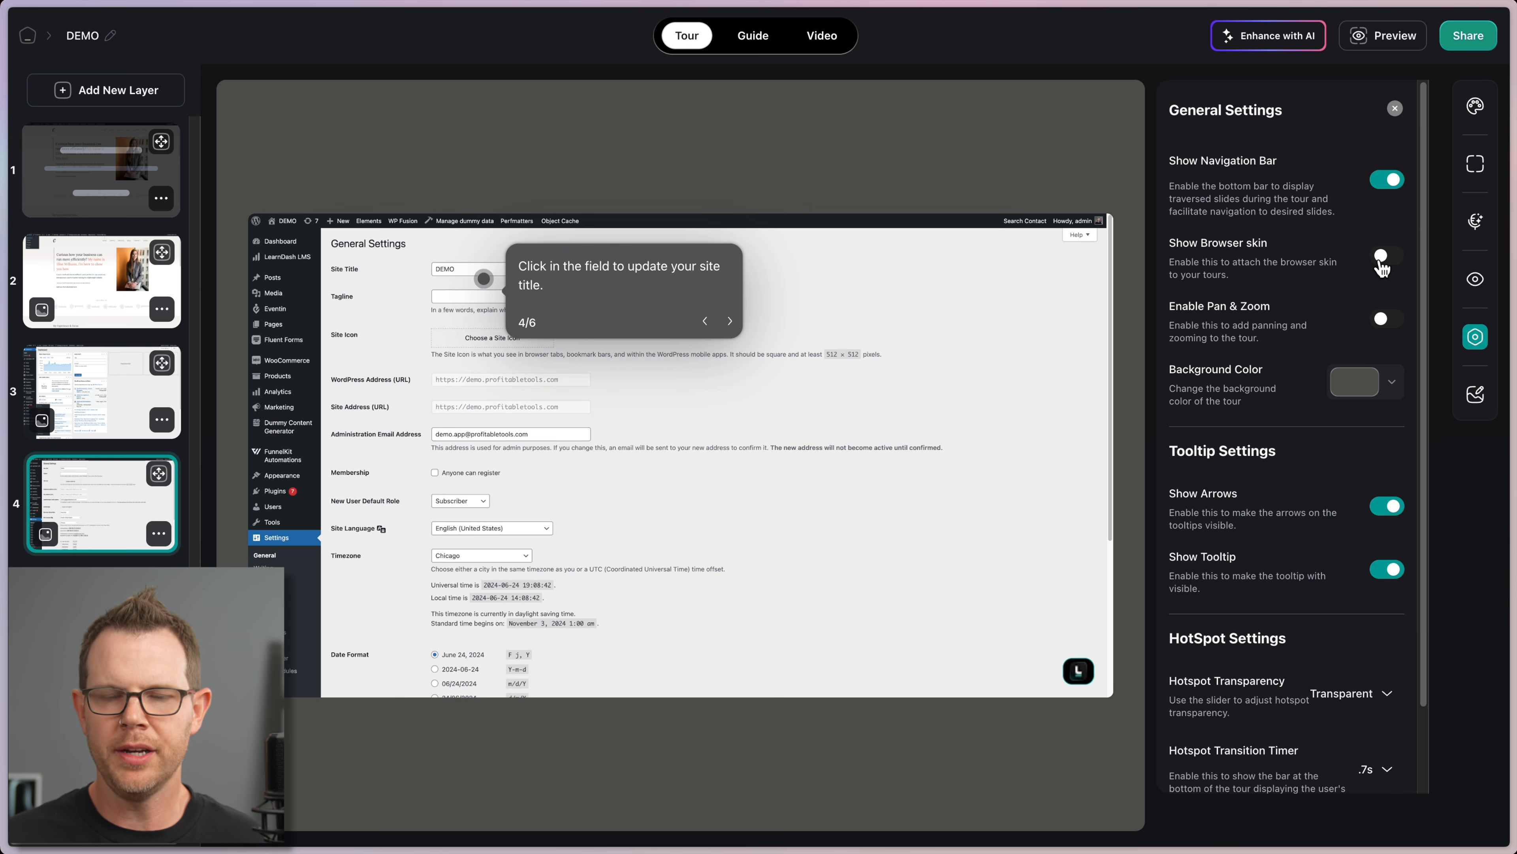
{"action": "left_click", "coordinate": [1388, 258]}
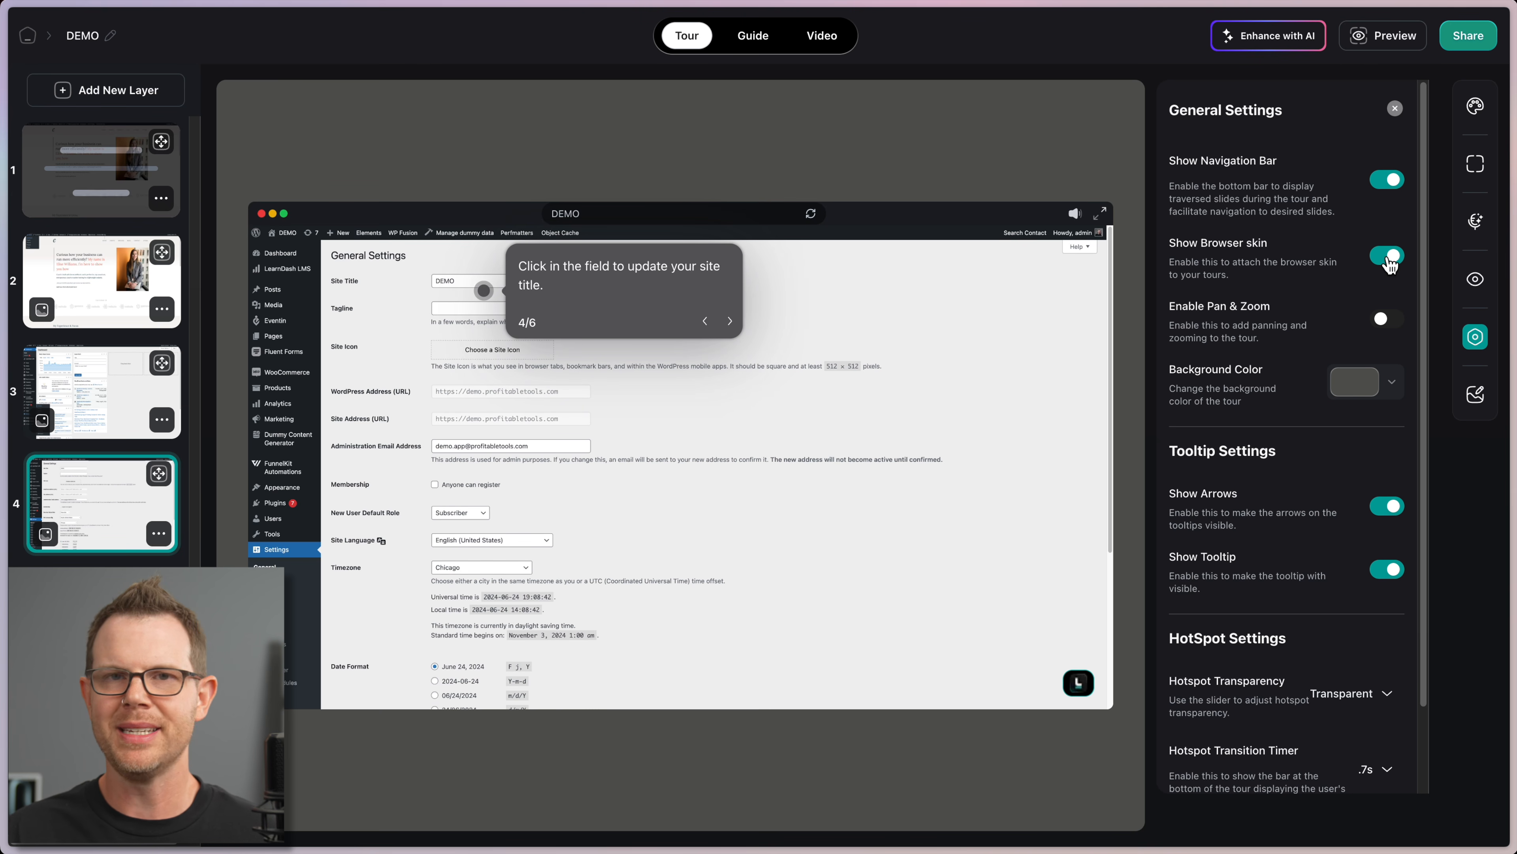
{"action": "left_click", "coordinate": [1387, 257]}
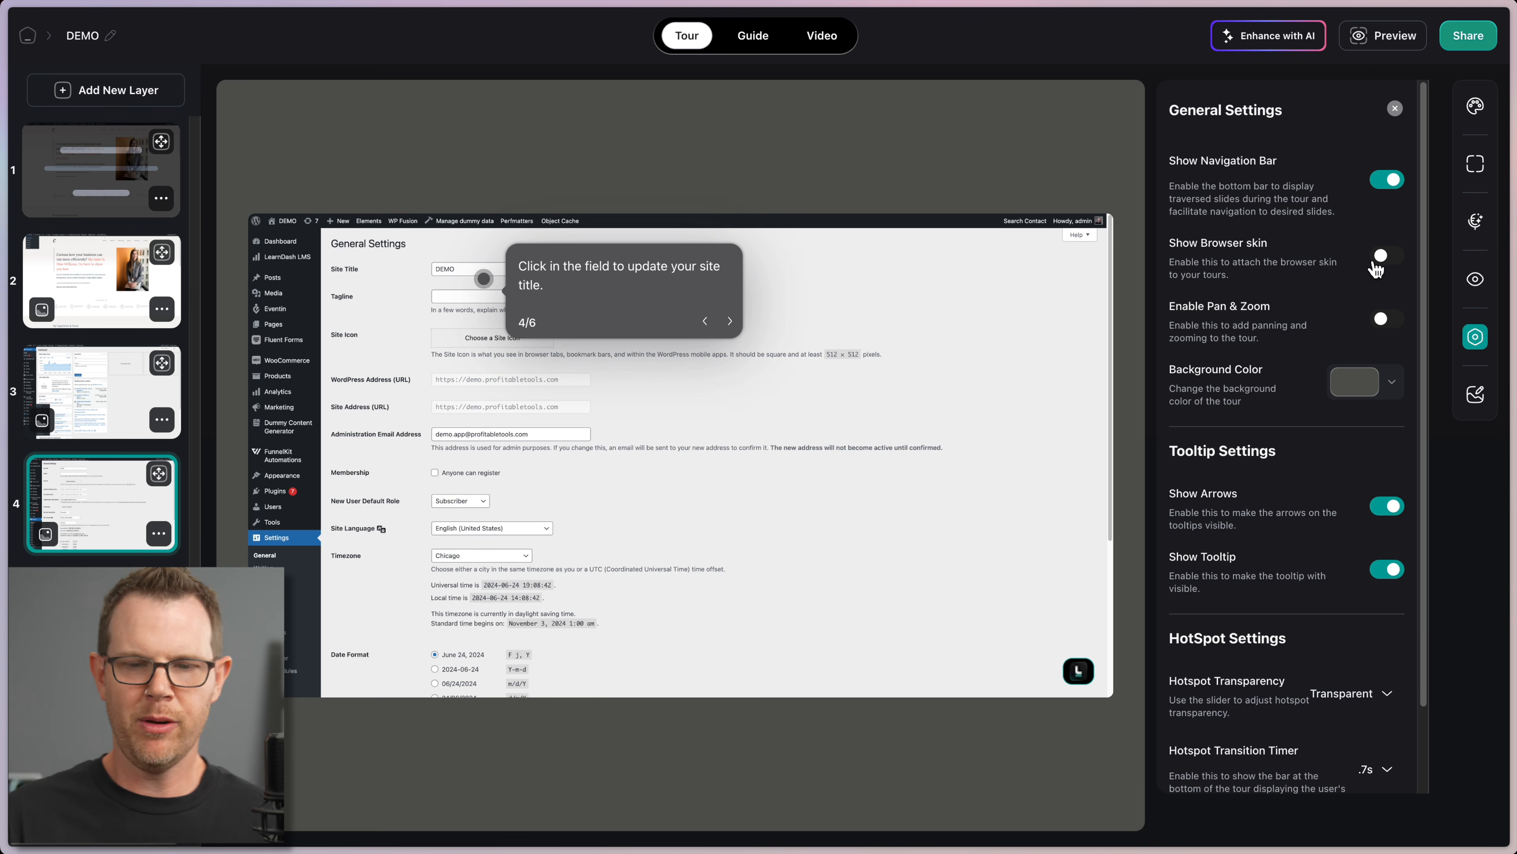
{"action": "left_click", "coordinate": [1380, 257]}
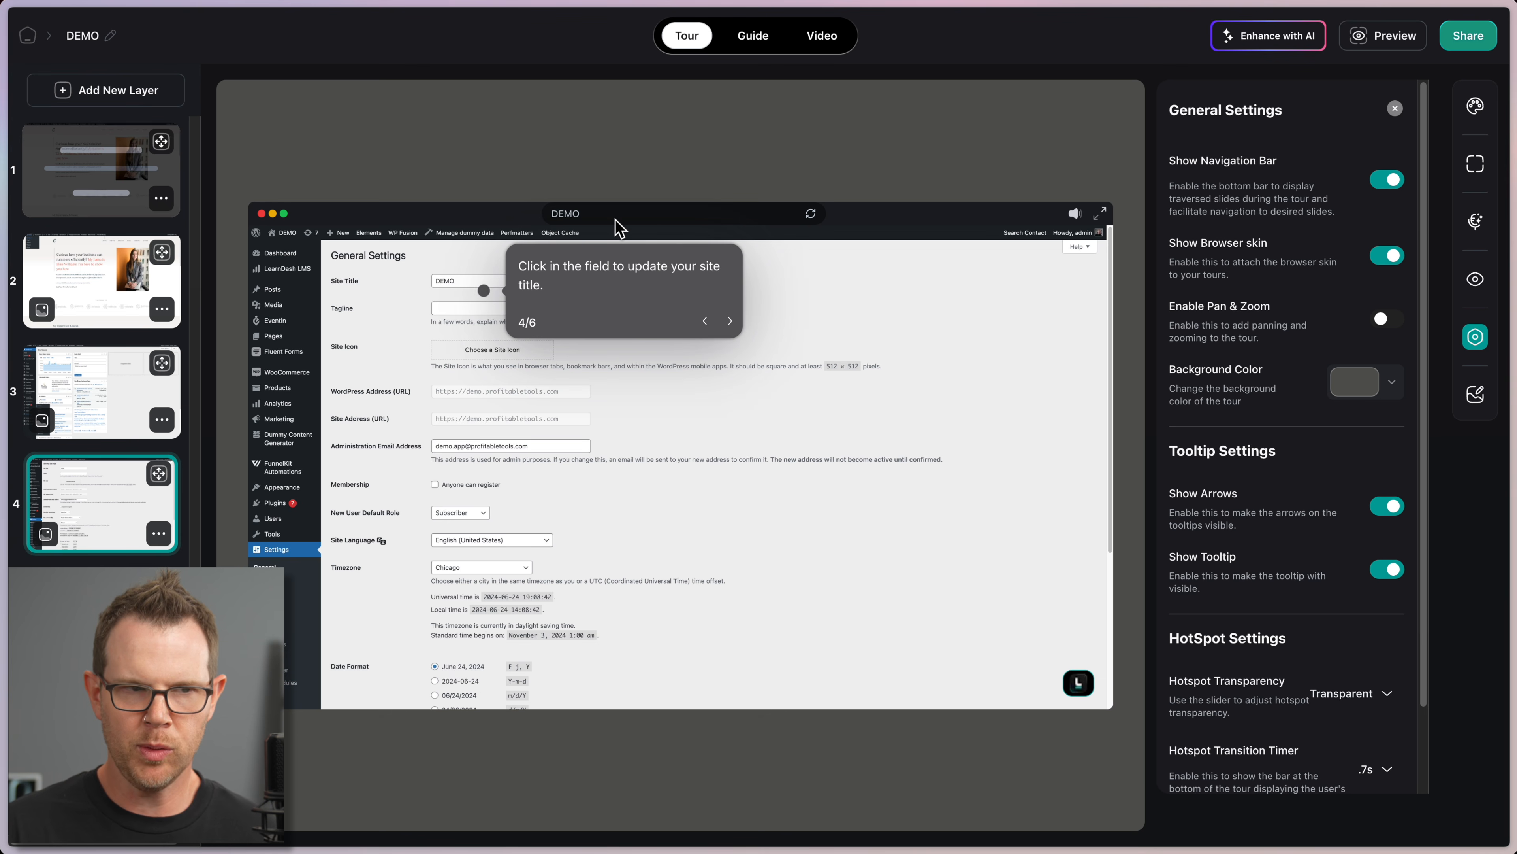
Step: Rename the tour from DEMO to 'Changing Your WP Site Name'
{"action": "left_click", "coordinate": [109, 36]}
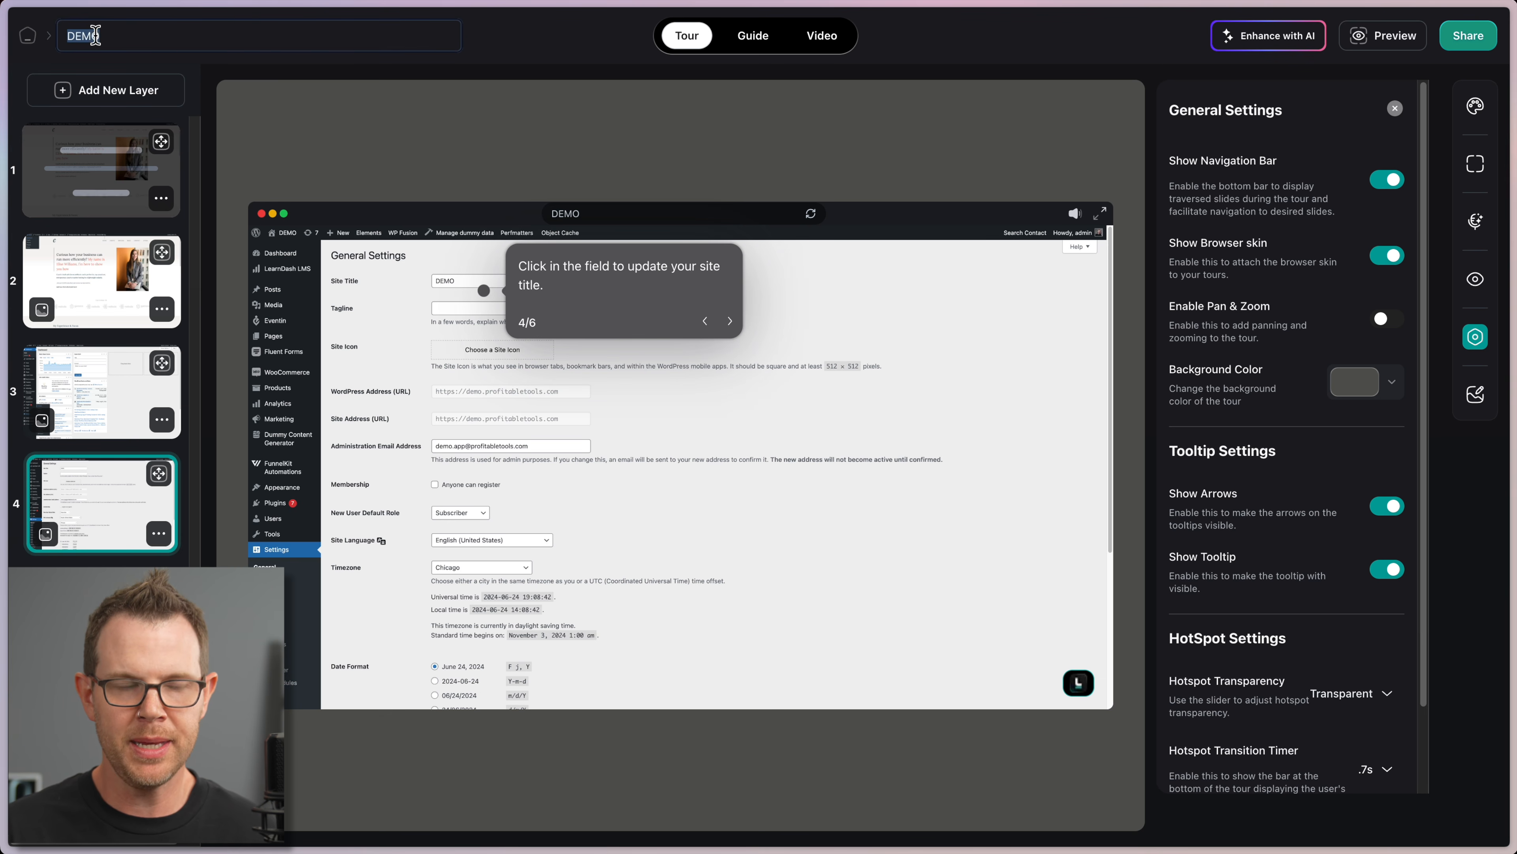
{"action": "type", "text": "Changing Your WP Site Name"}
{"action": "key", "text": "Return"}
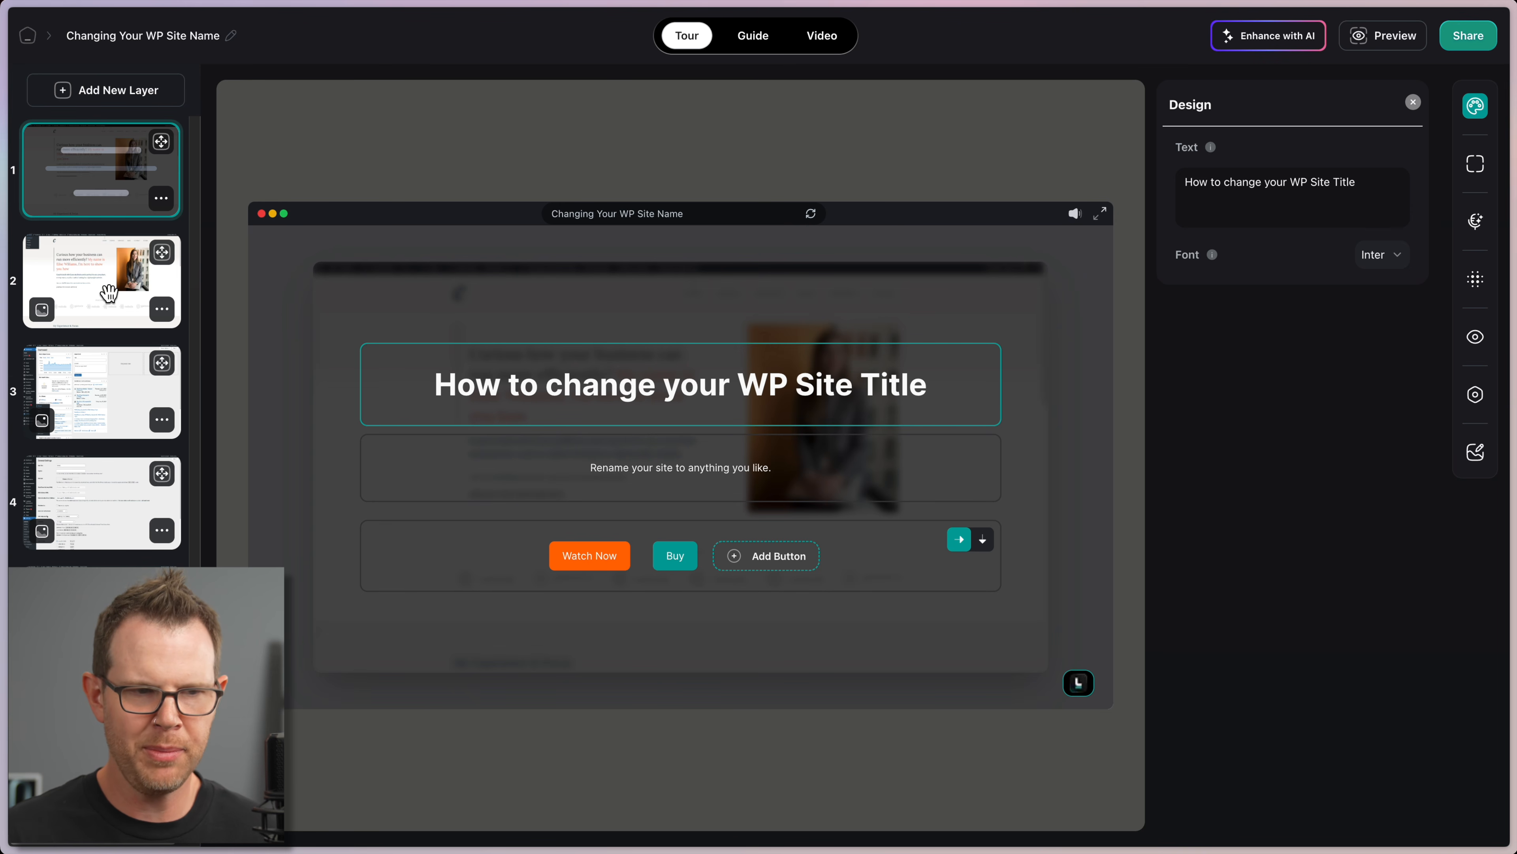
Step: Enable Pan & Zoom in the tour settings and start the preview
{"action": "left_click", "coordinate": [141, 278]}
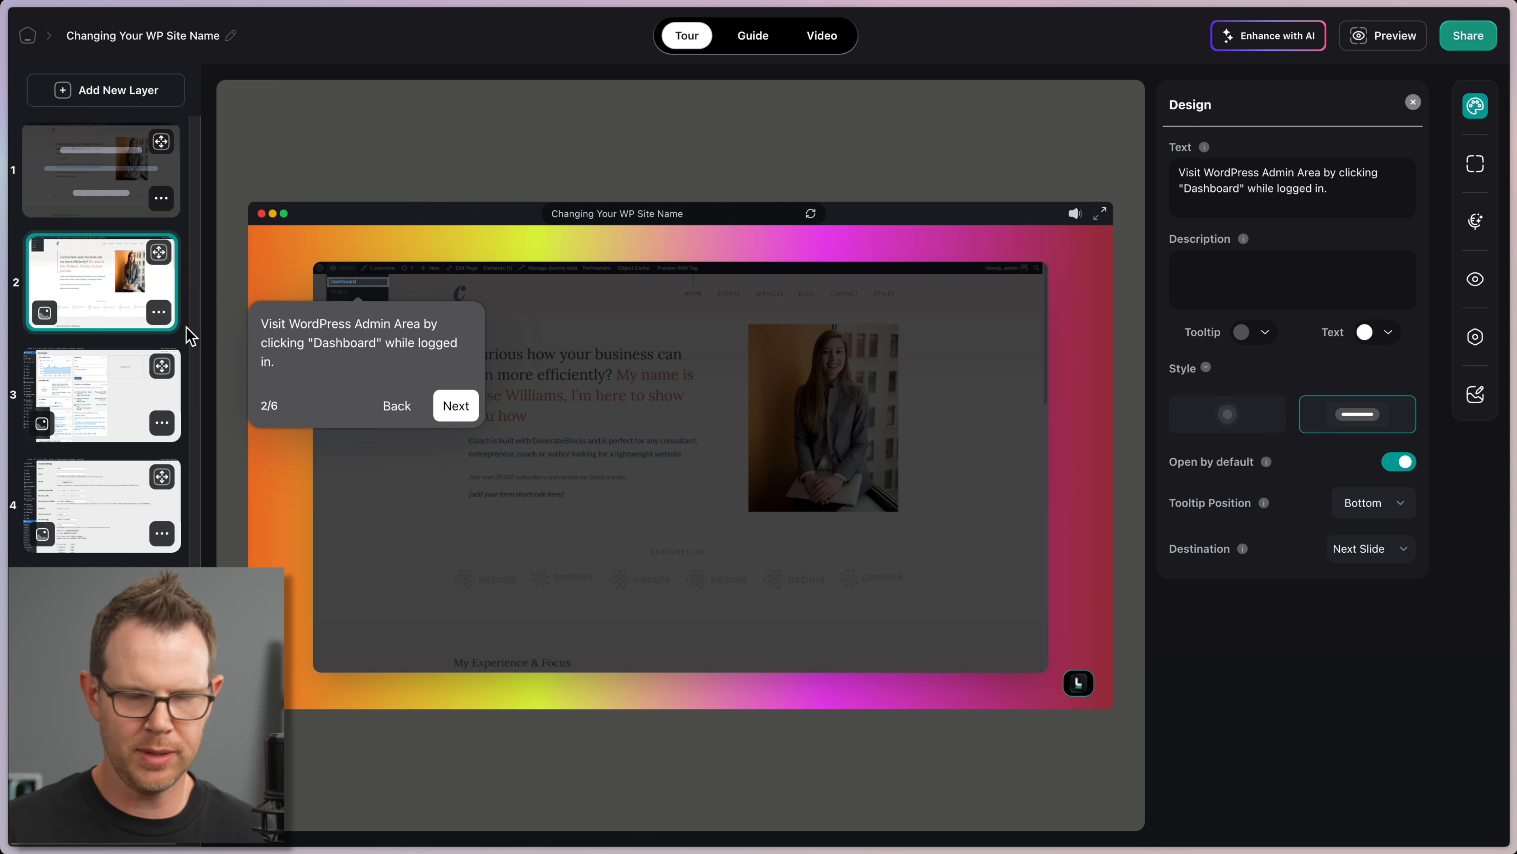
{"action": "left_click", "coordinate": [1475, 337]}
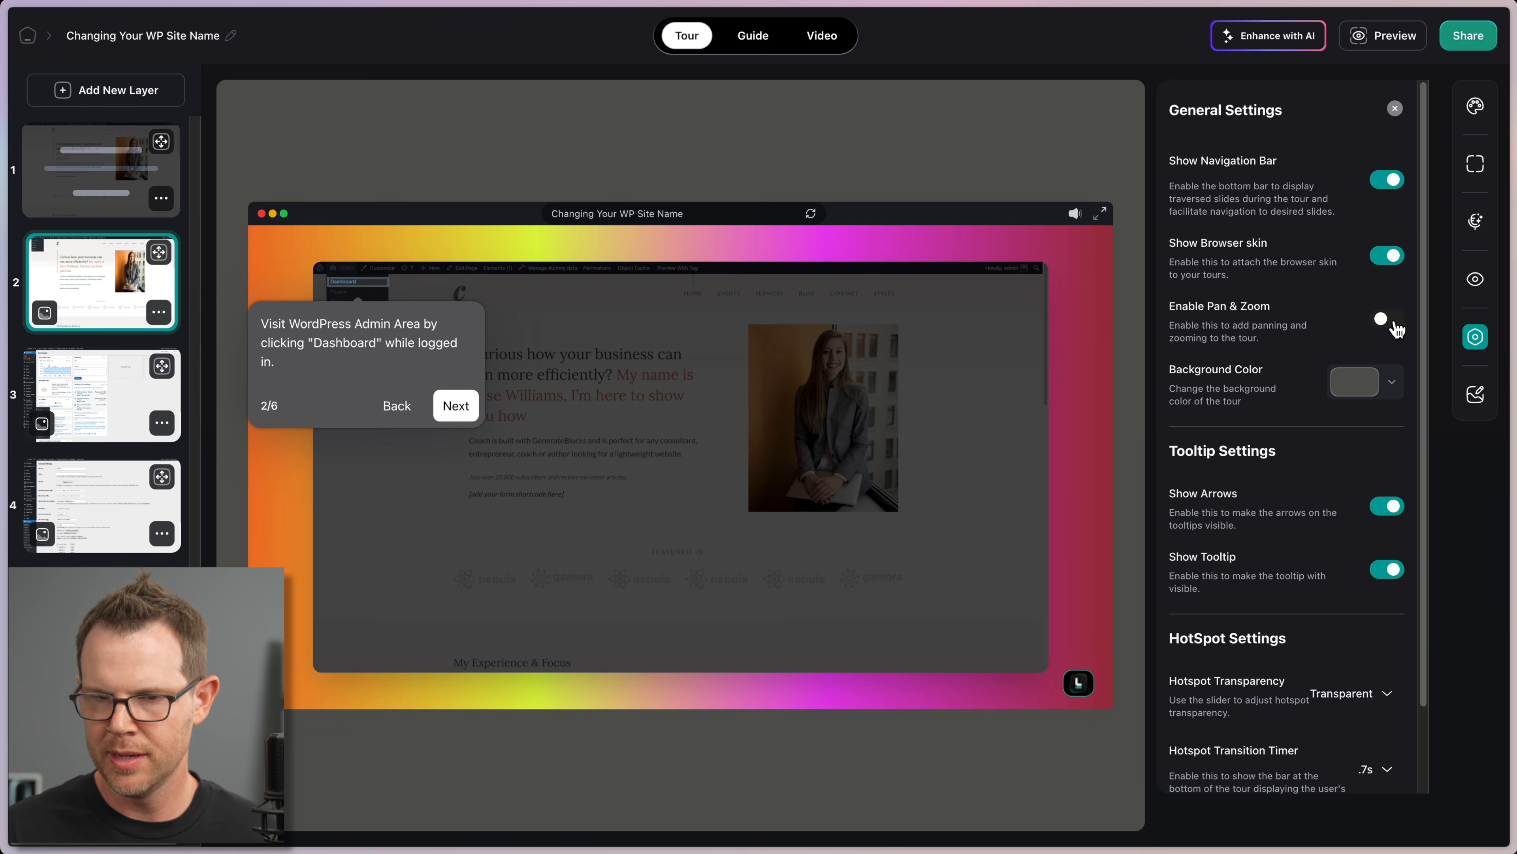
{"action": "left_click", "coordinate": [1391, 323]}
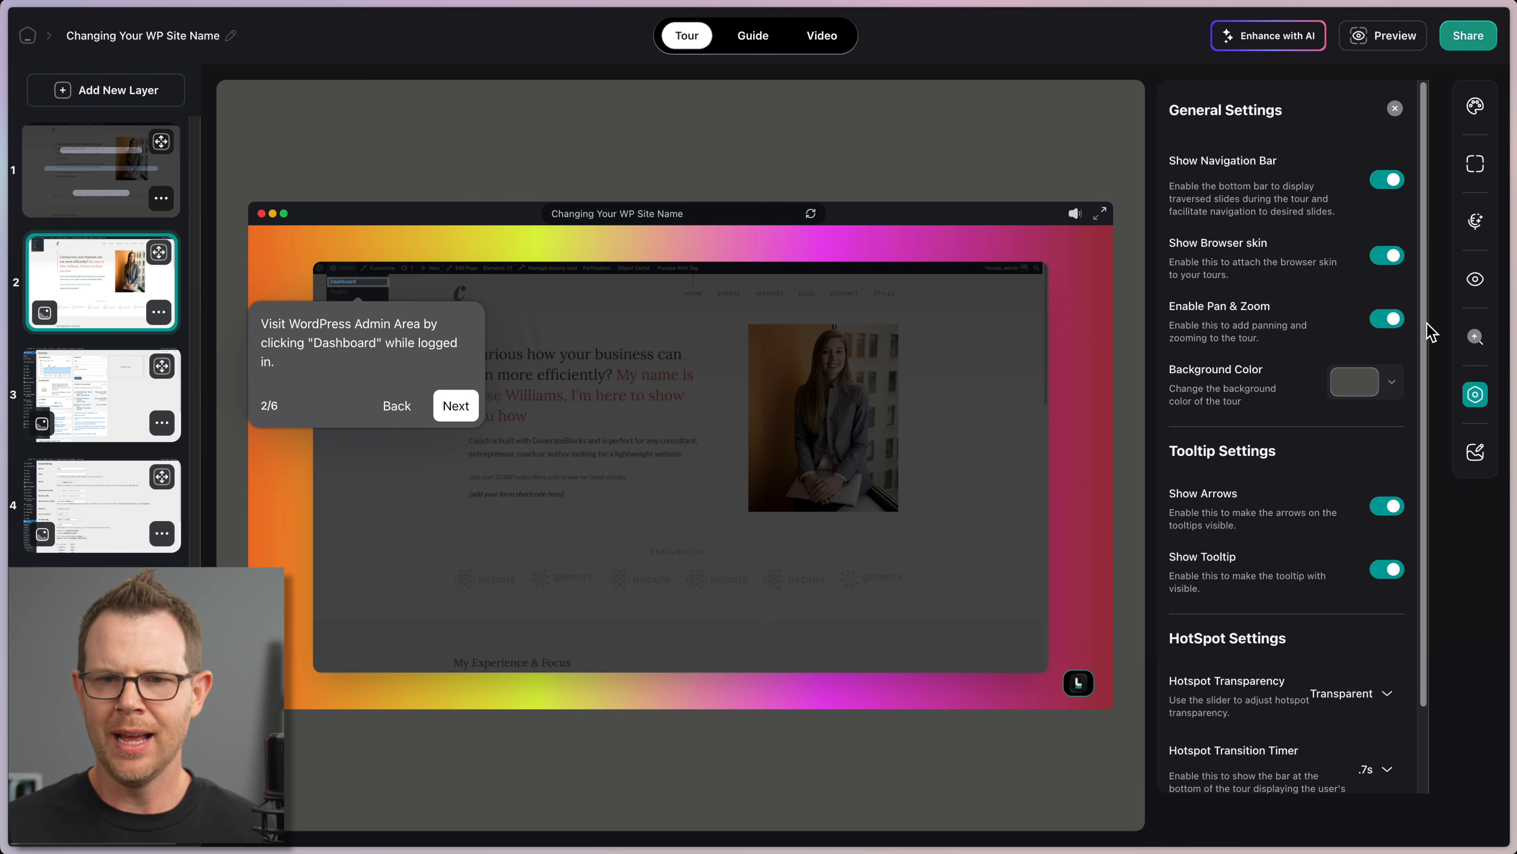
{"action": "left_click", "coordinate": [1380, 37]}
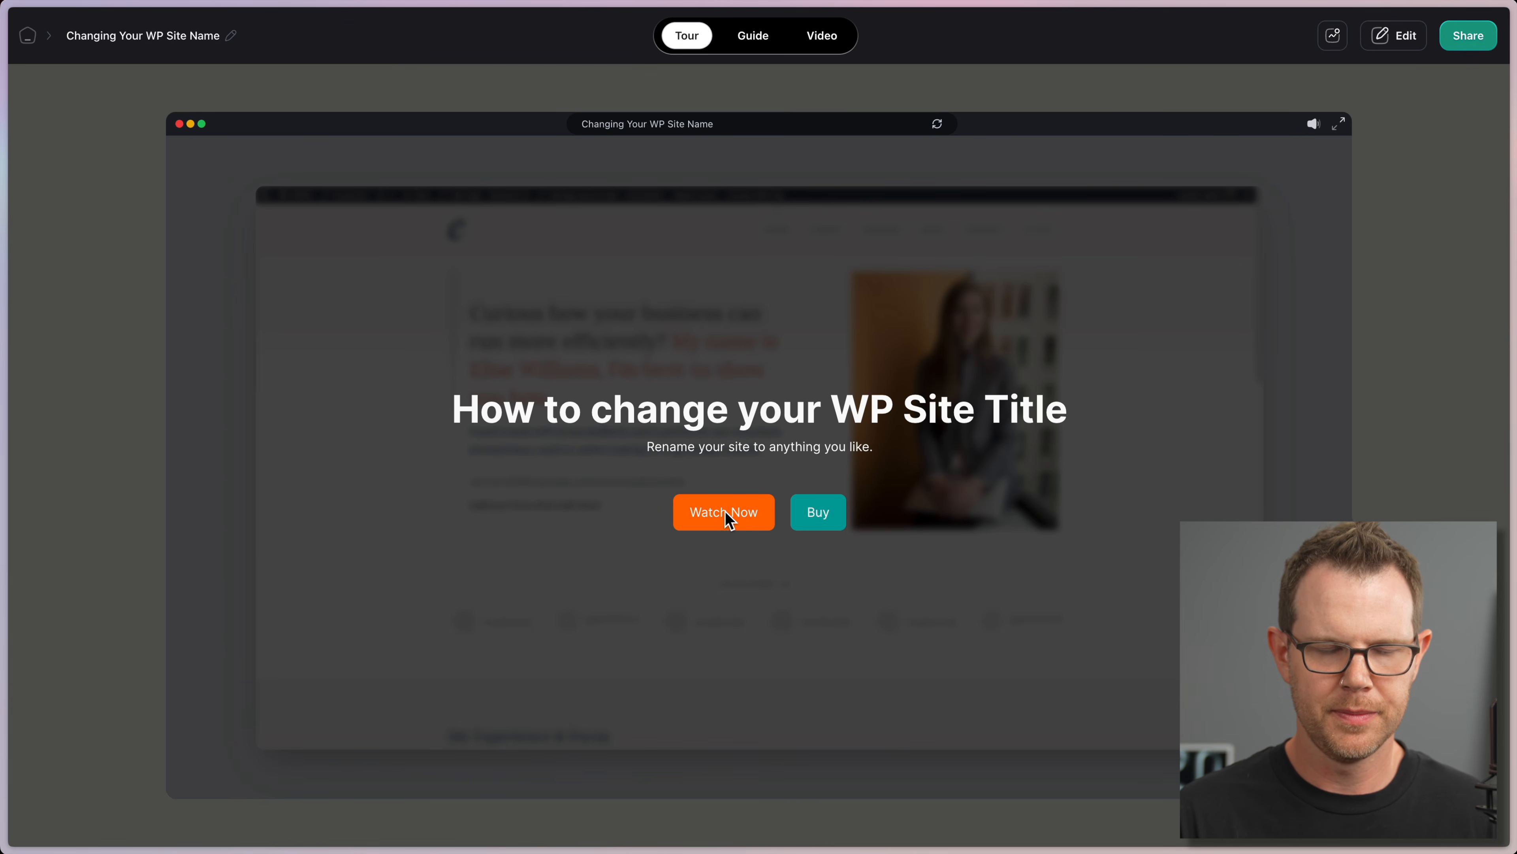
Step: Play the preview through to the save-changes step, jump back to step 3, then exit the player
{"action": "left_click", "coordinate": [724, 514]}
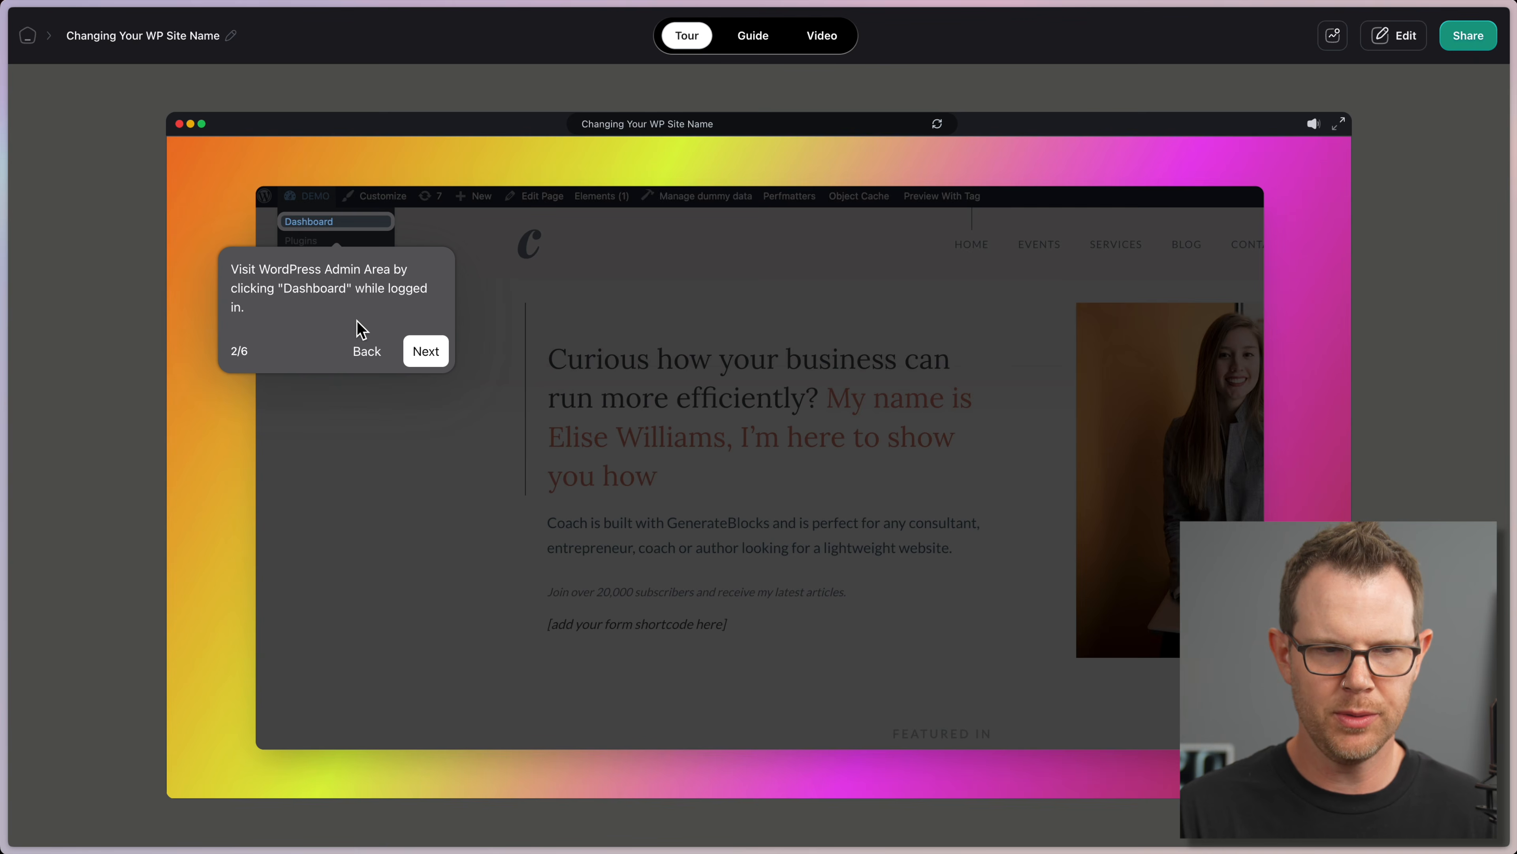
{"action": "left_click", "coordinate": [366, 353]}
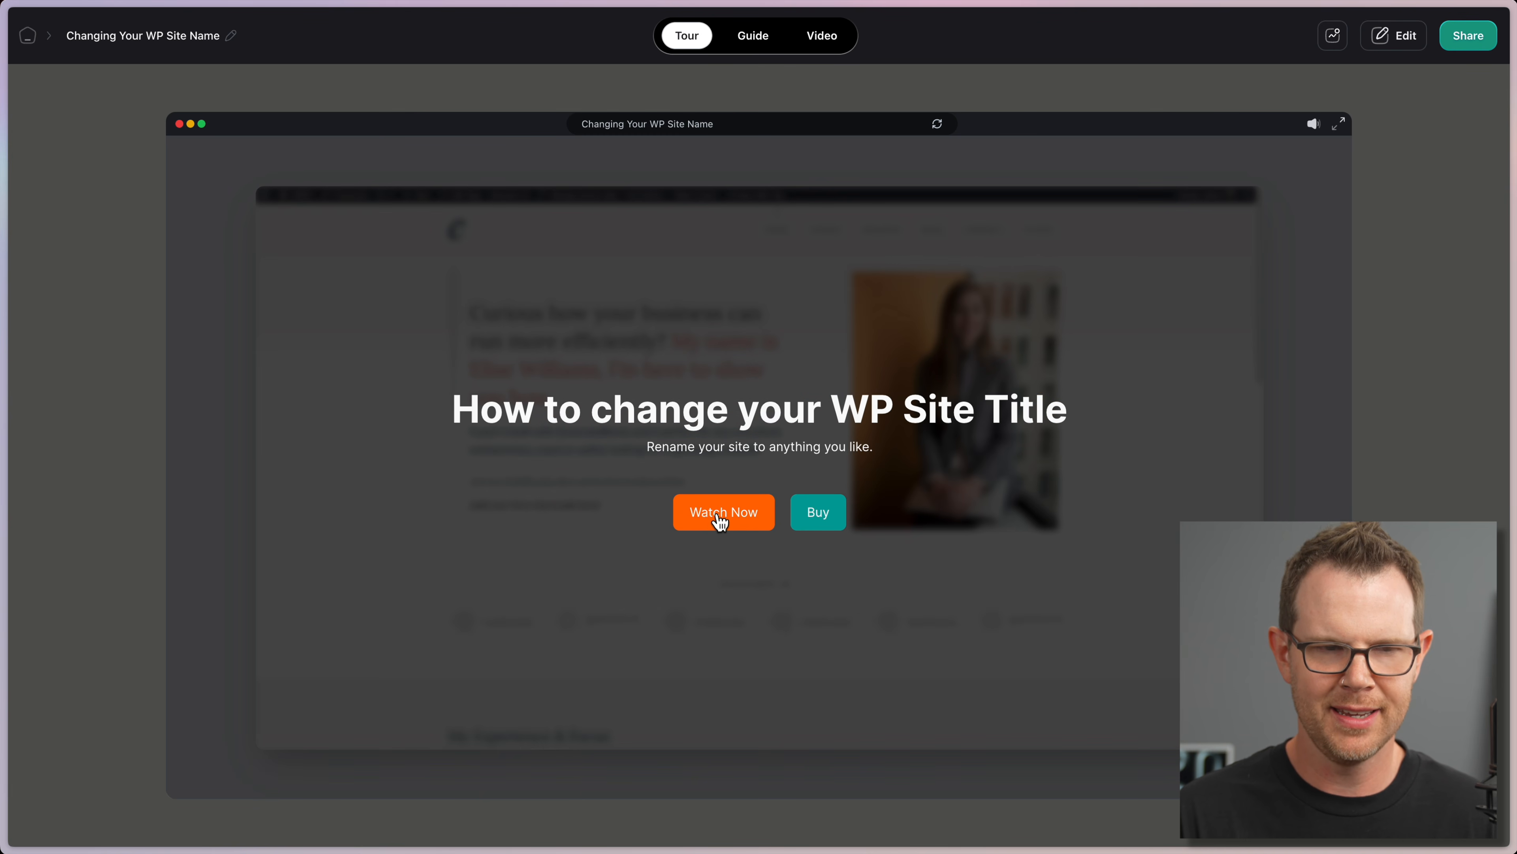
{"action": "left_click", "coordinate": [721, 518]}
{"action": "left_click", "coordinate": [426, 349]}
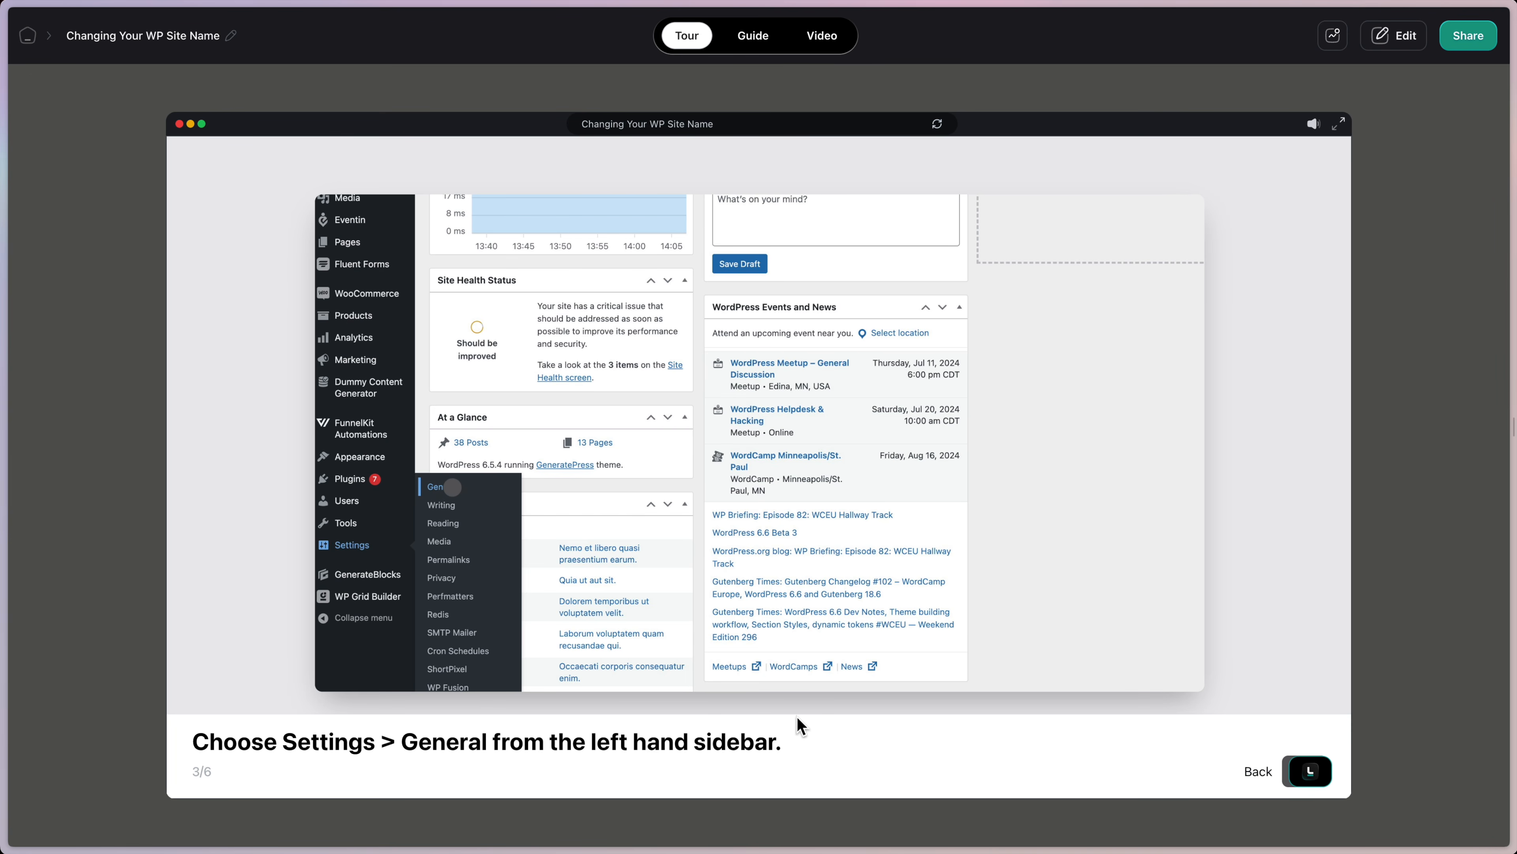
{"action": "left_click", "coordinate": [767, 643]}
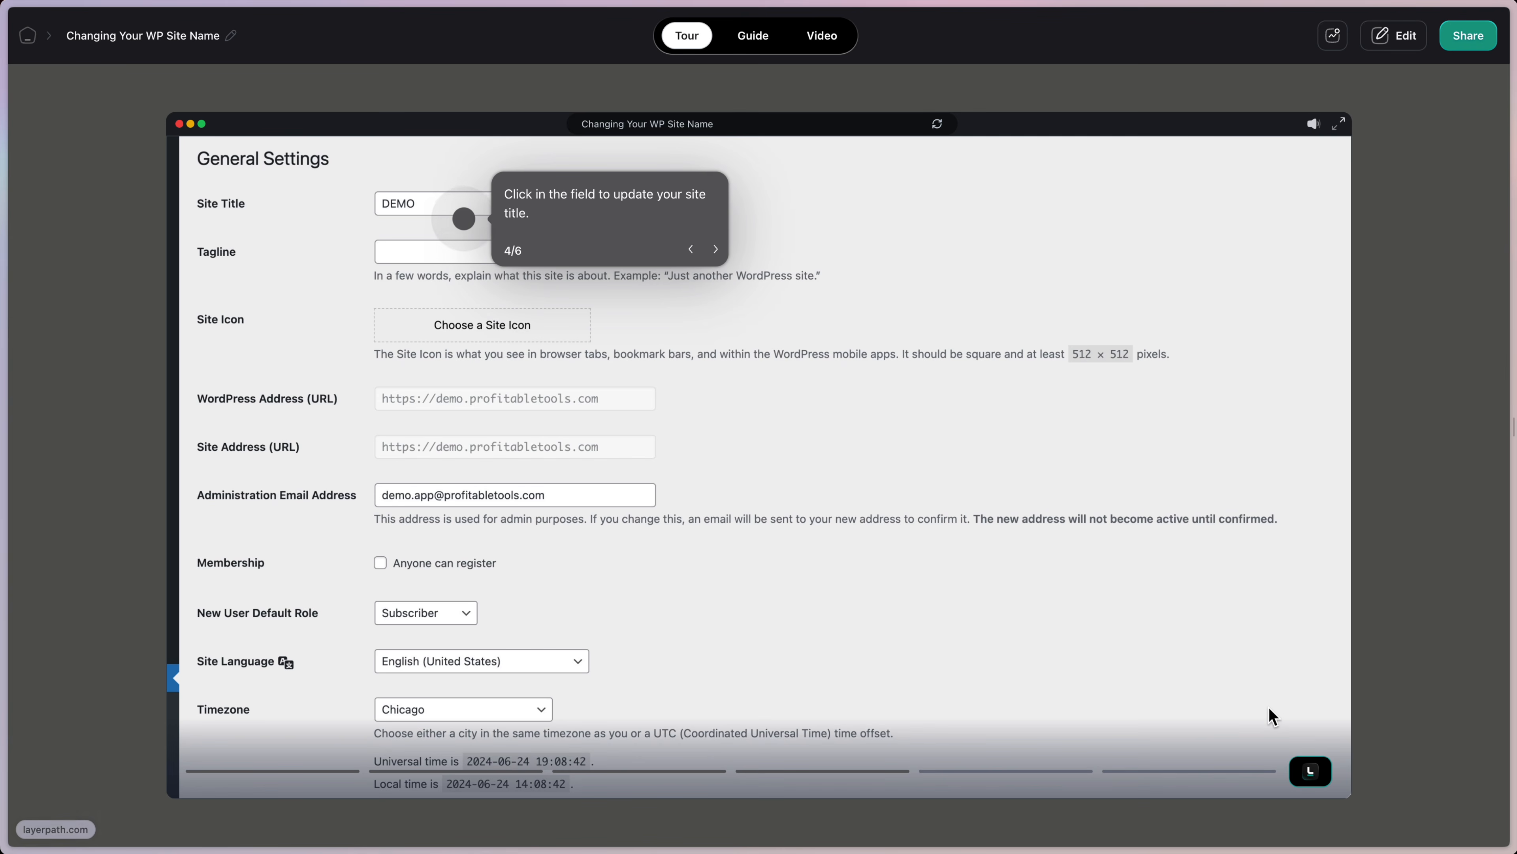
{"action": "left_click", "coordinate": [714, 249]}
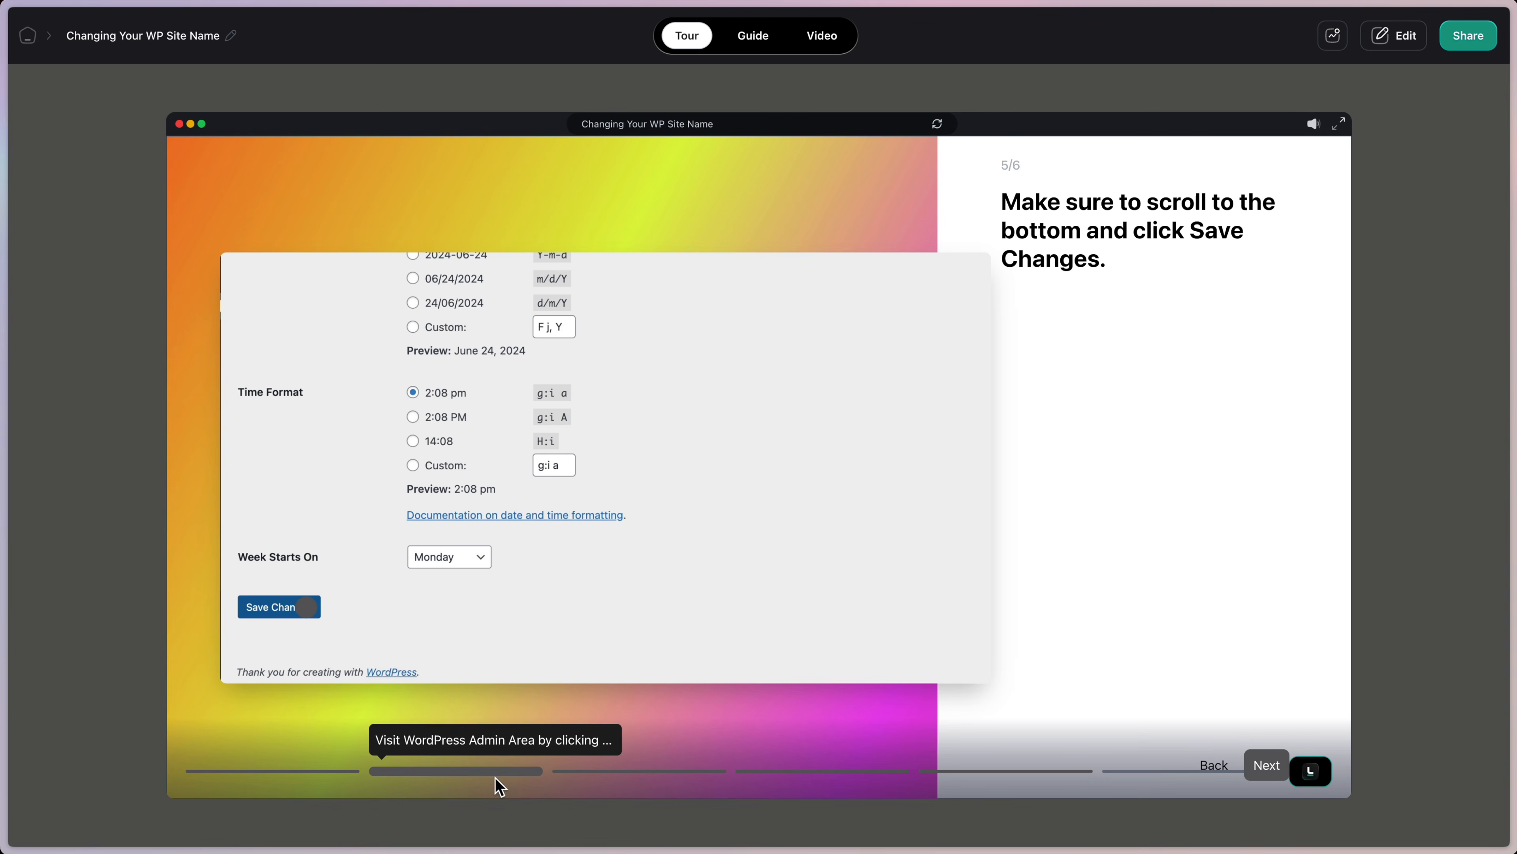
{"action": "left_click", "coordinate": [596, 774]}
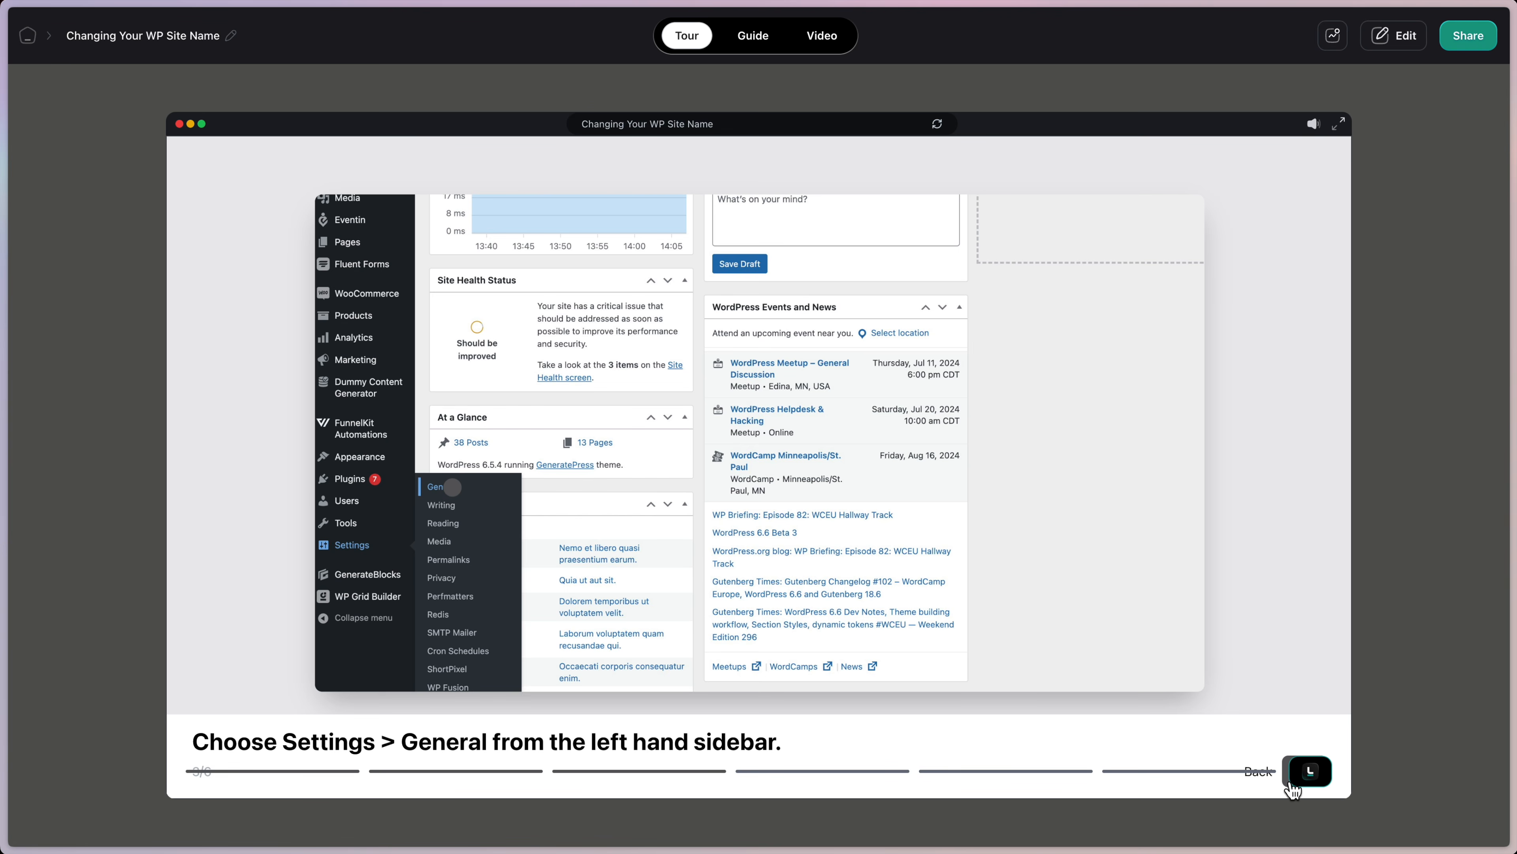
{"action": "left_click", "coordinate": [1291, 783]}
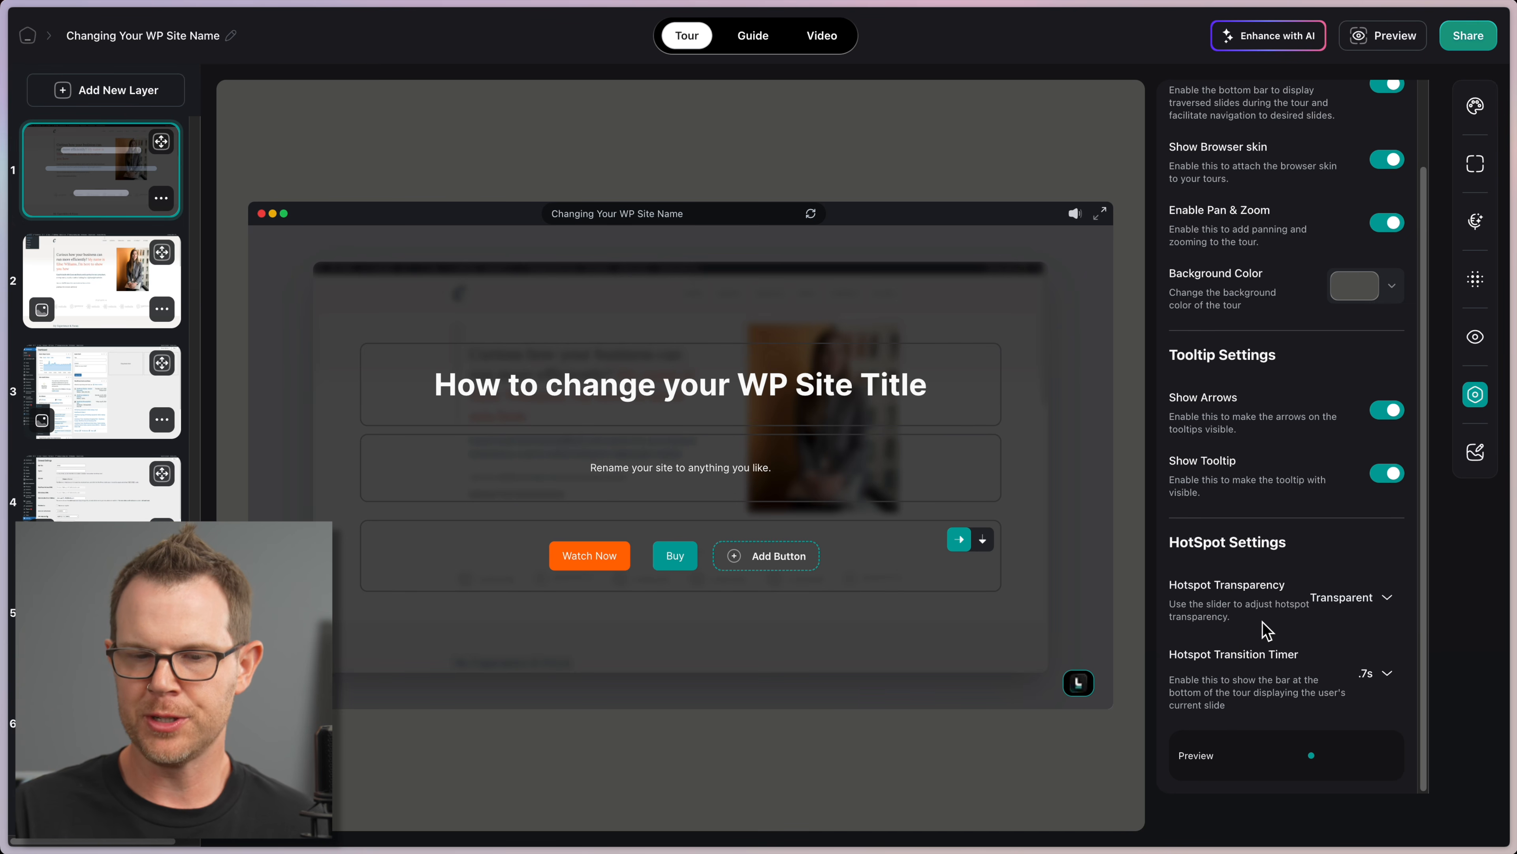
Step: Change the Hotspot Transition Timer from .7s to .3s and preview the tour
{"action": "left_click", "coordinate": [1375, 605]}
{"action": "left_click", "coordinate": [1353, 630]}
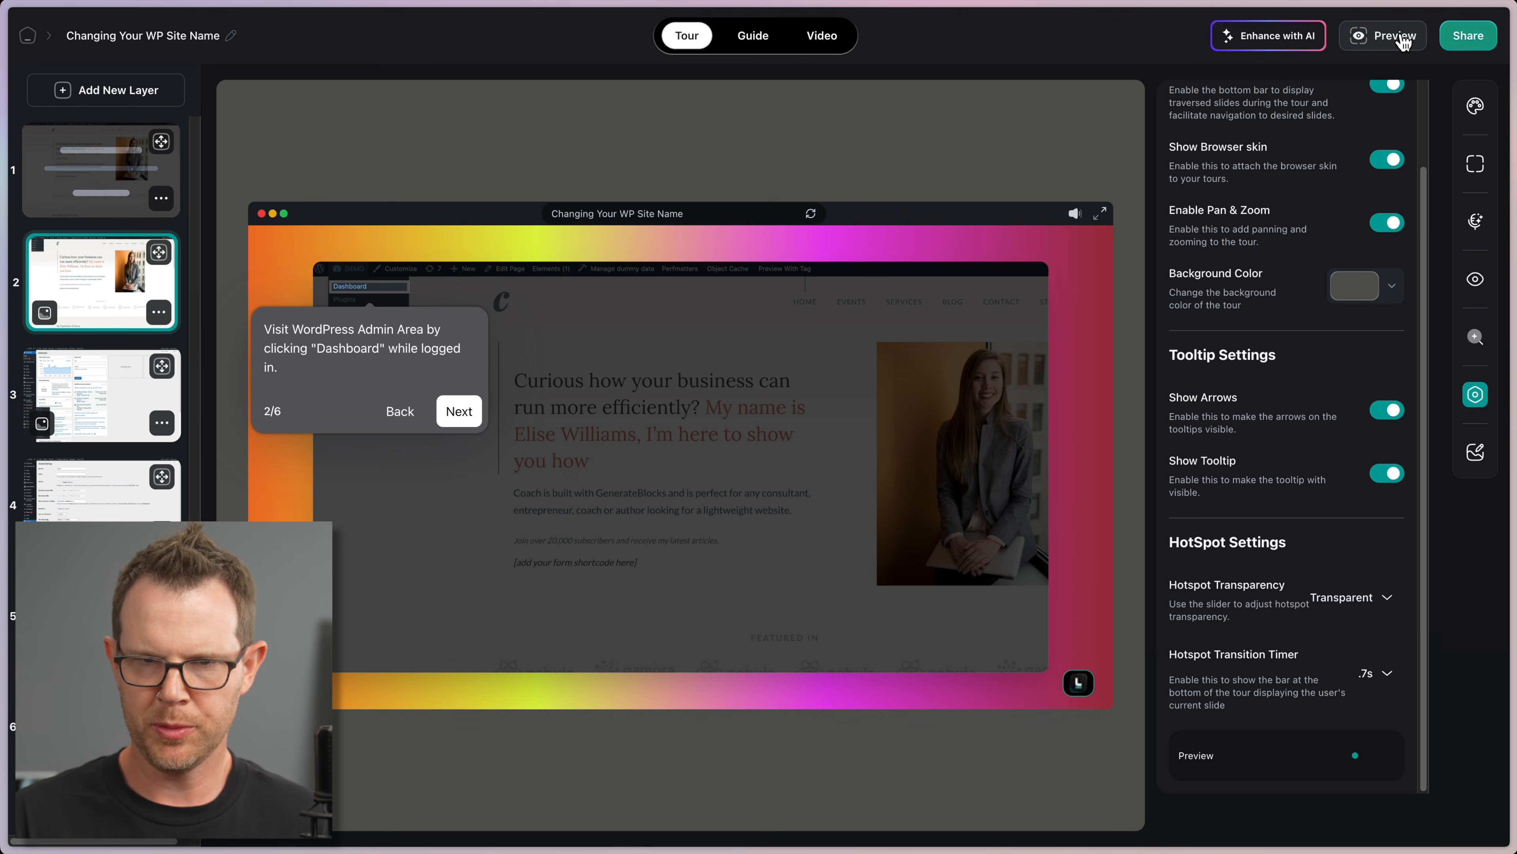
{"action": "left_click", "coordinate": [1383, 36]}
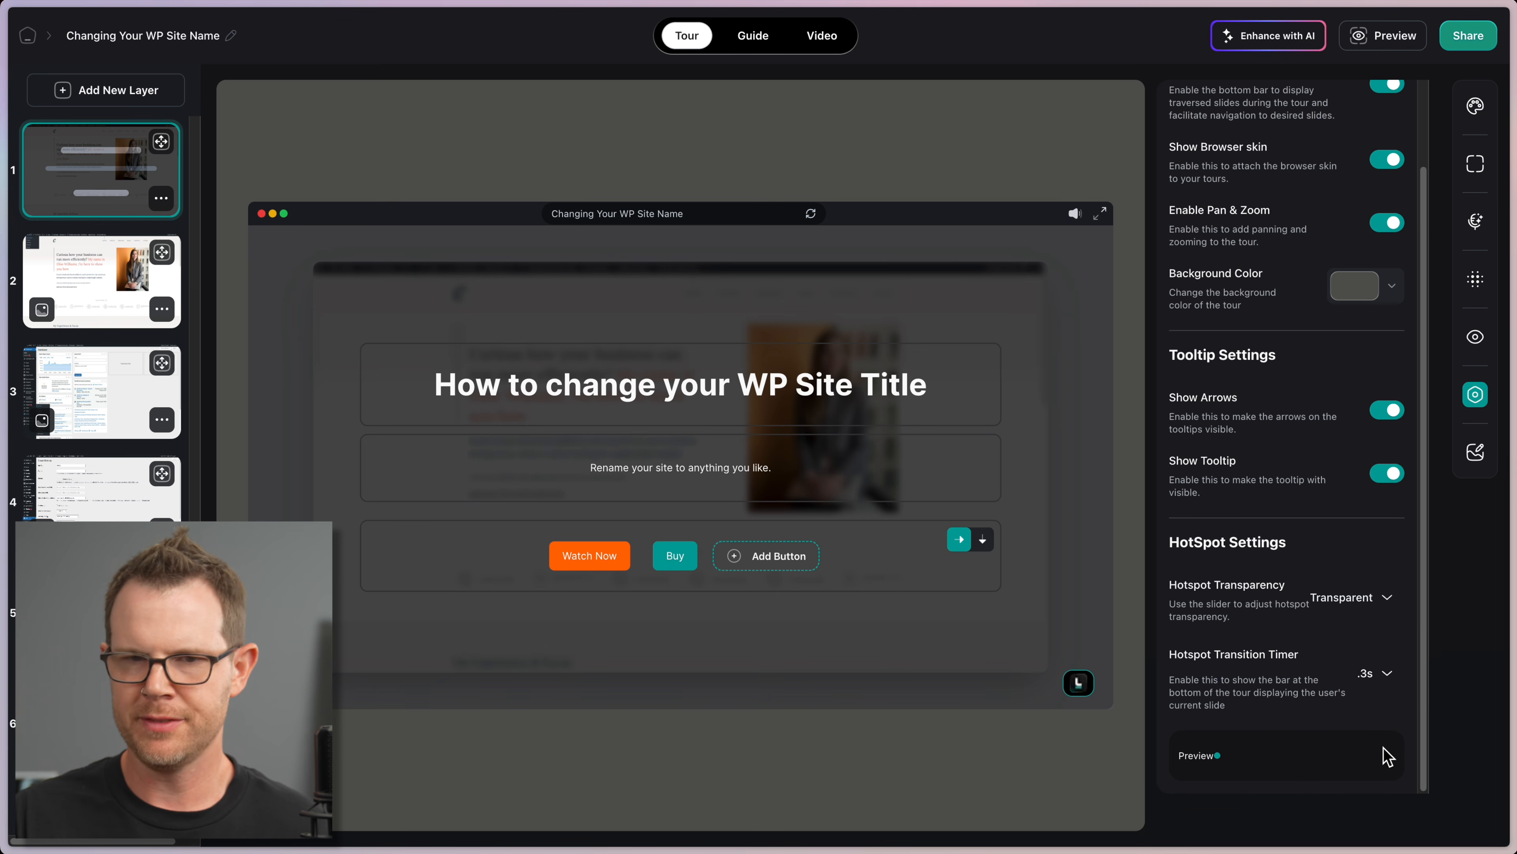
Step: Preview the tour as a viewer, watching through the Save Changes step to the closing card
{"action": "left_click", "coordinate": [1386, 36]}
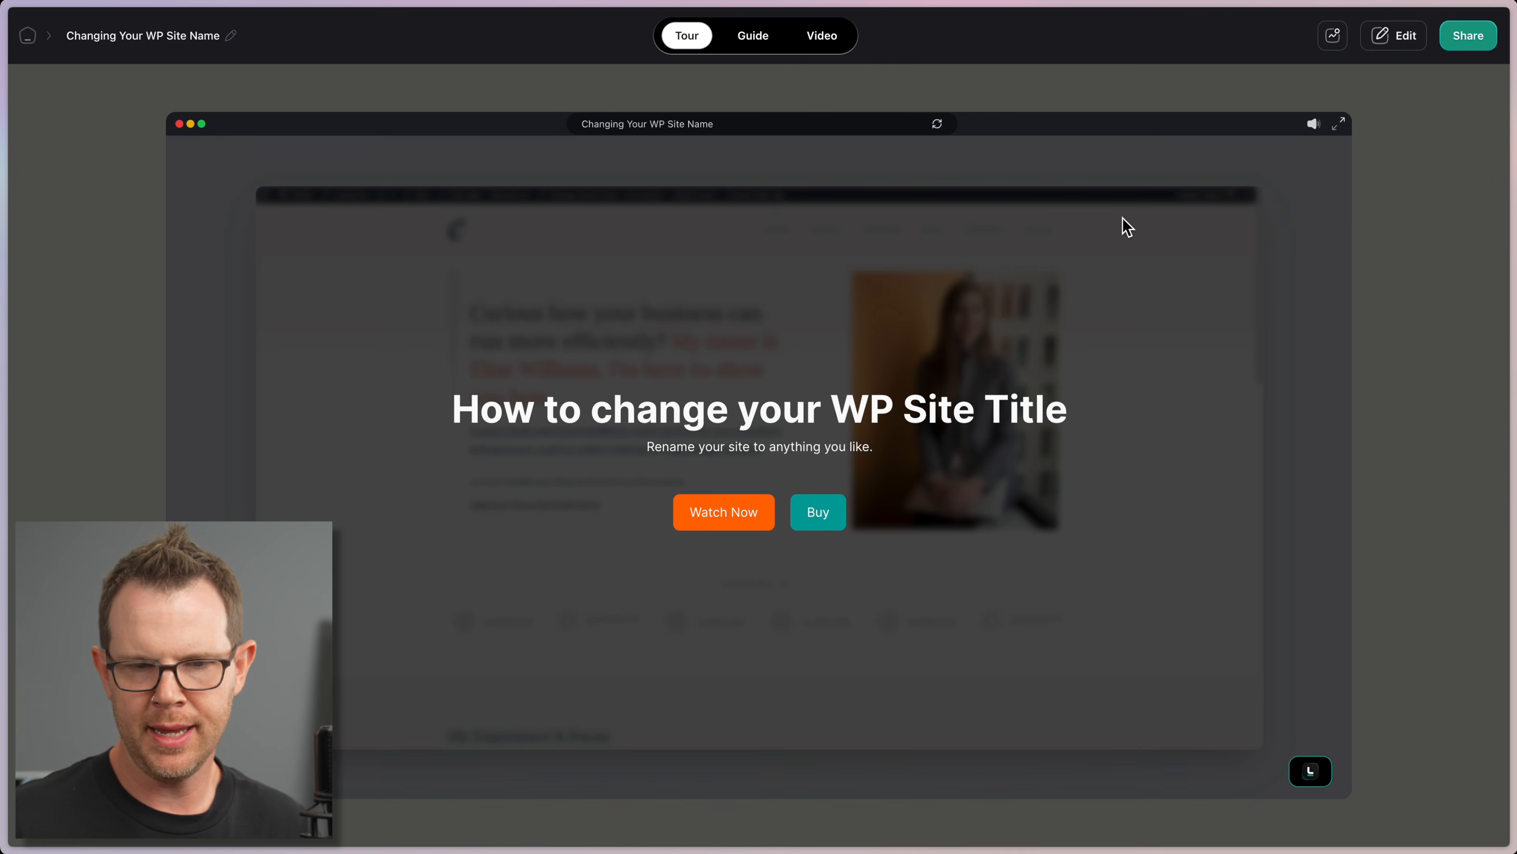
{"action": "left_click", "coordinate": [712, 519]}
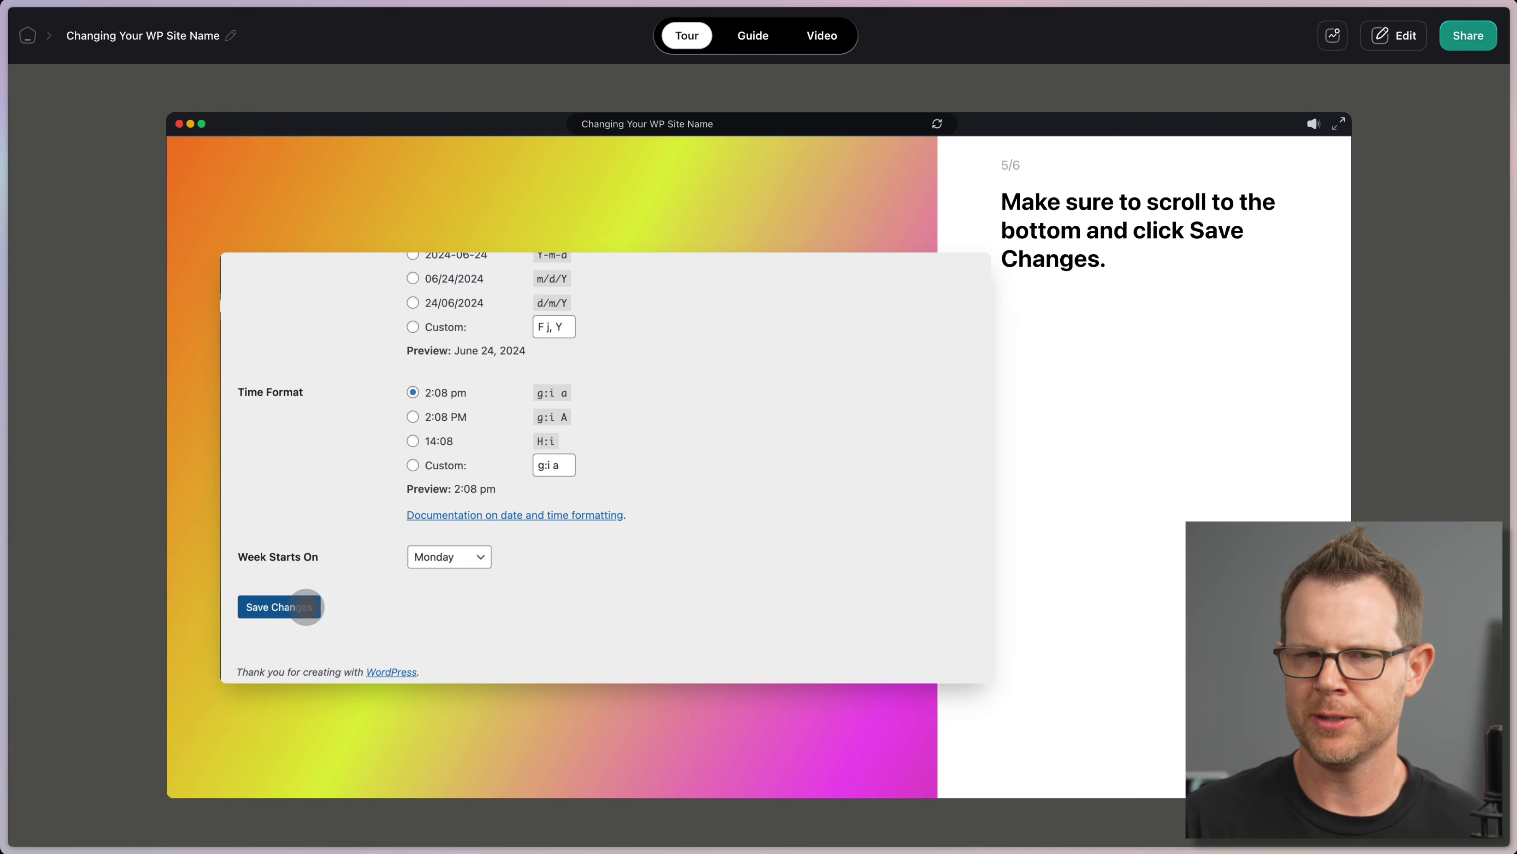
{"action": "left_click", "coordinate": [307, 606]}
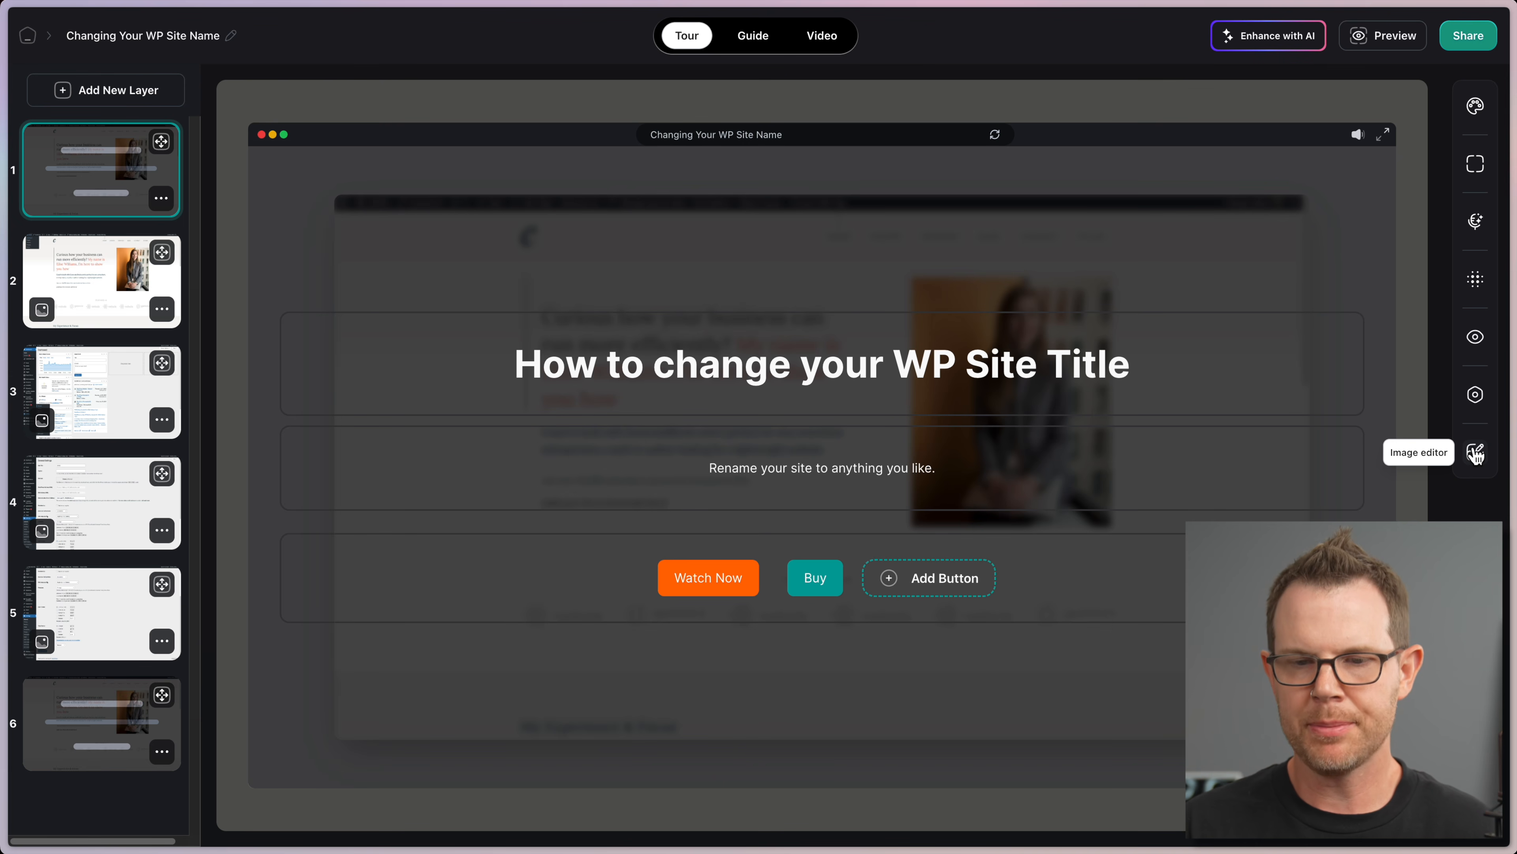
Step: In the slide screenshot, redact the 'Curious how your business can' line and sharpie a red arrow by the subscriber line
{"action": "left_click", "coordinate": [1476, 455]}
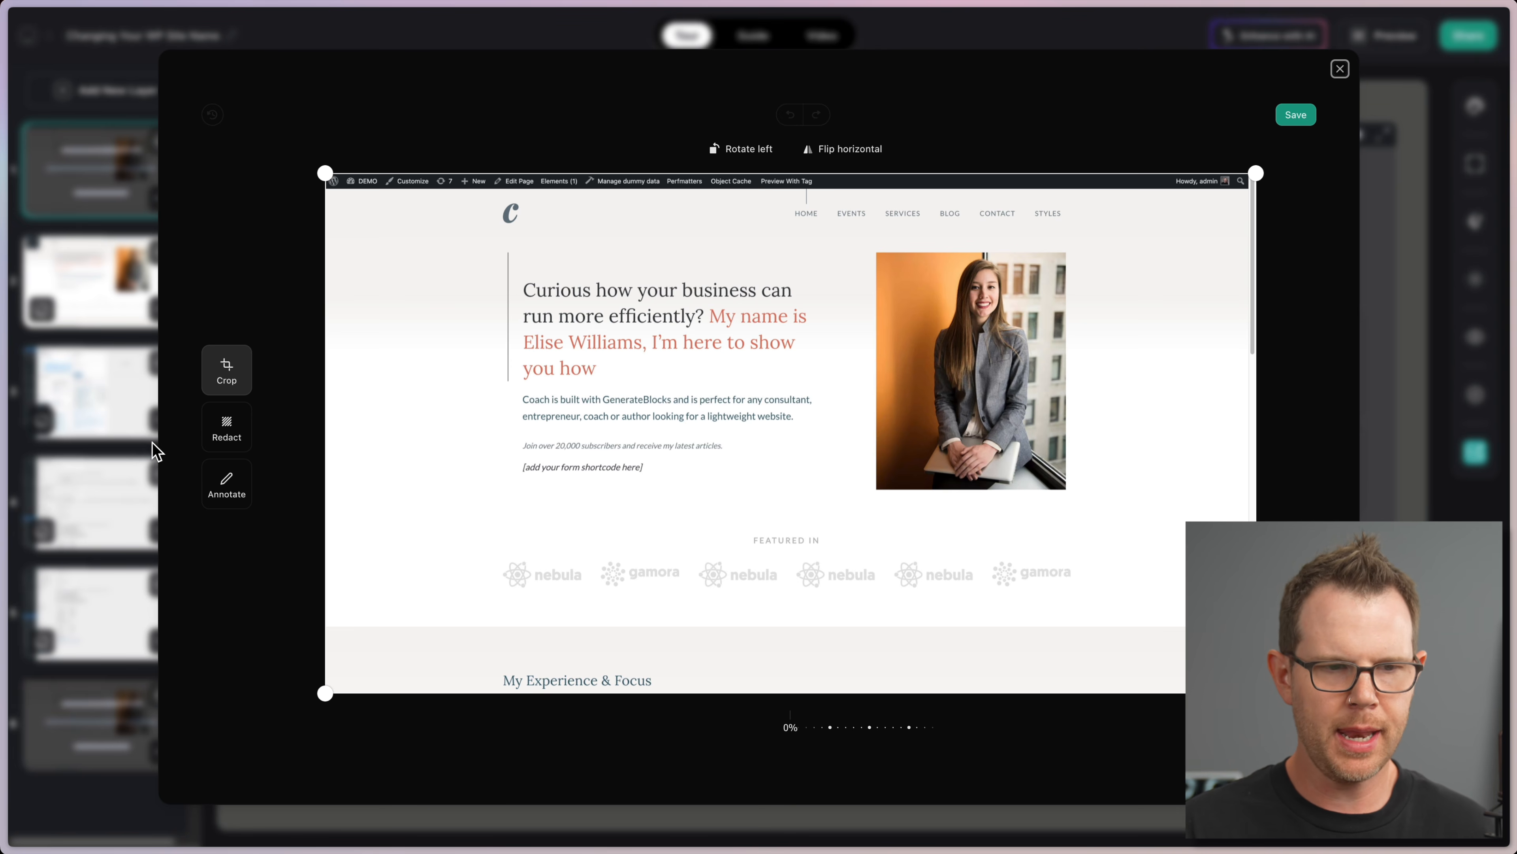
{"action": "left_click", "coordinate": [233, 428]}
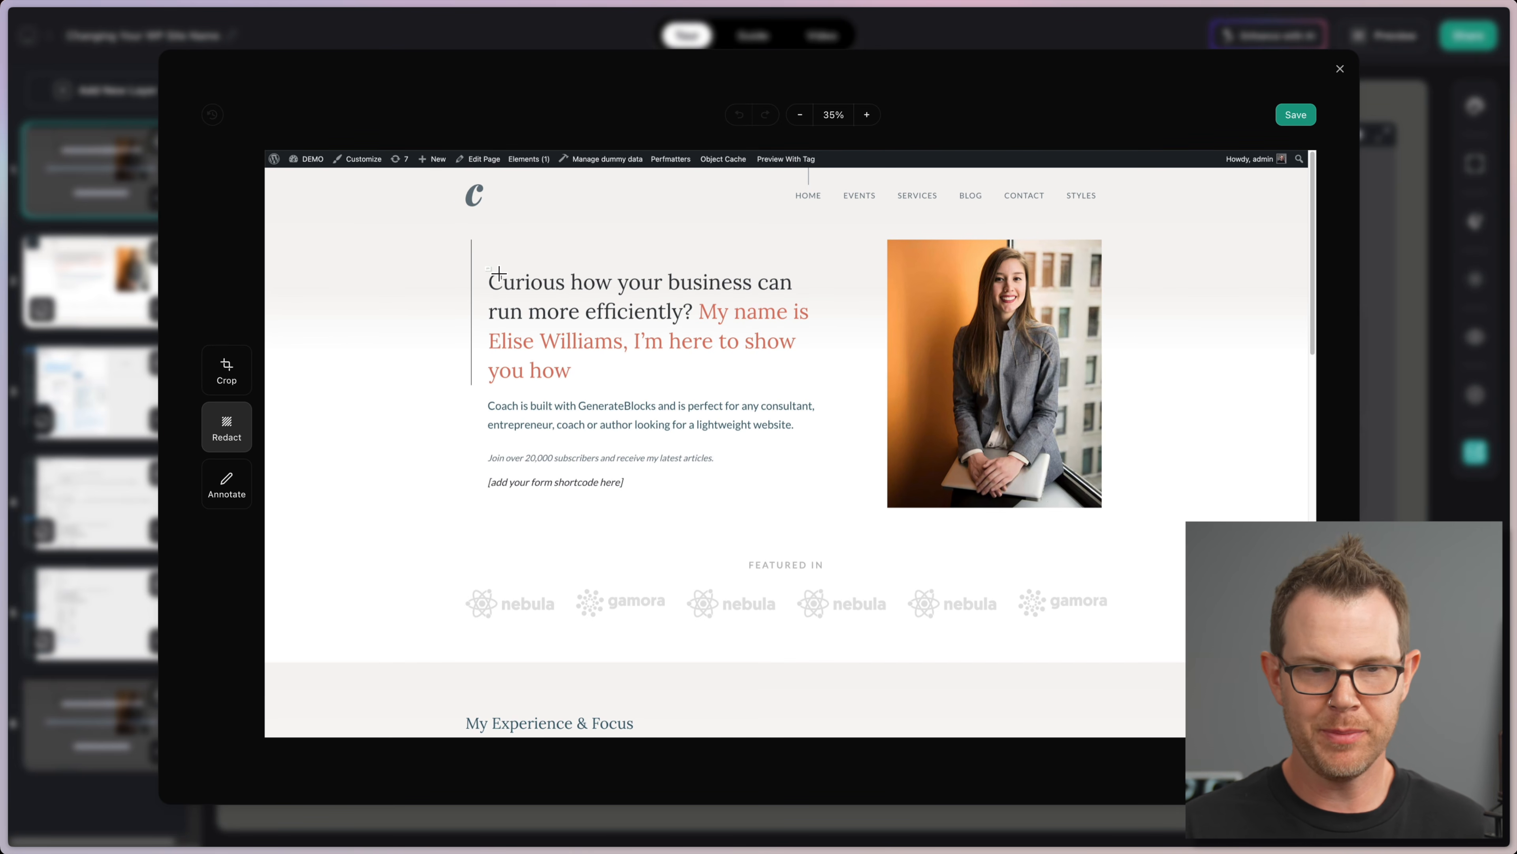
{"action": "left_click_drag", "start_coordinate": [486, 267], "coordinate": [796, 295]}
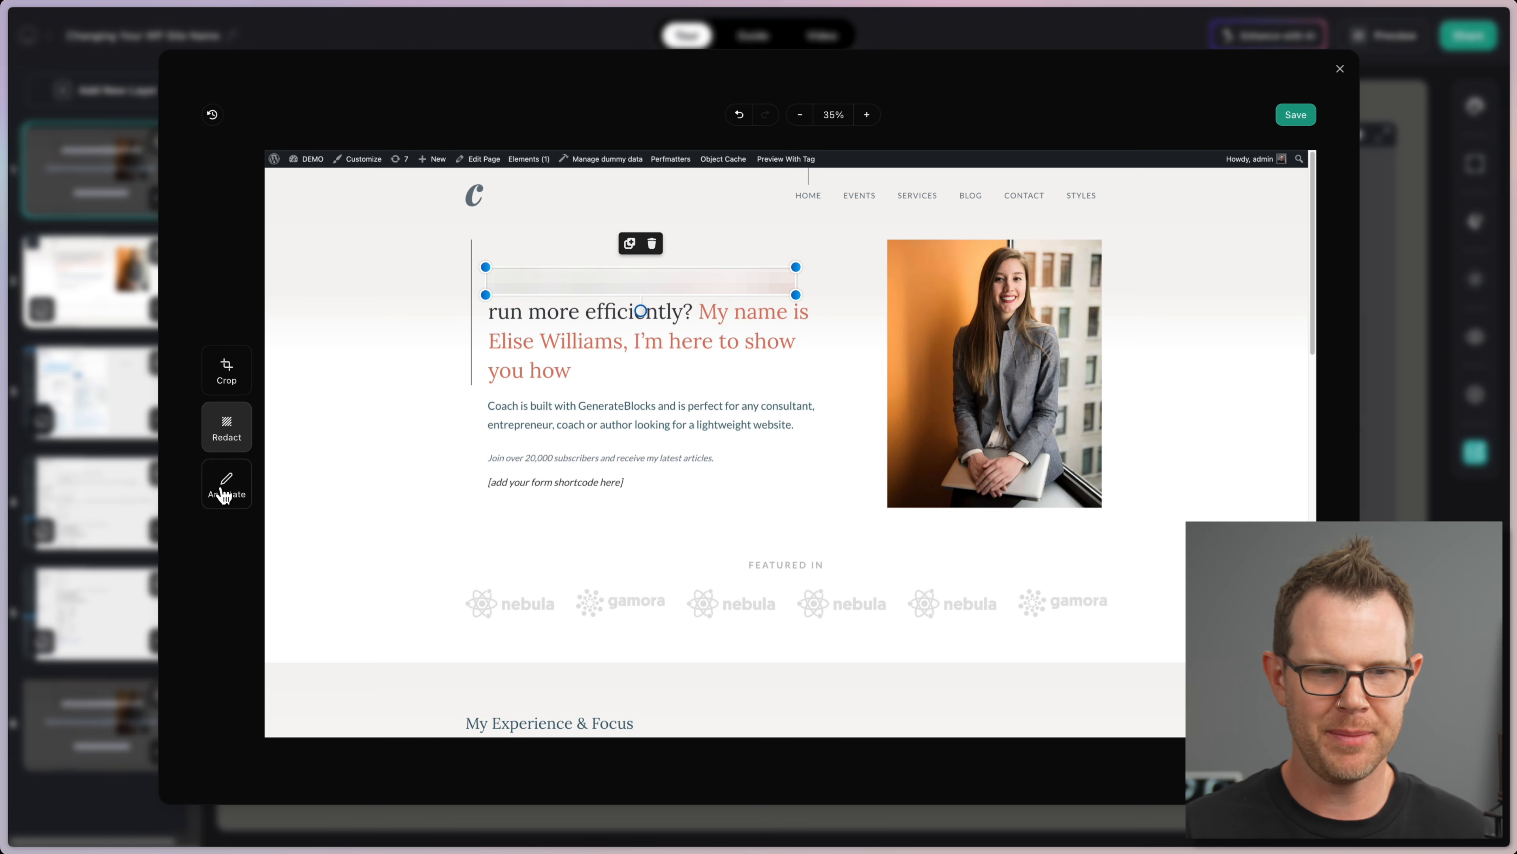
{"action": "left_click", "coordinate": [226, 485]}
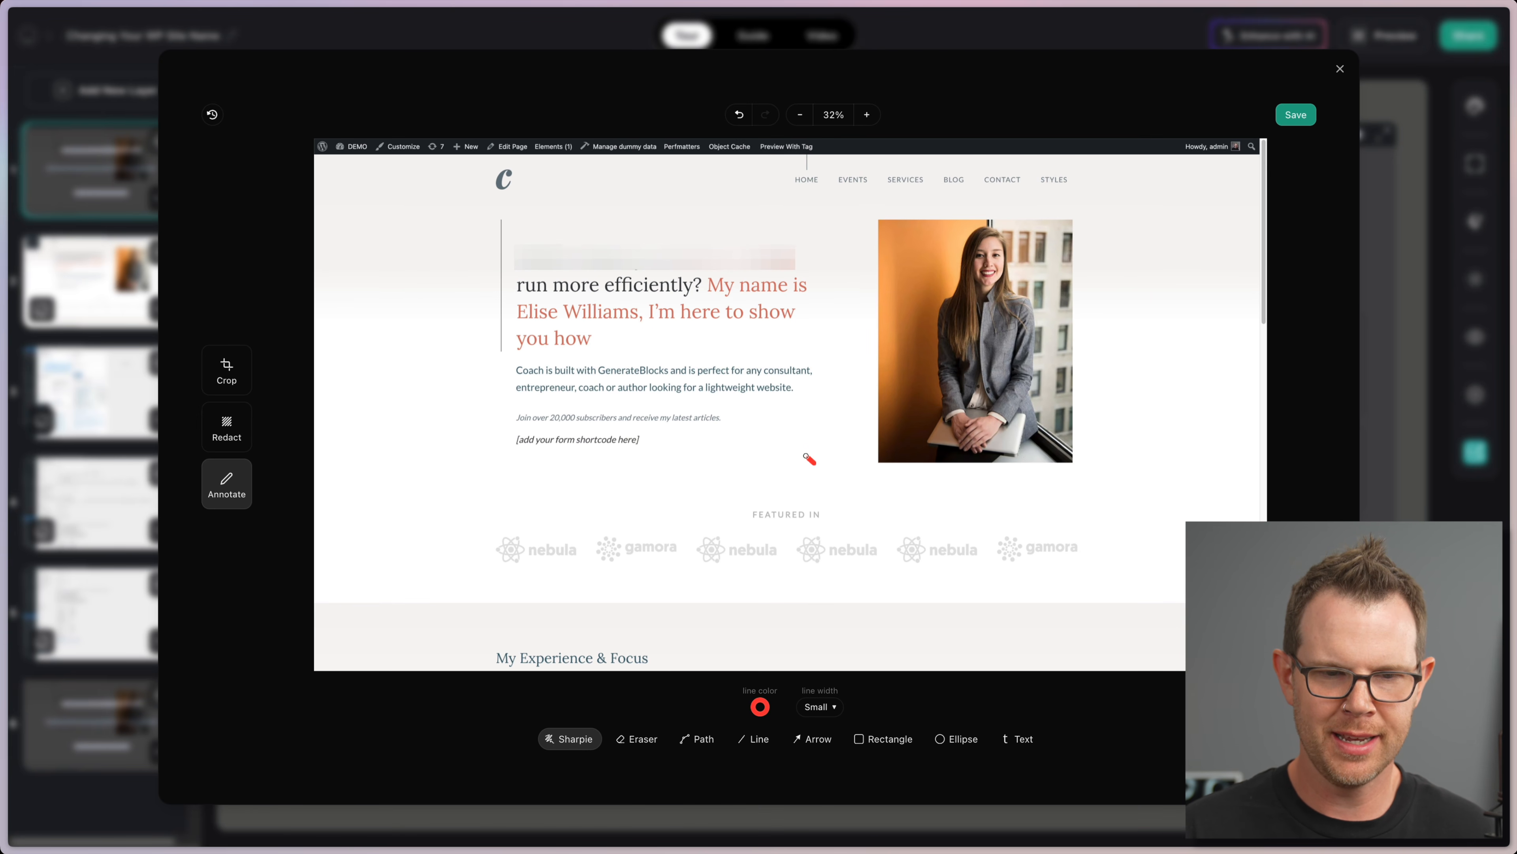
{"action": "mouse_move", "coordinate": [813, 461]}
{"action": "left_mouse_down"}
{"action": "mouse_move", "coordinate": [737, 415]}
{"action": "mouse_move", "coordinate": [772, 409]}
{"action": "left_mouse_up"}
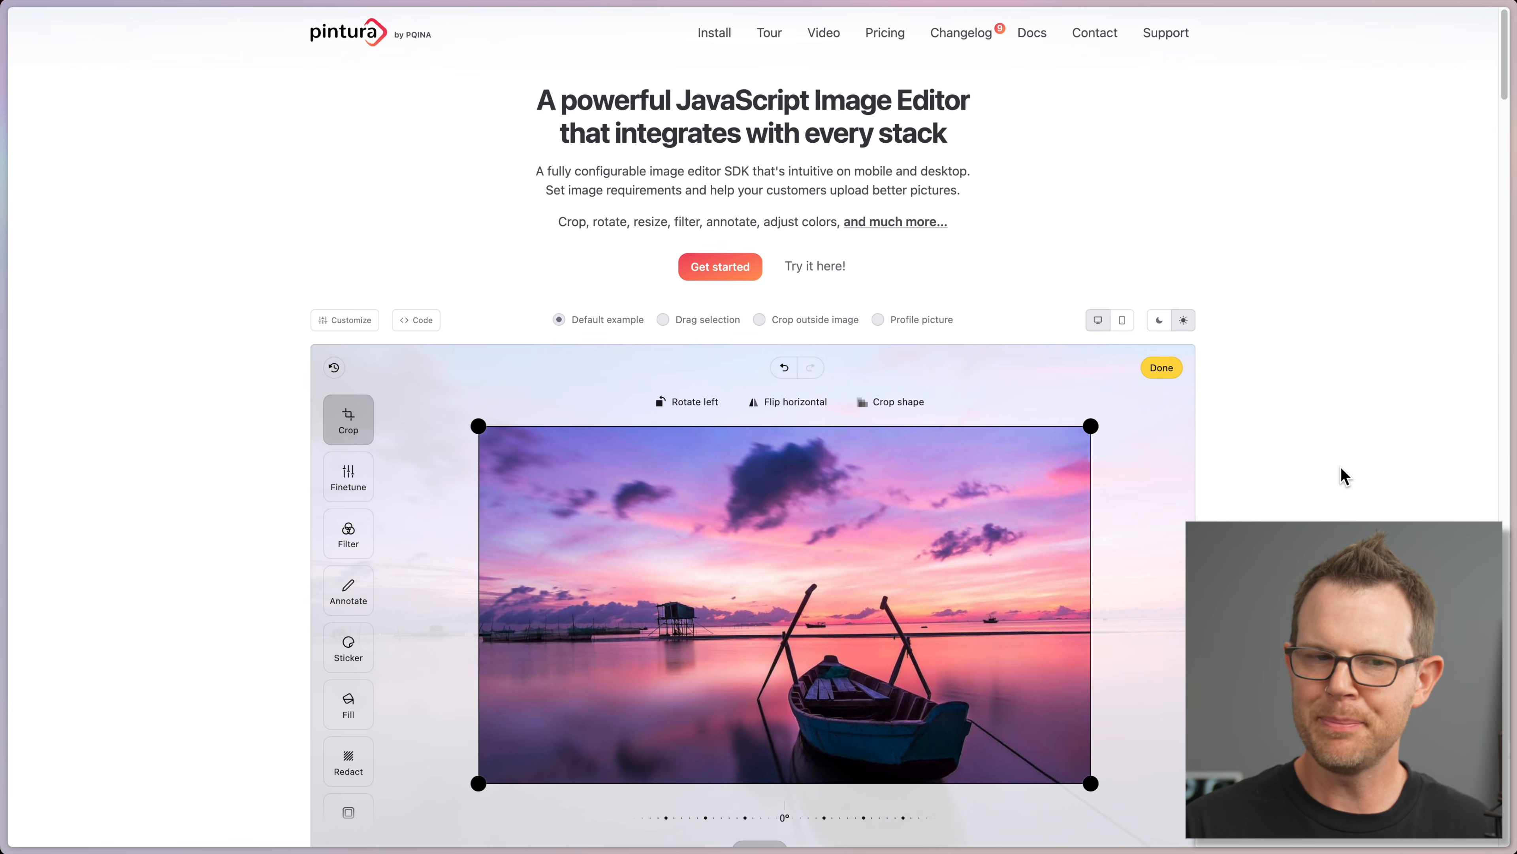
Step: Crop the Pintura sunset boat demo photo to portrait and scale it to 27%
{"action": "scroll", "coordinate": [1319, 492], "scroll_direction": "down", "scroll_amount": 4}
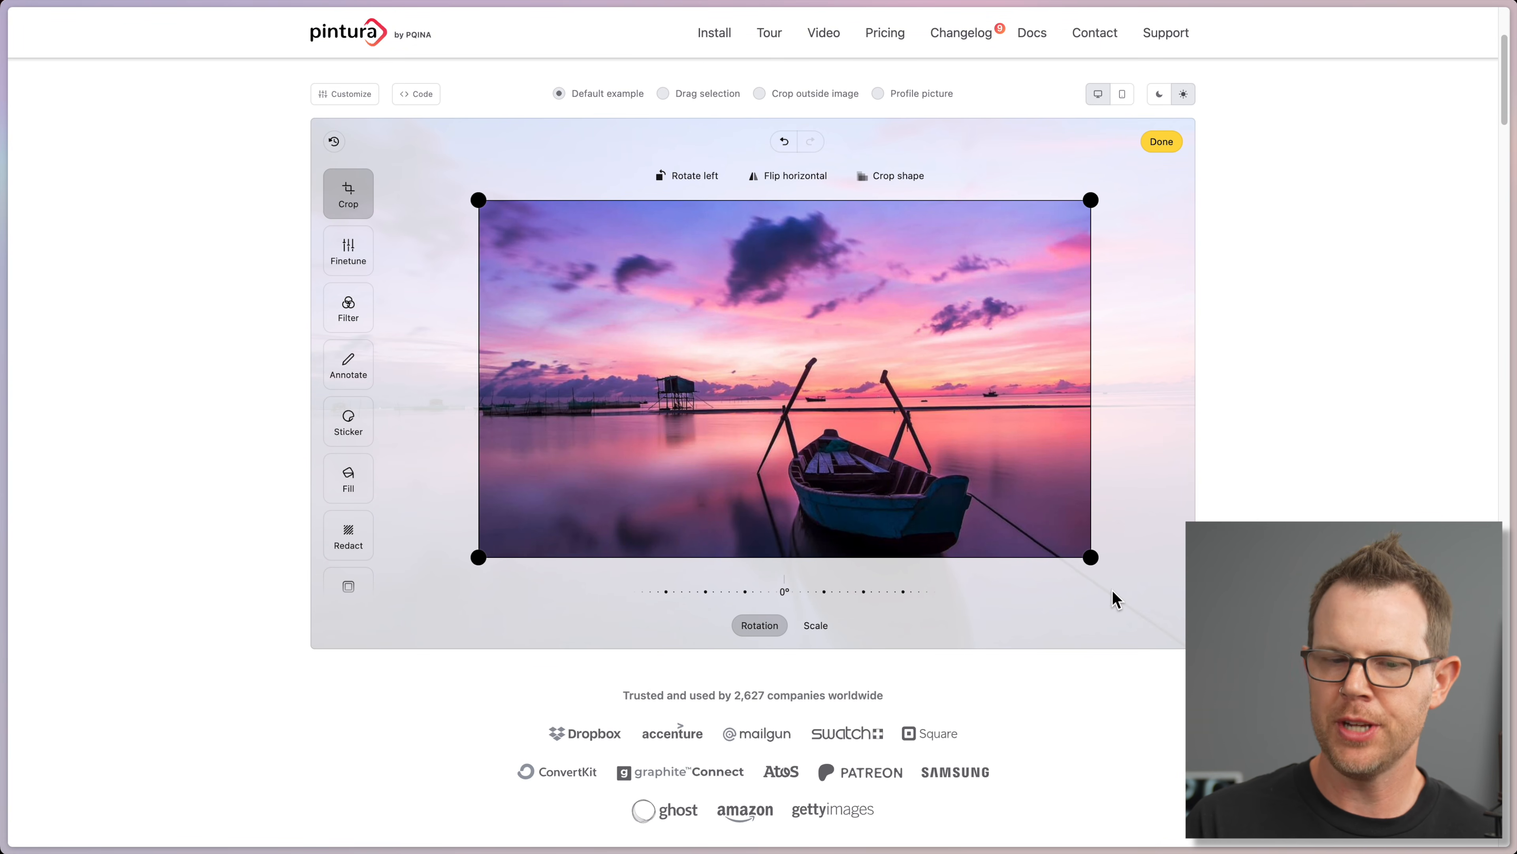
{"action": "left_click_drag", "start_coordinate": [1090, 556], "coordinate": [1000, 550]}
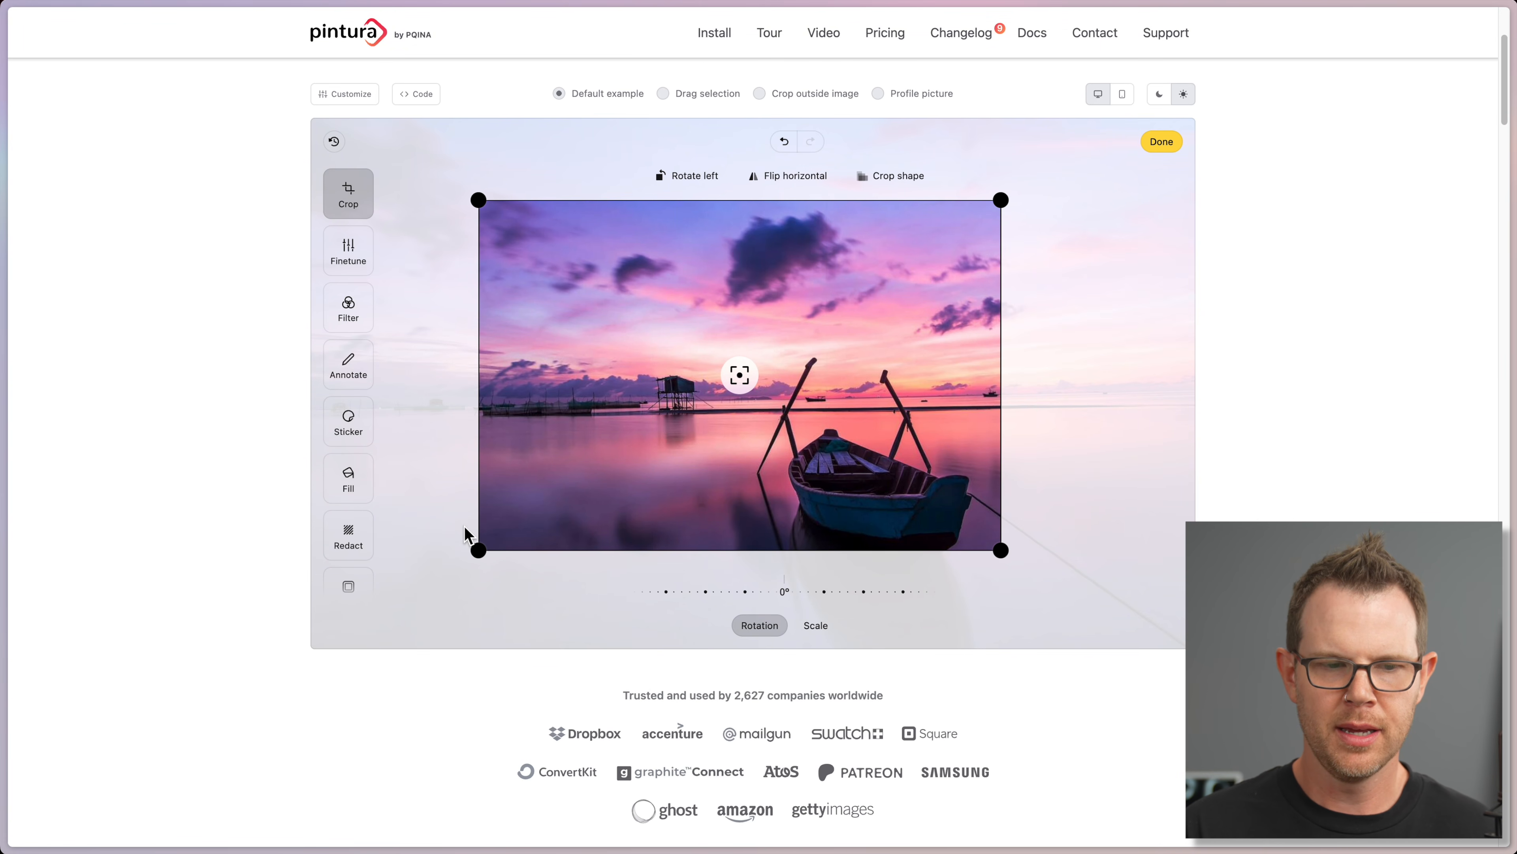
{"action": "left_click_drag", "start_coordinate": [478, 550], "coordinate": [713, 557]}
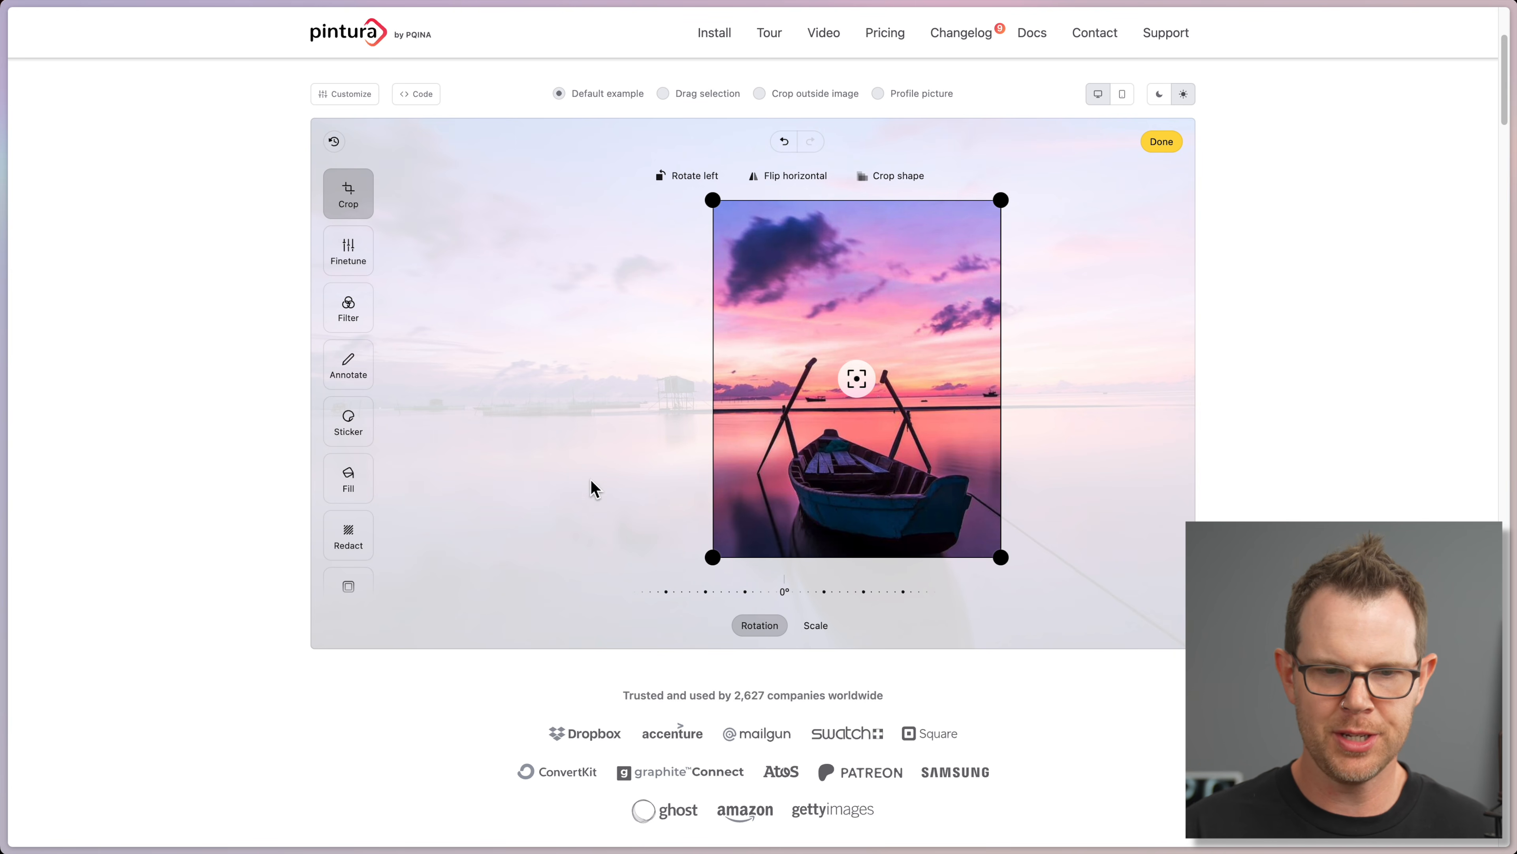
{"action": "left_click", "coordinate": [815, 625]}
{"action": "left_click_drag", "start_coordinate": [783, 593], "coordinate": [836, 522]}
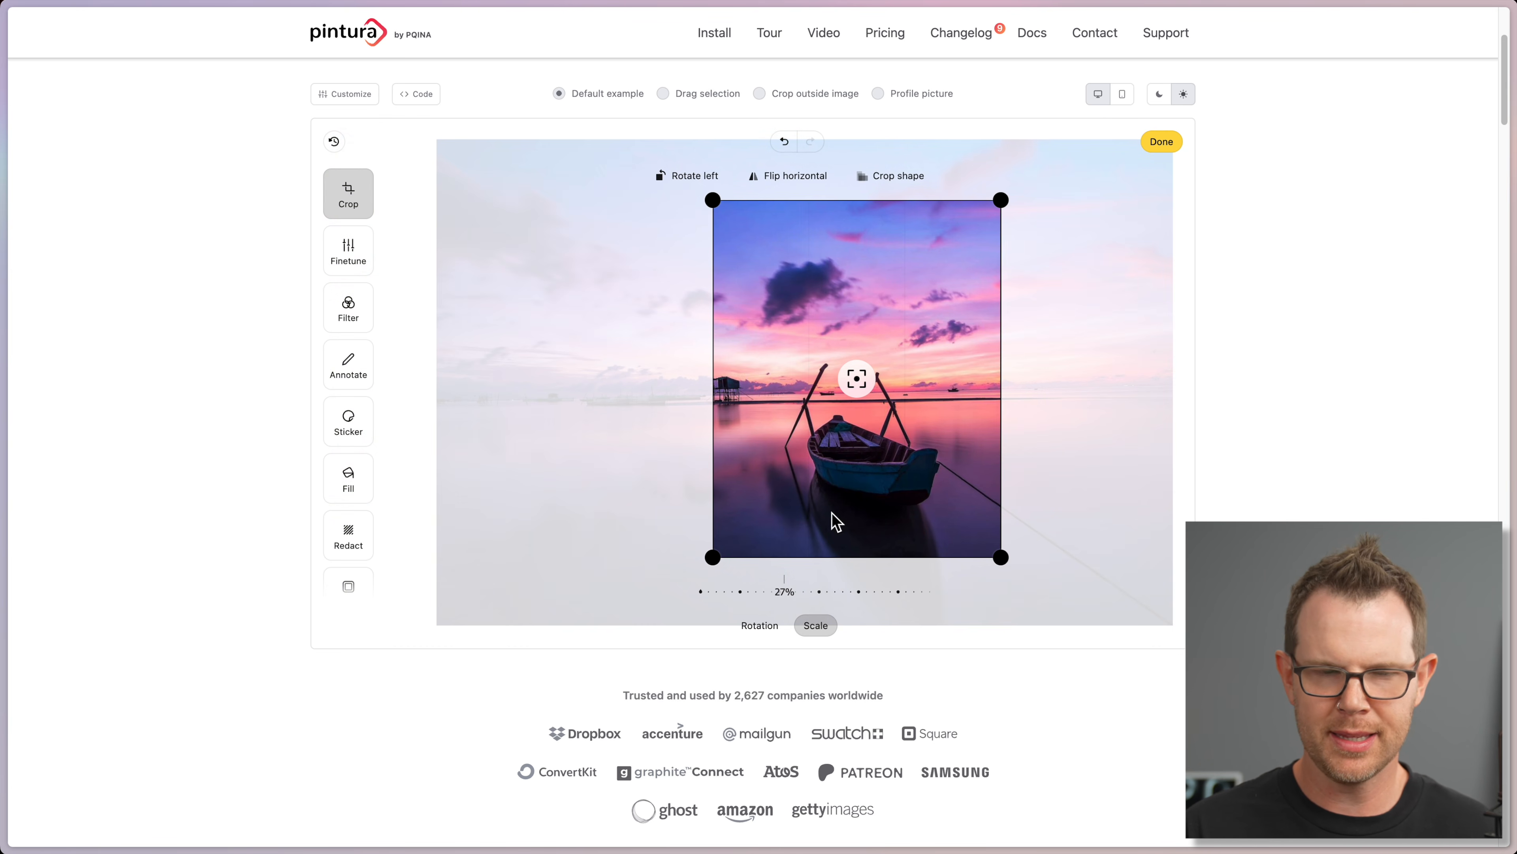
Step: Add a smiley sticker to the photo and return to the Layerpath editor tab
{"action": "left_click", "coordinate": [361, 425]}
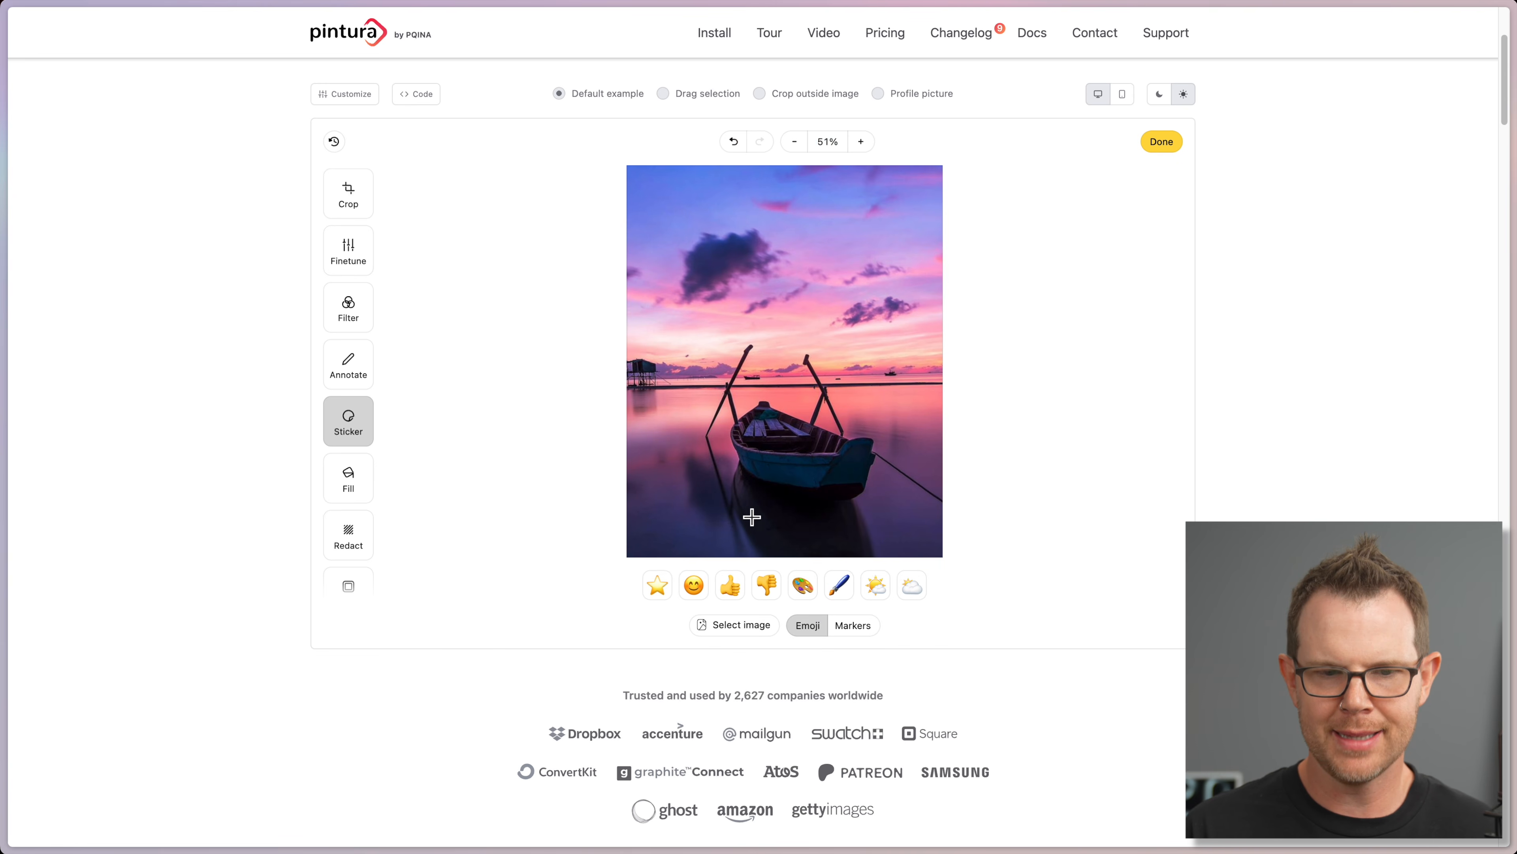
{"action": "left_click", "coordinate": [694, 585]}
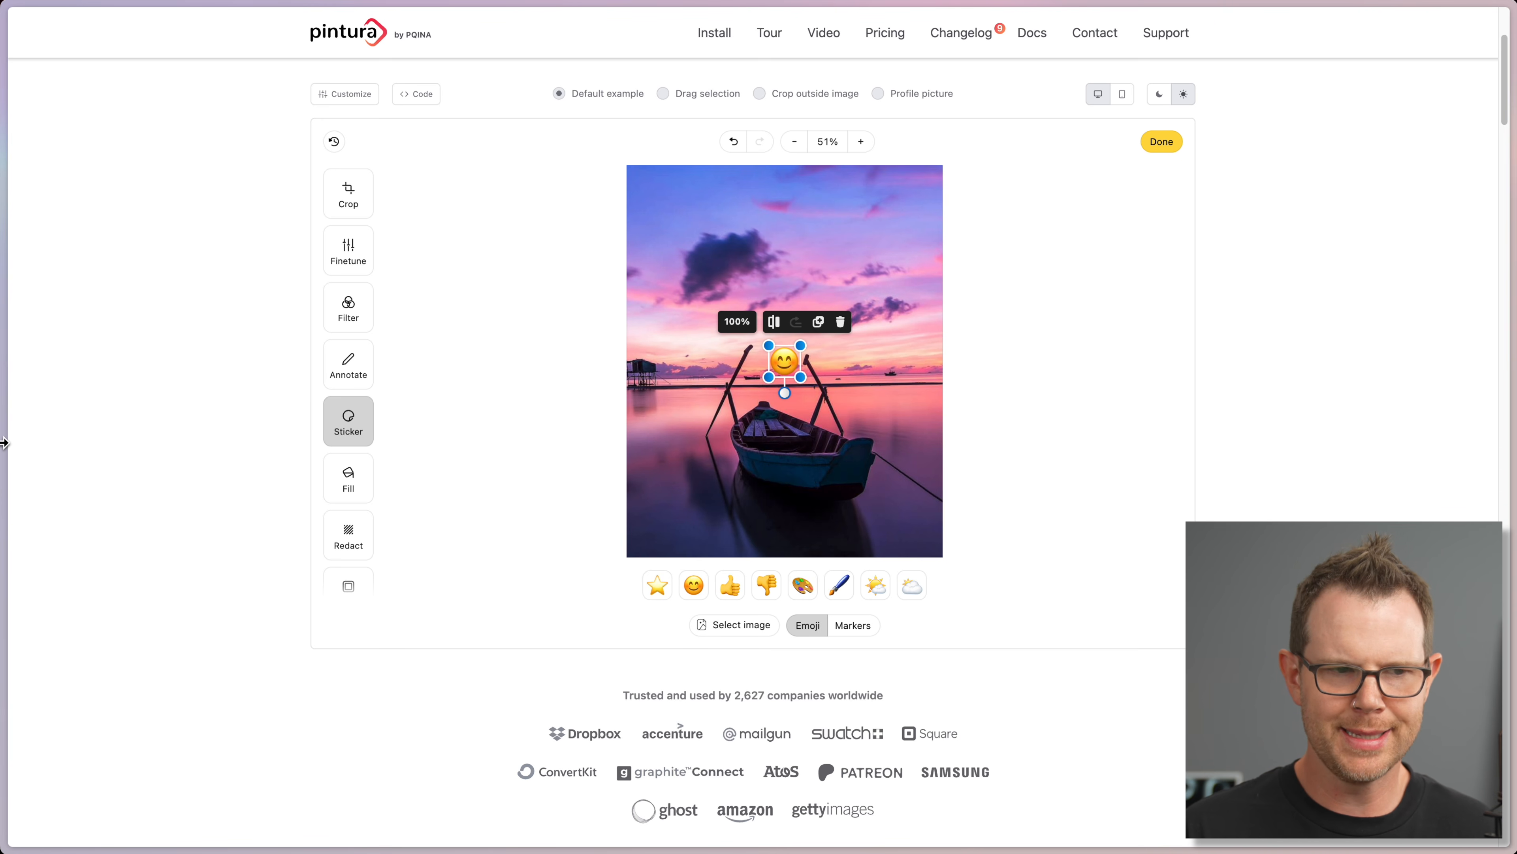
{"action": "left_click", "coordinate": [84, 485]}
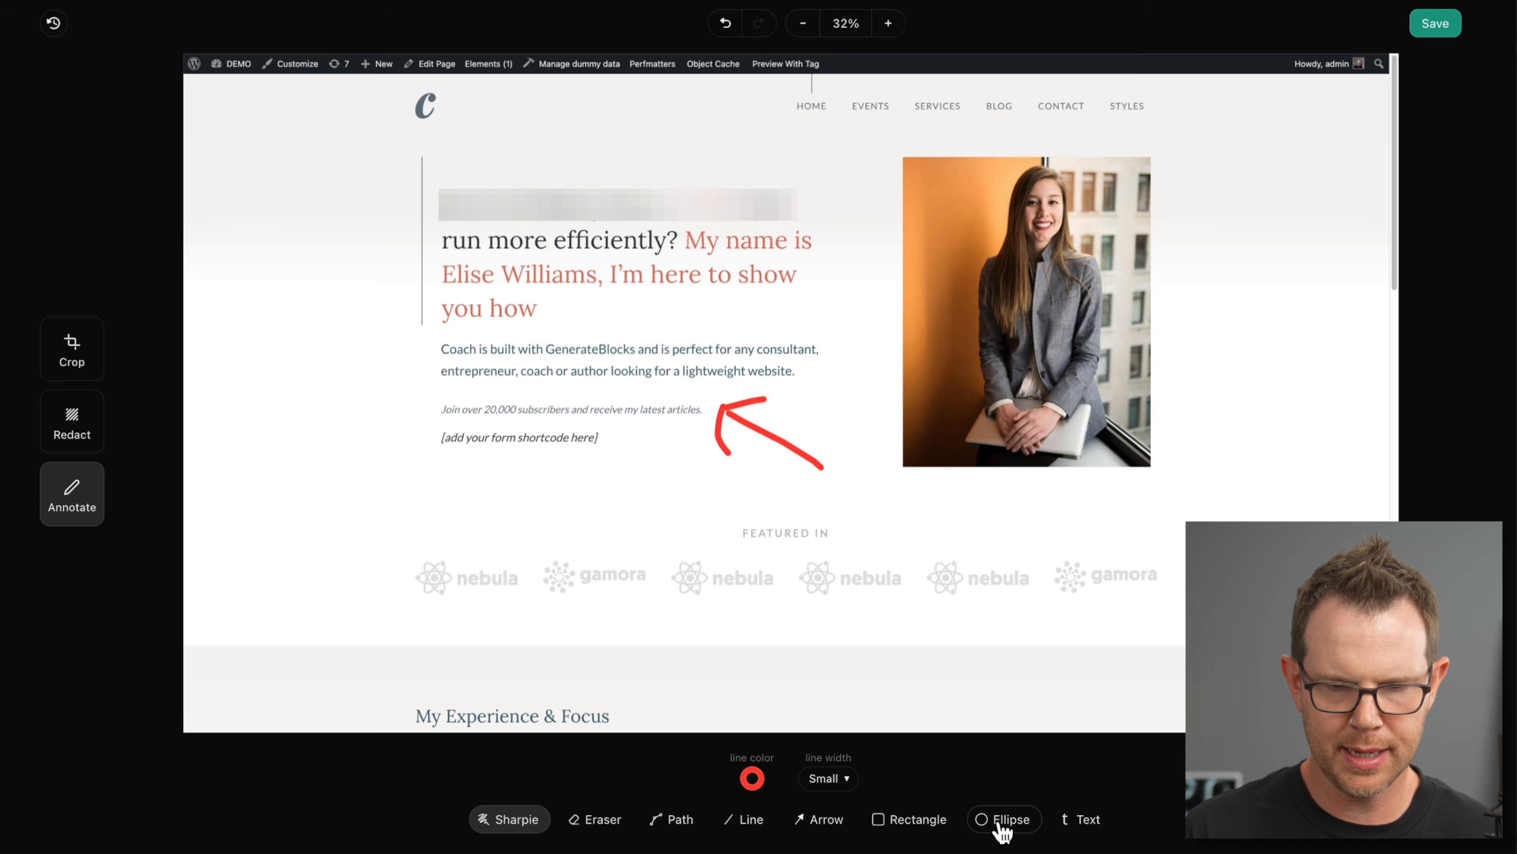
Step: Draw a red filled circle over the headline and a grey-outlined, transparent-fill rectangle, then close the editor
{"action": "left_click", "coordinate": [1001, 825]}
{"action": "left_click_drag", "start_coordinate": [482, 225], "coordinate": [621, 353]}
{"action": "left_click", "coordinate": [918, 819]}
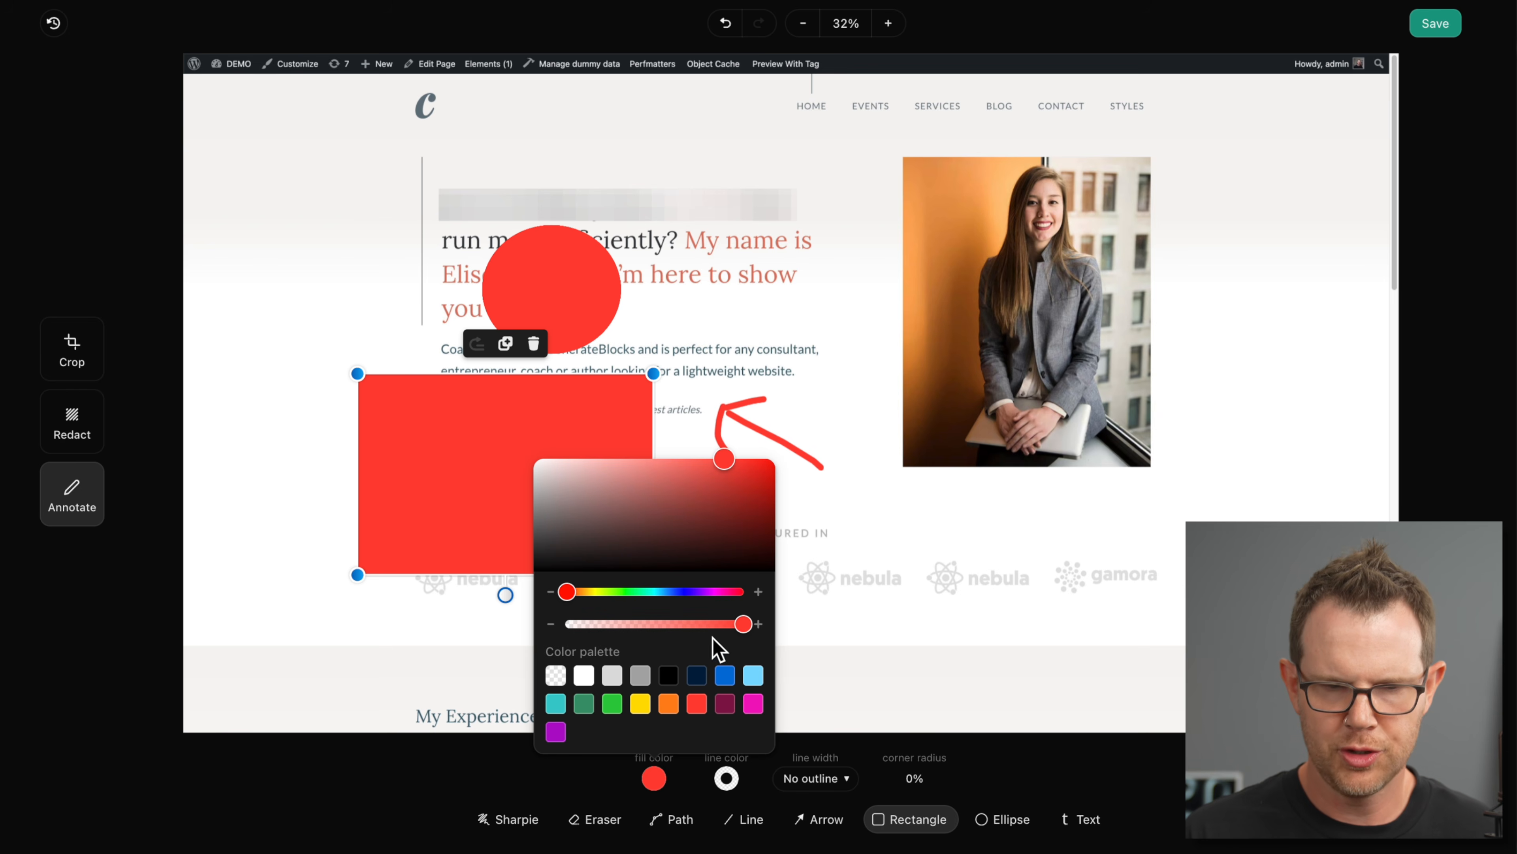
{"action": "left_click_drag", "start_coordinate": [743, 625], "coordinate": [508, 627]}
{"action": "left_click", "coordinate": [726, 777]}
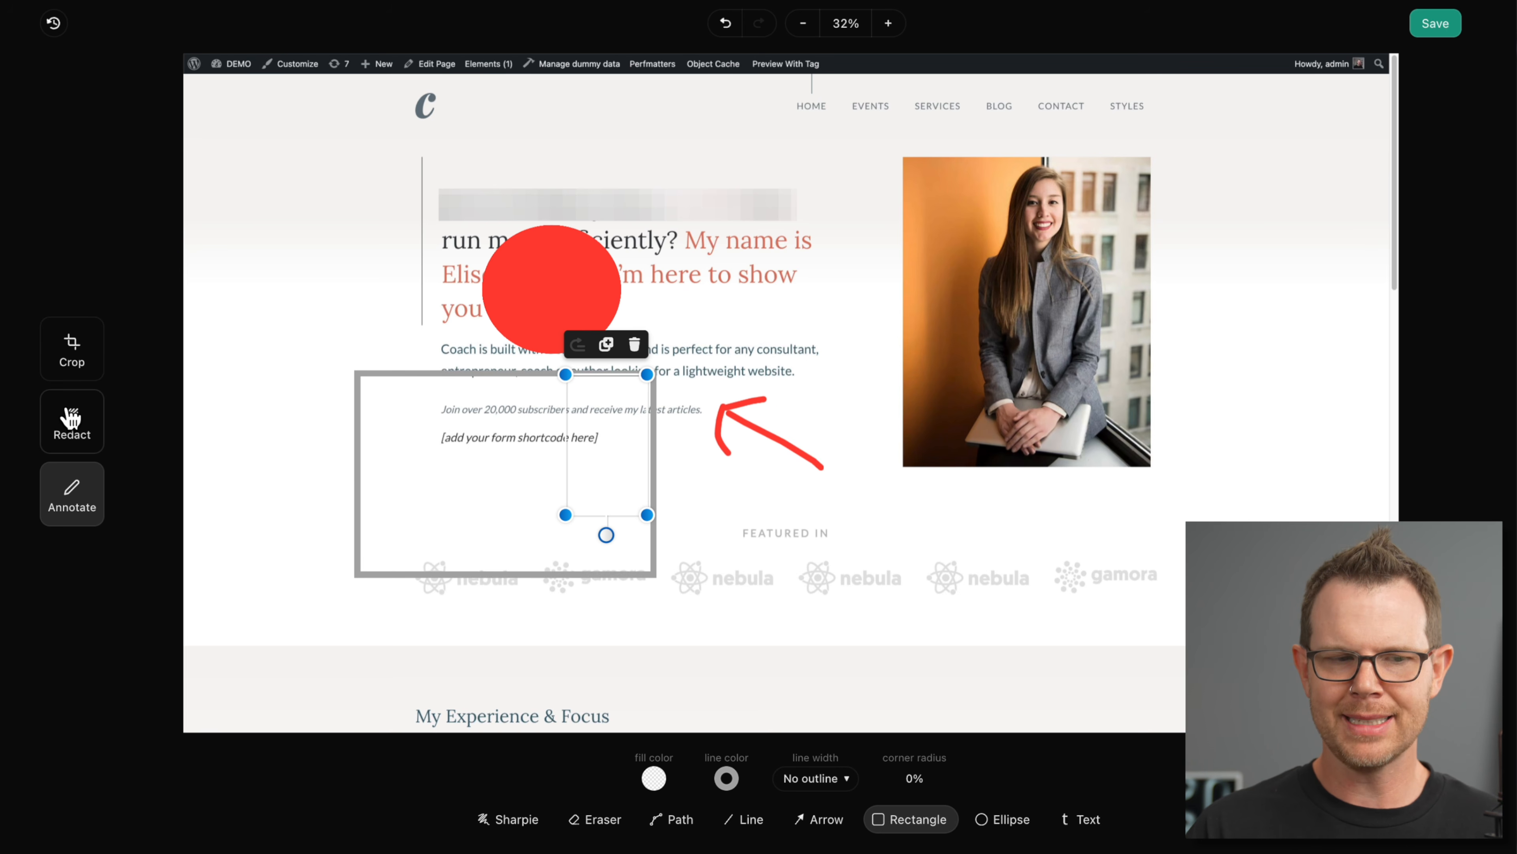
{"action": "left_click", "coordinate": [69, 420]}
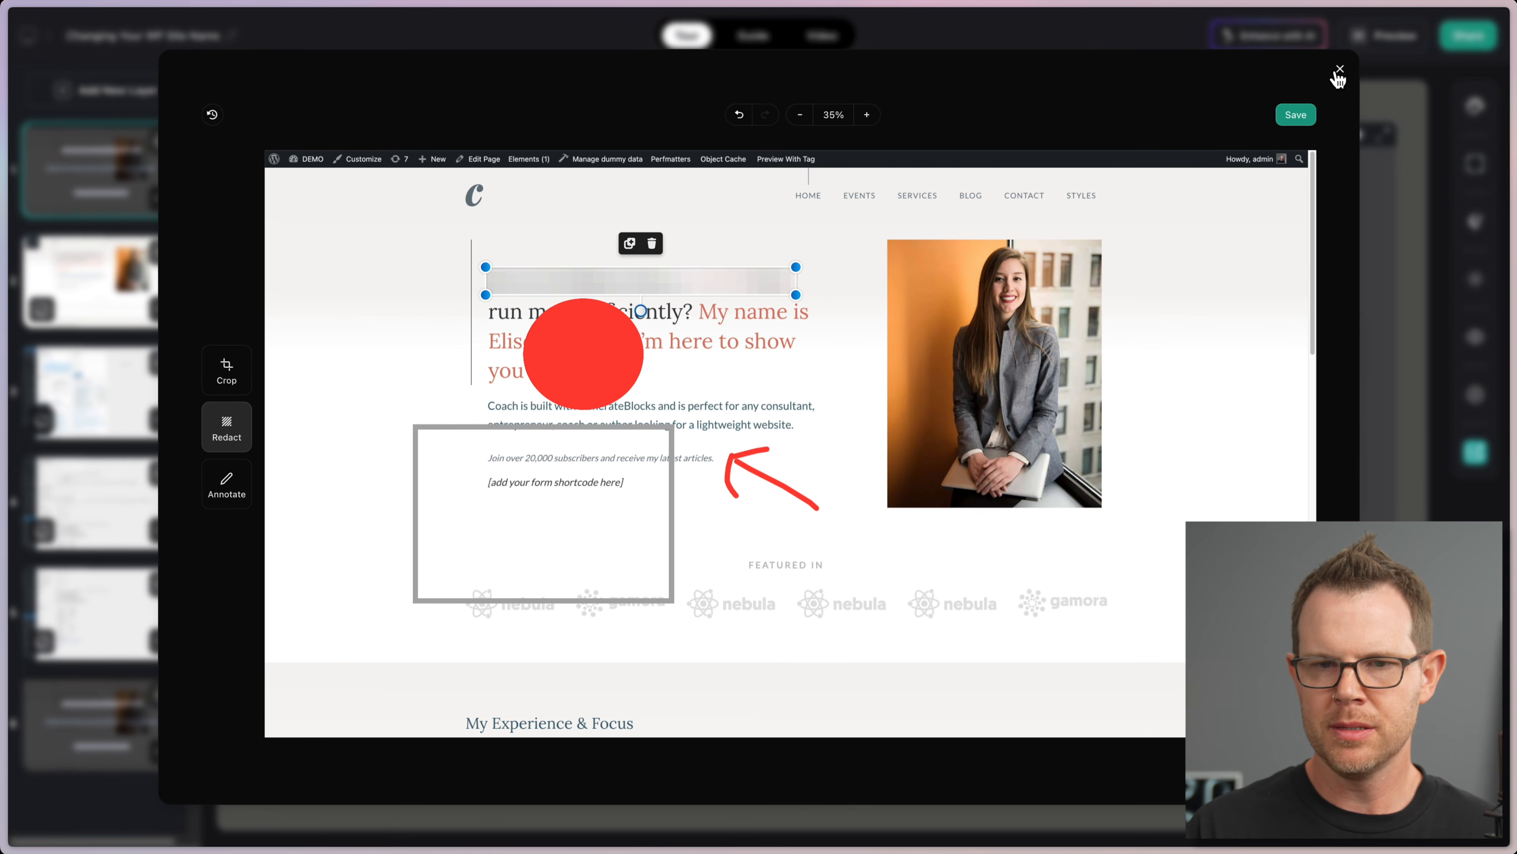
{"action": "left_click", "coordinate": [1338, 73]}
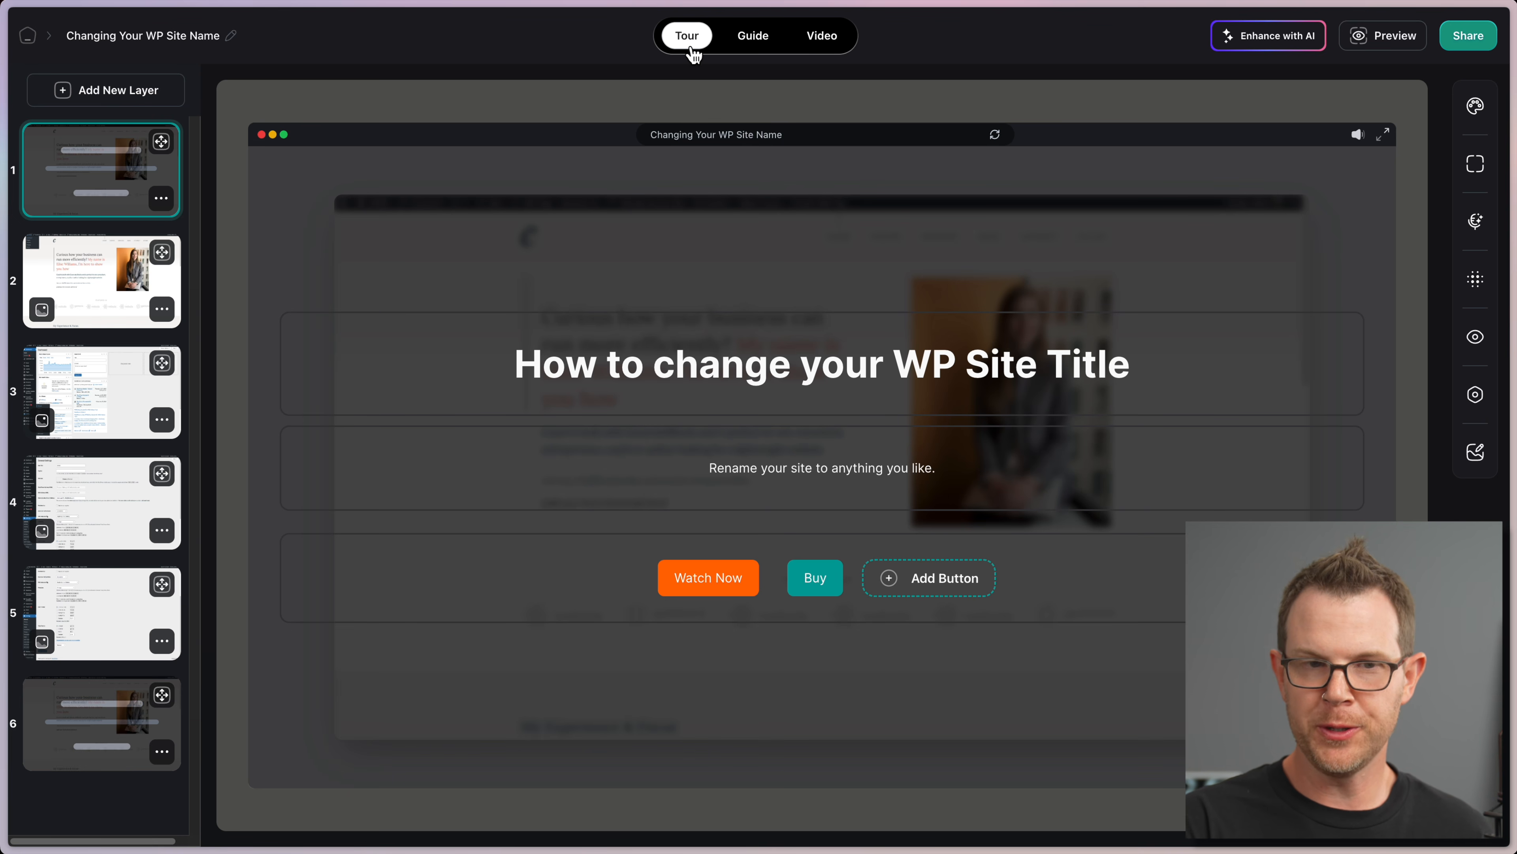
Step: Switch to the Guide view and browse the Navigate to Dashboard and Navigate to General steps
{"action": "left_click", "coordinate": [764, 37]}
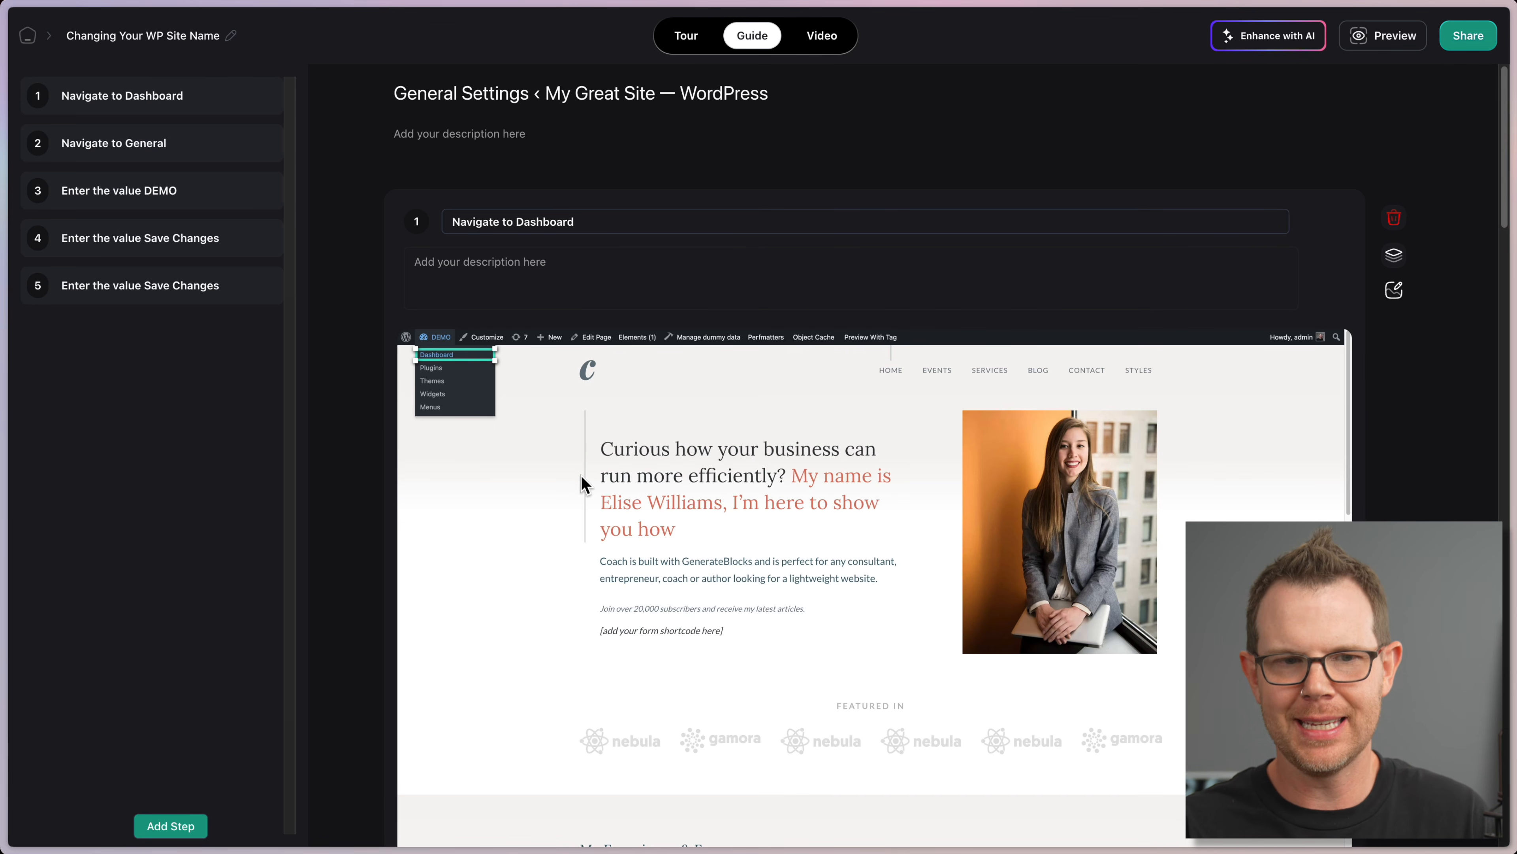
{"action": "left_click", "coordinate": [620, 221]}
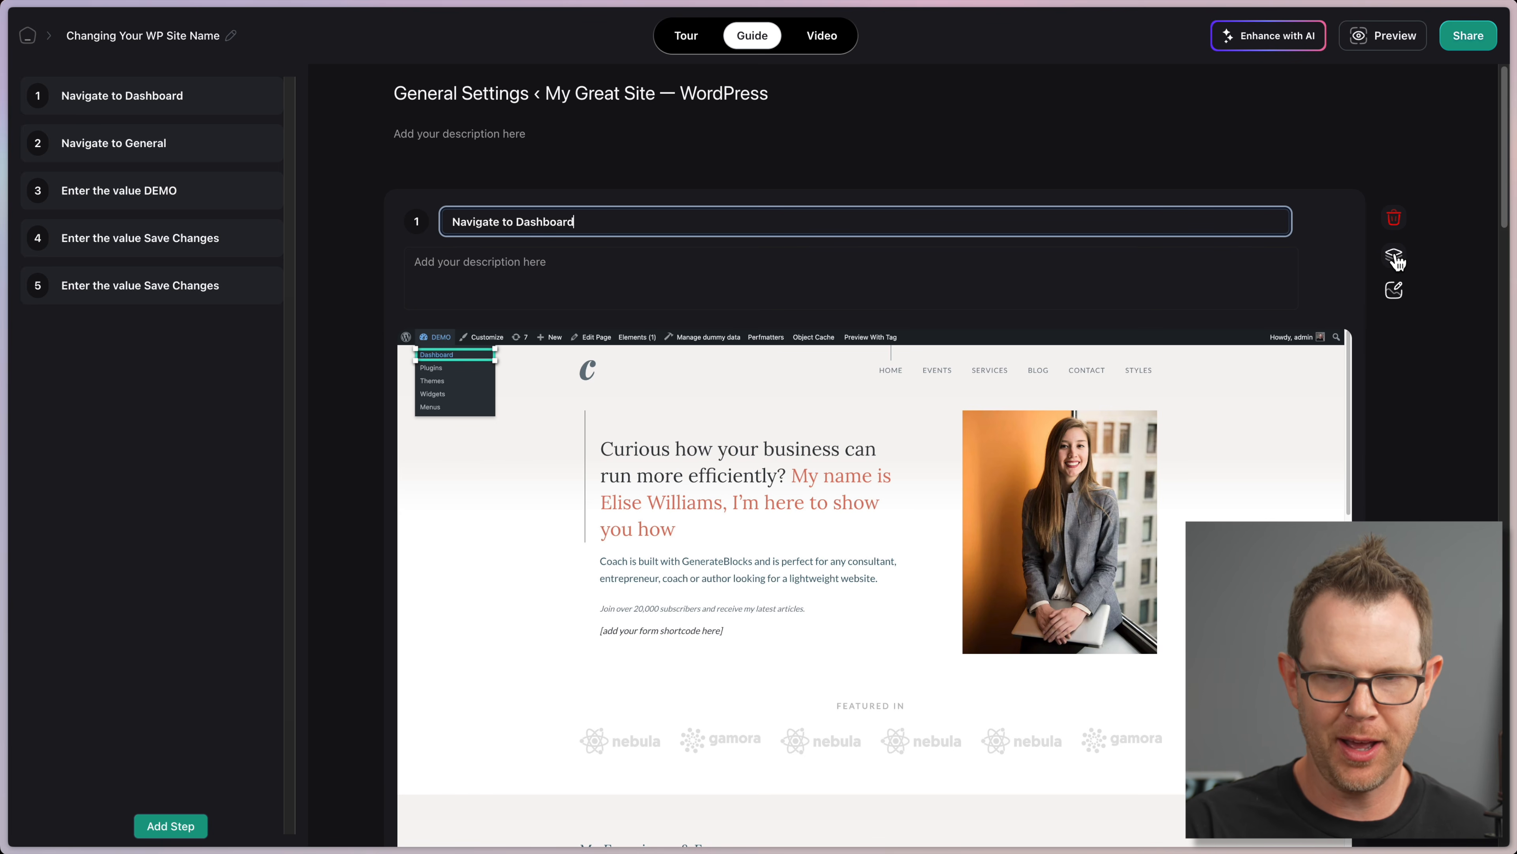
{"action": "left_click", "coordinate": [136, 144]}
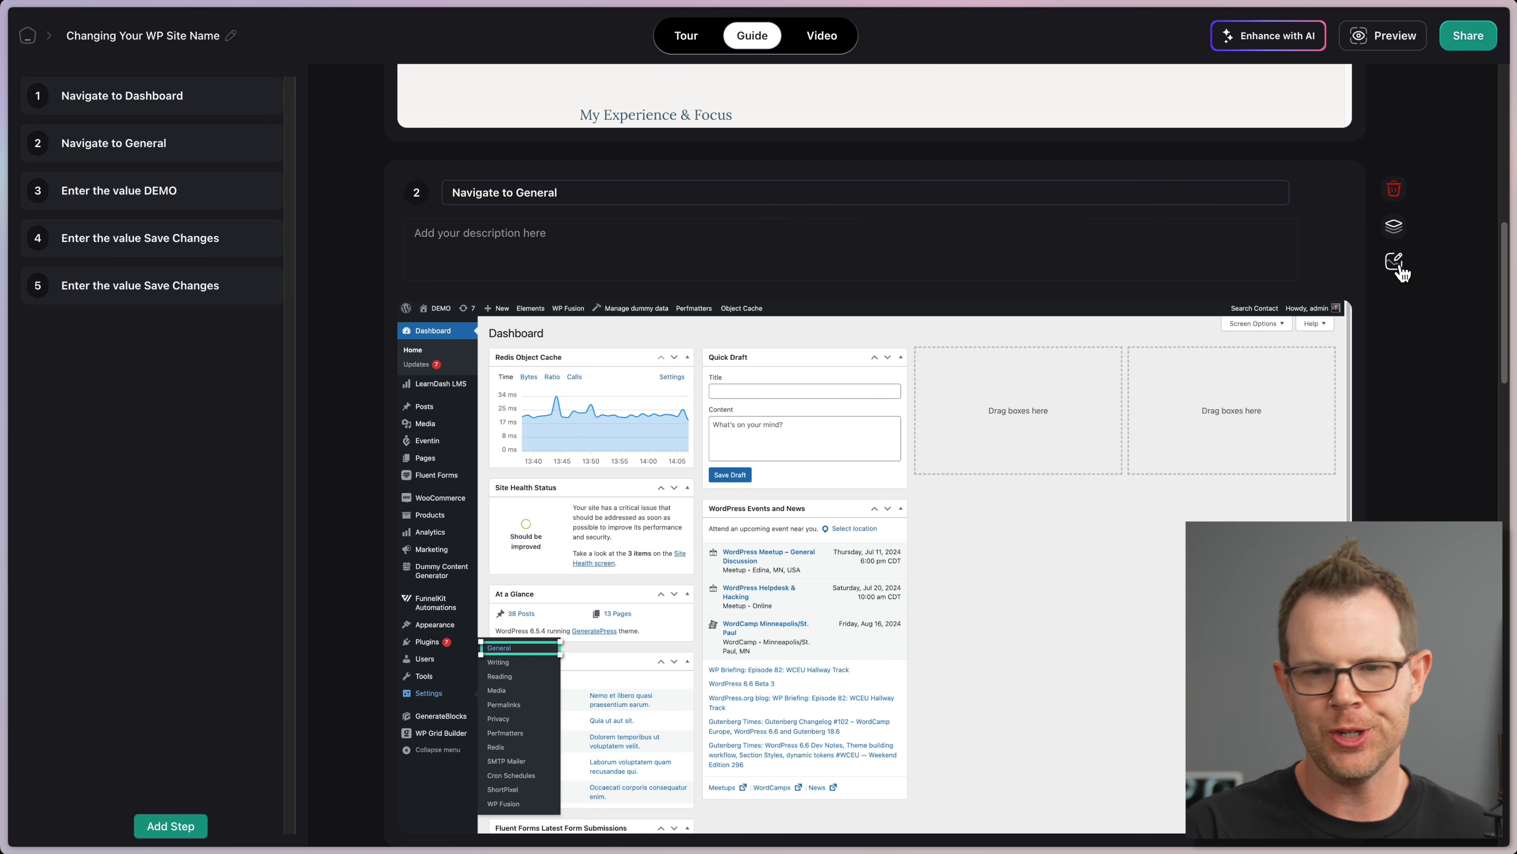
Step: Try reordering the first guide step, then open and close step 1's screenshot editor
{"action": "scroll", "coordinate": [725, 151], "scroll_direction": "up", "scroll_amount": 10}
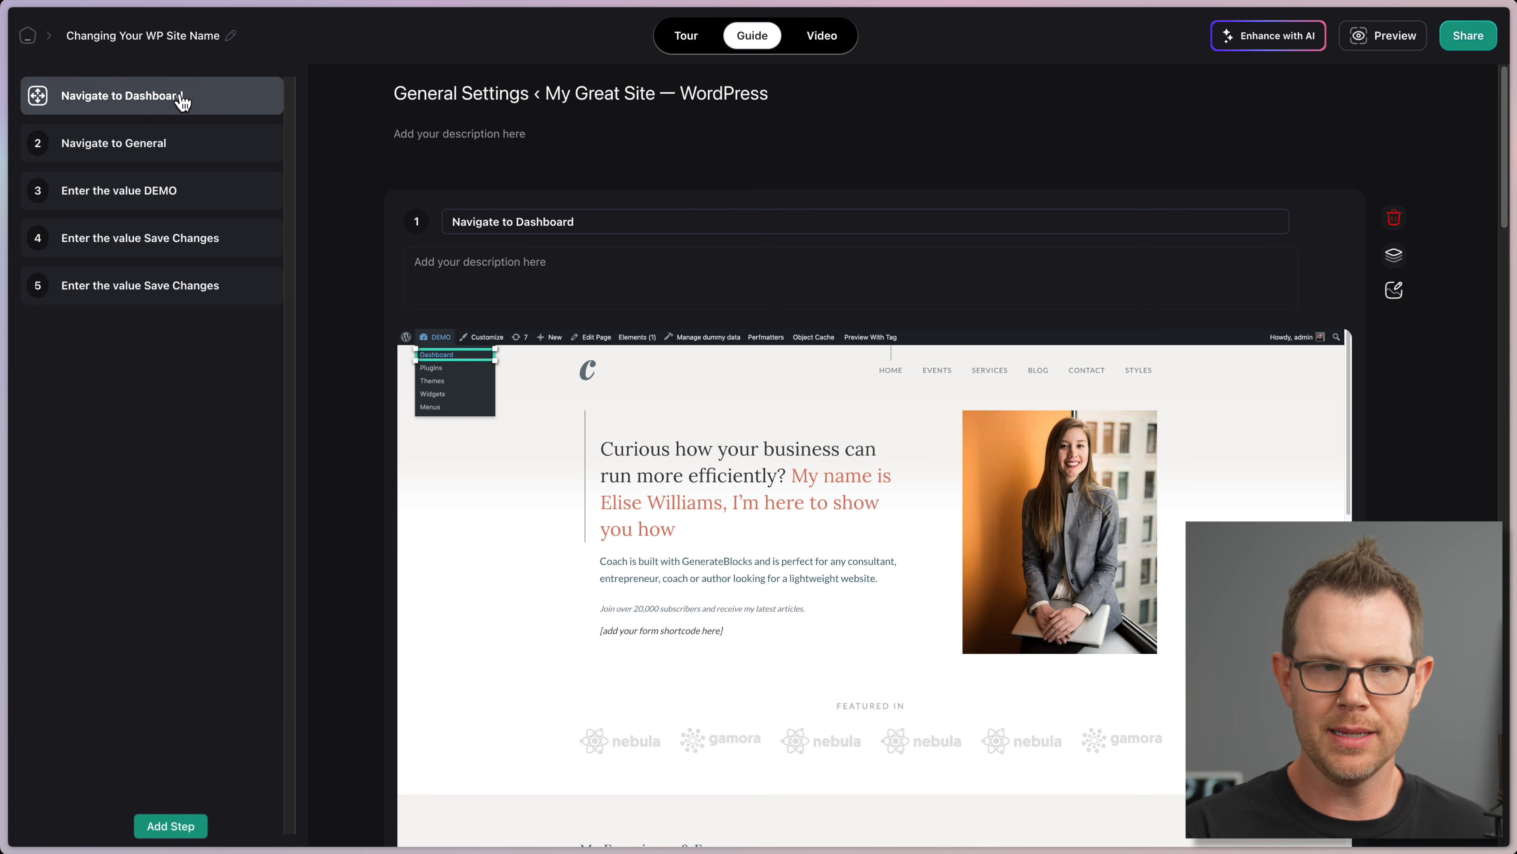
{"action": "mouse_move", "coordinate": [54, 95]}
{"action": "left_mouse_down"}
{"action": "mouse_move", "coordinate": [34, 200]}
{"action": "mouse_move", "coordinate": [47, 85]}
{"action": "left_mouse_up"}
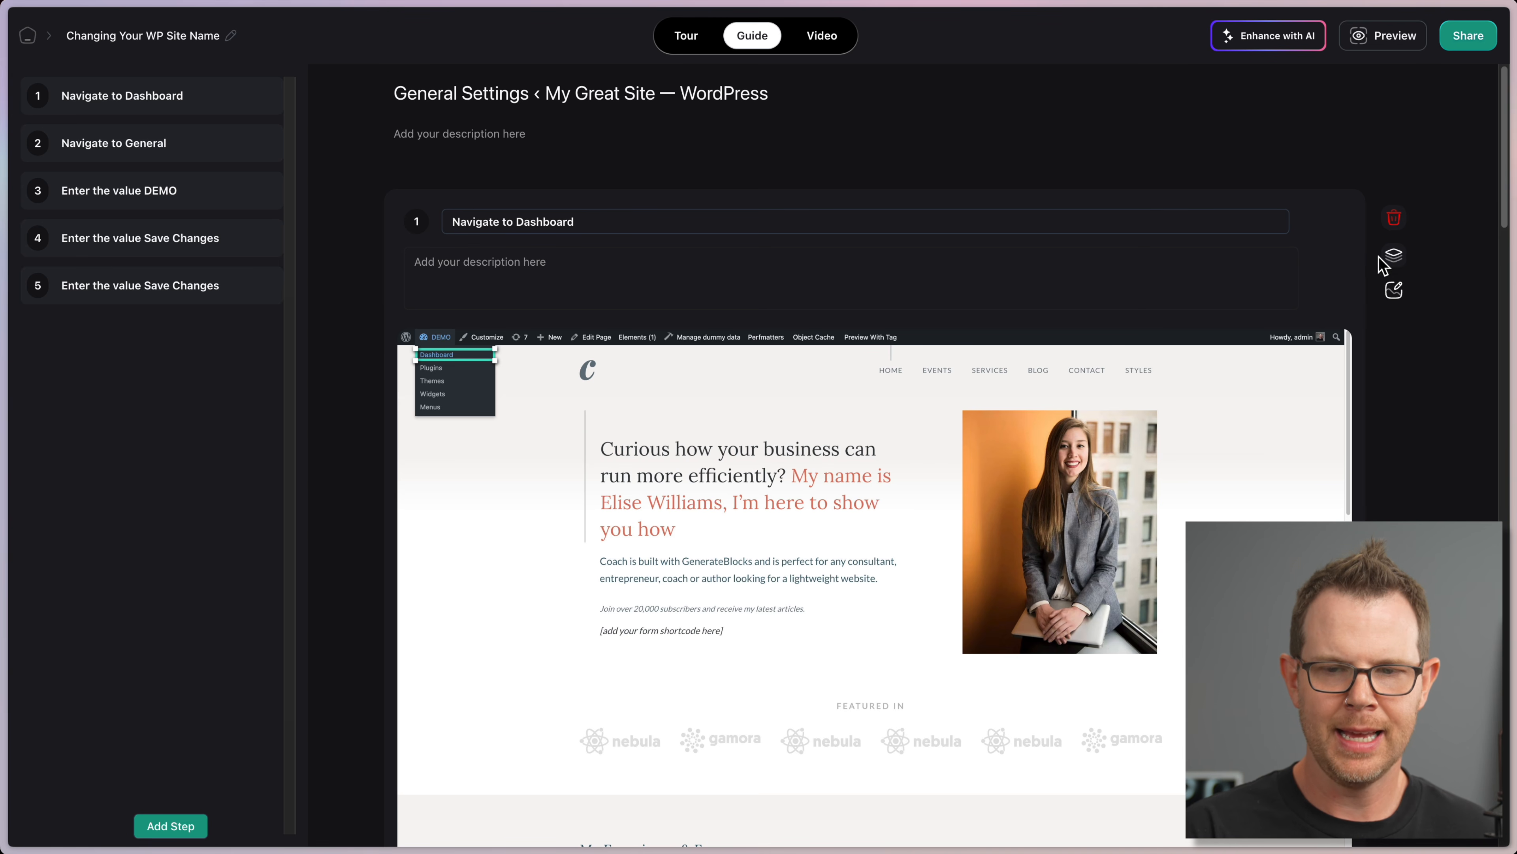
{"action": "left_click", "coordinate": [1395, 292]}
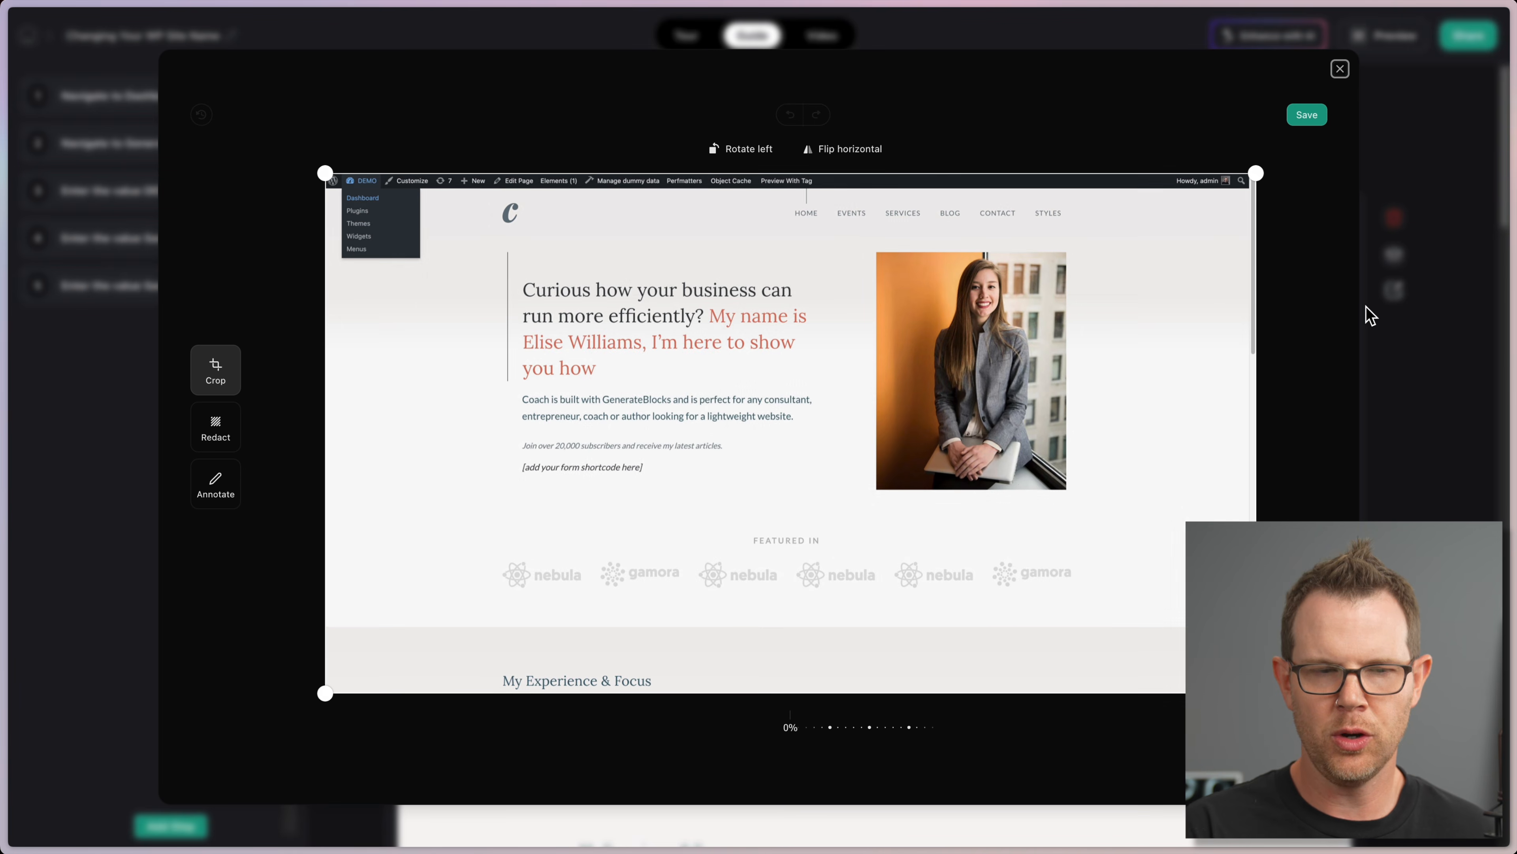
{"action": "left_click", "coordinate": [1341, 69]}
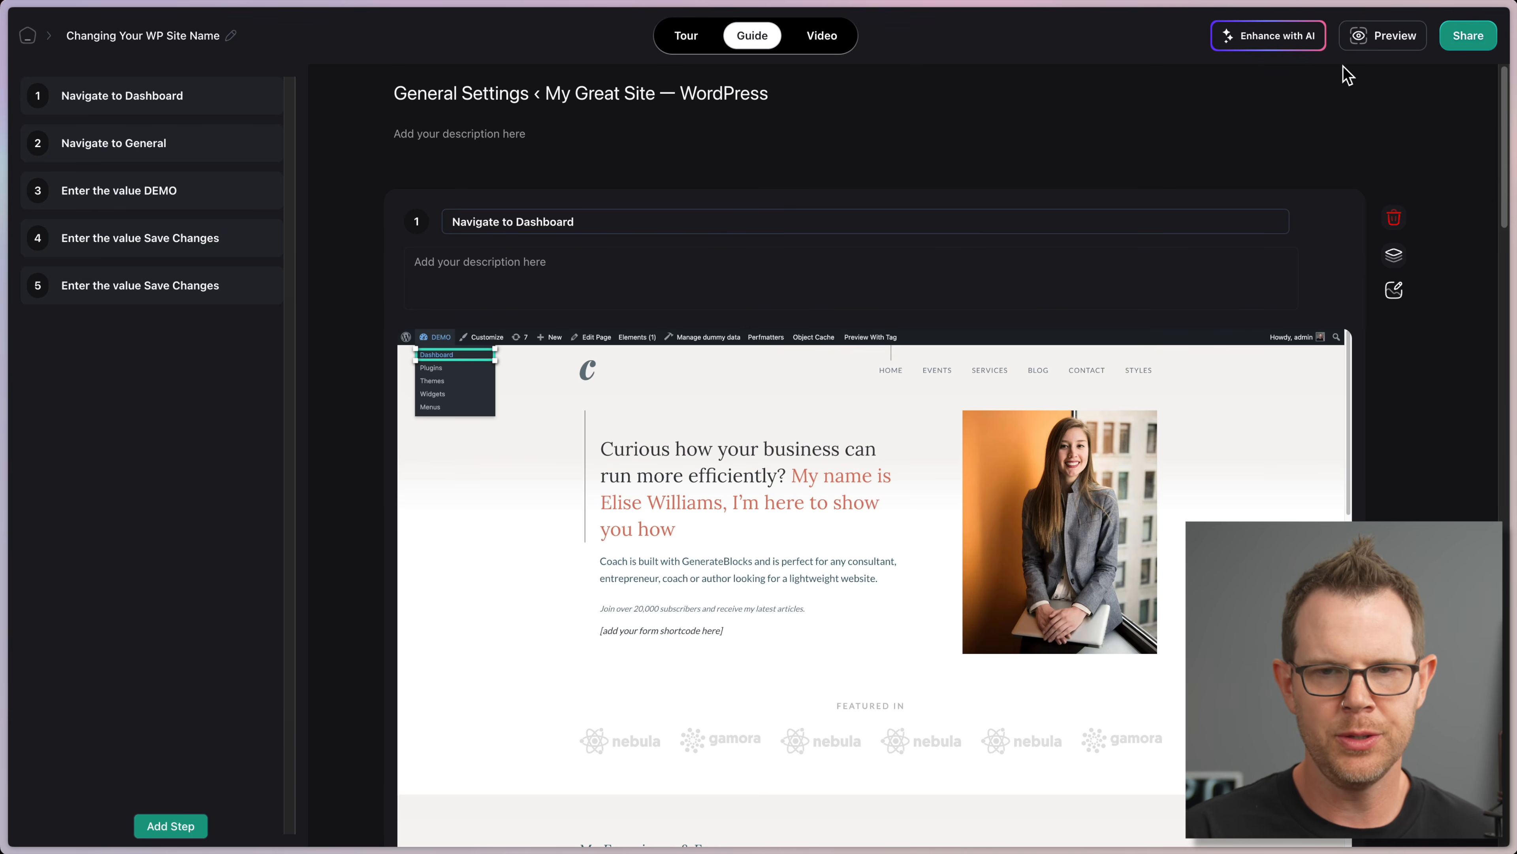
Step: Enhance the tour with AI as Product How to's, described as 'Show how to change the name of a WordPress website.'
{"action": "left_click", "coordinate": [508, 242]}
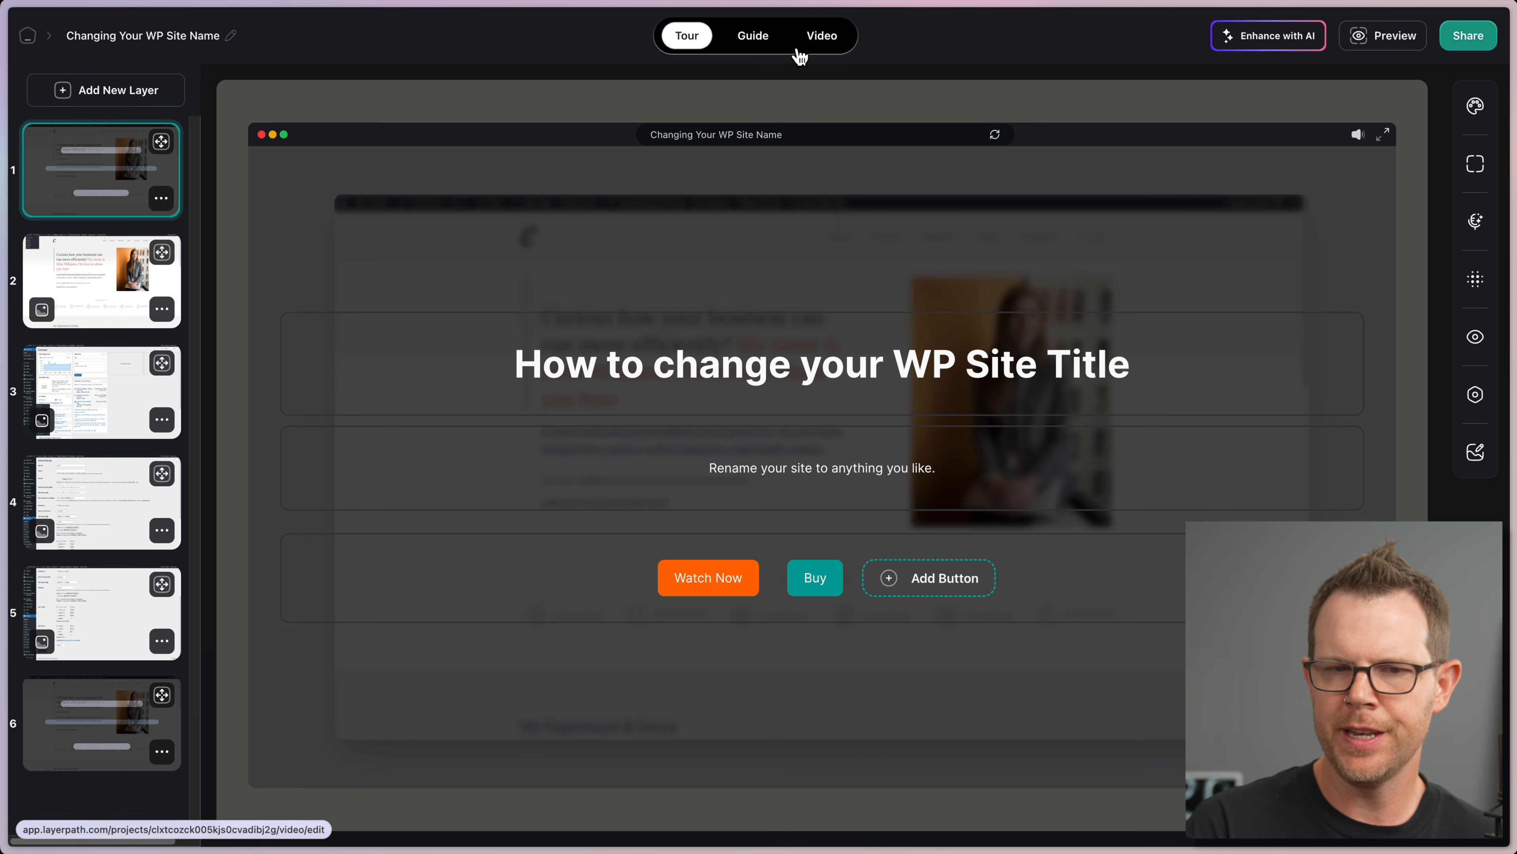
{"action": "left_click", "coordinate": [1300, 49]}
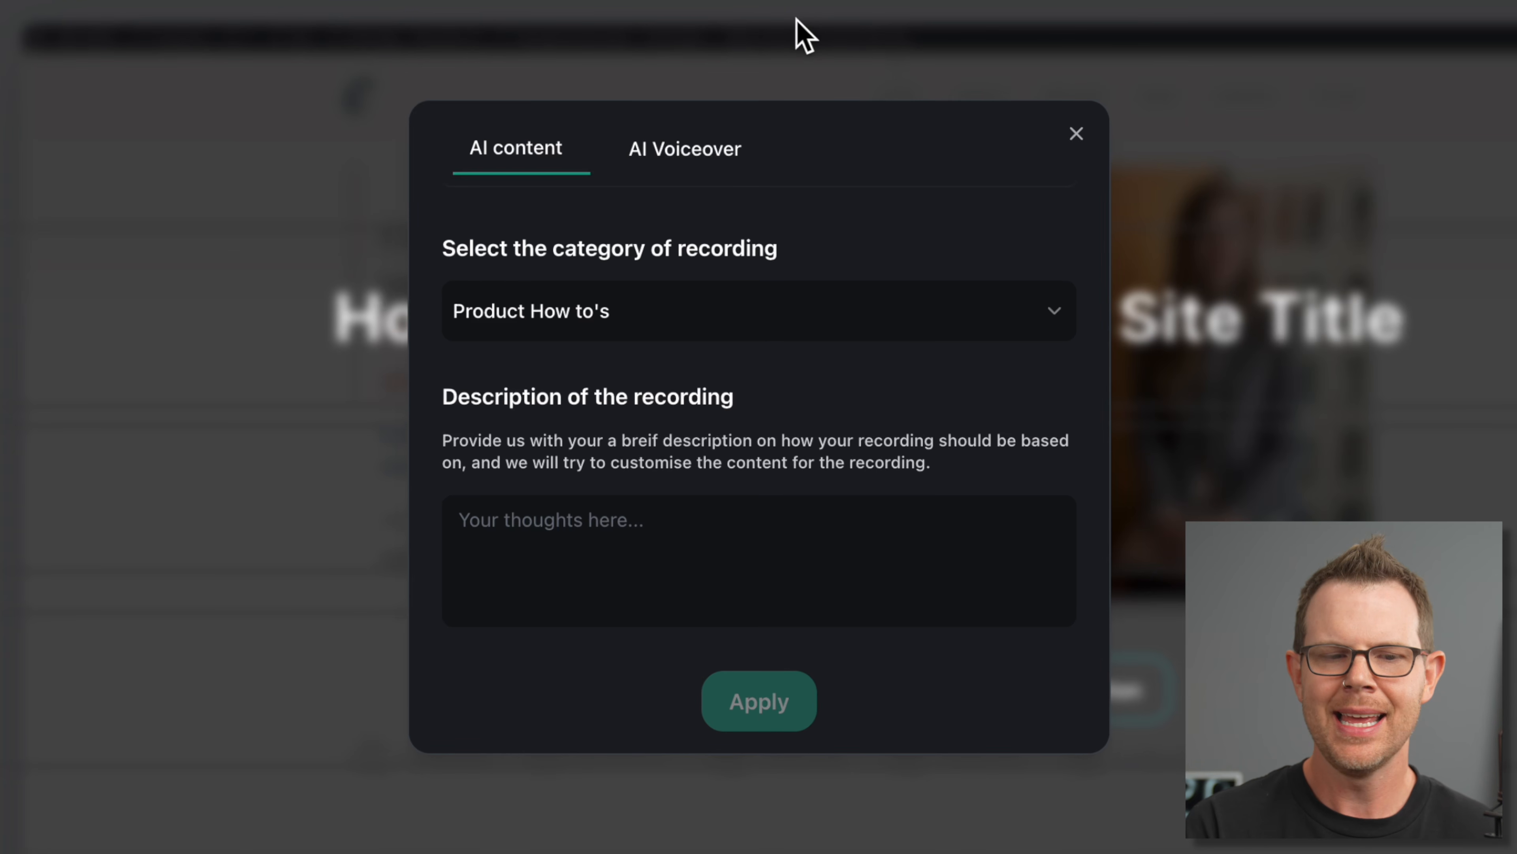
{"action": "left_click", "coordinate": [717, 153]}
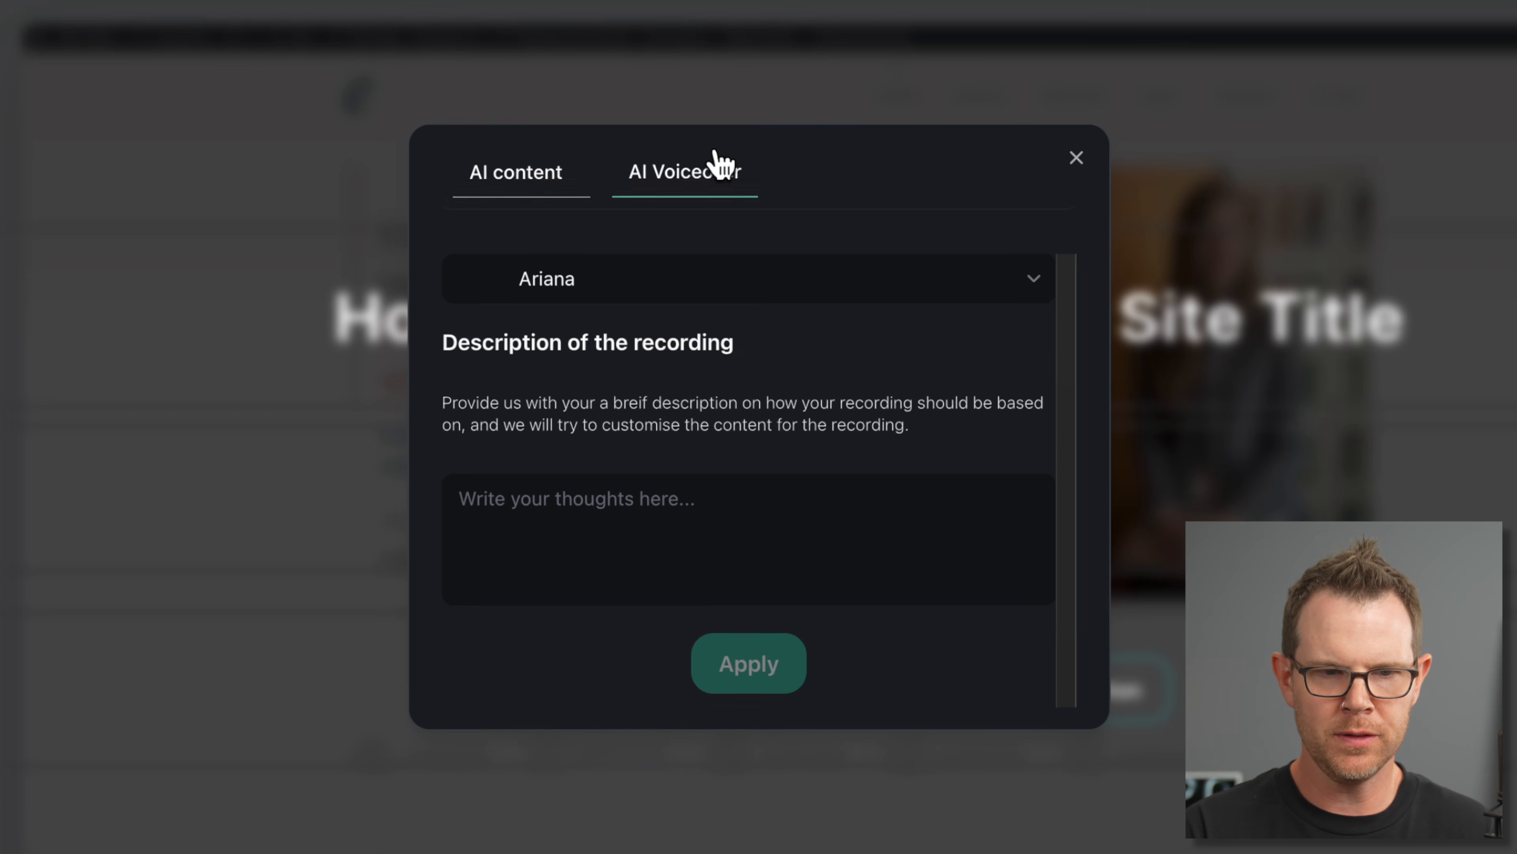
{"action": "left_click", "coordinate": [570, 167]}
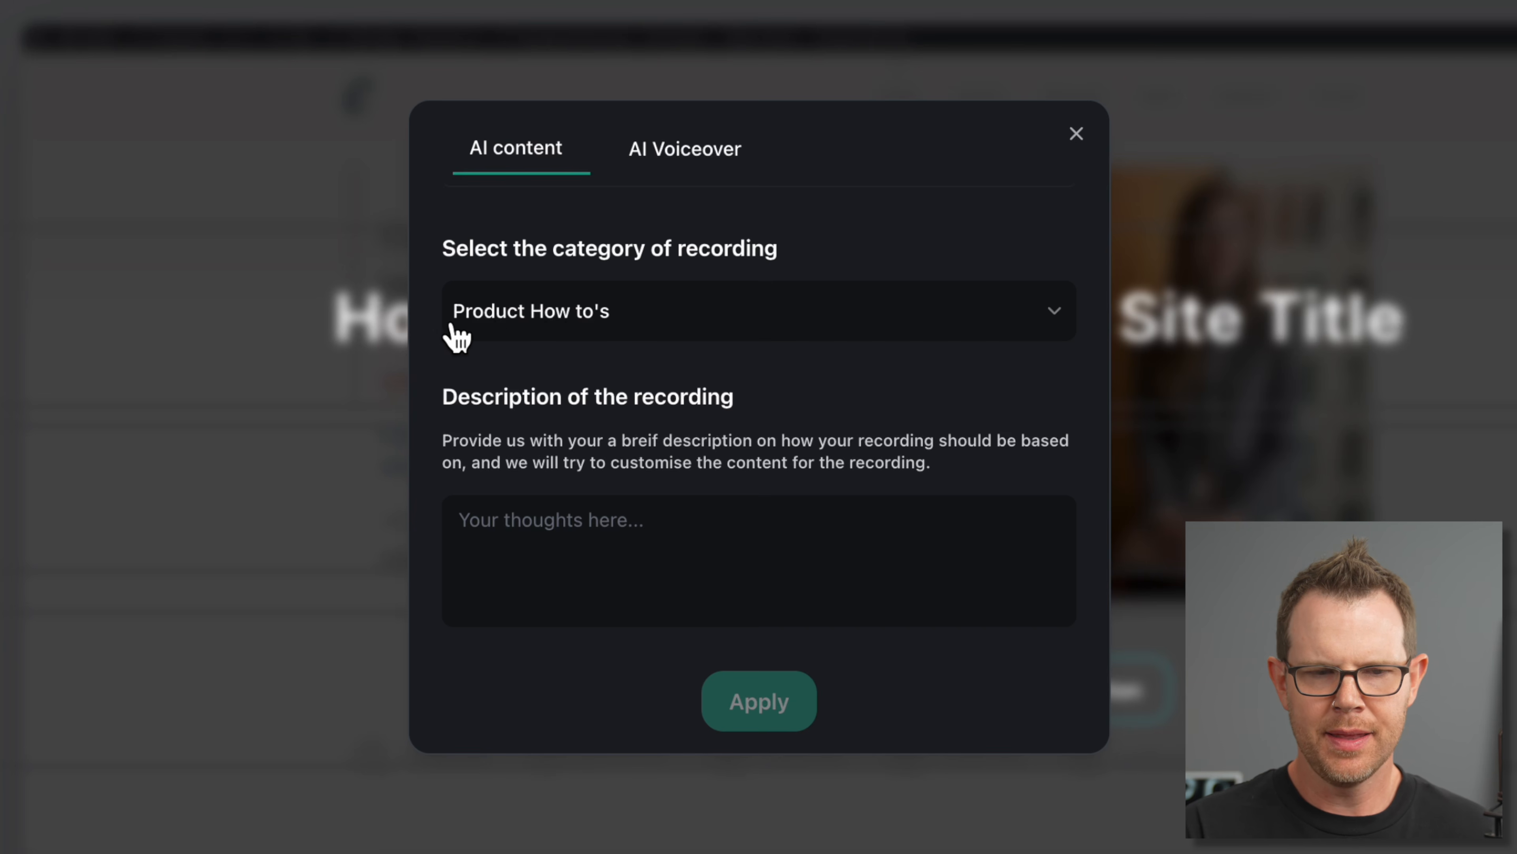
{"action": "left_click", "coordinate": [566, 552]}
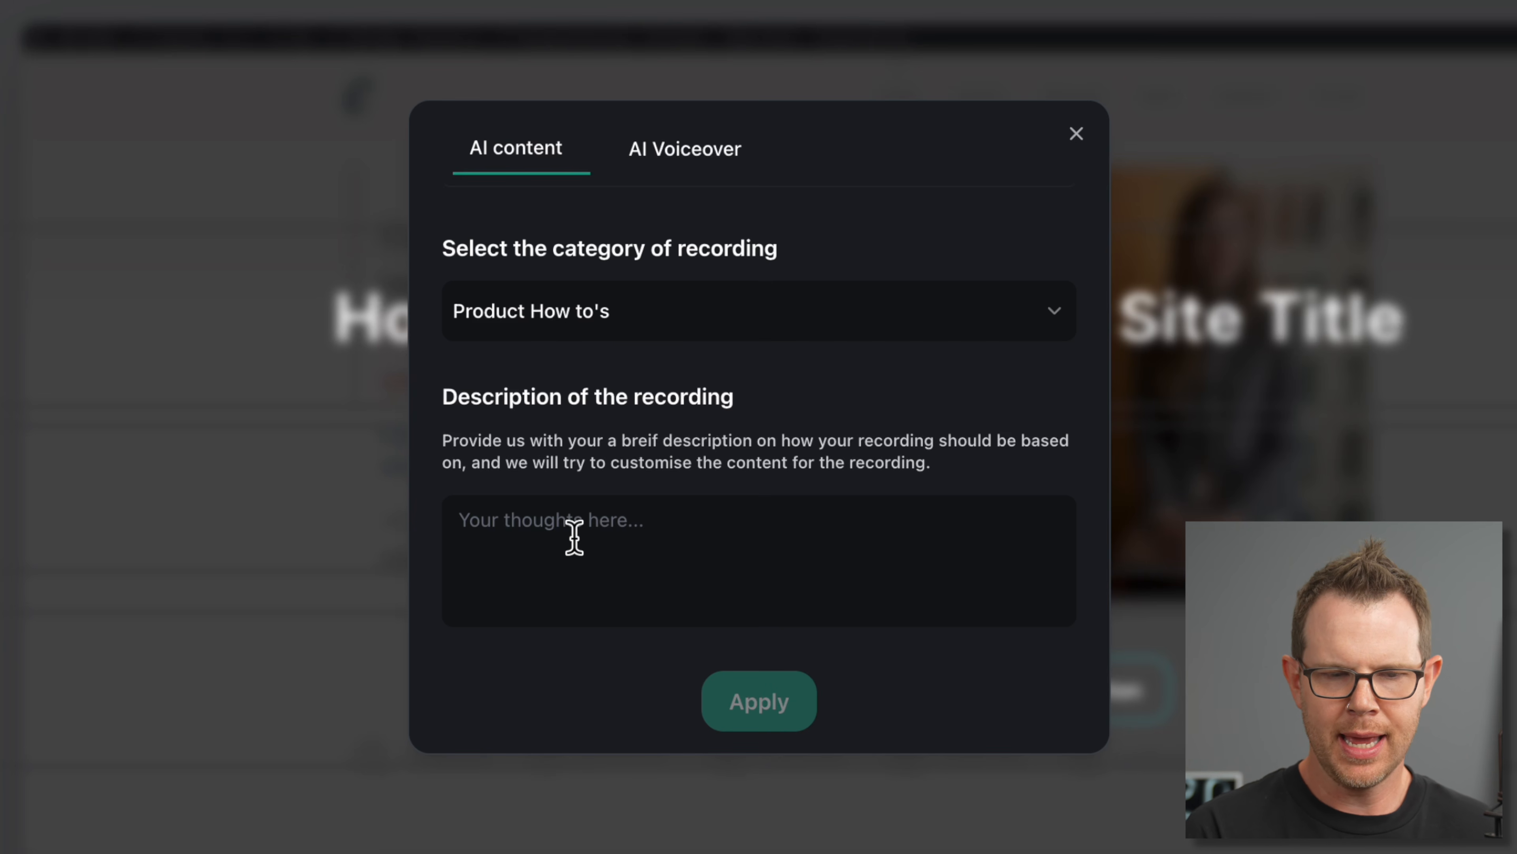
{"action": "type", "text": "Show how"}
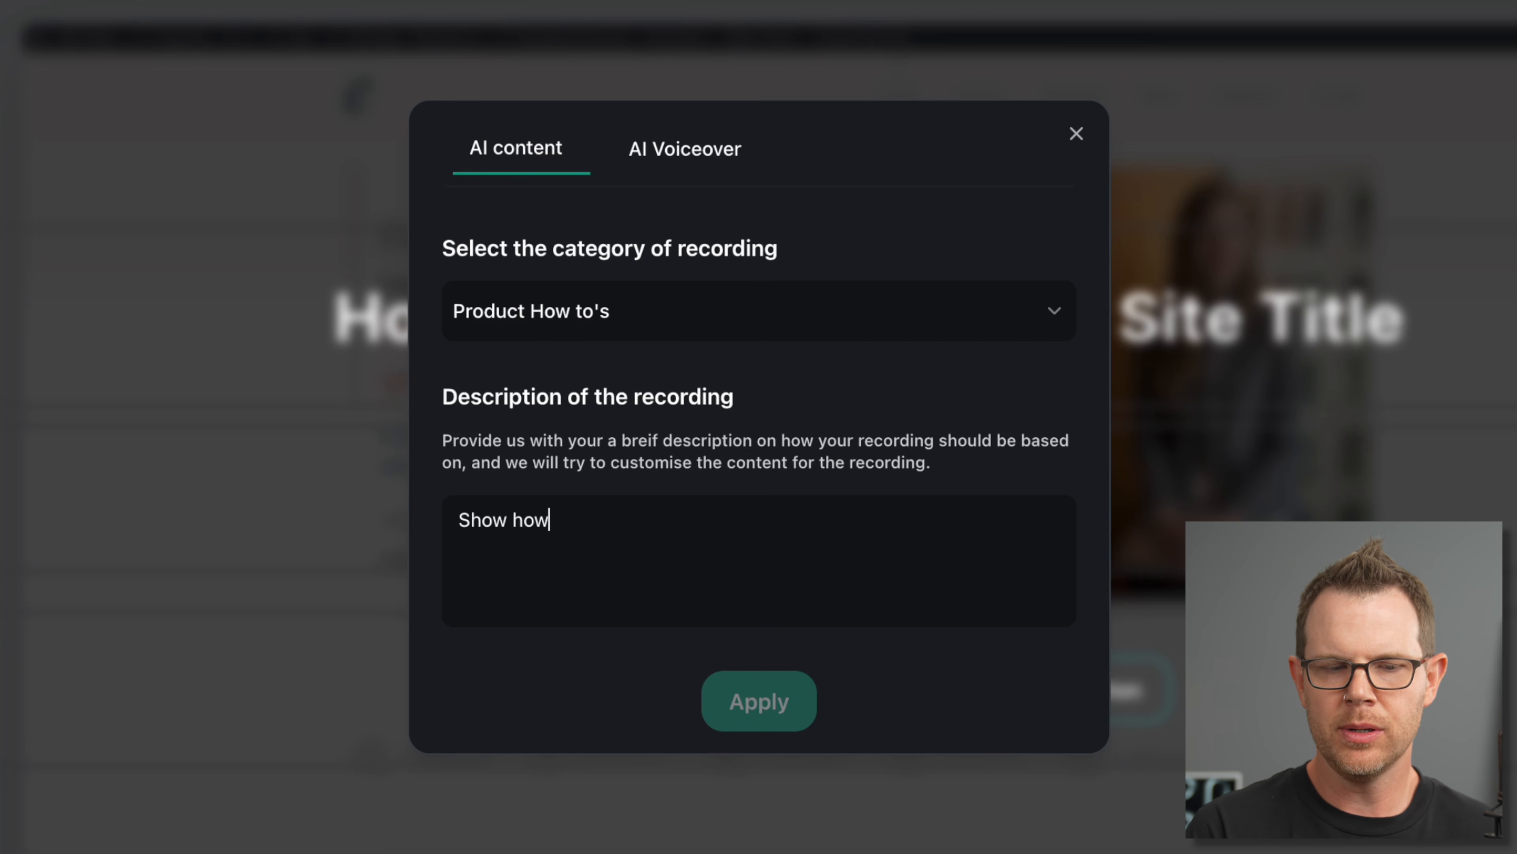
{"action": "type", "text": " to change the name"}
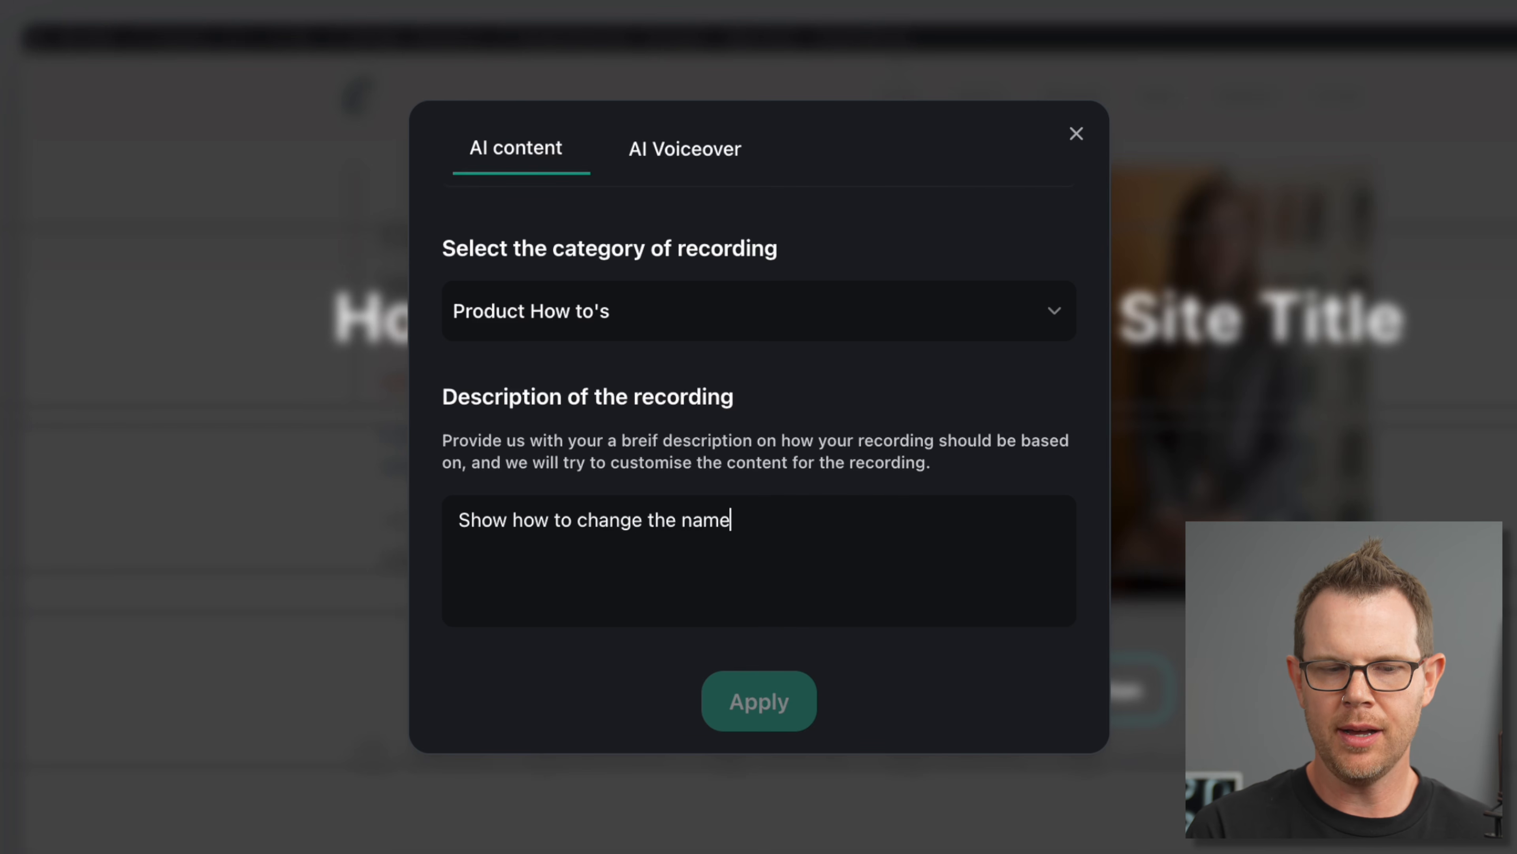
{"action": "type", "text": " of a WordPress w"}
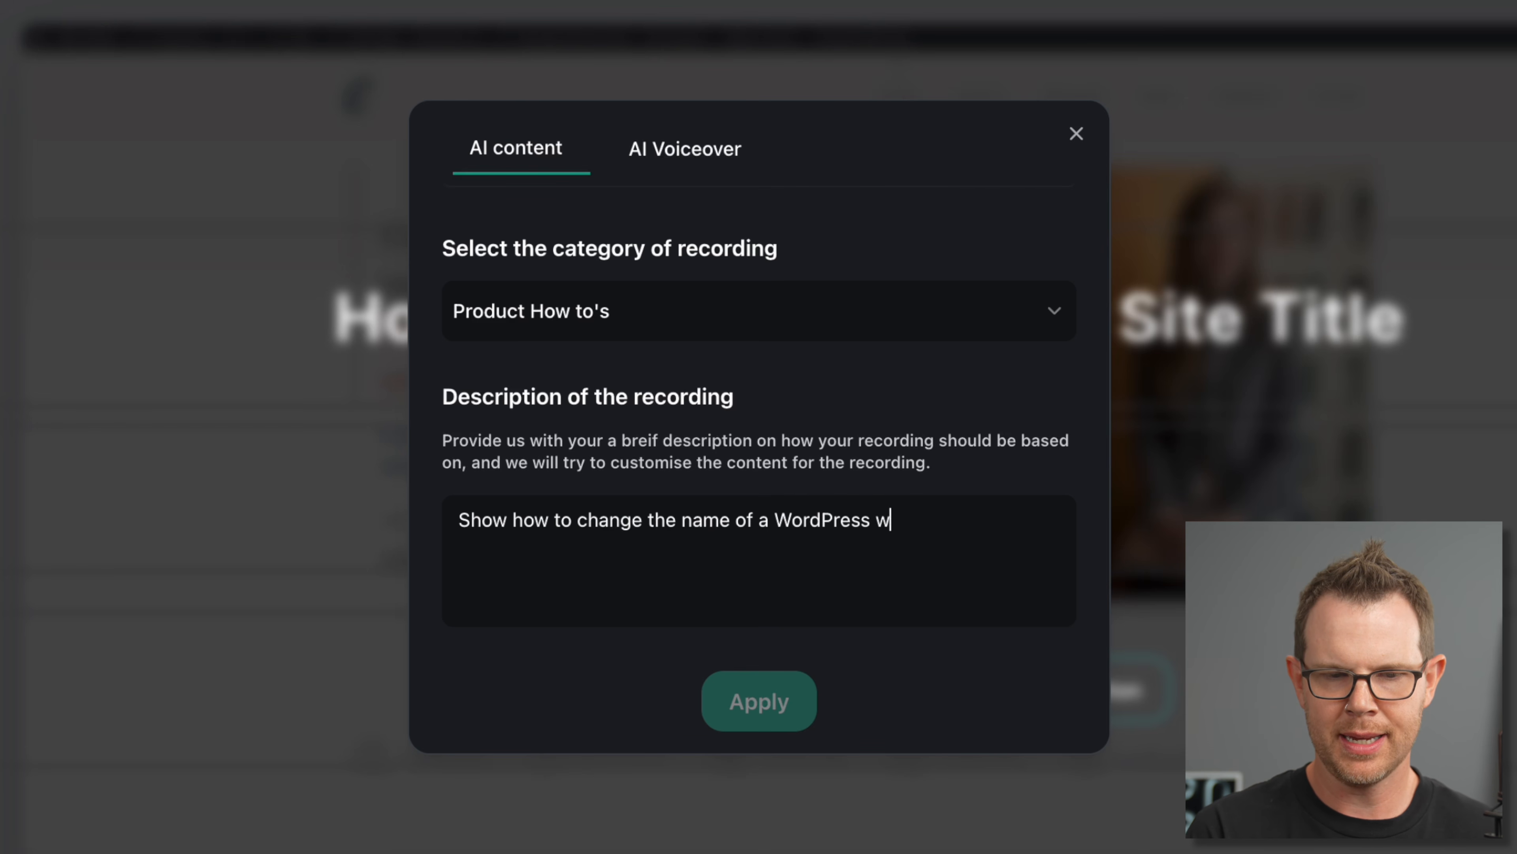
{"action": "type", "text": "ebsite."}
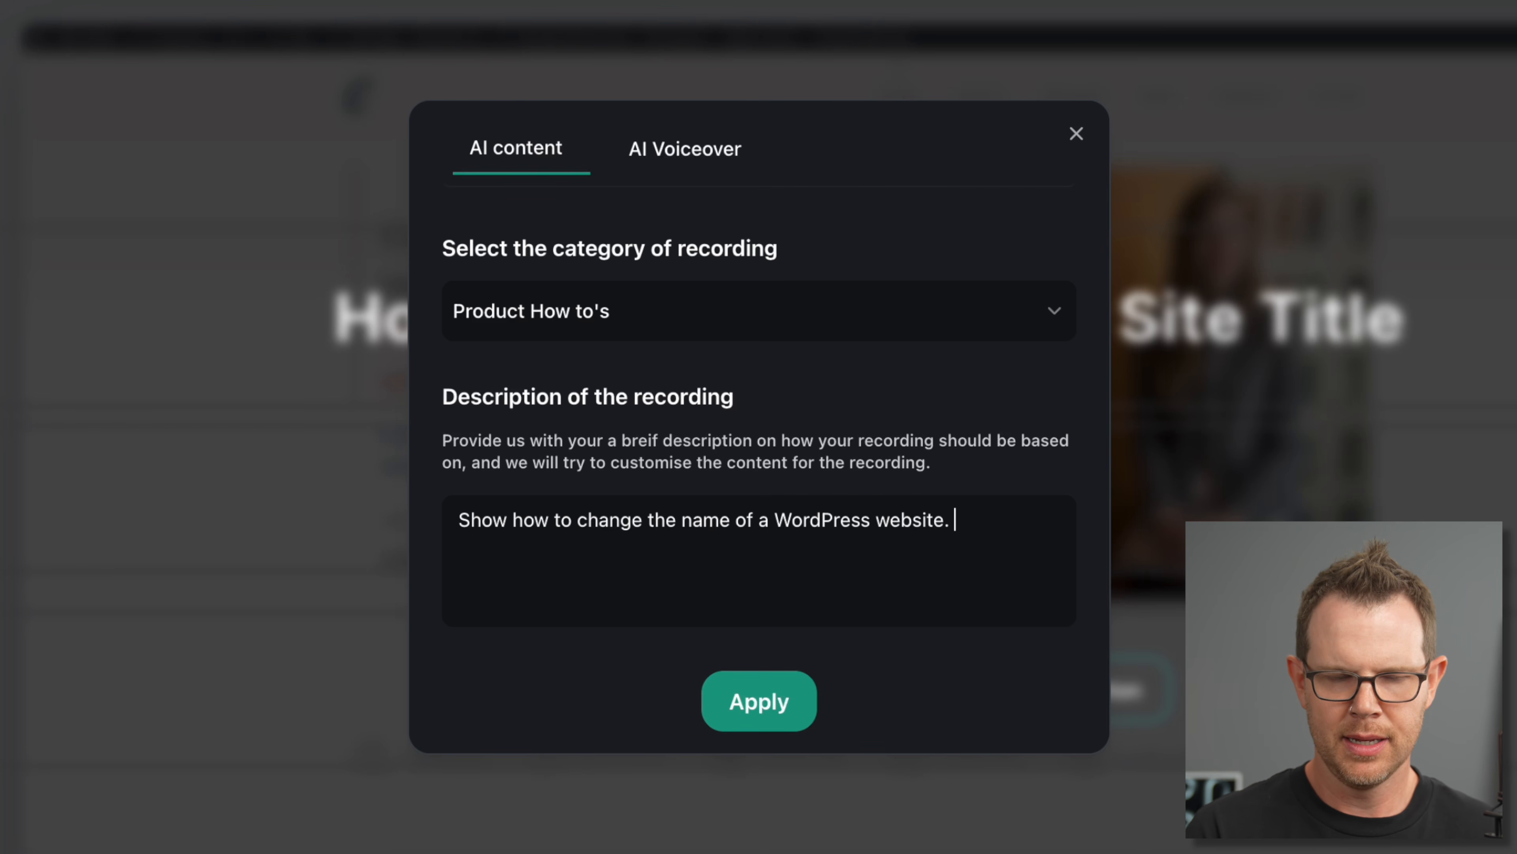
{"action": "left_click", "coordinate": [796, 719]}
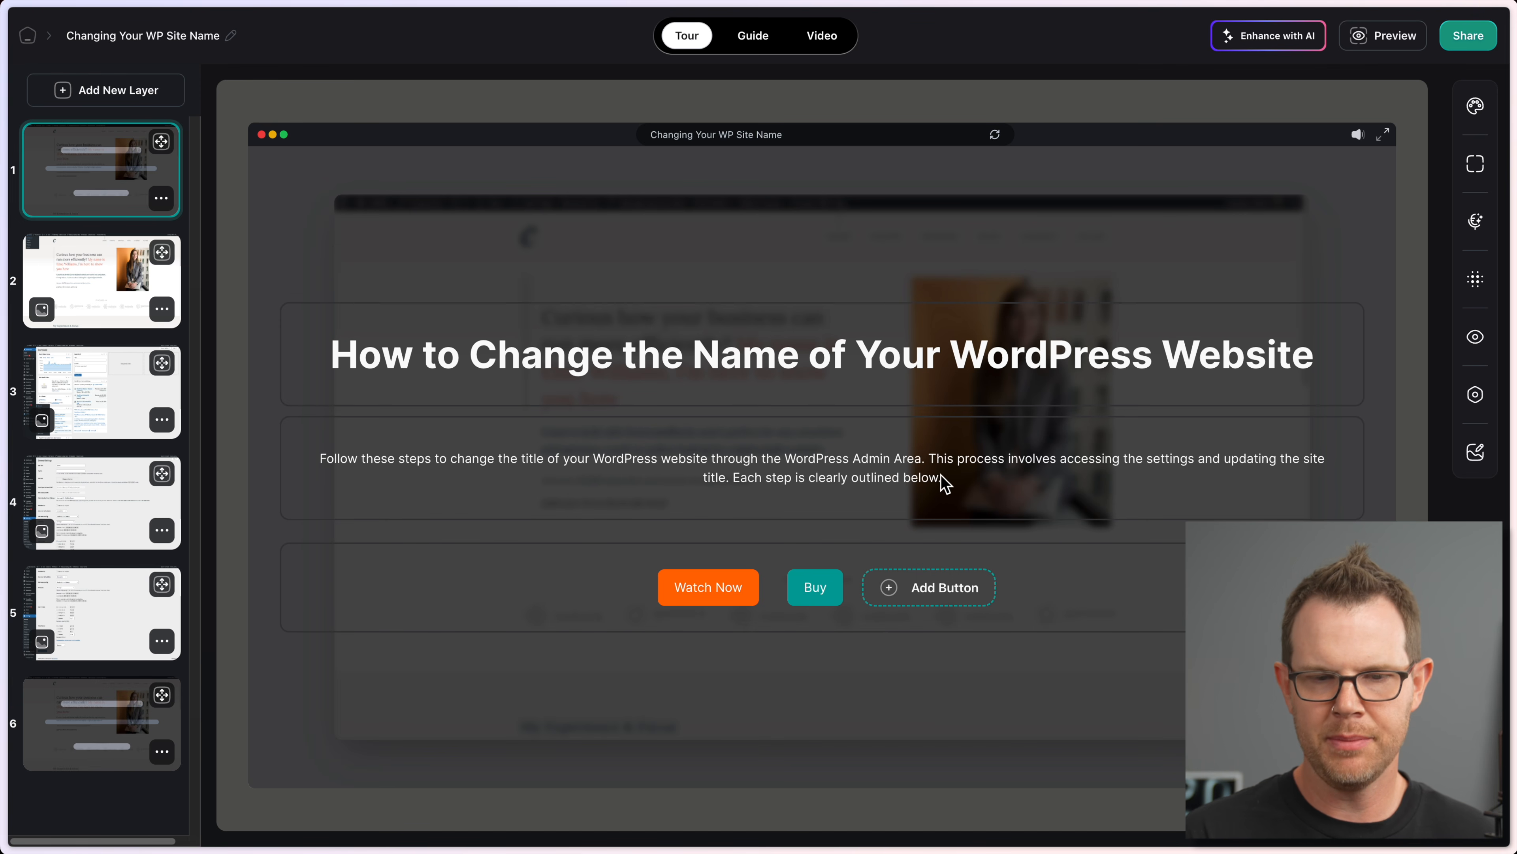
Step: Preview tour slides 2 through 5, from the Settings step to the Save Changes step
{"action": "left_click", "coordinate": [90, 293]}
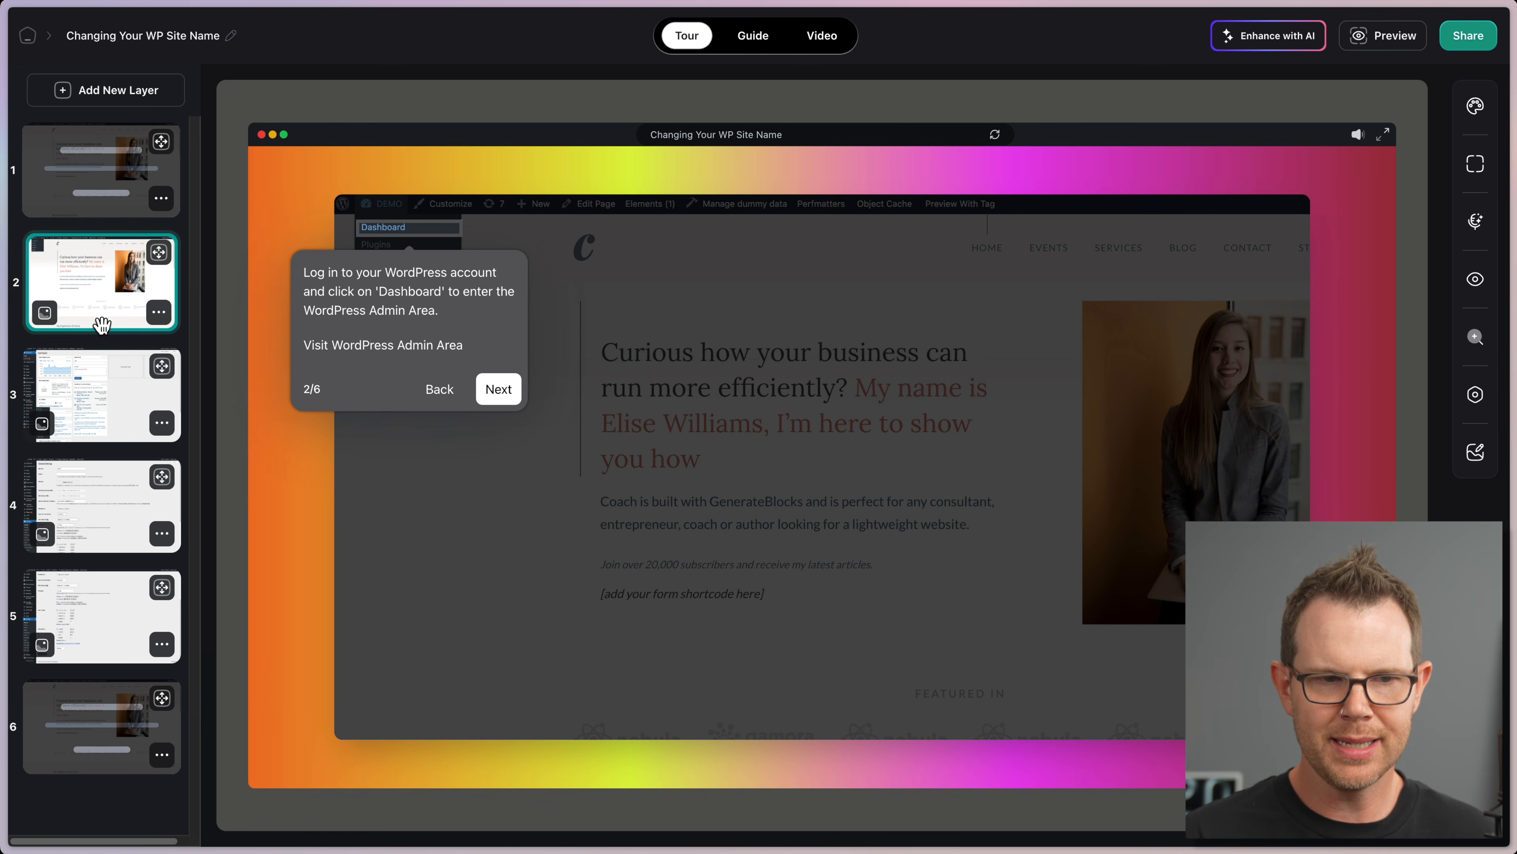
{"action": "left_click", "coordinate": [106, 367]}
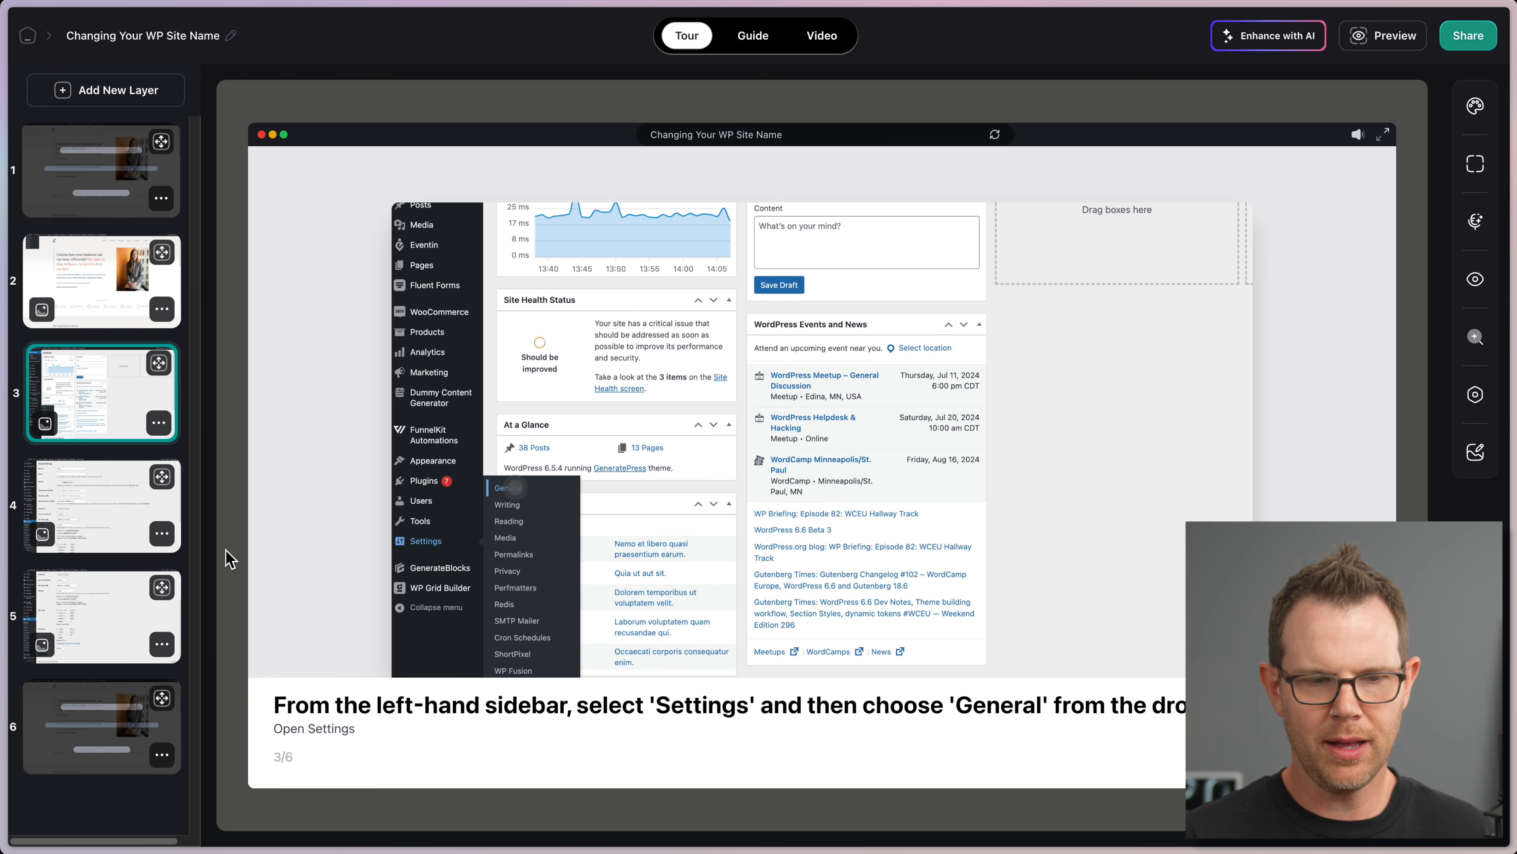
{"action": "left_click", "coordinate": [122, 495]}
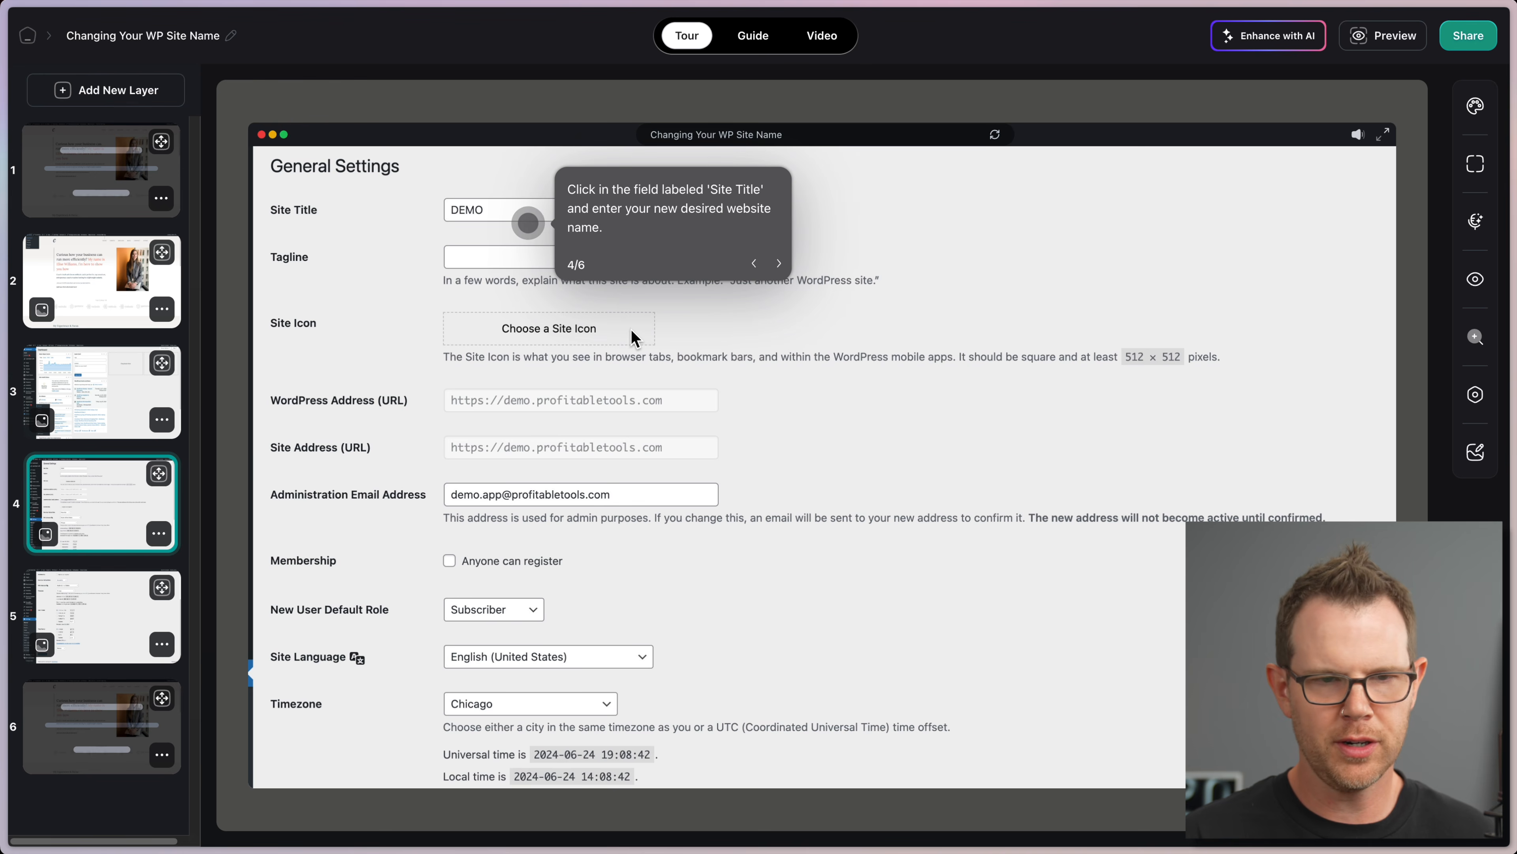
{"action": "left_click", "coordinate": [125, 612]}
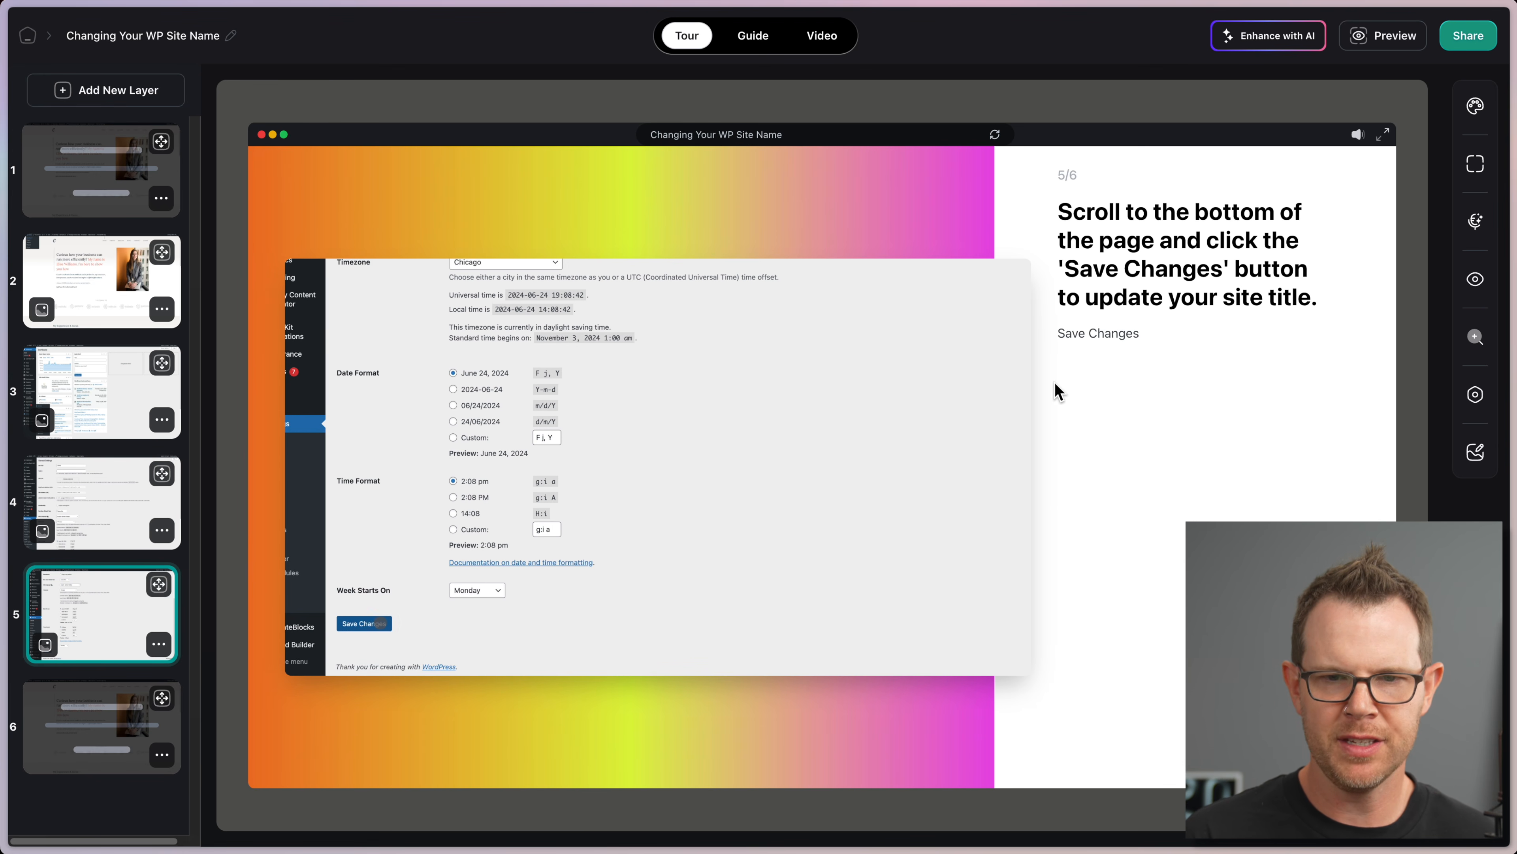
Step: Switch to the Guide view, compare AppSumo's three Layerpath license tiers, and return to the guide
{"action": "left_click", "coordinate": [767, 44]}
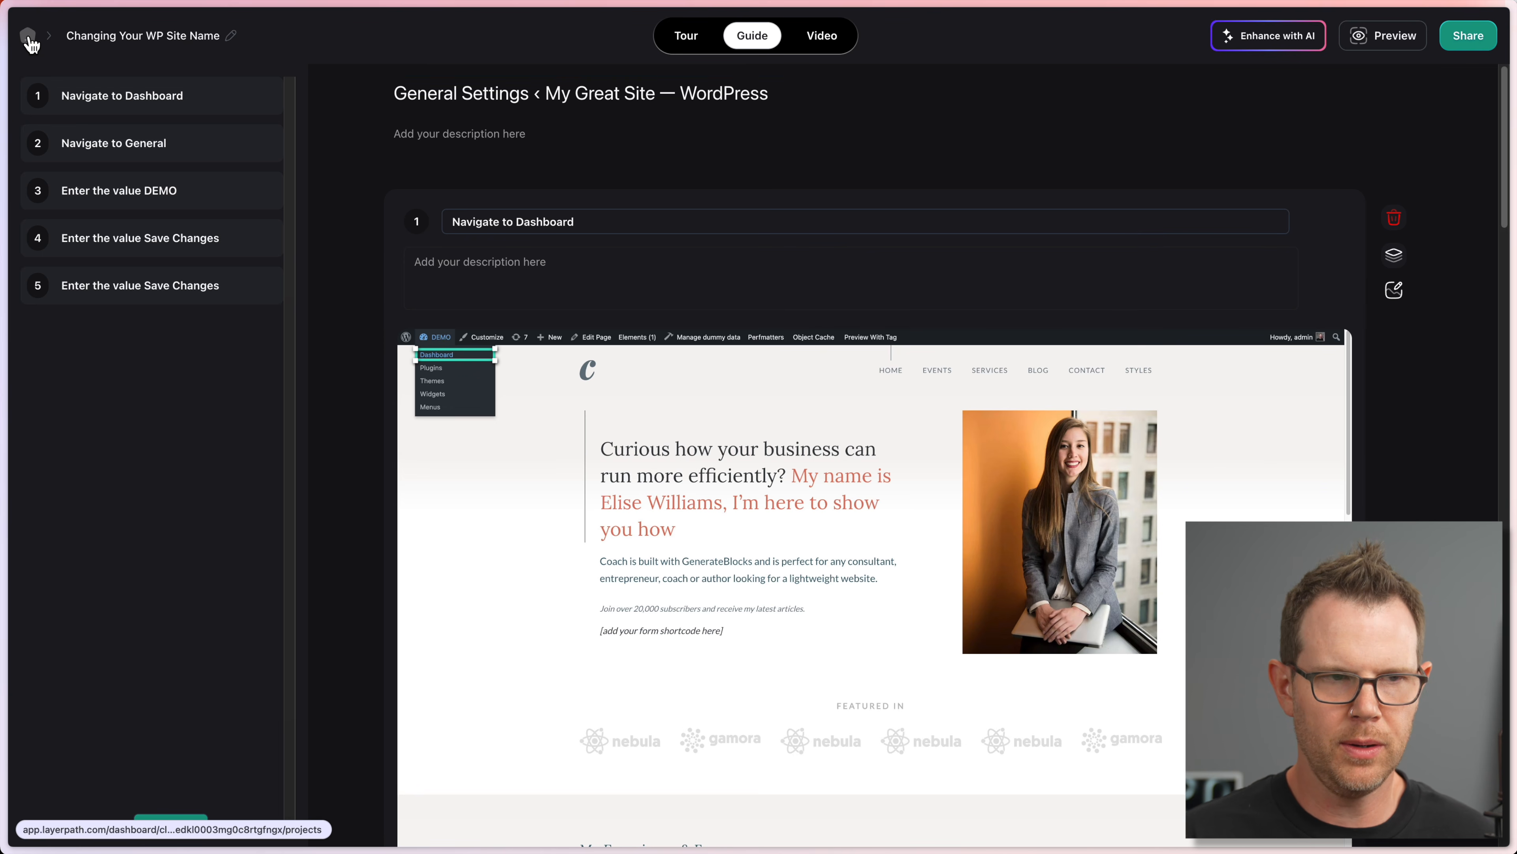
{"action": "left_click", "coordinate": [27, 39]}
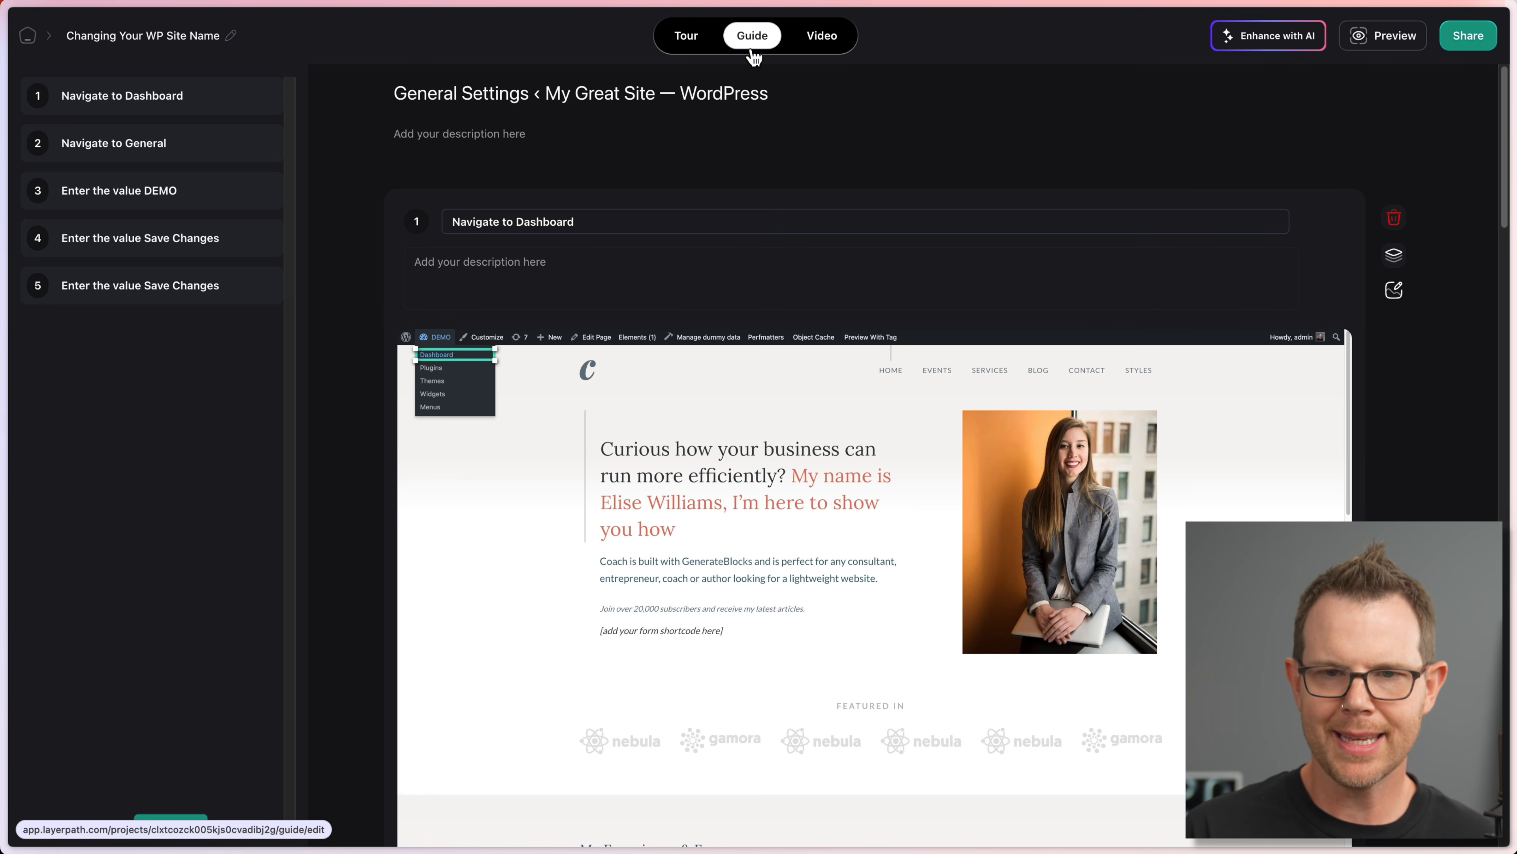
Step: Generate the guide's AI title and step descriptions from a pasted description of renaming a WordPress website
{"action": "left_click", "coordinate": [1298, 33]}
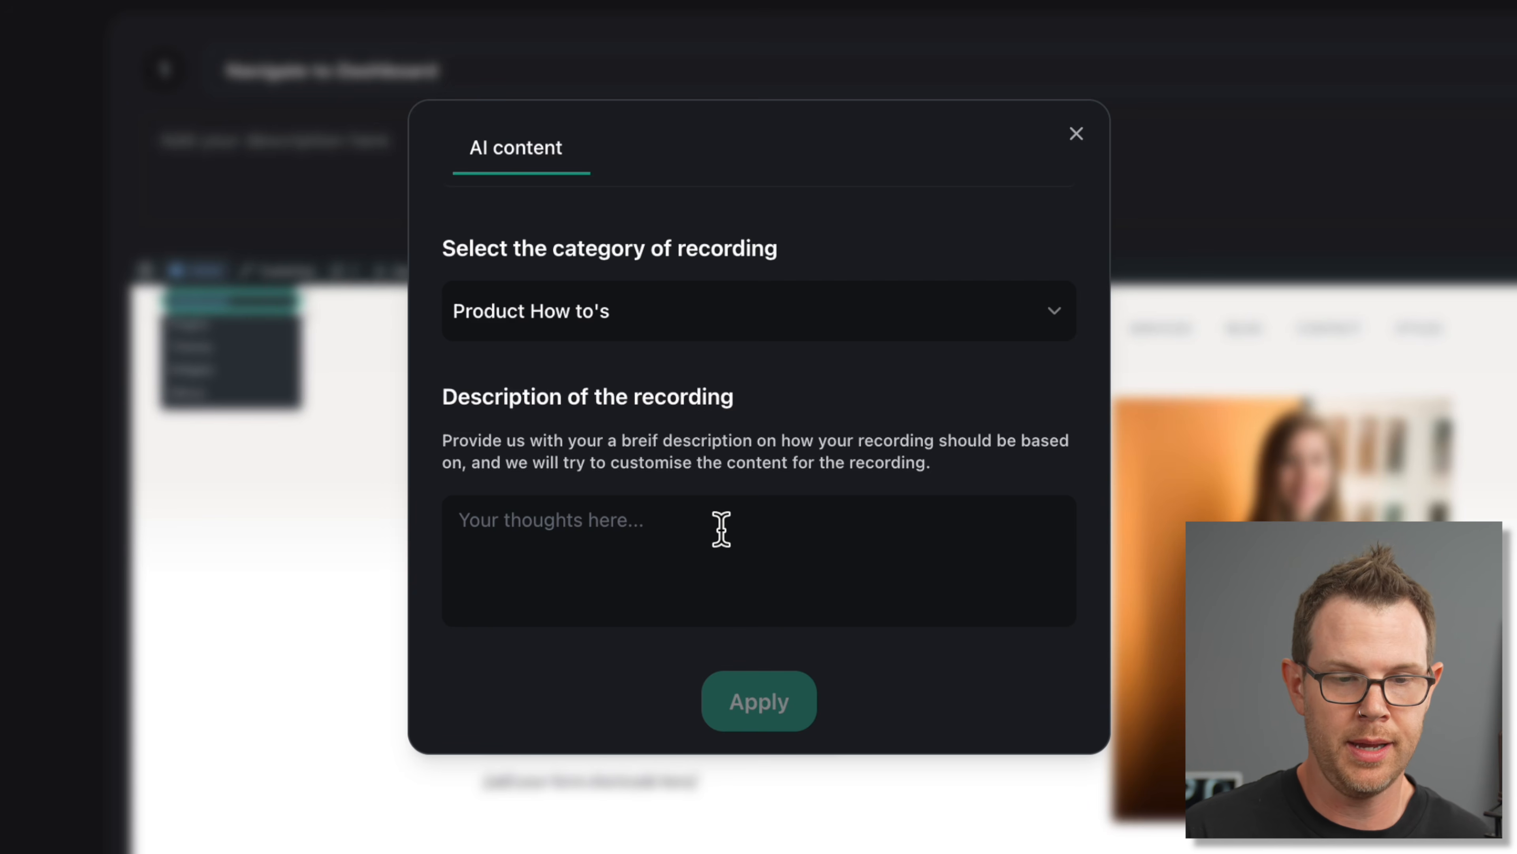
{"action": "left_click", "coordinate": [741, 517]}
{"action": "type", "text": "A guide on how to change the name of your WordPress website."}
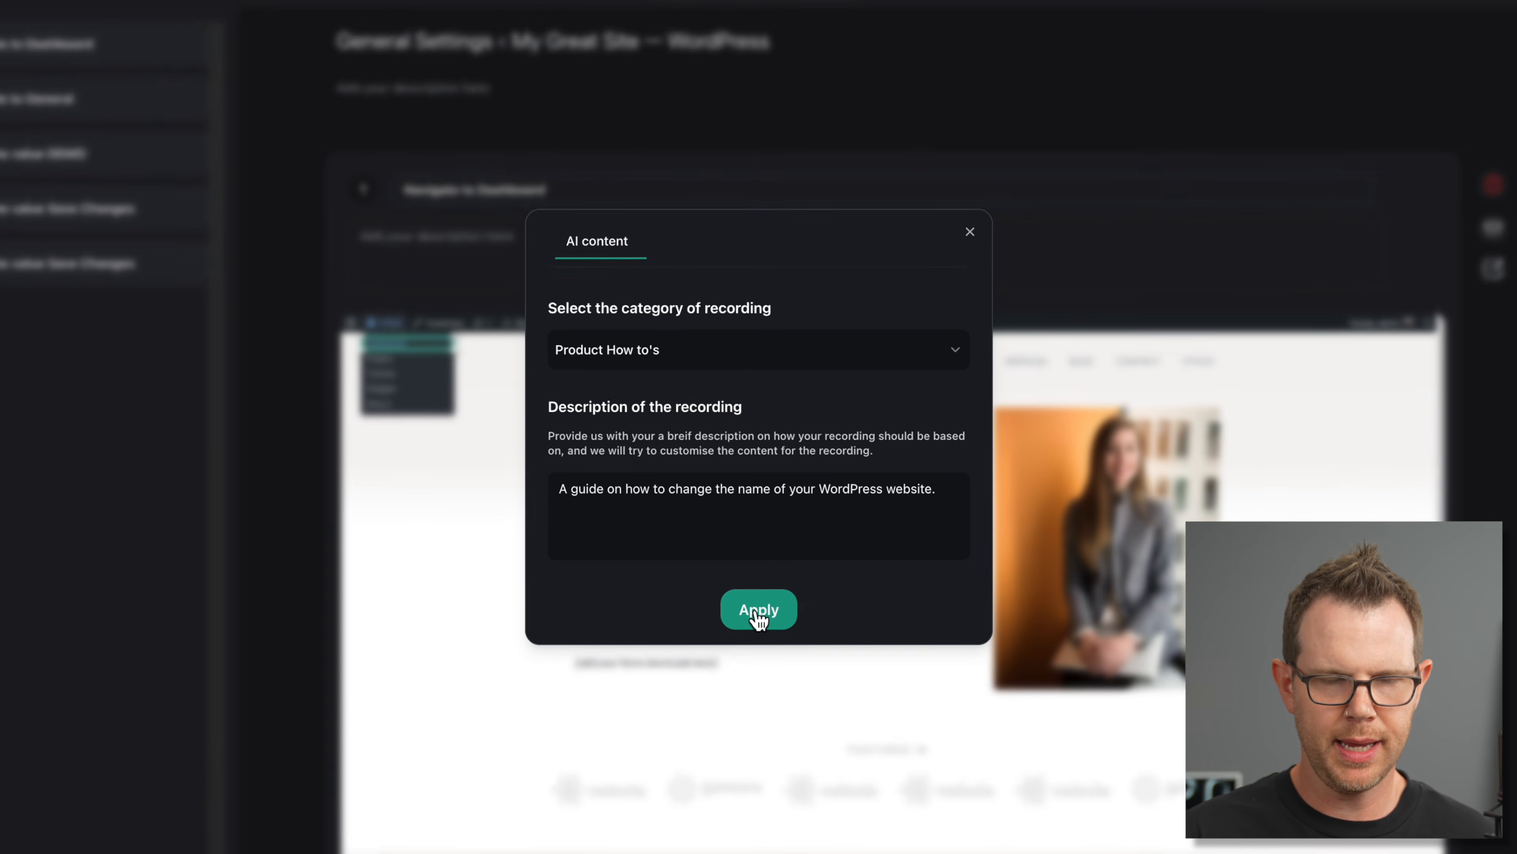
{"action": "left_click", "coordinate": [755, 724]}
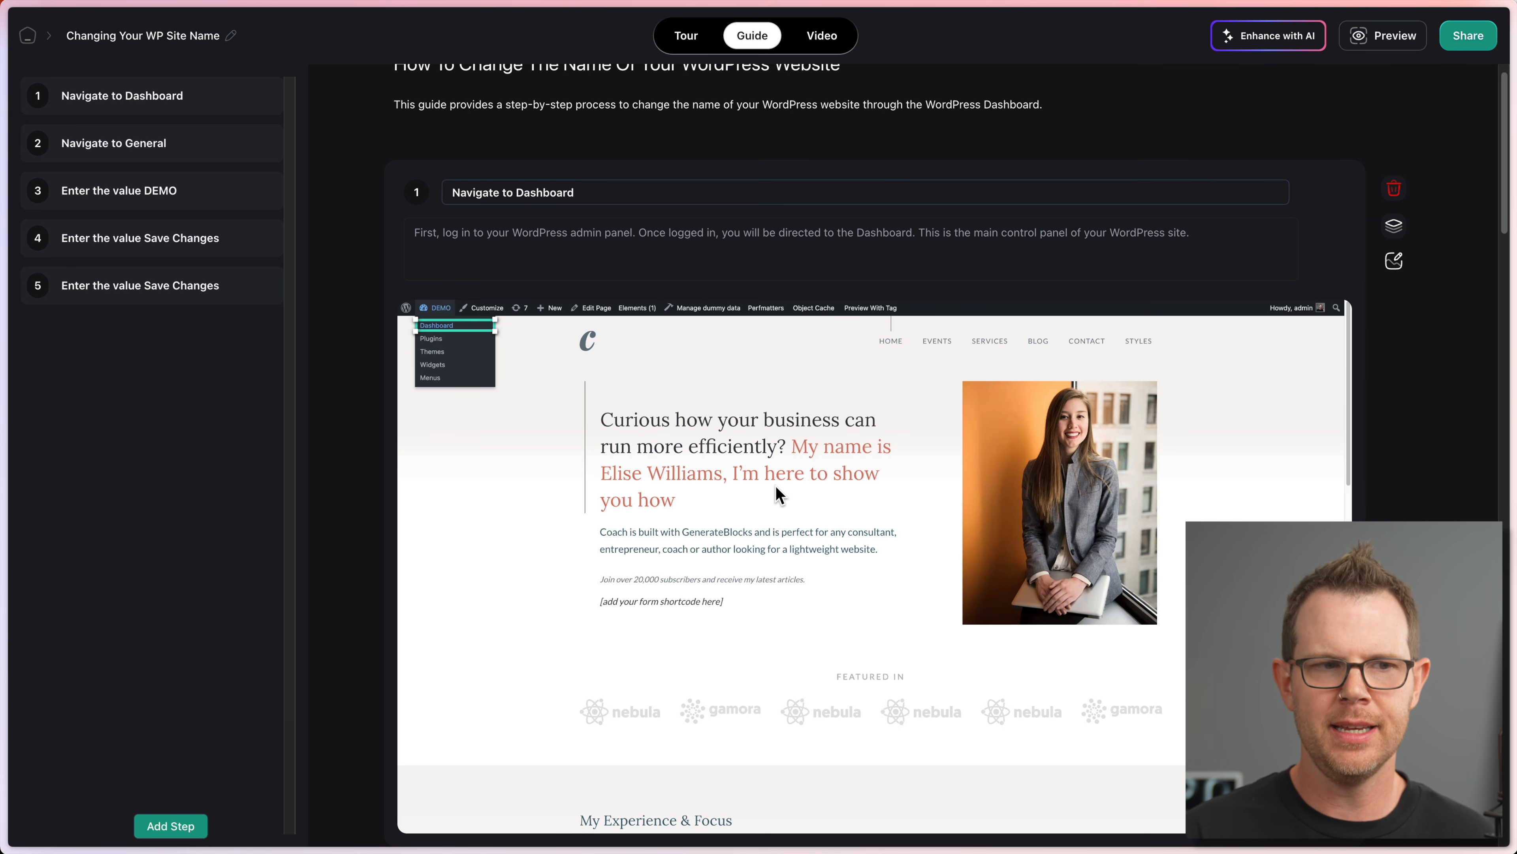
Step: Scroll through the AI-written guide steps to check their content
{"action": "scroll", "coordinate": [775, 487], "scroll_direction": "up", "scroll_amount": 1}
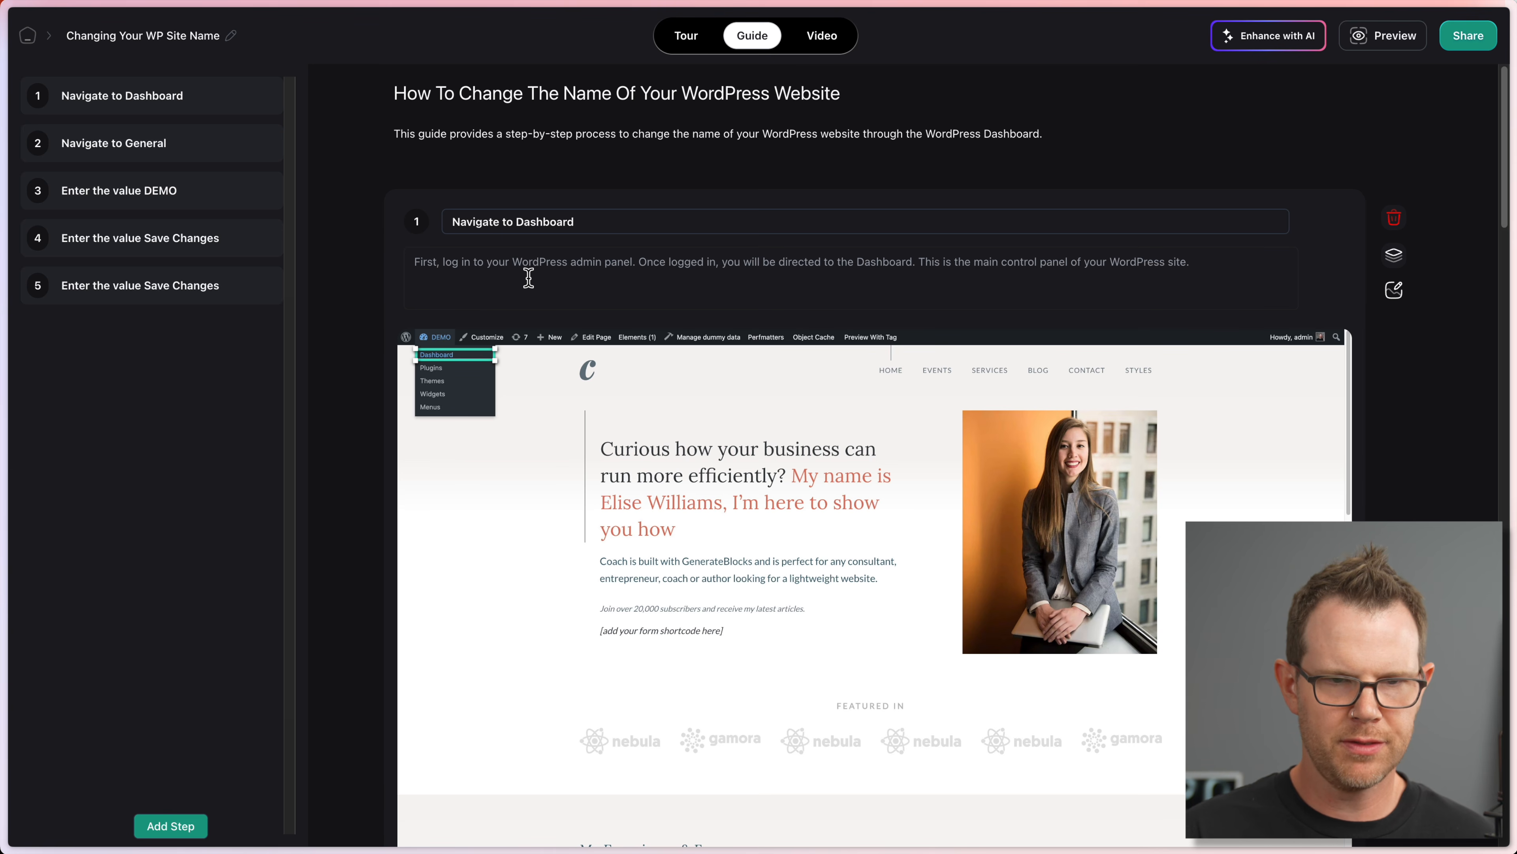
{"action": "scroll", "coordinate": [764, 399], "scroll_direction": "down", "scroll_amount": 10}
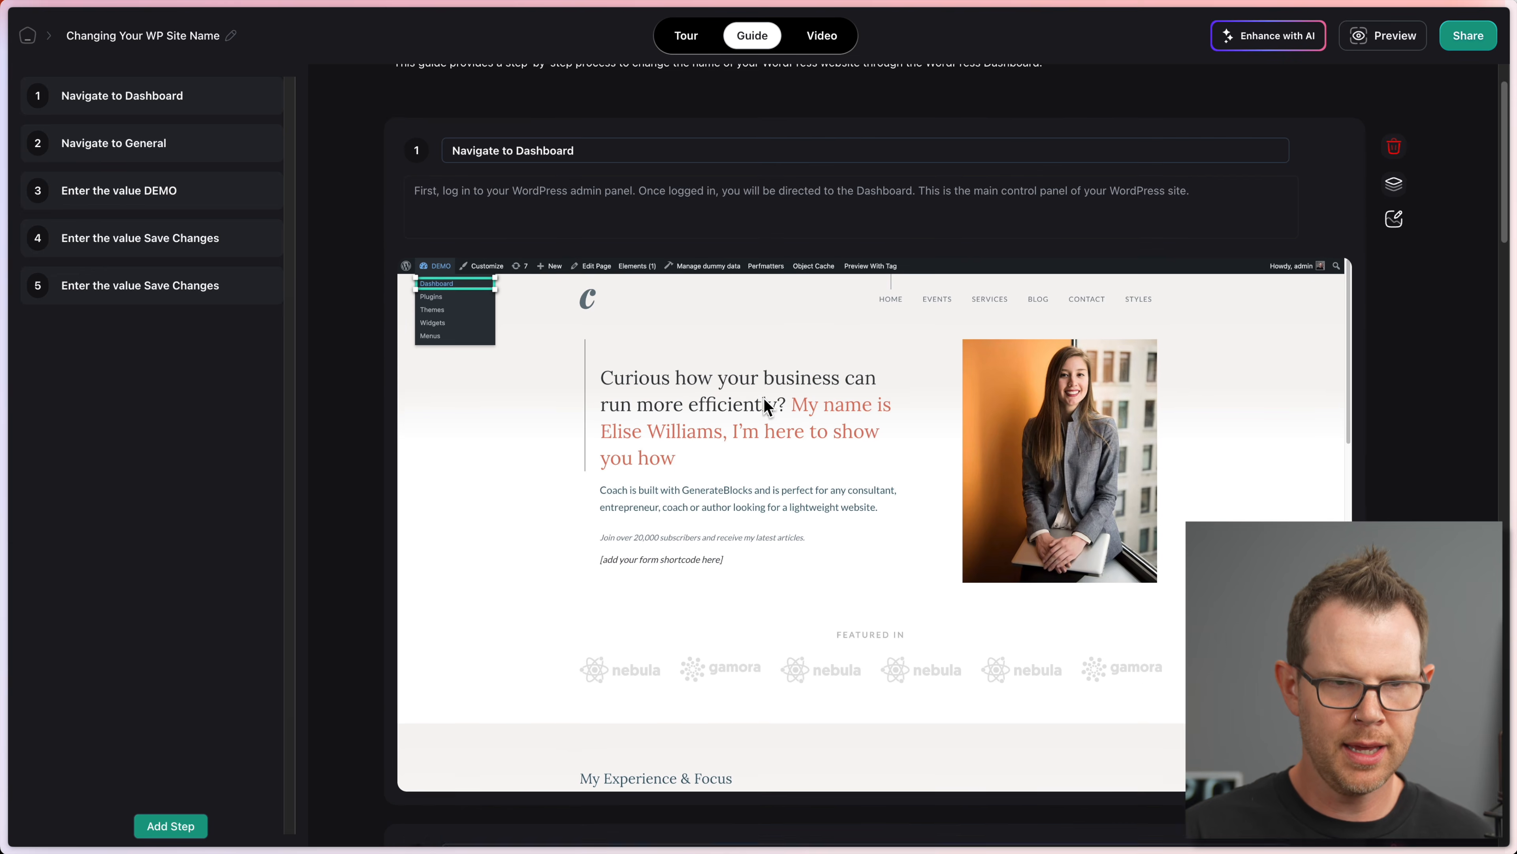
{"action": "scroll", "coordinate": [764, 399], "scroll_direction": "down", "scroll_amount": 6}
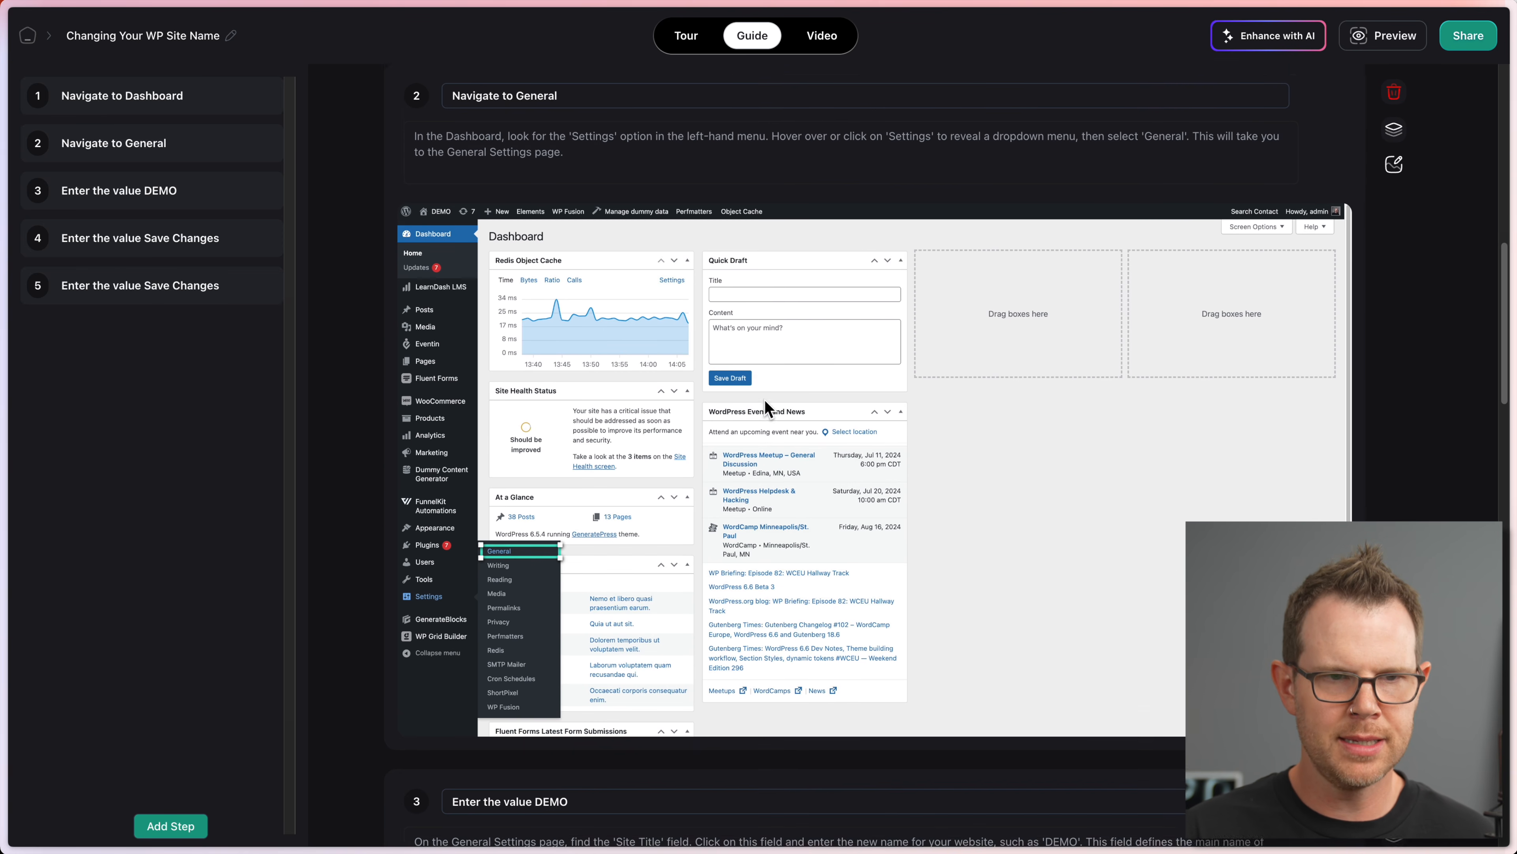
{"action": "scroll", "coordinate": [858, 452], "scroll_direction": "down", "scroll_amount": 3}
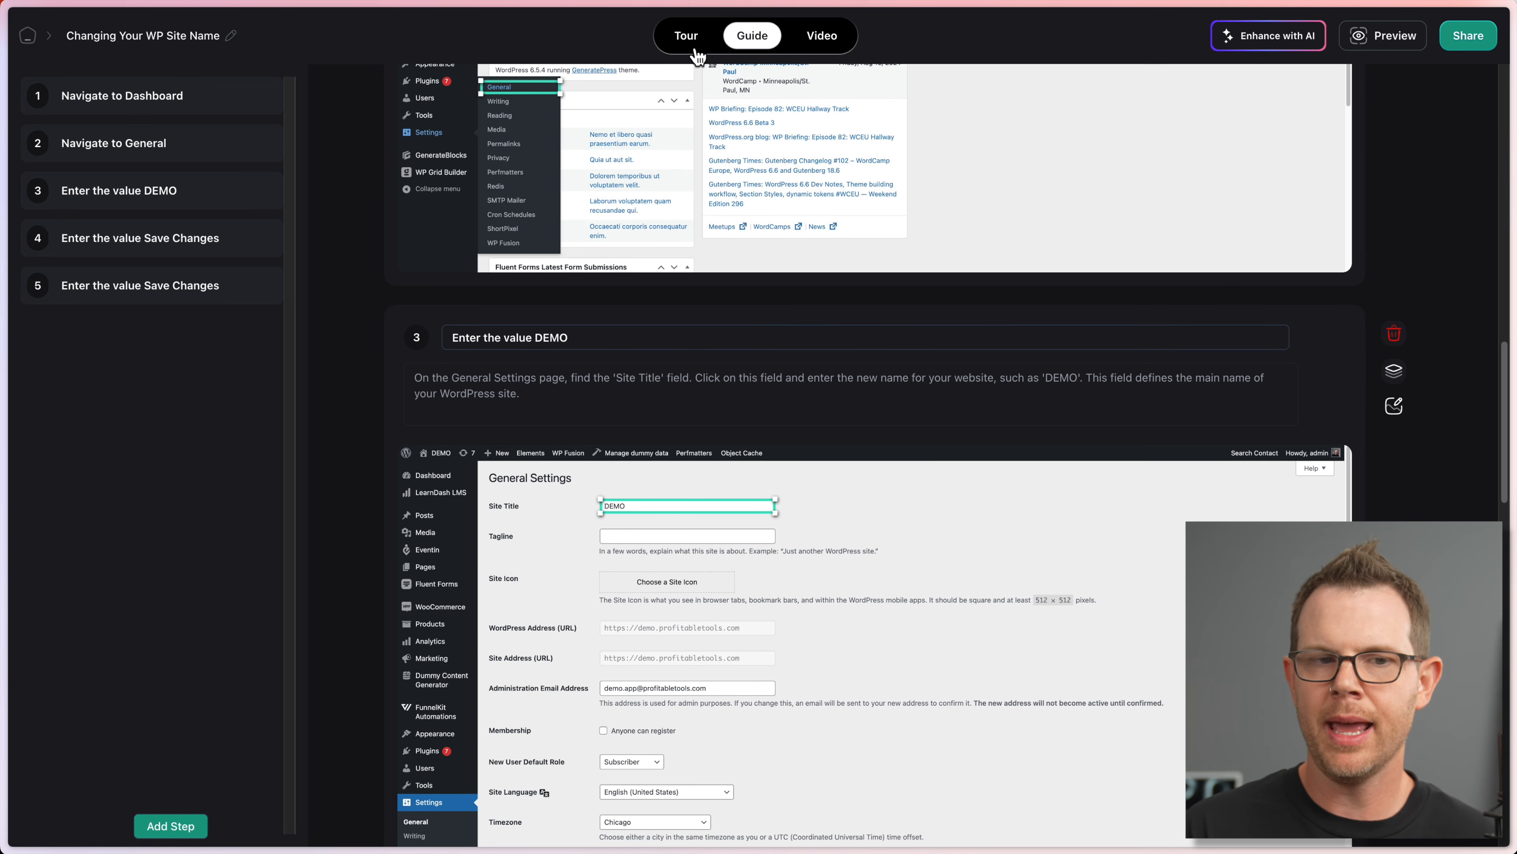
Step: Return to the Tour view and preview slides 2 and 3, ending on the Settings step
{"action": "left_click", "coordinate": [688, 39]}
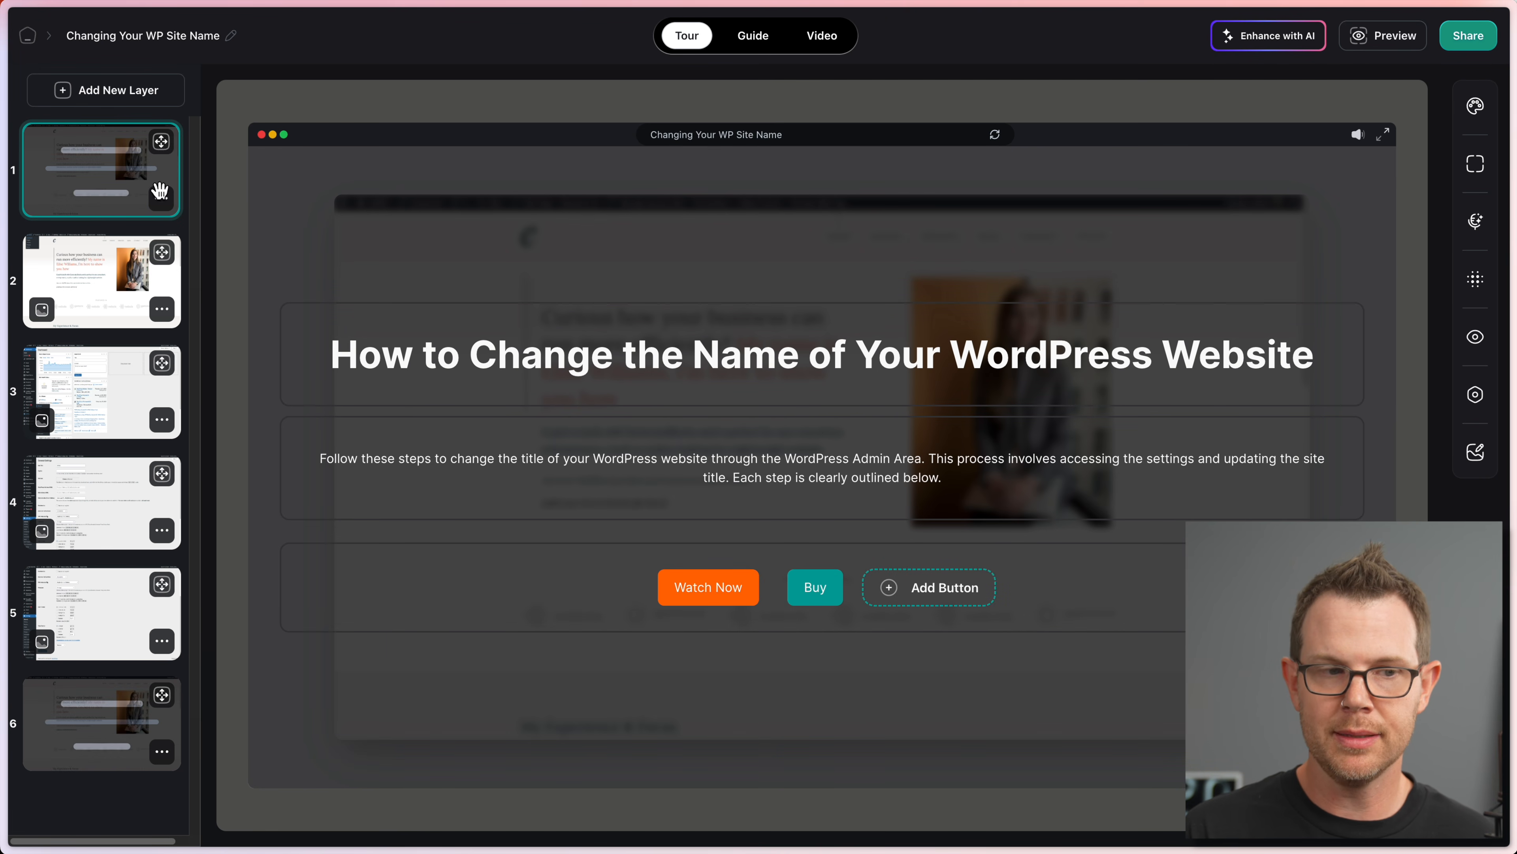
{"action": "left_click", "coordinate": [78, 270]}
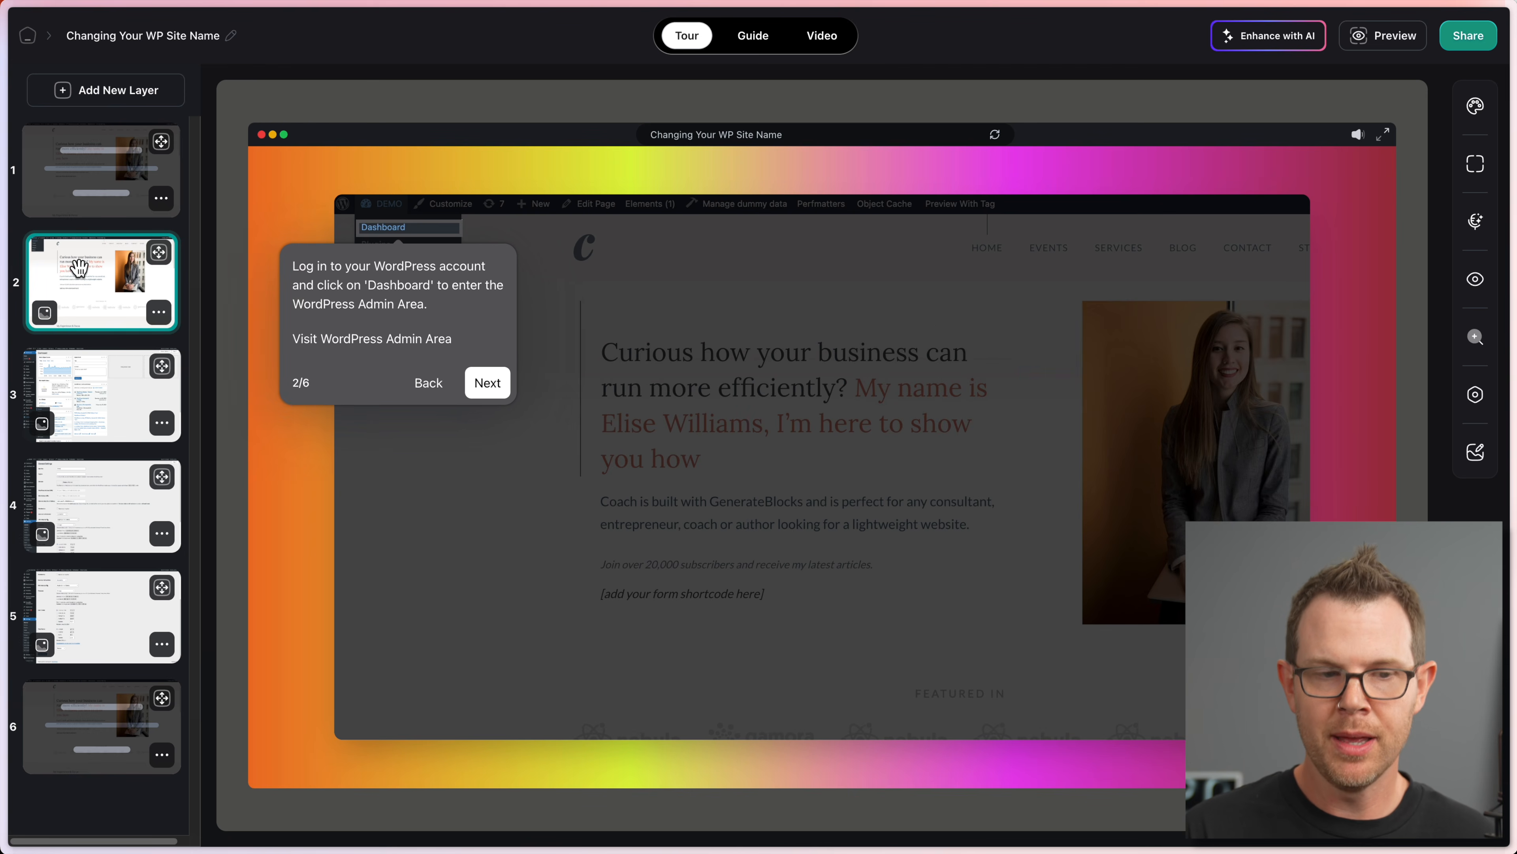
{"action": "left_click", "coordinate": [101, 407]}
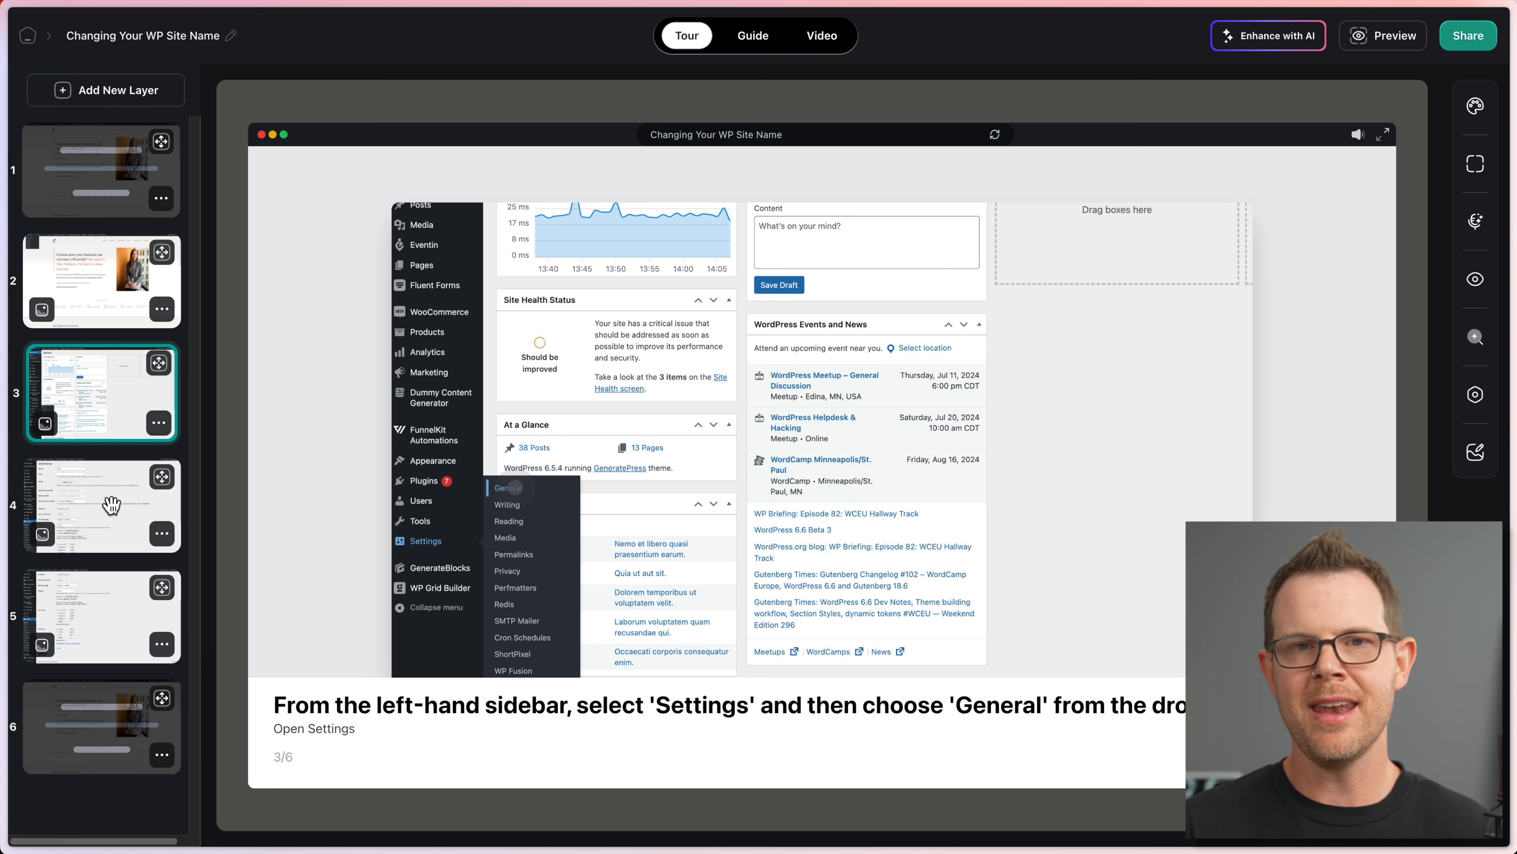
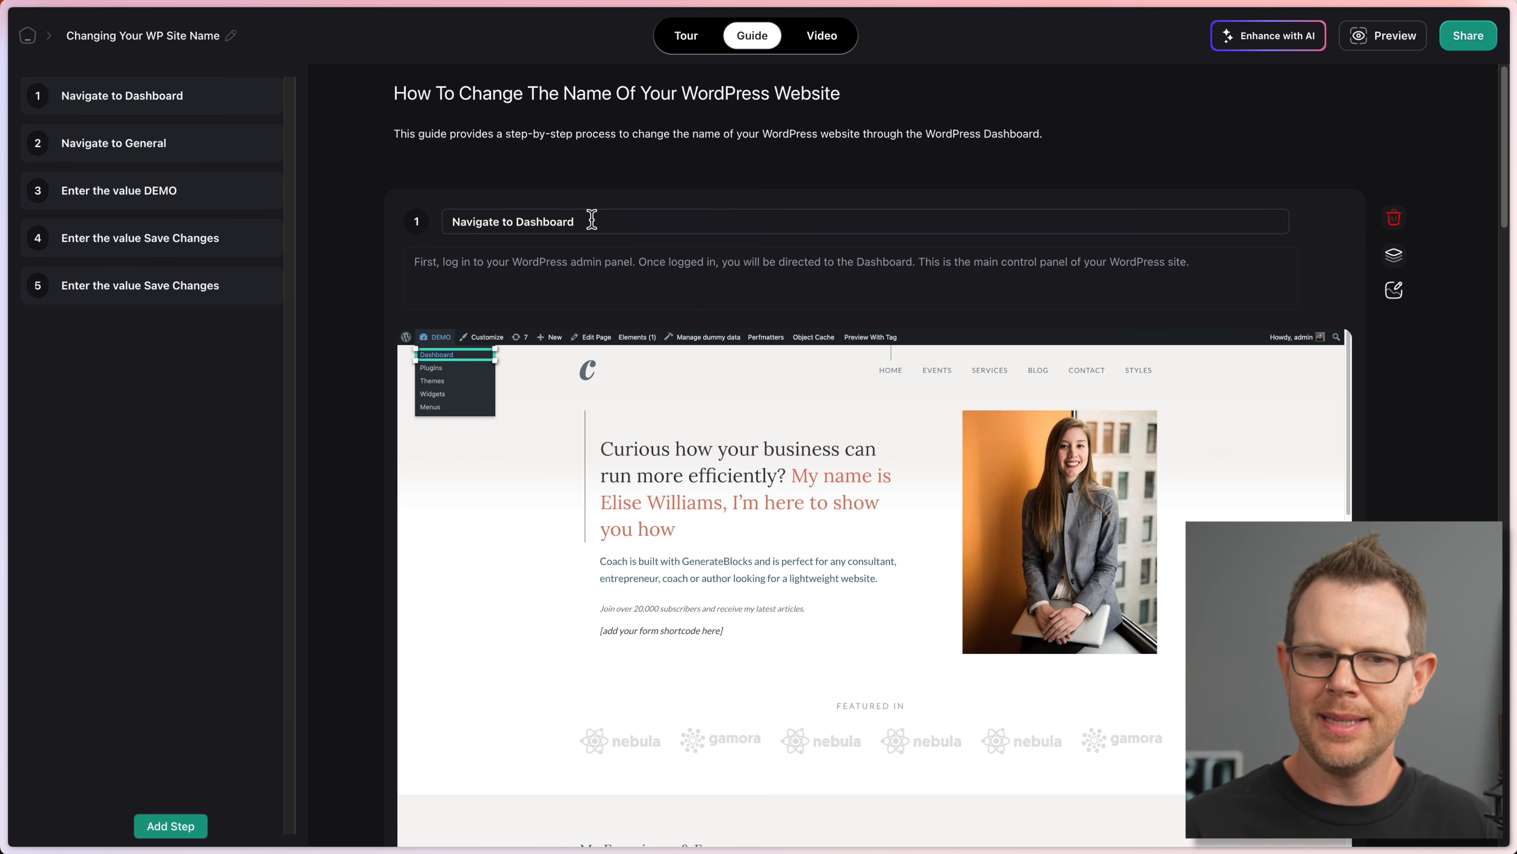
Step: Scroll the guide and select the step 2 title 'Navigate to General'
{"action": "scroll", "coordinate": [604, 218], "scroll_direction": "down", "scroll_amount": 5}
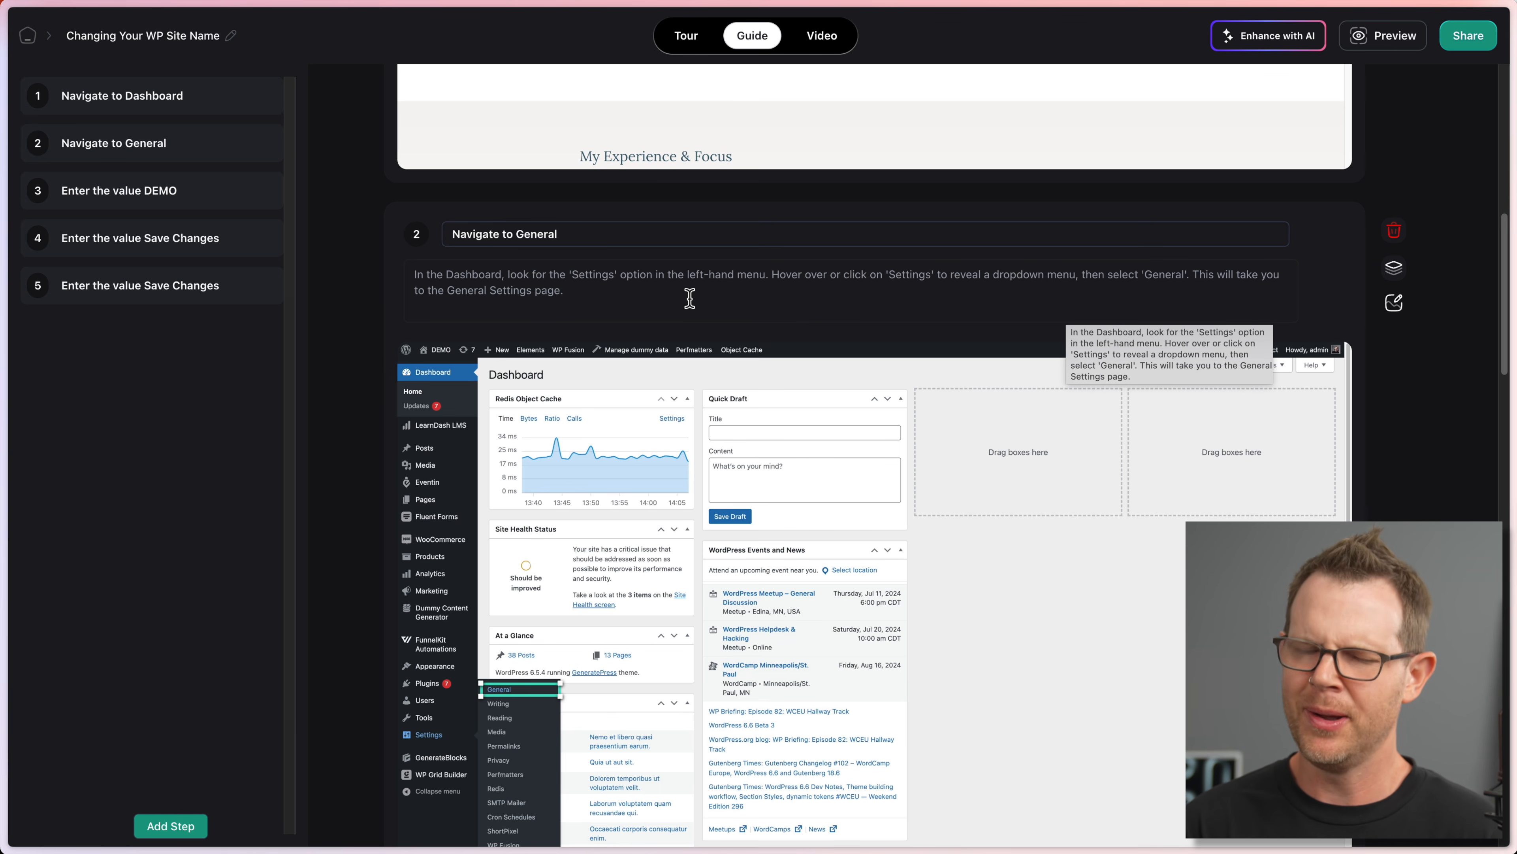
{"action": "left_click_drag", "start_coordinate": [572, 232], "coordinate": [448, 234]}
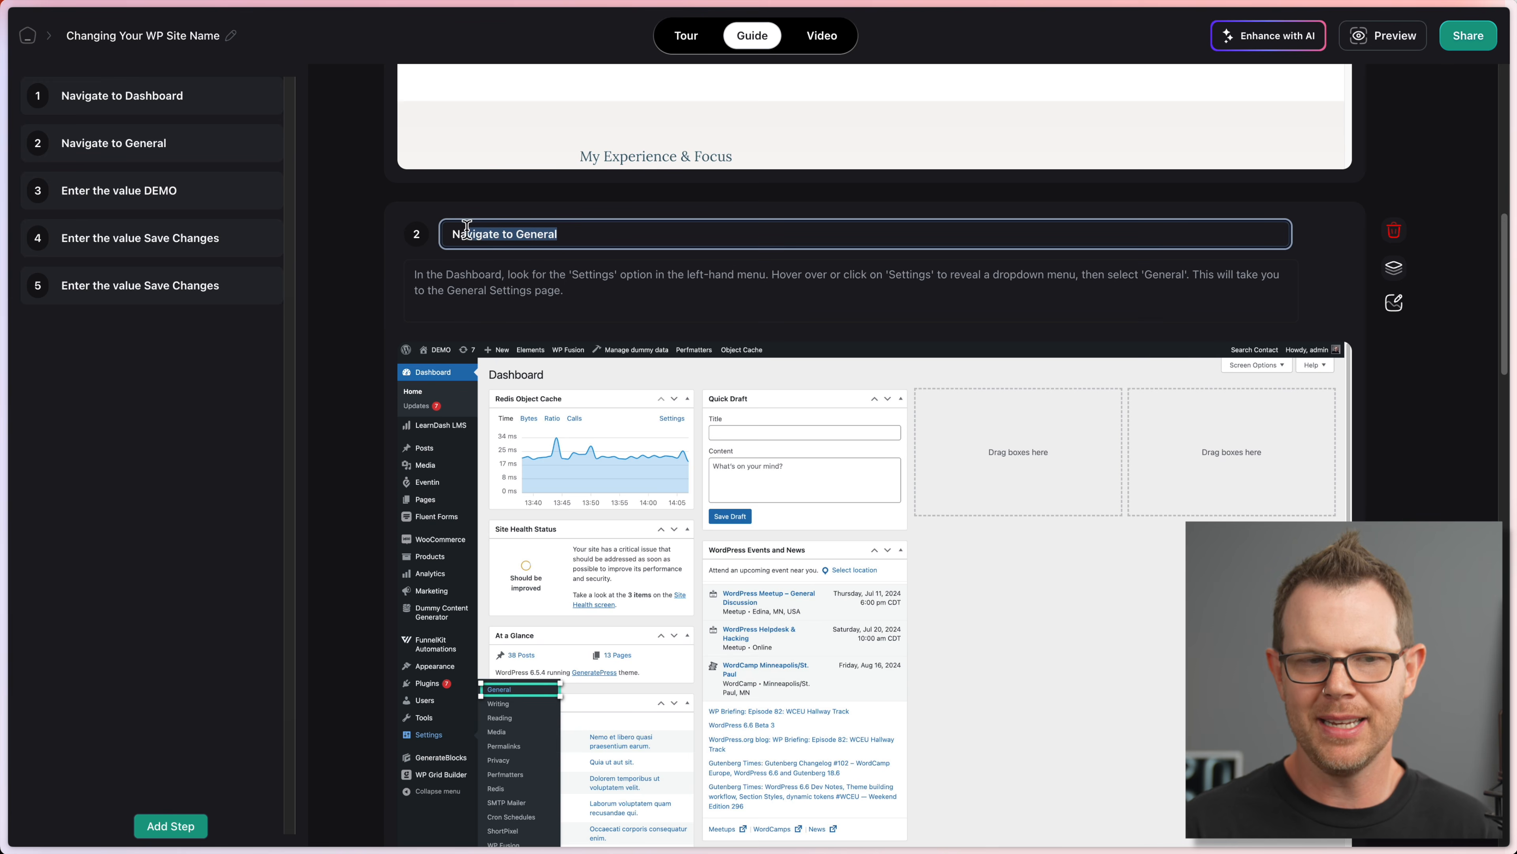
{"action": "scroll", "coordinate": [613, 308], "scroll_direction": "down", "scroll_amount": 5}
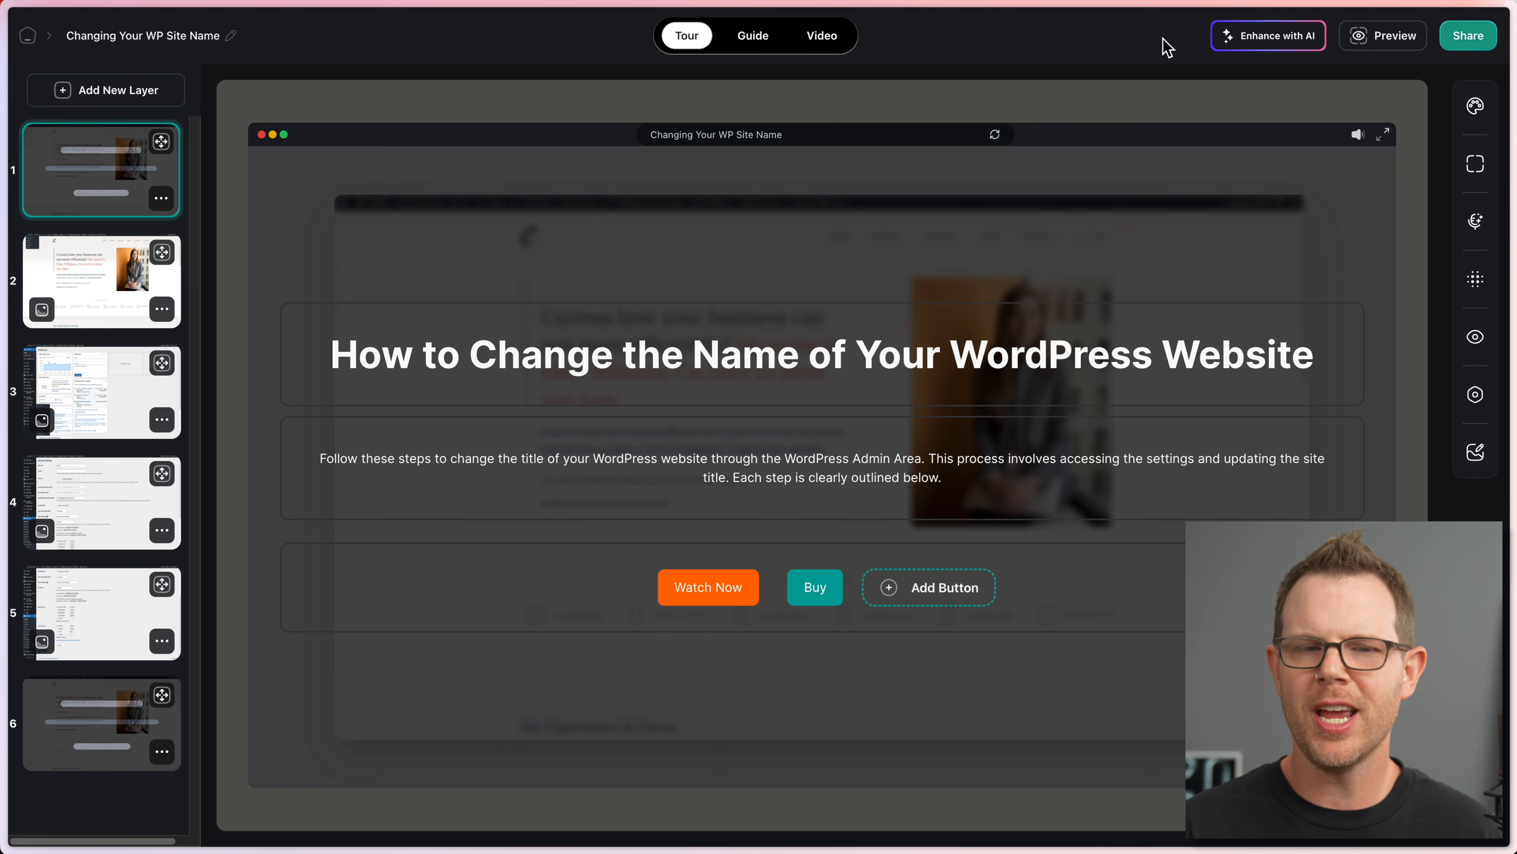
Step: Review the workspace's Plan & Billing settings, then open the Changing Your WP Site Name tour
{"action": "left_click", "coordinate": [27, 37]}
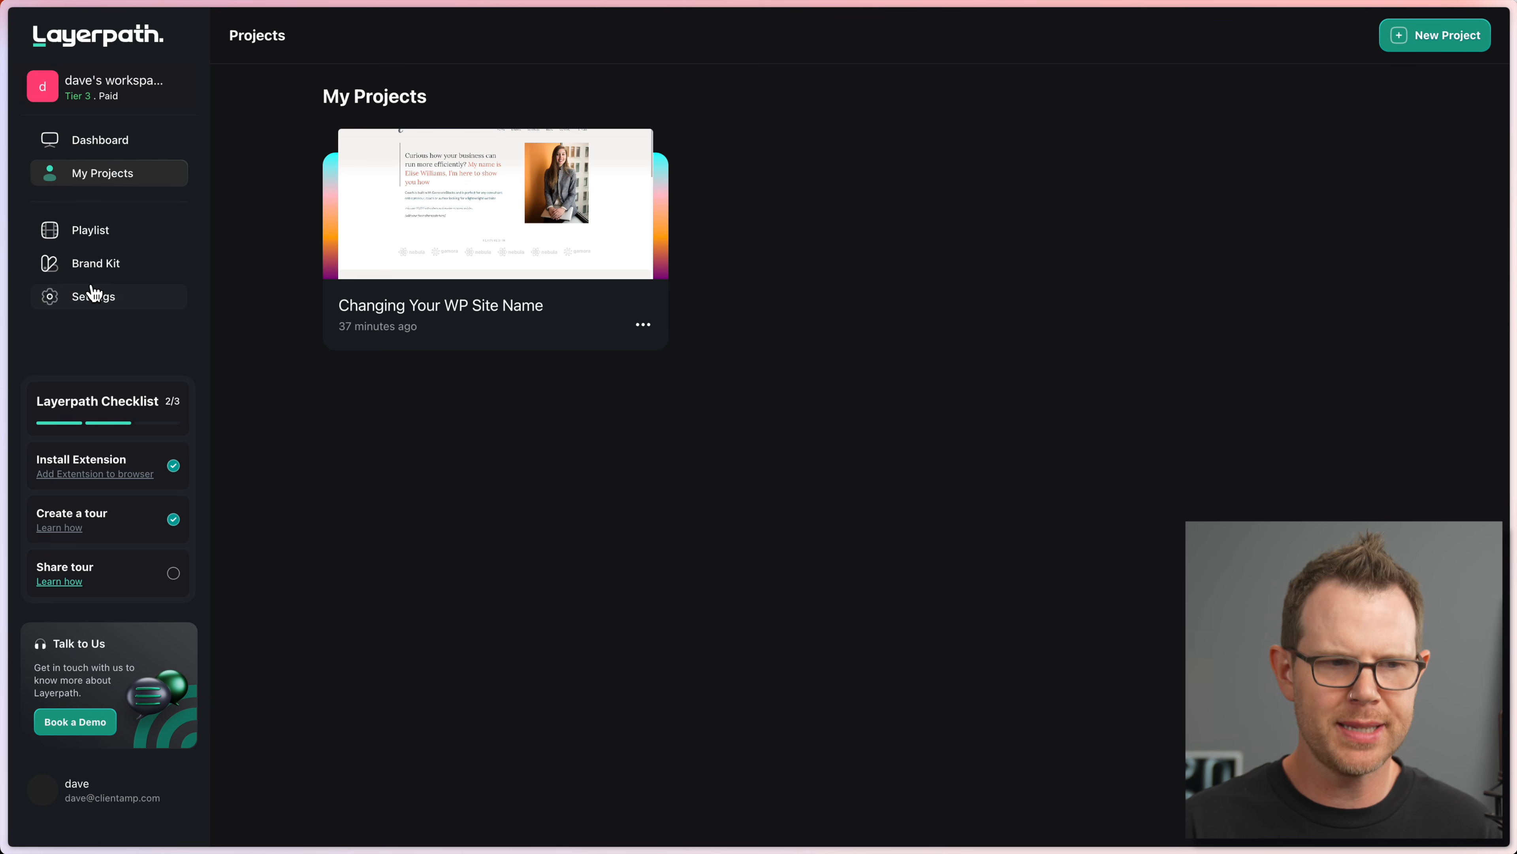
{"action": "left_click", "coordinate": [97, 306]}
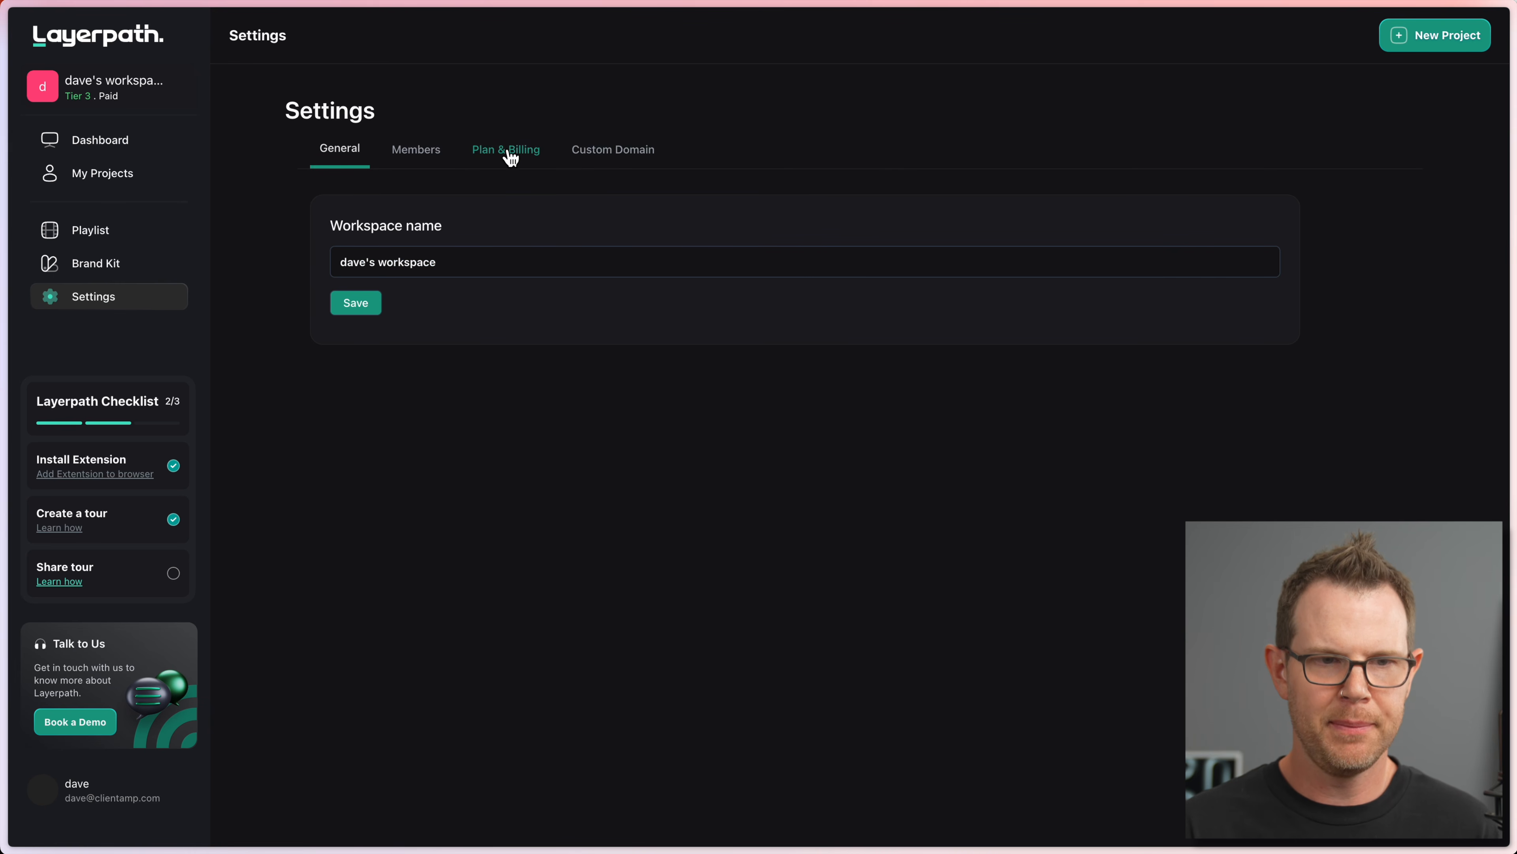
{"action": "left_click", "coordinate": [510, 154]}
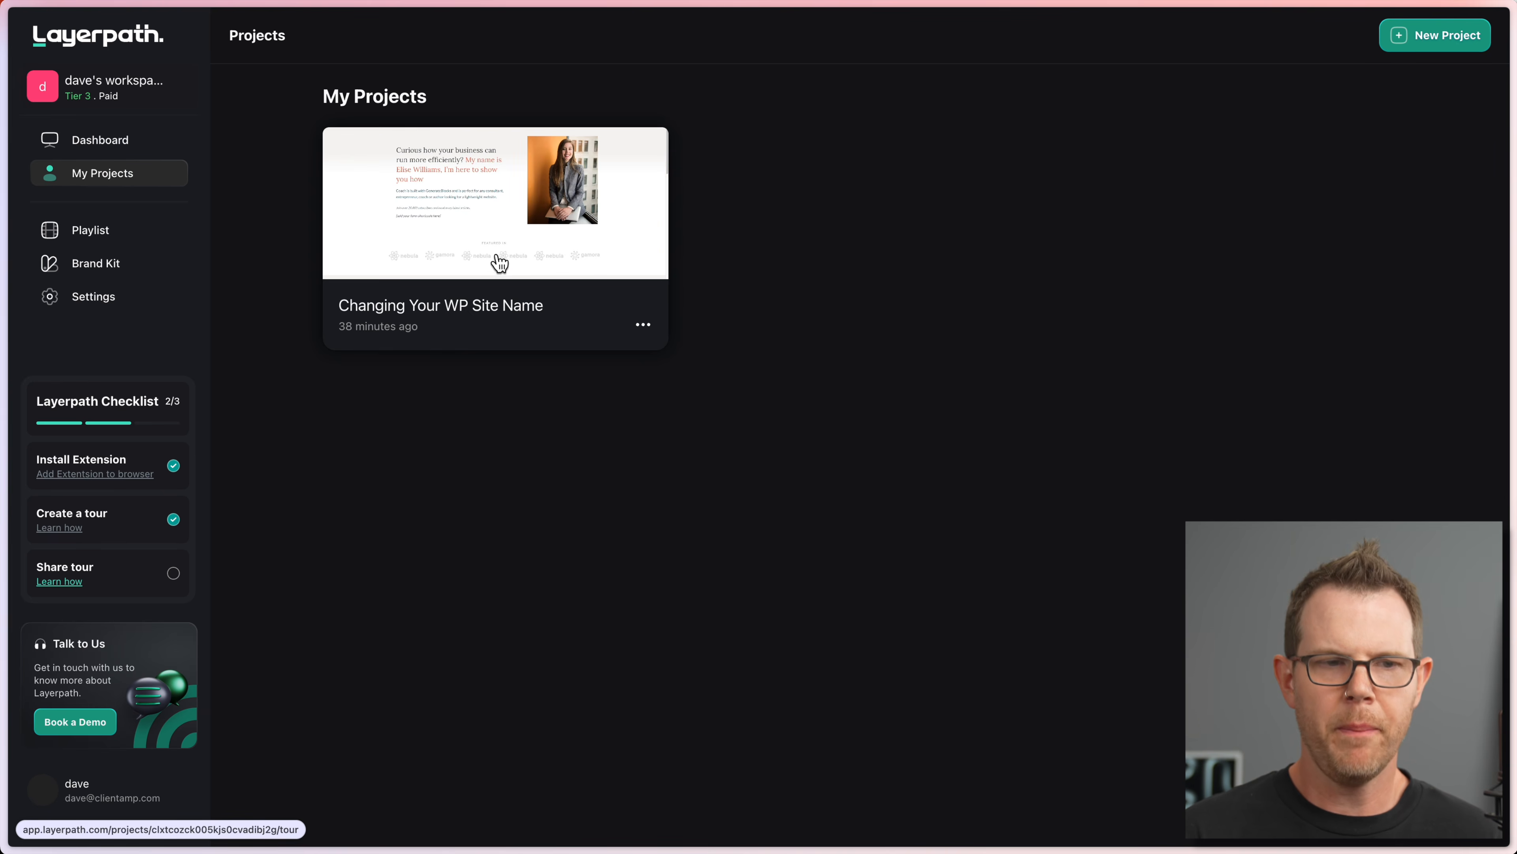
{"action": "left_click", "coordinate": [495, 263]}
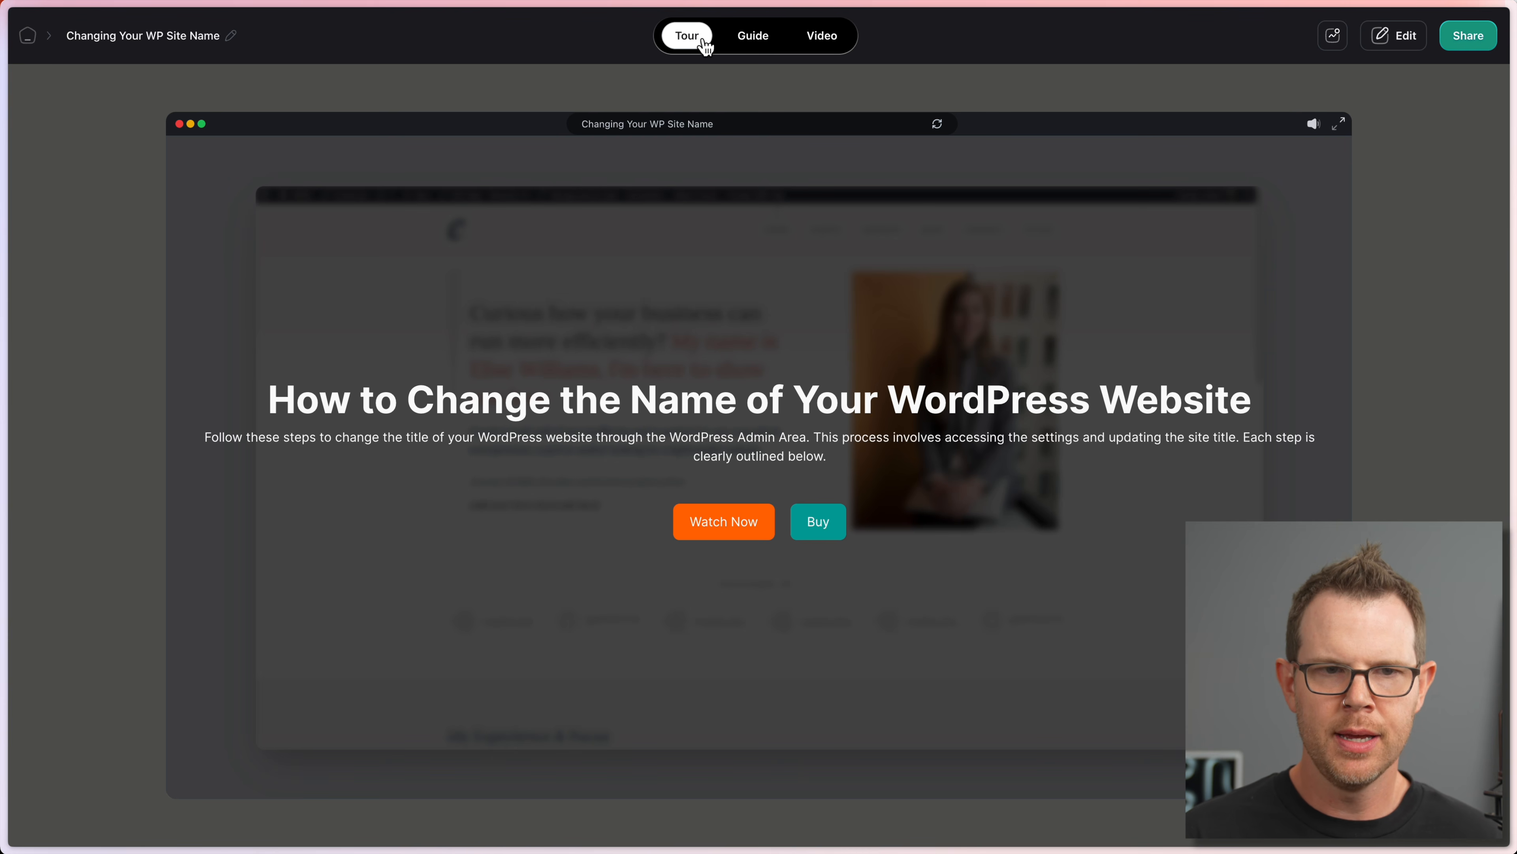
Step: Generate an Enhance with AI voiceover for the tour using the Rodrick voice
{"action": "left_click", "coordinate": [1425, 38]}
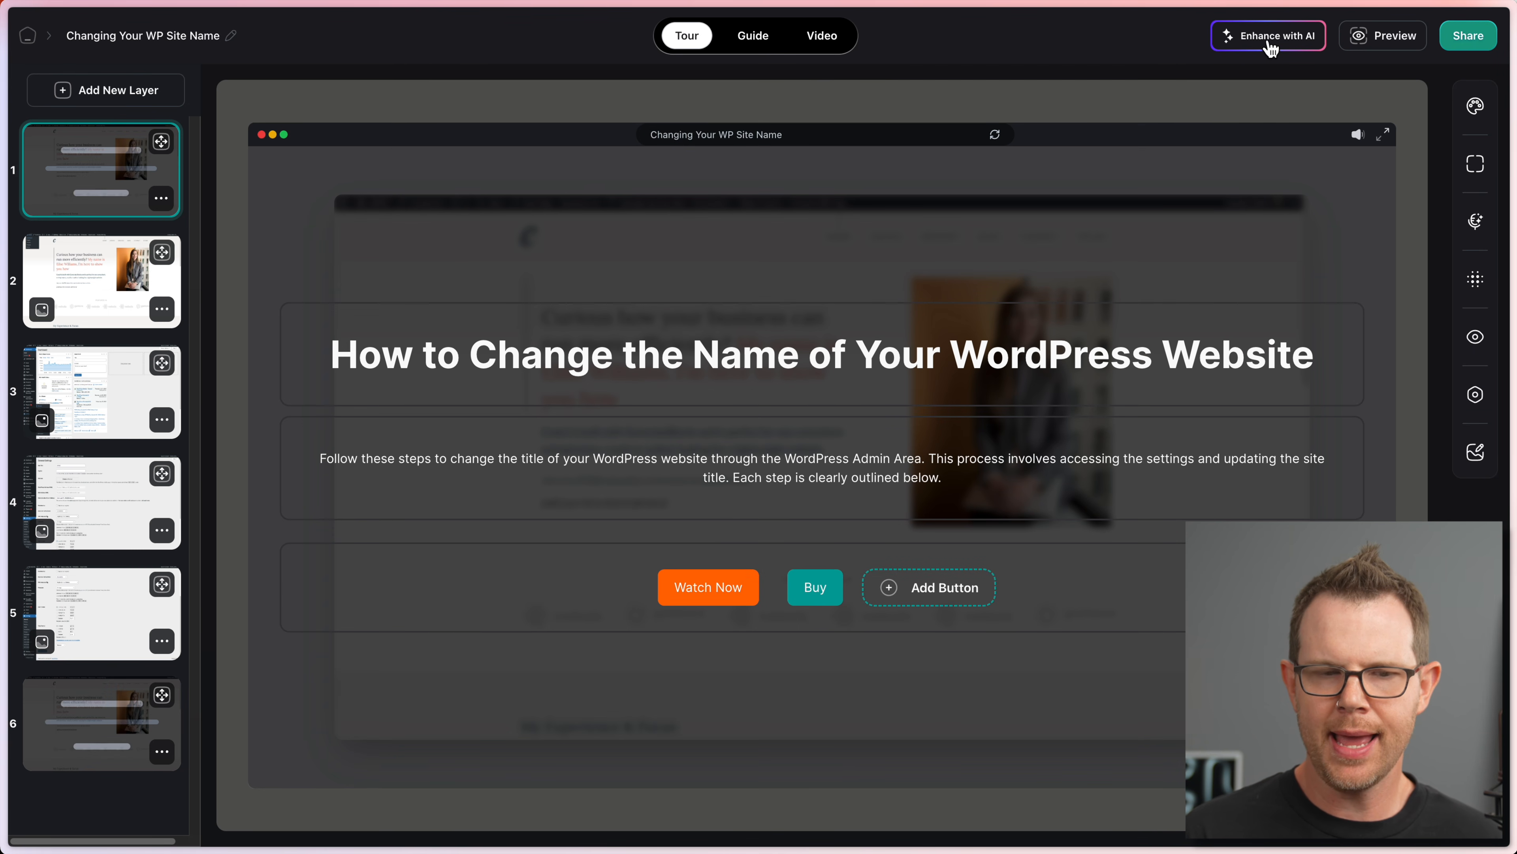
{"action": "left_click", "coordinate": [1271, 47]}
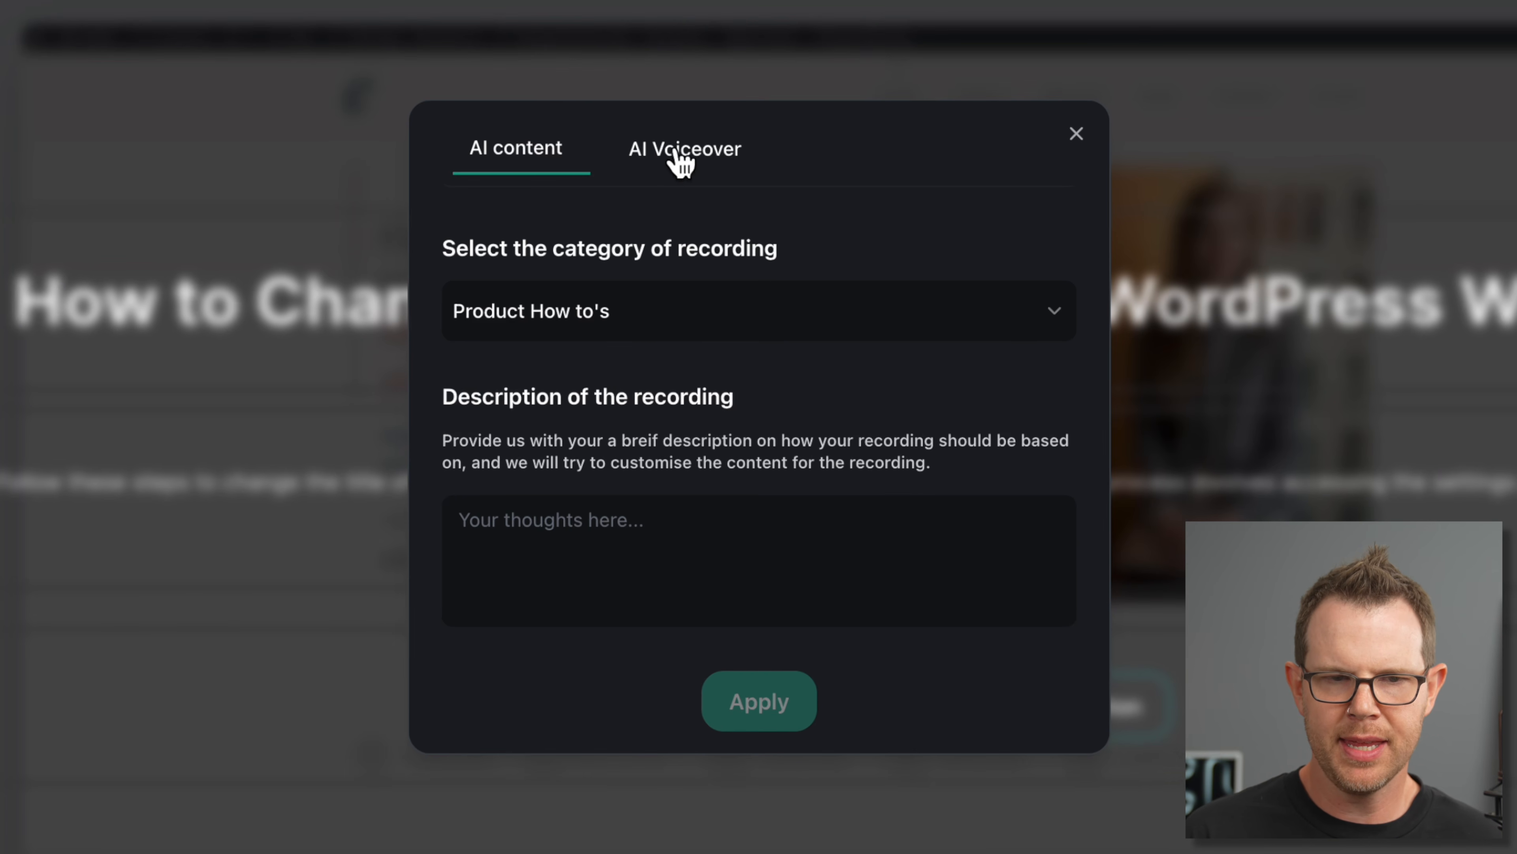
{"action": "left_click", "coordinate": [707, 238]}
{"action": "left_click", "coordinate": [671, 279]}
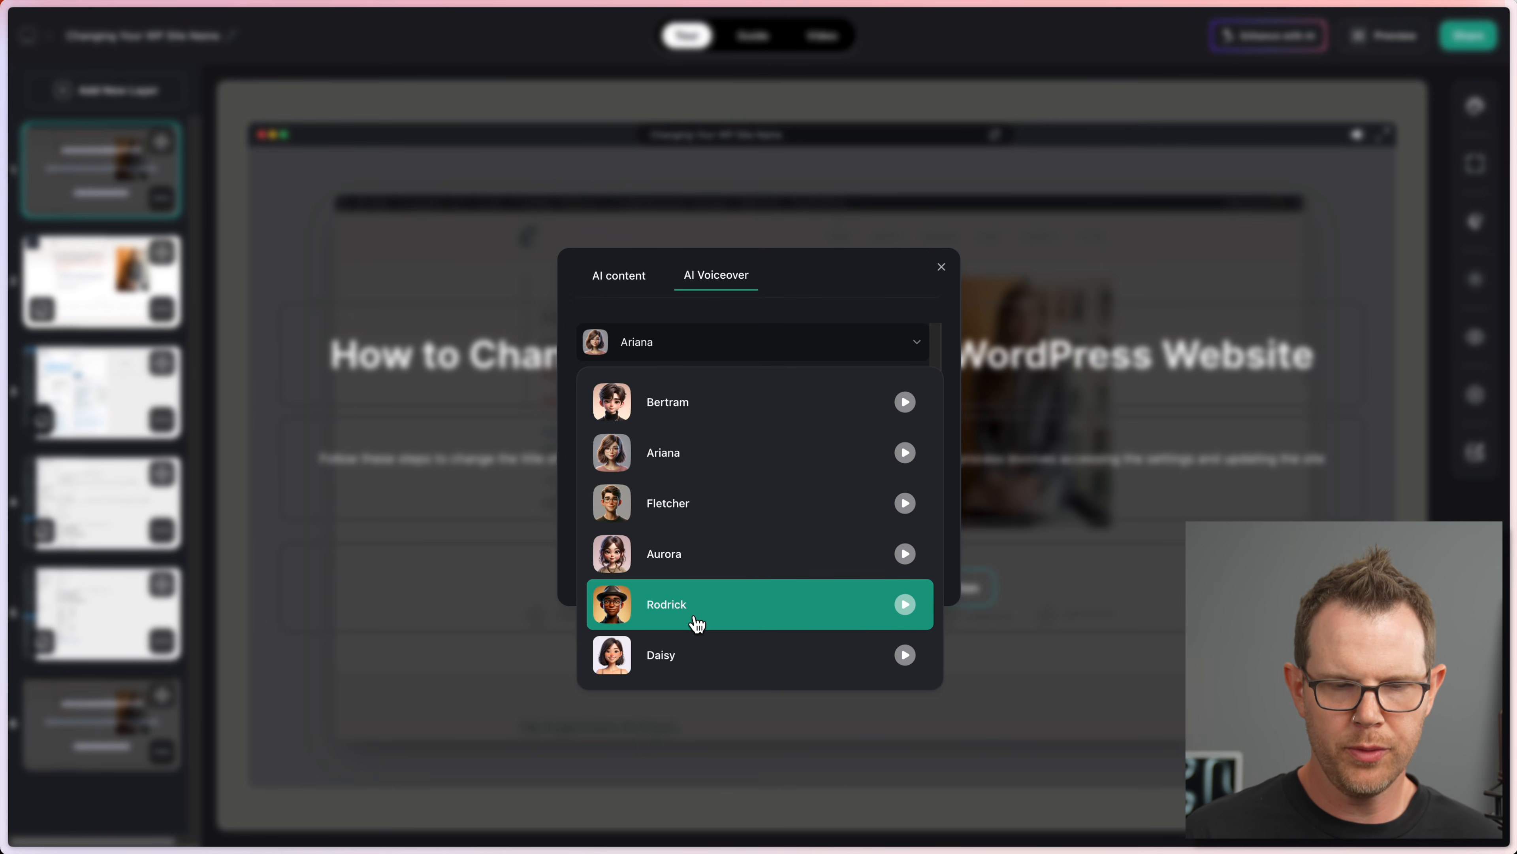
{"action": "left_click", "coordinate": [817, 600]}
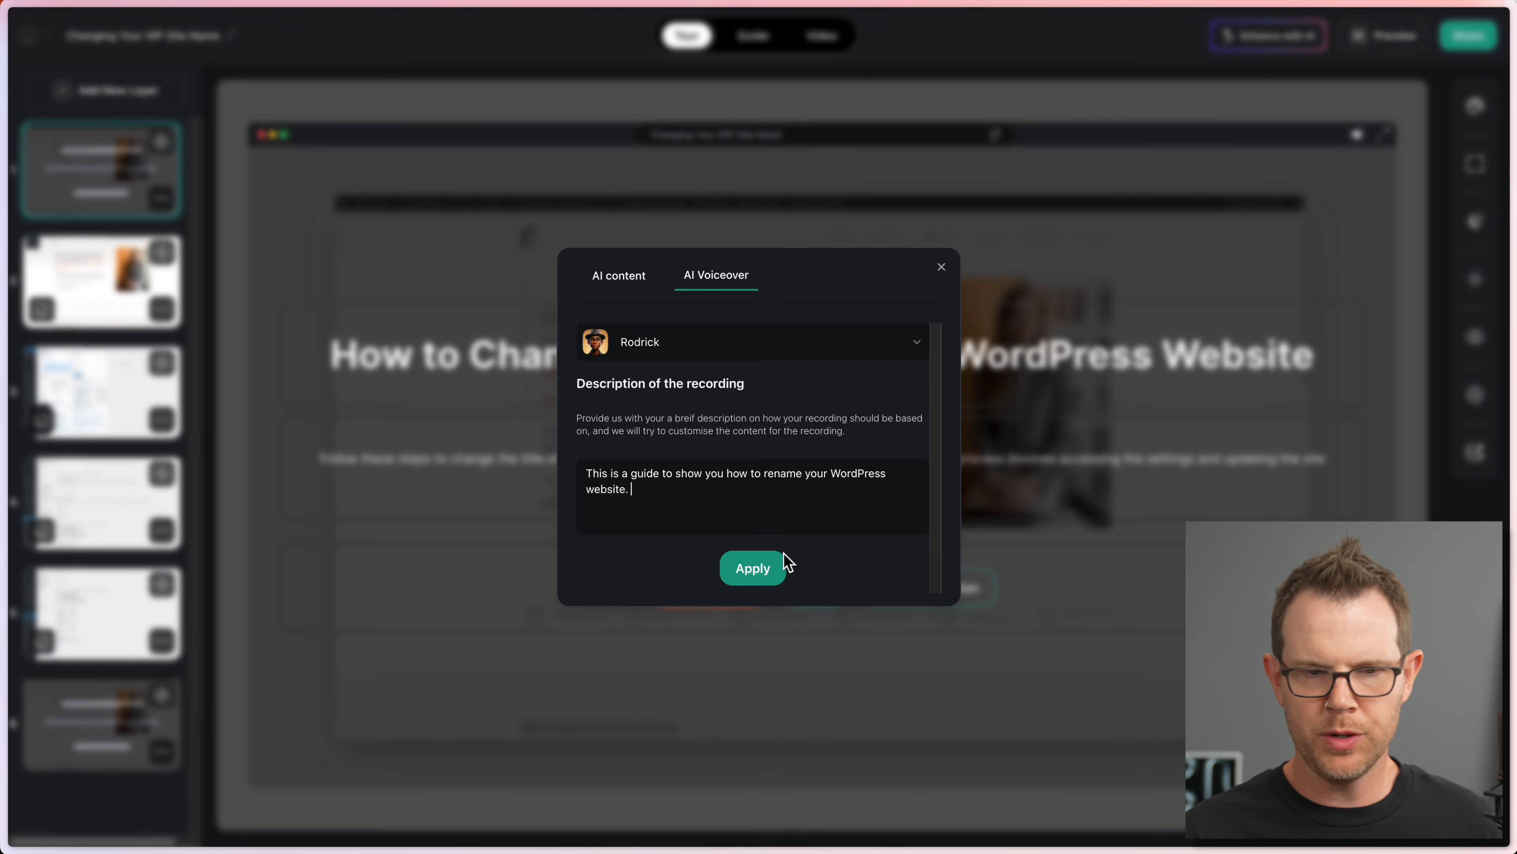
{"action": "left_click", "coordinate": [772, 577]}
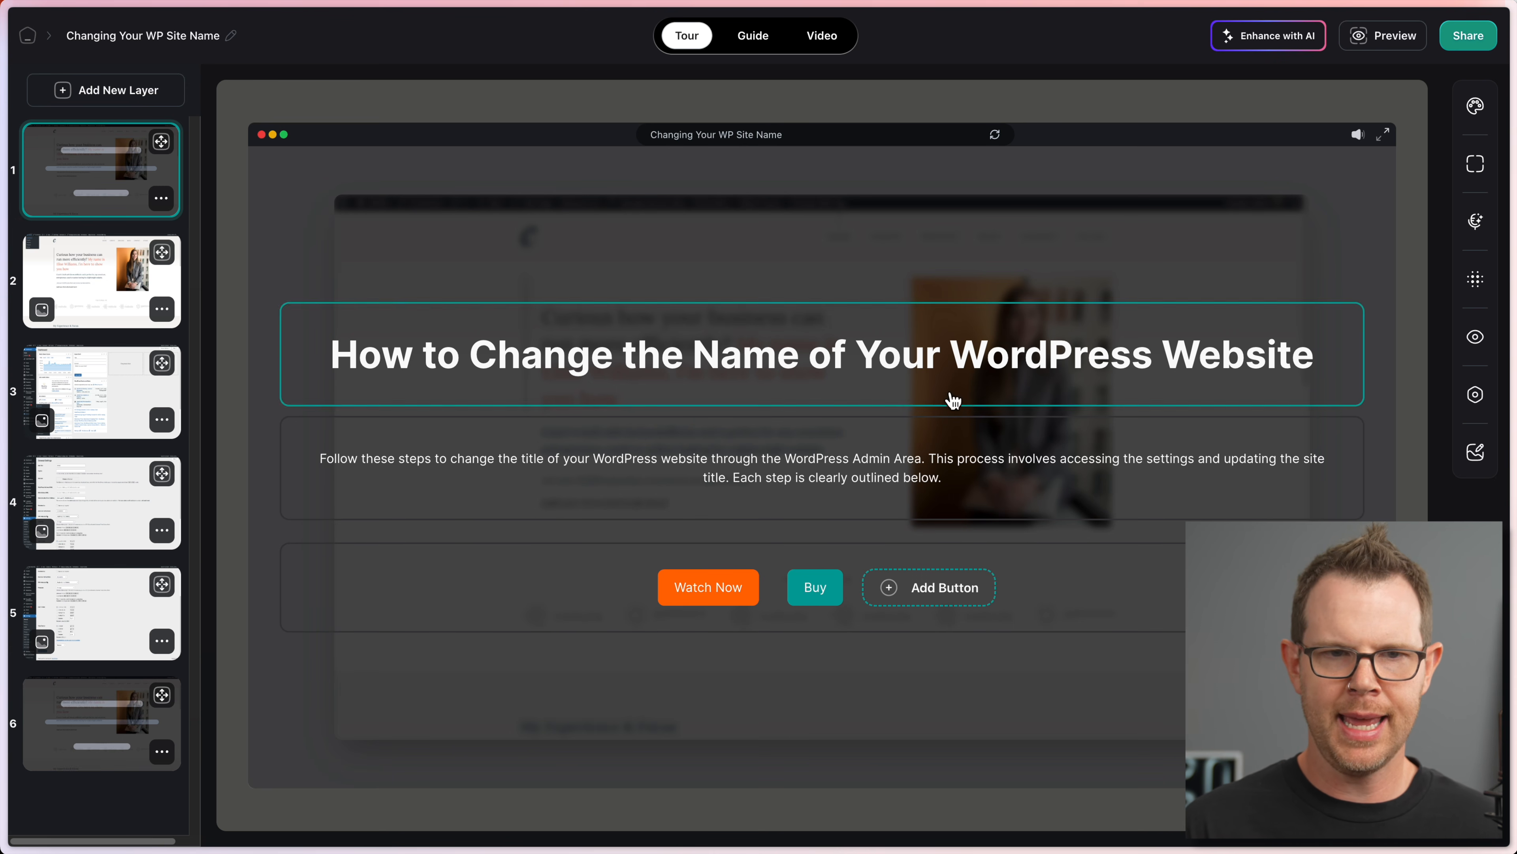
Step: Preview the tour from Watch Now through steps 3 and 4 to the end screen
{"action": "left_click", "coordinate": [1377, 37]}
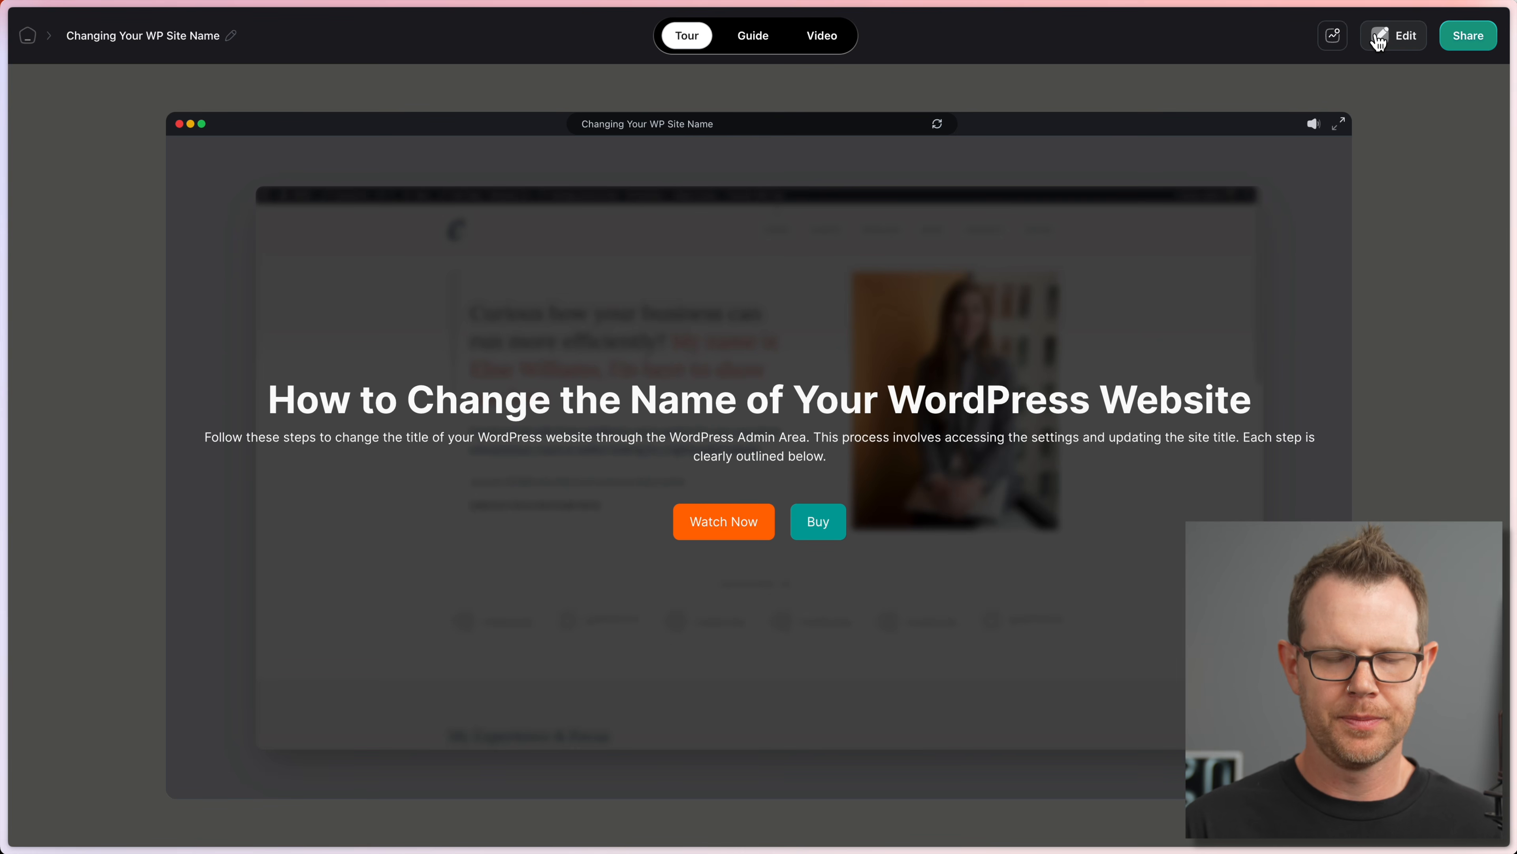
{"action": "left_click", "coordinate": [702, 529]}
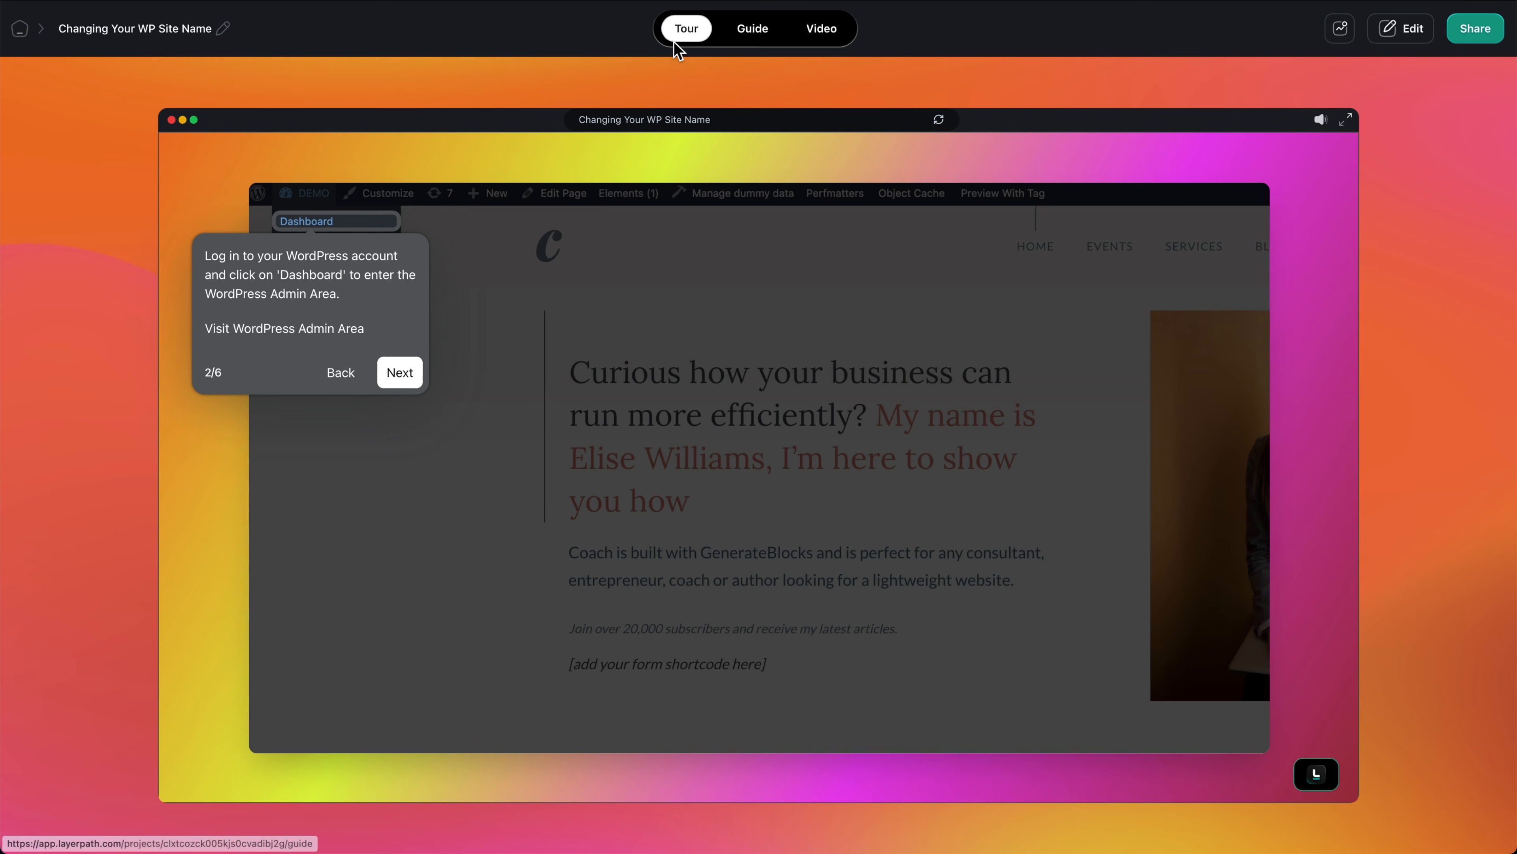
{"action": "left_click", "coordinate": [202, 32]}
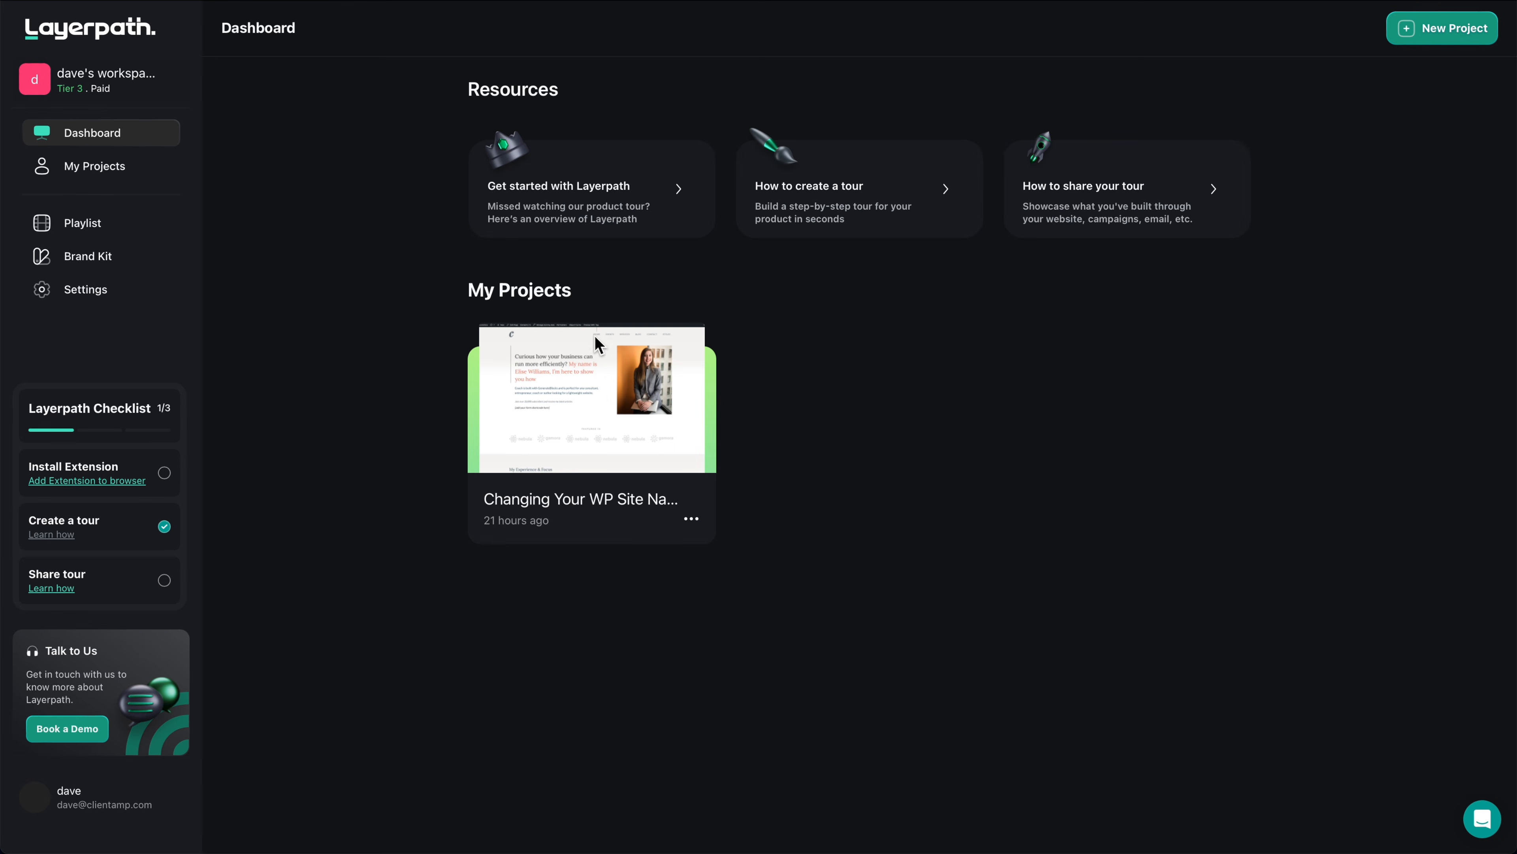
{"action": "left_click", "coordinate": [629, 385]}
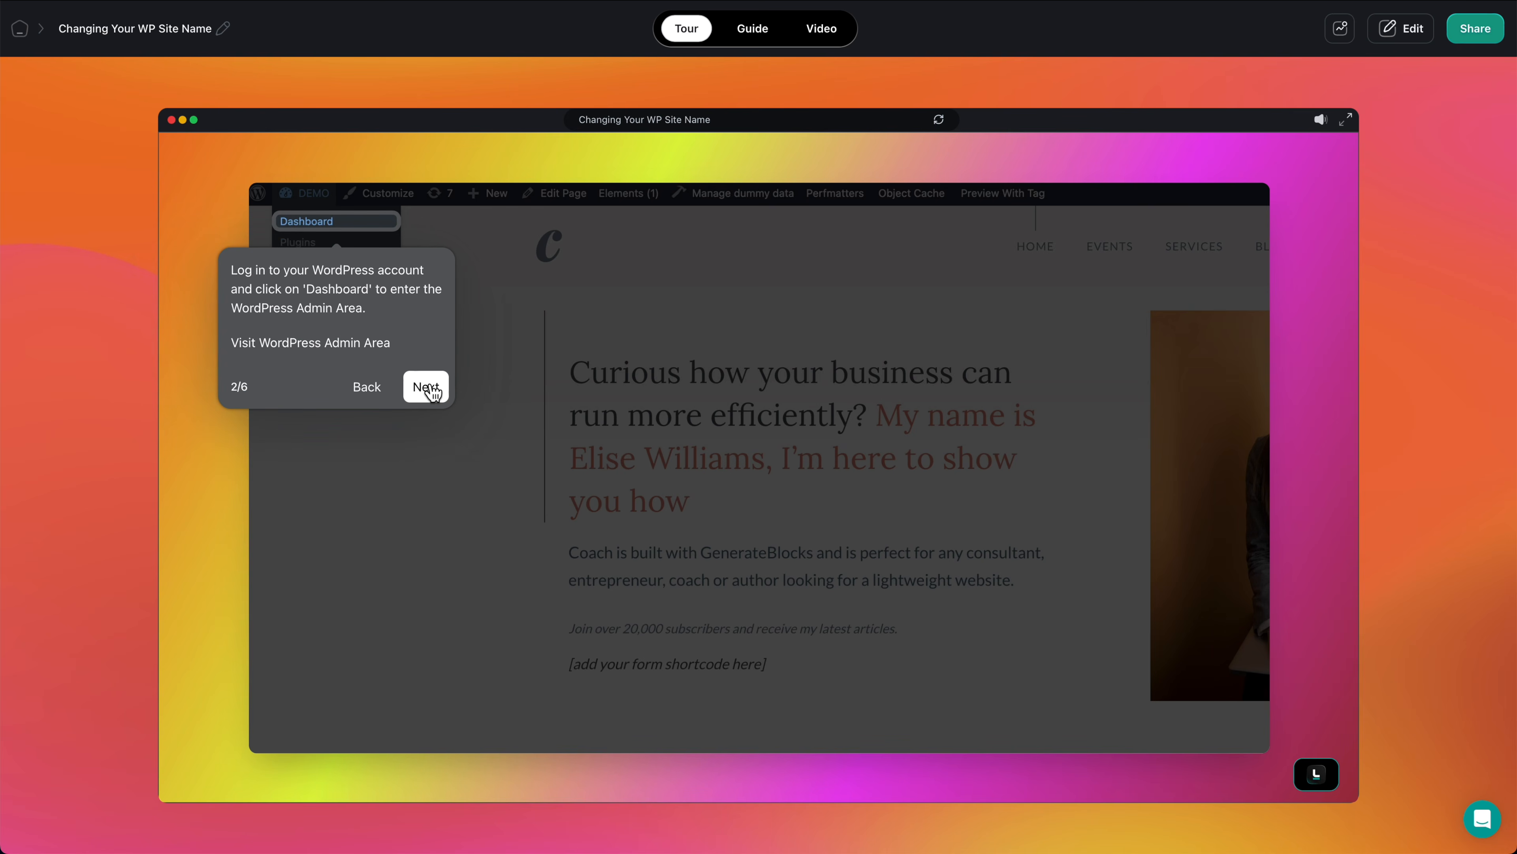
{"action": "left_click", "coordinate": [426, 387]}
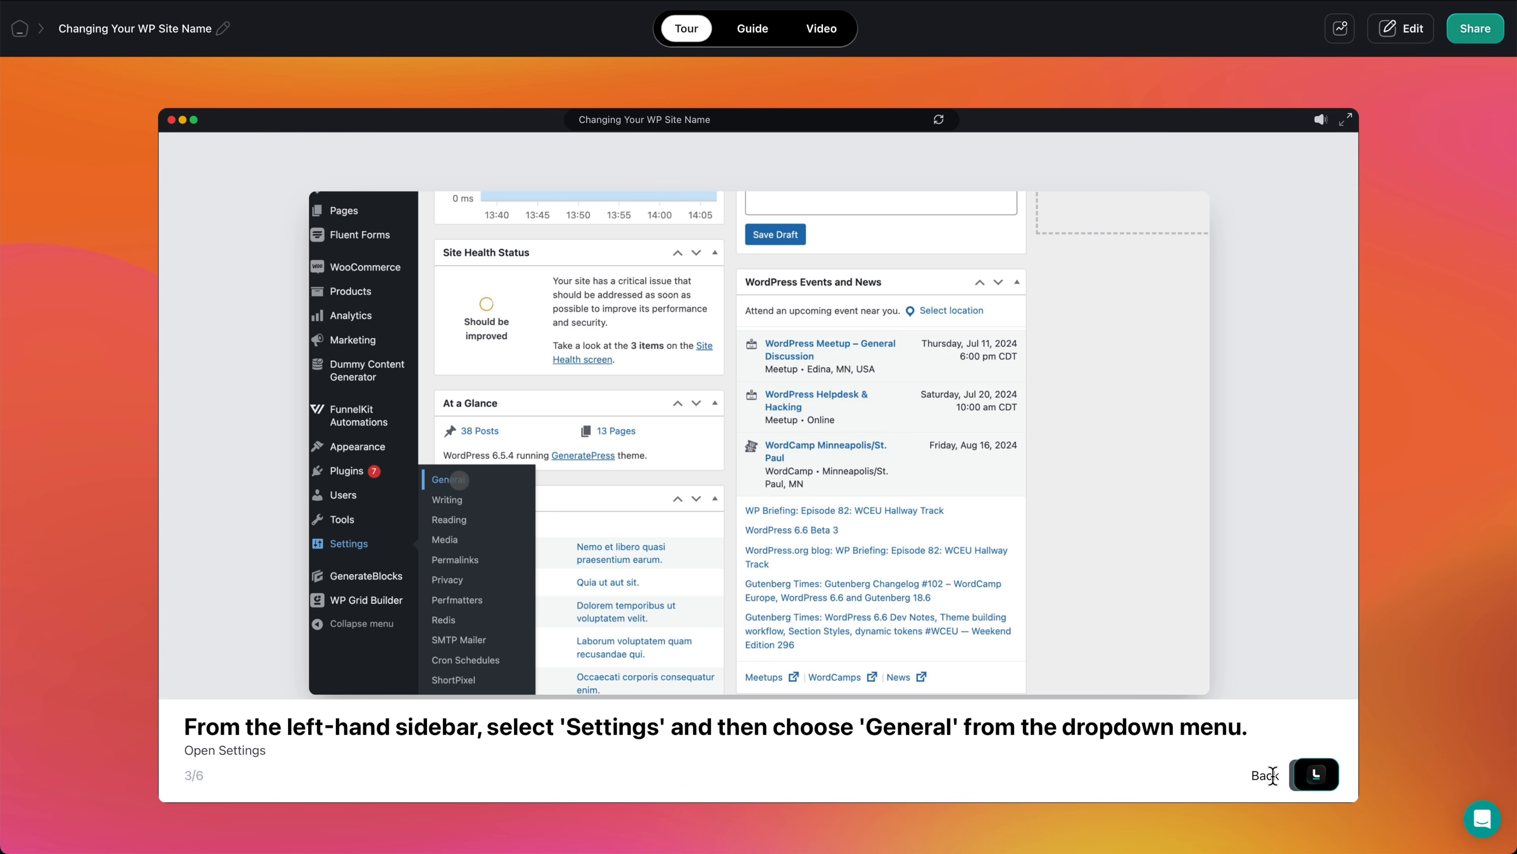
{"action": "key", "text": "Right"}
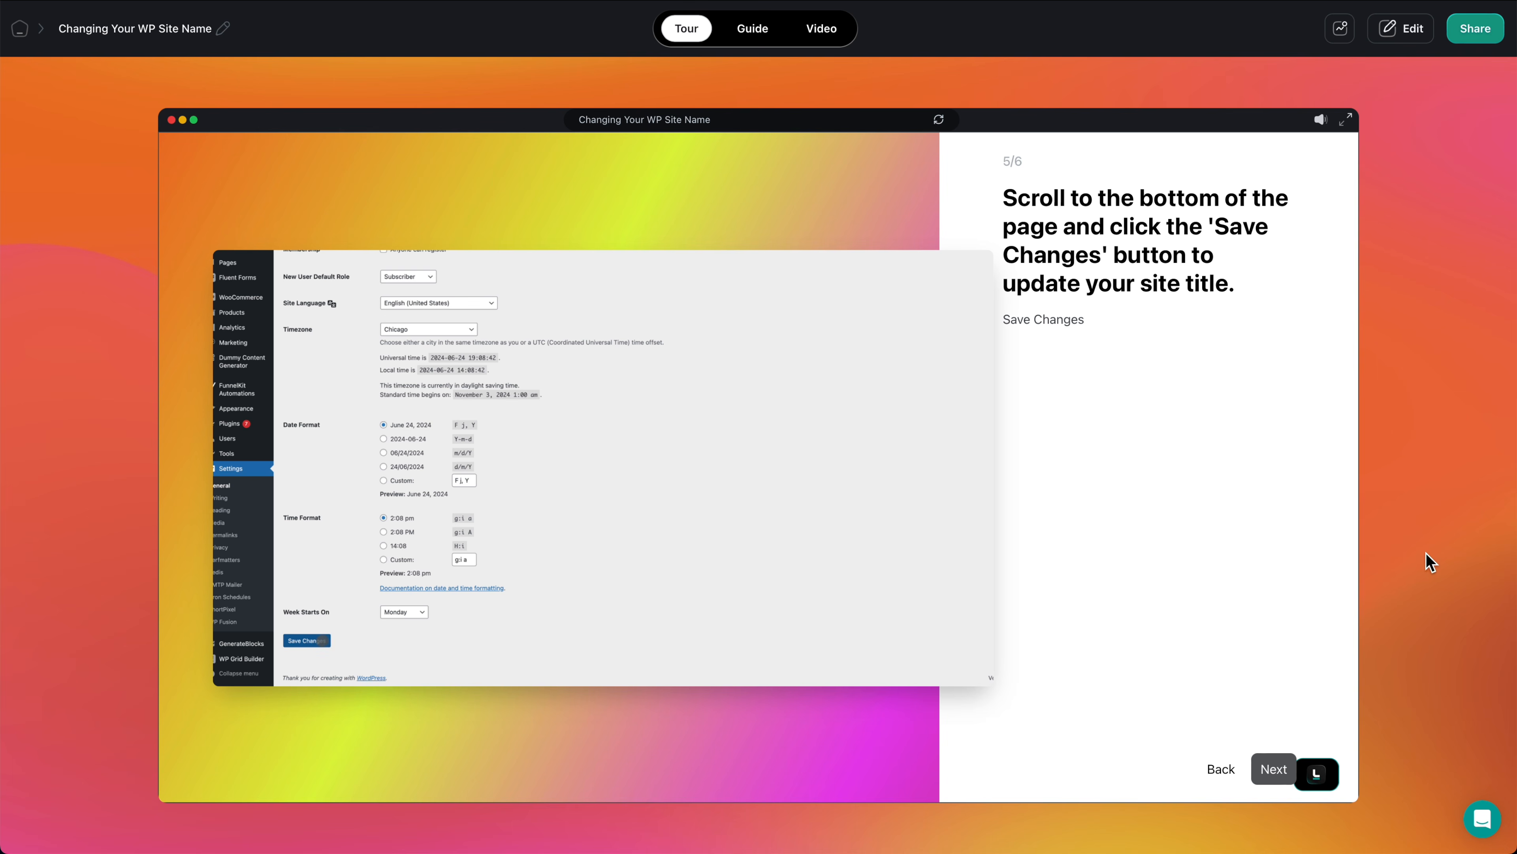
{"action": "left_click", "coordinate": [1266, 774]}
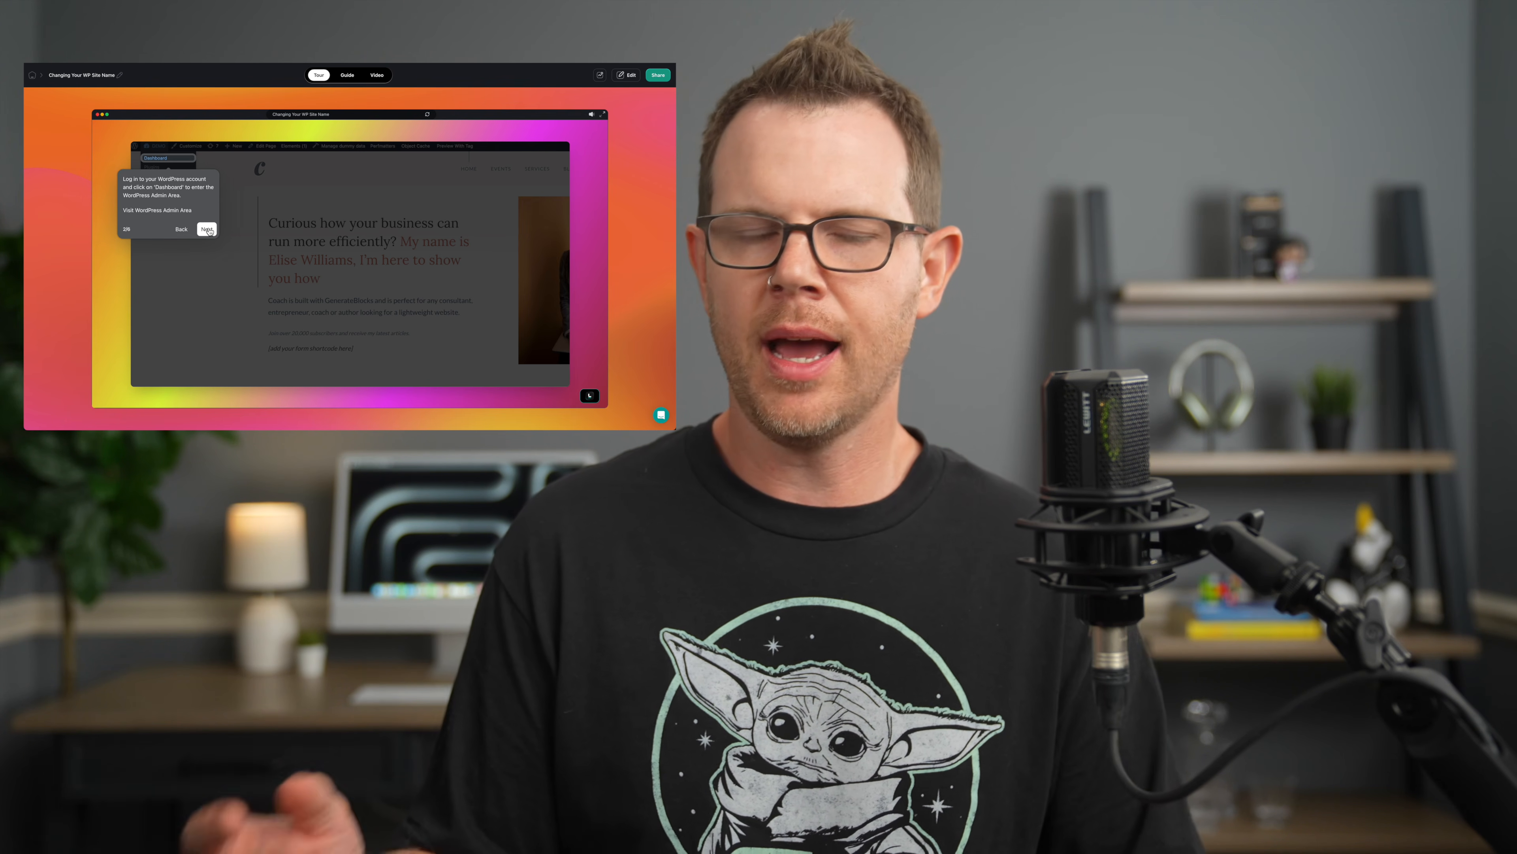
{"action": "left_click", "coordinate": [207, 229]}
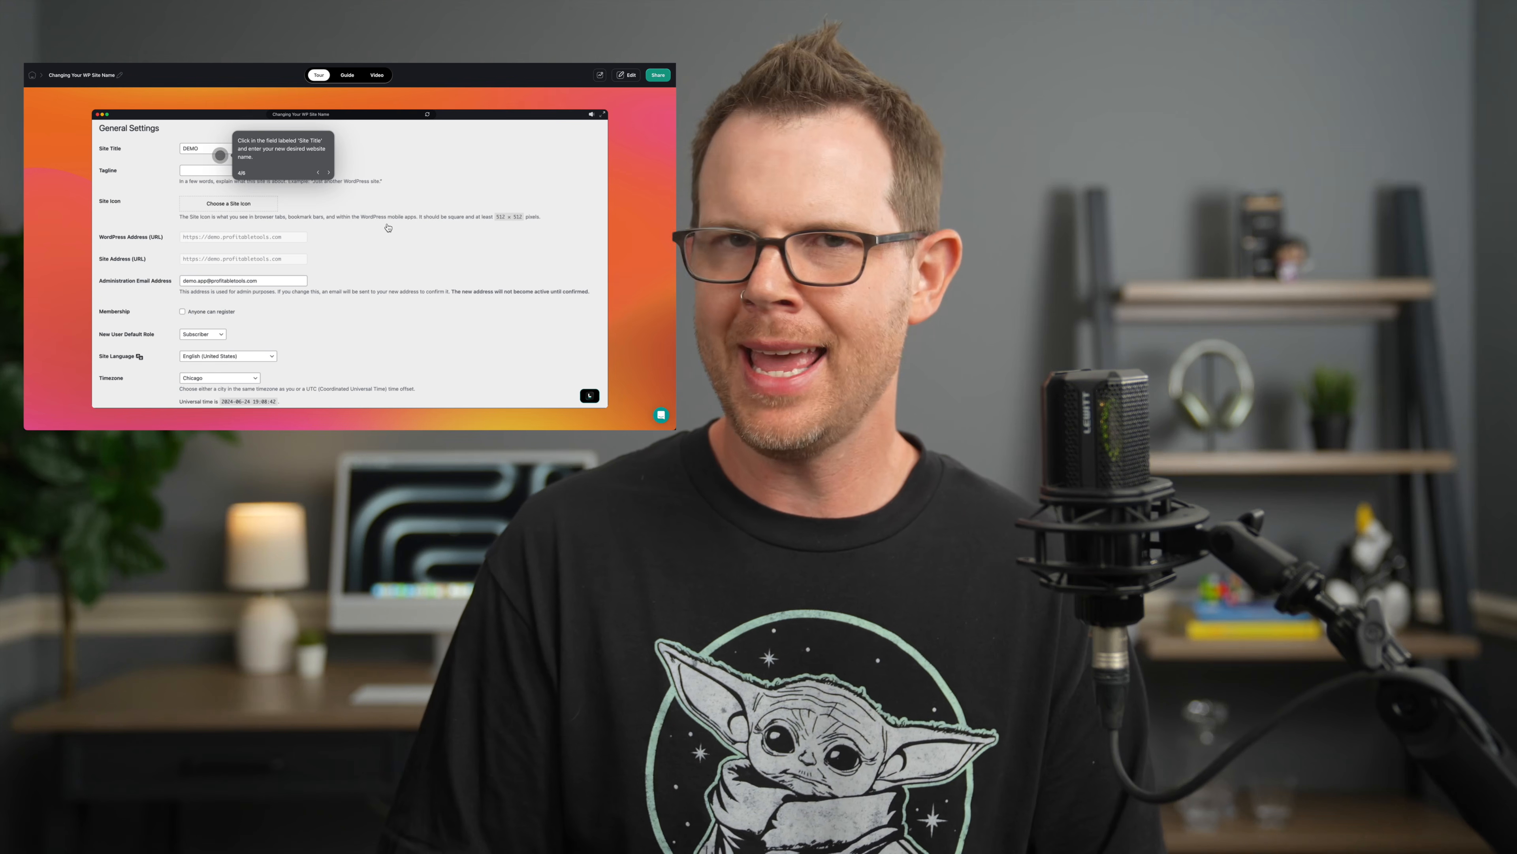
{"action": "left_click", "coordinate": [329, 172]}
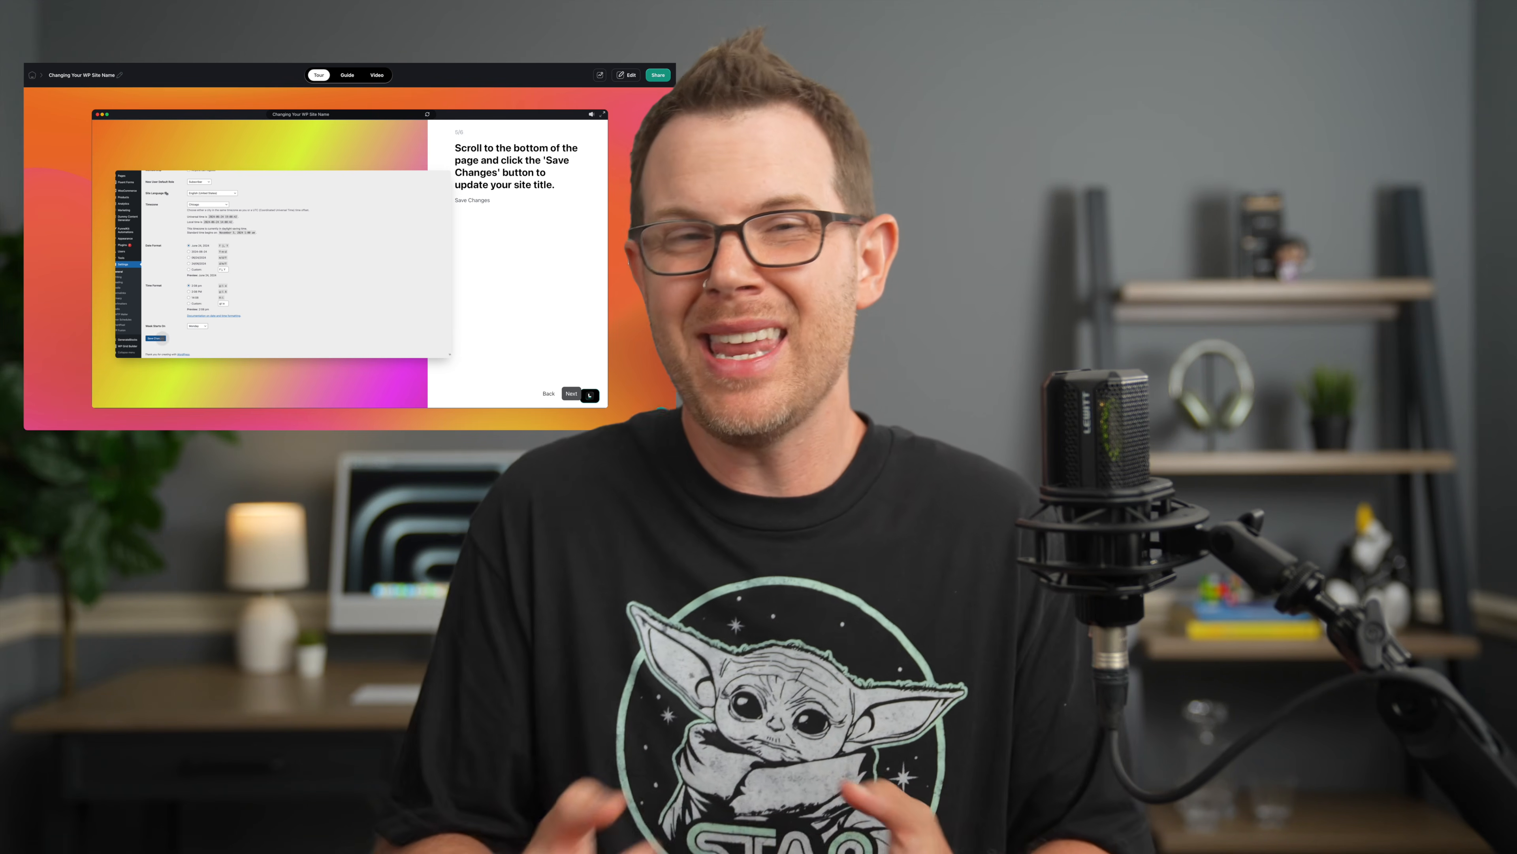
{"action": "left_click", "coordinate": [570, 394]}
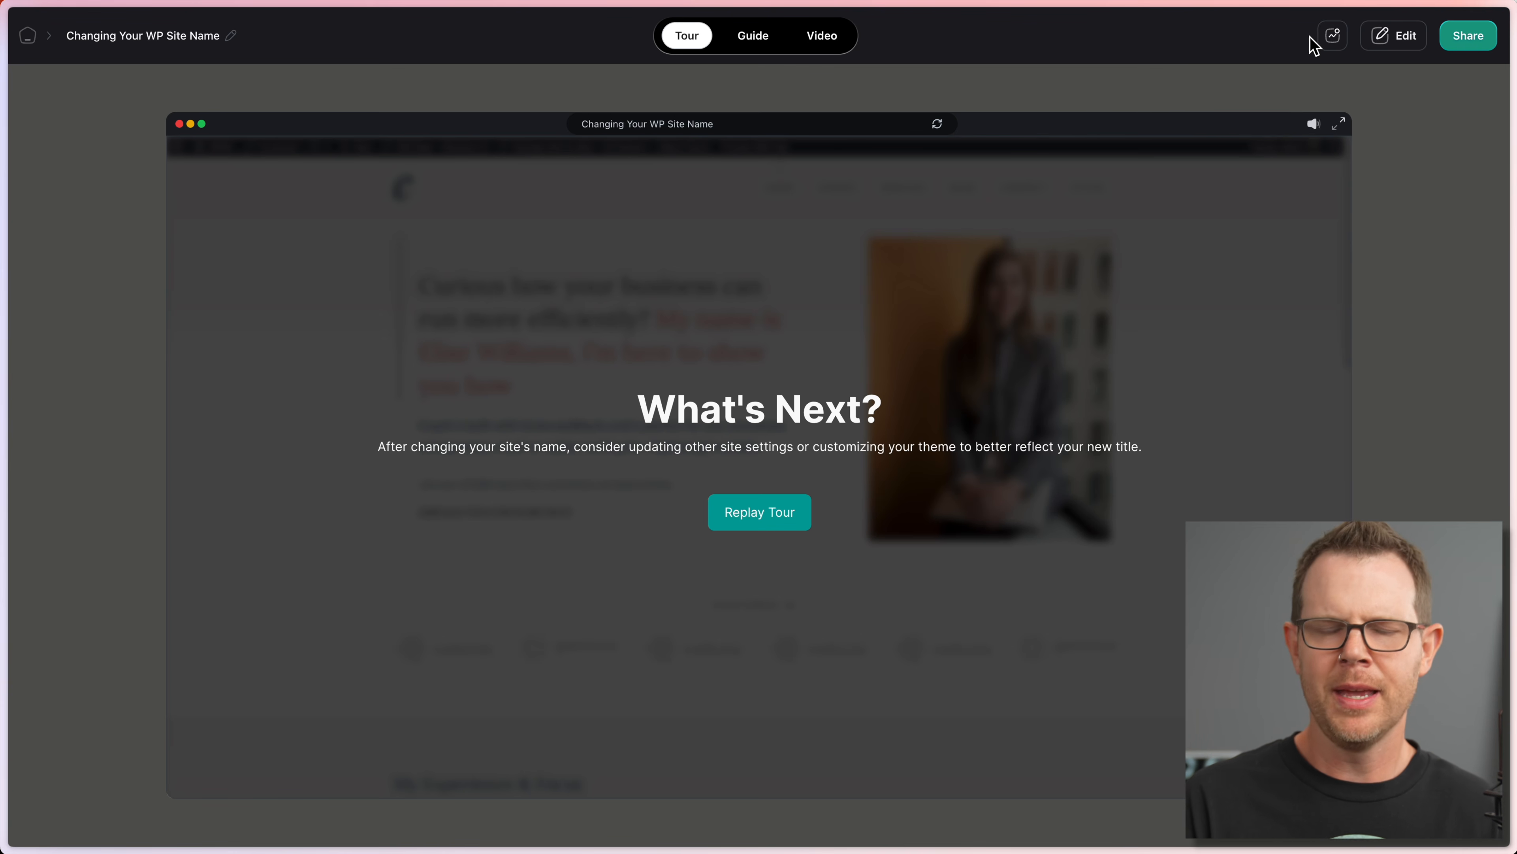
Step: Open the What's Next layer's AI voiceover script and select its closing words
{"action": "left_click", "coordinate": [1394, 37]}
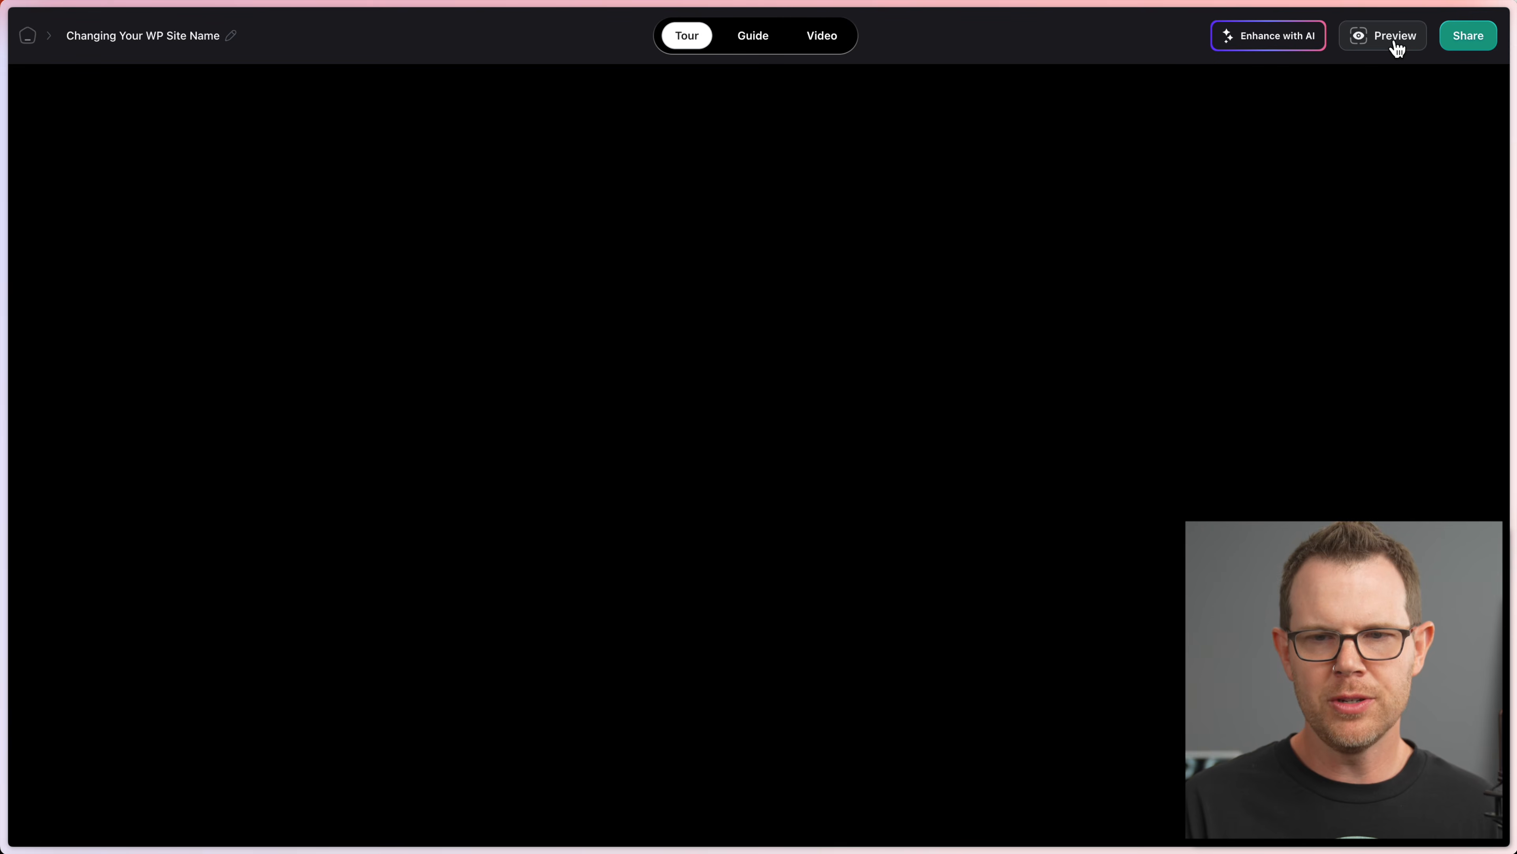
{"action": "left_click", "coordinate": [119, 738]}
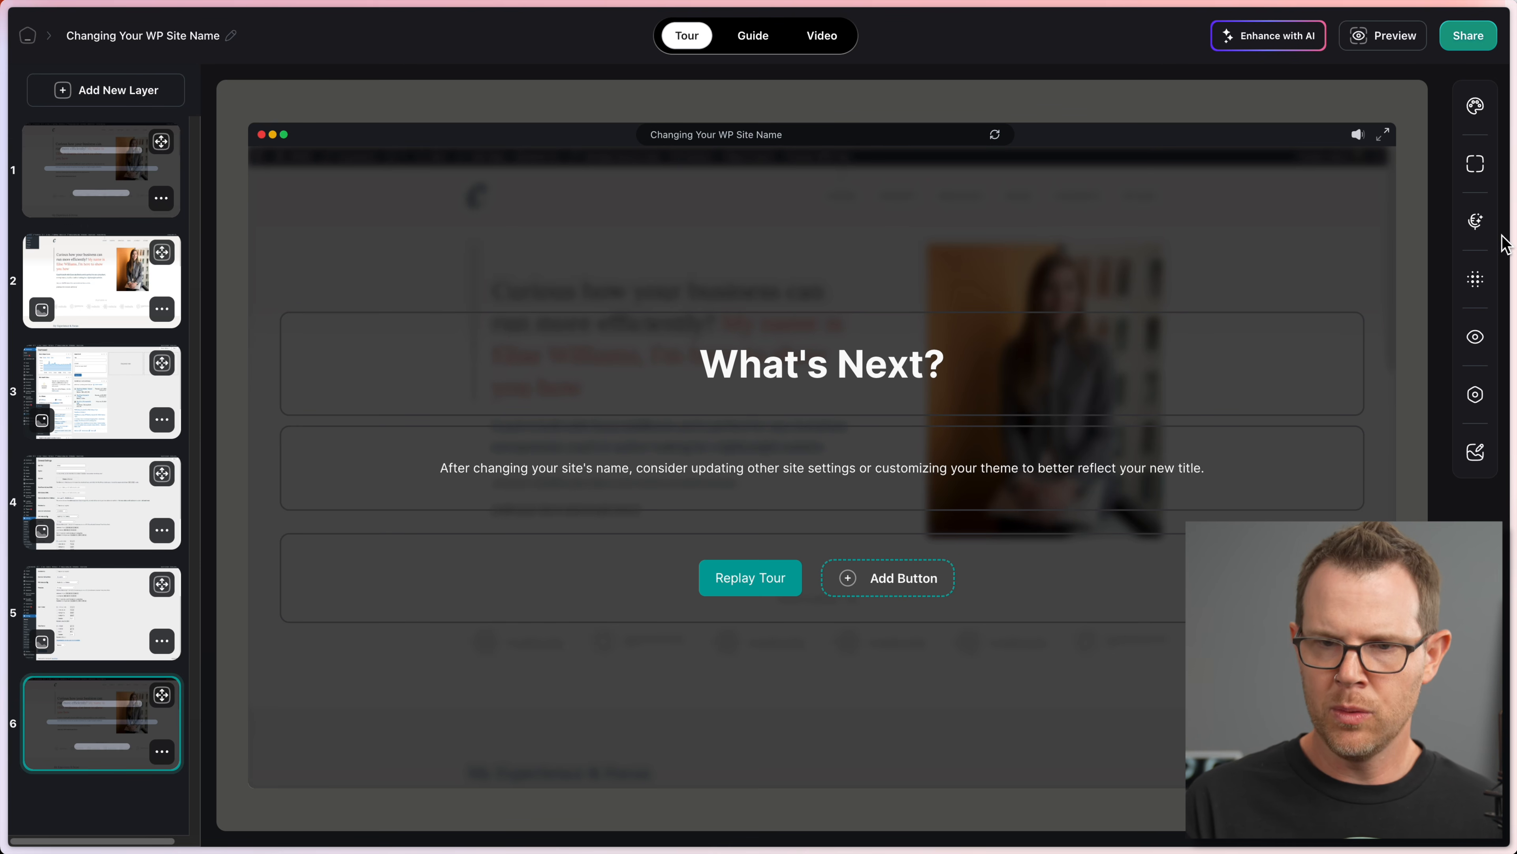
{"action": "left_click", "coordinate": [1476, 222]}
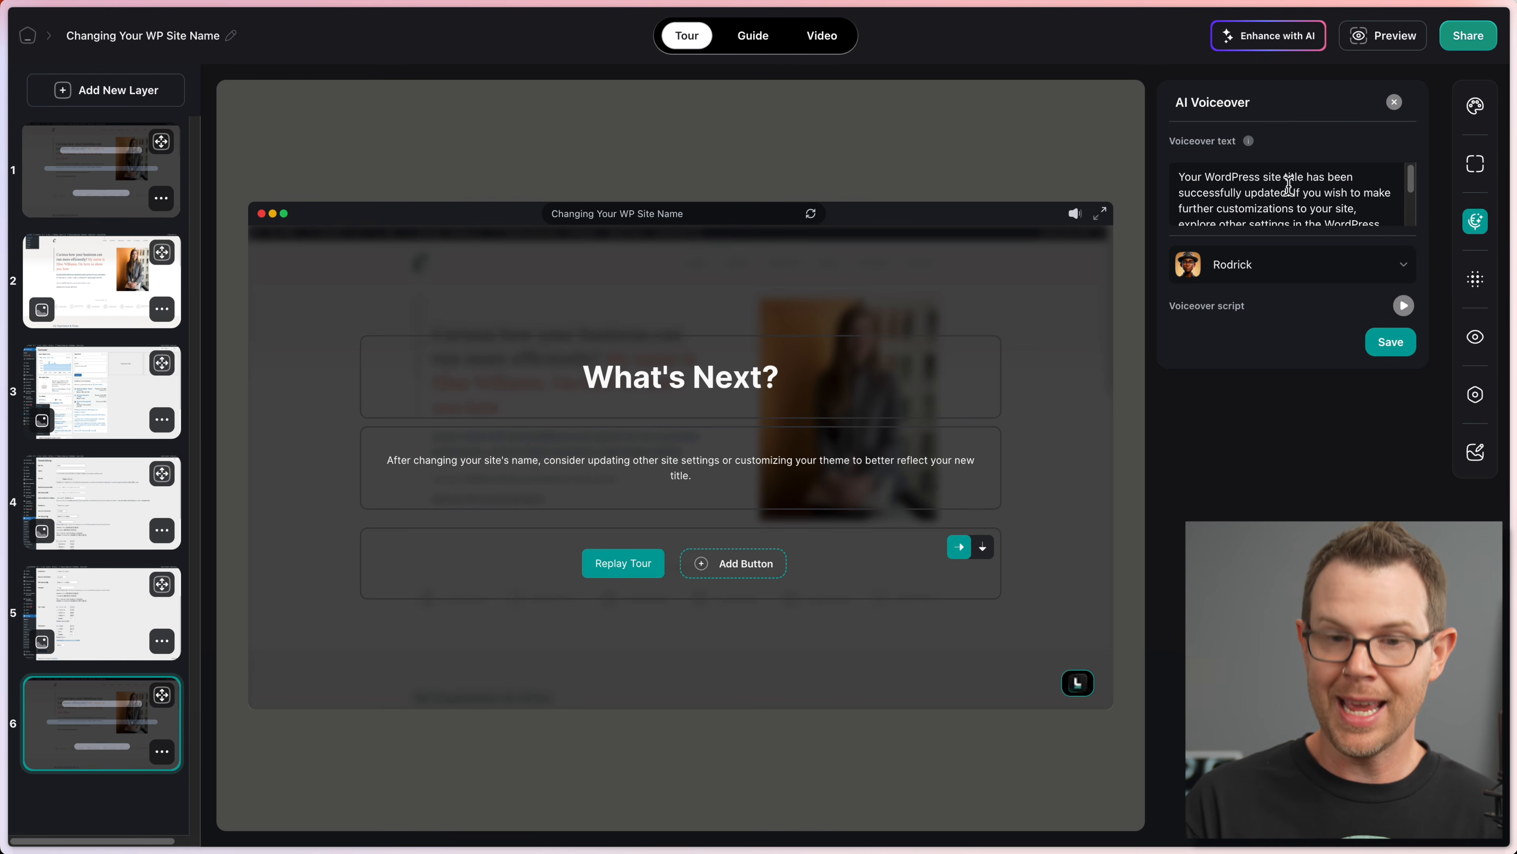
{"action": "scroll", "coordinate": [1398, 191], "scroll_direction": "down", "scroll_amount": 3}
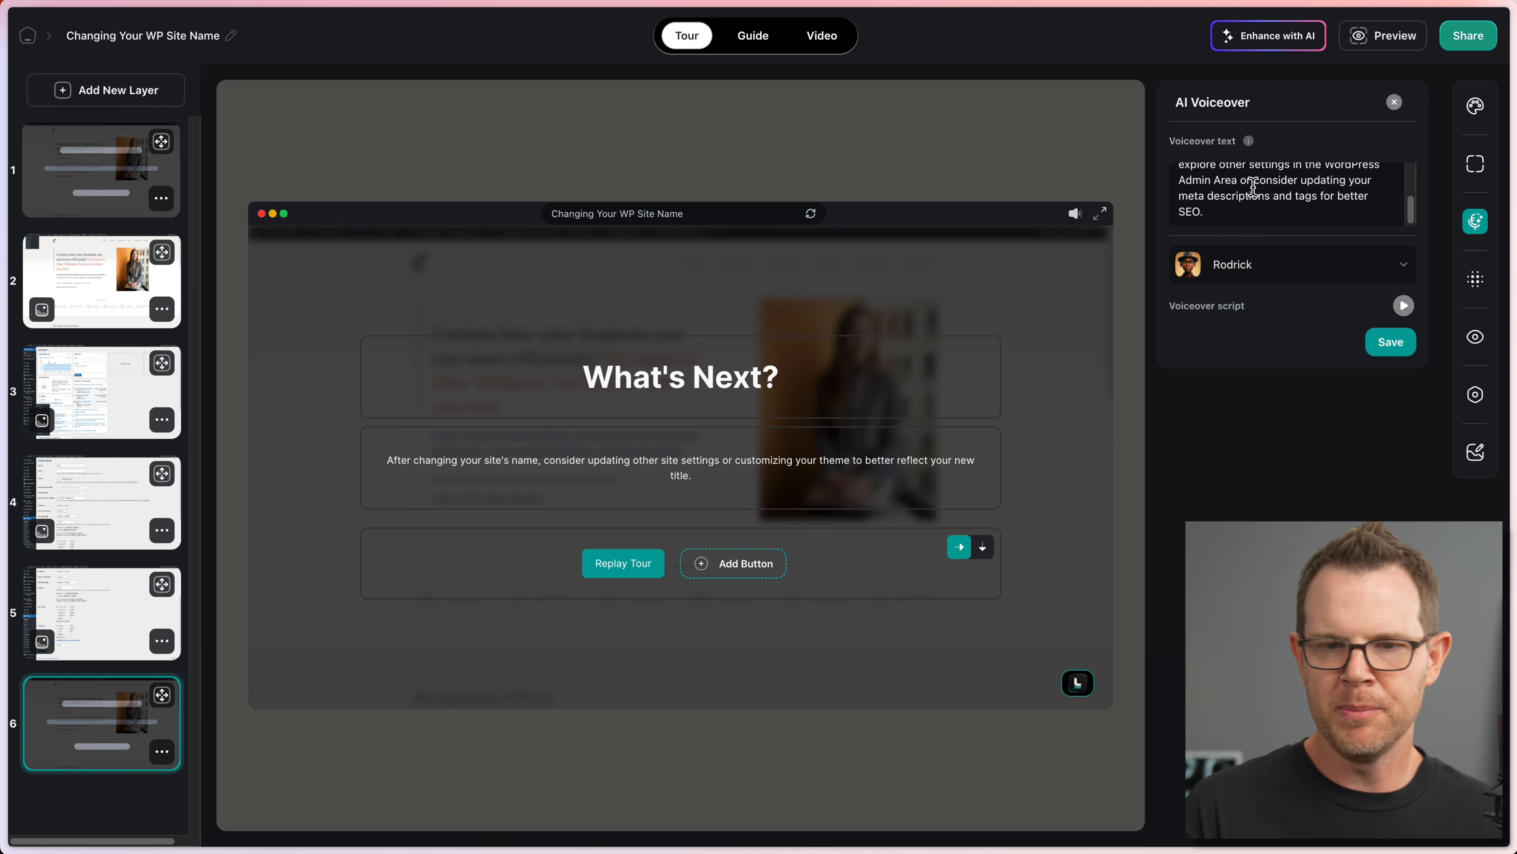
{"action": "left_click_drag", "start_coordinate": [1247, 184], "coordinate": [1327, 234]}
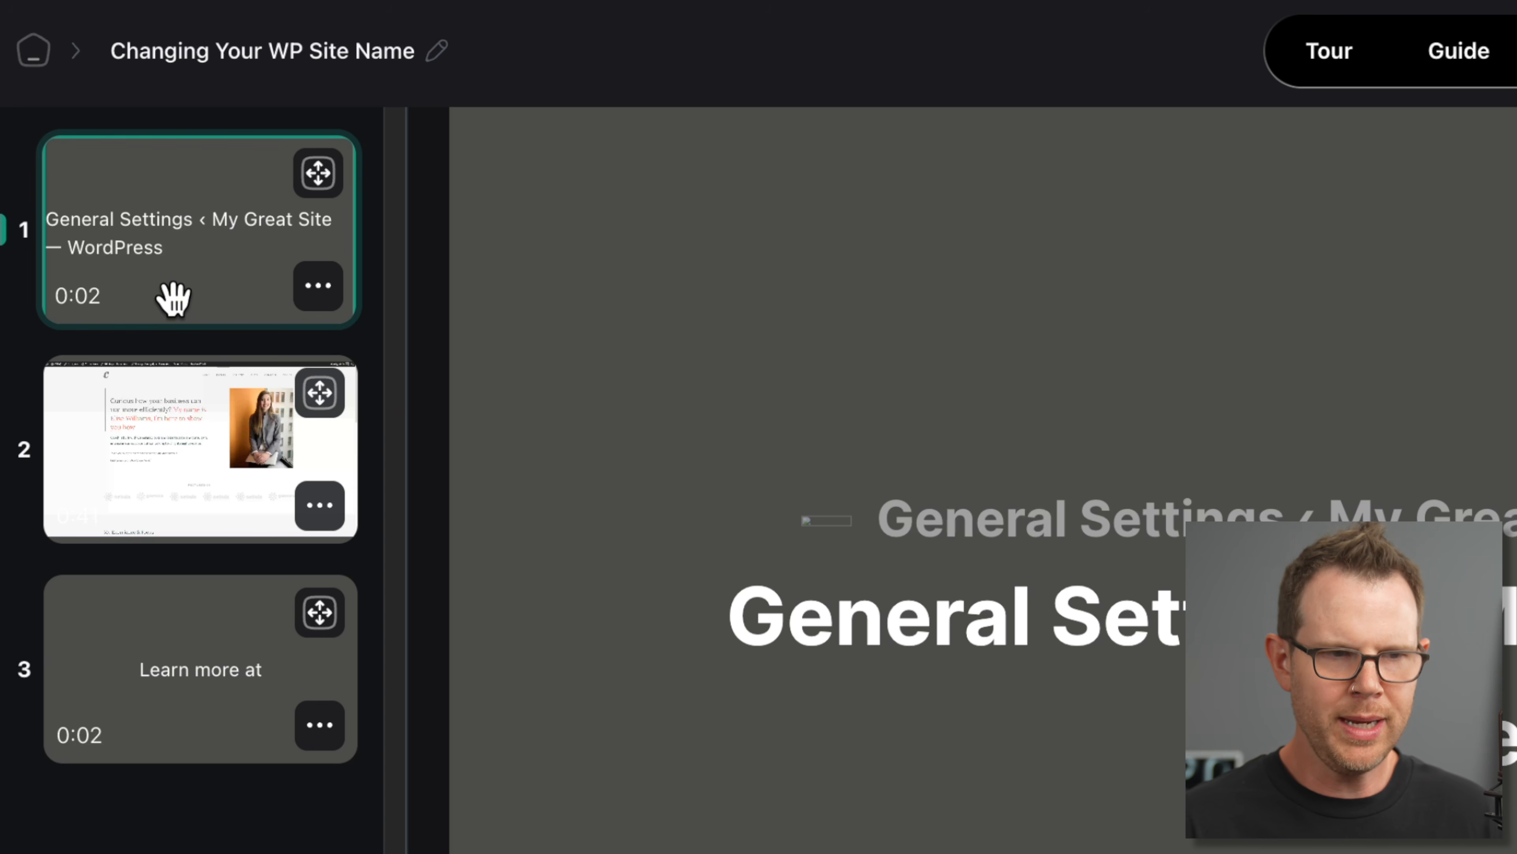
Step: Step through the three video slides, play the Learn more at slide, and return to the title slide
{"action": "left_click", "coordinate": [170, 434]}
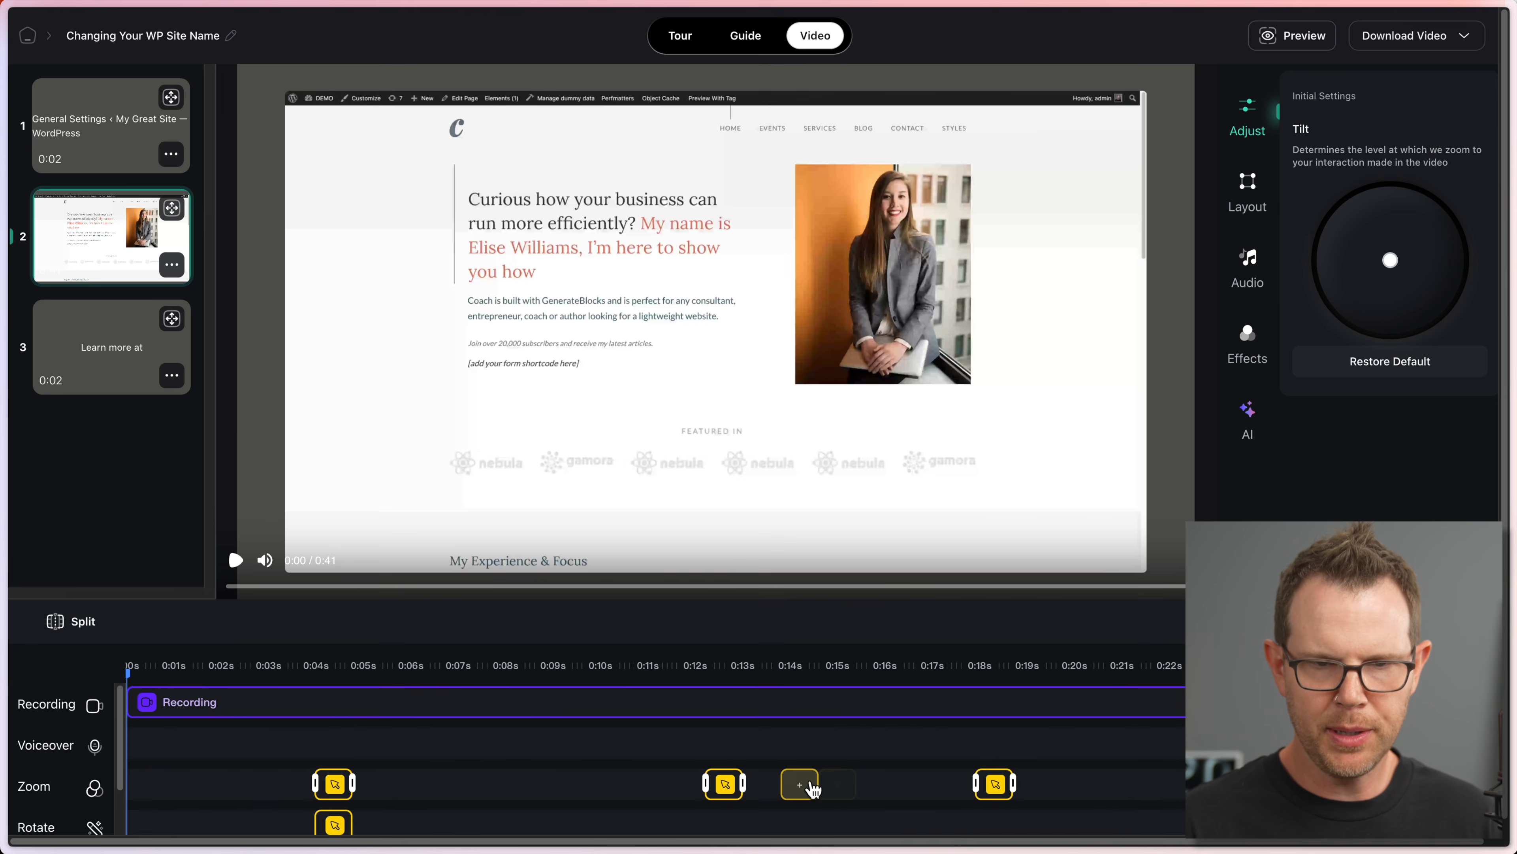
{"action": "scroll", "coordinate": [797, 784], "scroll_direction": "right", "scroll_amount": 10}
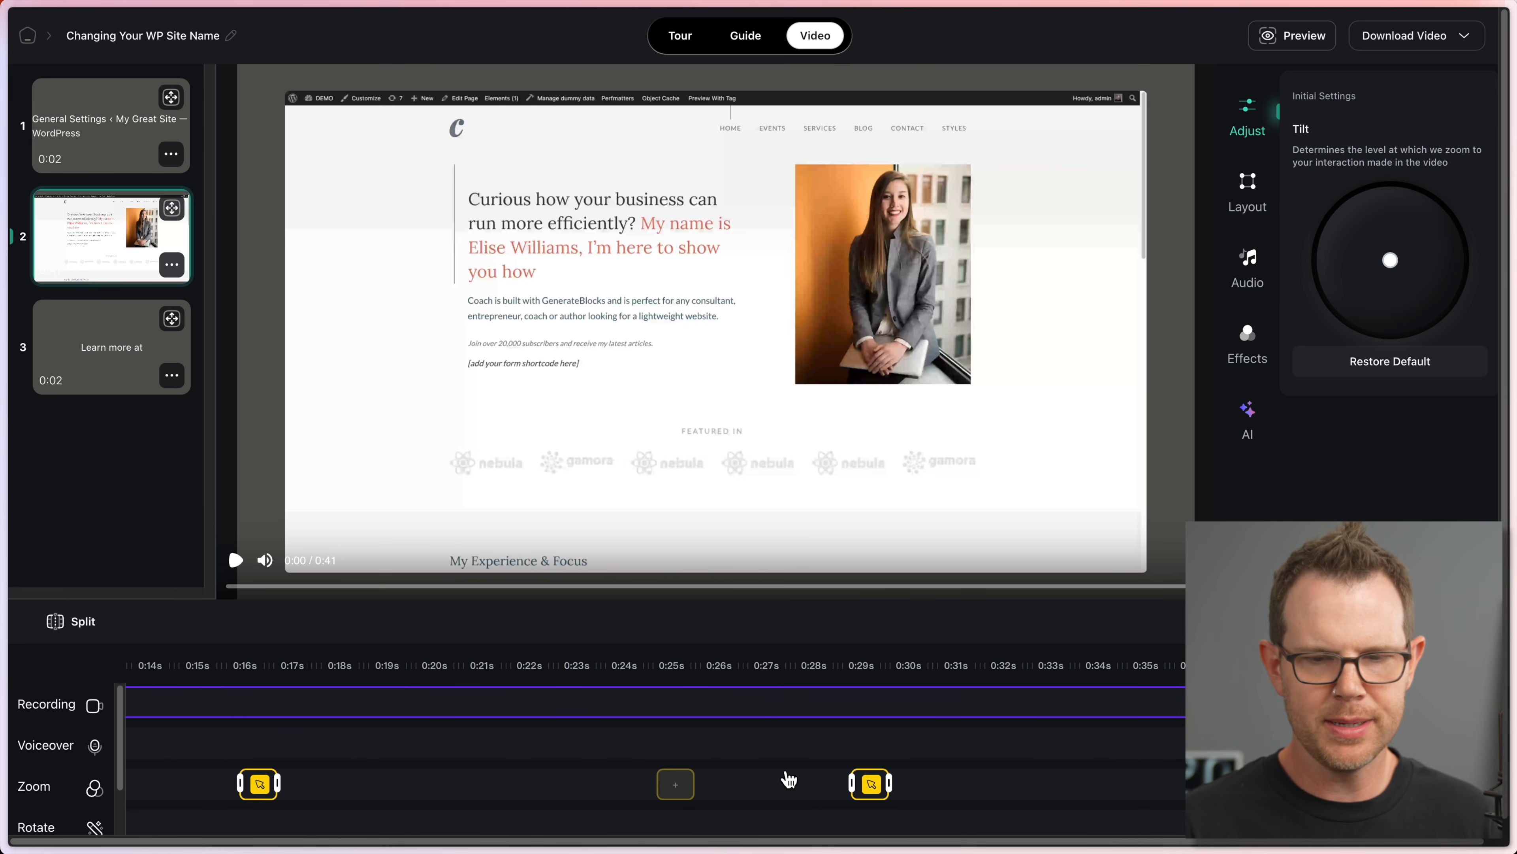
{"action": "scroll", "coordinate": [789, 779], "scroll_direction": "right", "scroll_amount": 8}
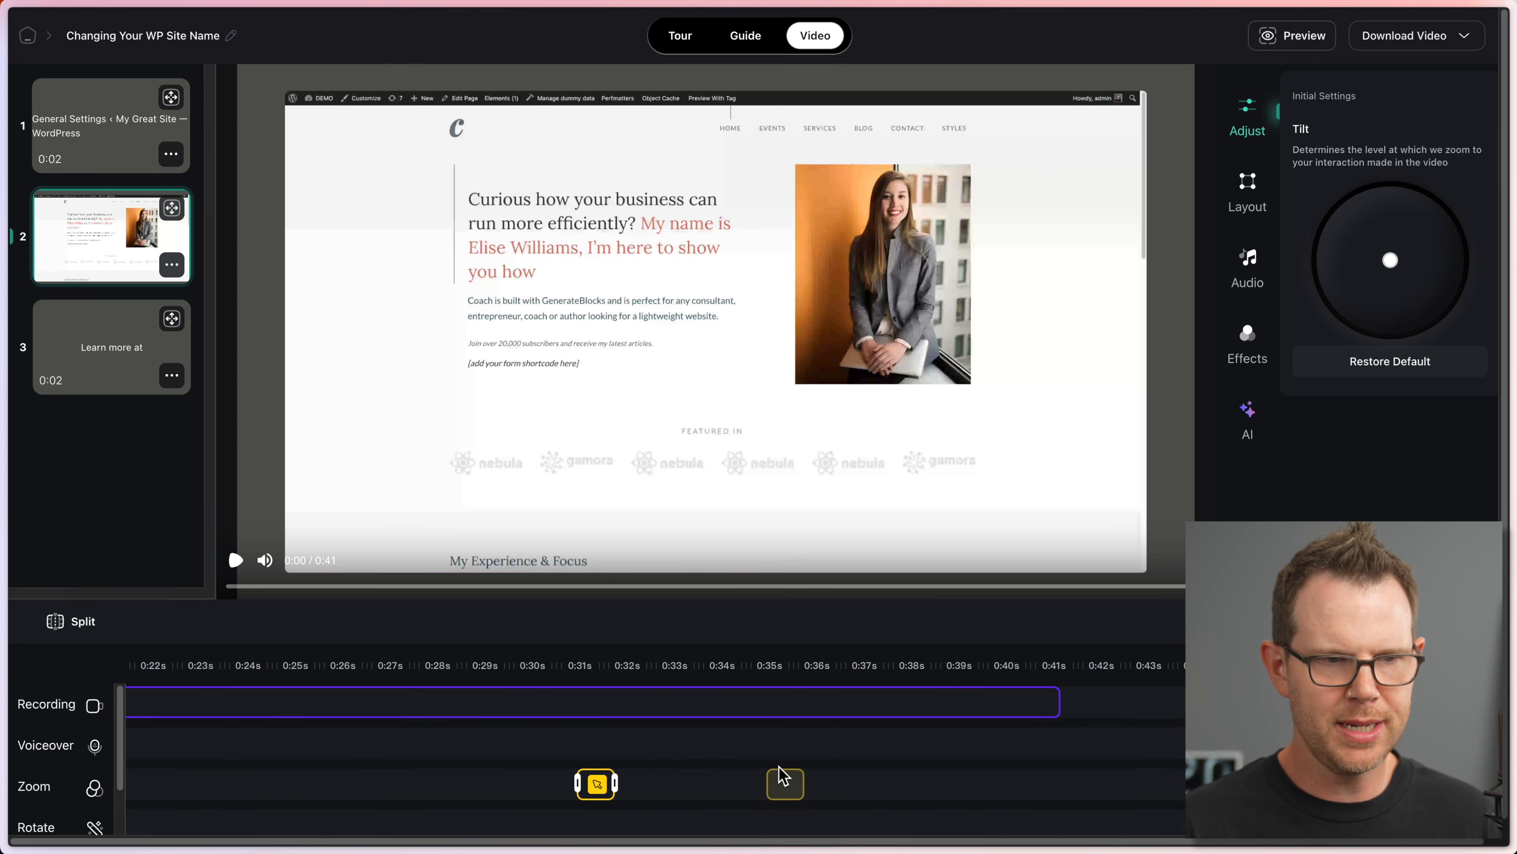
{"action": "left_click", "coordinate": [74, 350]}
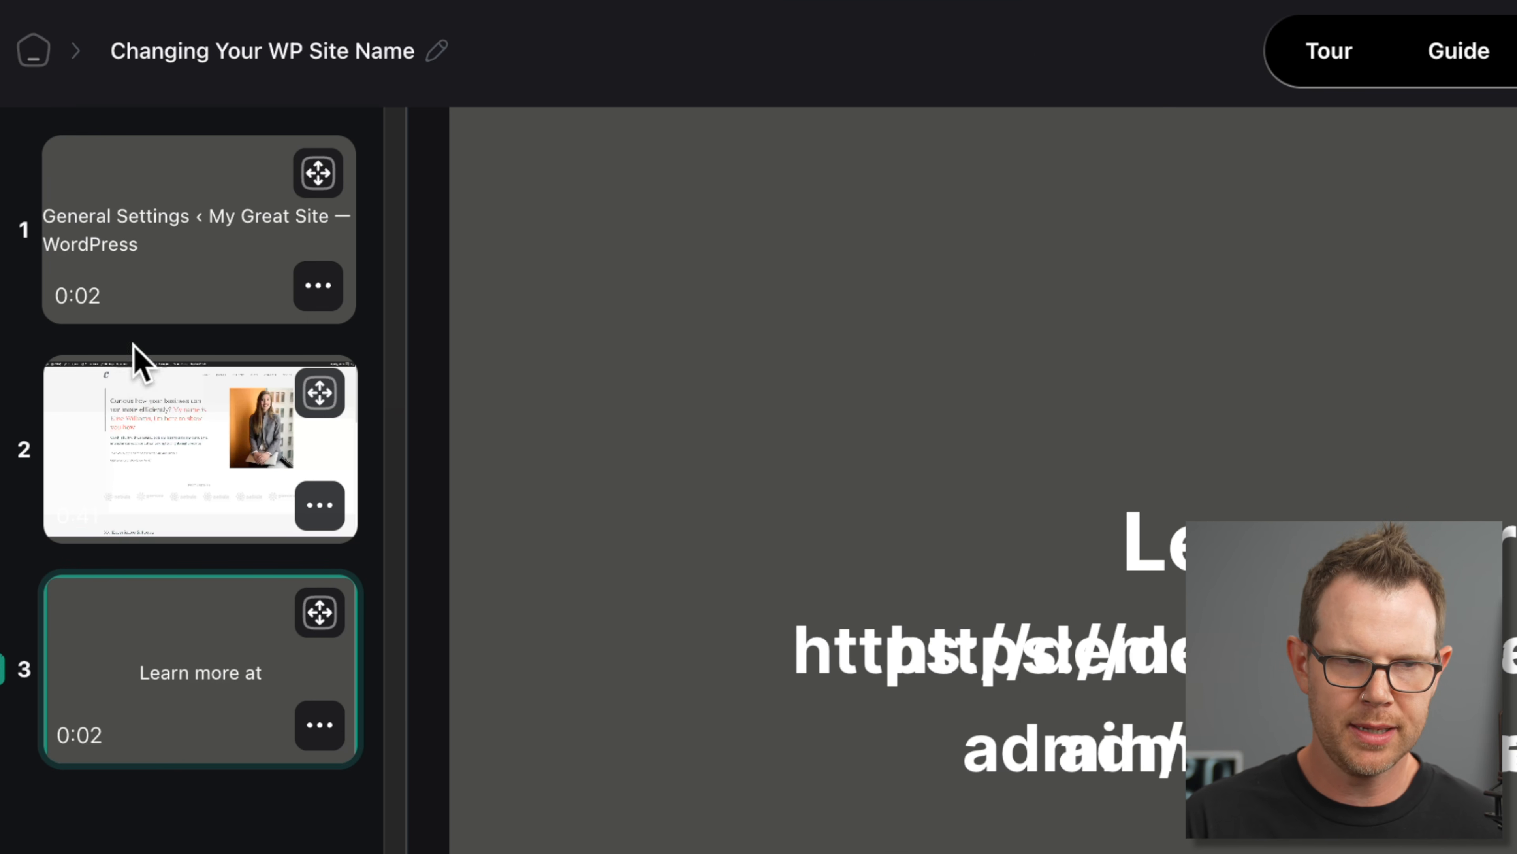
{"action": "left_click", "coordinate": [148, 298]}
{"action": "left_click", "coordinate": [147, 472]}
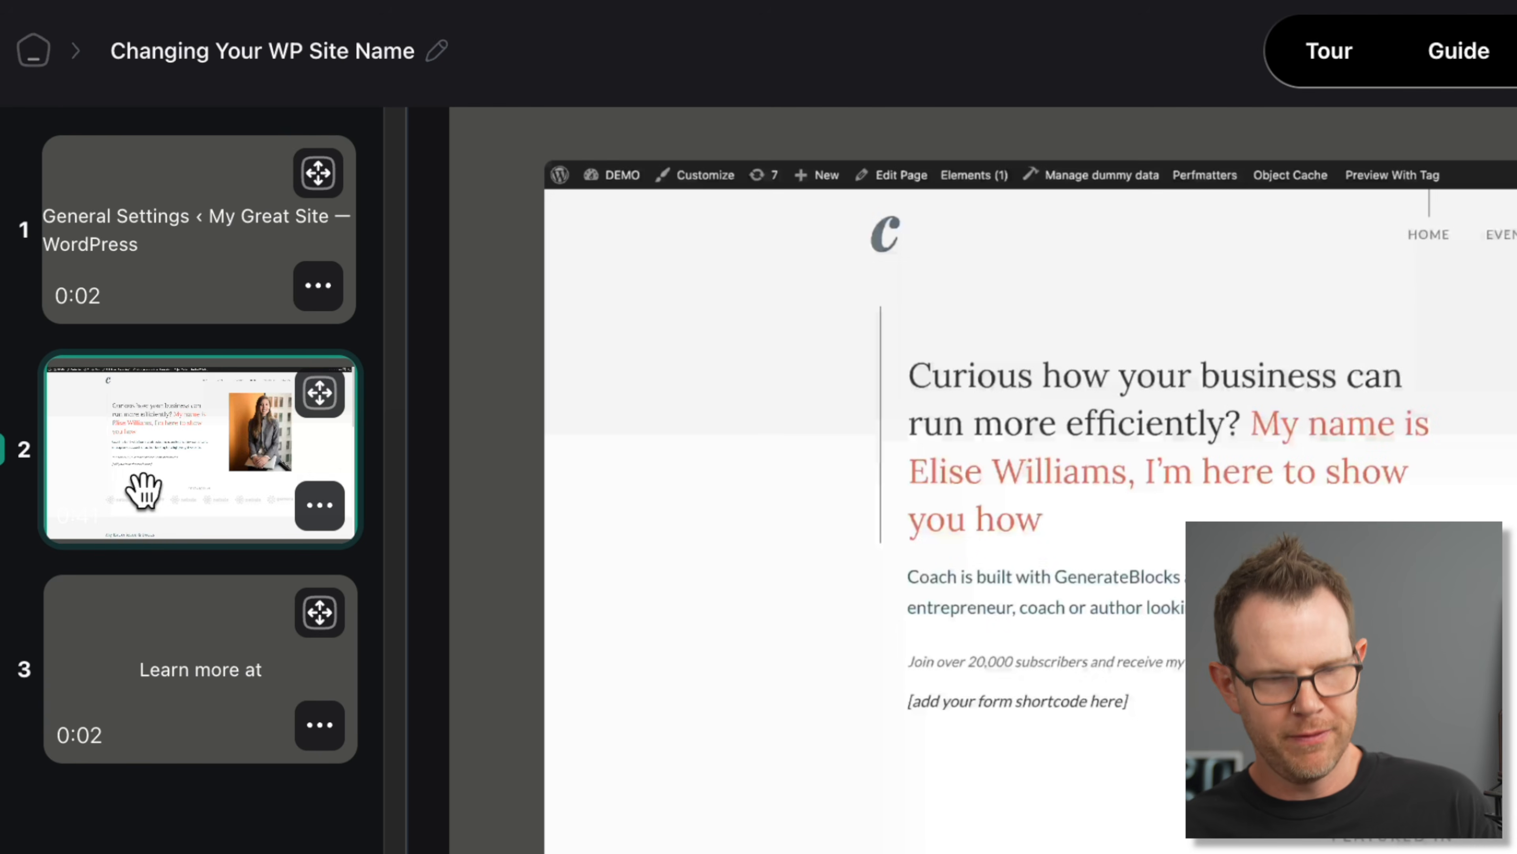
{"action": "left_click", "coordinate": [148, 609]}
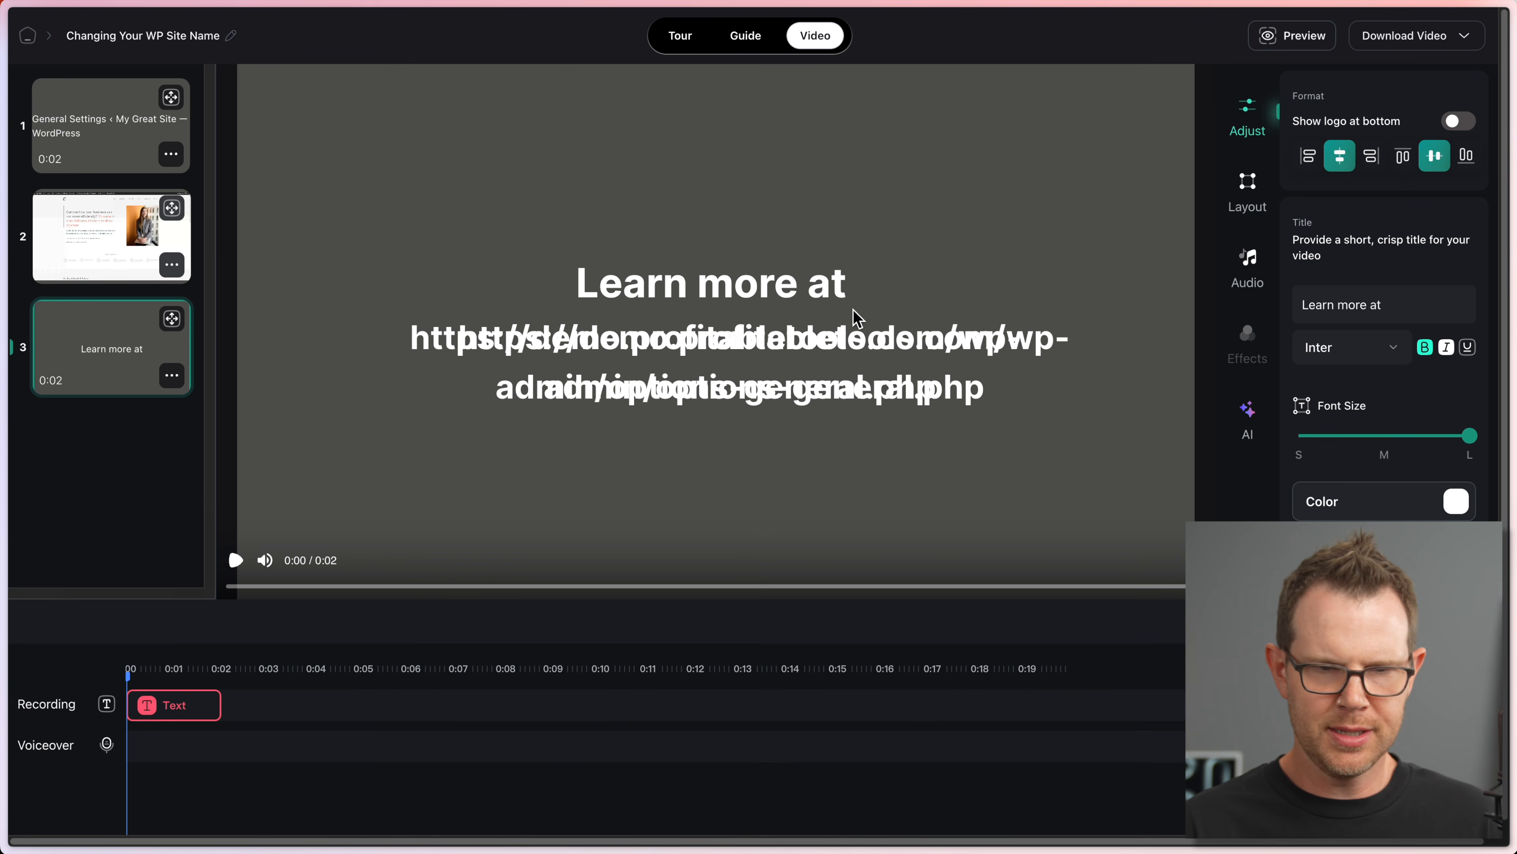
{"action": "left_click", "coordinate": [712, 346]}
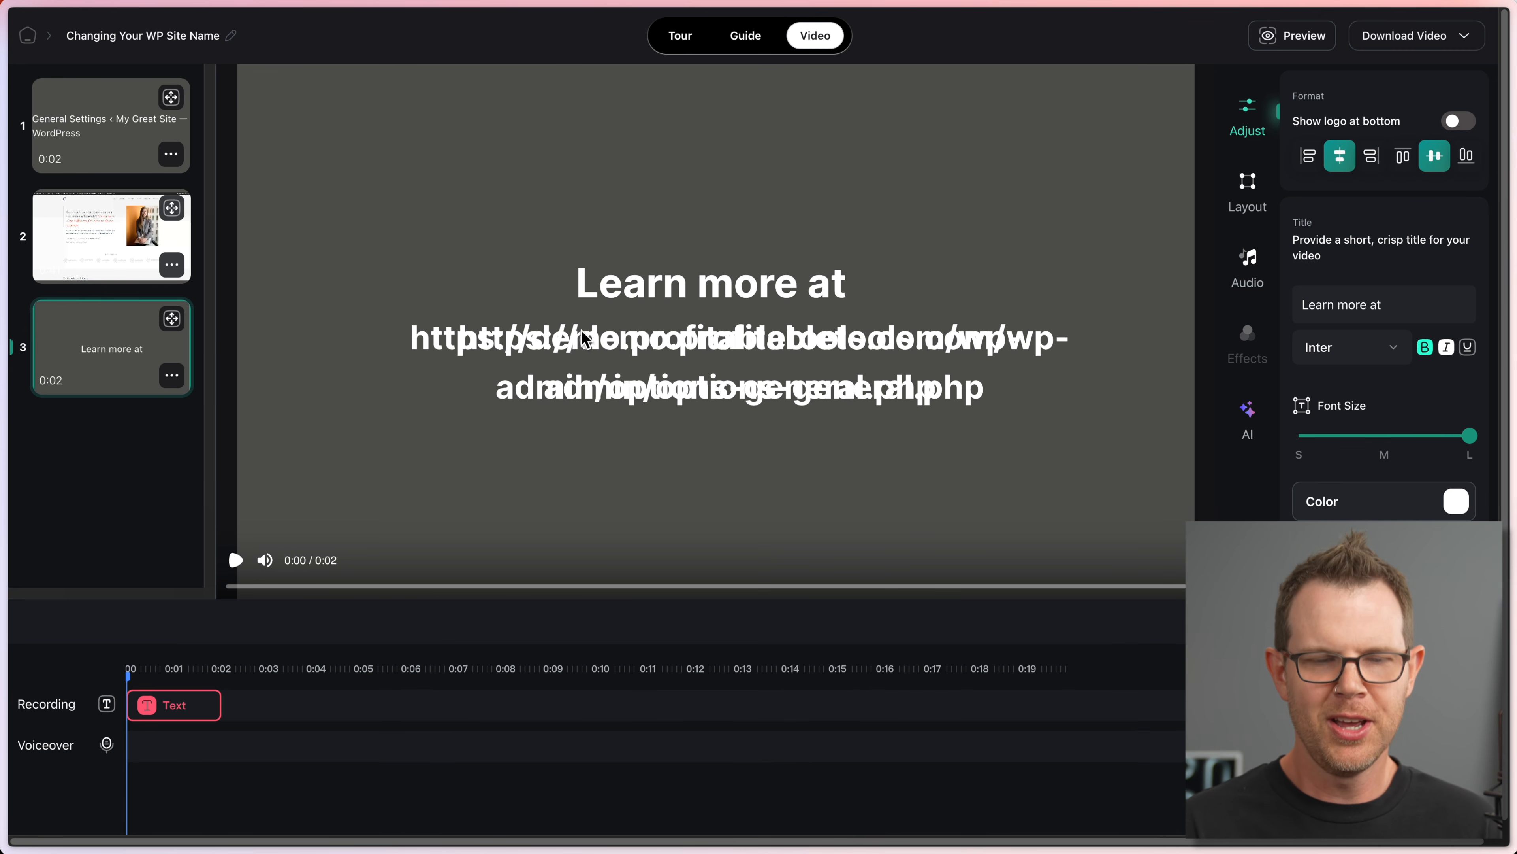
{"action": "left_click", "coordinate": [40, 133]}
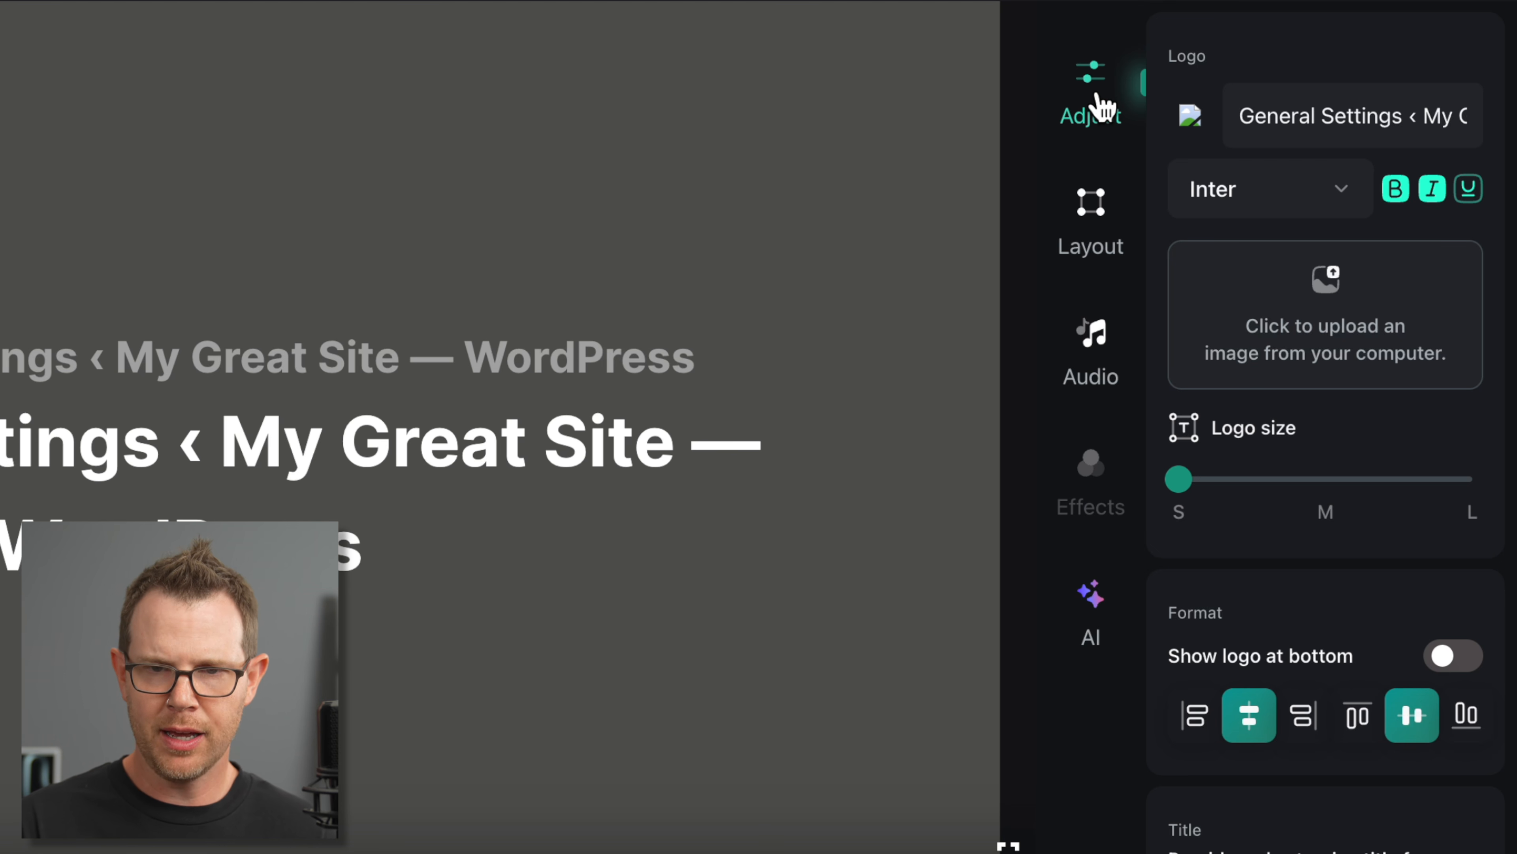
Step: Browse the title slide's Layout, Audio and AI settings, then return to Adjust
{"action": "left_click", "coordinate": [1092, 212]}
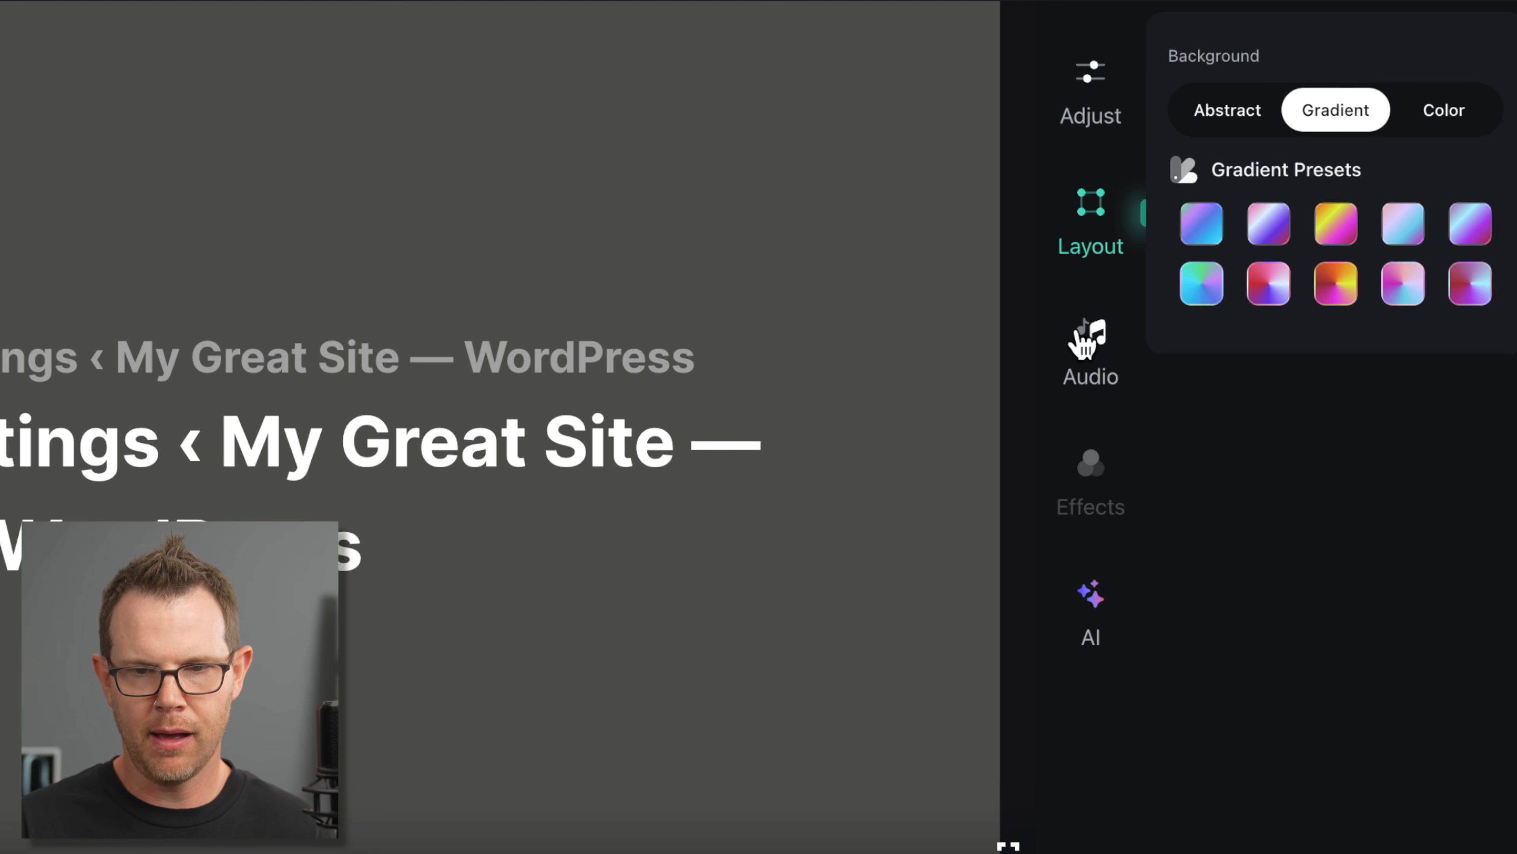
{"action": "left_click", "coordinate": [1088, 338]}
{"action": "left_click", "coordinate": [1091, 624]}
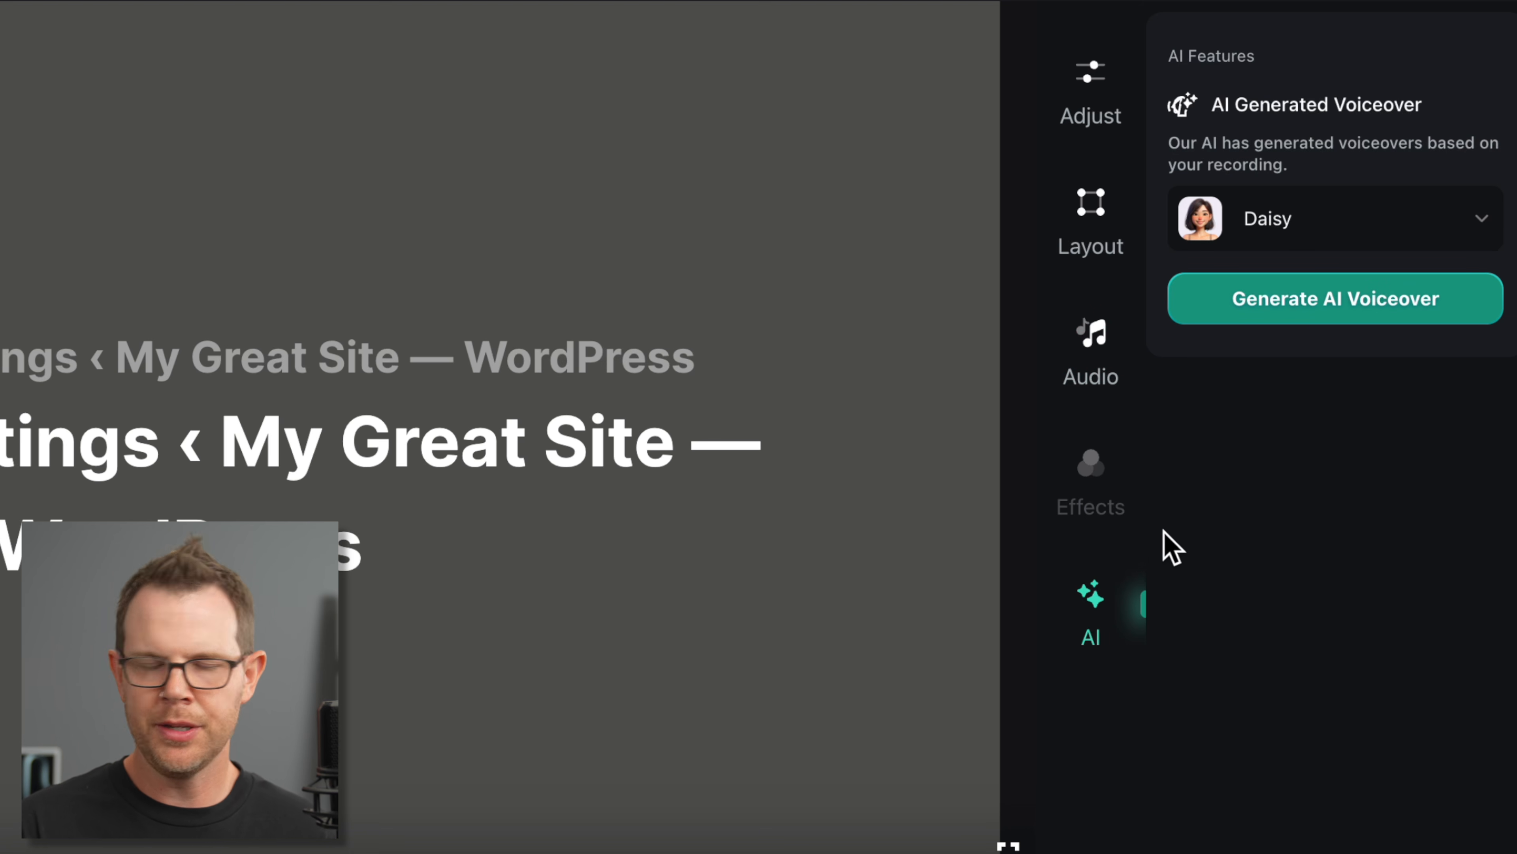
{"action": "left_click", "coordinate": [1081, 113]}
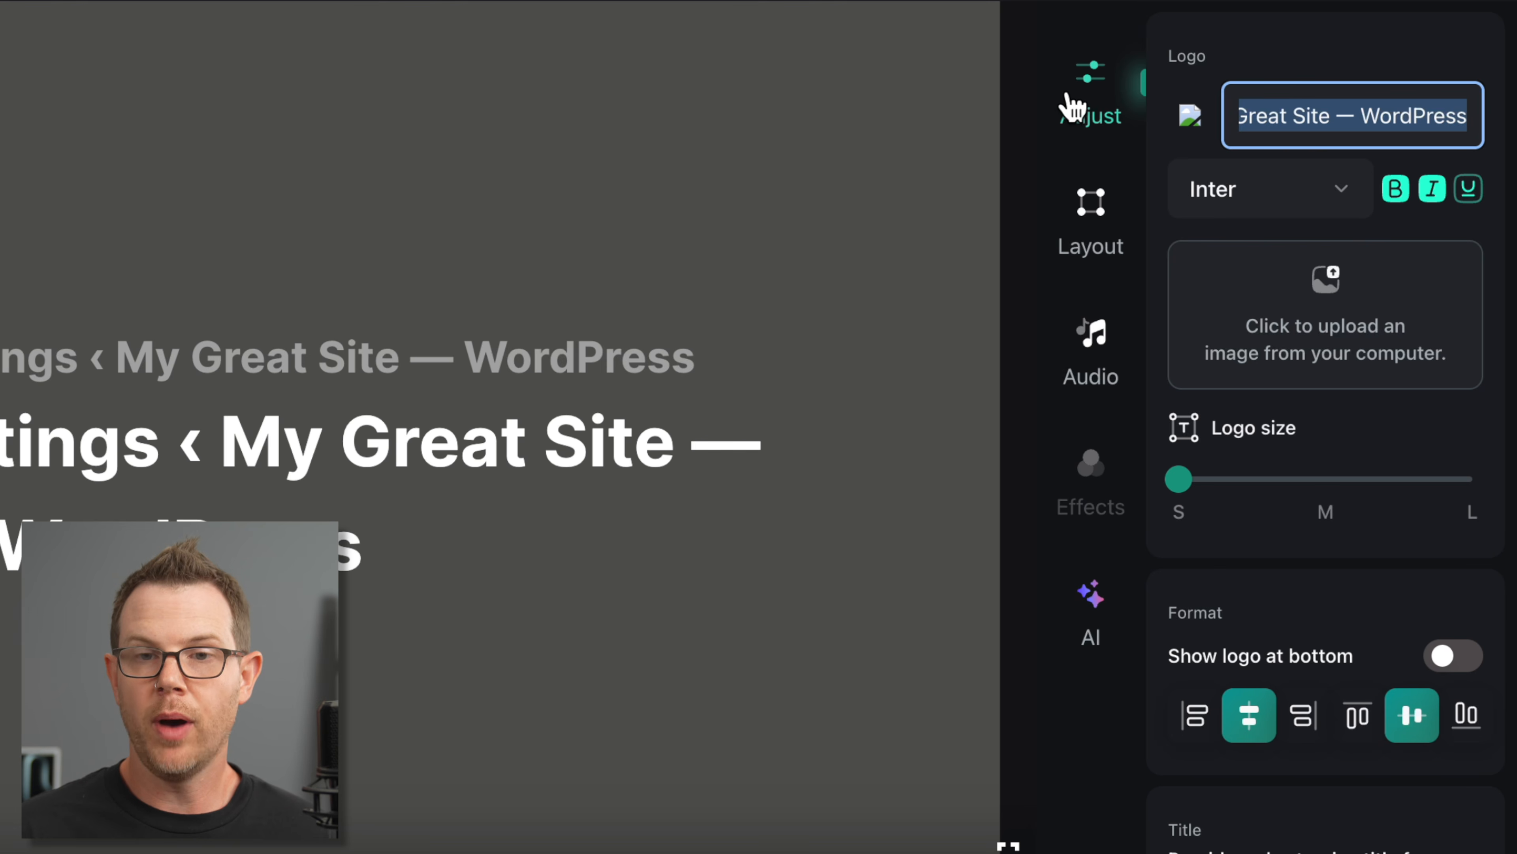
Step: Set the logo text to Client Amp, upload a logo image, and enlarge the logo to L
{"action": "triple_click", "coordinate": [1285, 114]}
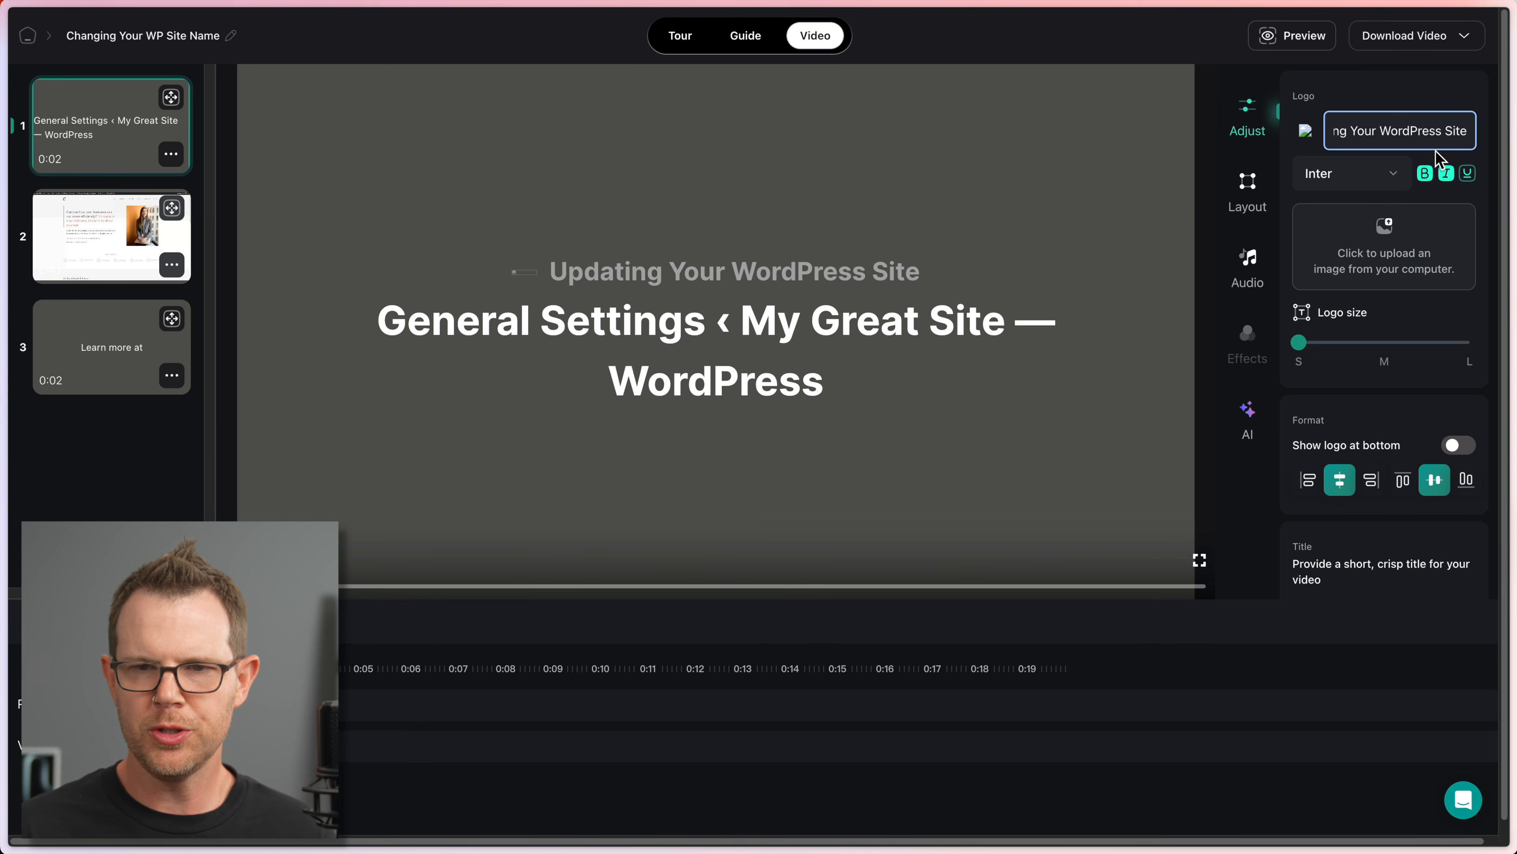
{"action": "triple_click", "coordinate": [1405, 132]}
{"action": "type", "text": "Client Amp"}
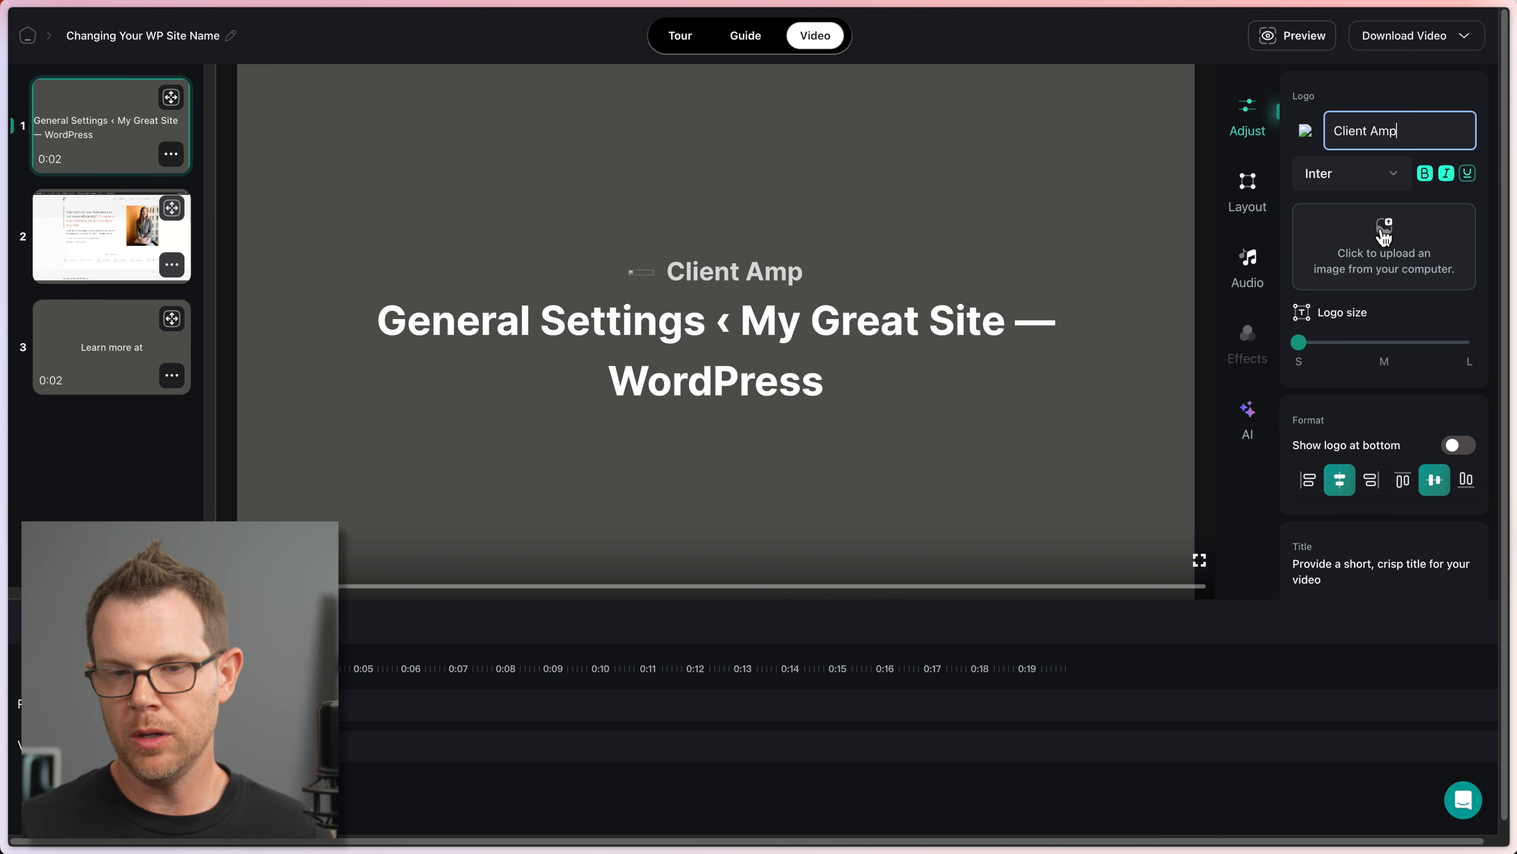
{"action": "left_click", "coordinate": [1384, 238]}
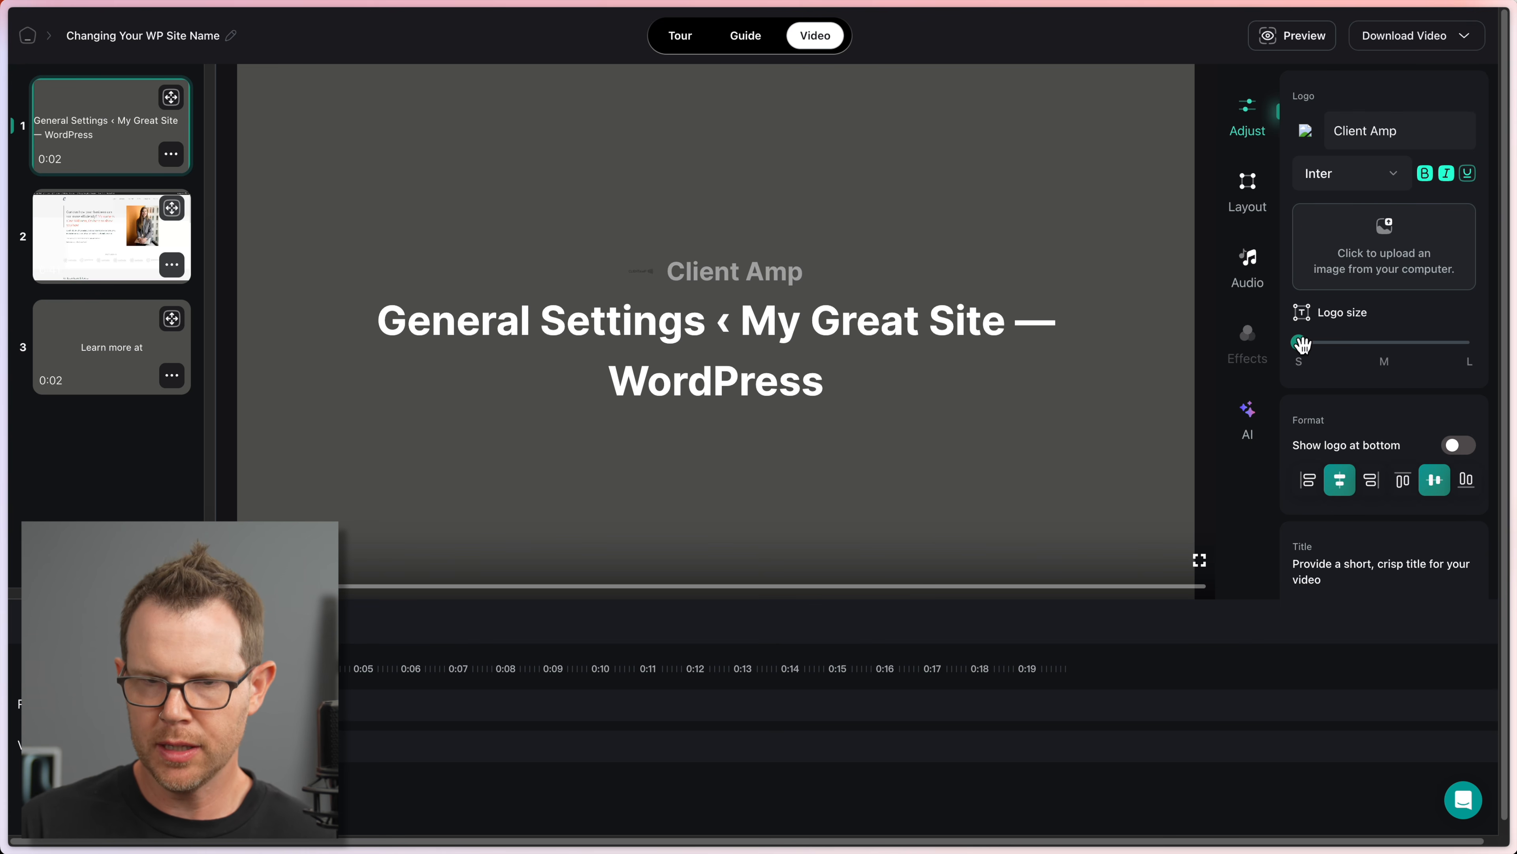
{"action": "left_click_drag", "start_coordinate": [1299, 342], "coordinate": [1463, 357]}
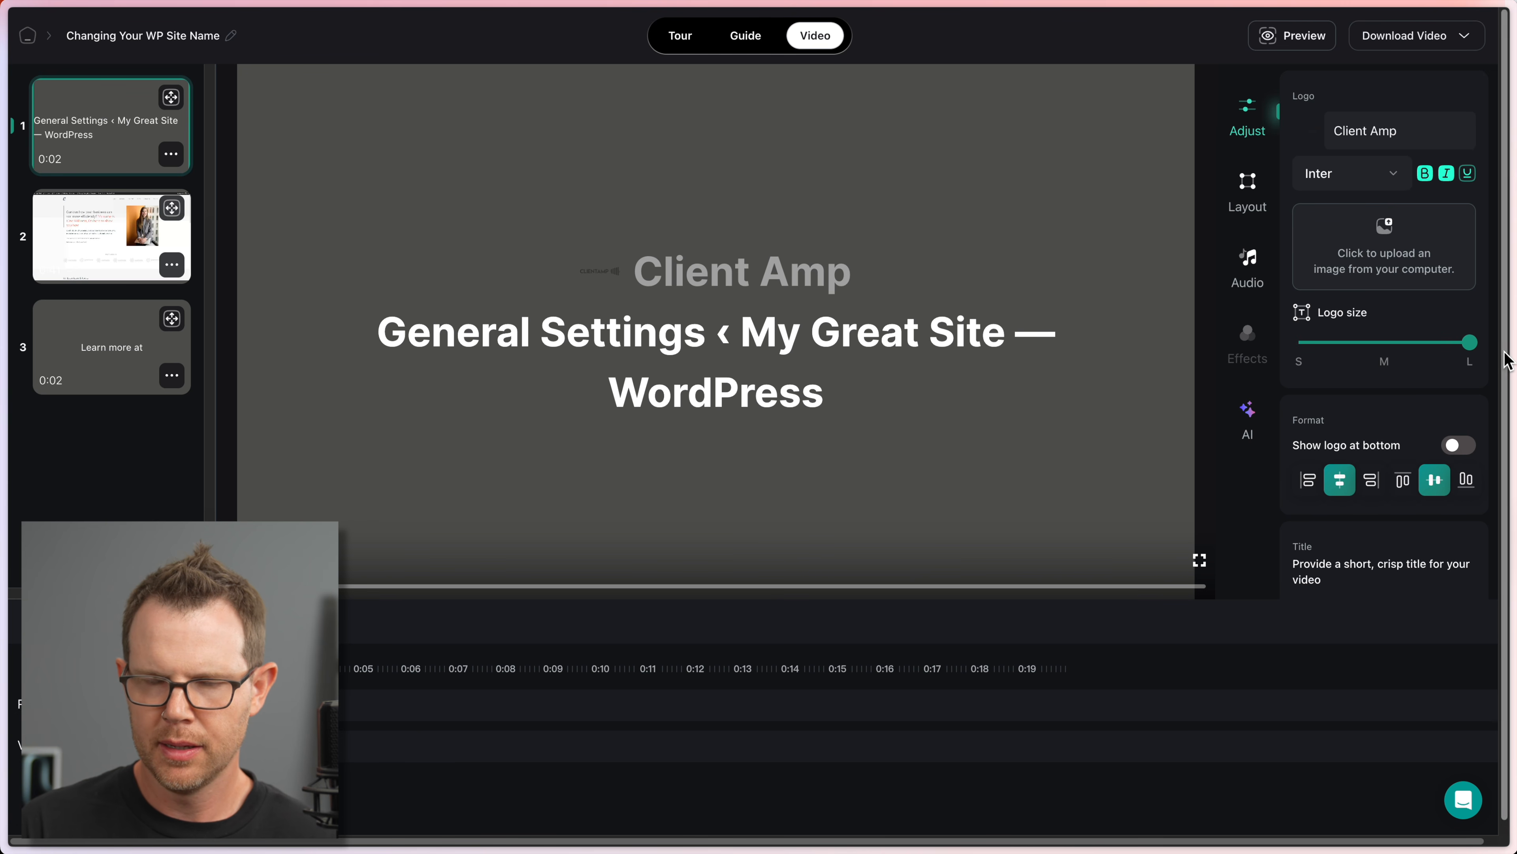
{"action": "left_click_drag", "start_coordinate": [1415, 130], "coordinate": [1273, 134]}
{"action": "key", "text": "BackSpace"}
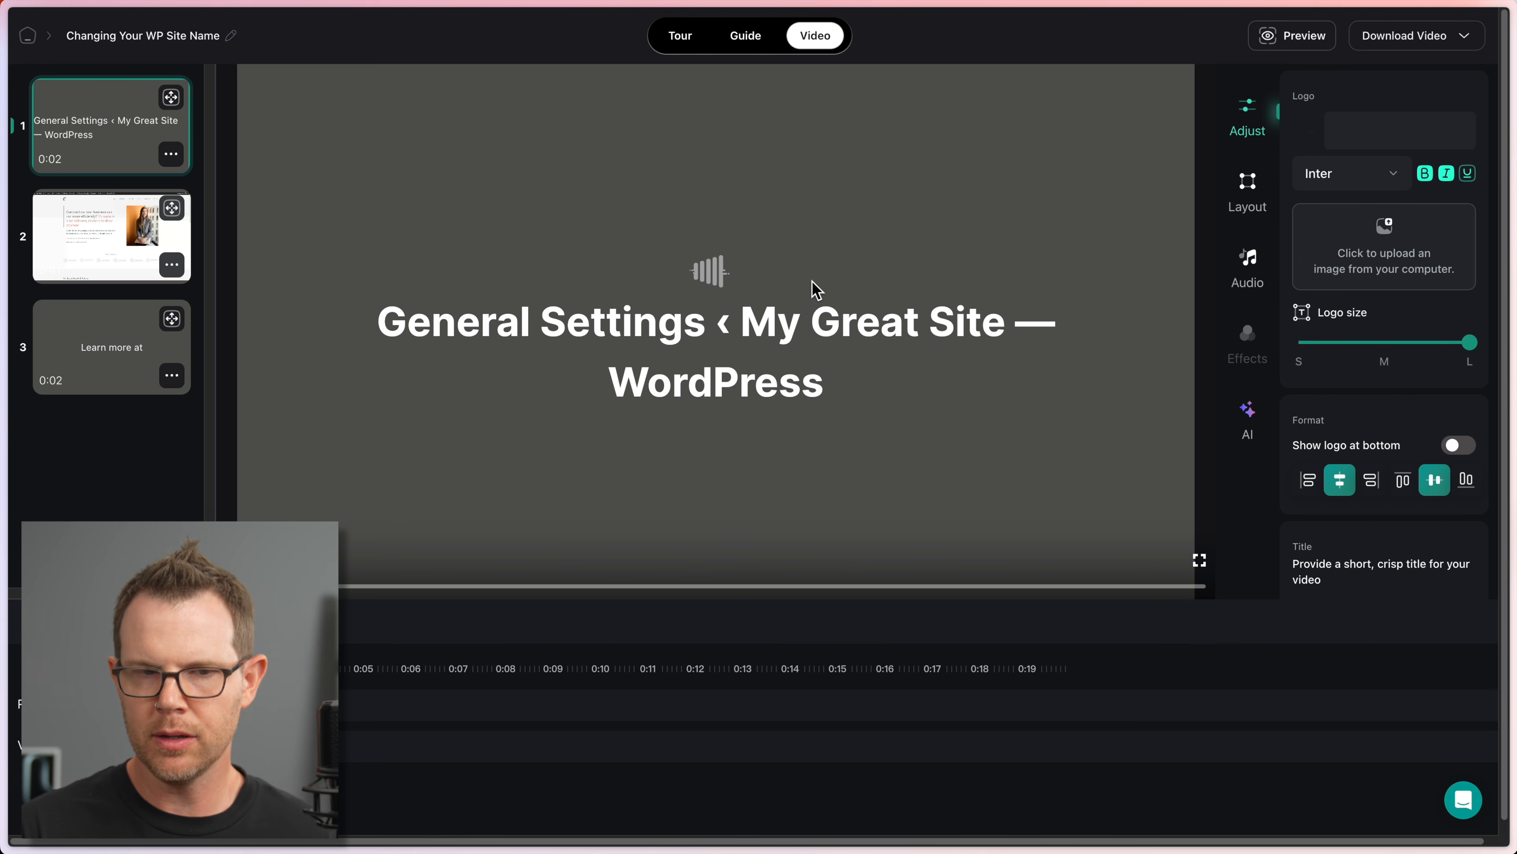
{"action": "mouse_move", "coordinate": [1470, 342]}
{"action": "left_mouse_down"}
{"action": "mouse_move", "coordinate": [1301, 343]}
{"action": "mouse_move", "coordinate": [1466, 339]}
{"action": "left_mouse_up"}
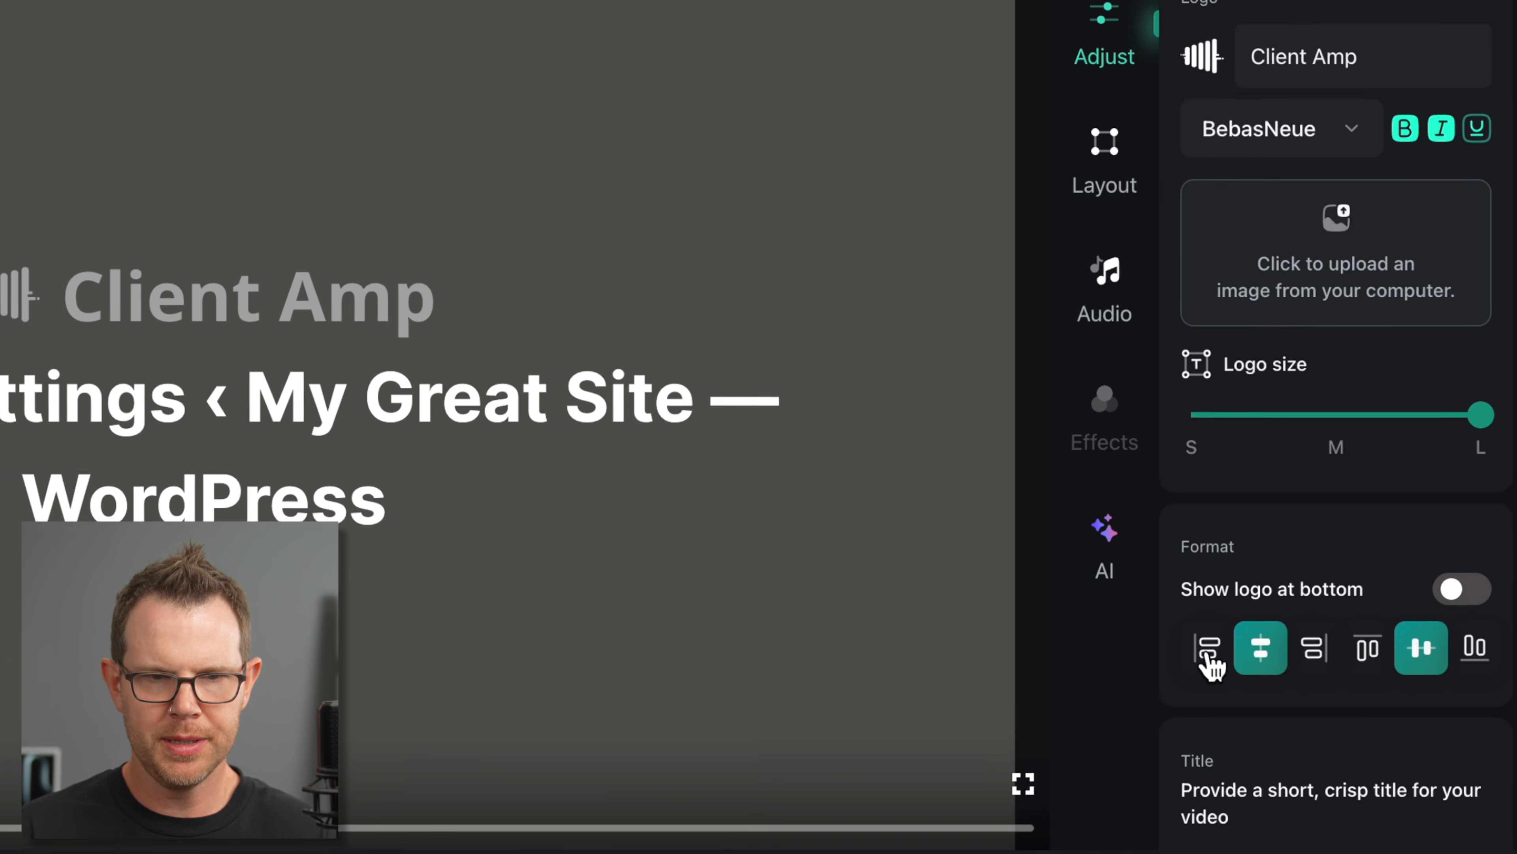
{"action": "left_click", "coordinate": [1208, 656]}
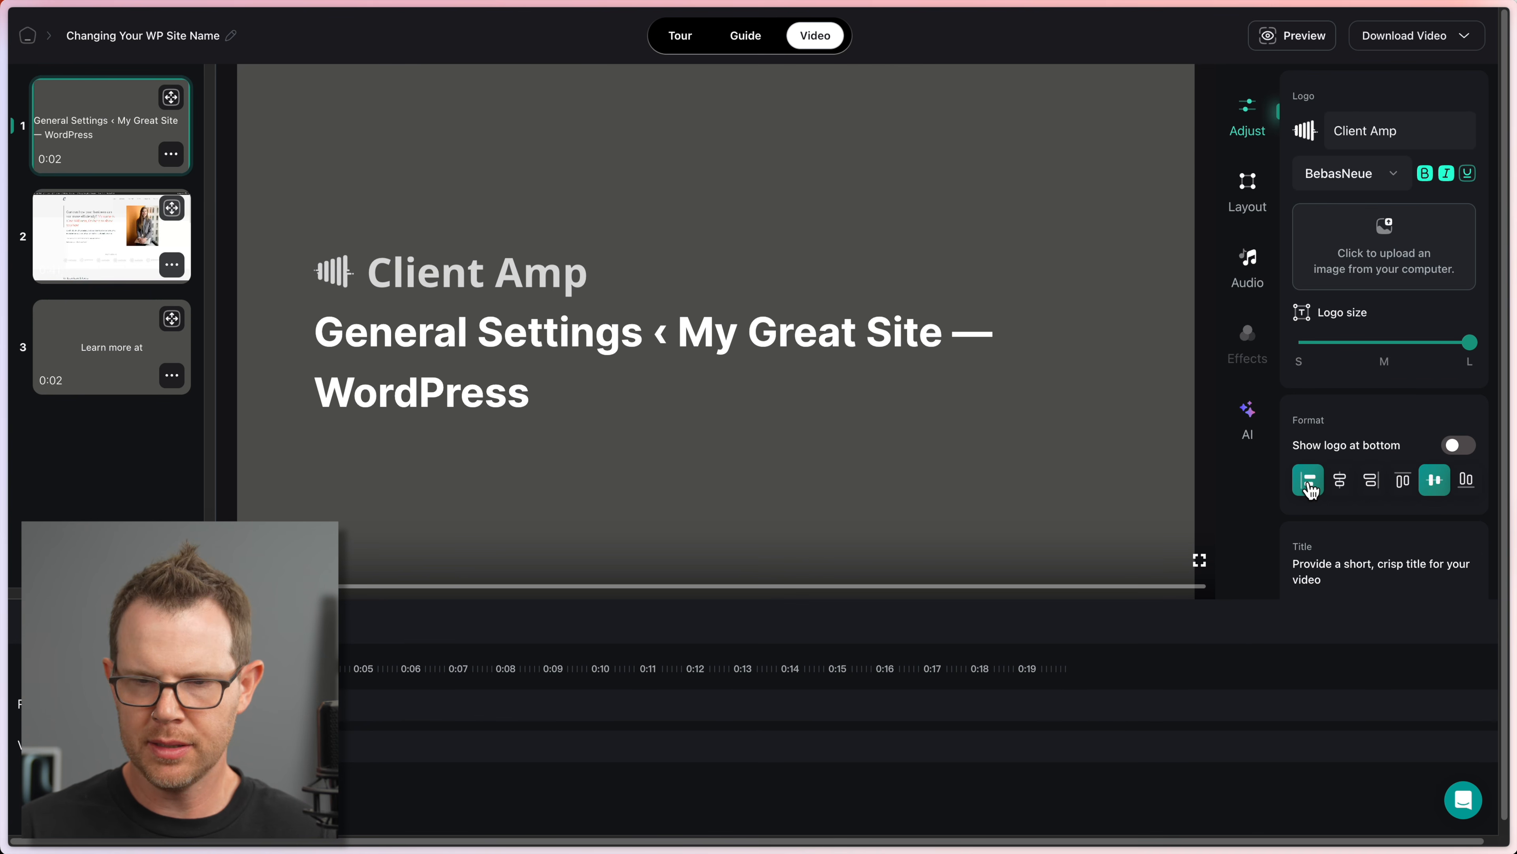
{"action": "left_click", "coordinate": [1340, 481]}
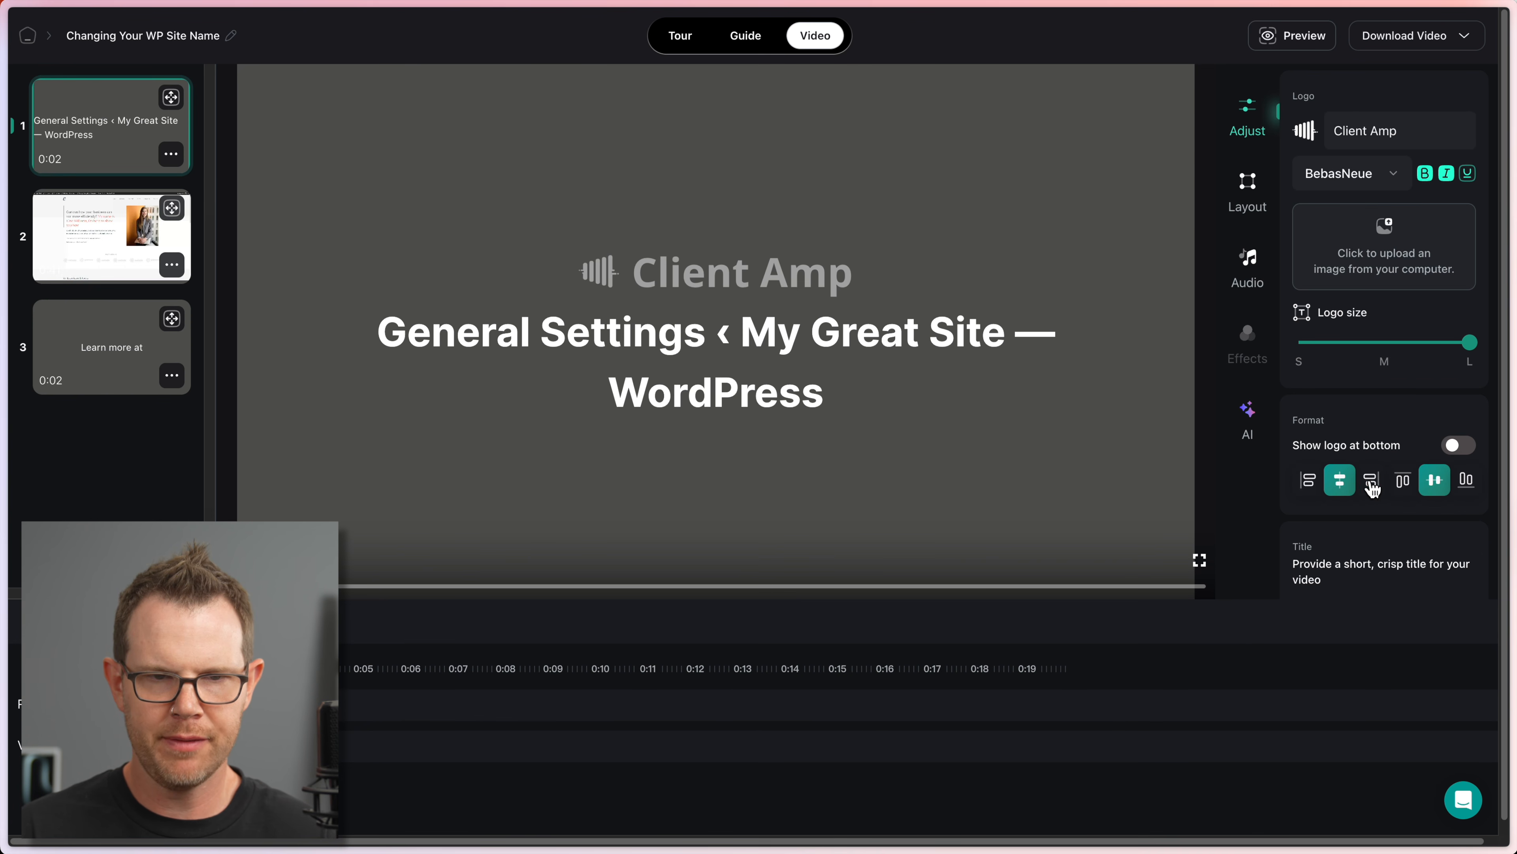
{"action": "left_click", "coordinate": [1371, 481]}
{"action": "left_click", "coordinate": [1403, 482]}
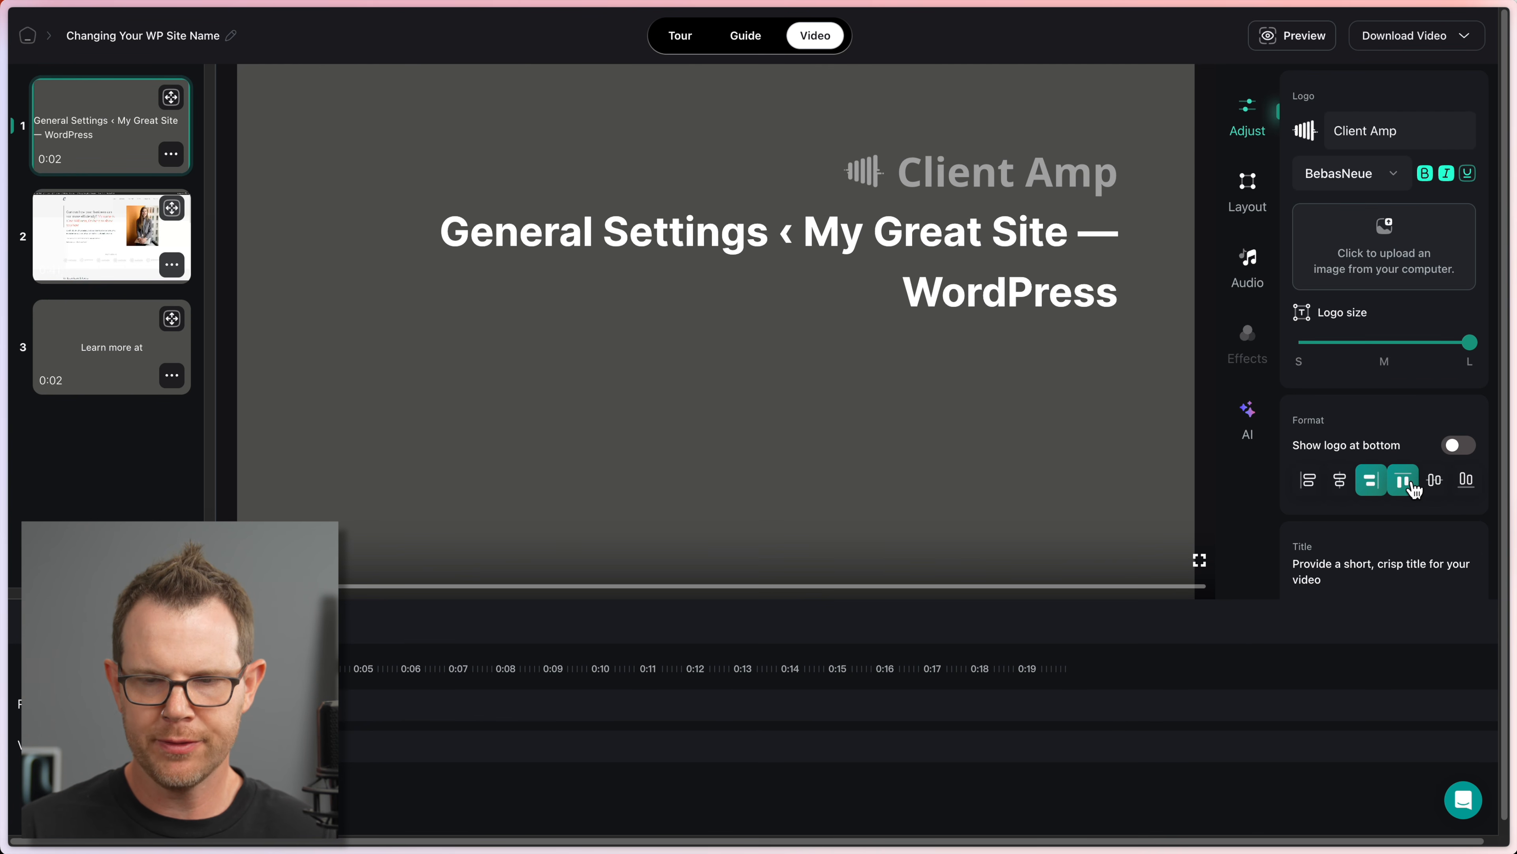
{"action": "left_click", "coordinate": [1433, 481]}
{"action": "left_click", "coordinate": [1469, 487]}
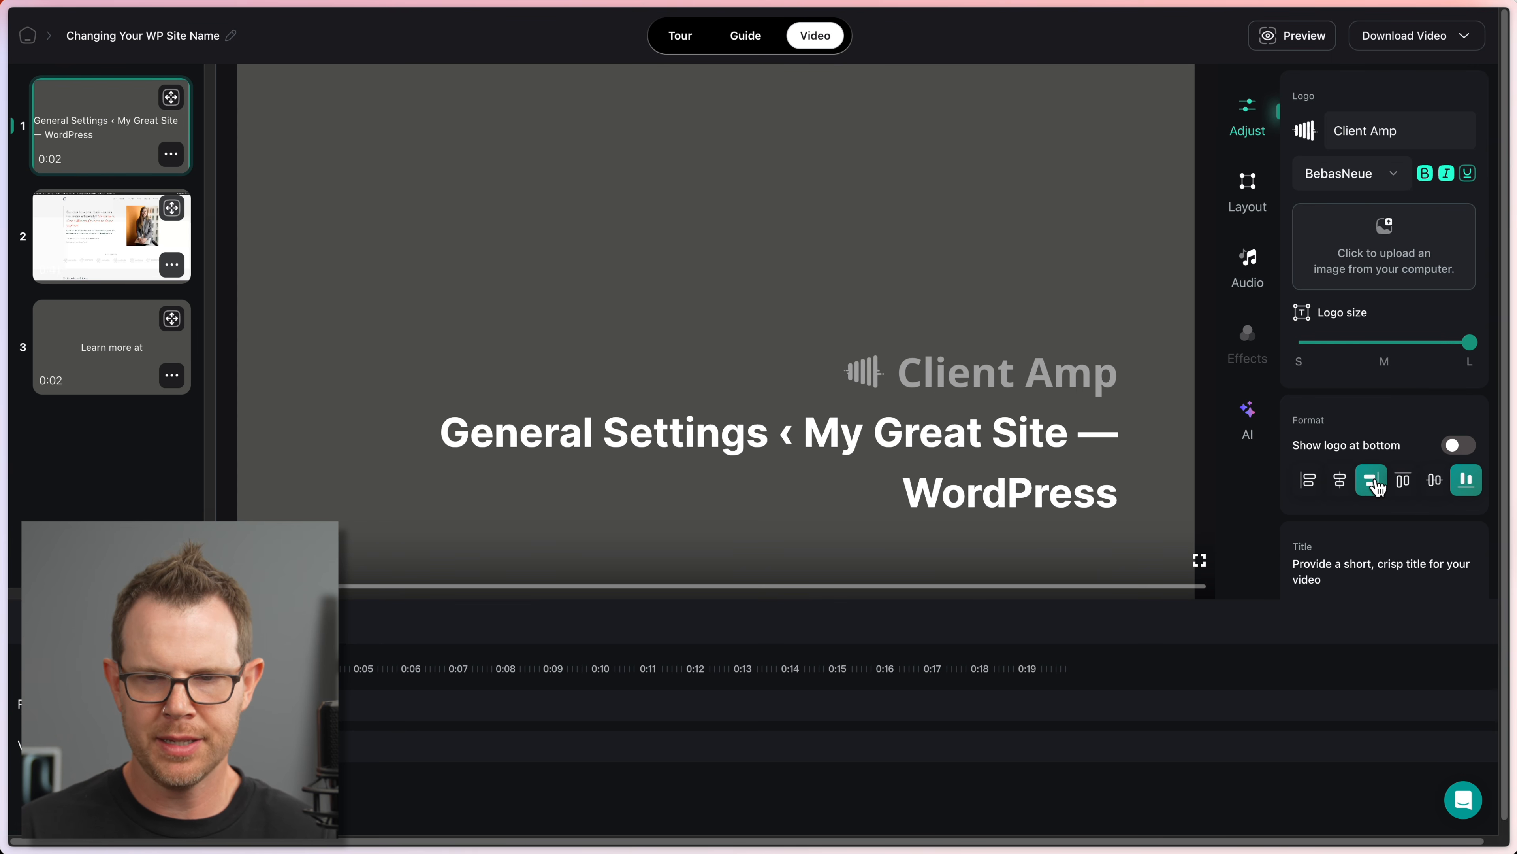
{"action": "left_click", "coordinate": [1343, 489]}
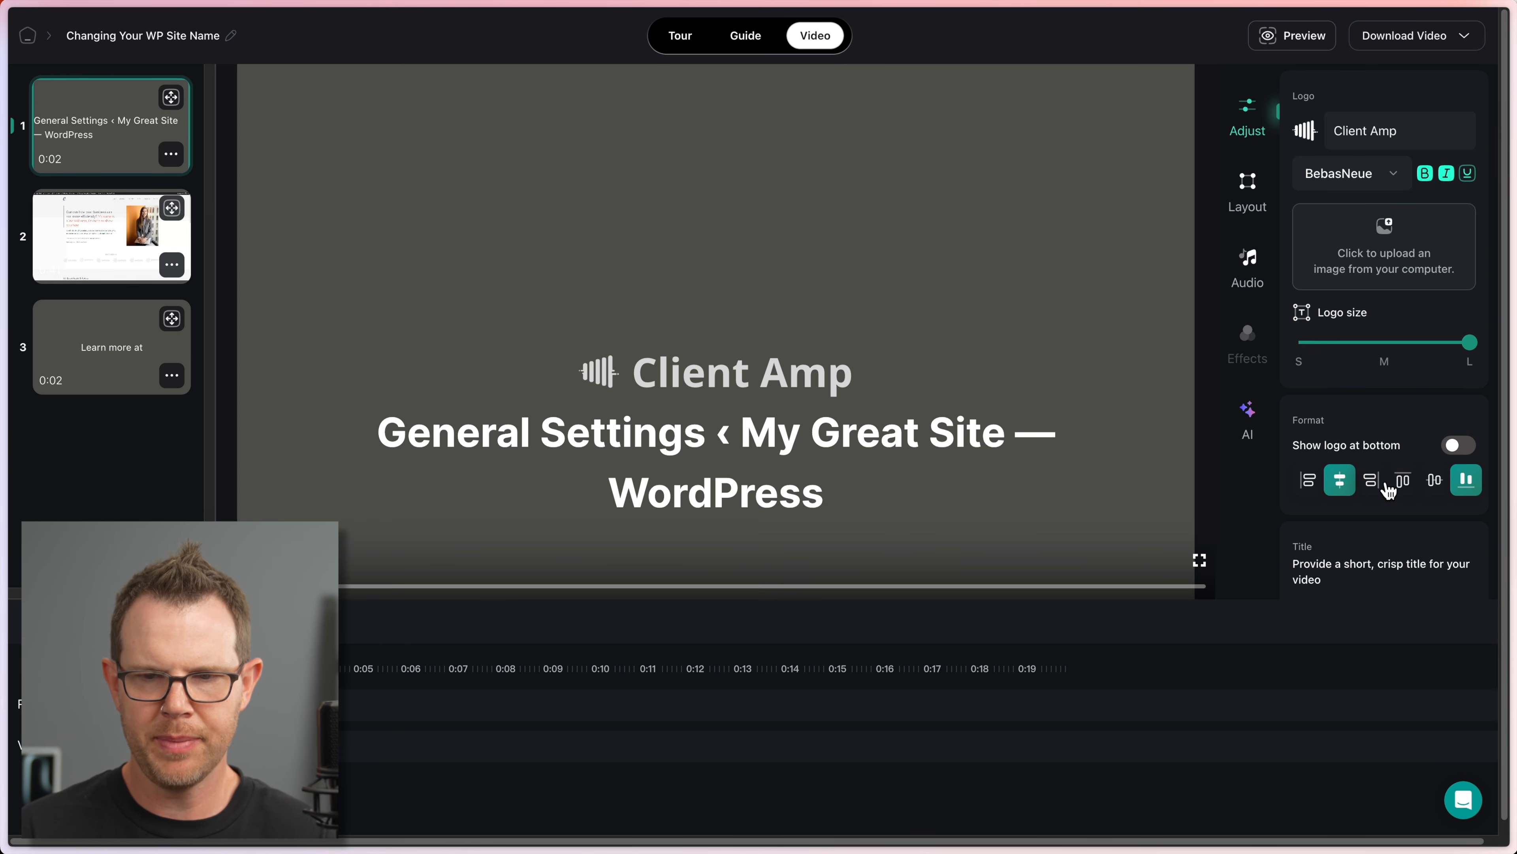
{"action": "left_click", "coordinate": [1434, 483]}
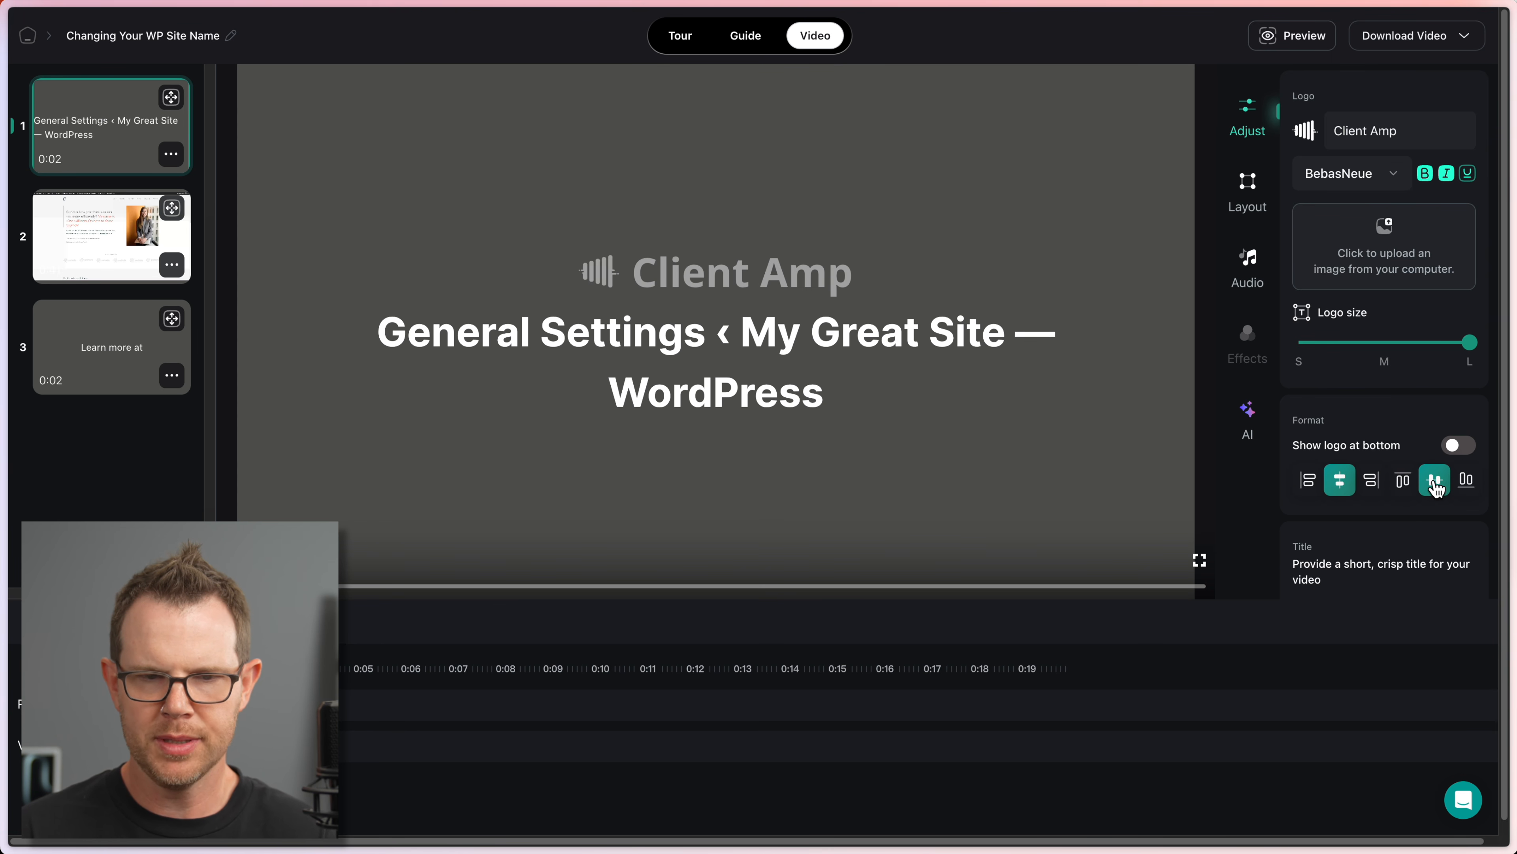
{"action": "left_click", "coordinate": [1457, 447]}
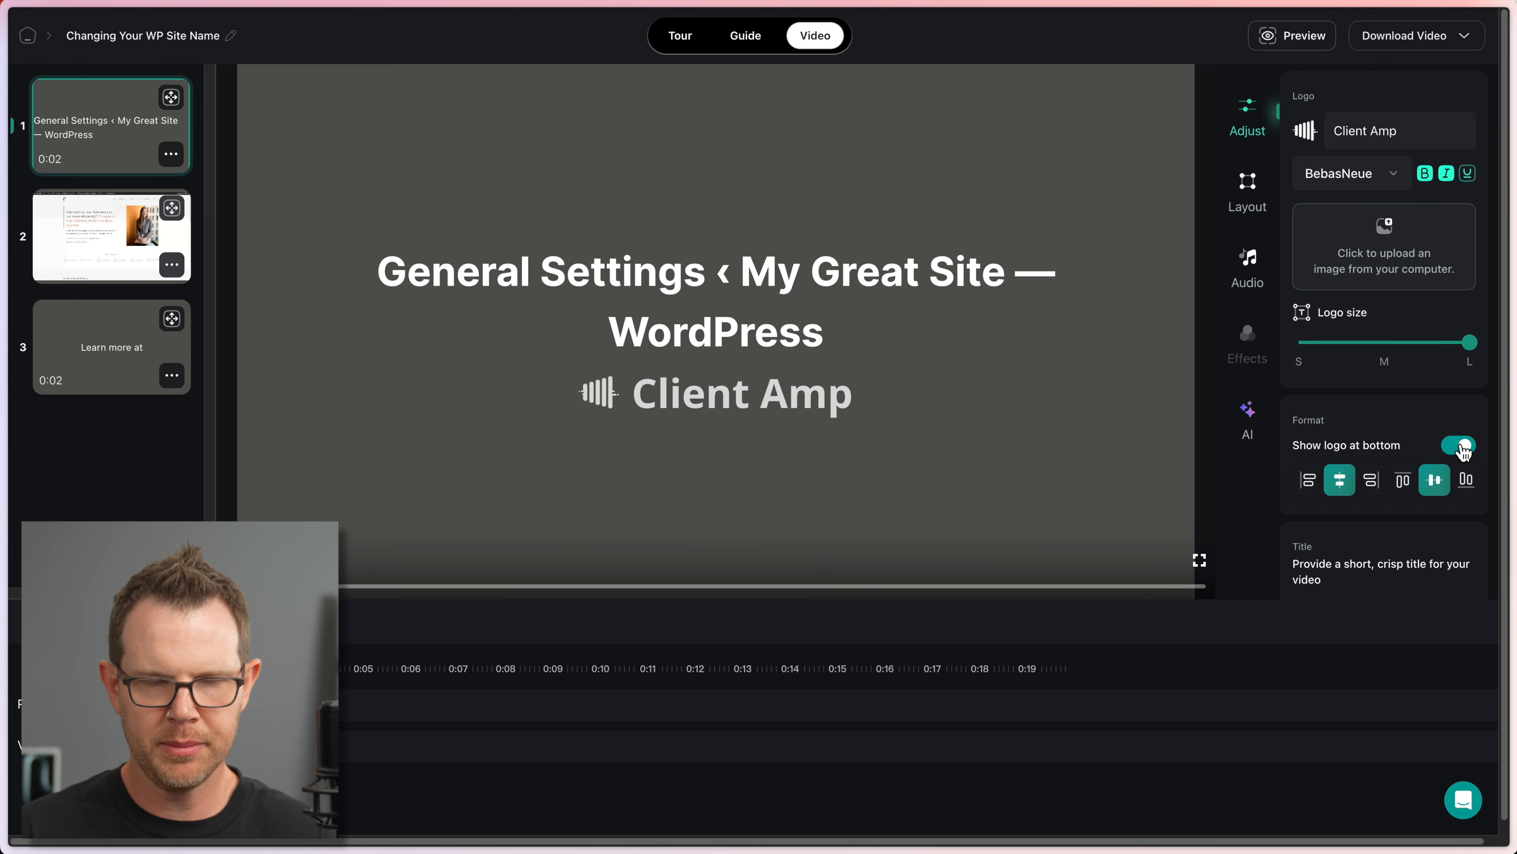
{"action": "left_click", "coordinate": [1460, 446]}
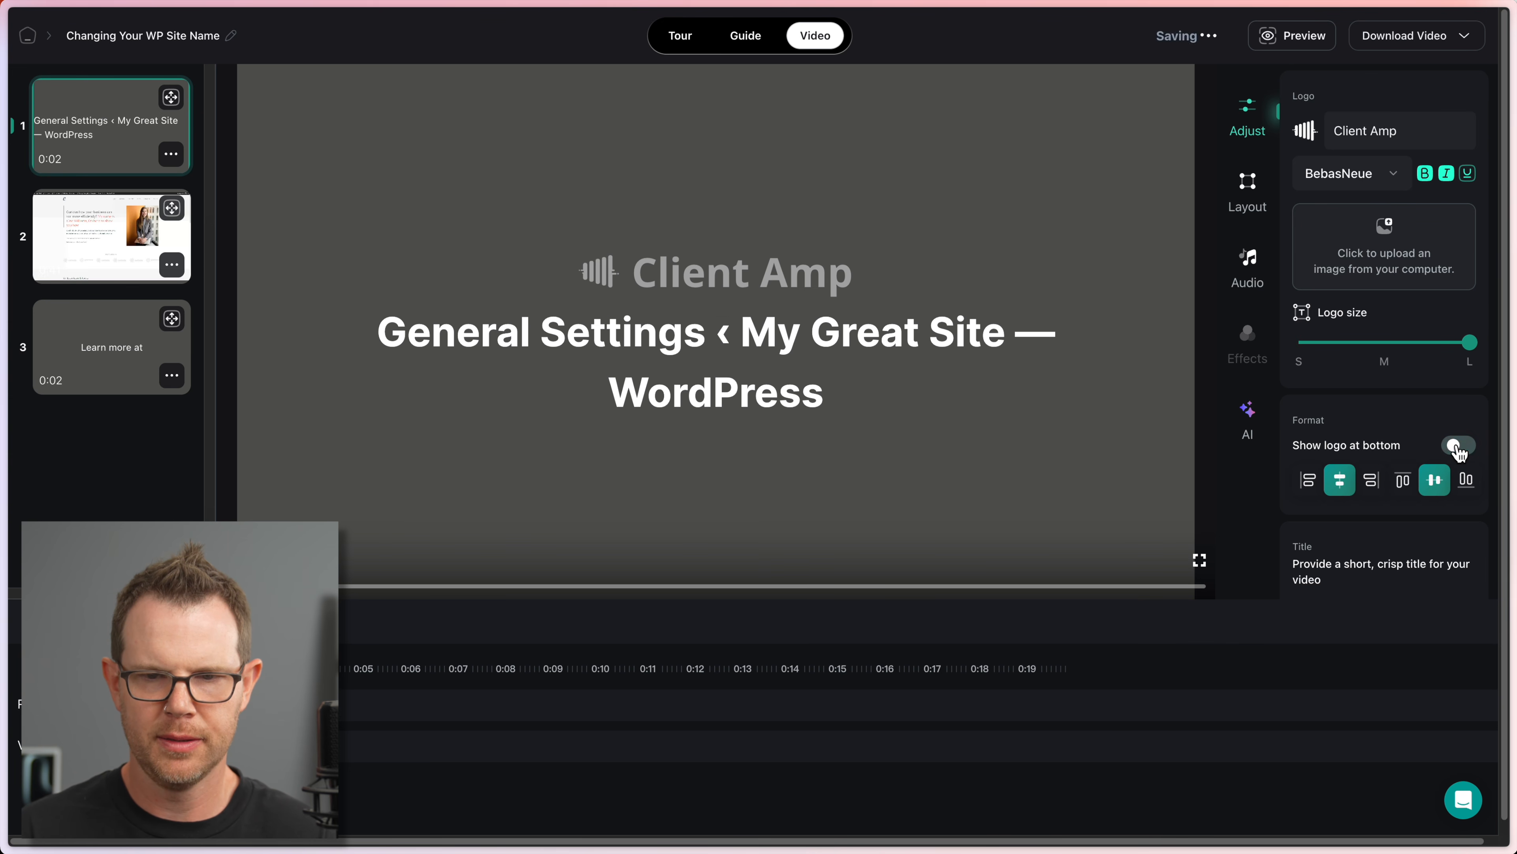
{"action": "scroll", "coordinate": [1402, 413], "scroll_direction": "down", "scroll_amount": 3}
{"action": "left_click", "coordinate": [1373, 343]}
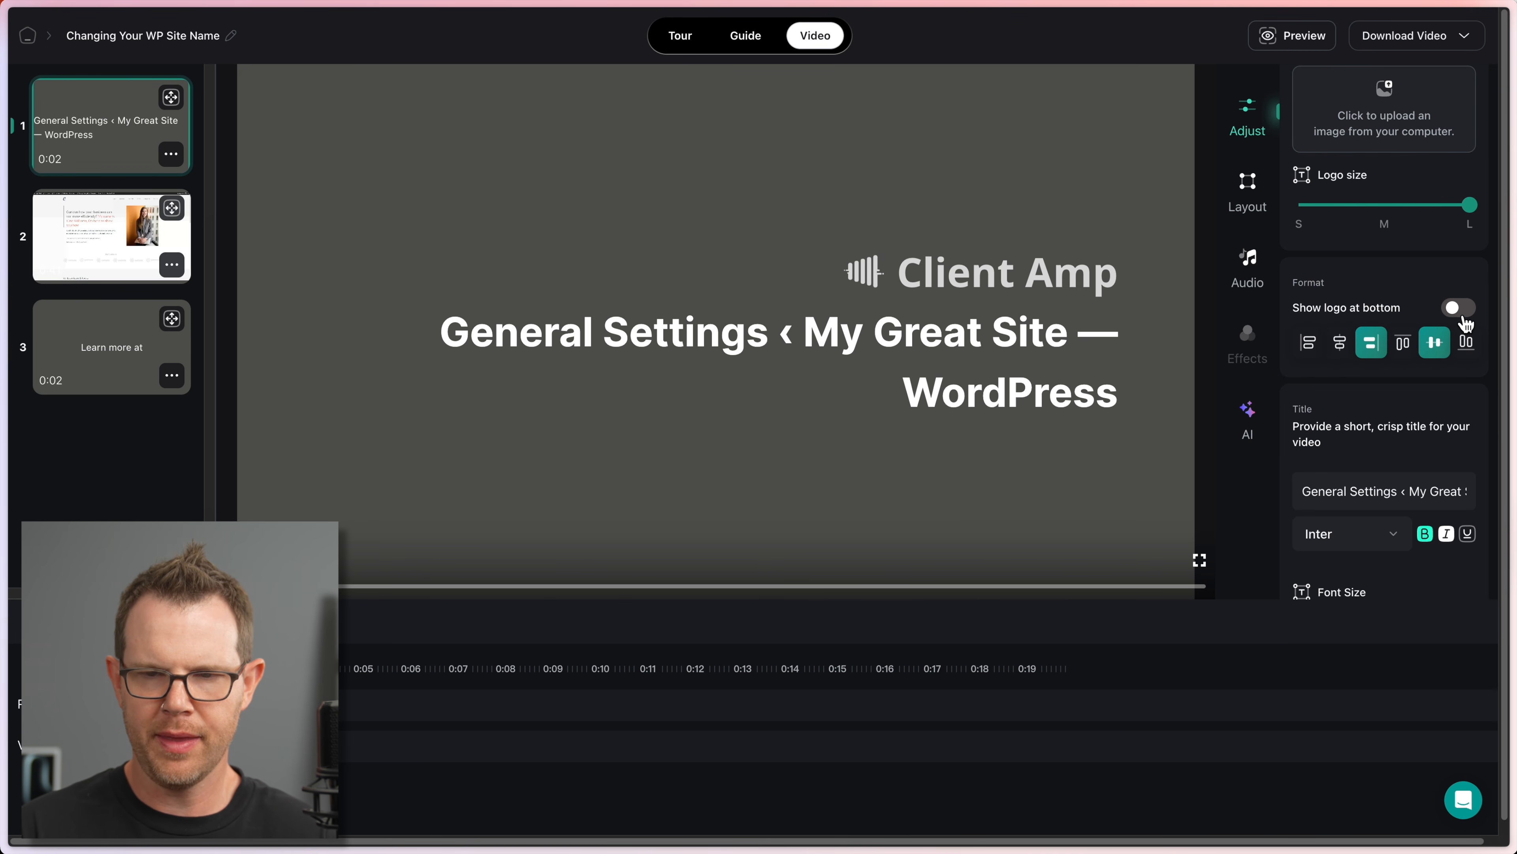
{"action": "left_click", "coordinate": [1458, 307]}
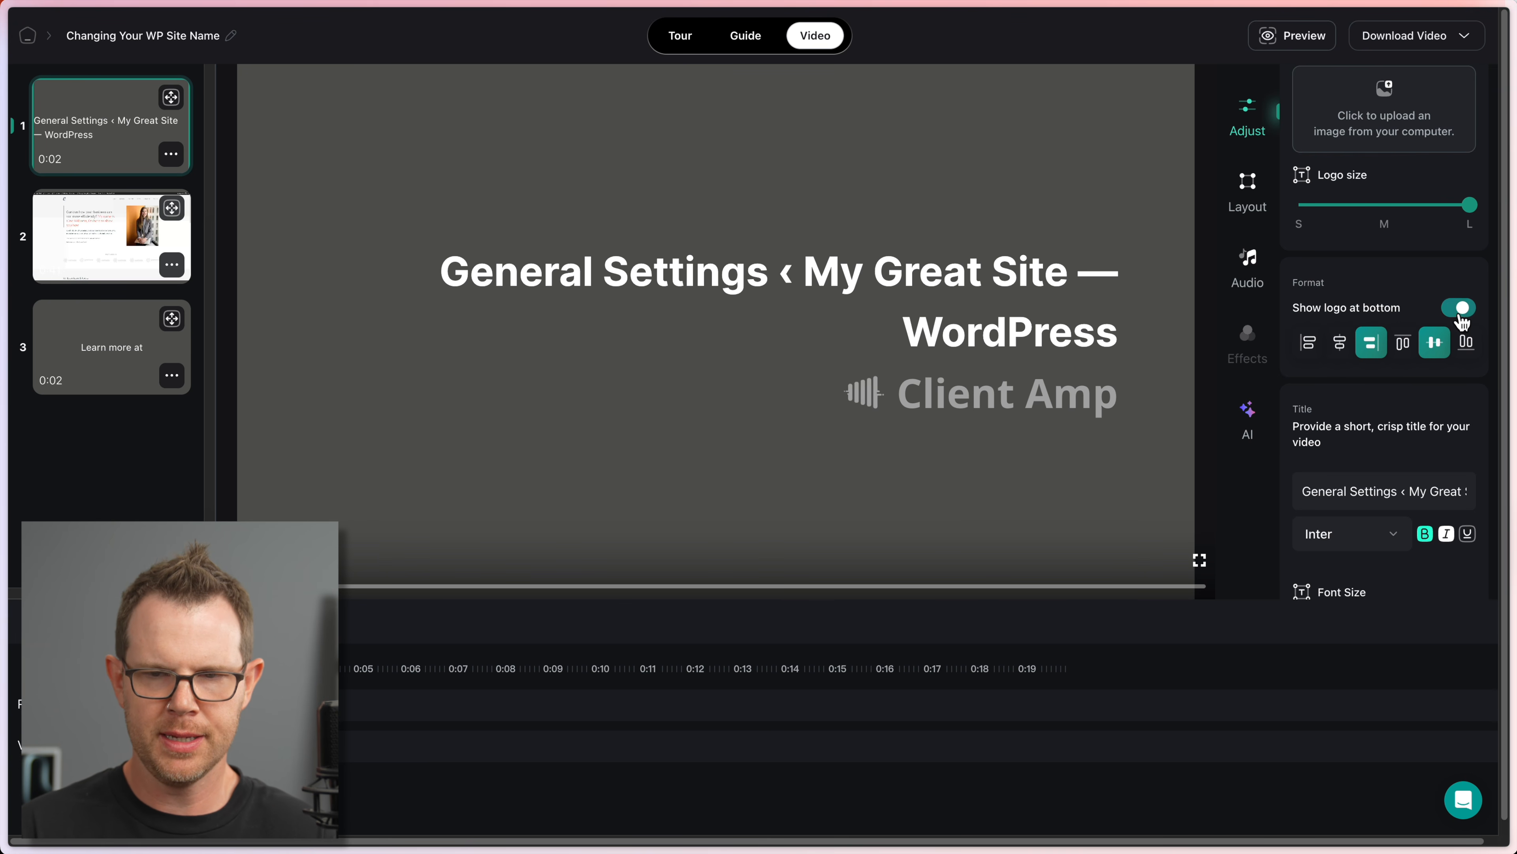
{"action": "left_click", "coordinate": [1341, 343]}
{"action": "scroll", "coordinate": [1332, 269], "scroll_direction": "down", "scroll_amount": 4}
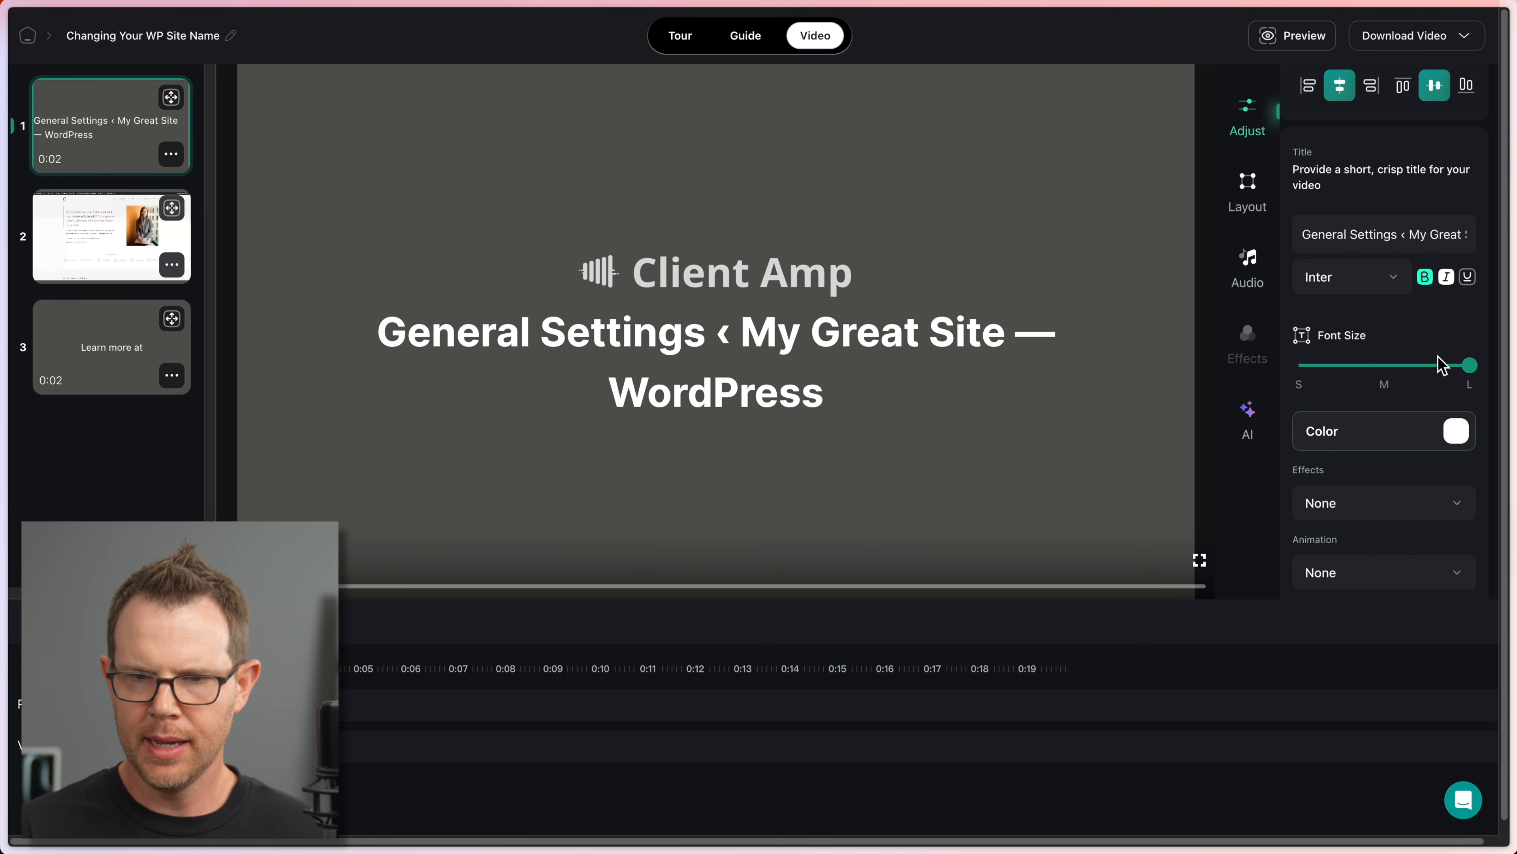
Step: Make the title text medium-sized and light pink with a Neon effect
{"action": "left_click_drag", "start_coordinate": [1466, 364], "coordinate": [1383, 363]}
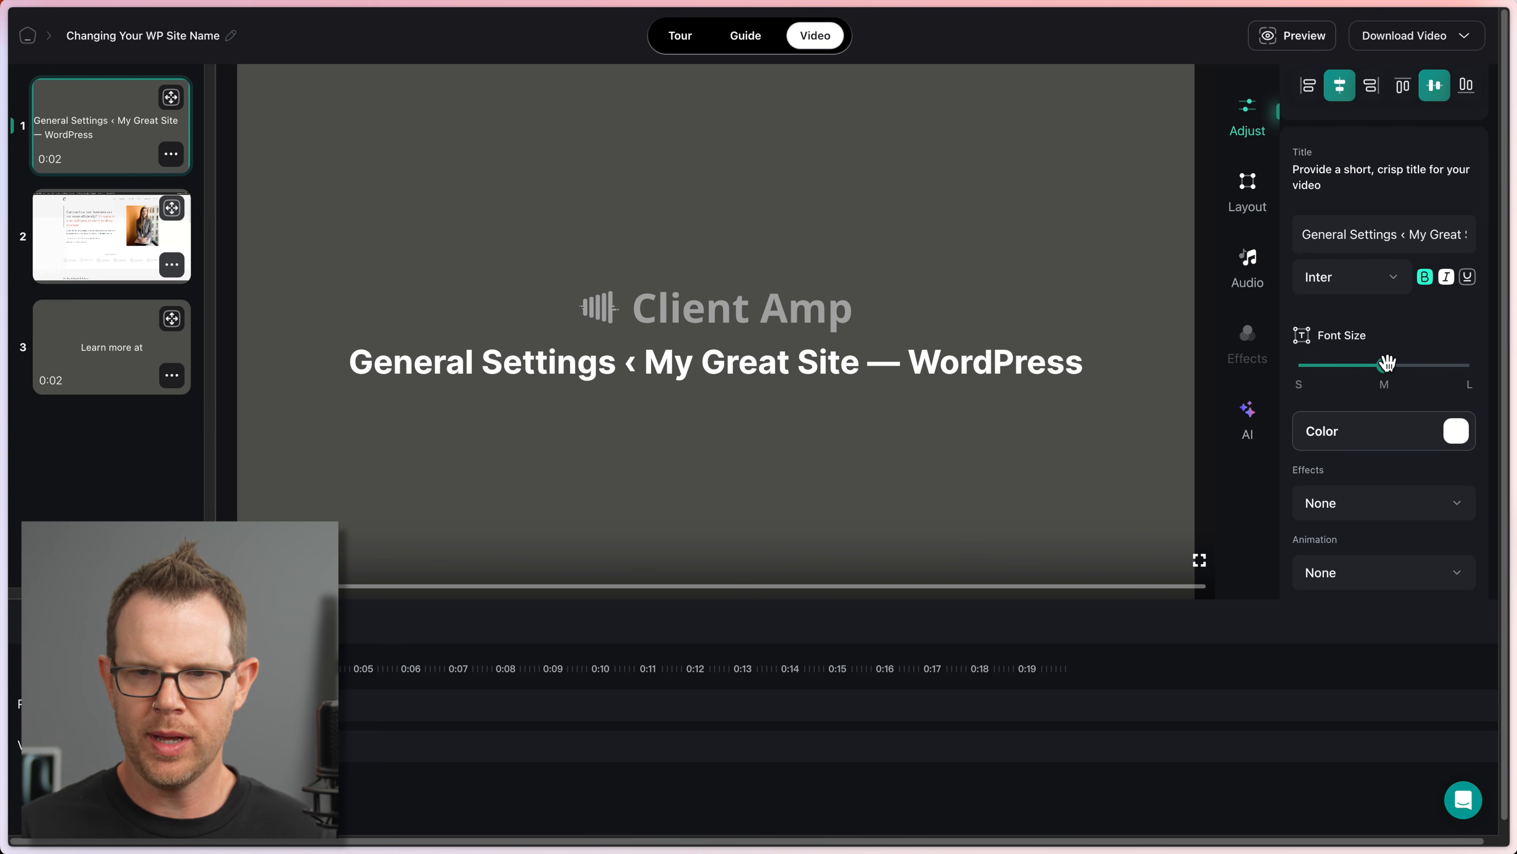
{"action": "left_click", "coordinate": [1456, 430]}
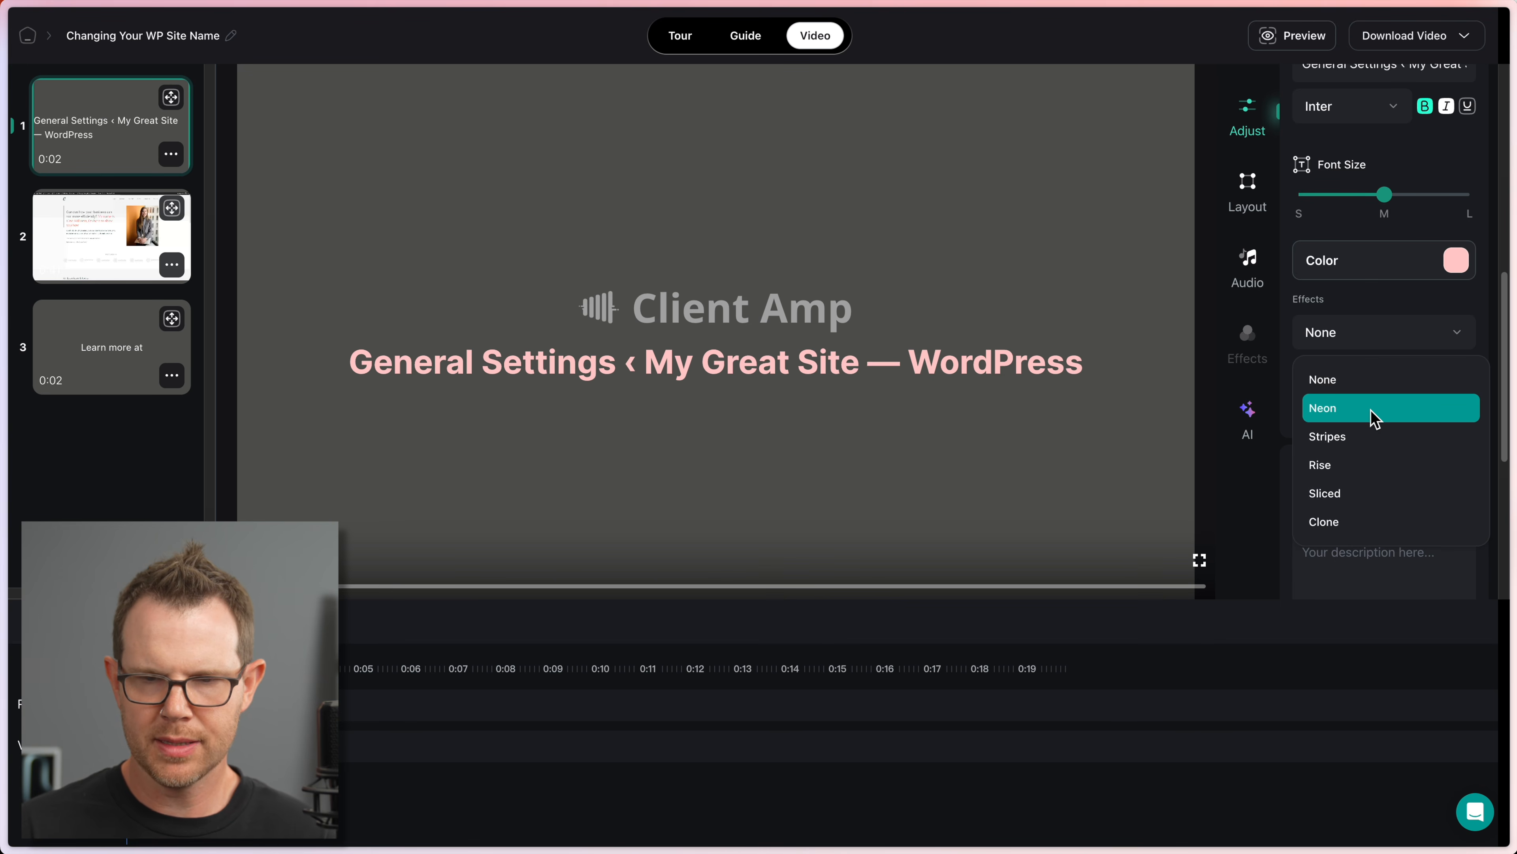
{"action": "left_click", "coordinate": [1373, 408]}
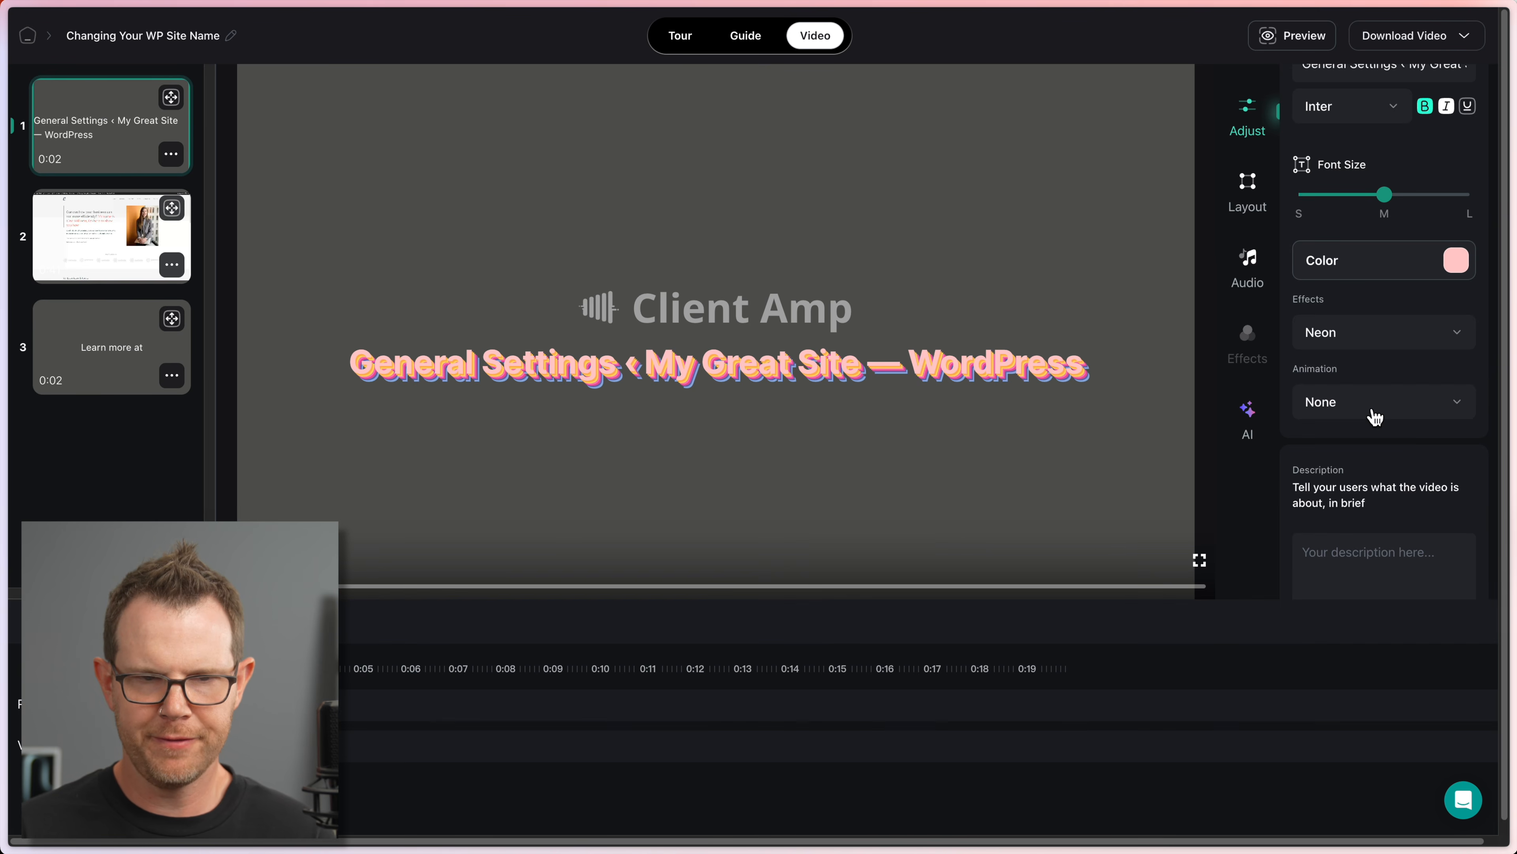
Step: Try the Stripes, Rise, Sliced and Clone title effects, then set the effect to None
{"action": "left_click", "coordinate": [1414, 345]}
{"action": "left_click", "coordinate": [1369, 438]}
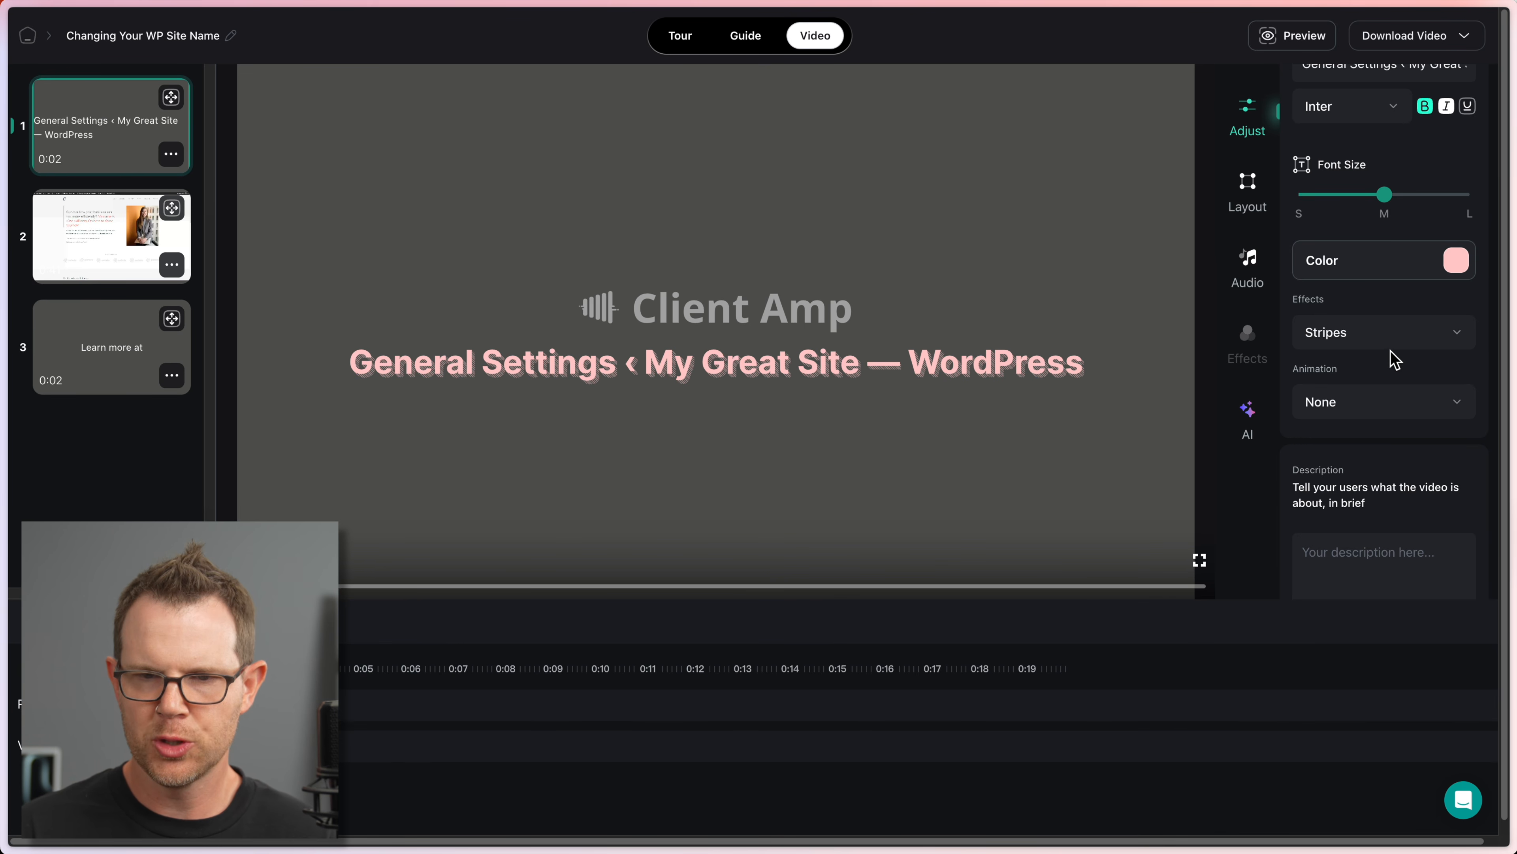
{"action": "left_click", "coordinate": [1372, 334]}
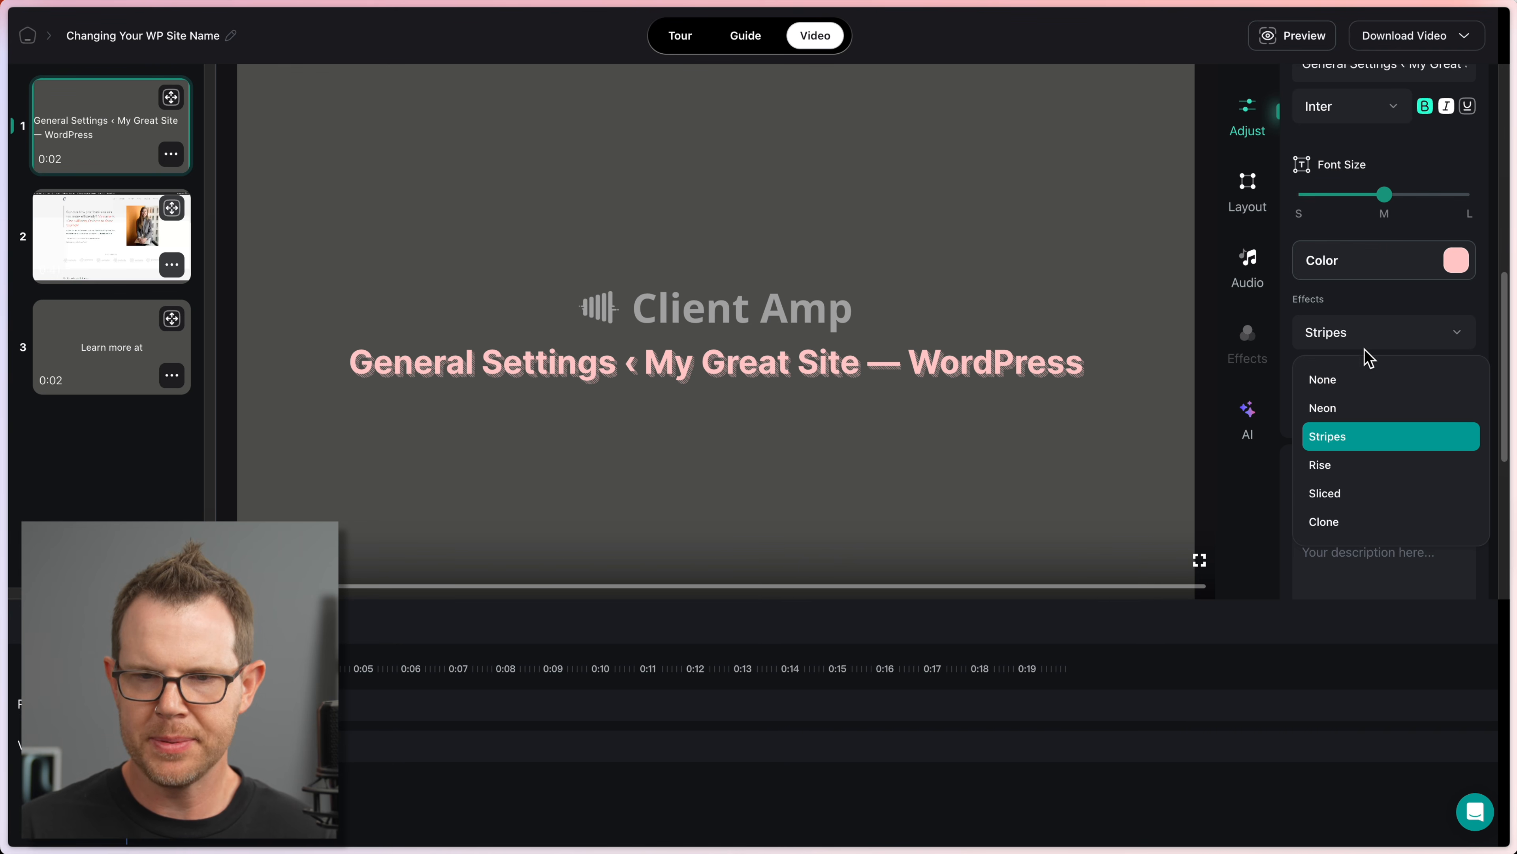
{"action": "left_click", "coordinate": [1349, 472]}
{"action": "left_click", "coordinate": [1389, 342]}
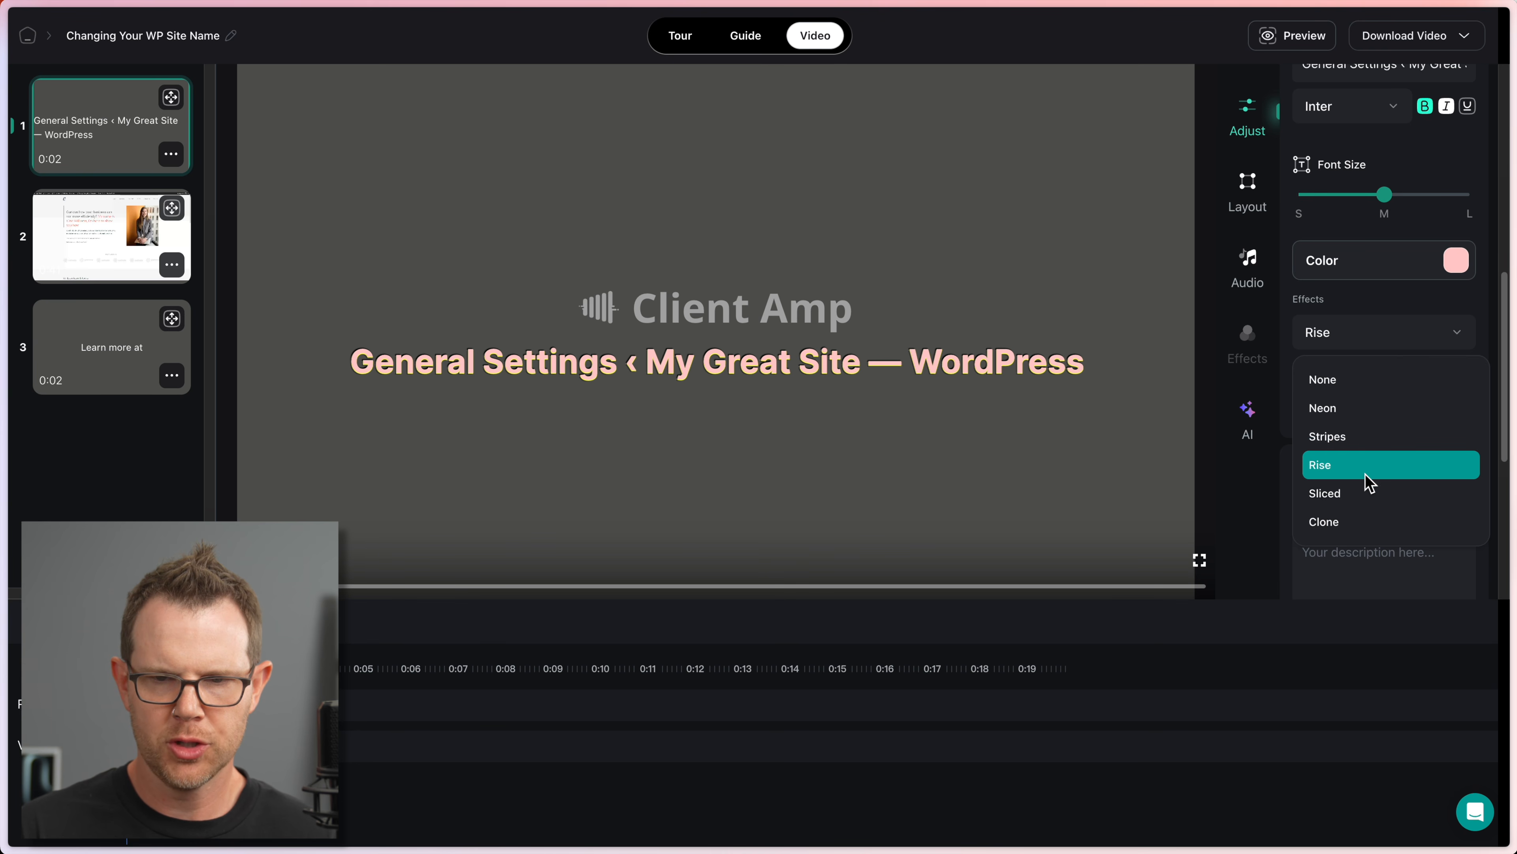
{"action": "left_click", "coordinate": [1372, 491]}
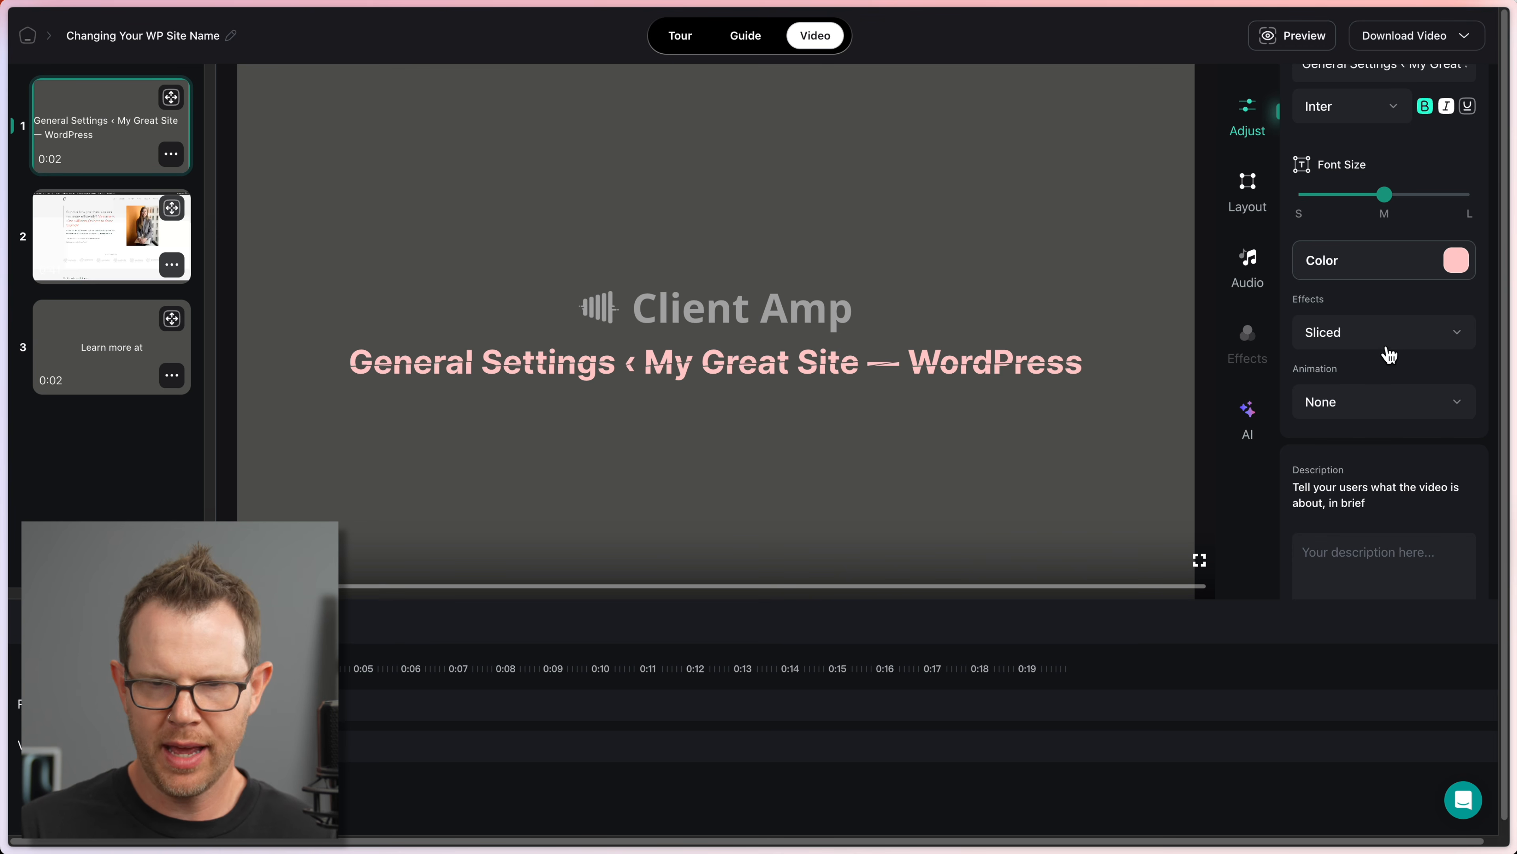
{"action": "left_click", "coordinate": [1379, 334]}
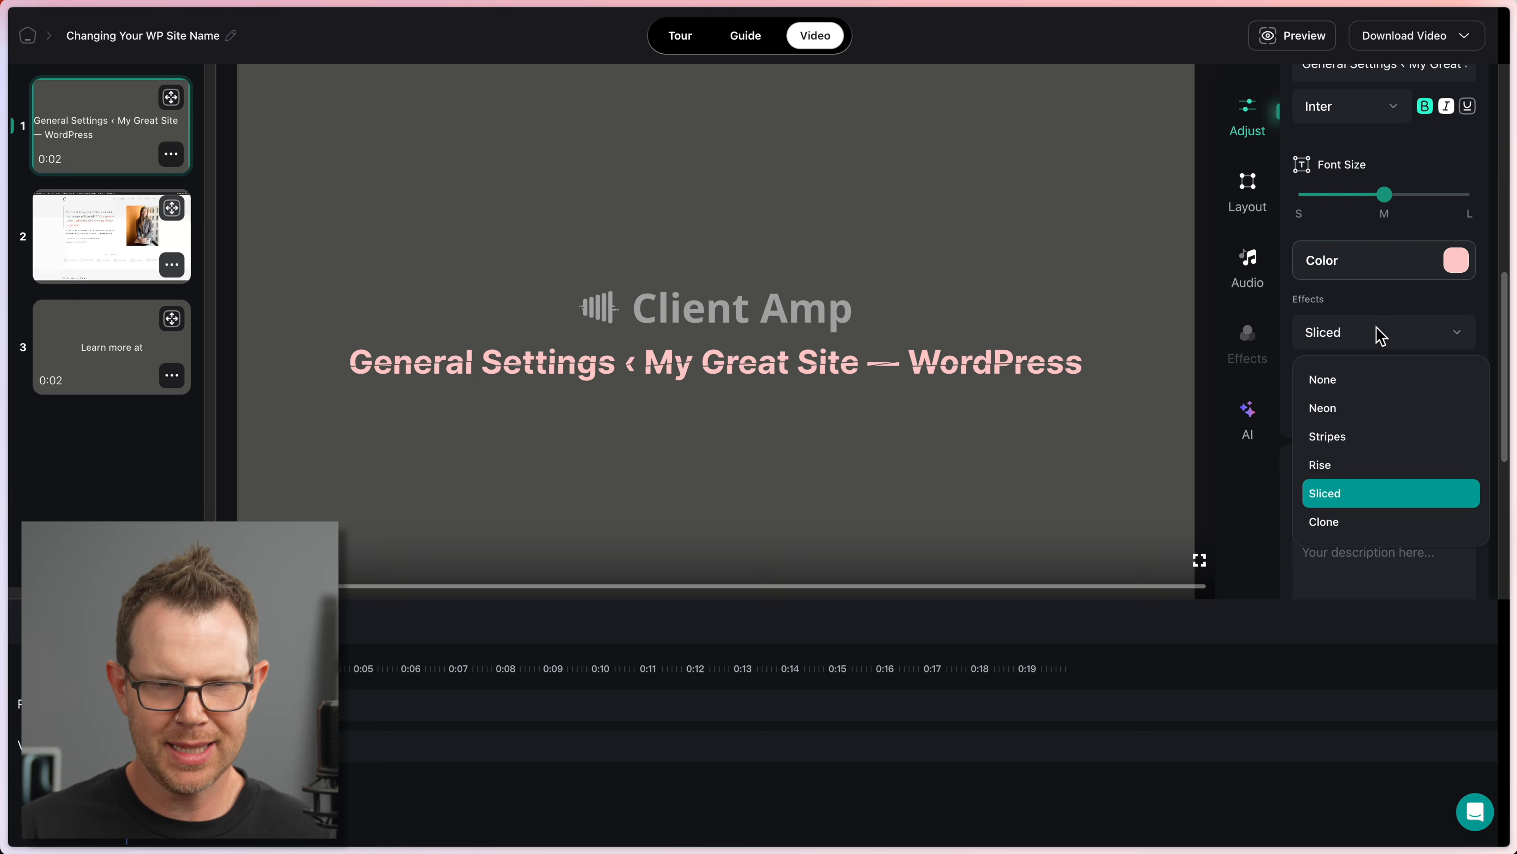
{"action": "left_click", "coordinate": [1338, 520]}
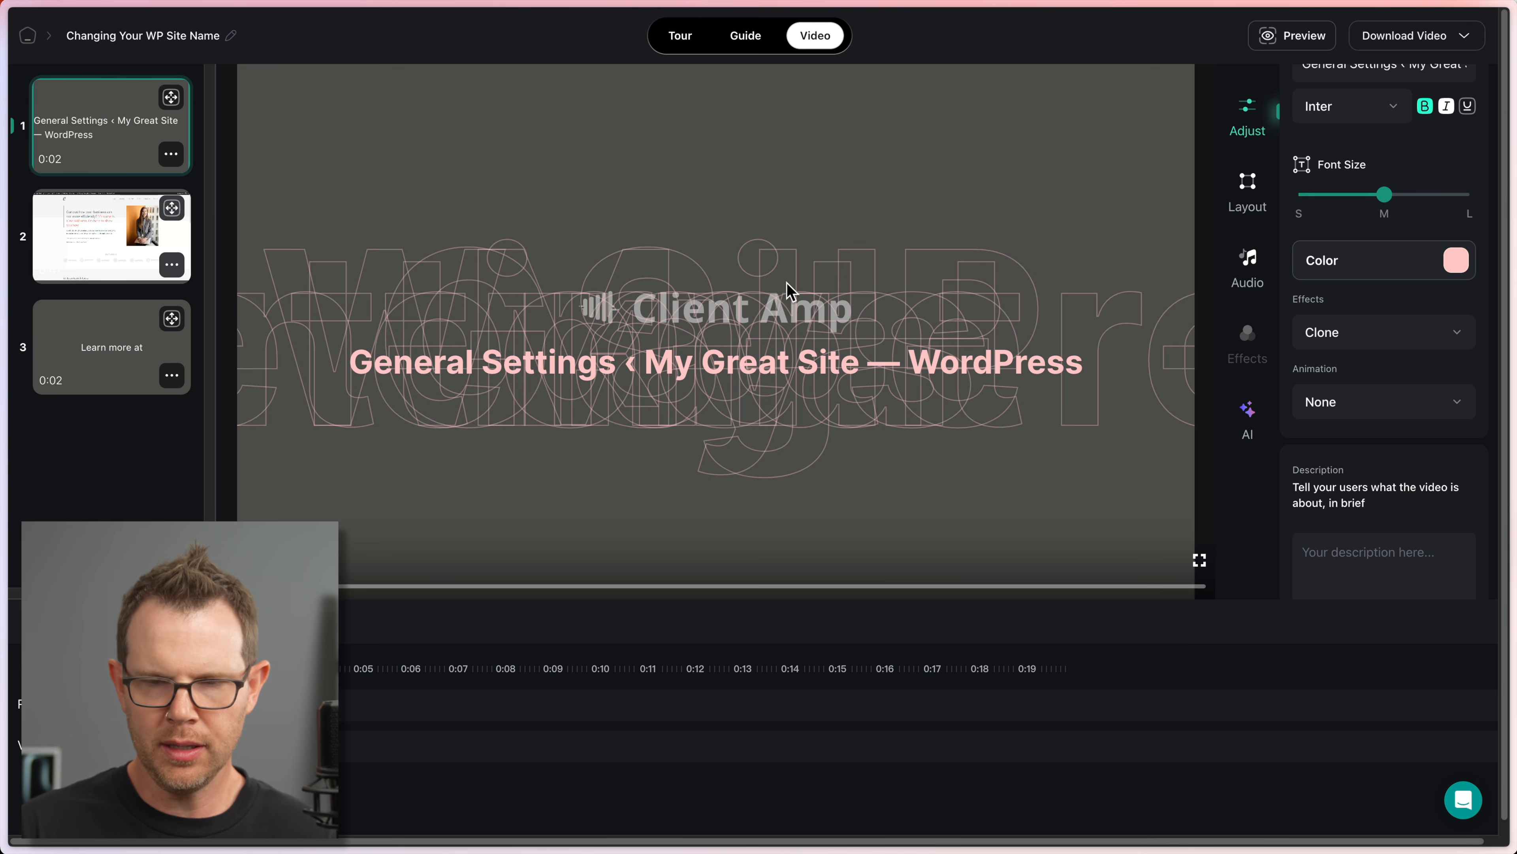
{"action": "left_click", "coordinate": [1380, 336]}
{"action": "left_click", "coordinate": [1365, 390]}
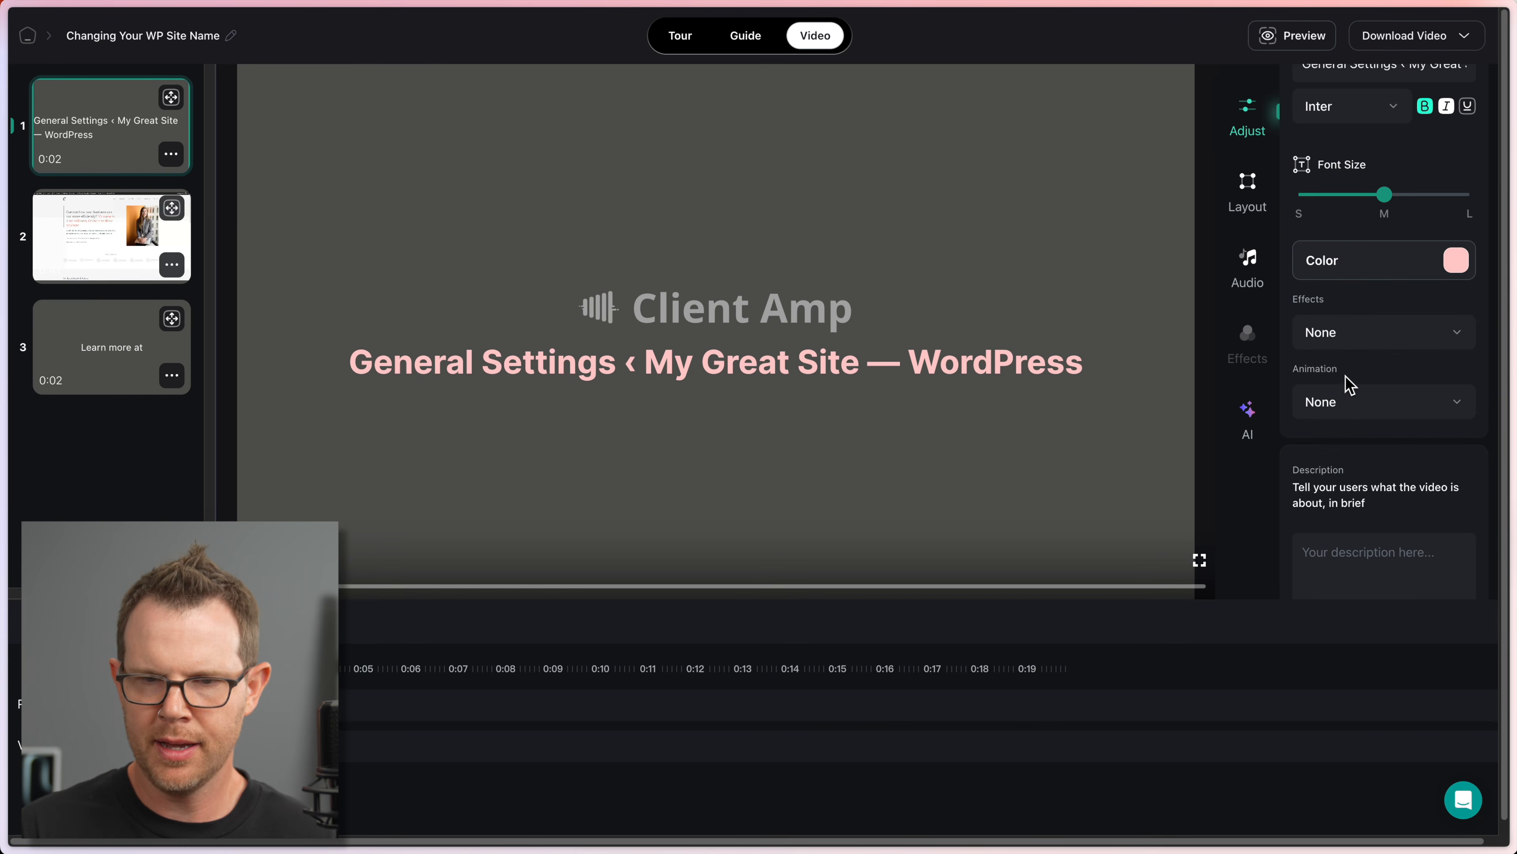
Step: Try Wave, Reveal and Zoom Out on the title before settling on the Step up animation
{"action": "left_click", "coordinate": [1348, 414]}
{"action": "left_click", "coordinate": [1345, 479]}
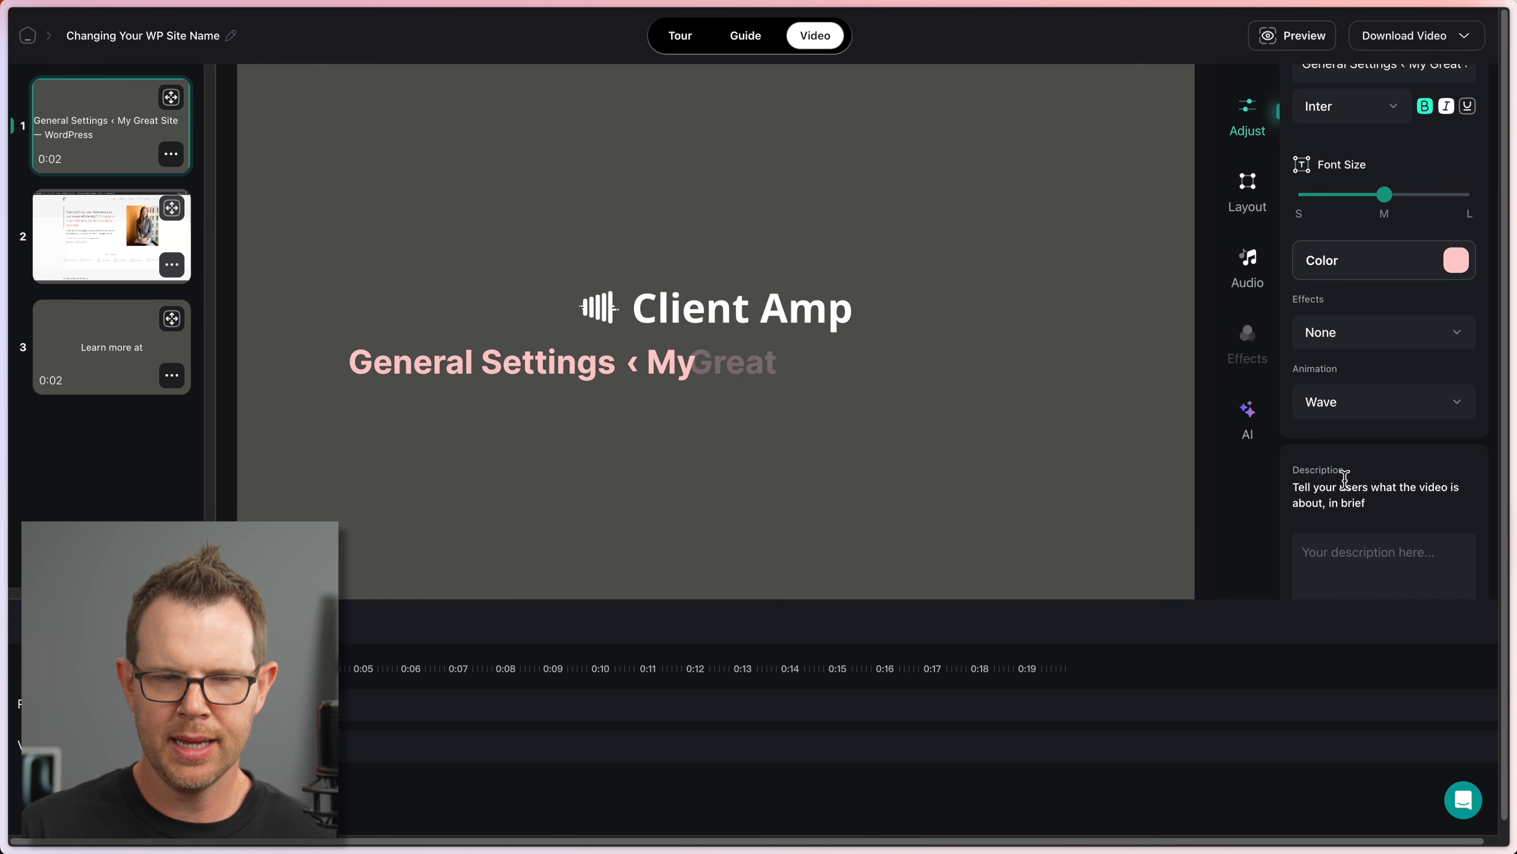
{"action": "left_click", "coordinate": [1357, 407]}
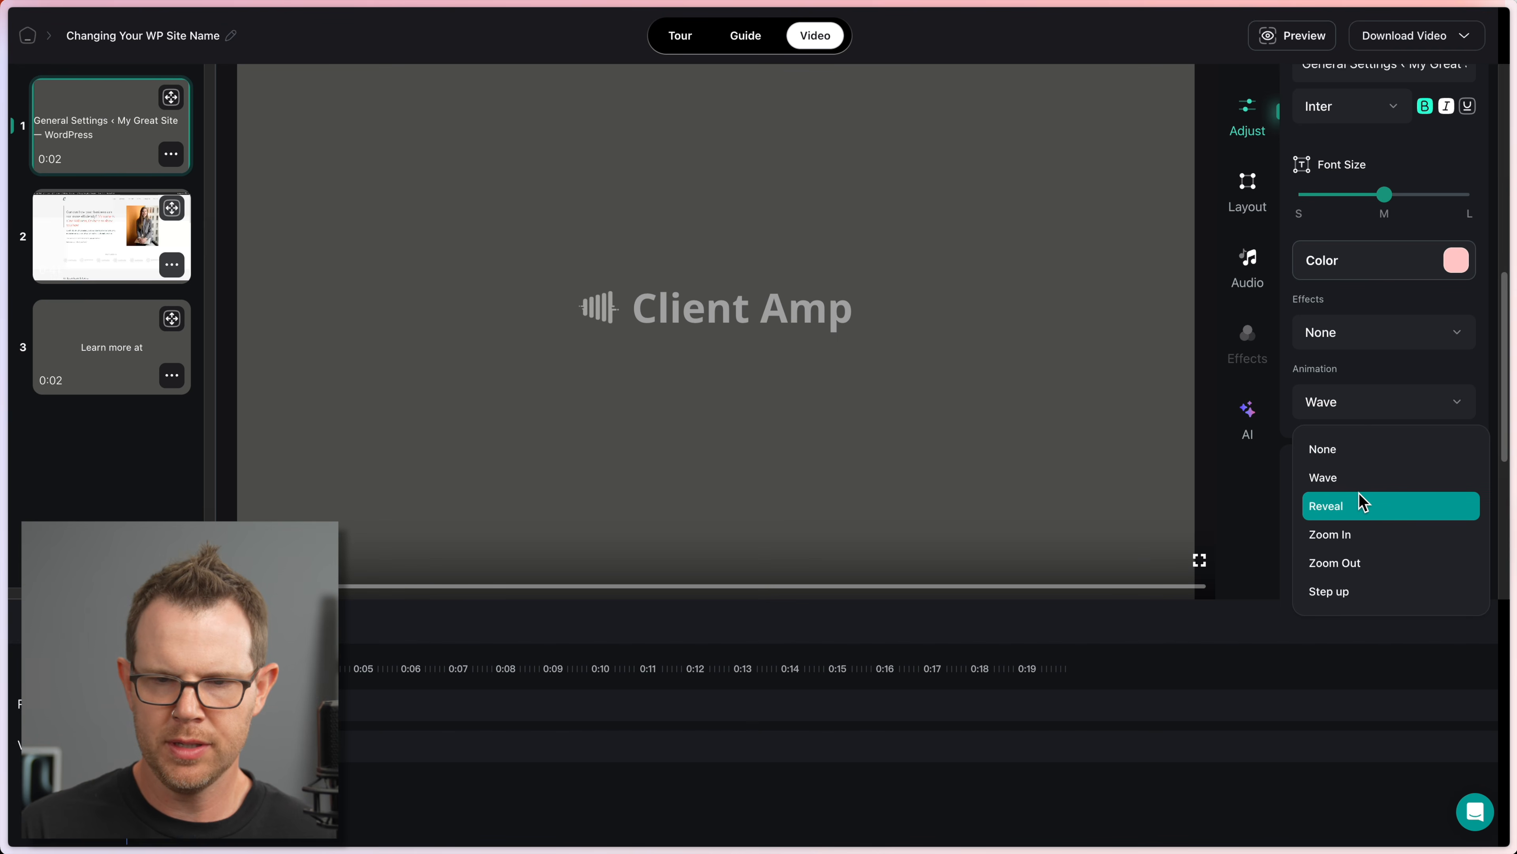
{"action": "left_click", "coordinate": [1362, 505]}
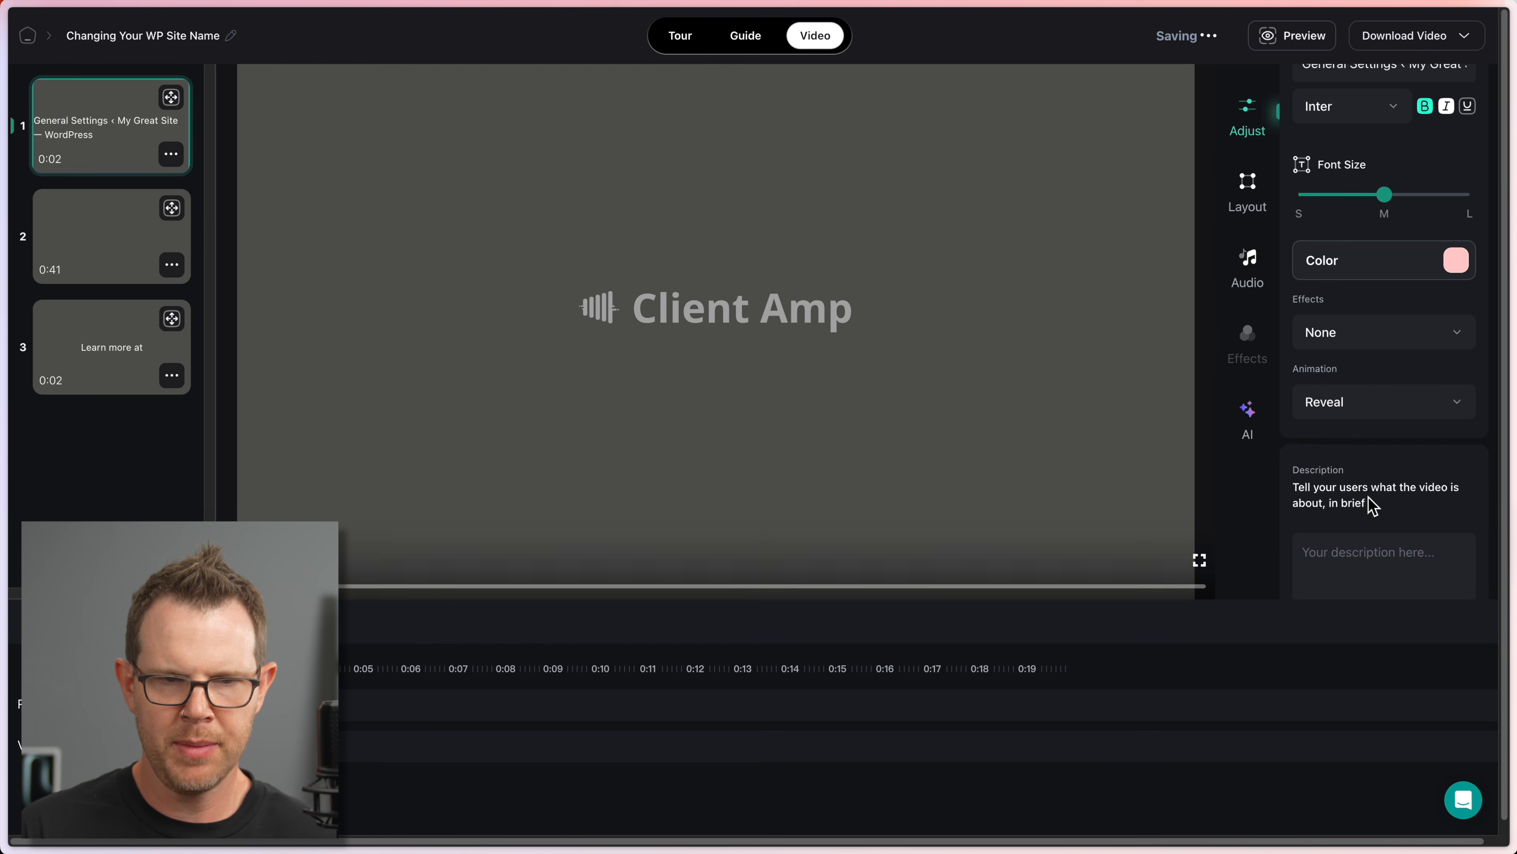
{"action": "left_click", "coordinate": [1346, 415]}
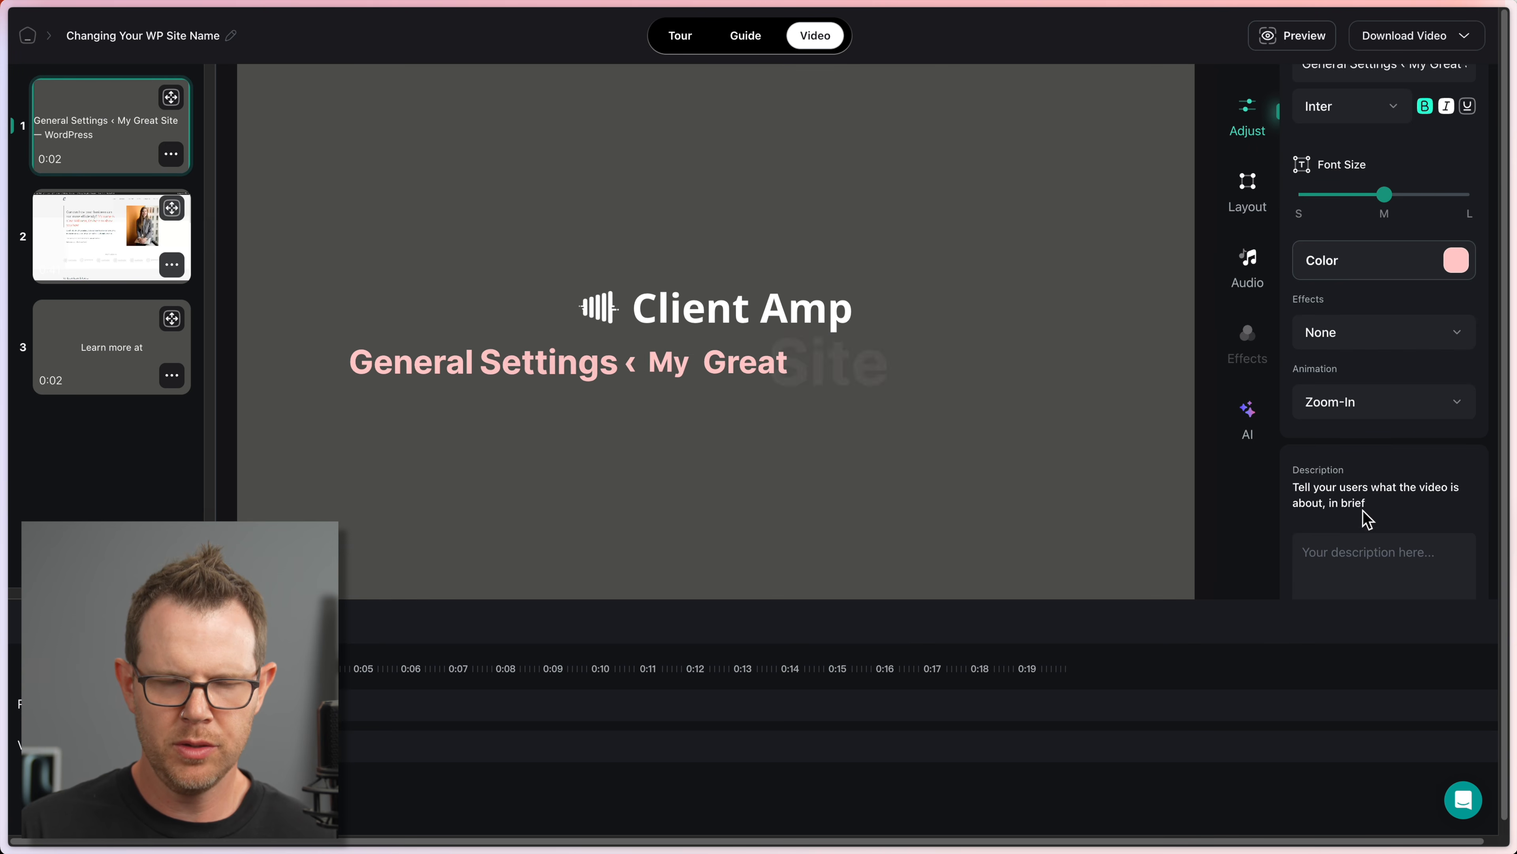
{"action": "left_click", "coordinate": [1371, 407]}
{"action": "left_click", "coordinate": [1377, 565]}
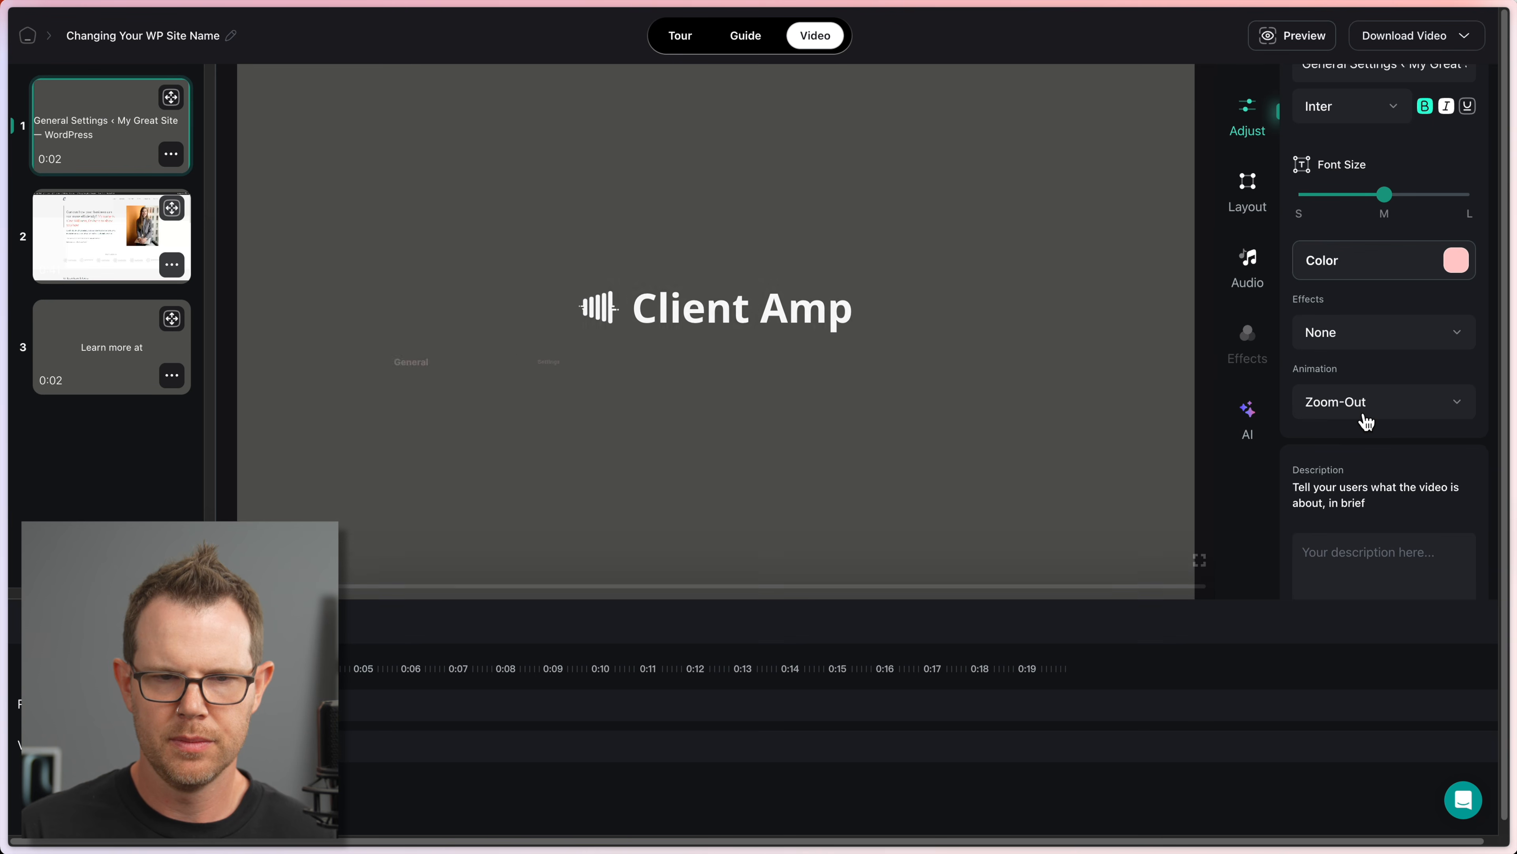
{"action": "left_click", "coordinate": [1366, 412]}
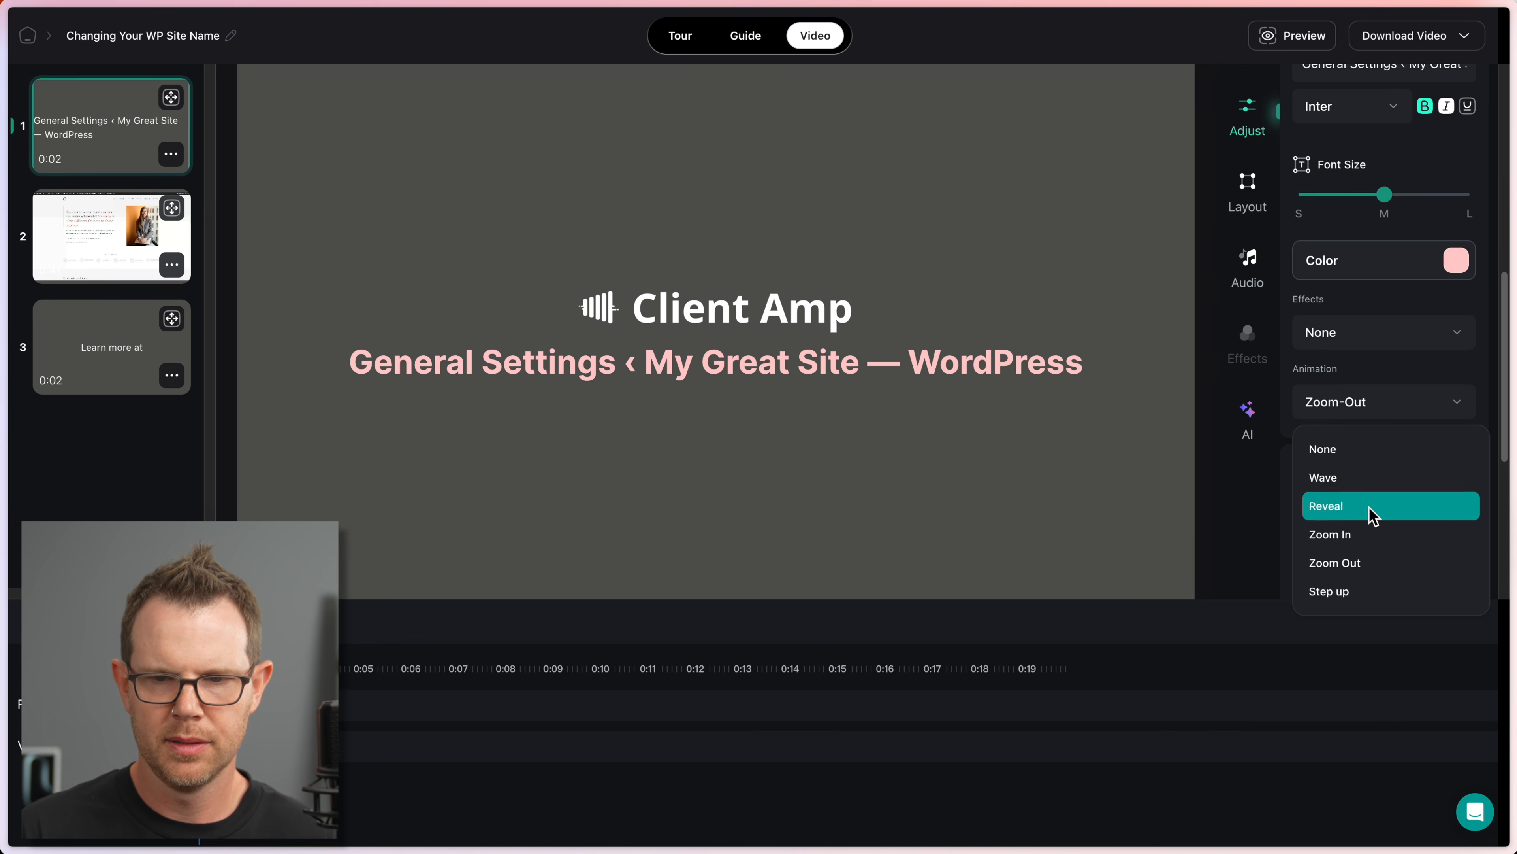
{"action": "left_click", "coordinate": [1365, 591]}
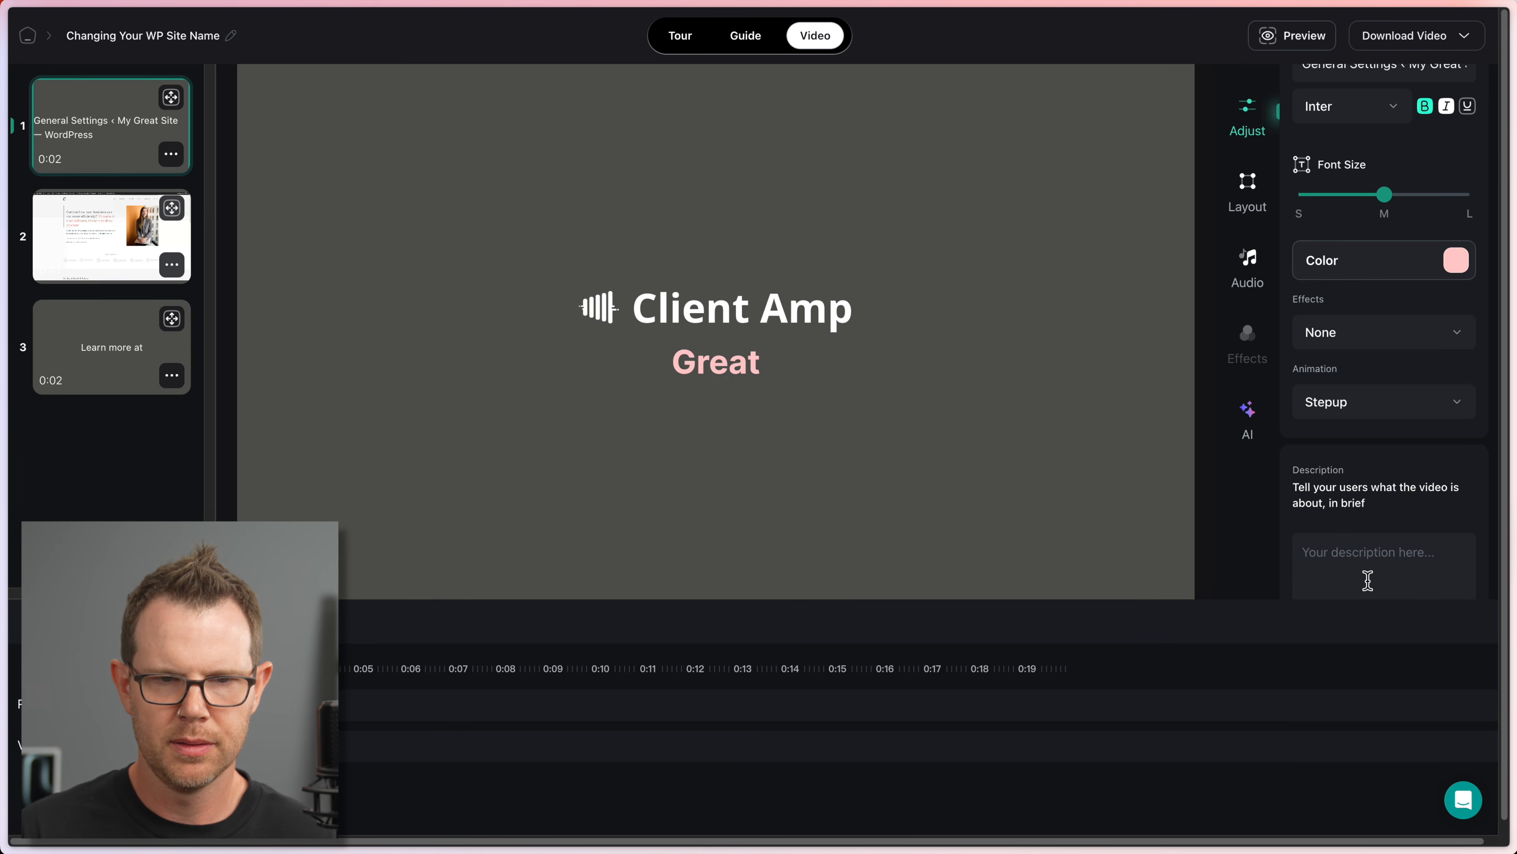
{"action": "left_click", "coordinate": [1362, 418]}
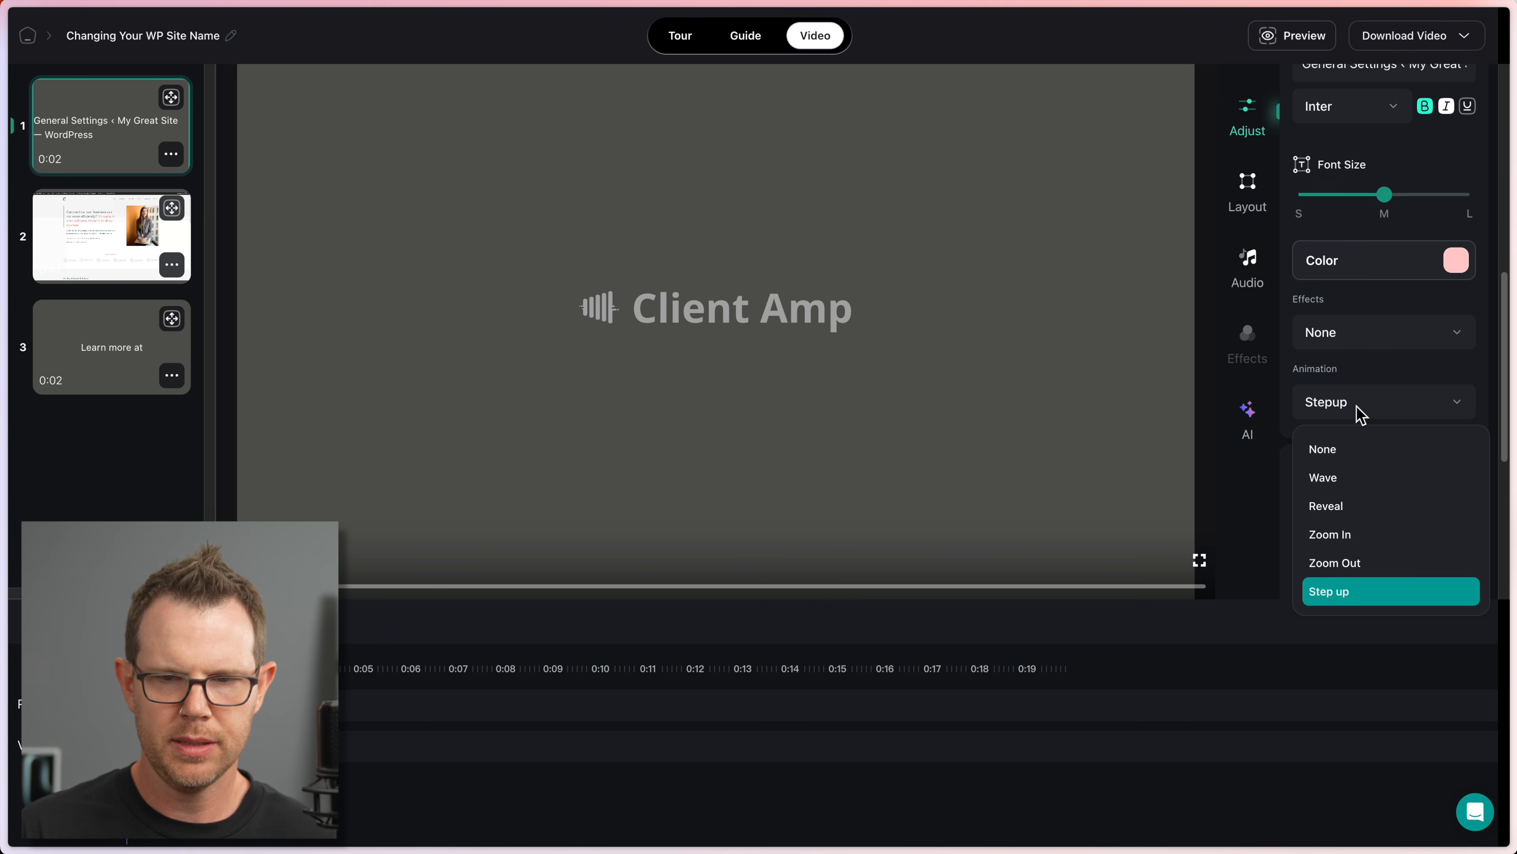
Step: Switch the title animation to Wave and make the description text light grey
{"action": "left_click", "coordinate": [1354, 479]}
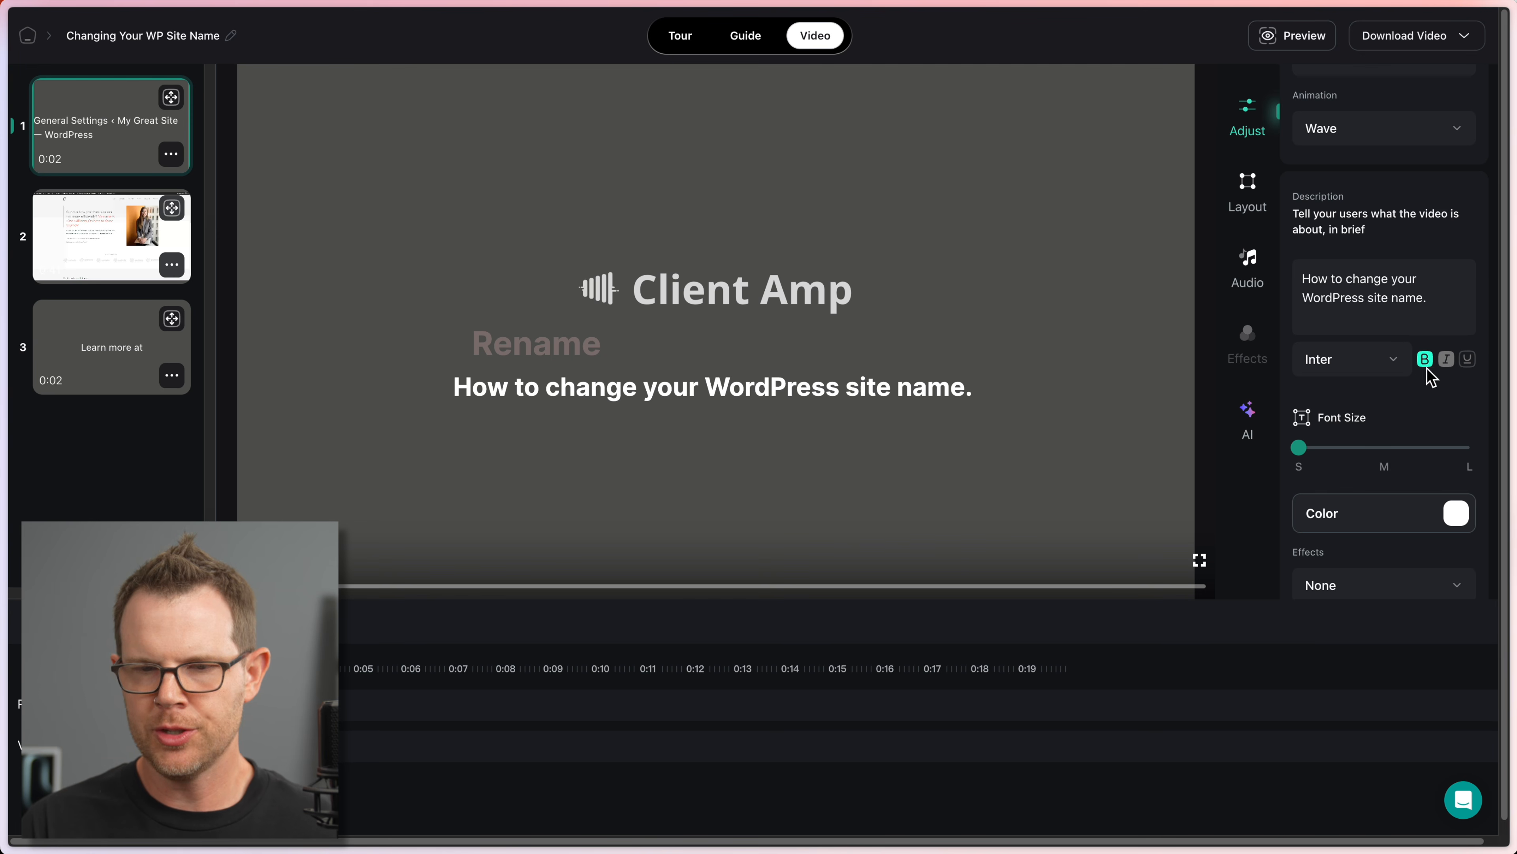
{"action": "left_click", "coordinate": [1463, 513]}
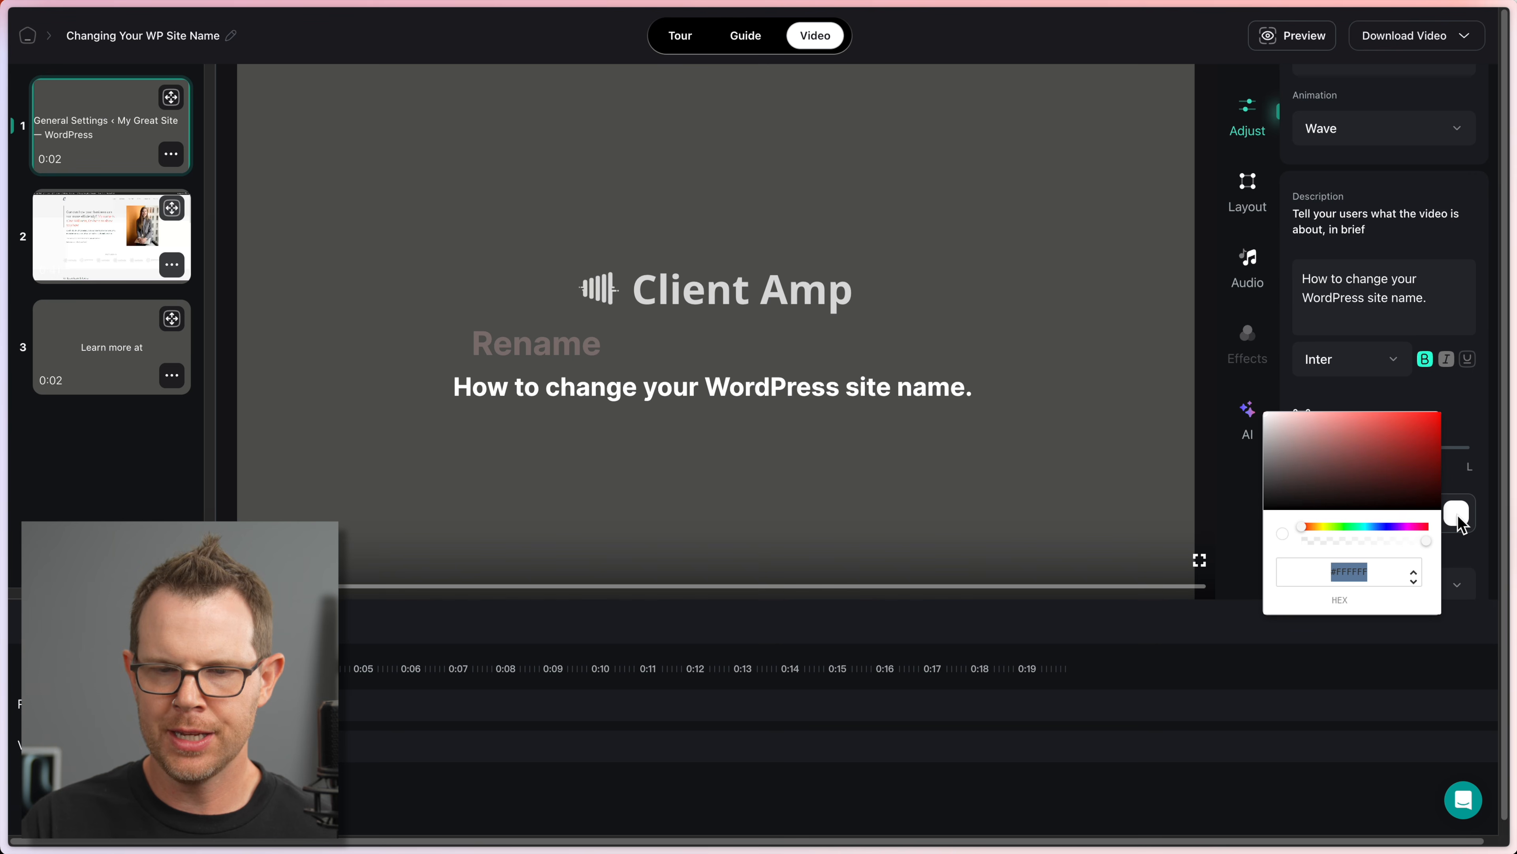
{"action": "left_click", "coordinate": [1270, 435]}
Step: Set the description's animation to Wave after trying Reveal and Zoom In
{"action": "scroll", "coordinate": [1343, 475], "scroll_direction": "down", "scroll_amount": 3}
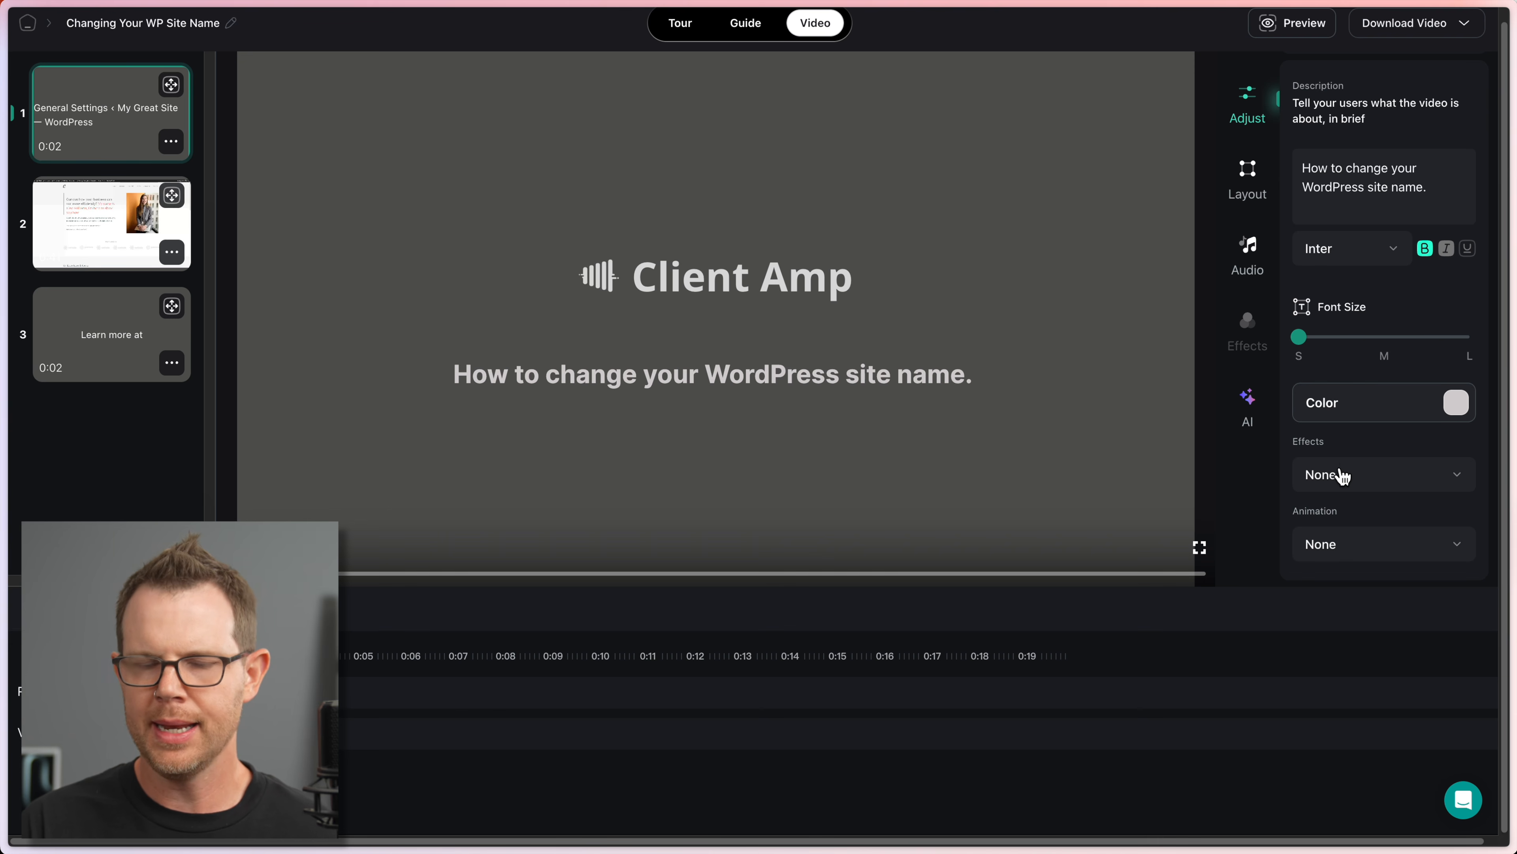
{"action": "left_click", "coordinate": [1390, 553]}
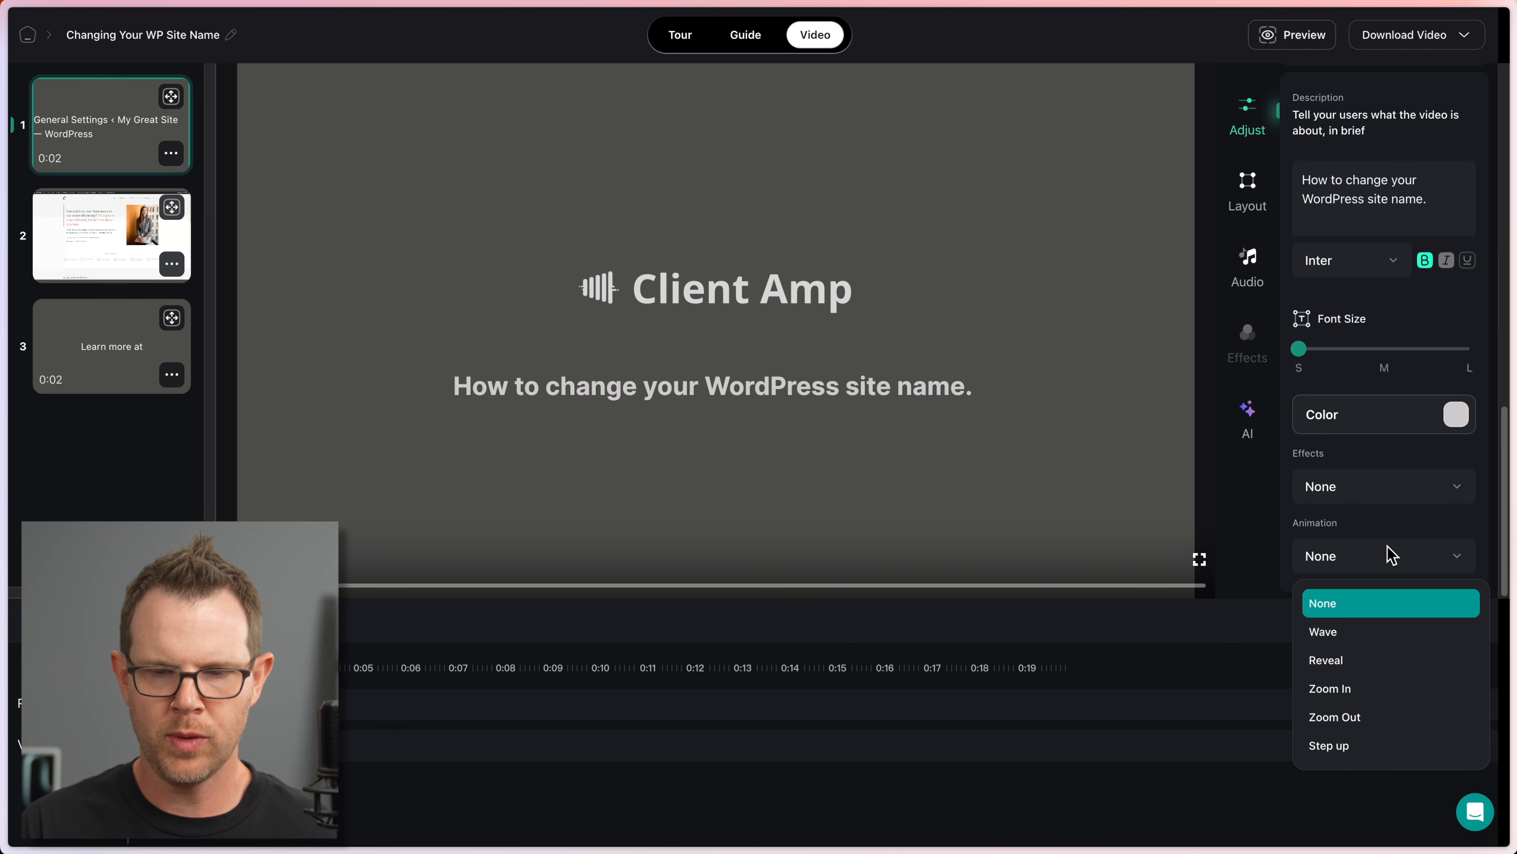
{"action": "left_click", "coordinate": [1327, 668]}
{"action": "left_click", "coordinate": [1392, 698]}
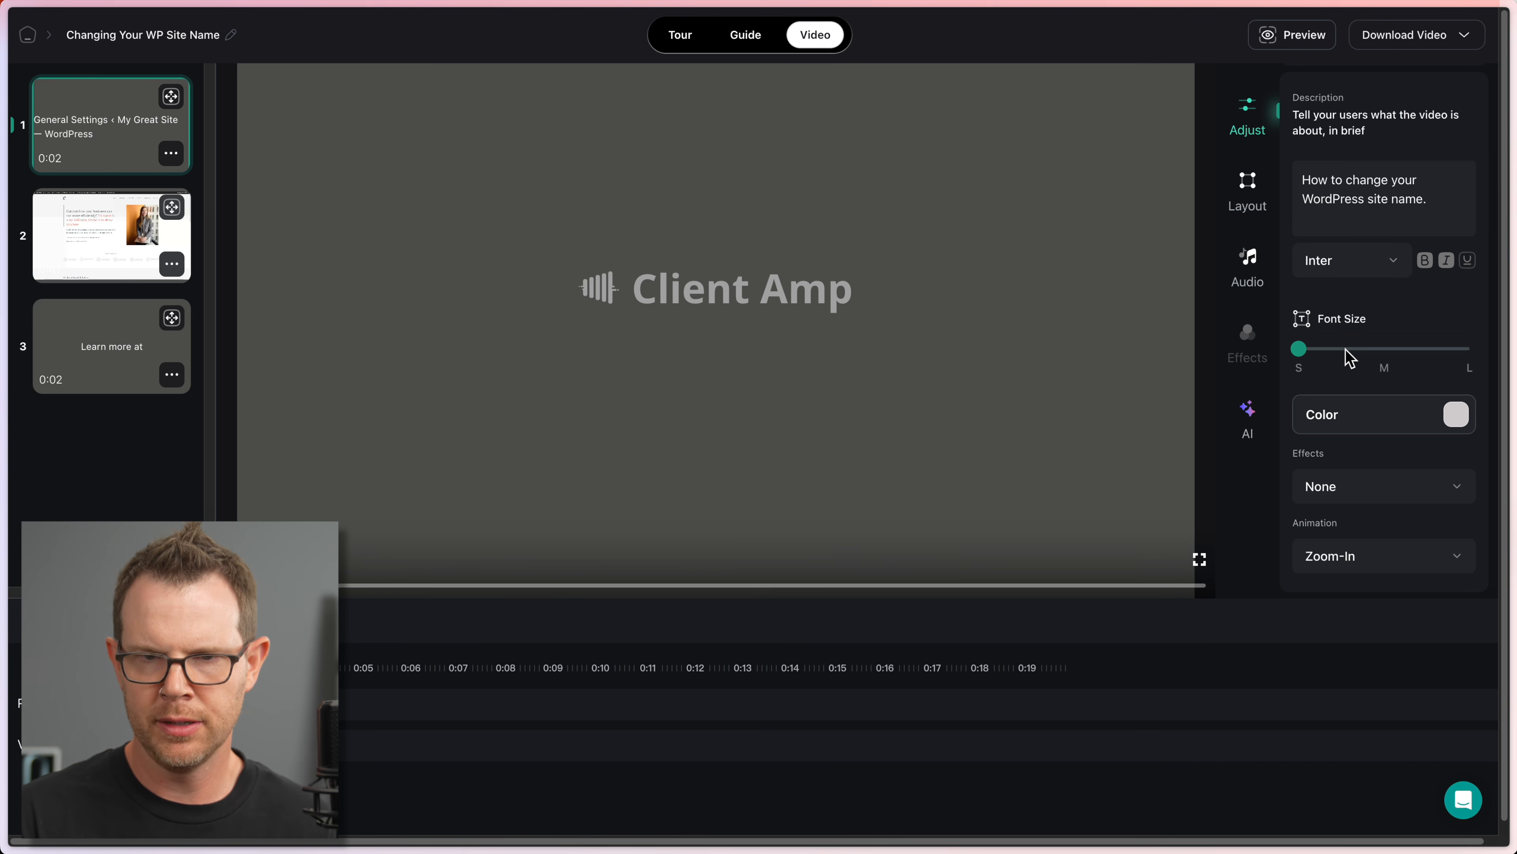
{"action": "left_click", "coordinate": [1364, 571]}
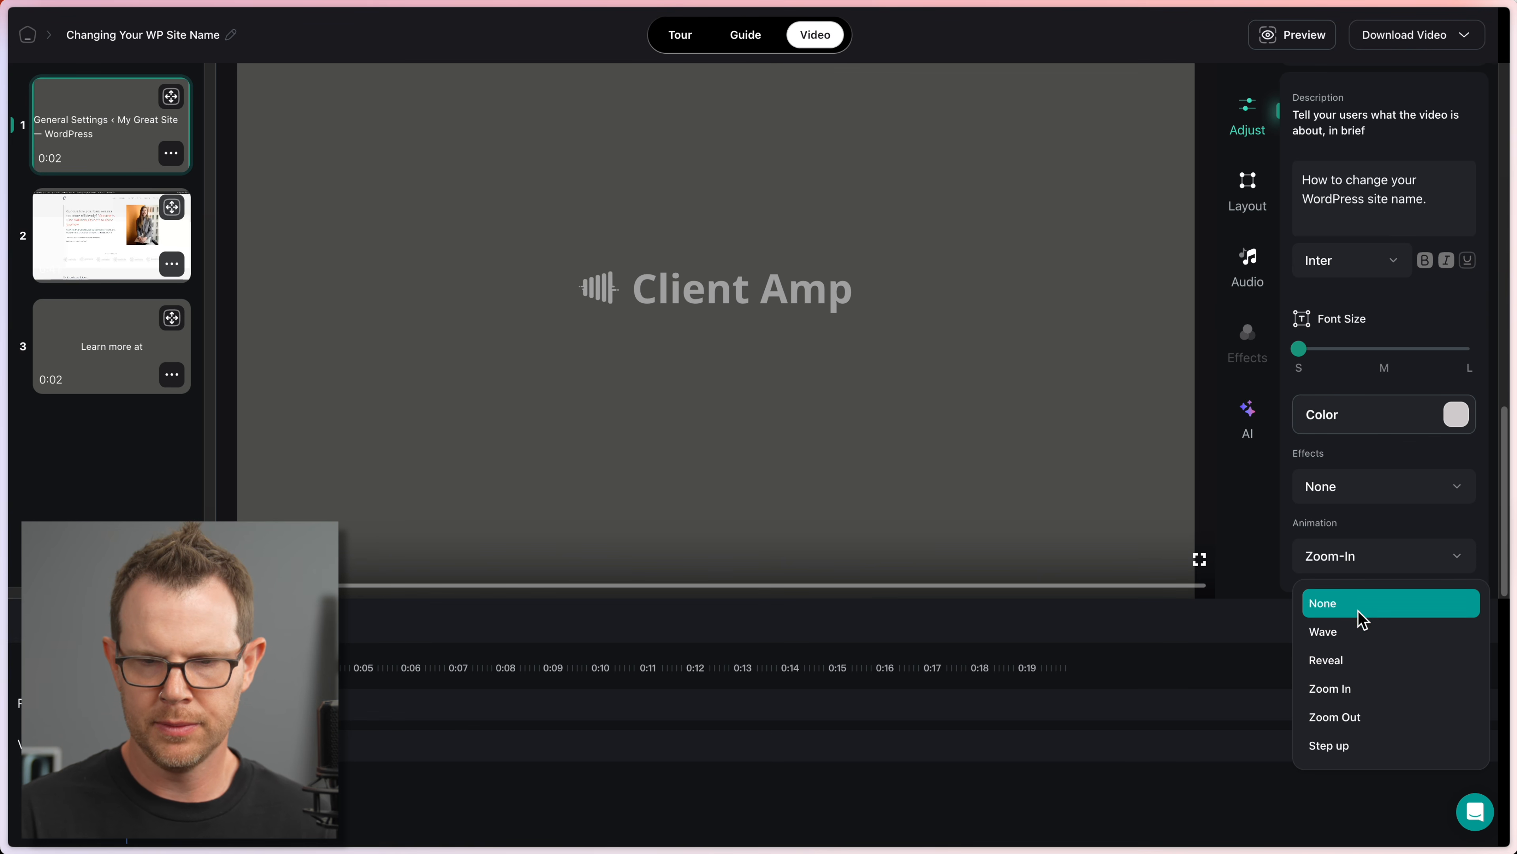
{"action": "left_click", "coordinate": [1356, 633]}
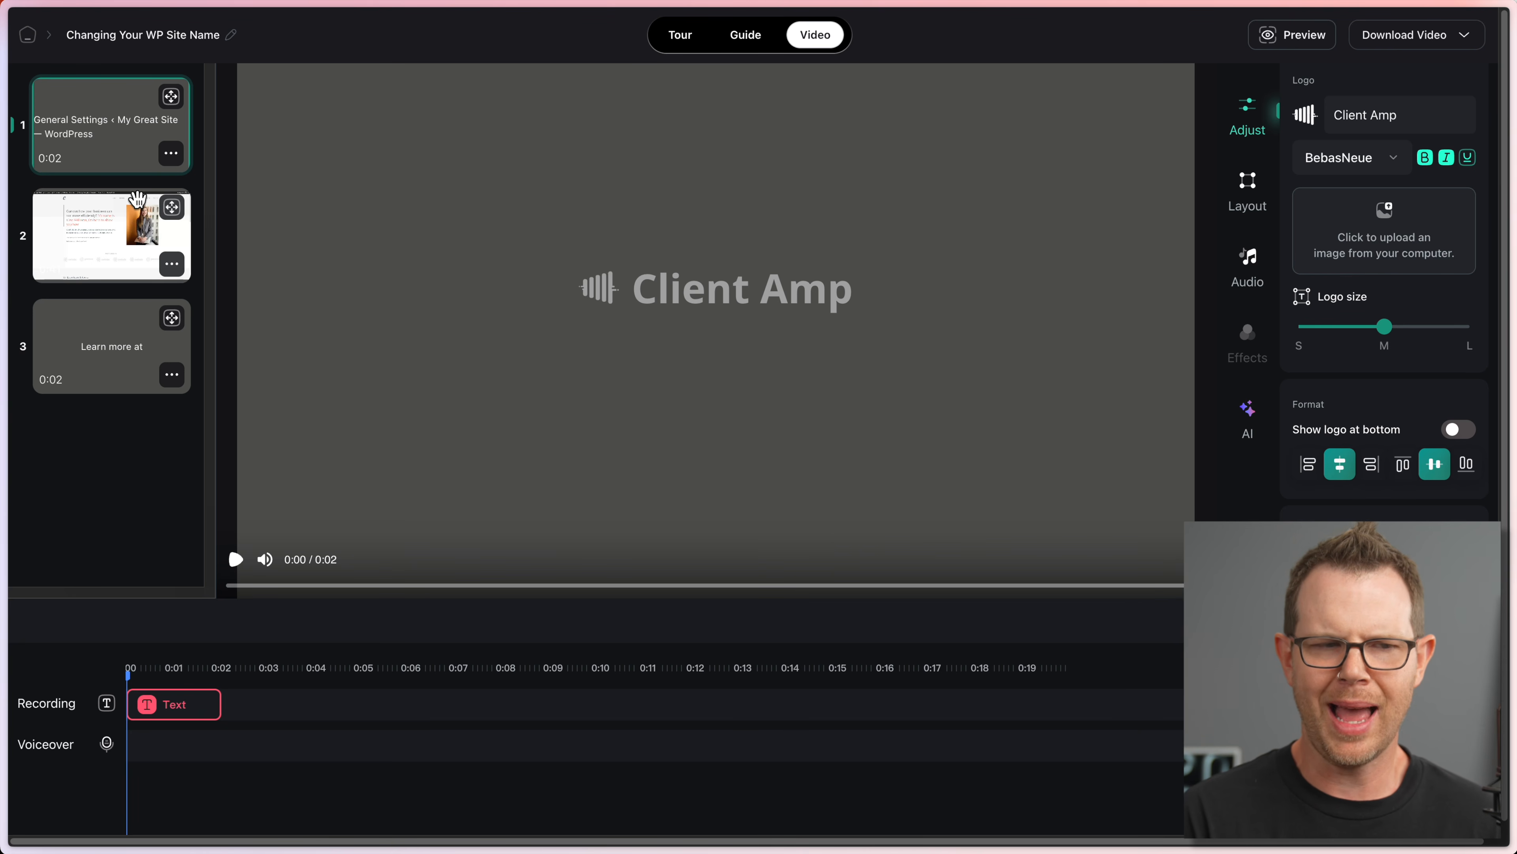
Step: Open the website-recording slide, show its zoom and tilt effects, and select the first zoom
{"action": "left_click", "coordinate": [110, 219]}
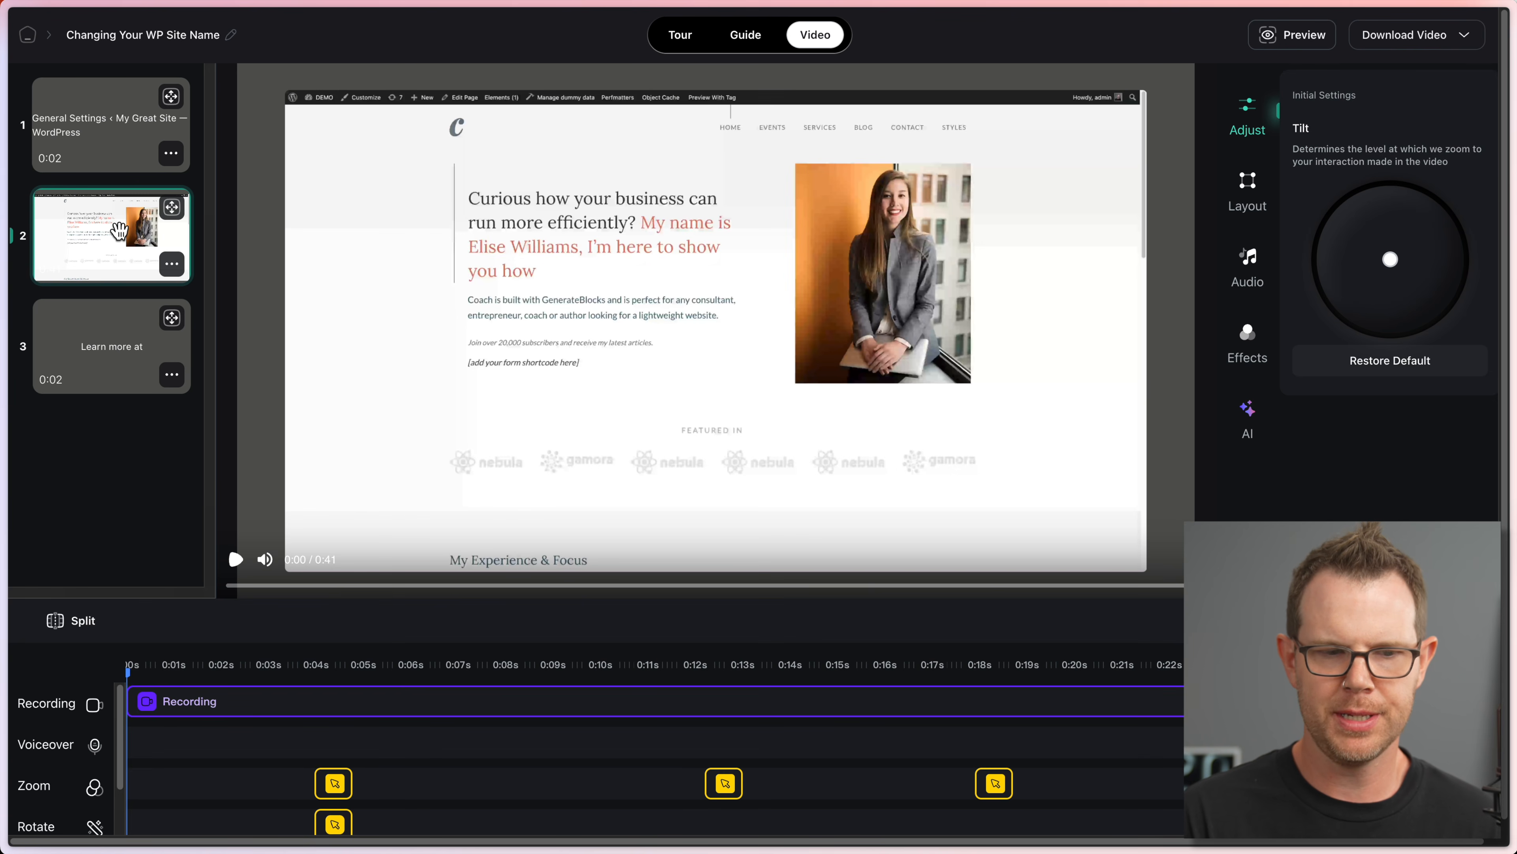
{"action": "scroll", "coordinate": [441, 633], "scroll_direction": "down", "scroll_amount": 1}
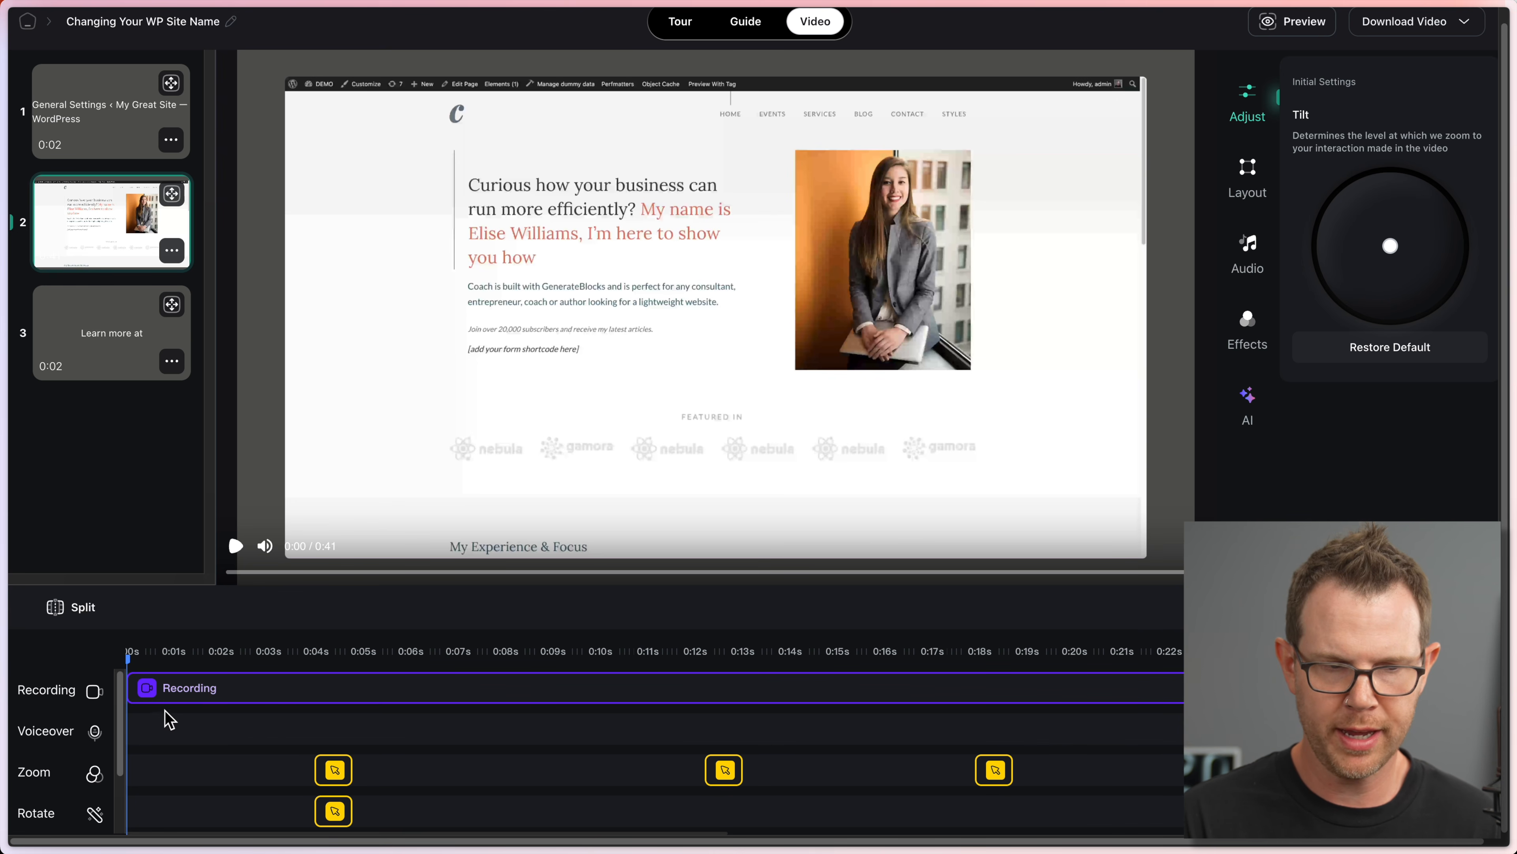
{"action": "left_click", "coordinate": [95, 737]}
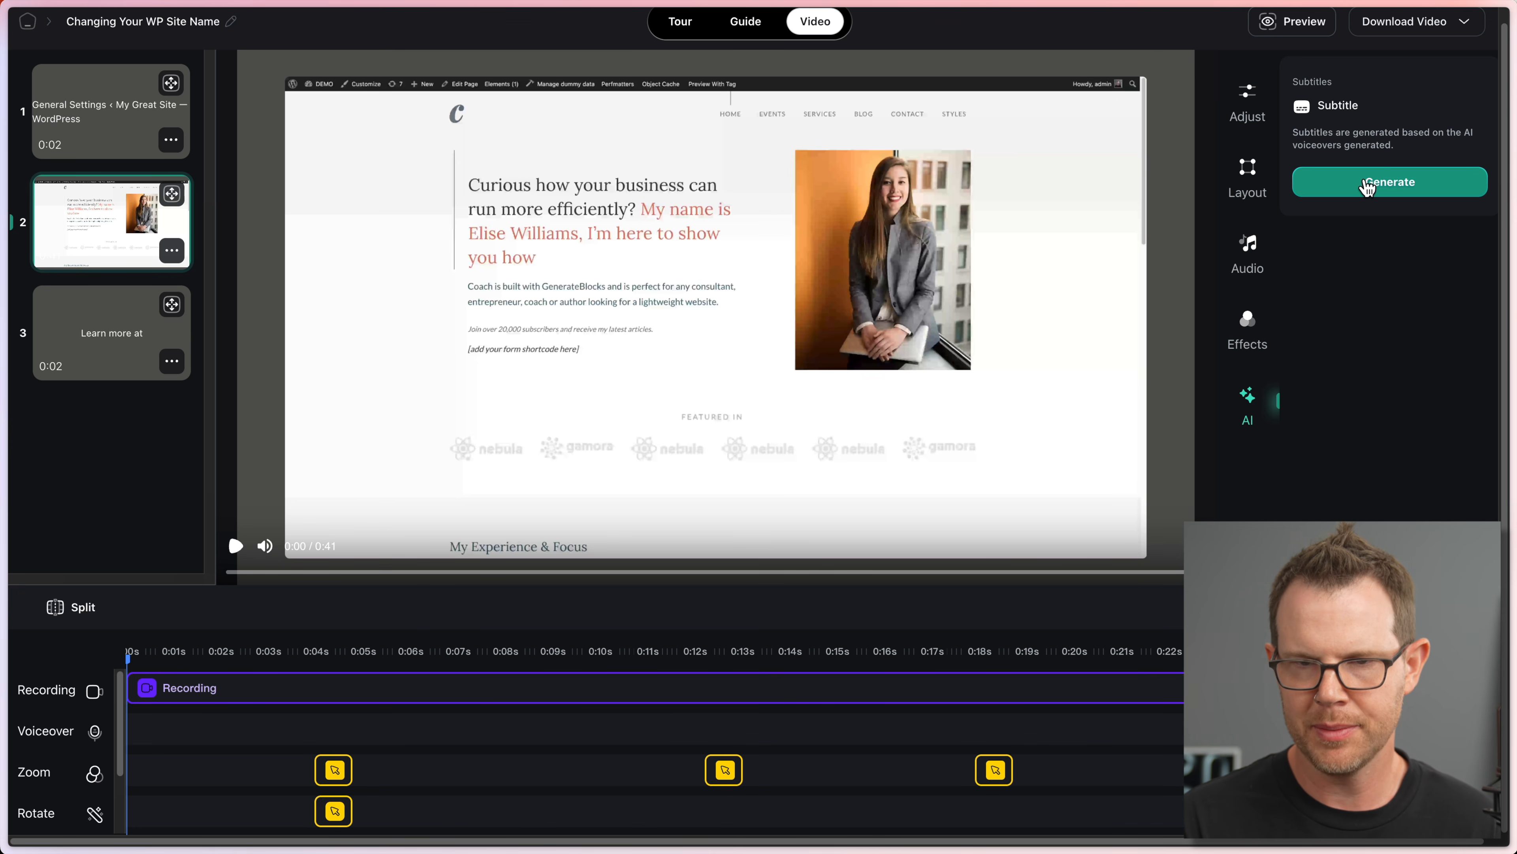
{"action": "left_click", "coordinate": [1247, 326]}
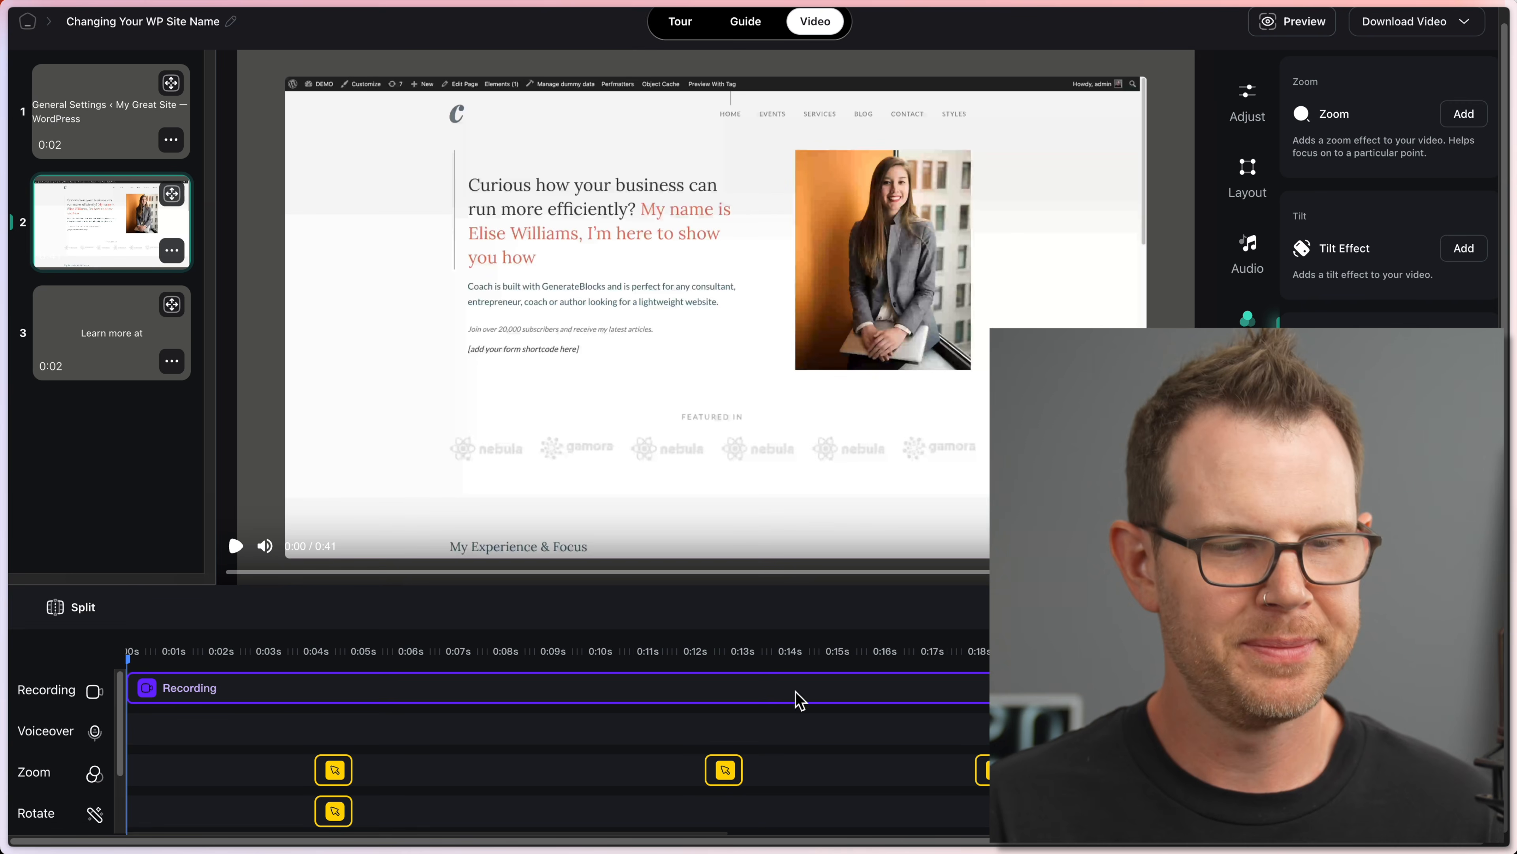
{"action": "left_click", "coordinate": [336, 771]}
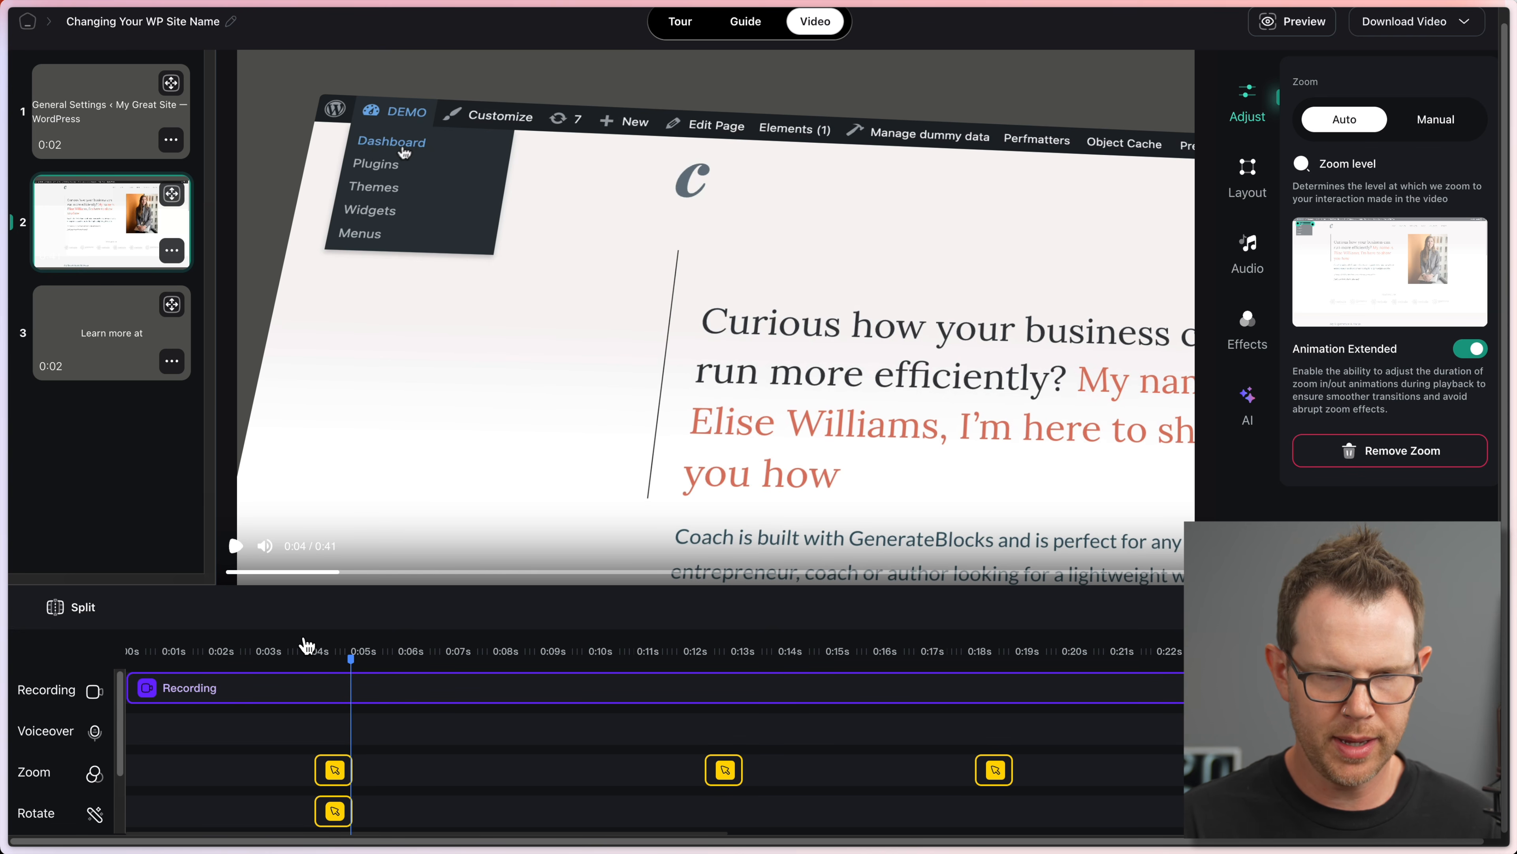
Step: Preview the first zoom from about 0:03, lengthen it slightly, and replay to check it
{"action": "left_click", "coordinate": [305, 649]}
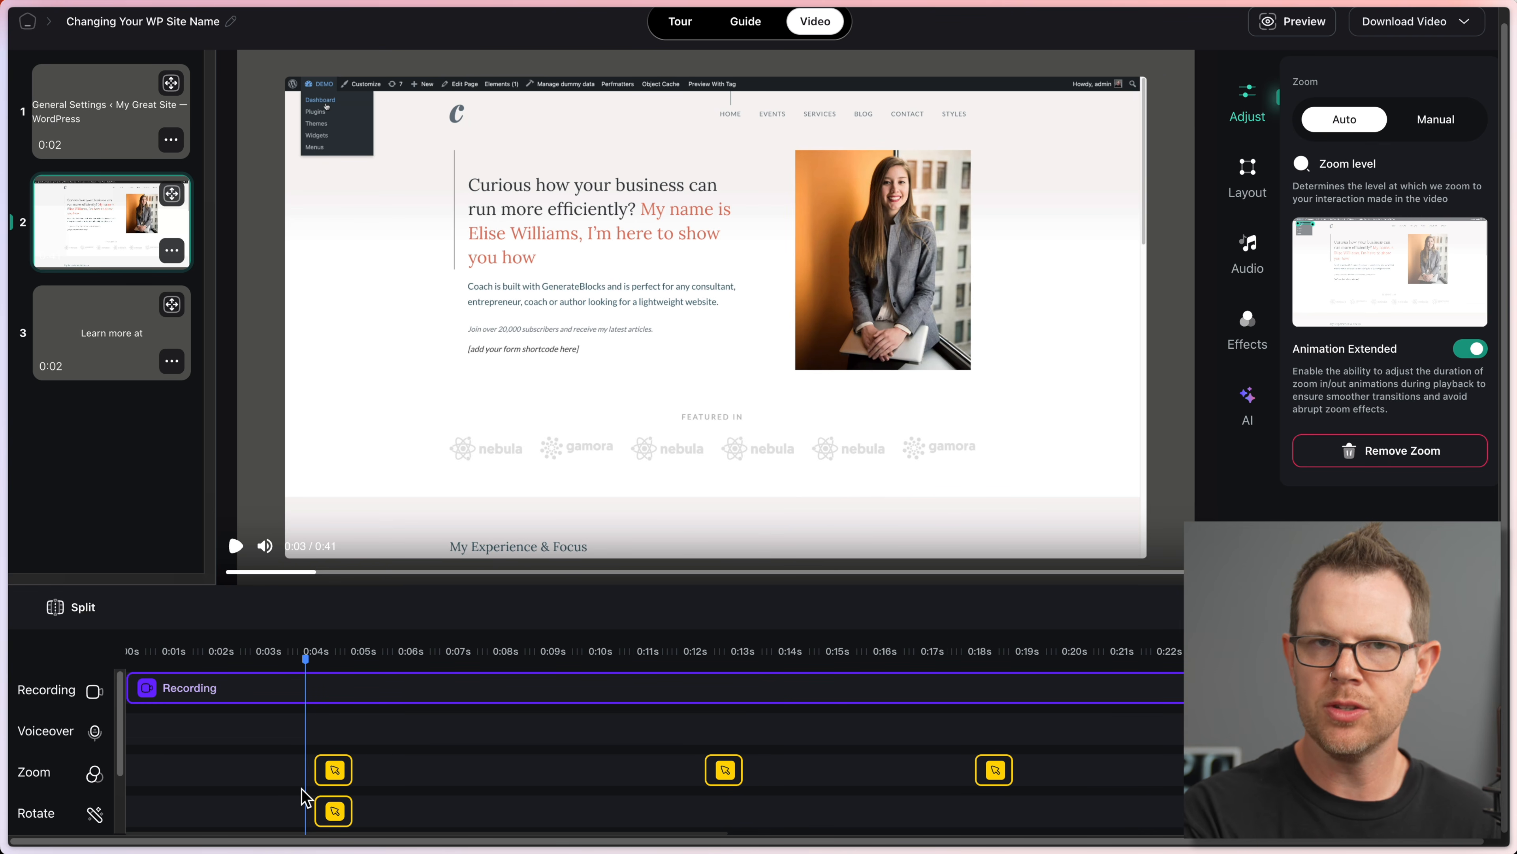
{"action": "left_click", "coordinate": [236, 544]}
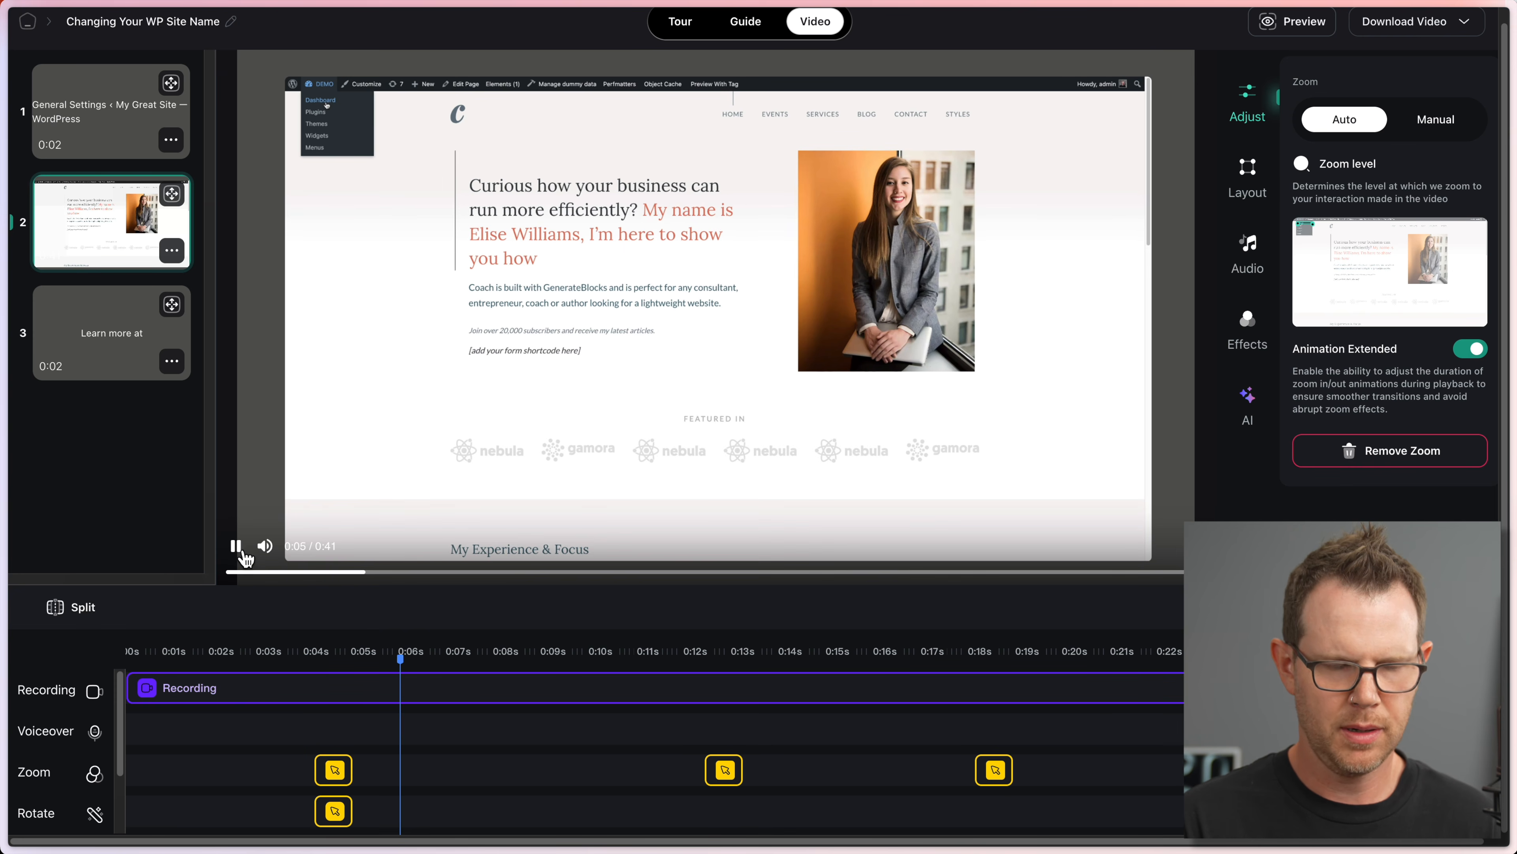
{"action": "left_click", "coordinate": [309, 658]}
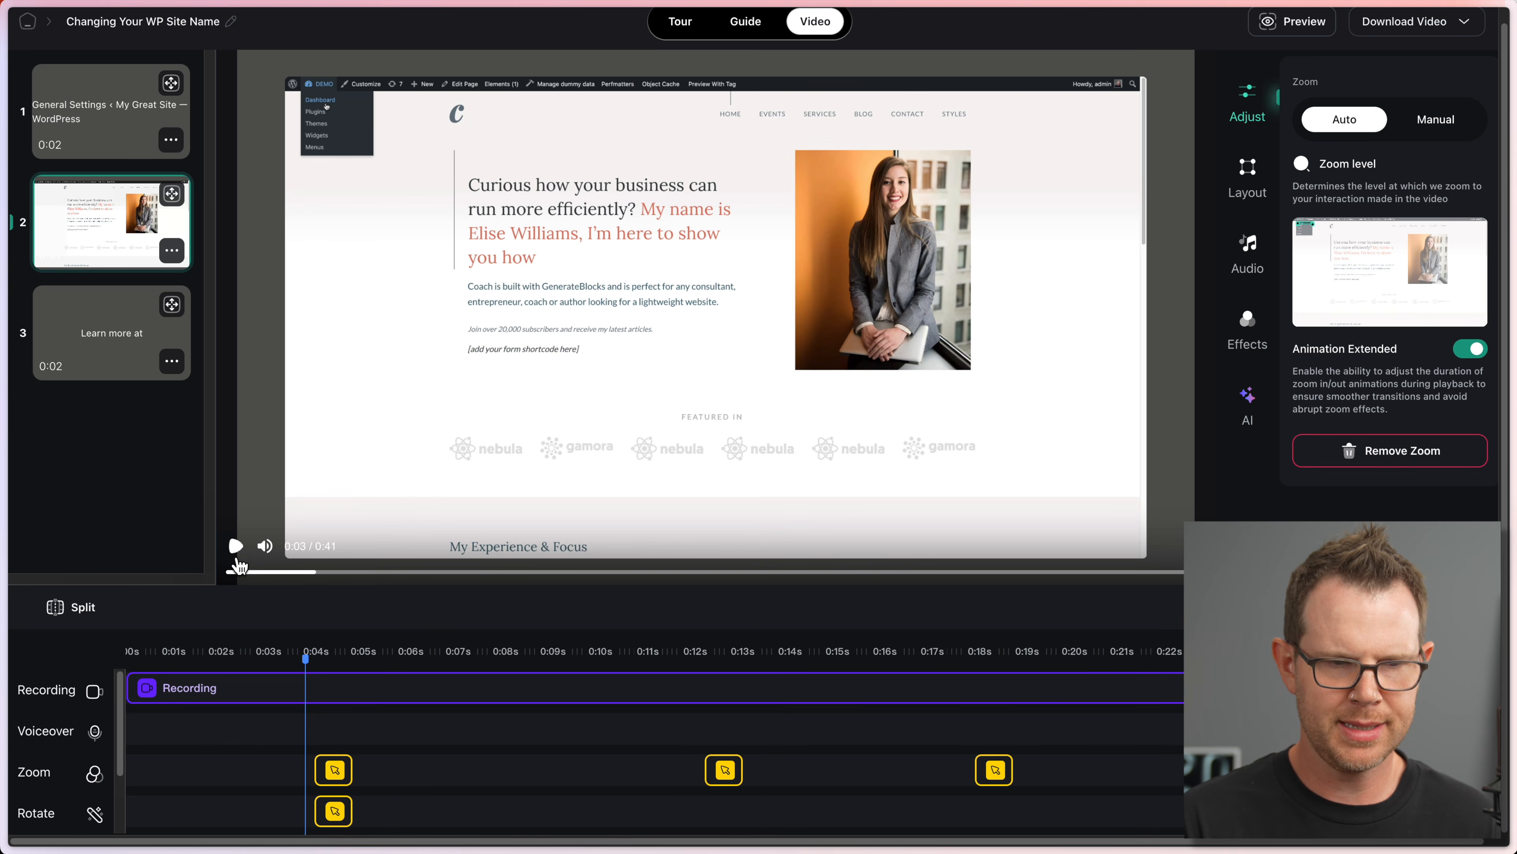
{"action": "left_click", "coordinate": [234, 545]}
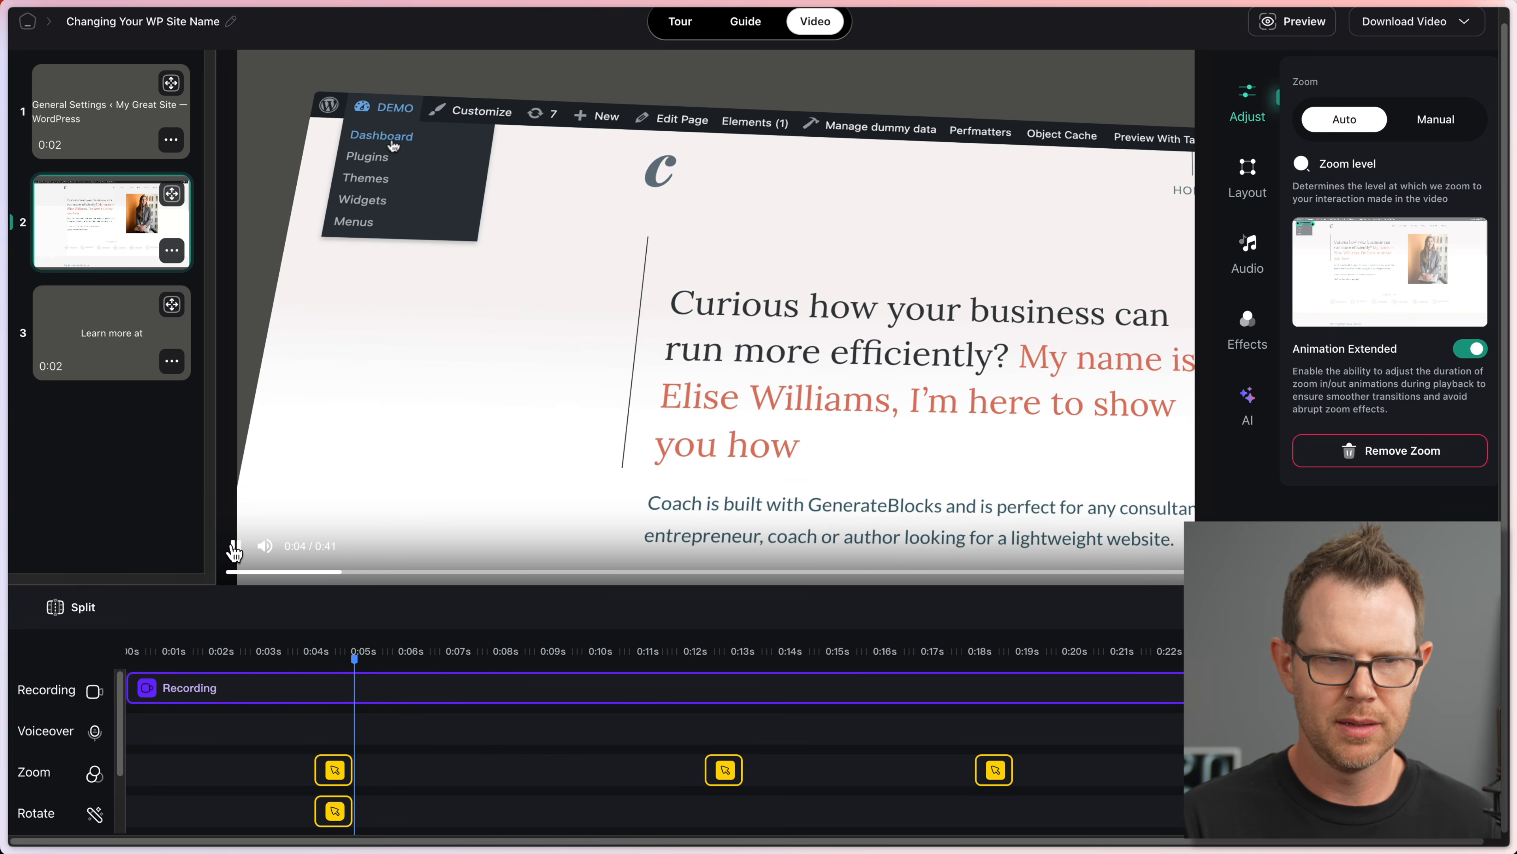
{"action": "left_click", "coordinate": [234, 545]}
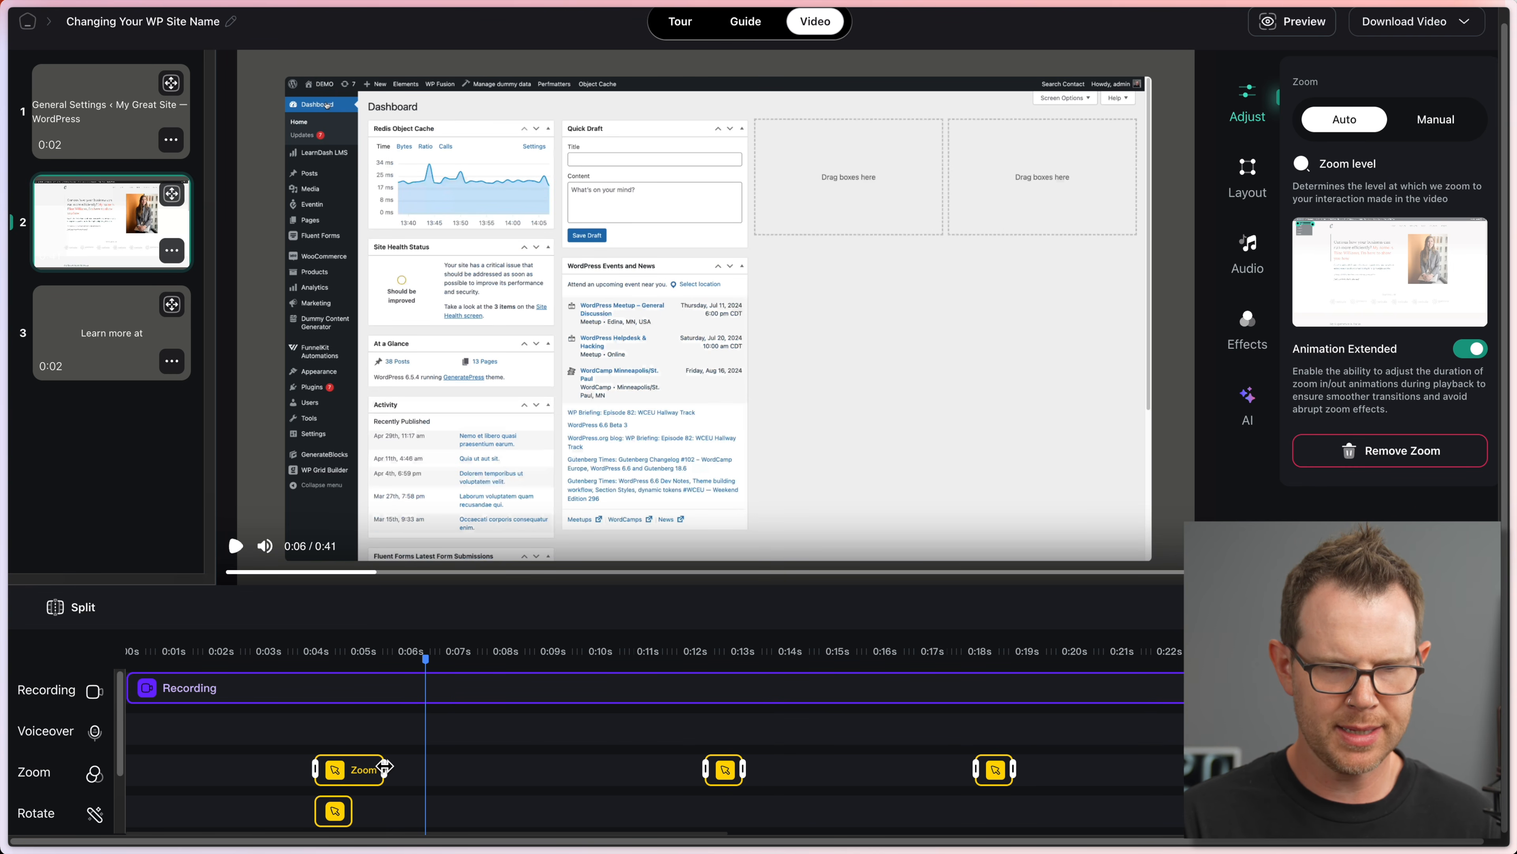
{"action": "left_click_drag", "start_coordinate": [385, 766], "coordinate": [392, 769]}
{"action": "left_click", "coordinate": [302, 652]}
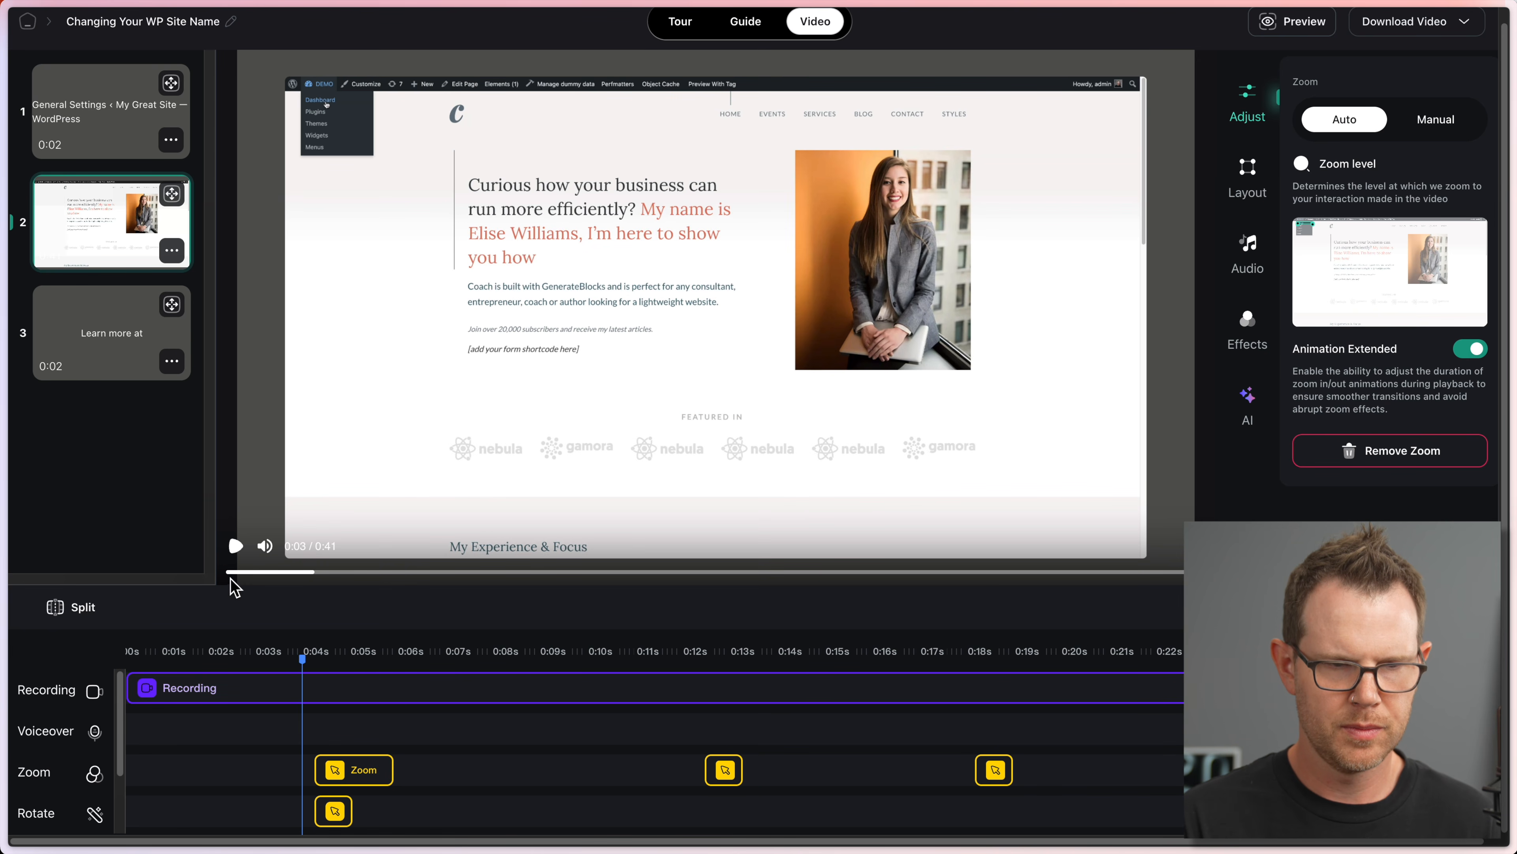
{"action": "left_click", "coordinate": [236, 545]}
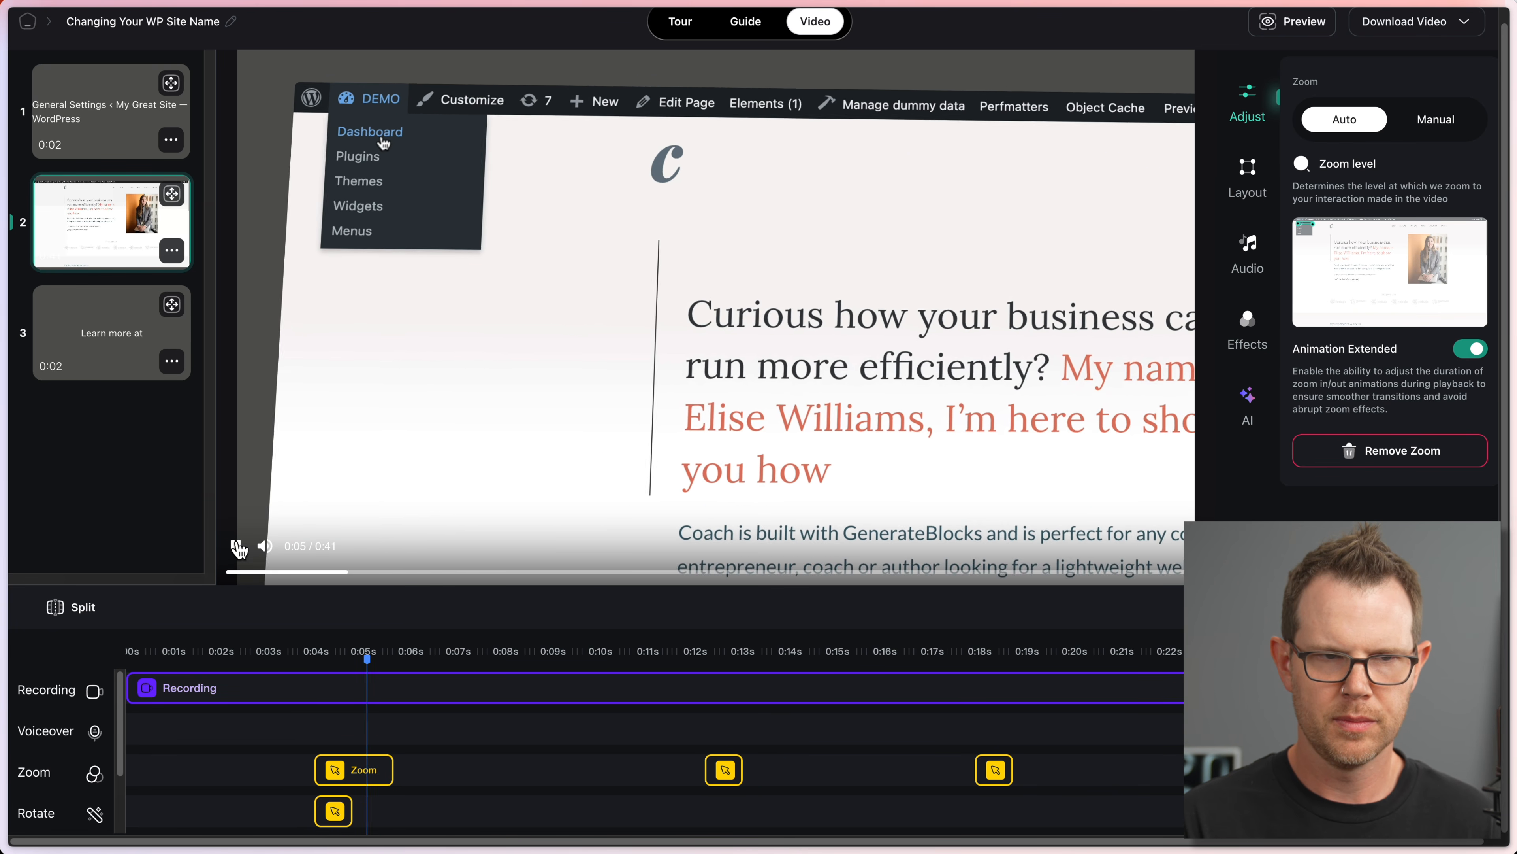
{"action": "left_click", "coordinate": [237, 545]}
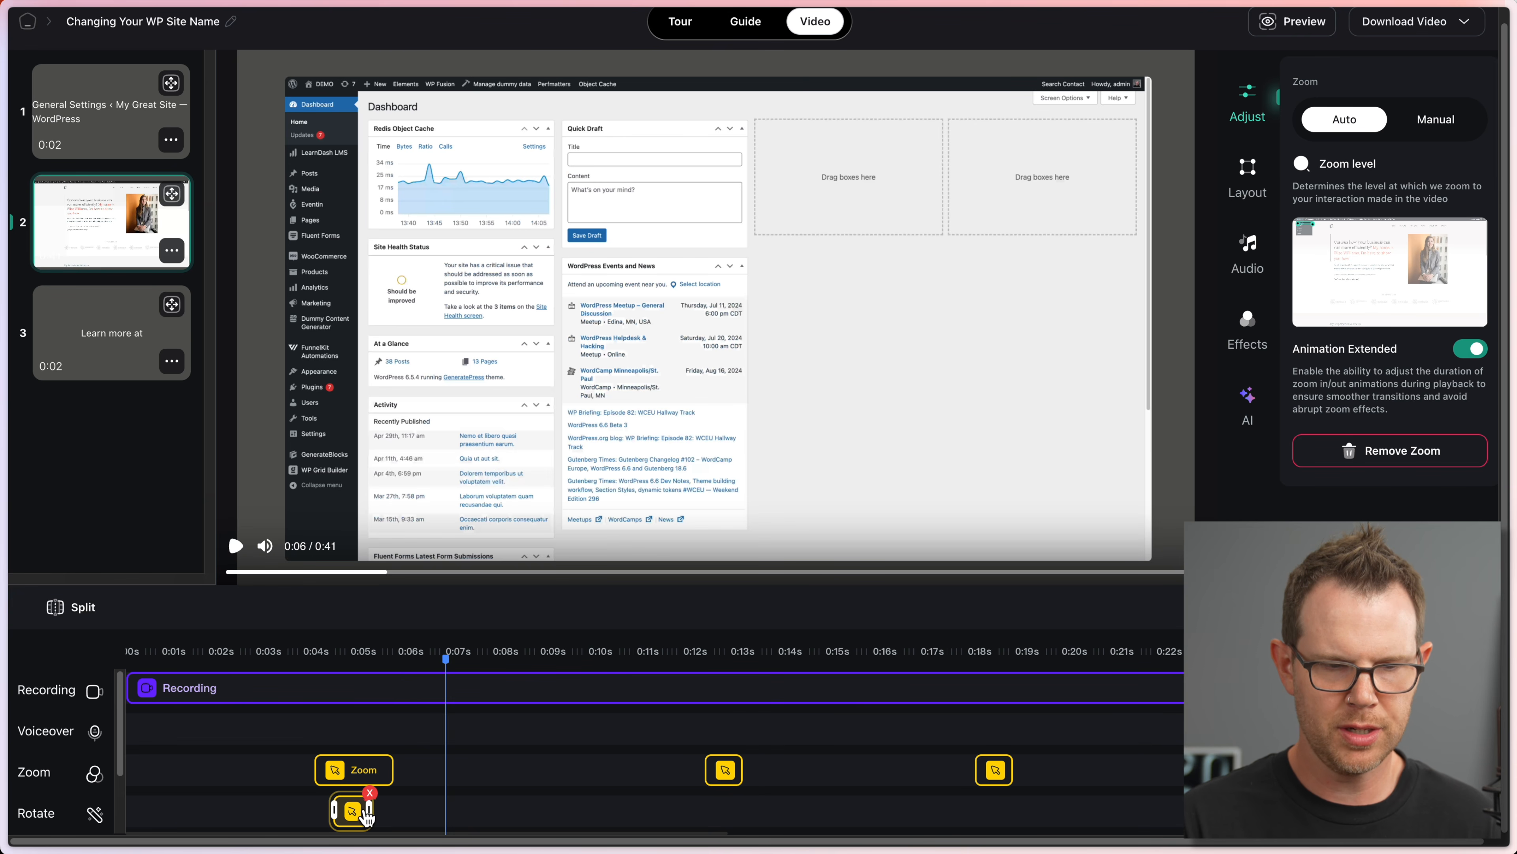
Step: Align the Rotate clip under the first zoom and preview the tilt
{"action": "left_click", "coordinate": [353, 813]}
{"action": "mouse_move", "coordinate": [326, 814]}
{"action": "left_mouse_down"}
{"action": "mouse_move", "coordinate": [380, 810]}
{"action": "mouse_move", "coordinate": [317, 811]}
{"action": "mouse_move", "coordinate": [329, 809]}
{"action": "left_mouse_up"}
{"action": "left_click", "coordinate": [350, 808]}
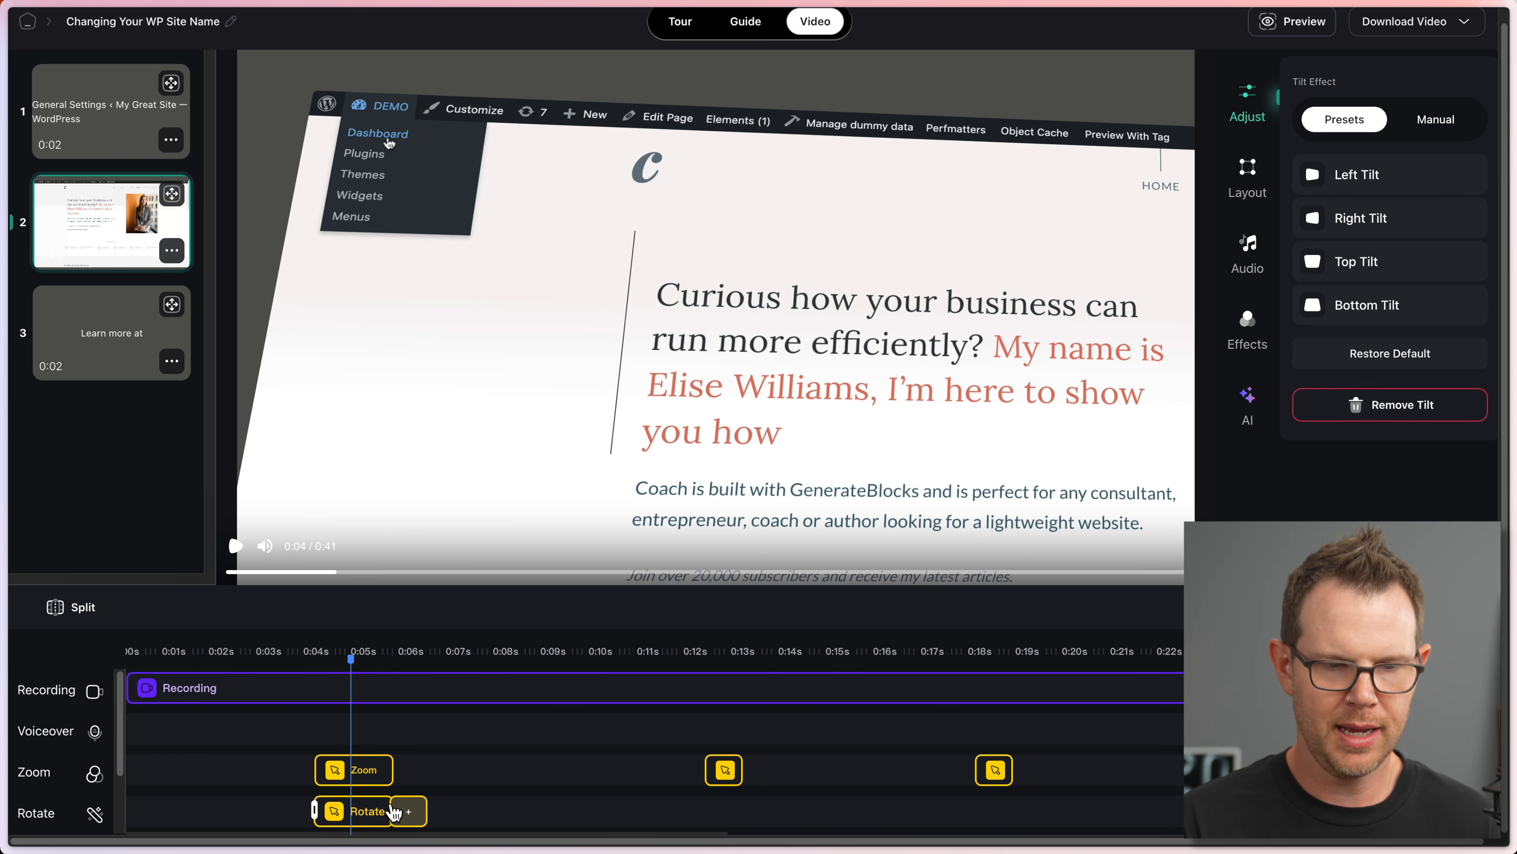
{"action": "left_click", "coordinate": [305, 654]}
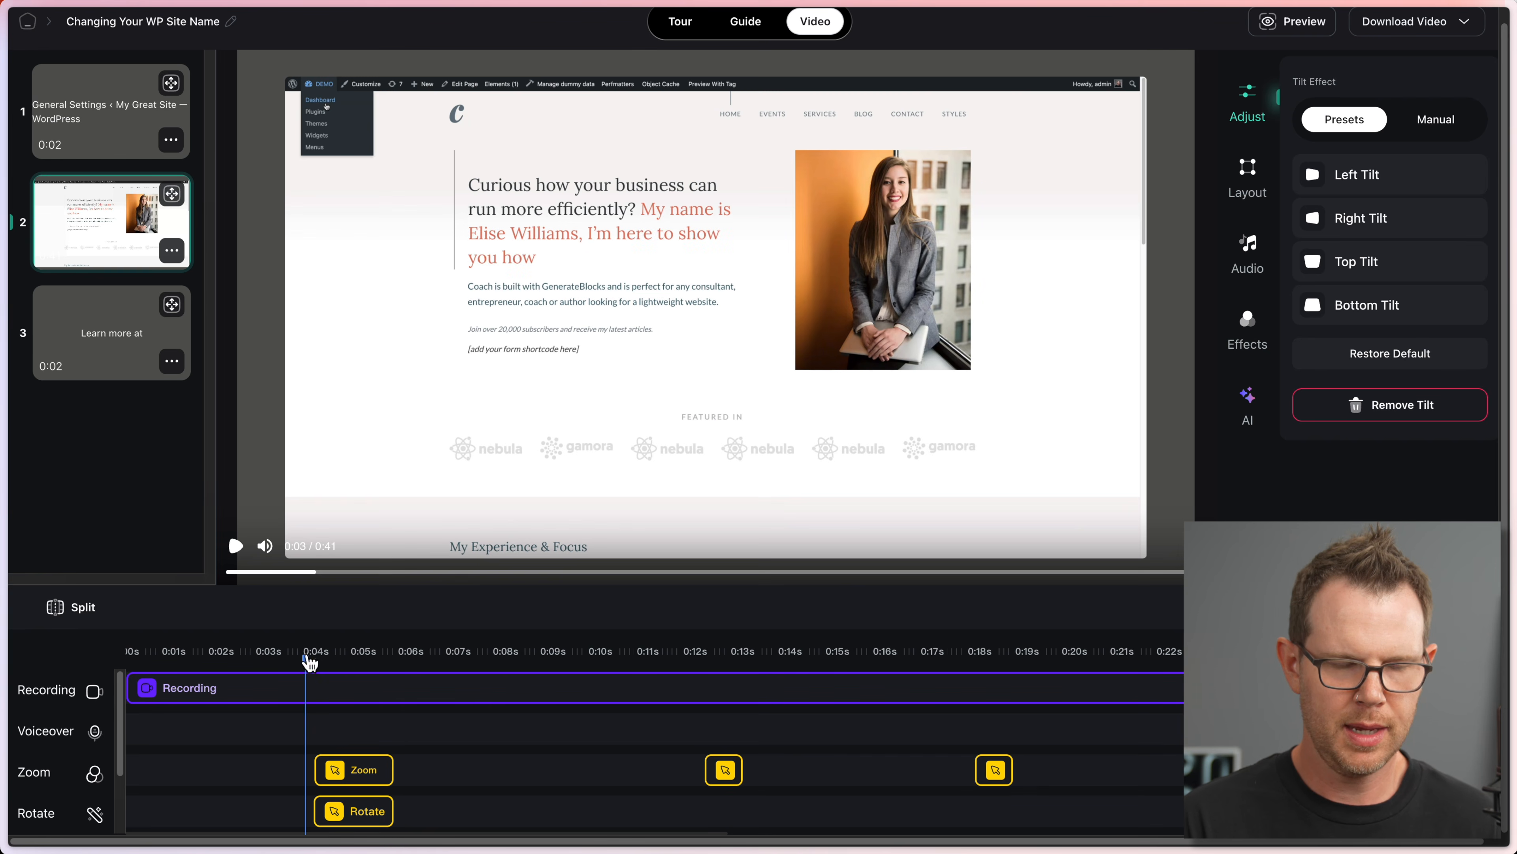
{"action": "left_click", "coordinate": [237, 545]}
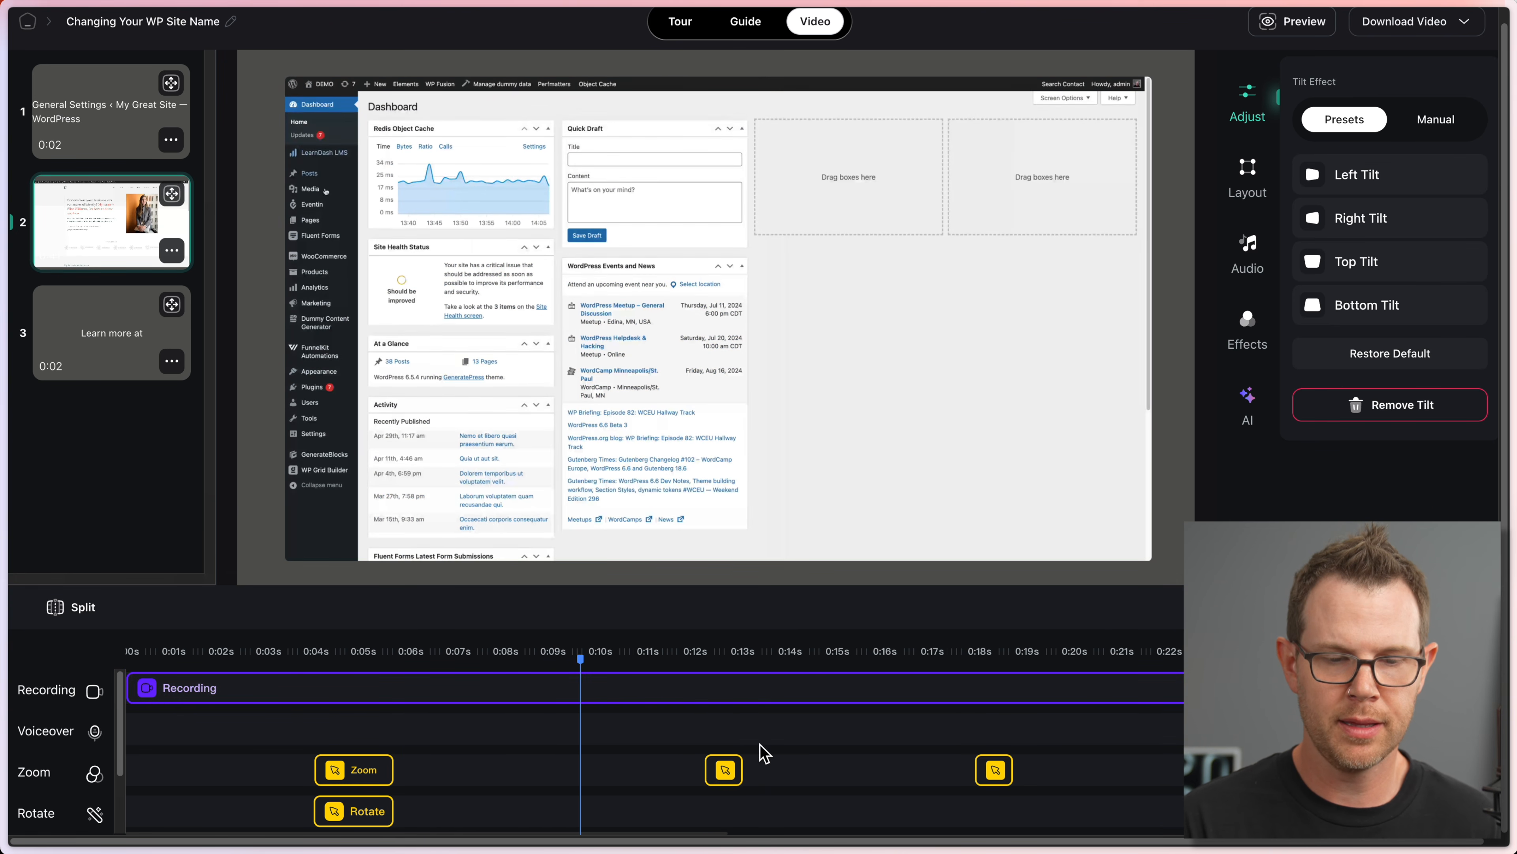
Step: Extend the second zoom clip to about 0:14 and preview it from 0:11
{"action": "left_click_drag", "start_coordinate": [743, 770], "coordinate": [782, 772]}
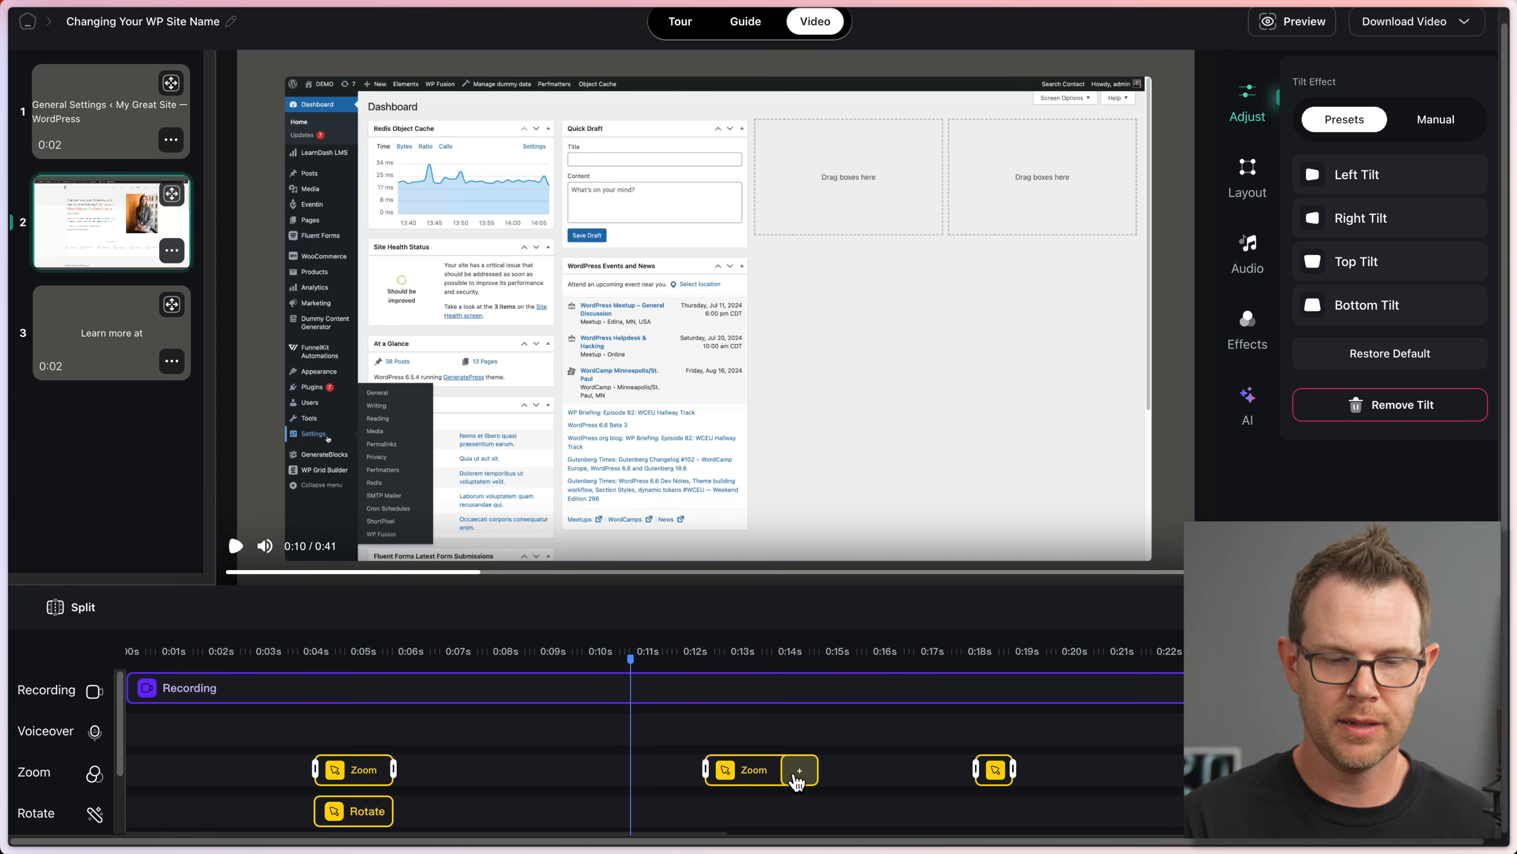
{"action": "left_click", "coordinate": [797, 780]}
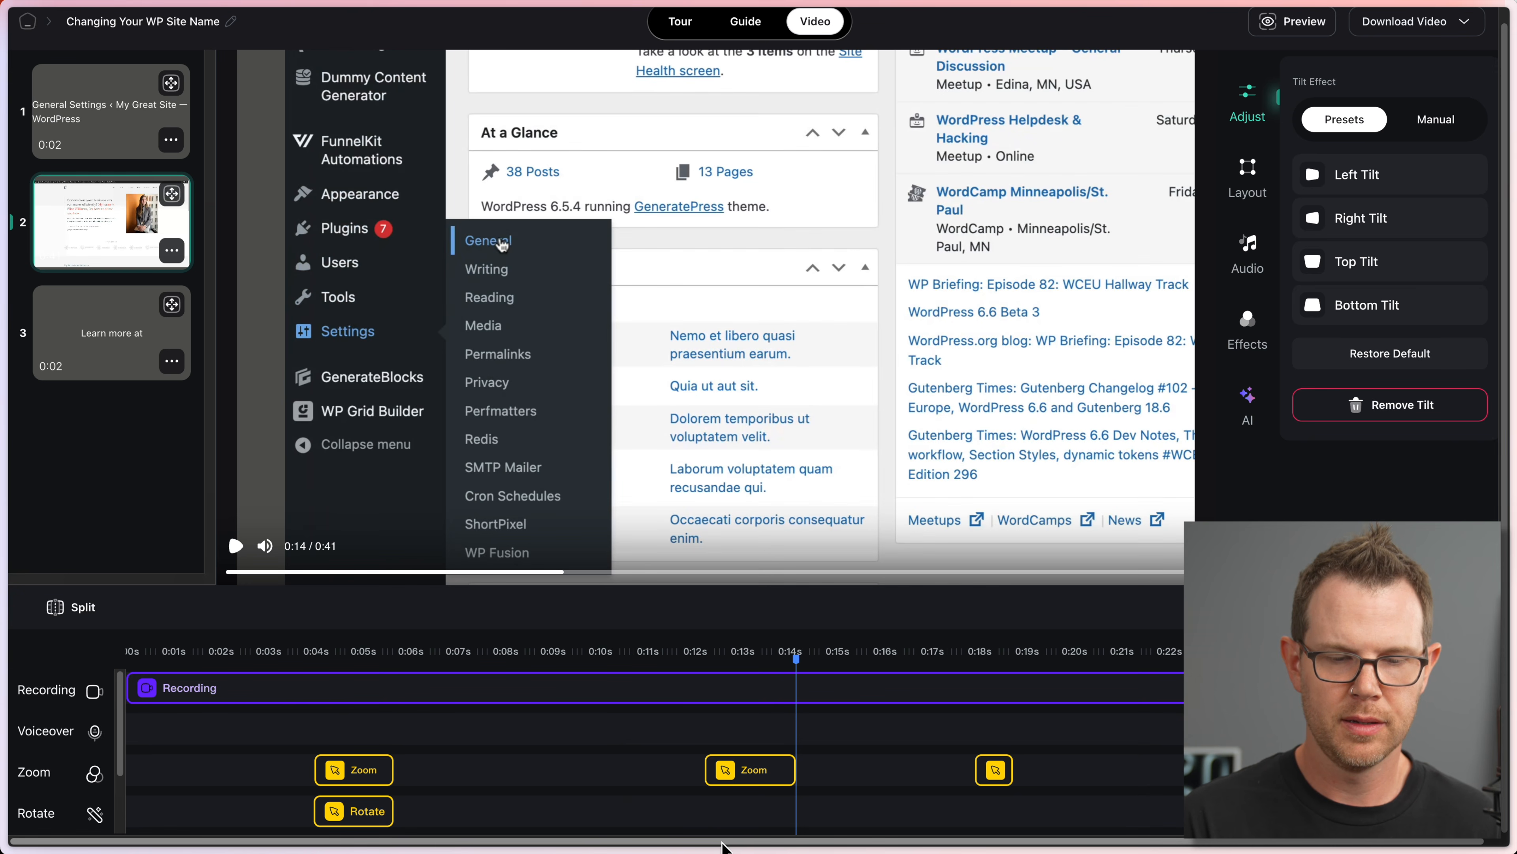
{"action": "left_click", "coordinate": [662, 663]}
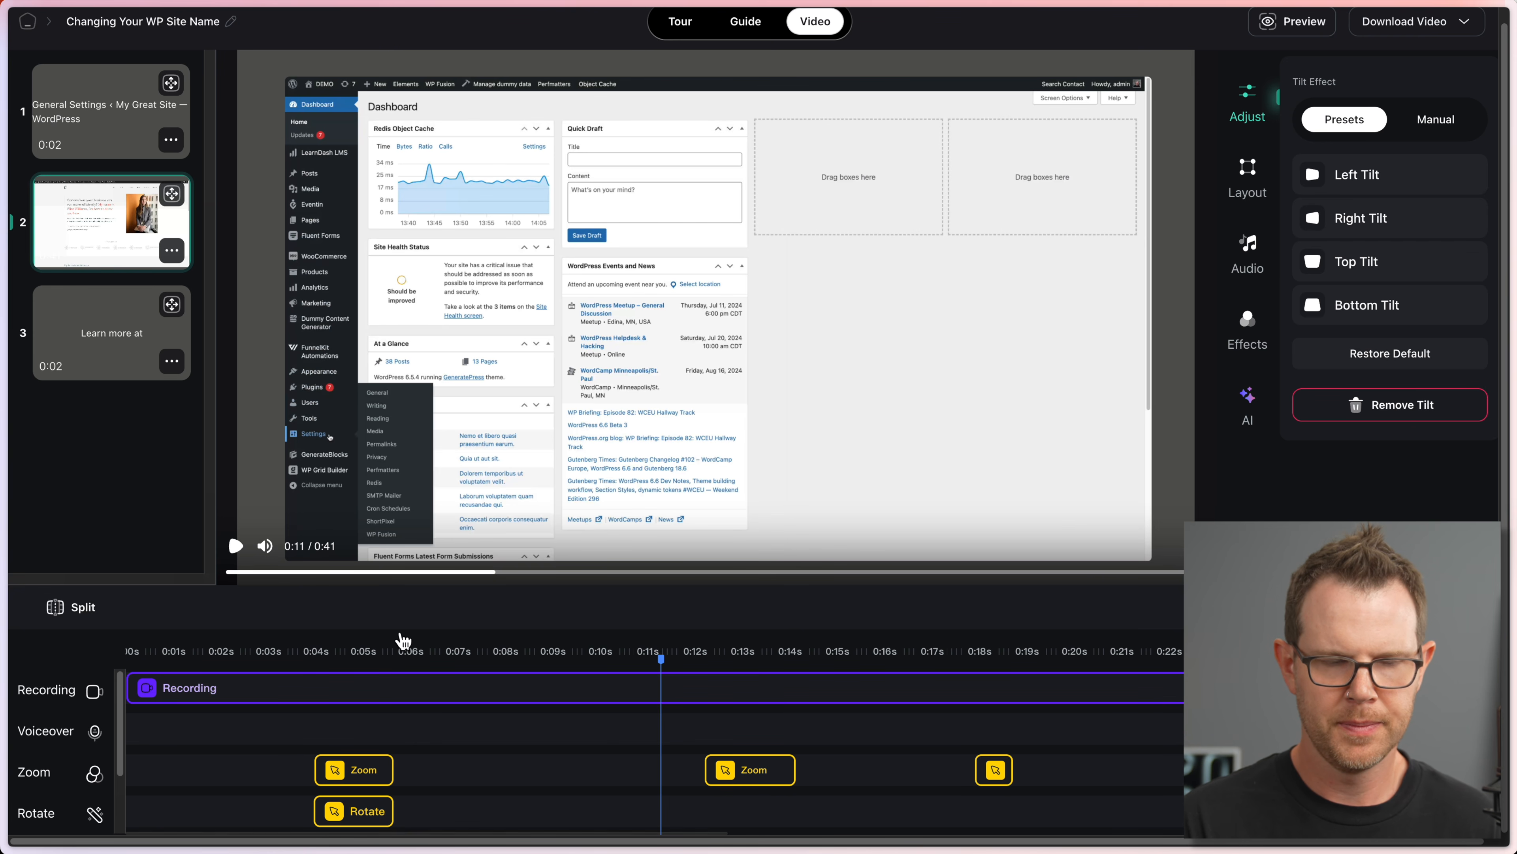
{"action": "left_click", "coordinate": [236, 546]}
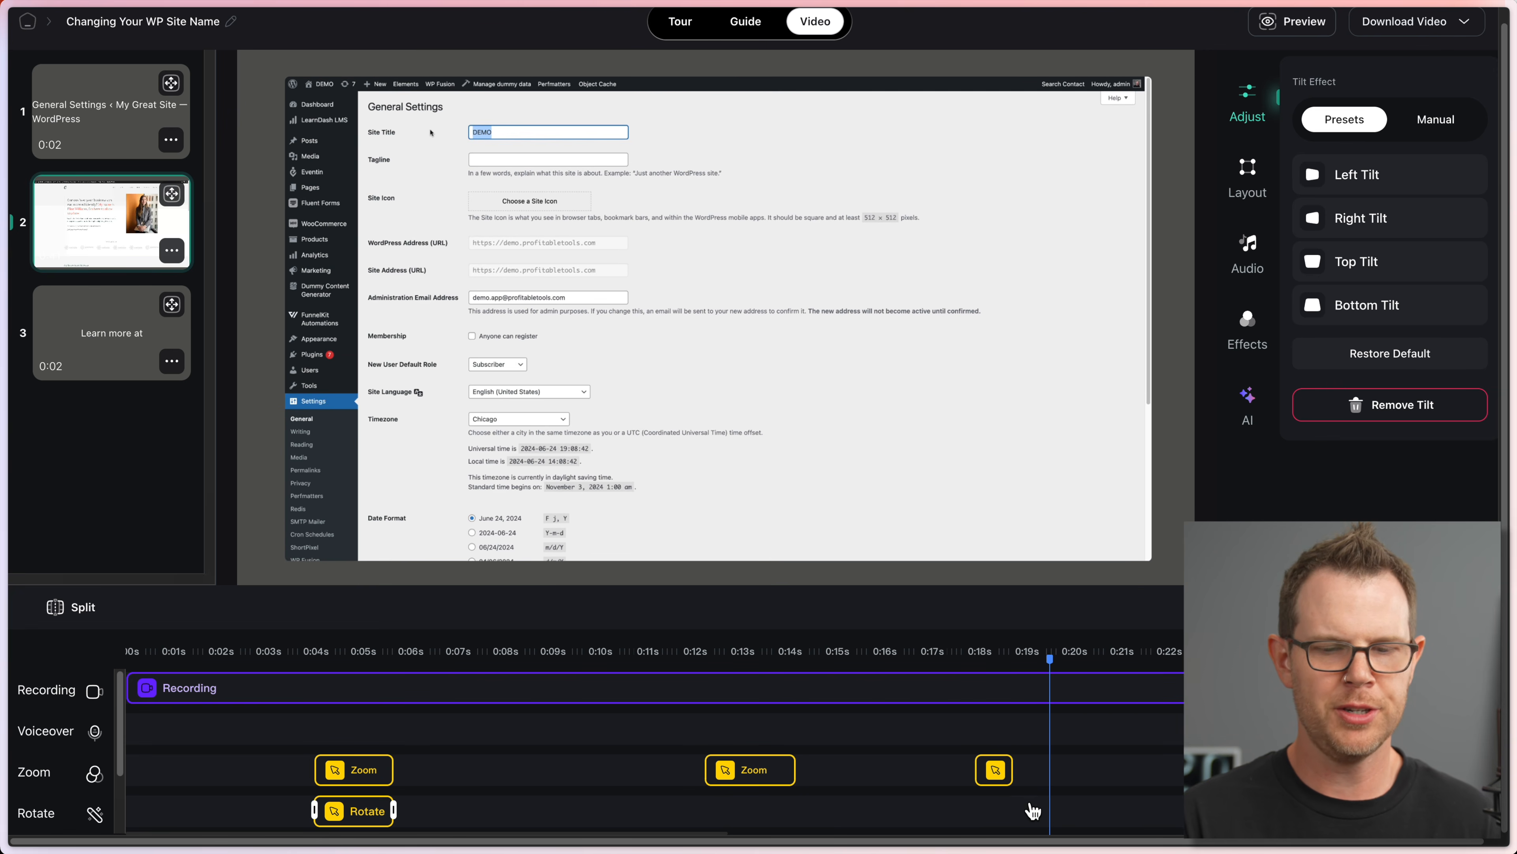
Step: Extend the third zoom clip to about 0:19 and preview it from 0:17
{"action": "left_click_drag", "start_coordinate": [1013, 770], "coordinate": [1031, 771]}
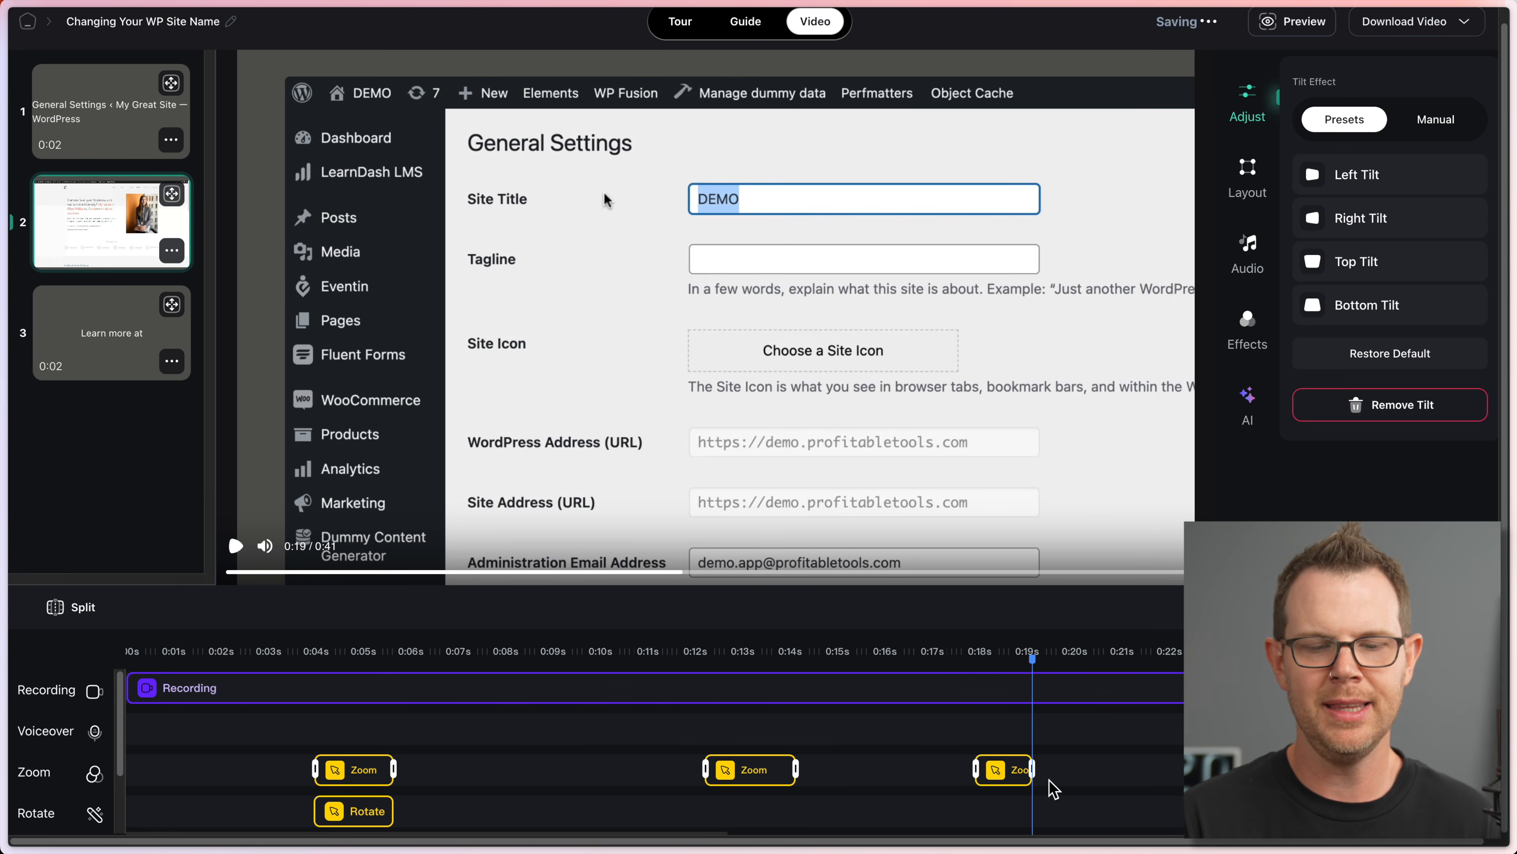
{"action": "left_click", "coordinate": [945, 653]}
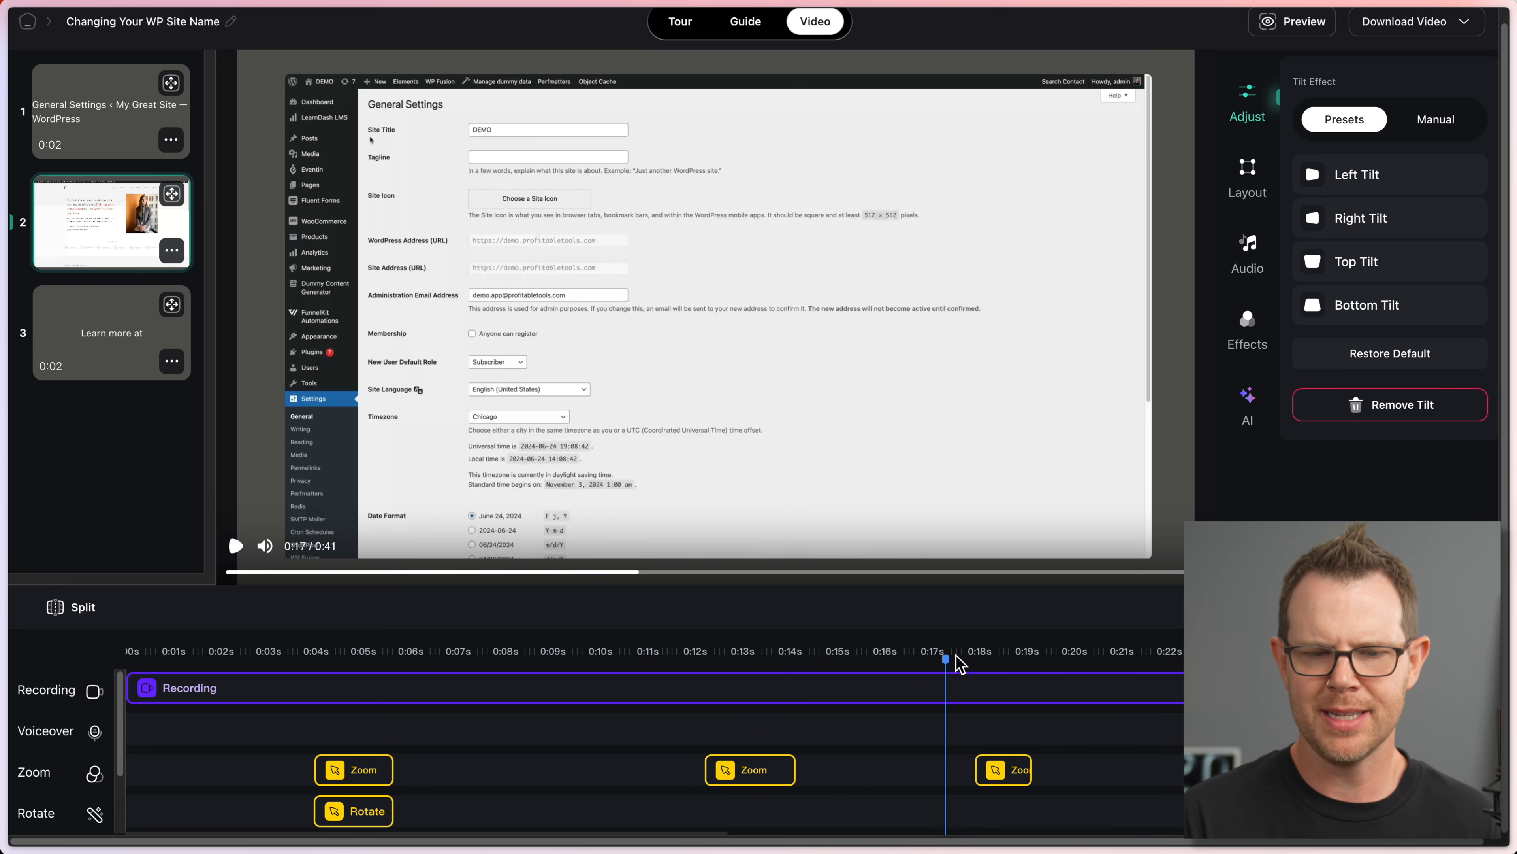
{"action": "left_click", "coordinate": [236, 546]}
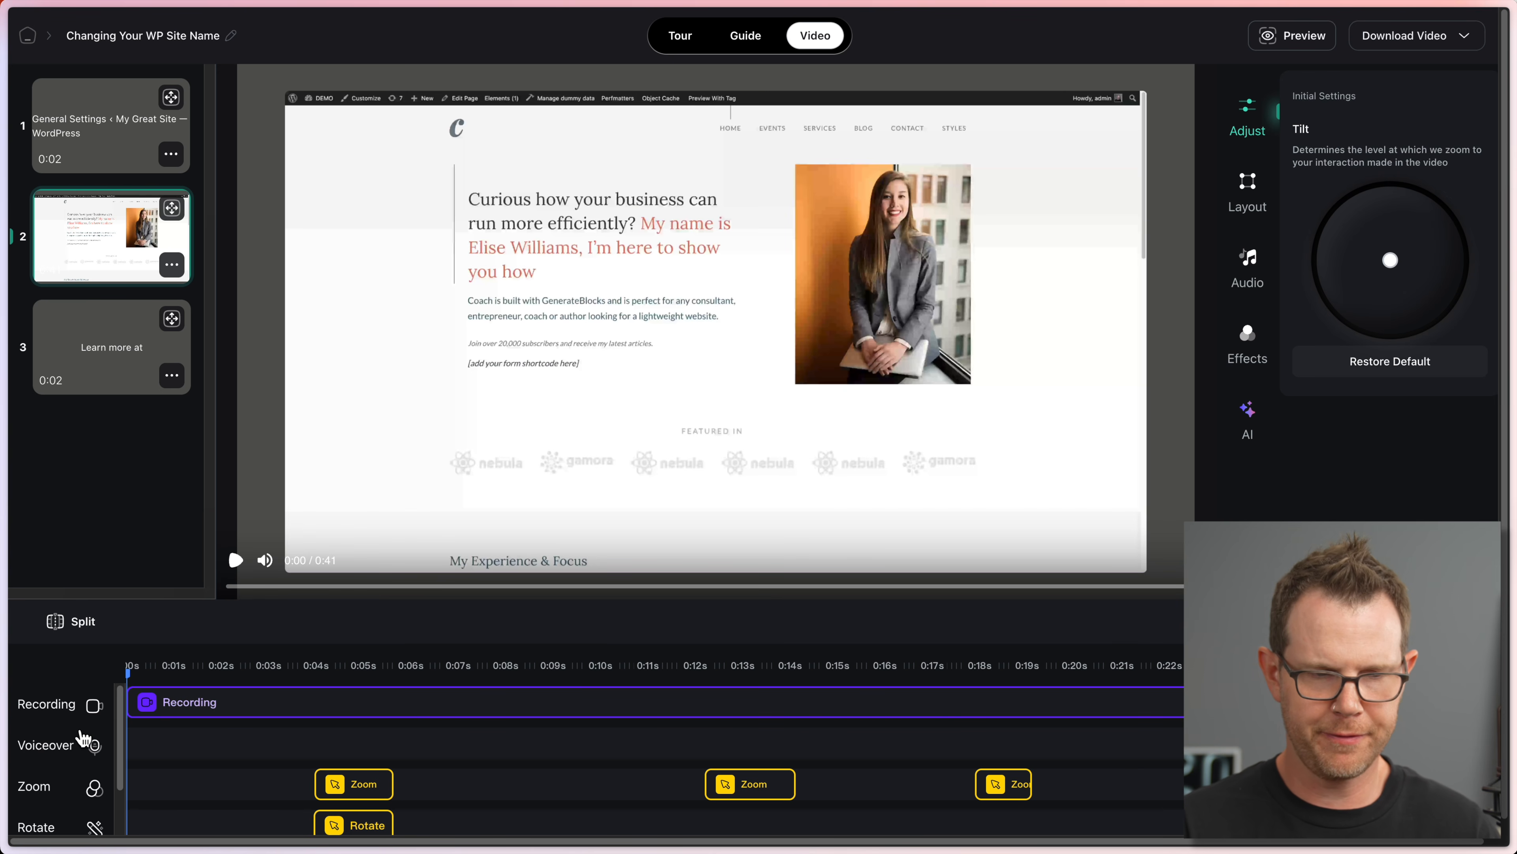
{"action": "scroll", "coordinate": [83, 749], "scroll_direction": "down", "scroll_amount": 2}
{"action": "scroll", "coordinate": [83, 749], "scroll_direction": "up", "scroll_amount": 2}
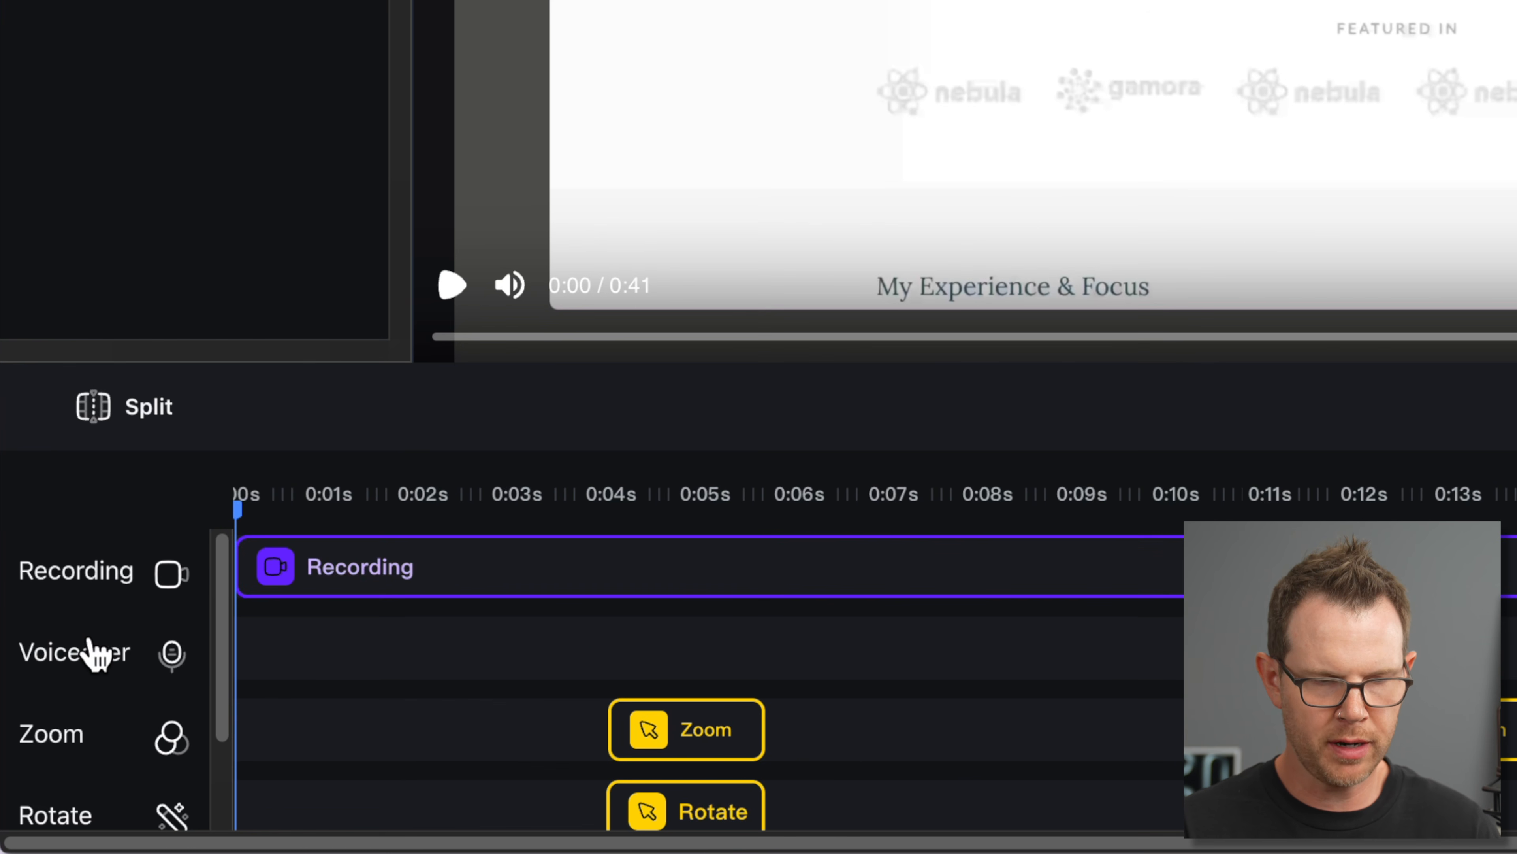
{"action": "scroll", "coordinate": [84, 744], "scroll_direction": "down", "scroll_amount": 2}
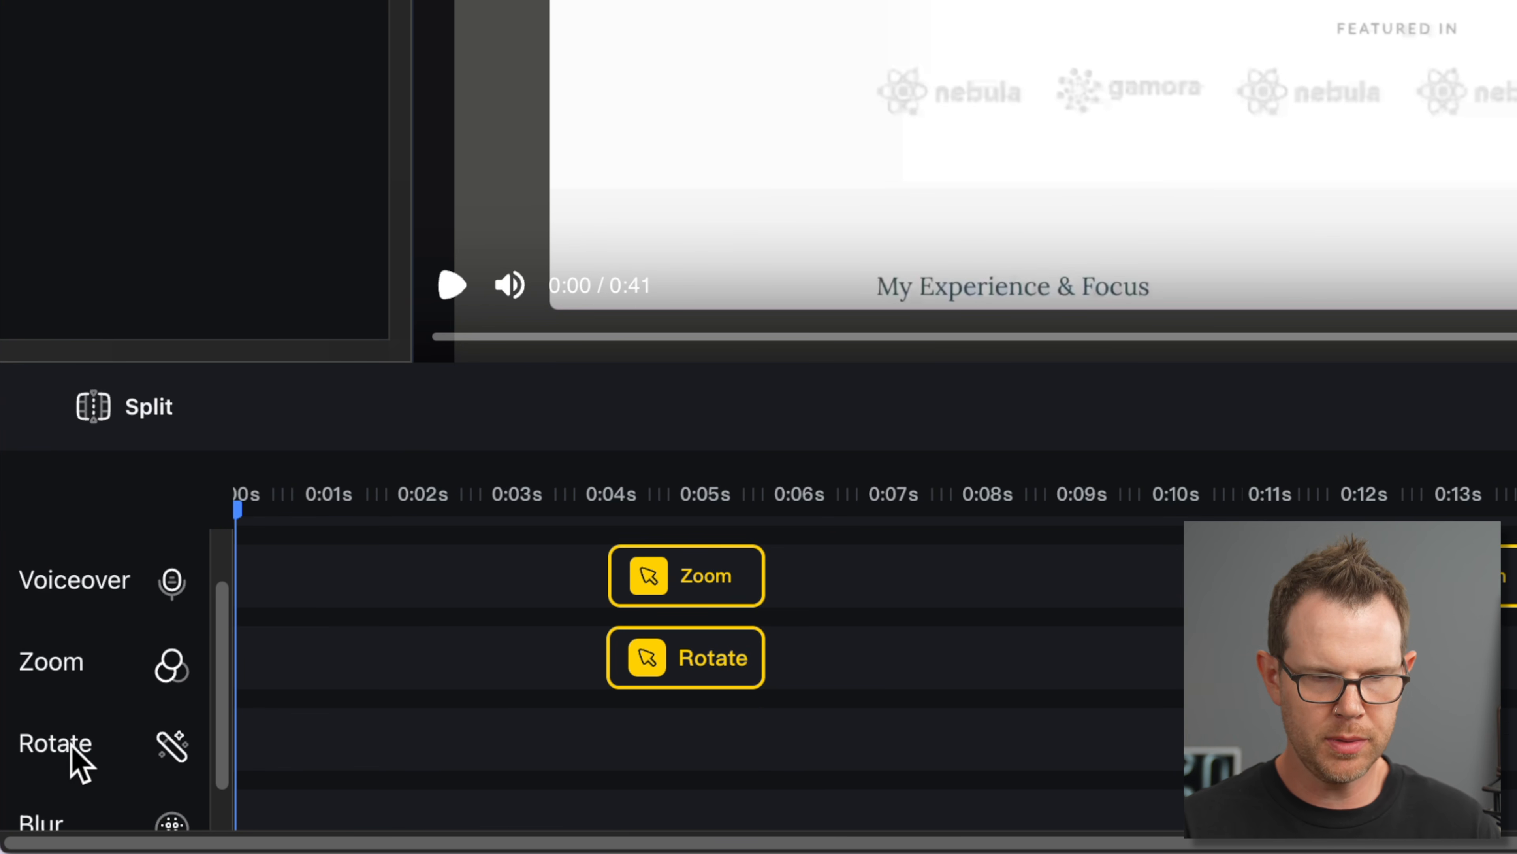
{"action": "scroll", "coordinate": [76, 755], "scroll_direction": "down", "scroll_amount": 2}
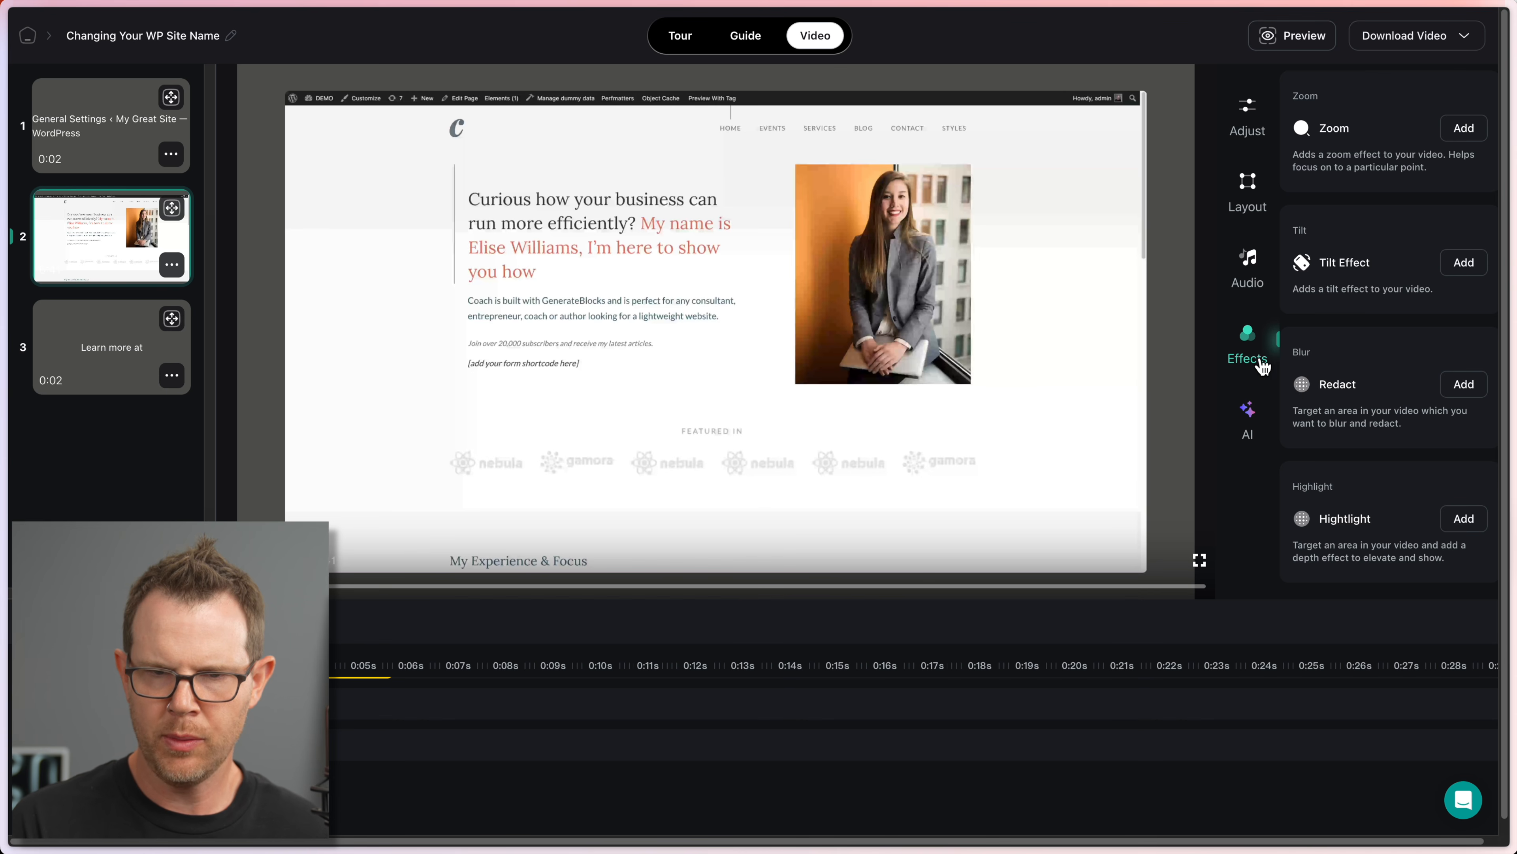
Step: Add a Highlight effect running from about 0:01 to 0:02 on the timeline
{"action": "left_click", "coordinate": [1462, 520]}
{"action": "left_click_drag", "start_coordinate": [146, 753], "coordinate": [153, 818]}
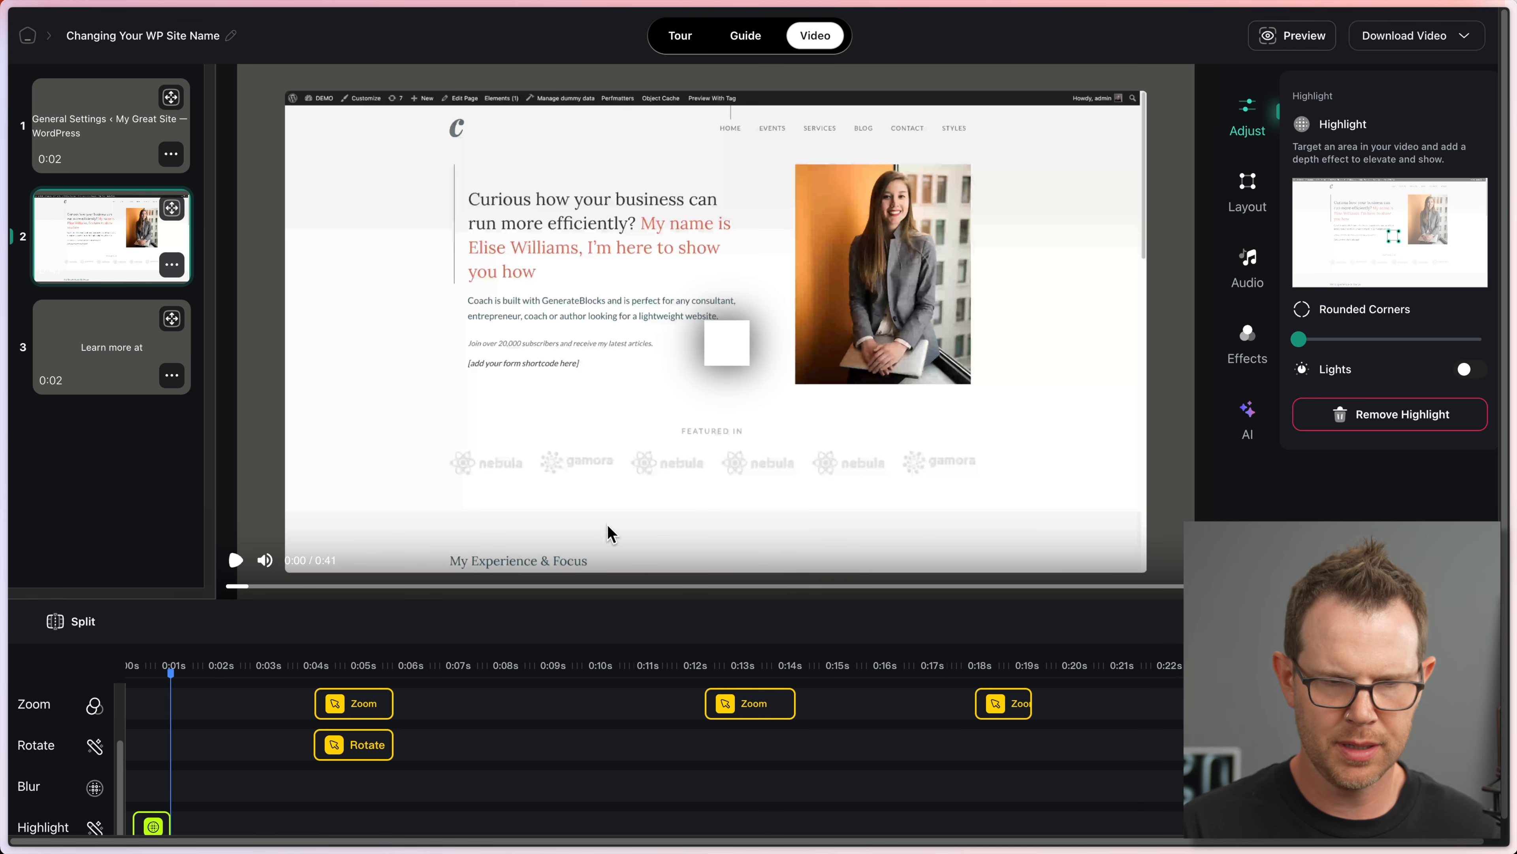
{"action": "scroll", "coordinate": [230, 774], "scroll_direction": "down", "scroll_amount": 1}
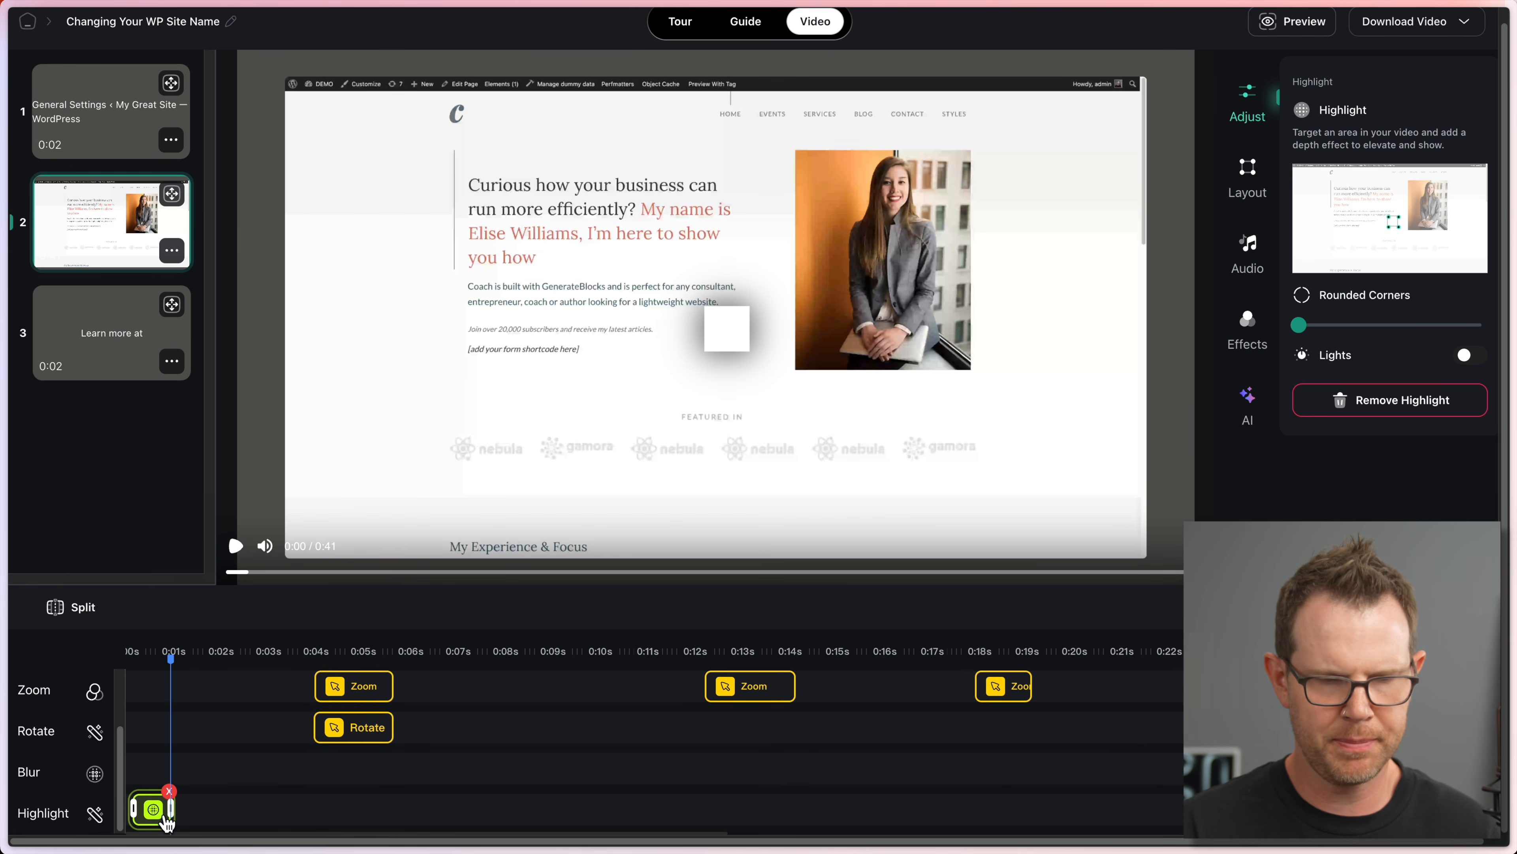
{"action": "left_click_drag", "start_coordinate": [173, 808], "coordinate": [236, 808]}
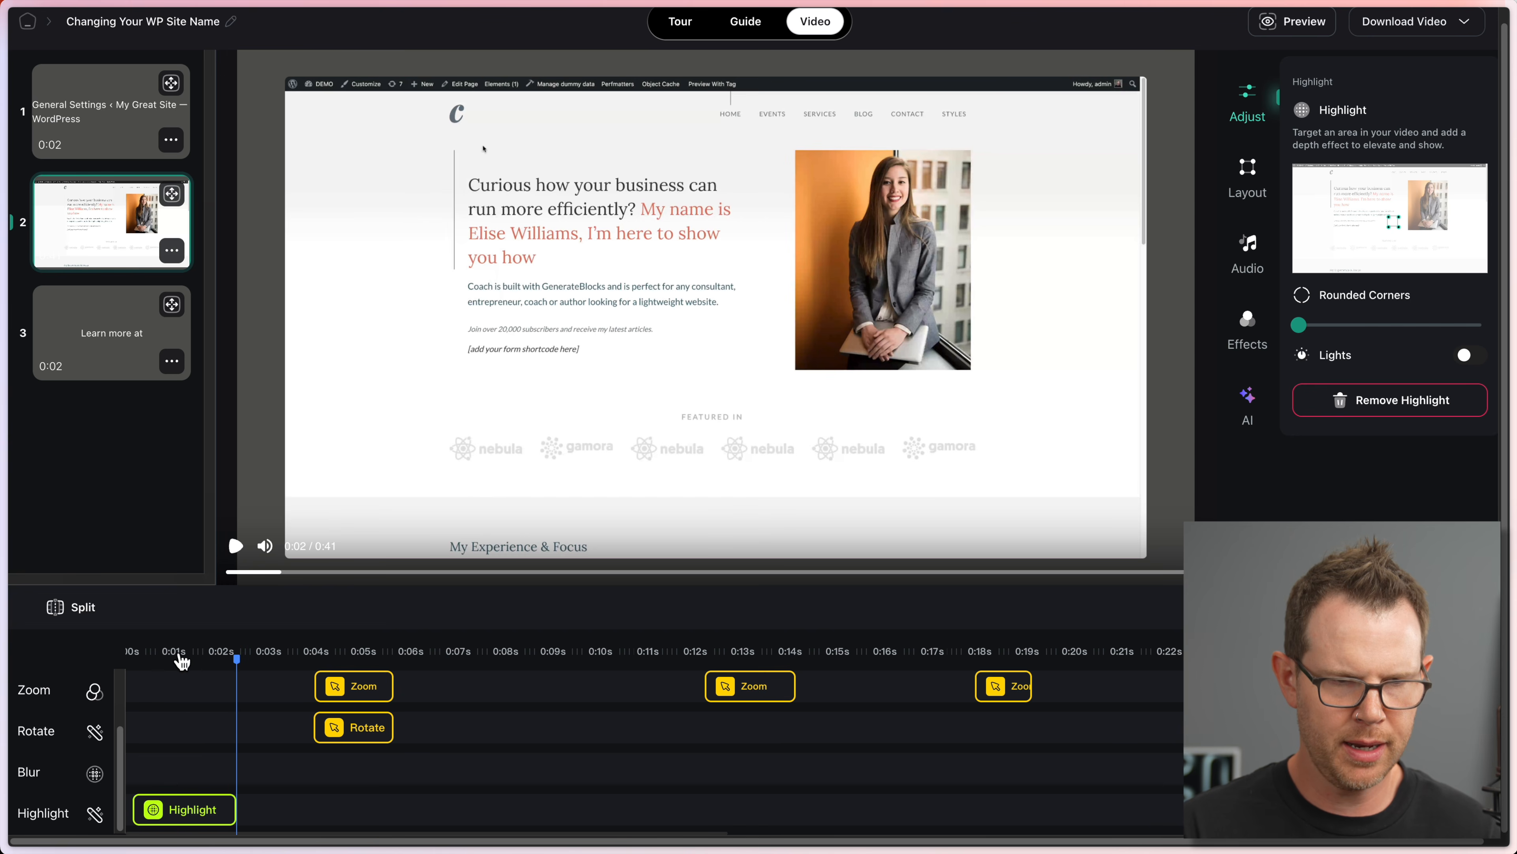
{"action": "left_click", "coordinate": [202, 658]}
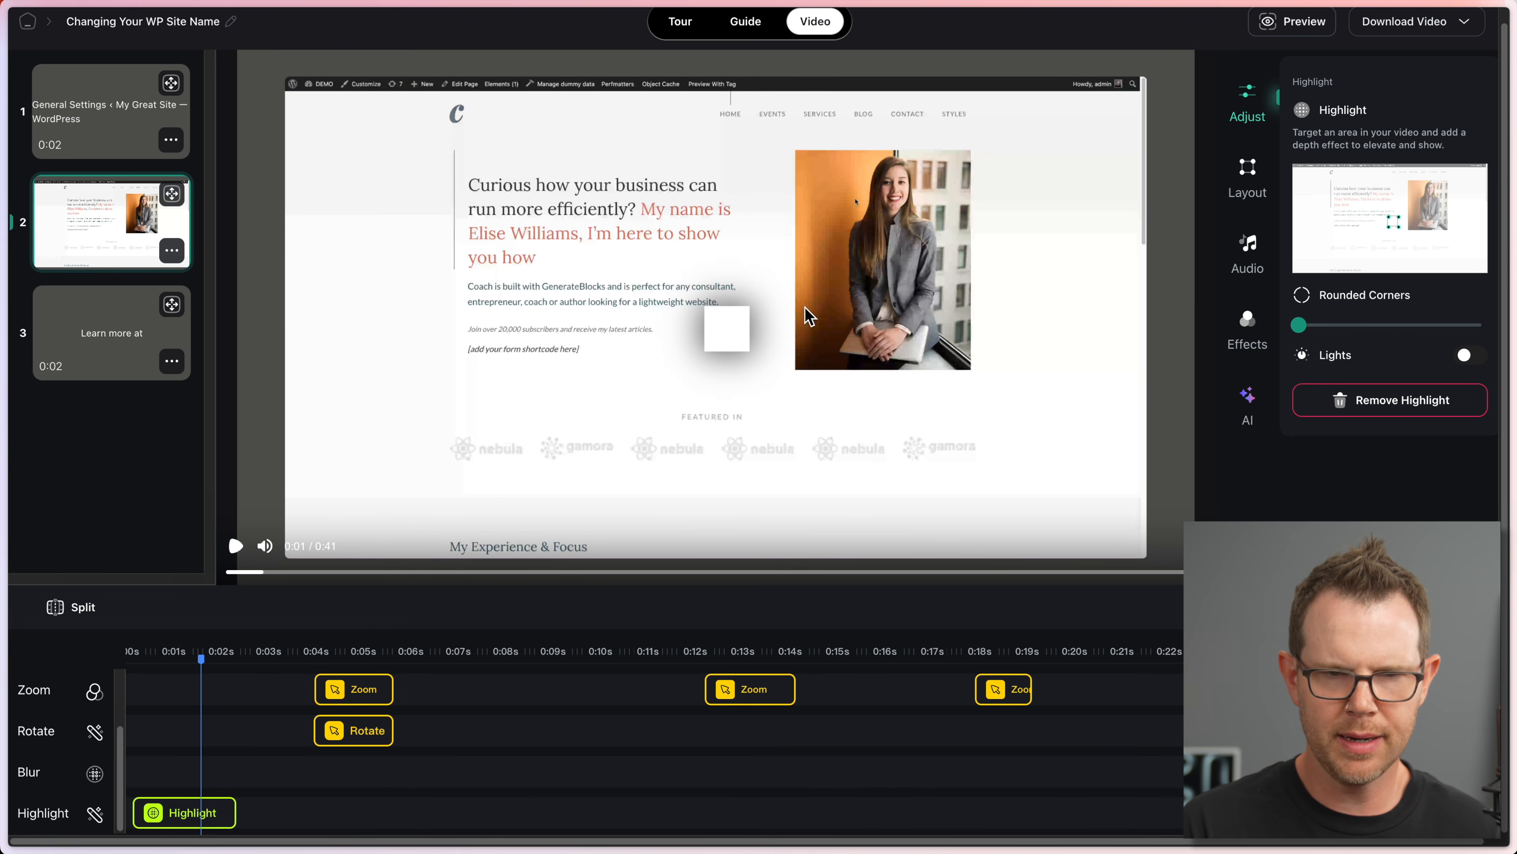
Step: Move the highlight box onto the portrait photo, round its corners, and turn on Lights
{"action": "left_click_drag", "start_coordinate": [1302, 324], "coordinate": [1347, 328]}
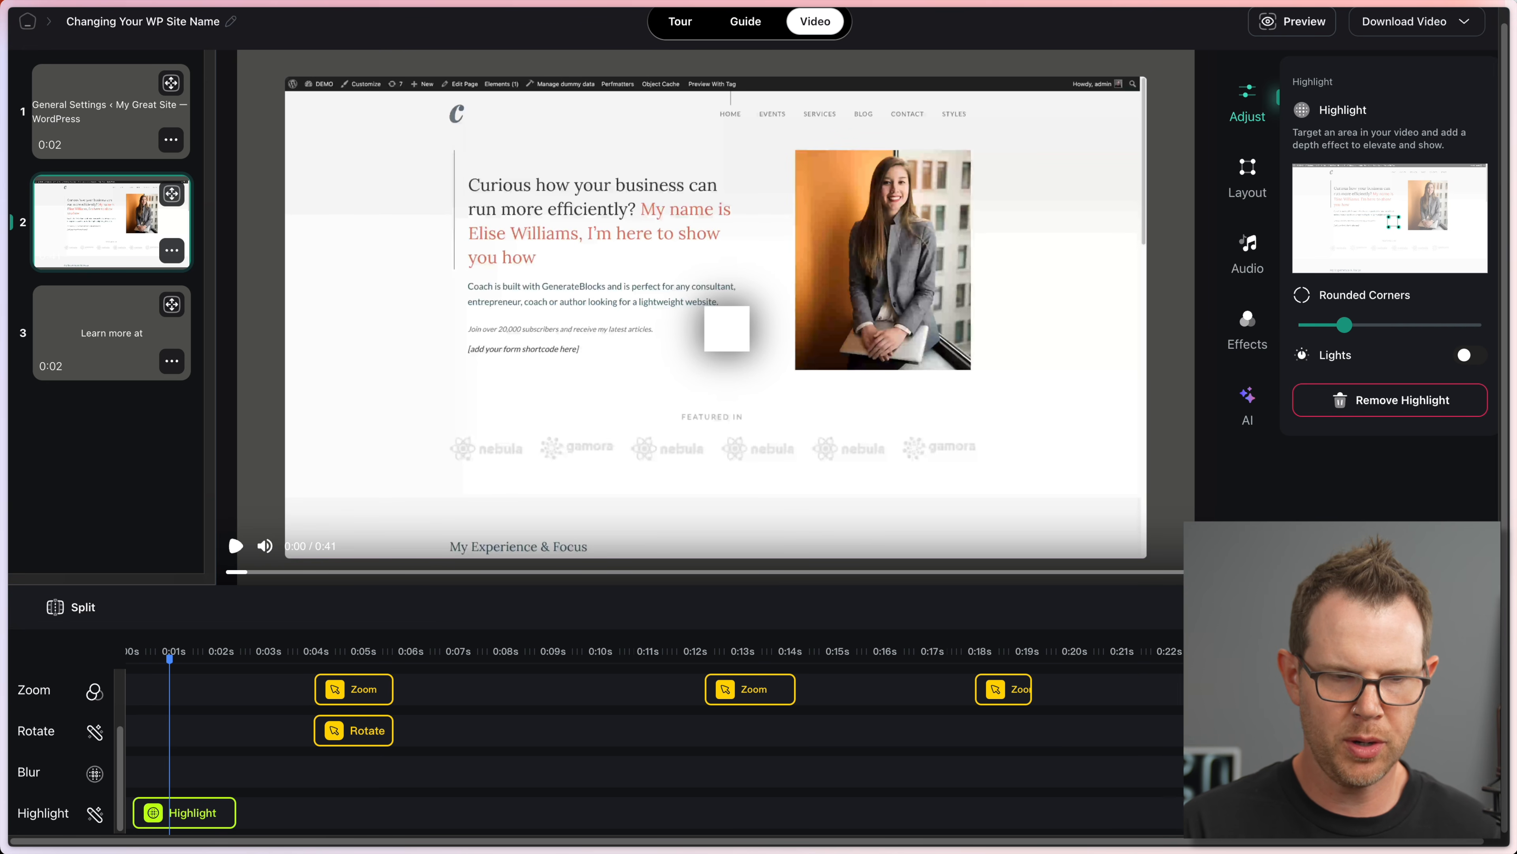
{"action": "left_click", "coordinate": [184, 817]}
{"action": "left_click_drag", "start_coordinate": [1393, 220], "coordinate": [1351, 205]}
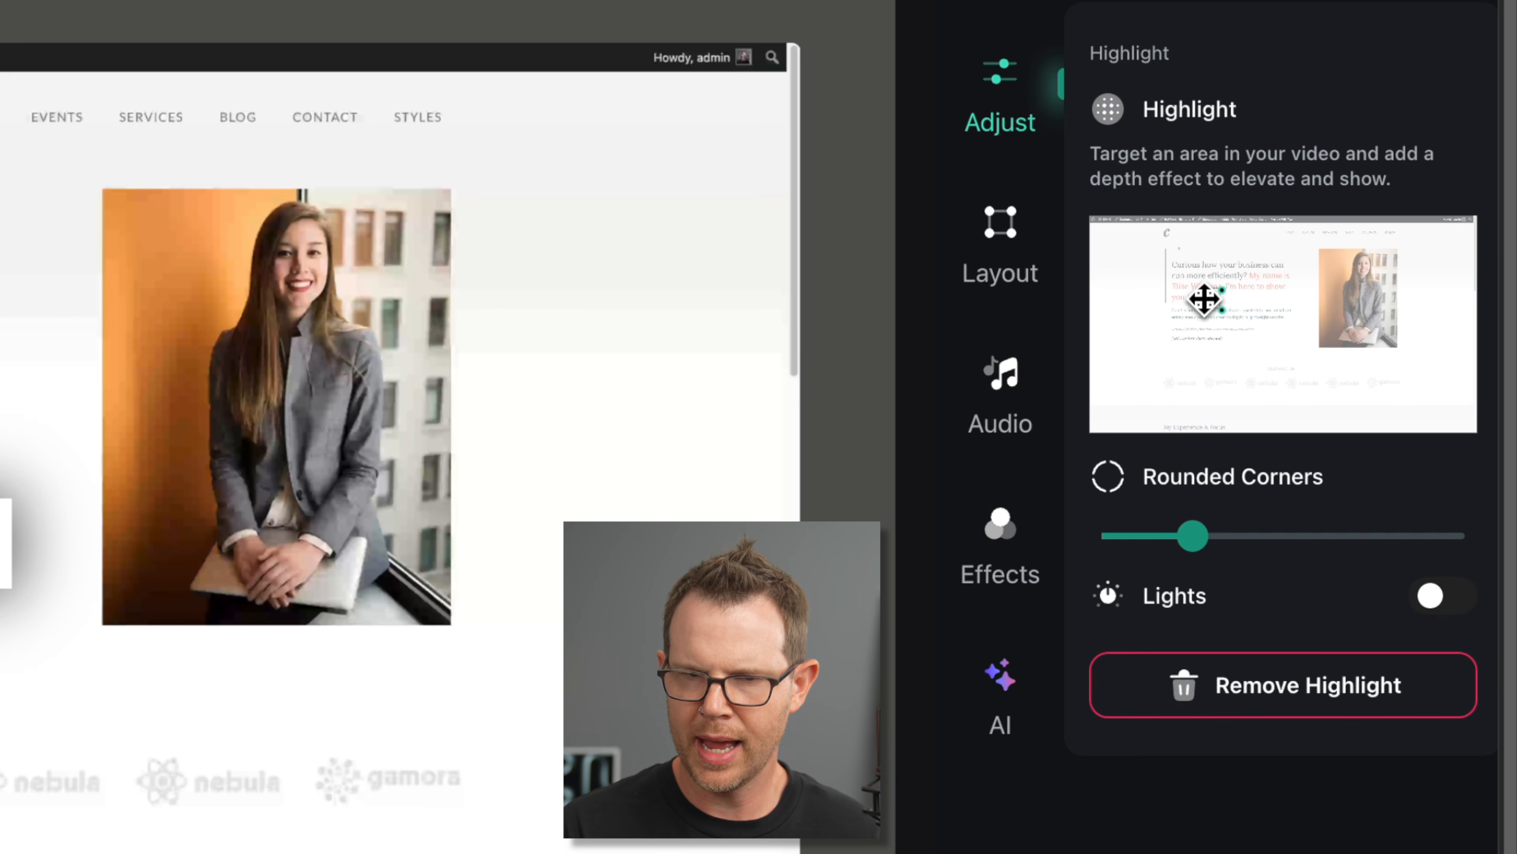
{"action": "left_click_drag", "start_coordinate": [1204, 299], "coordinate": [1411, 360]}
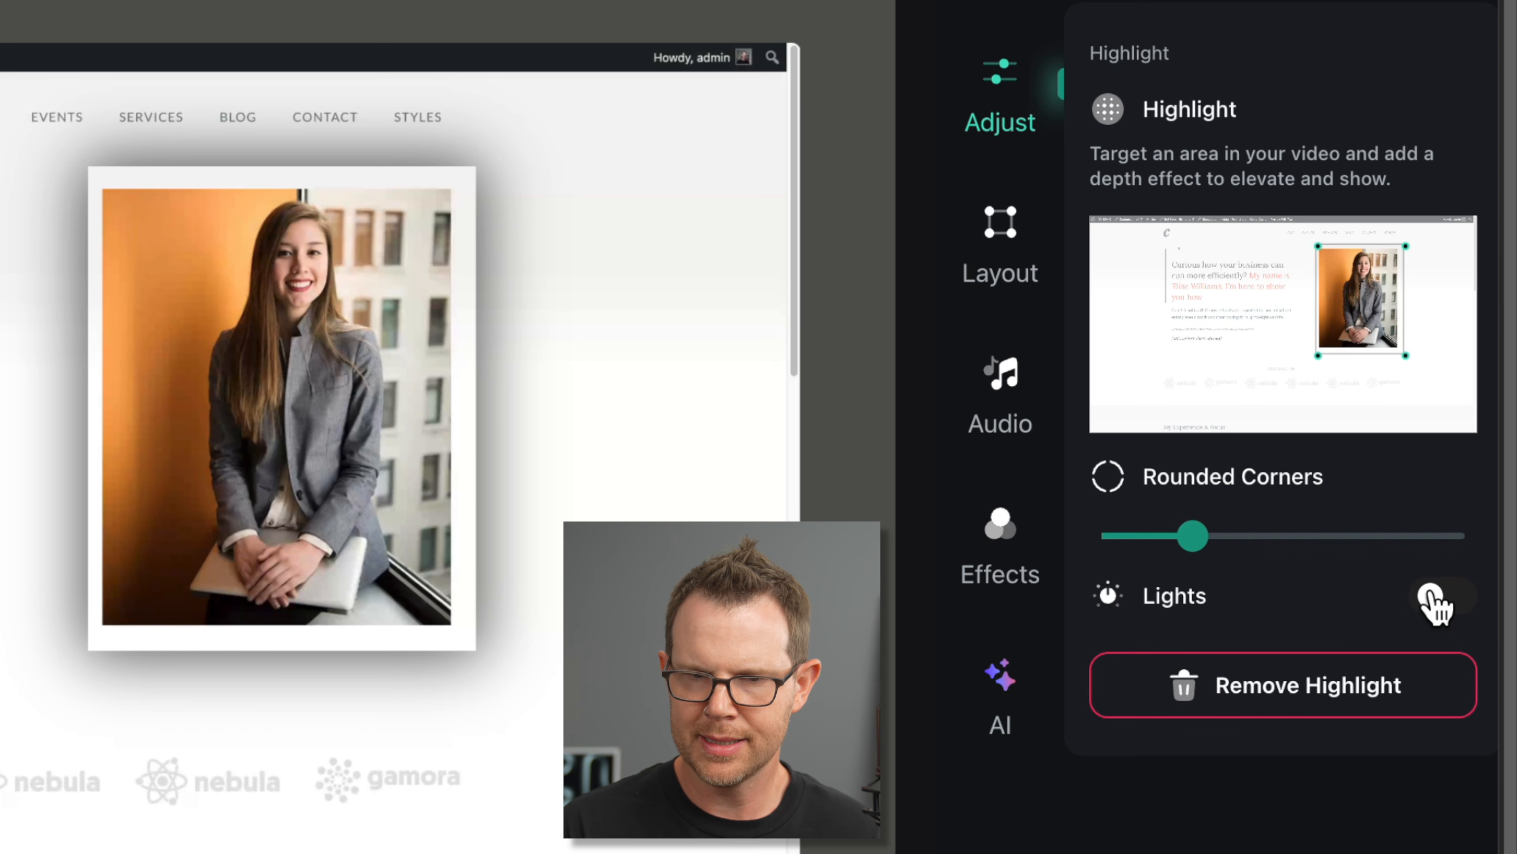
{"action": "left_click", "coordinate": [1437, 601]}
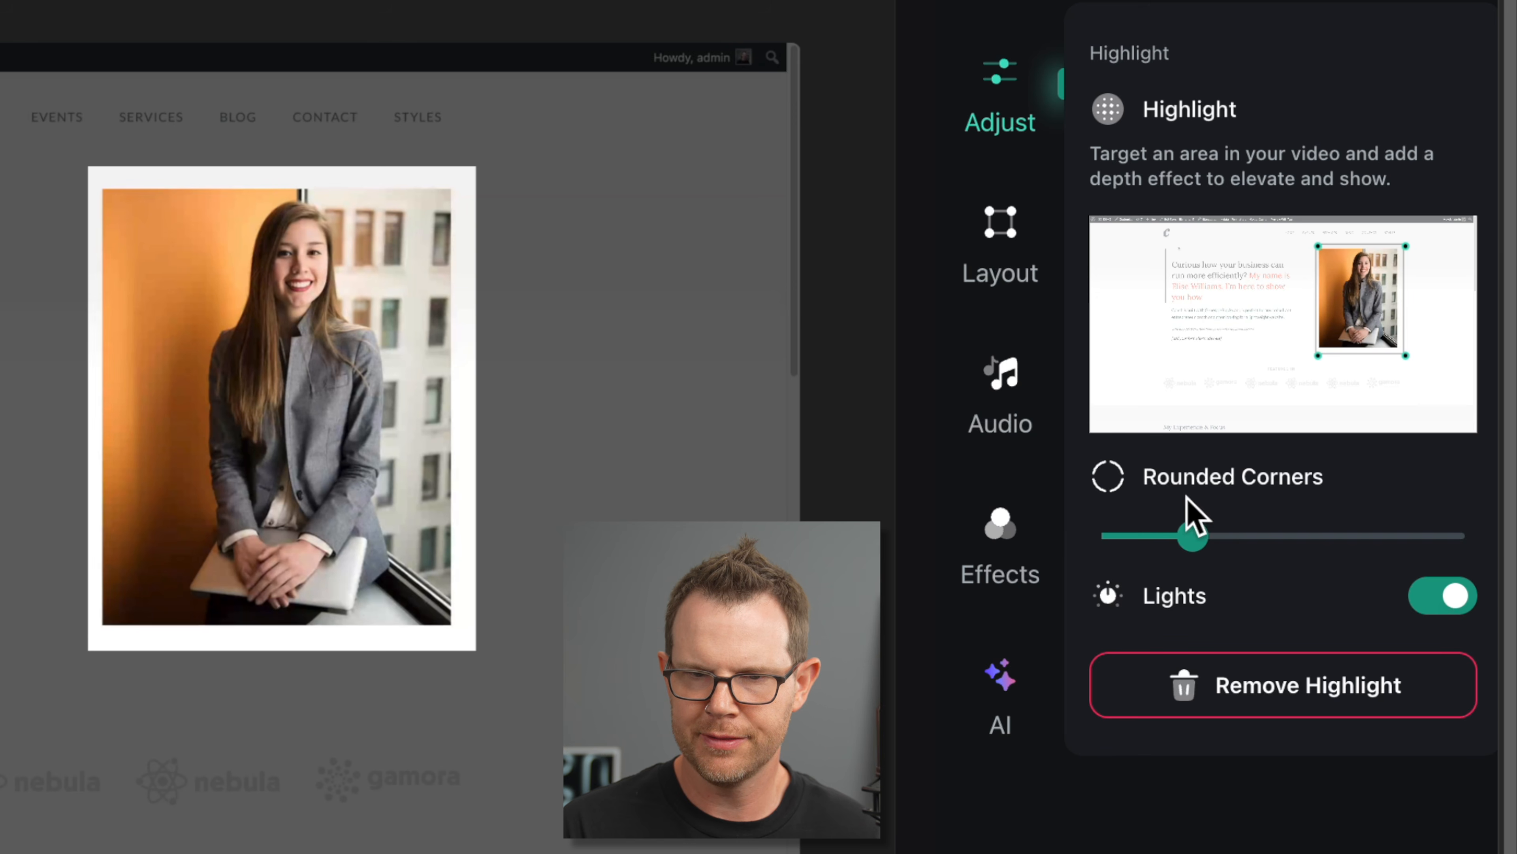
{"action": "left_click_drag", "start_coordinate": [1192, 535], "coordinate": [1242, 541]}
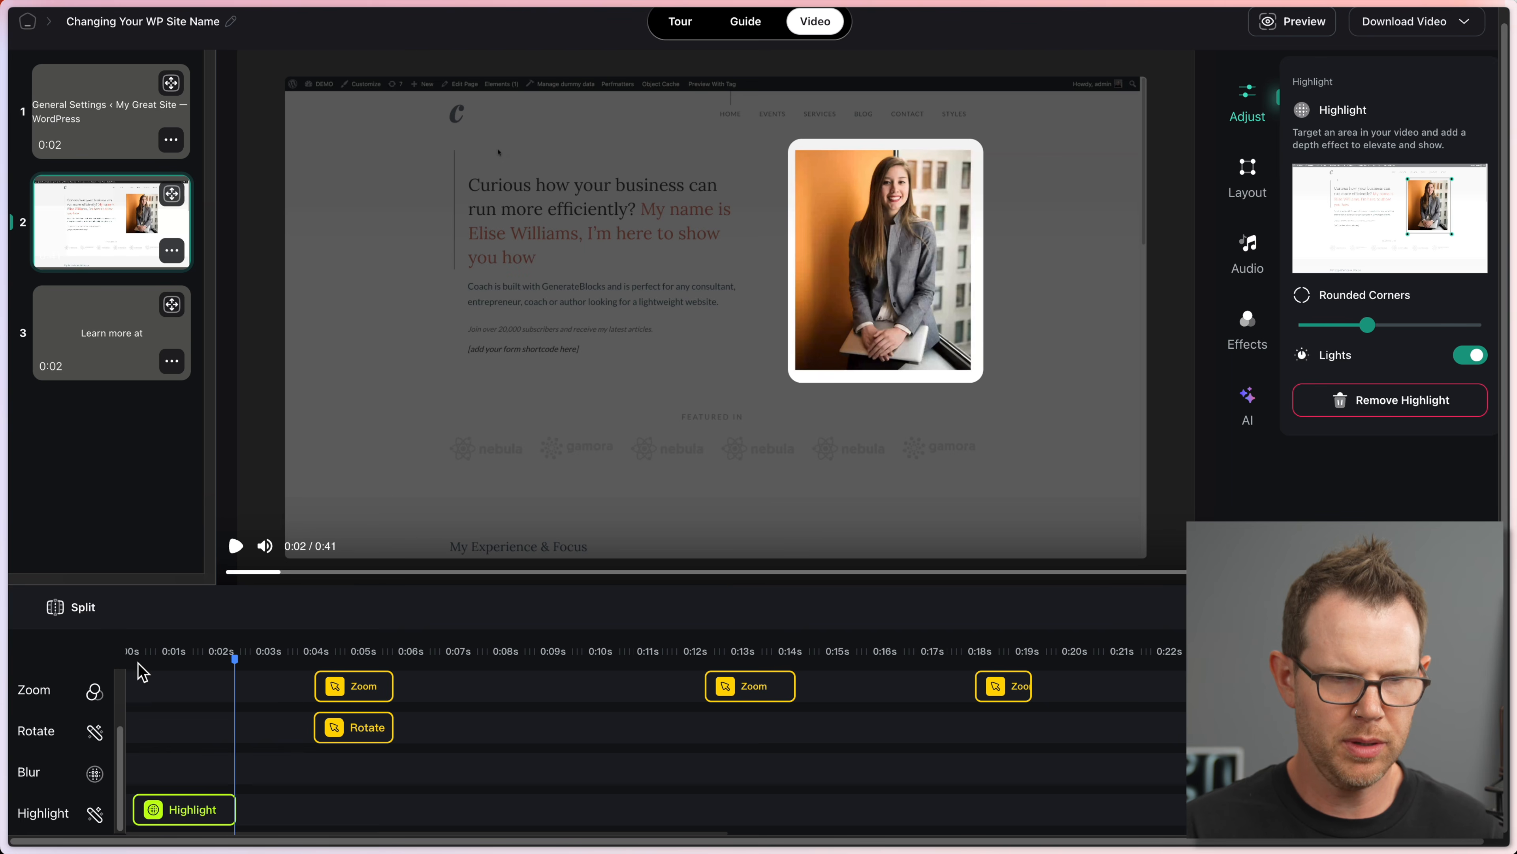
Step: Replay the video from the start to review the highlight, then open the initial tilt settings
{"action": "left_click", "coordinate": [137, 663]}
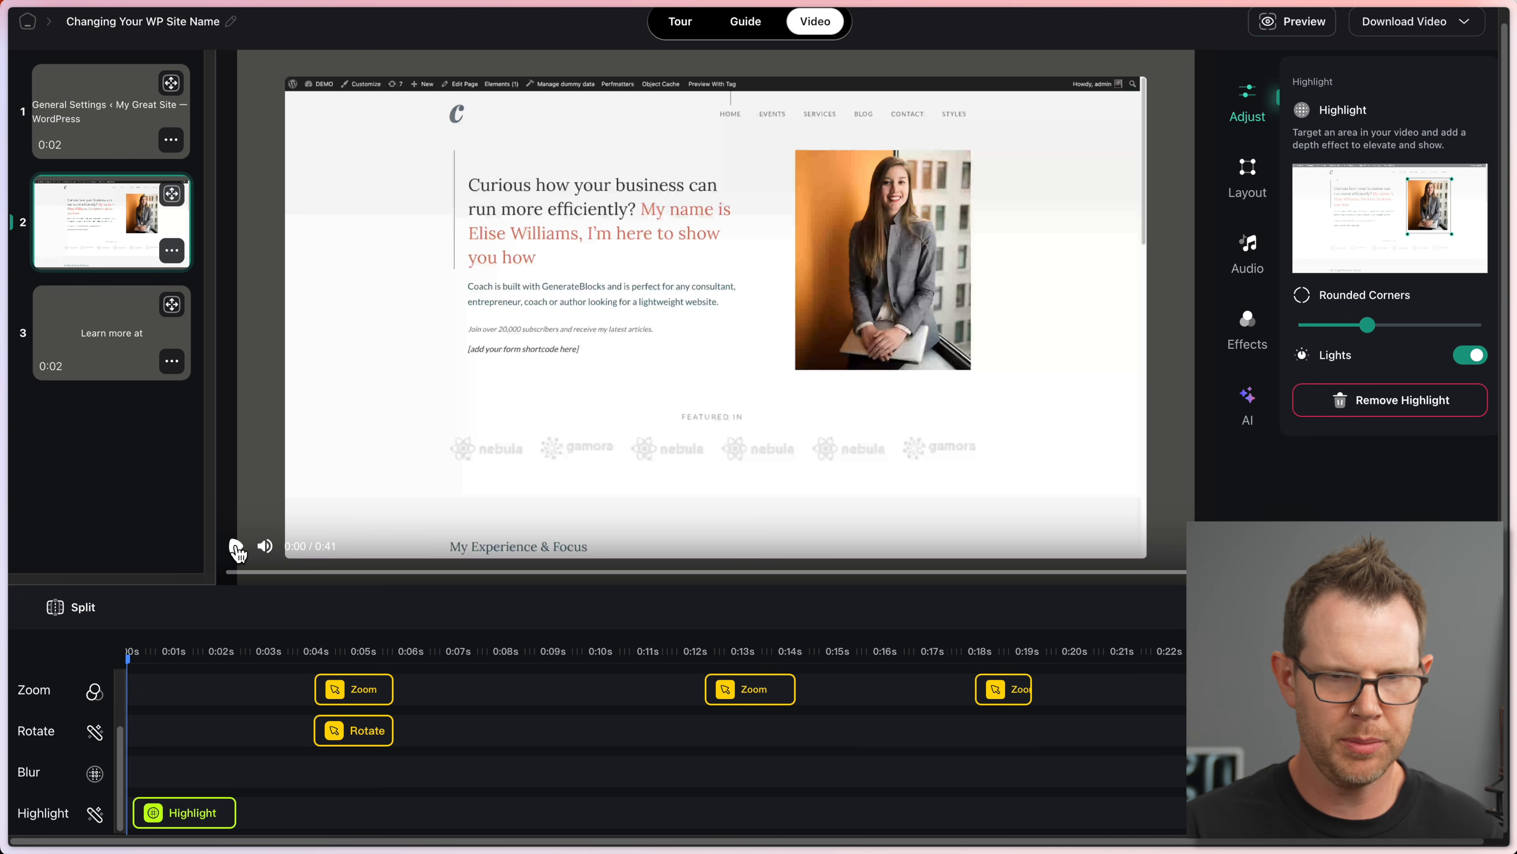
{"action": "left_click", "coordinate": [236, 546]}
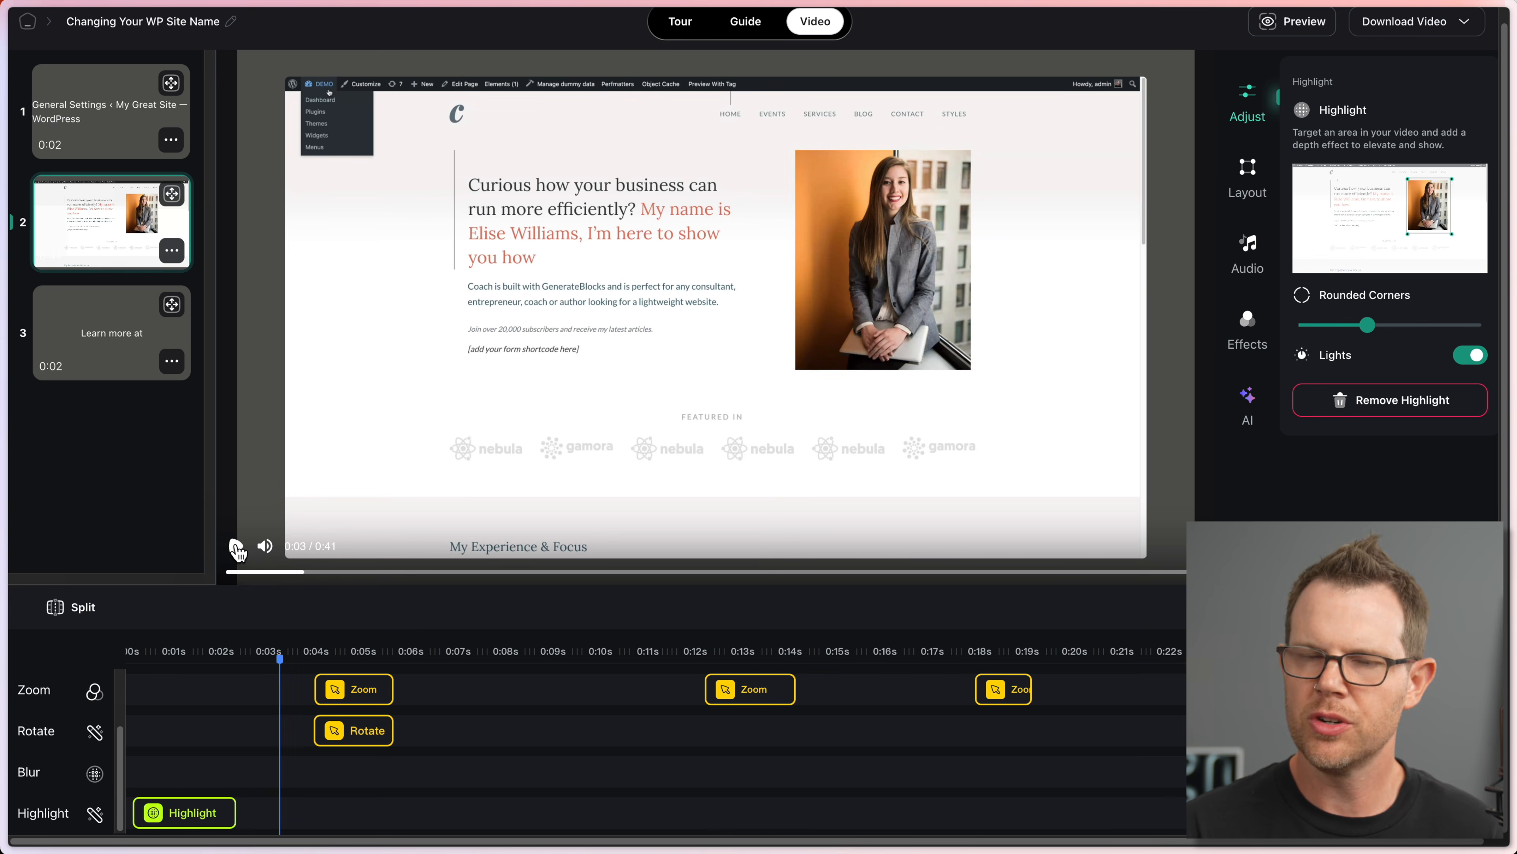
{"action": "left_click", "coordinate": [237, 548]}
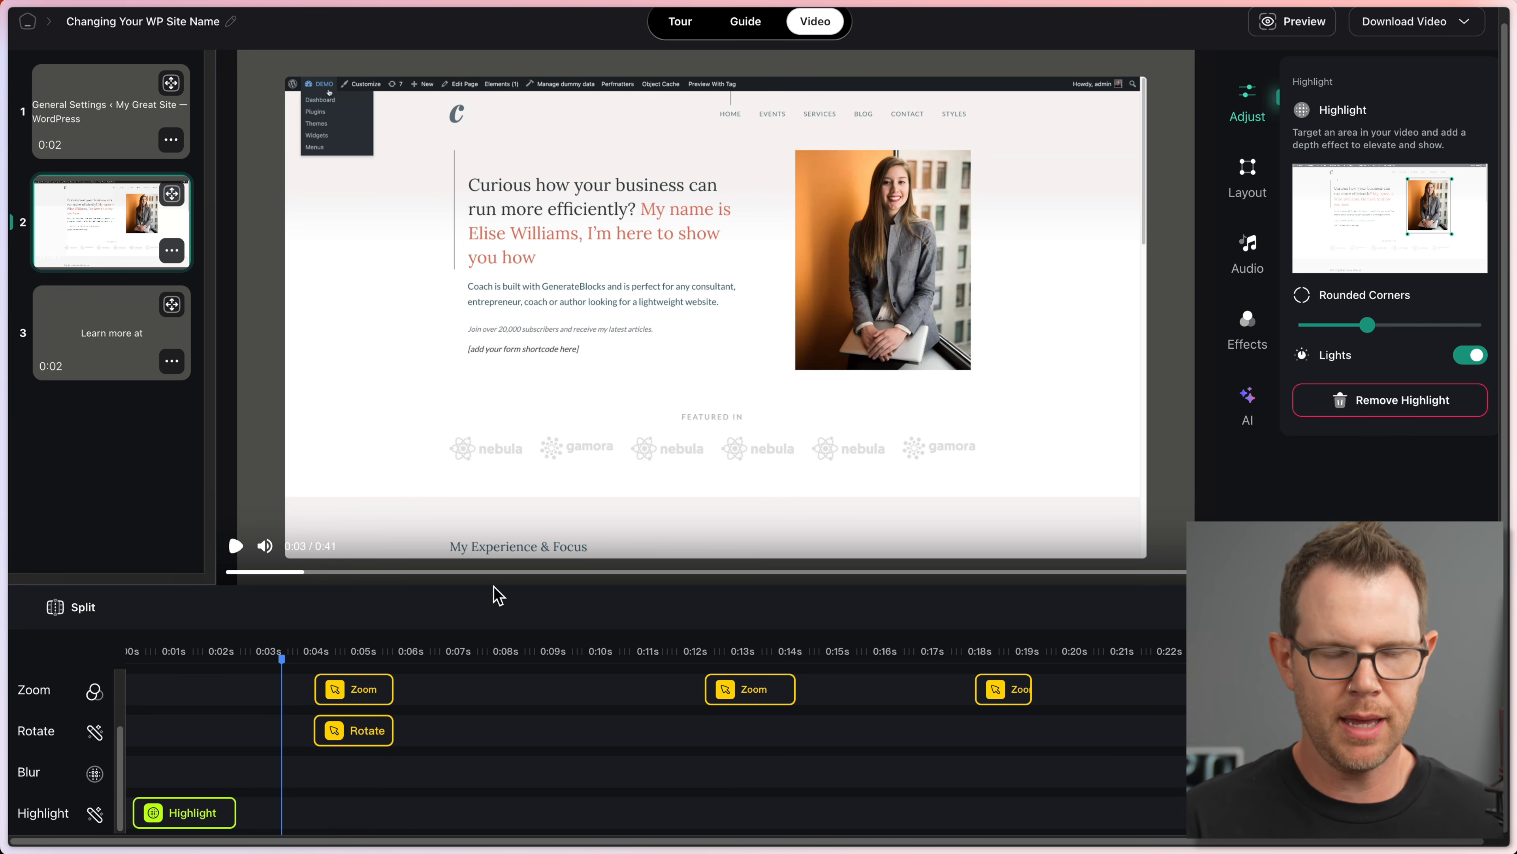
{"action": "left_click", "coordinate": [518, 596]}
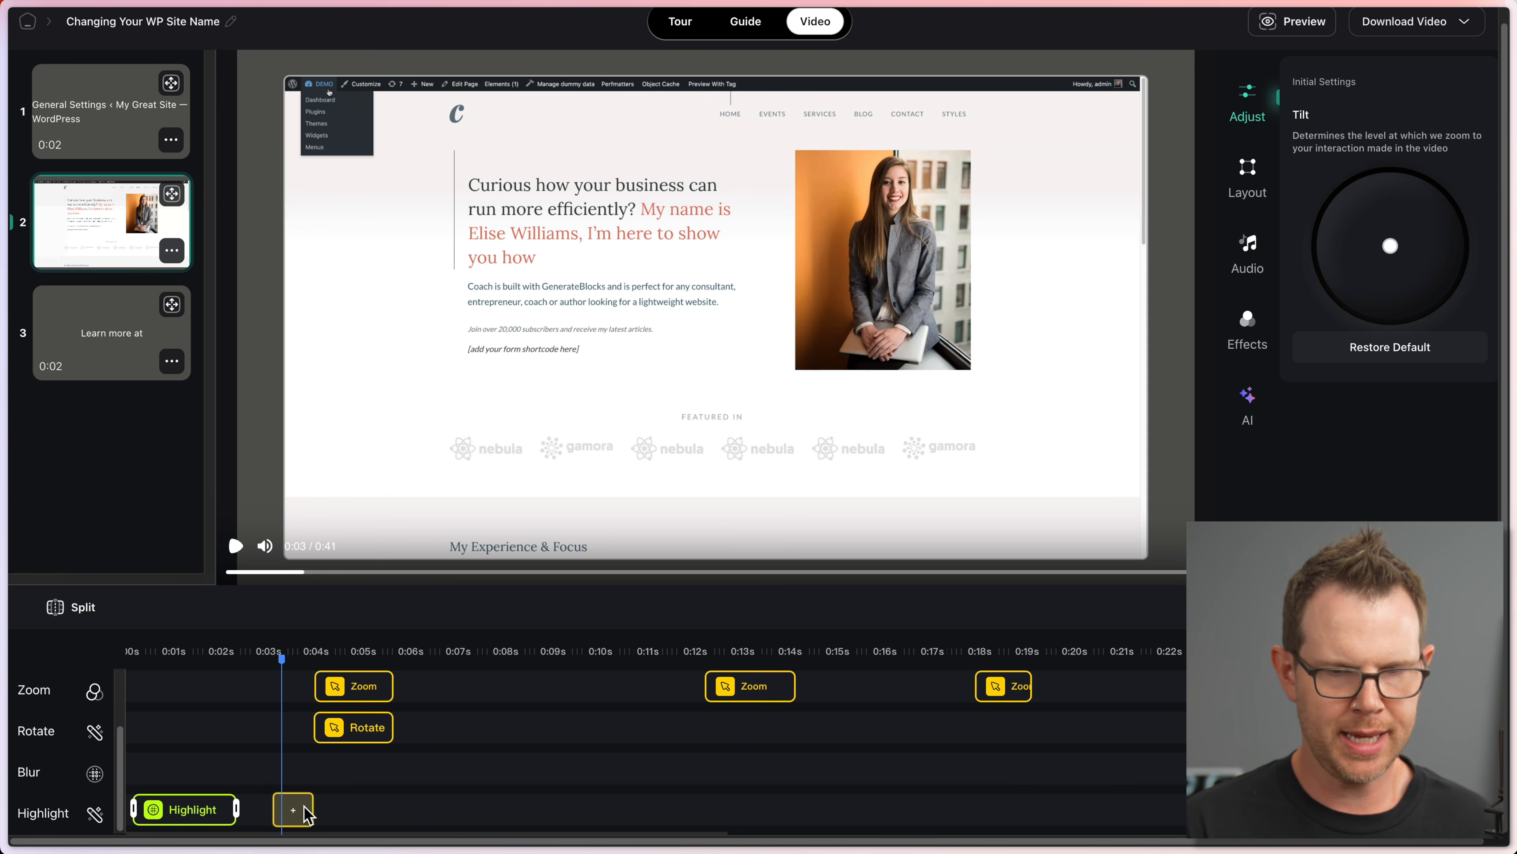
{"action": "left_click", "coordinate": [1247, 329]}
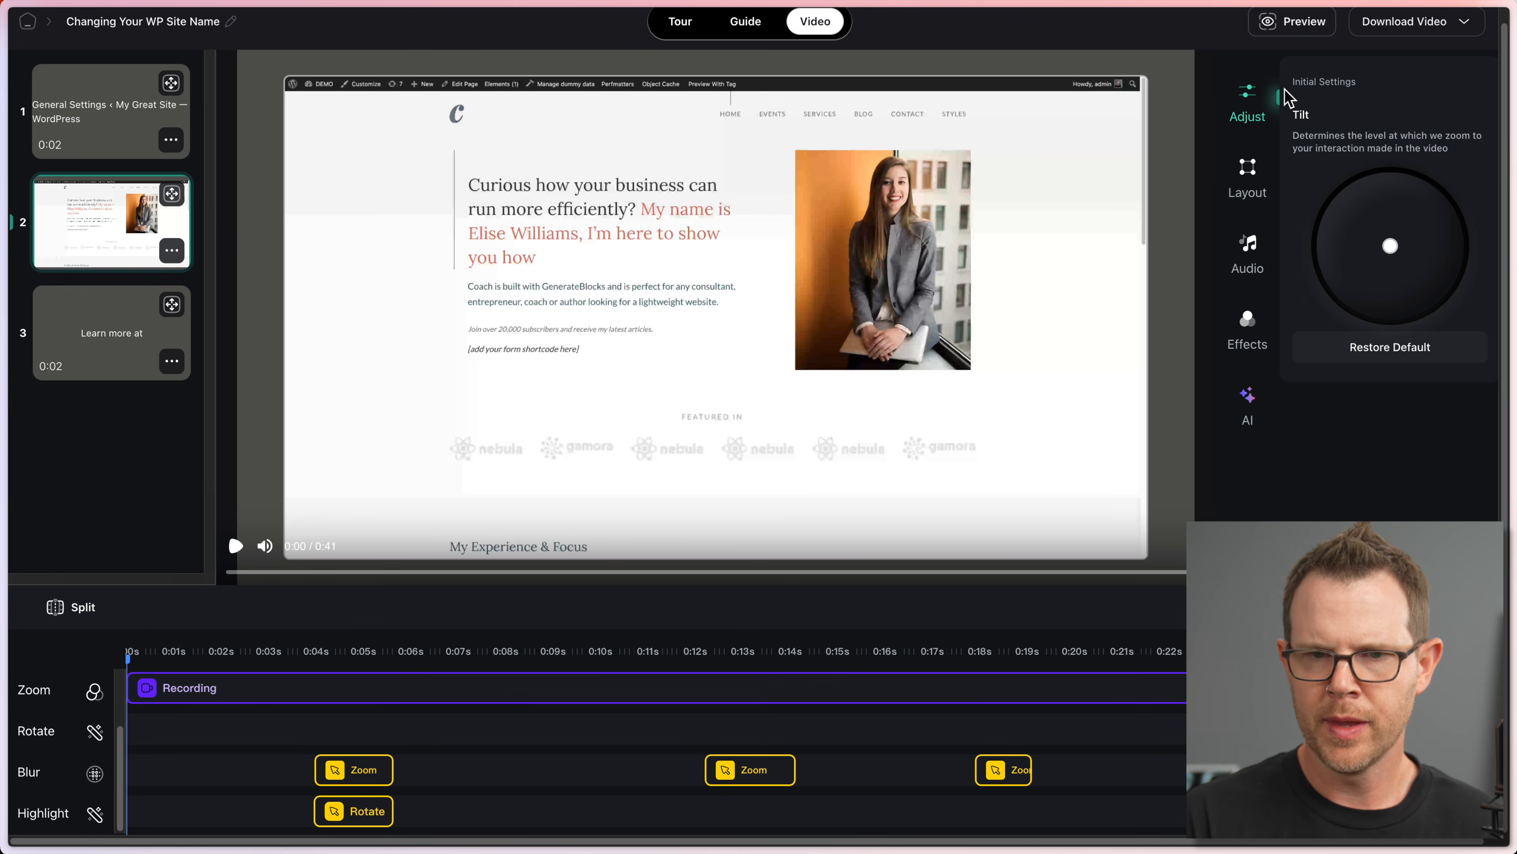
Step: Try a 3D tilt on the whole video, review it, then restore the flat default
{"action": "left_click", "coordinate": [1421, 243]}
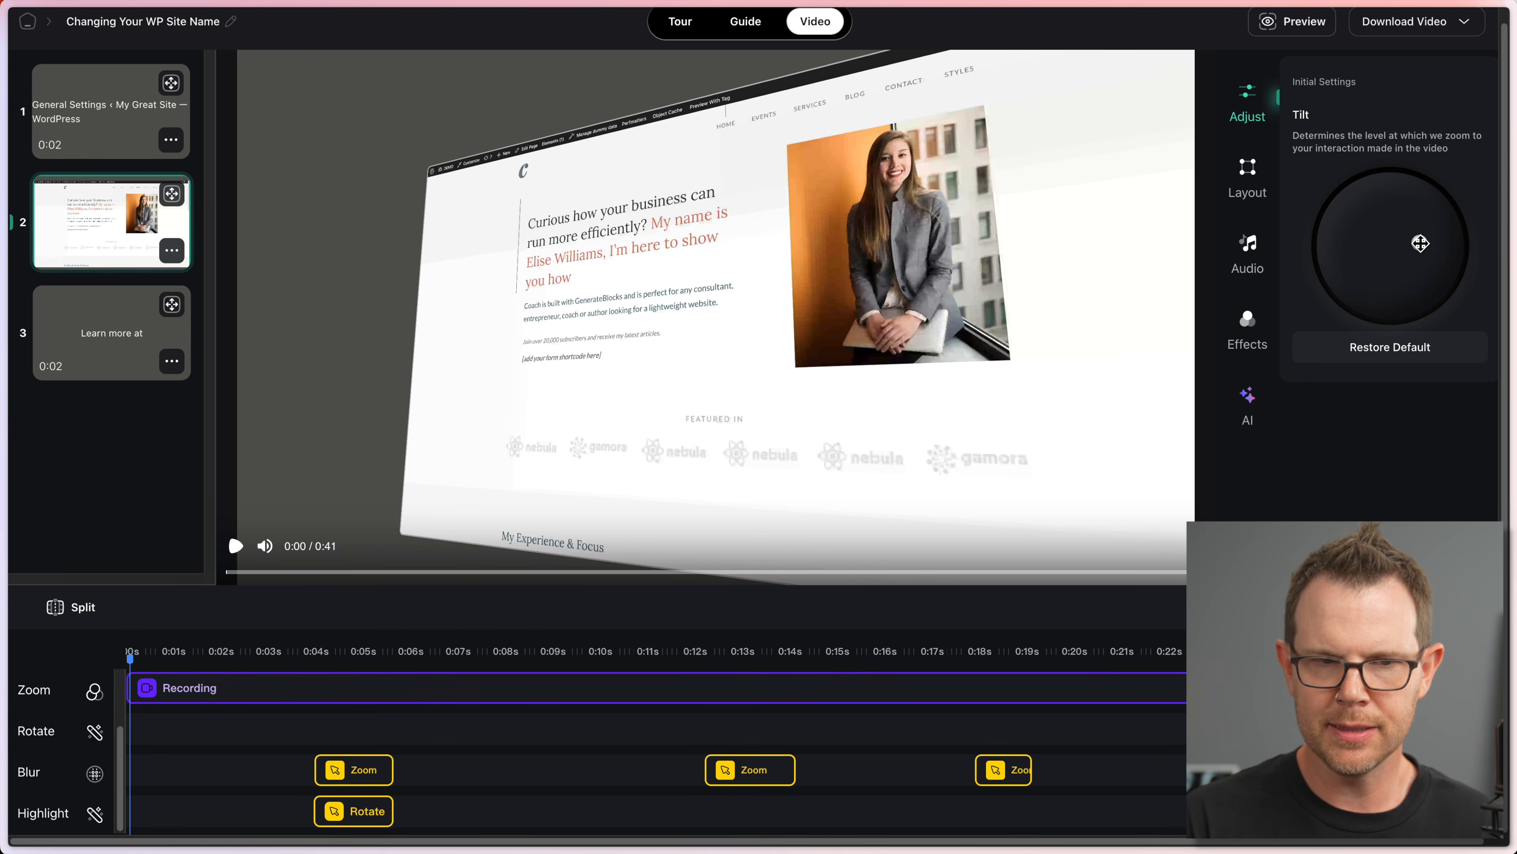
{"action": "left_click_drag", "start_coordinate": [1421, 242], "coordinate": [1347, 255]}
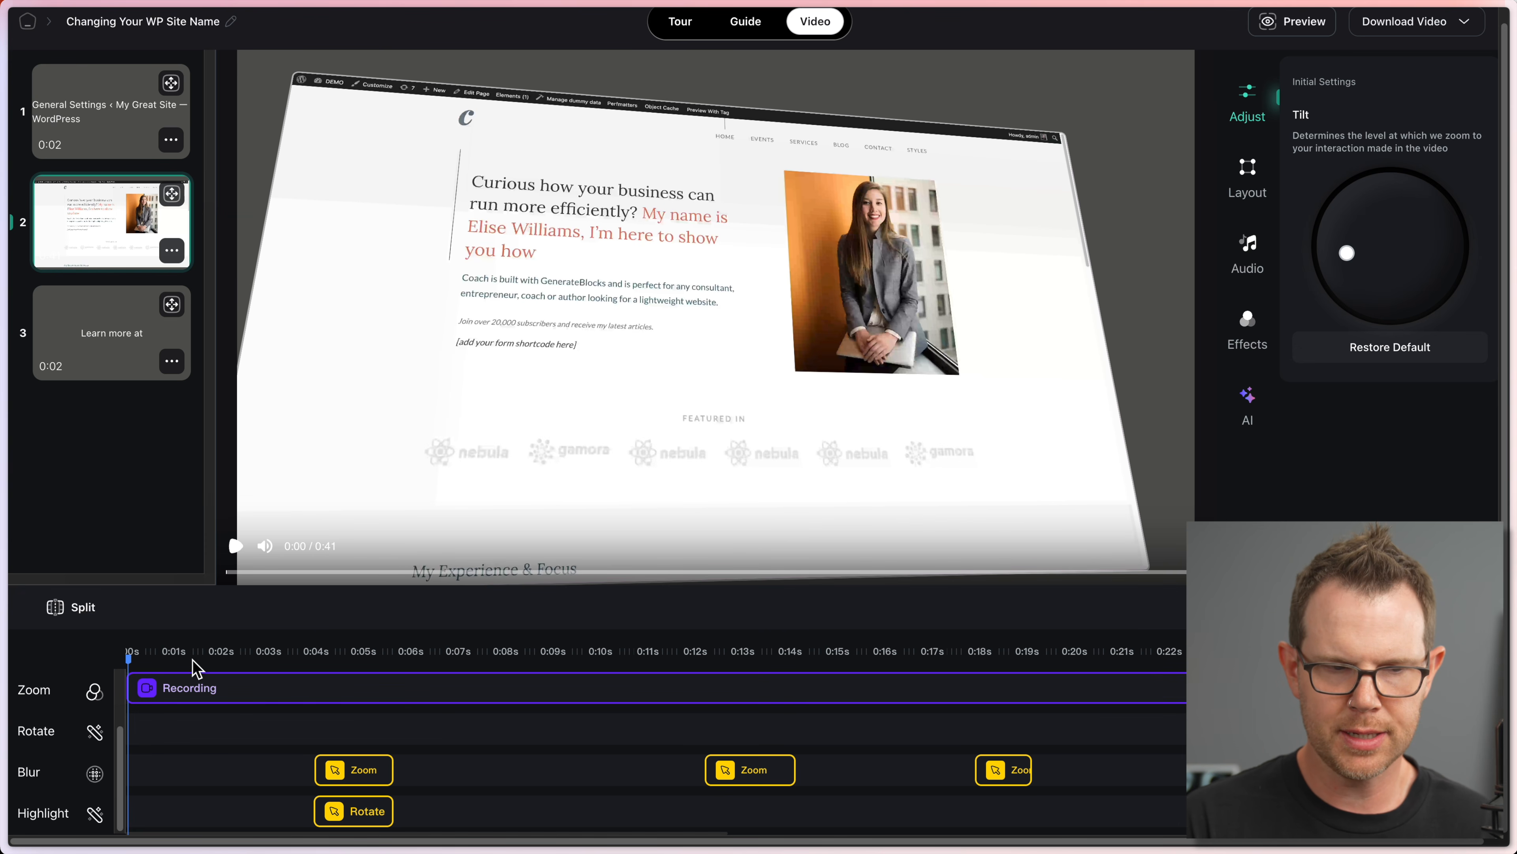
{"action": "left_click", "coordinate": [238, 655]}
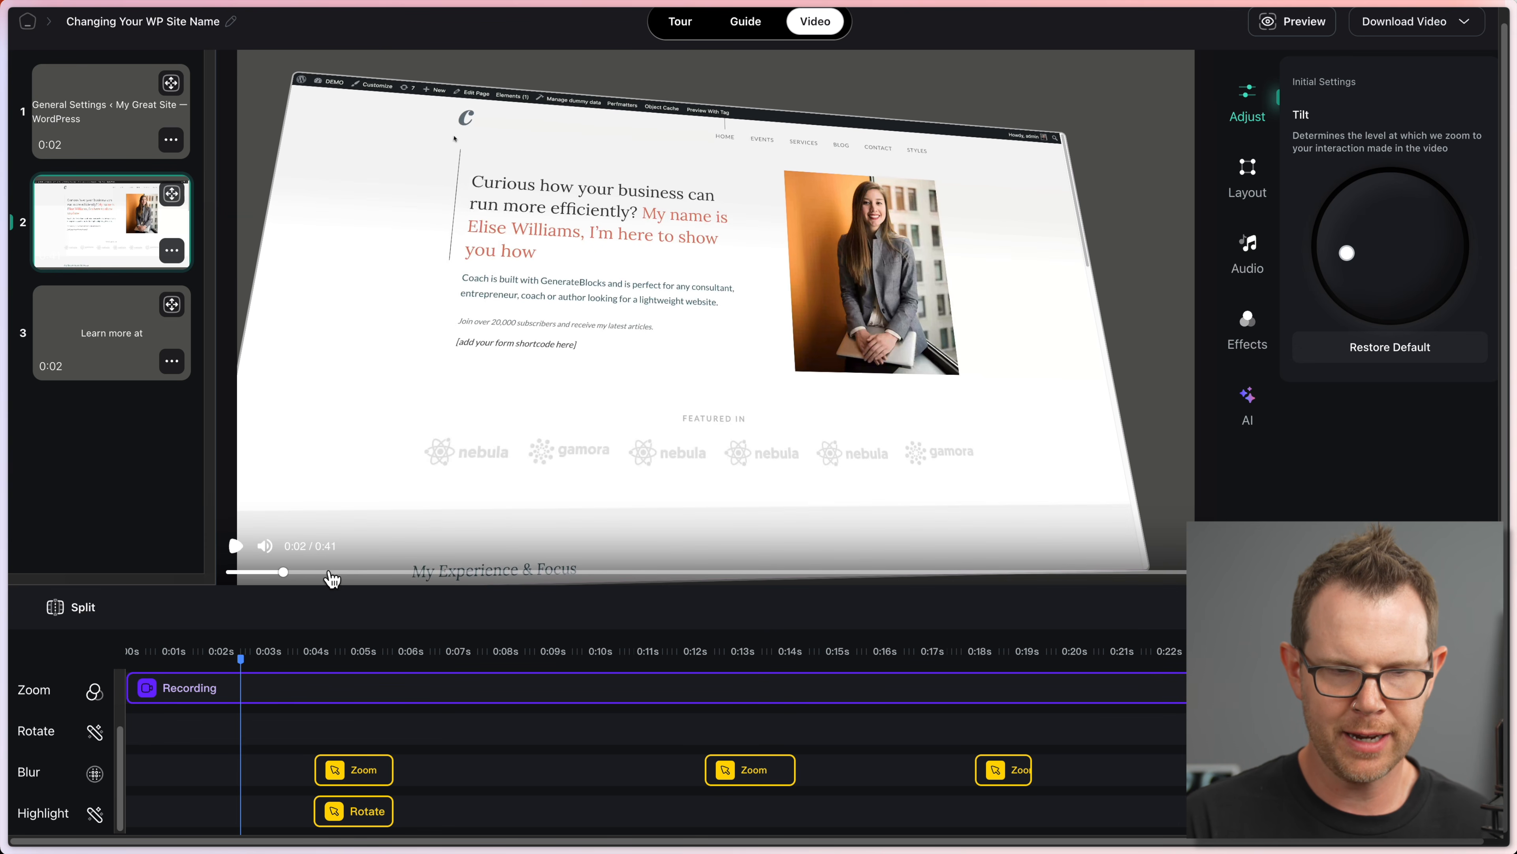
{"action": "left_click_drag", "start_coordinate": [331, 574], "coordinate": [357, 556]}
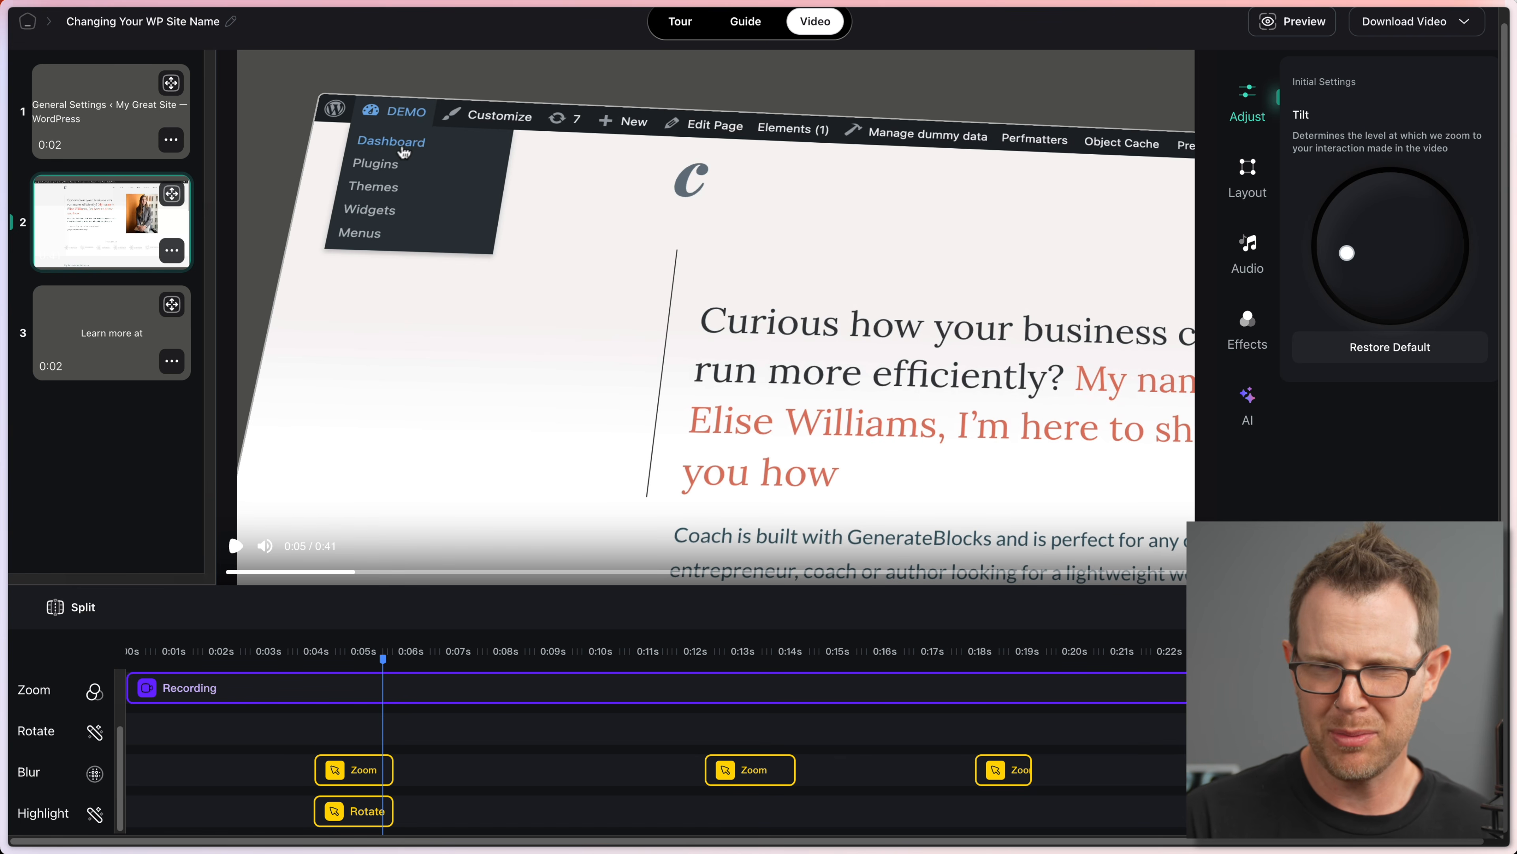
{"action": "left_click", "coordinate": [1407, 351]}
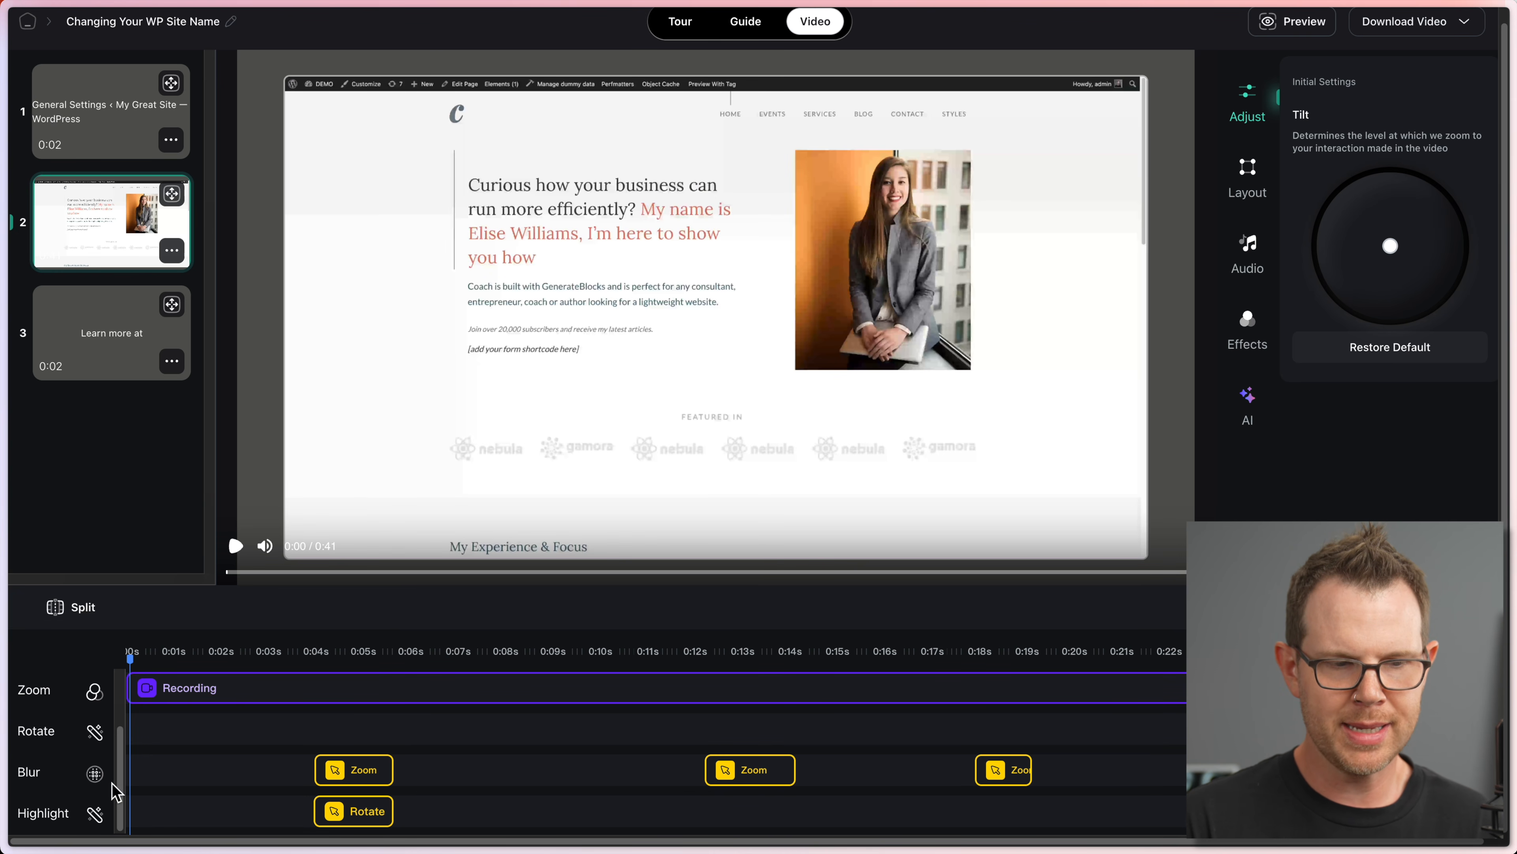
{"action": "scroll", "coordinate": [193, 785], "scroll_direction": "down", "scroll_amount": 3}
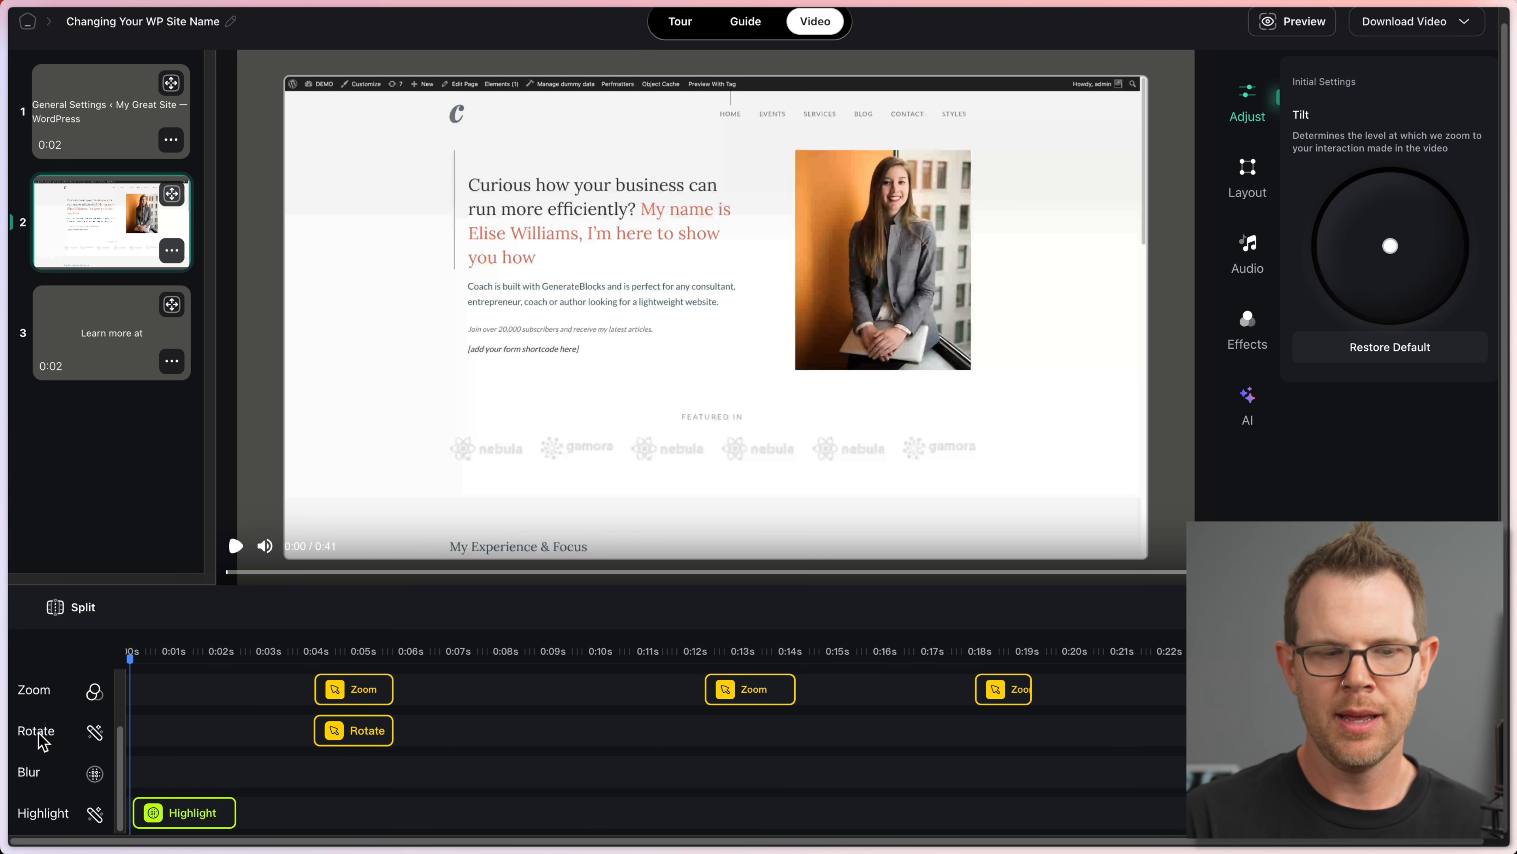
Step: On the Rotate clip, try Left, Right, Top and Bottom Tilt, then set a manual lower-left tilt
{"action": "left_click", "coordinate": [358, 736]}
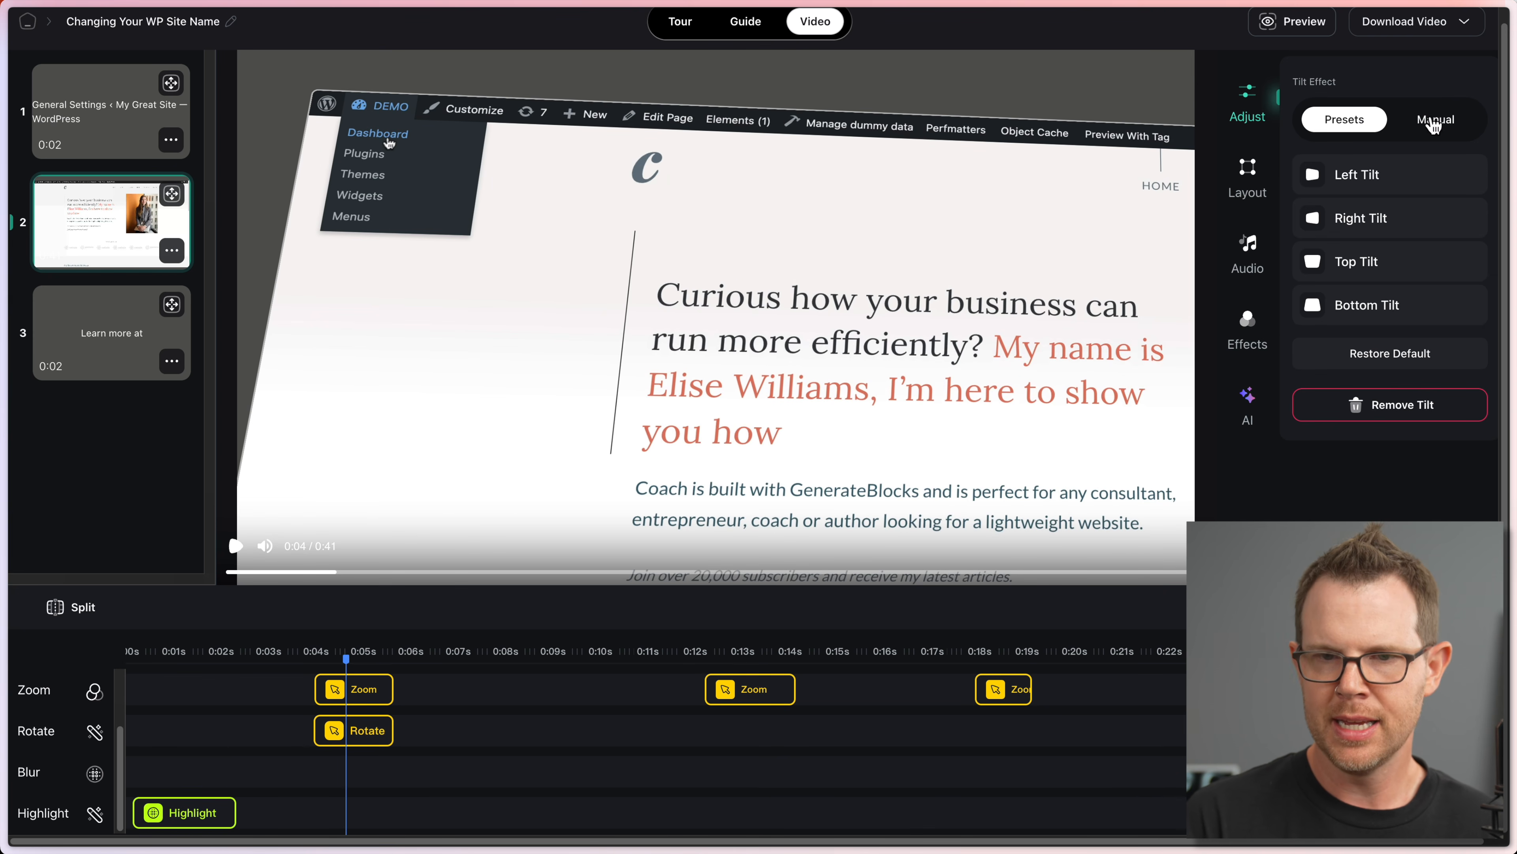
{"action": "left_click", "coordinate": [1361, 181]}
{"action": "left_click", "coordinate": [1364, 220]}
{"action": "left_click", "coordinate": [1365, 261]}
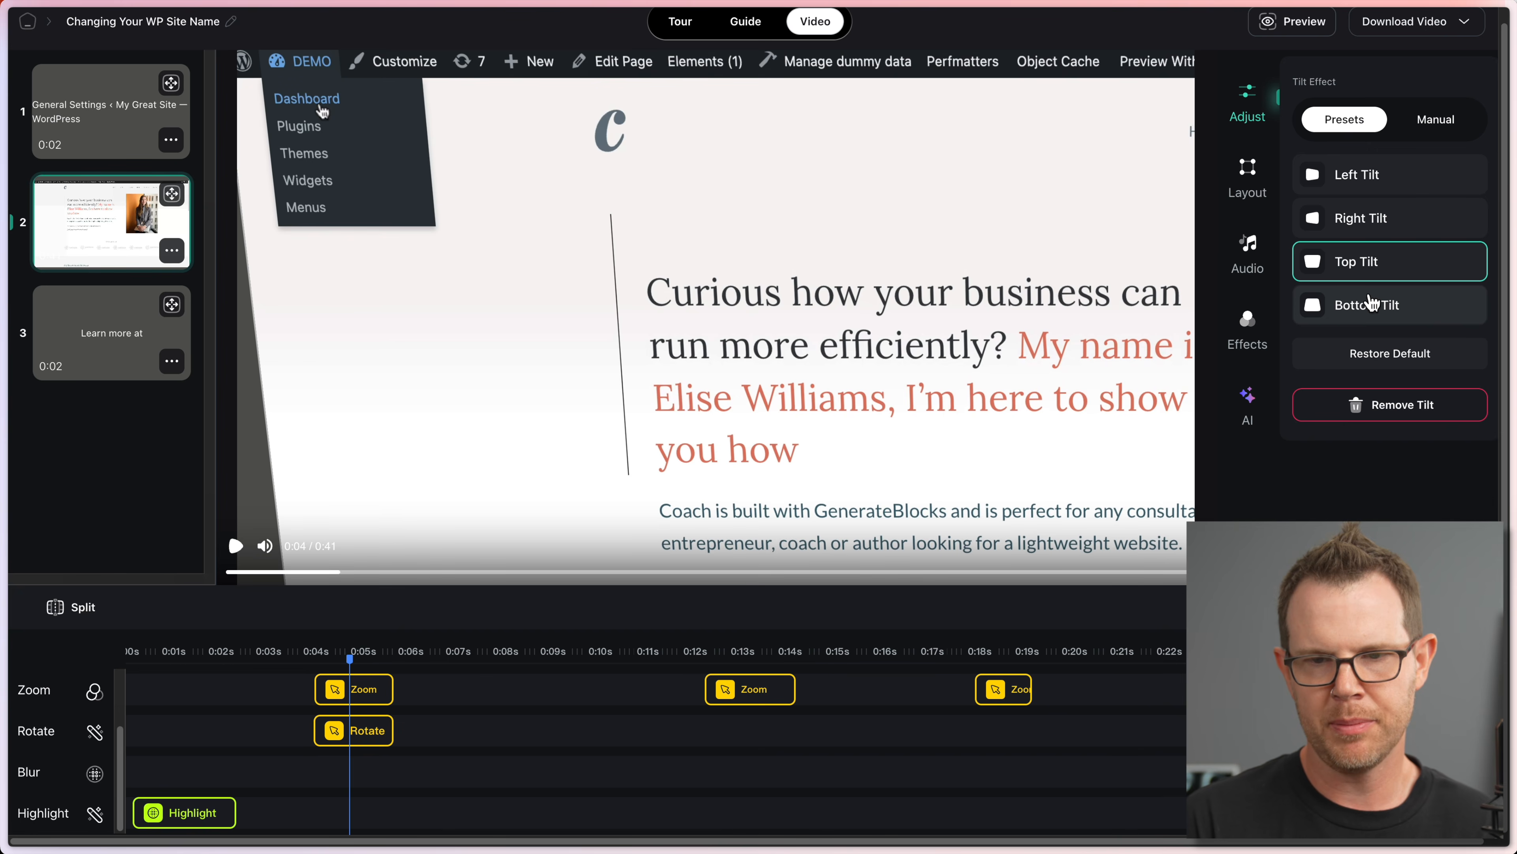
{"action": "left_click", "coordinate": [1371, 305]}
{"action": "left_click", "coordinate": [1440, 123]}
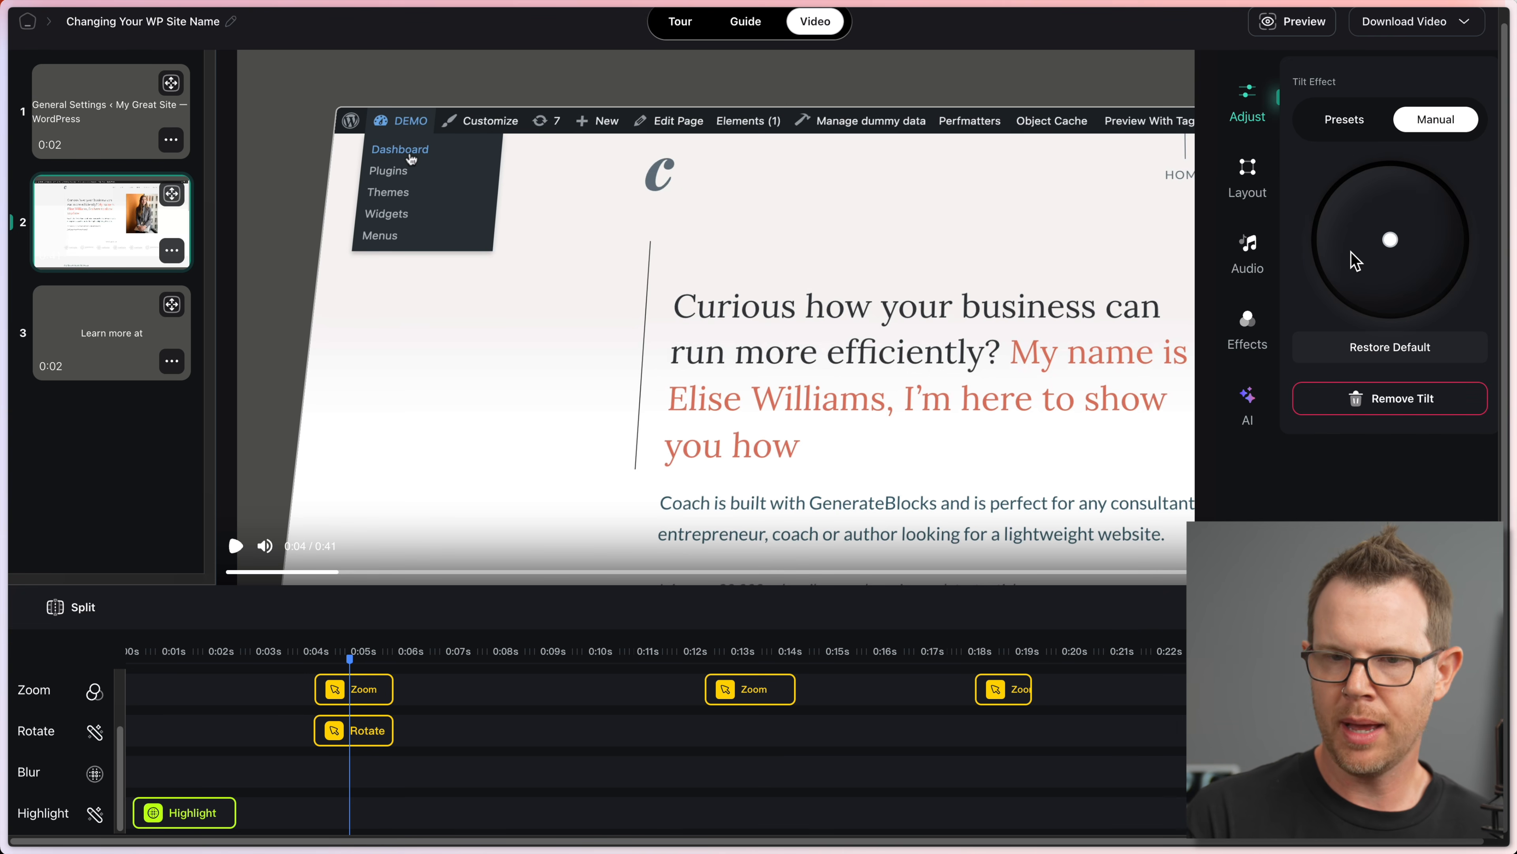
{"action": "mouse_move", "coordinate": [1386, 248]}
{"action": "left_mouse_down"}
{"action": "mouse_move", "coordinate": [1361, 244]}
{"action": "mouse_move", "coordinate": [1386, 243]}
{"action": "mouse_move", "coordinate": [1393, 262]}
{"action": "left_mouse_up"}
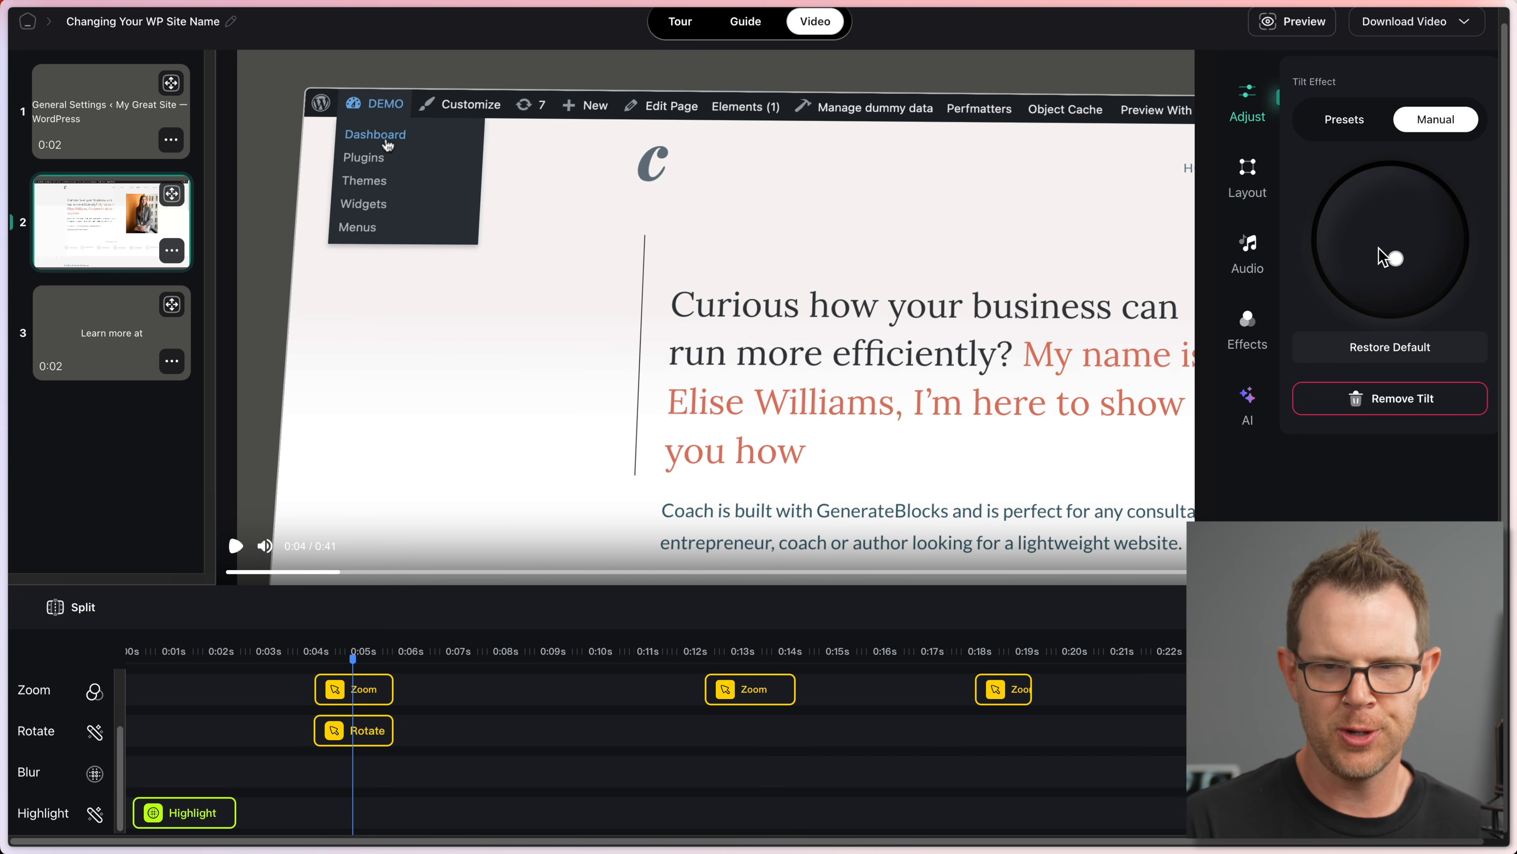
{"action": "left_click", "coordinate": [1247, 180]}
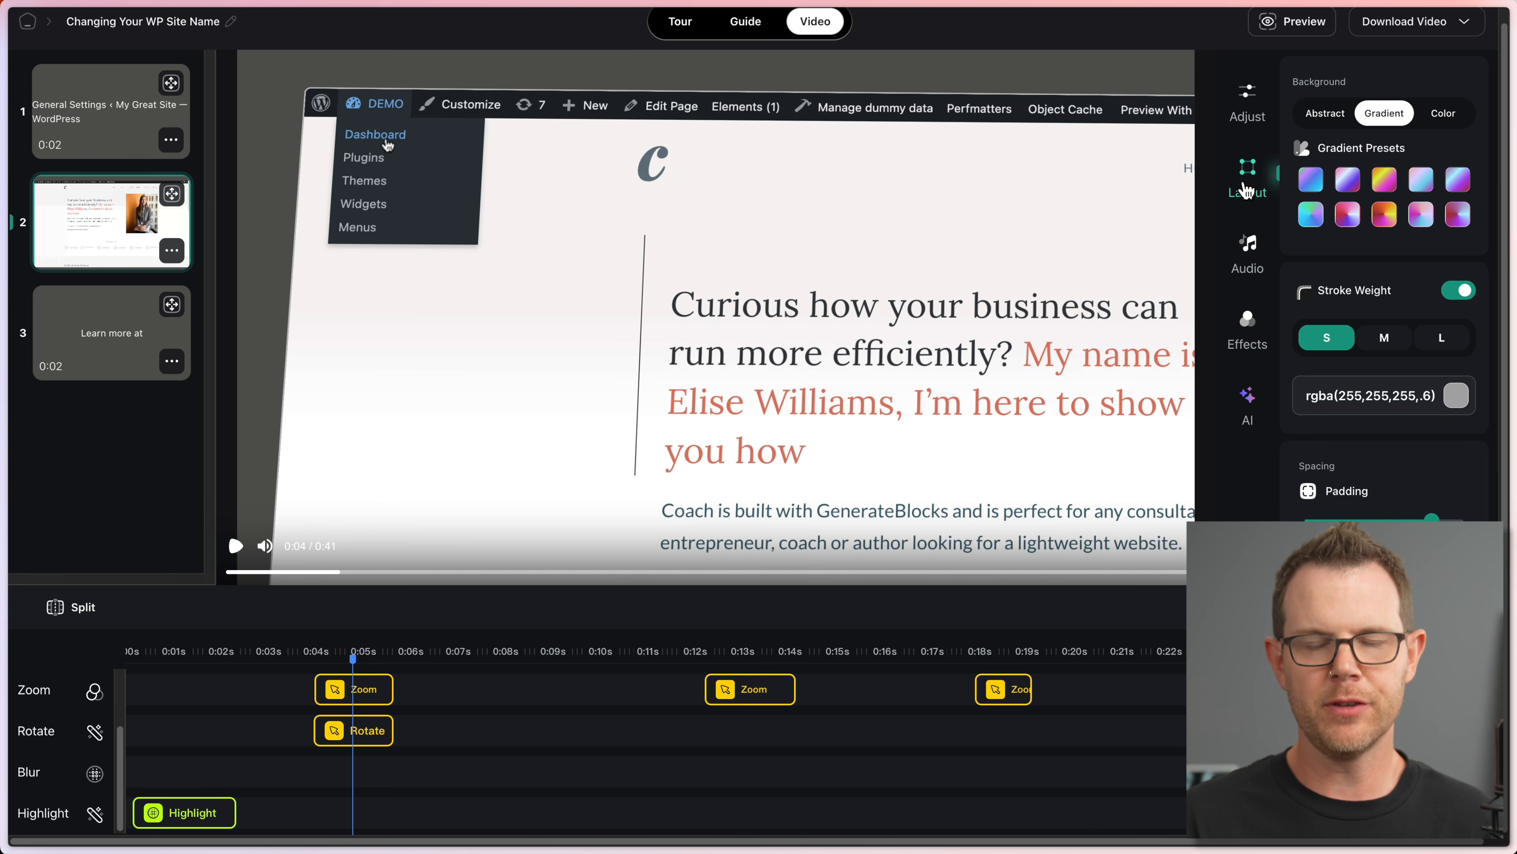
Step: Try out the gradient background presets one after another
{"action": "left_click", "coordinate": [1319, 182]}
{"action": "left_click", "coordinate": [1357, 184]}
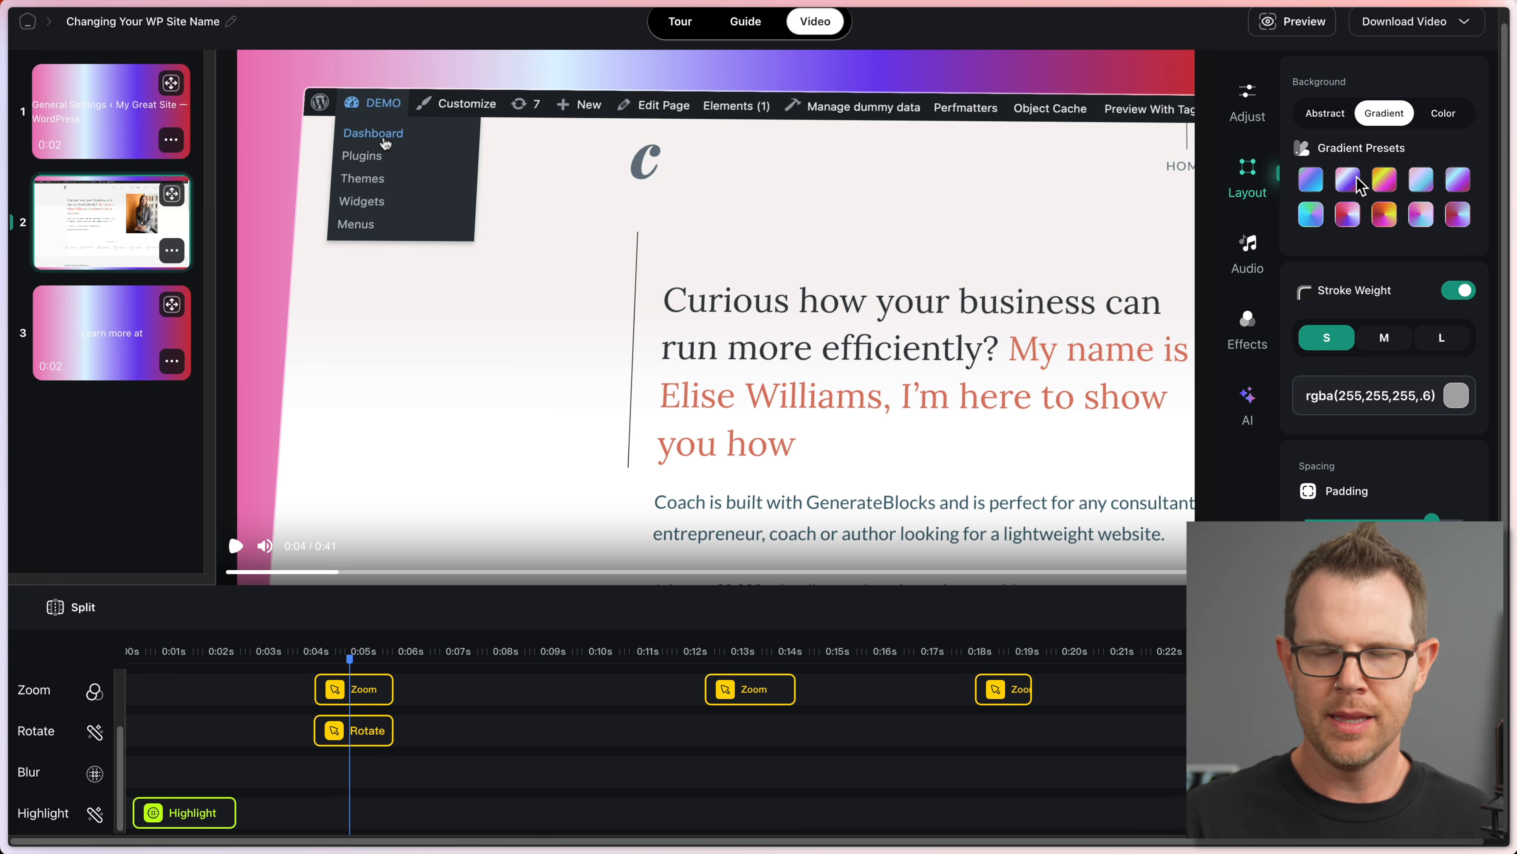
{"action": "left_click", "coordinate": [1384, 181]}
{"action": "left_click", "coordinate": [1426, 182]}
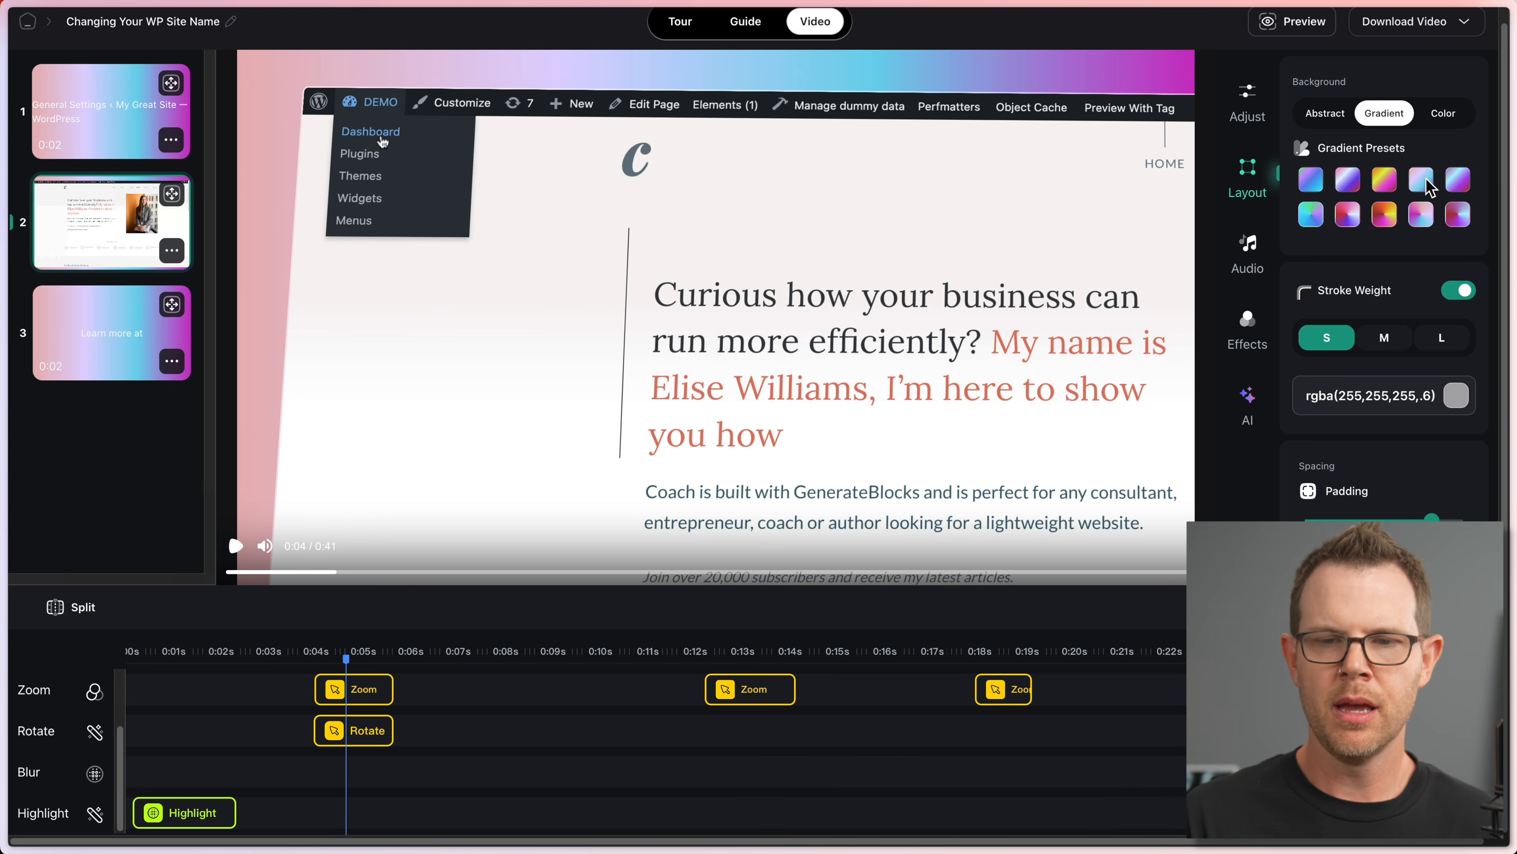
{"action": "left_click", "coordinate": [1458, 179]}
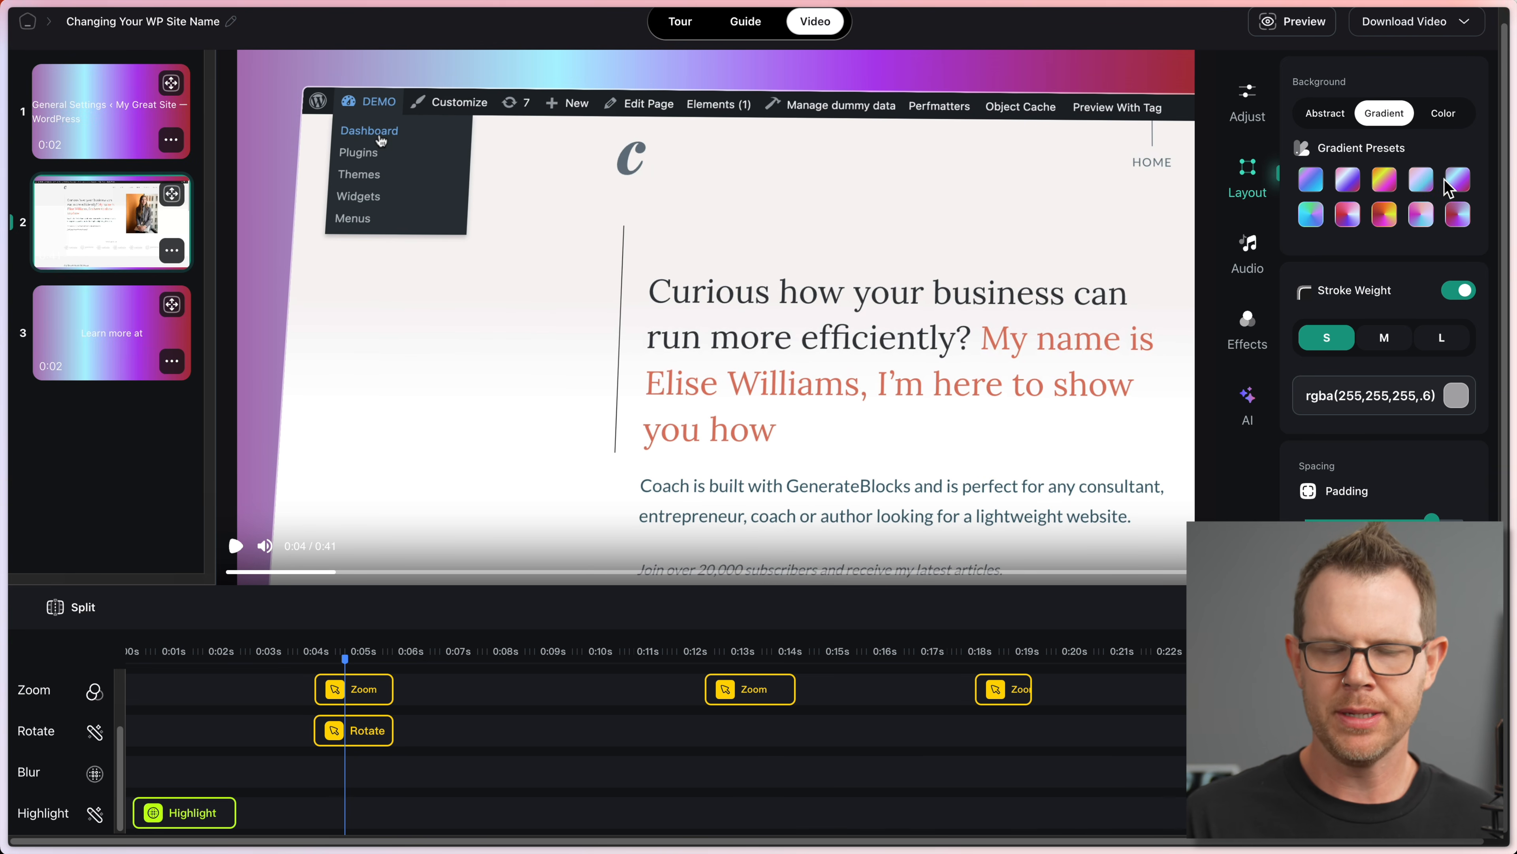
{"action": "left_click", "coordinate": [1314, 222]}
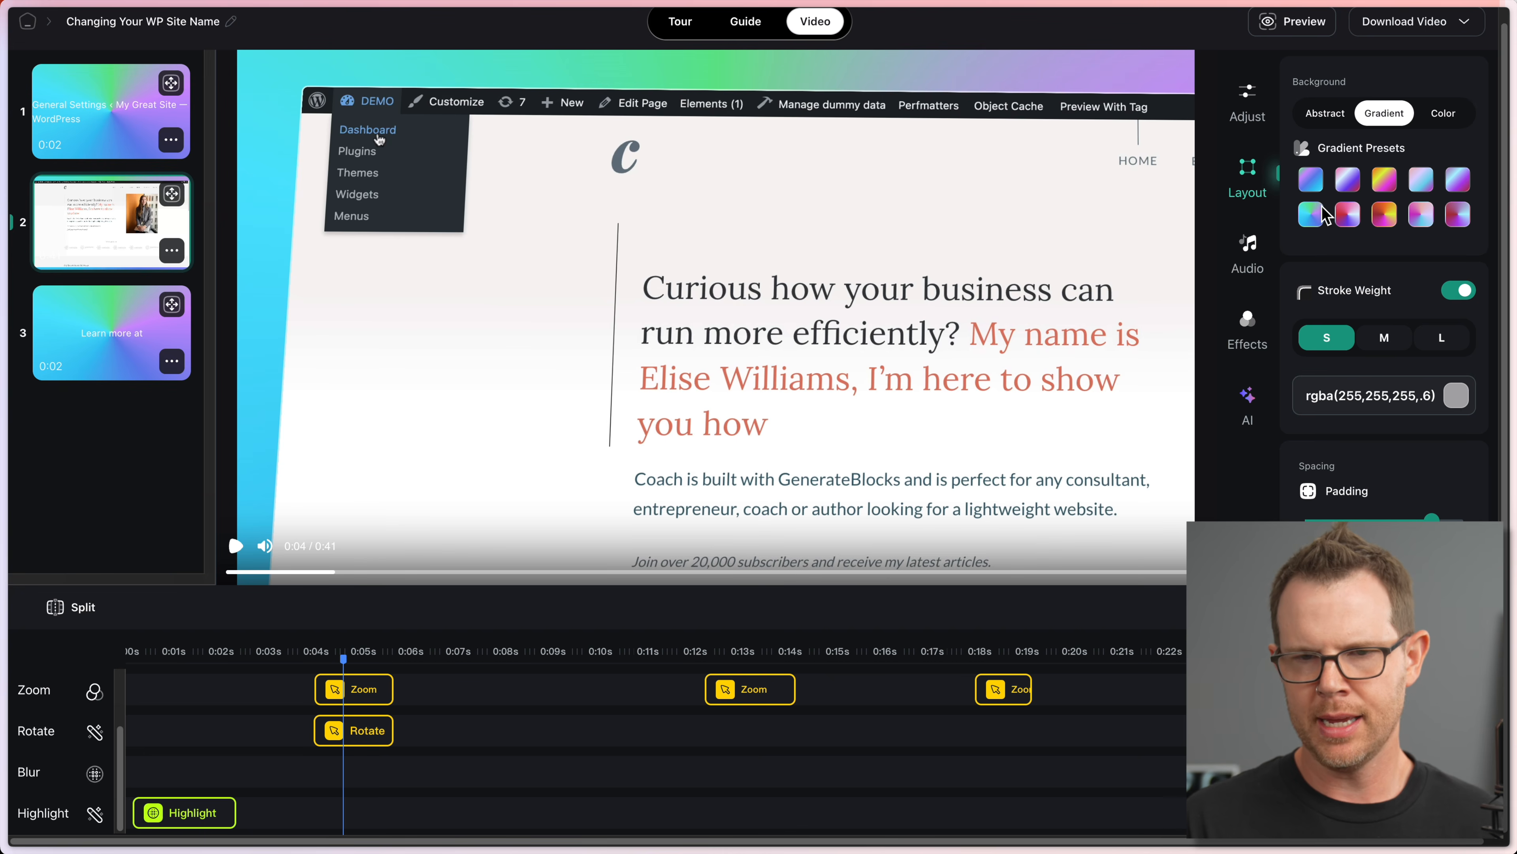
{"action": "left_click", "coordinate": [1352, 218]}
{"action": "left_click", "coordinate": [1385, 217]}
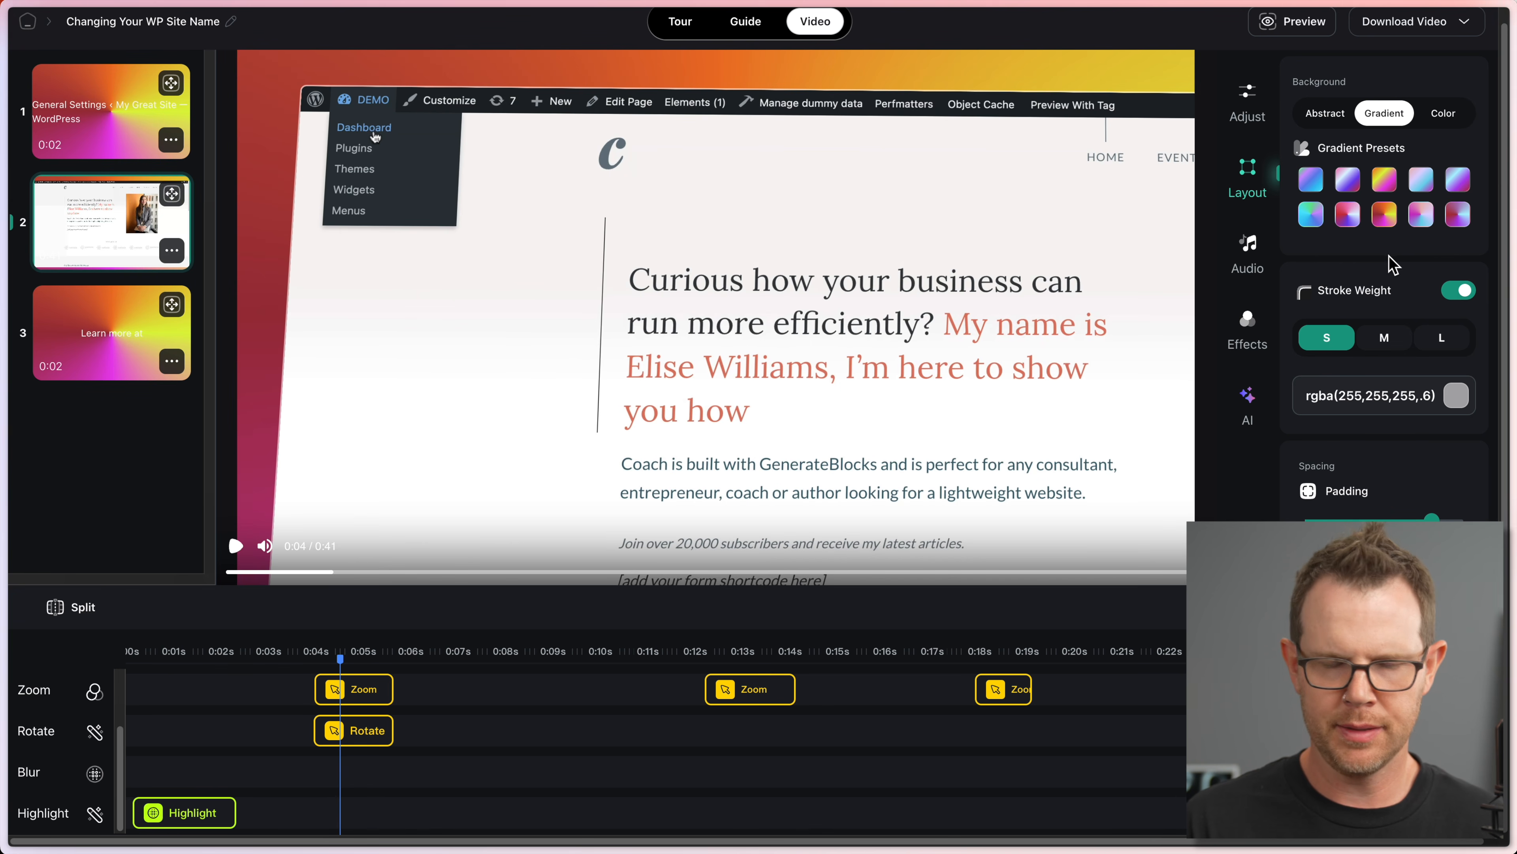
Step: Try the orange-pink and pink-purple abstract backgrounds, checking them on the Dashboard frame
{"action": "left_click", "coordinate": [1443, 114]}
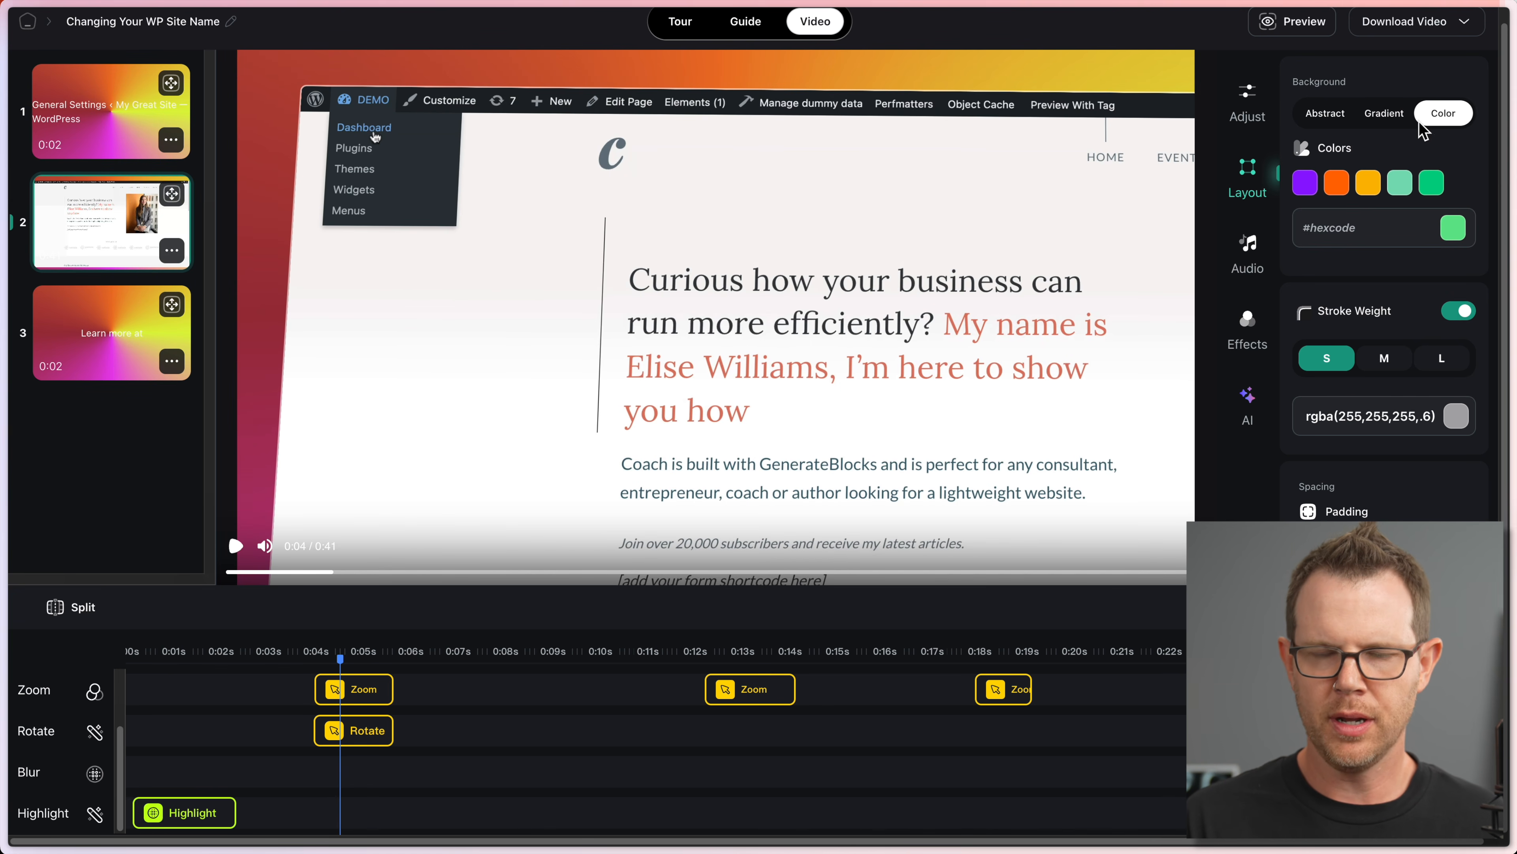
{"action": "left_click", "coordinate": [1326, 116]}
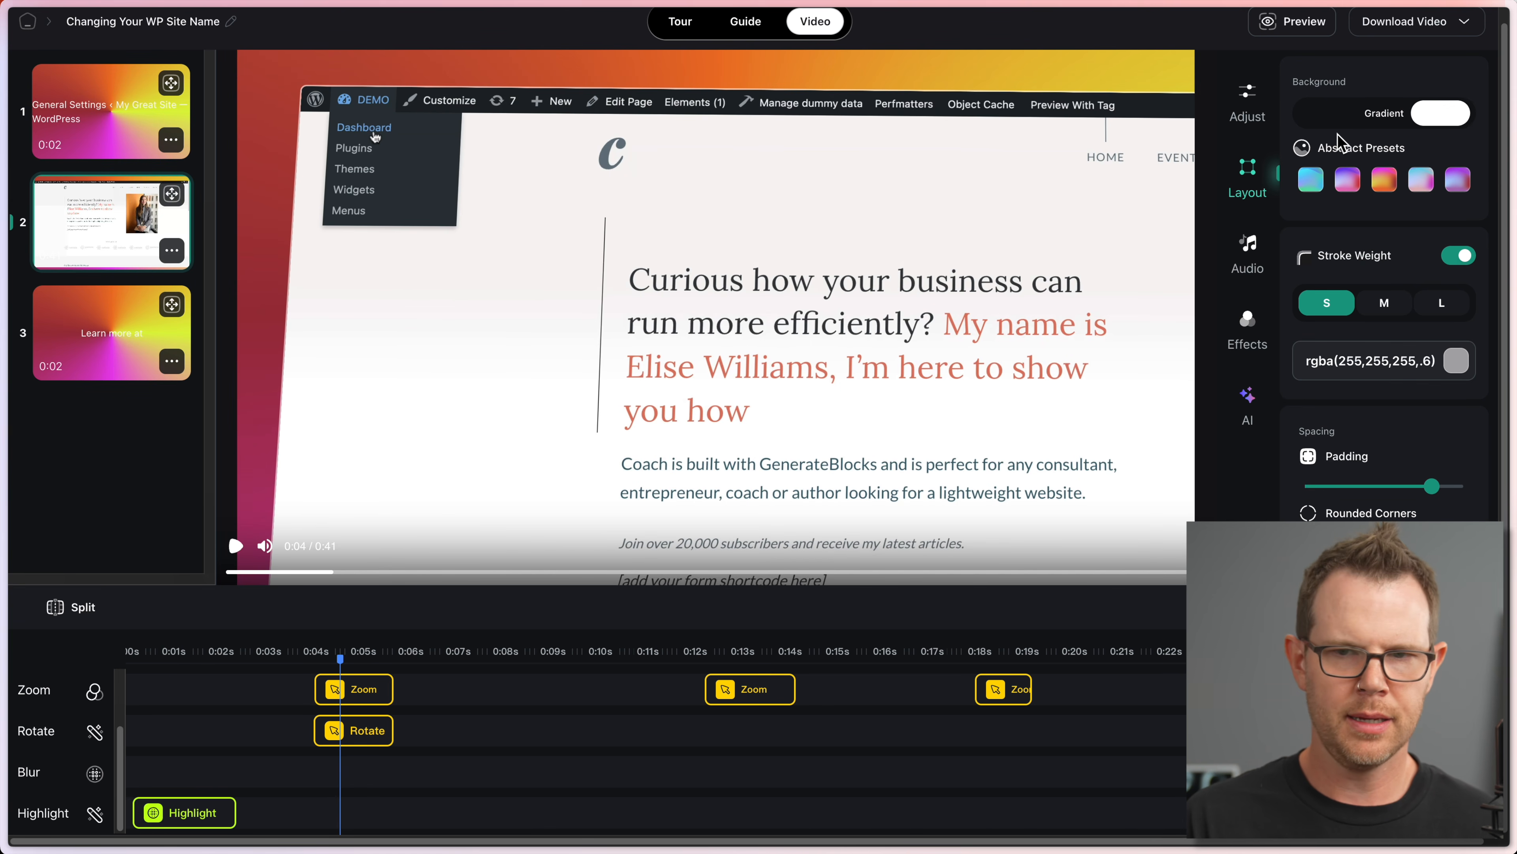
{"action": "left_click", "coordinate": [1383, 181]}
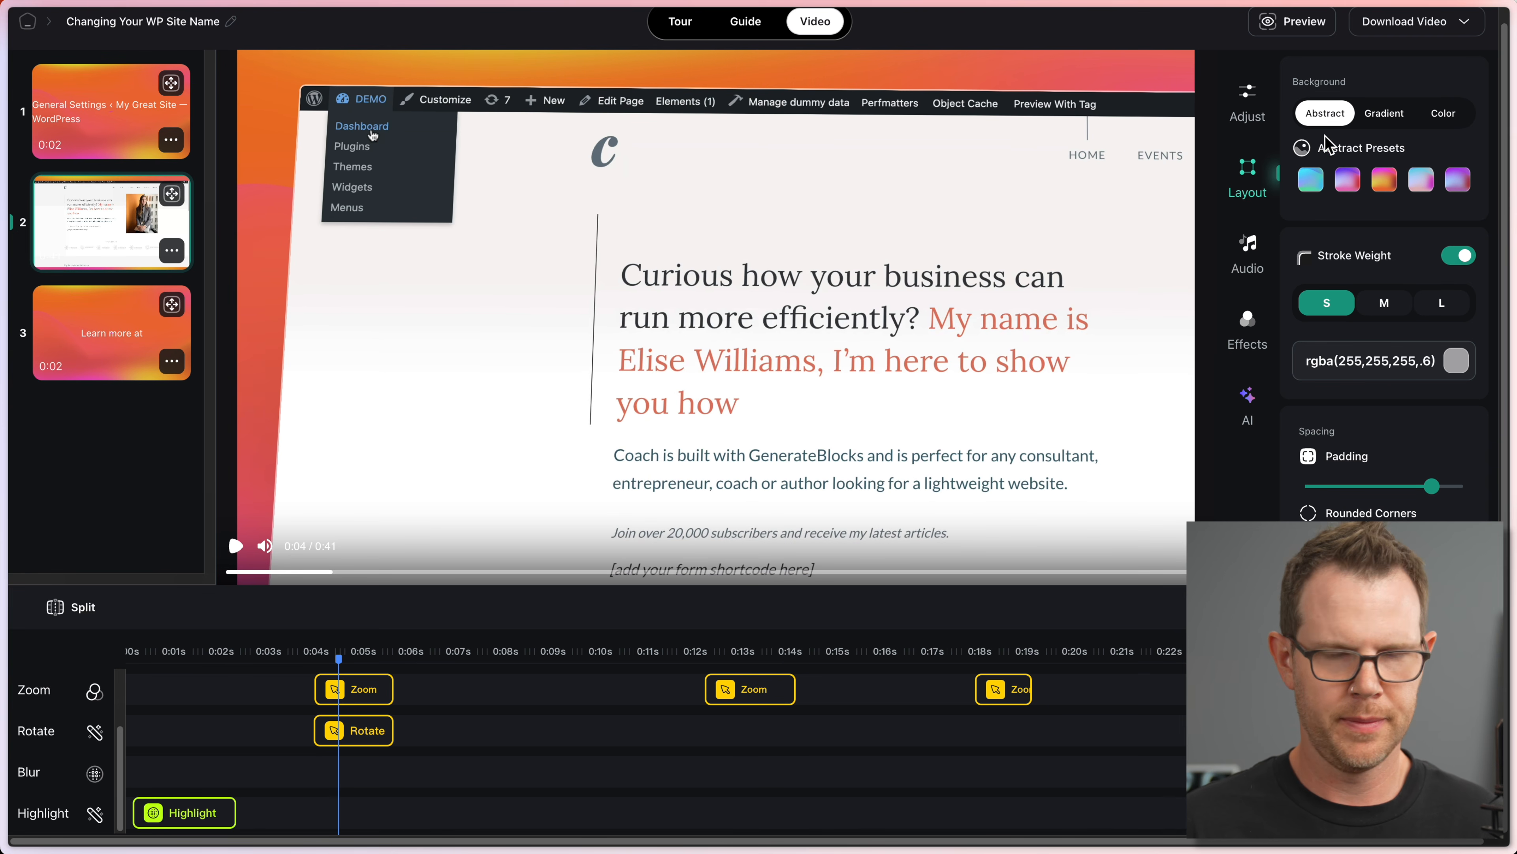
{"action": "left_click", "coordinate": [476, 655]}
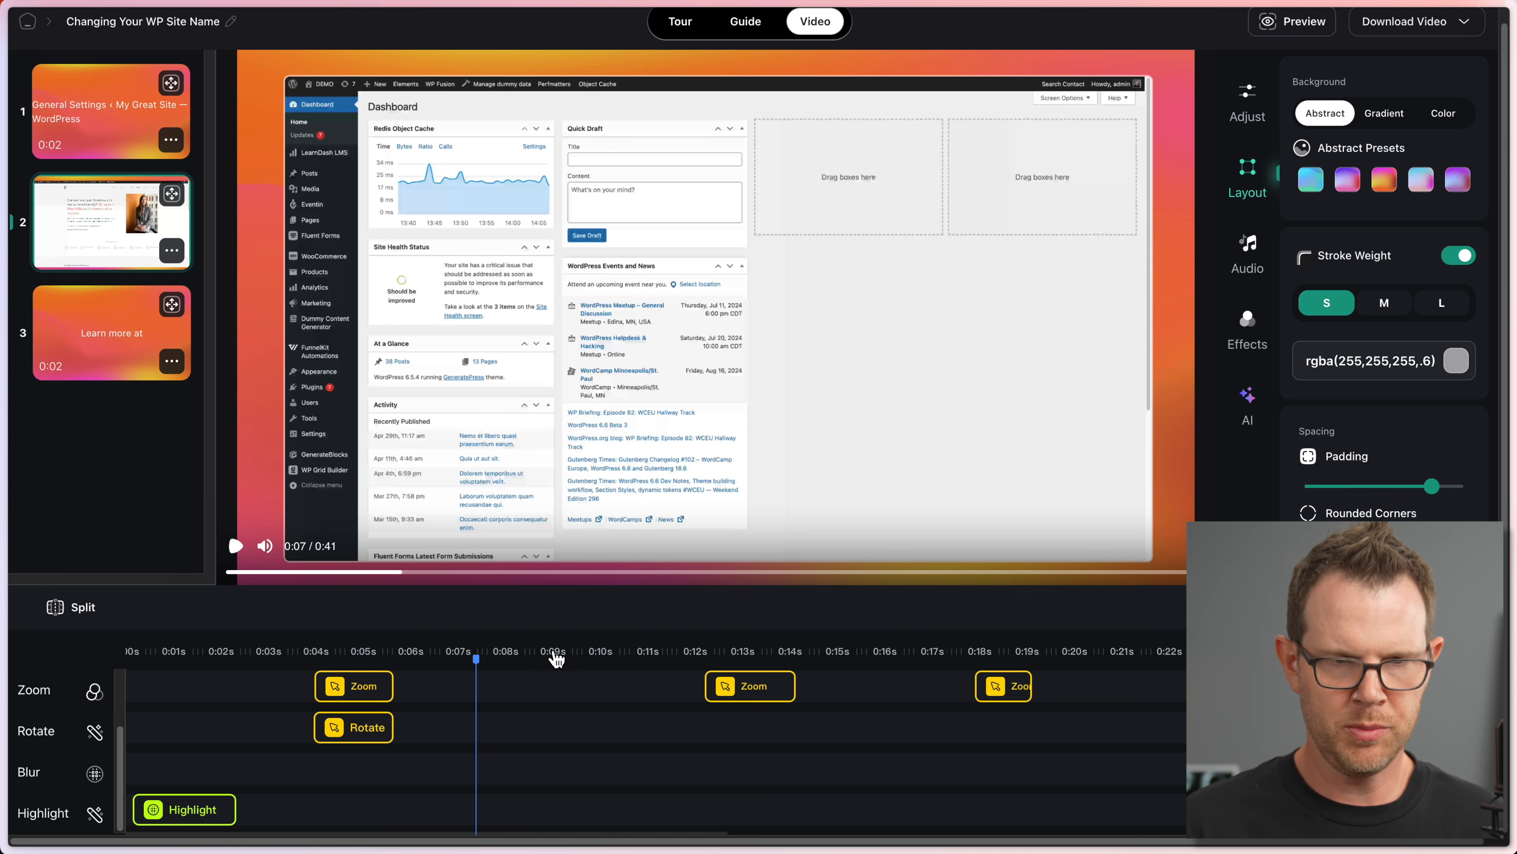
{"action": "left_click", "coordinate": [1348, 181]}
{"action": "left_click", "coordinate": [1311, 181]}
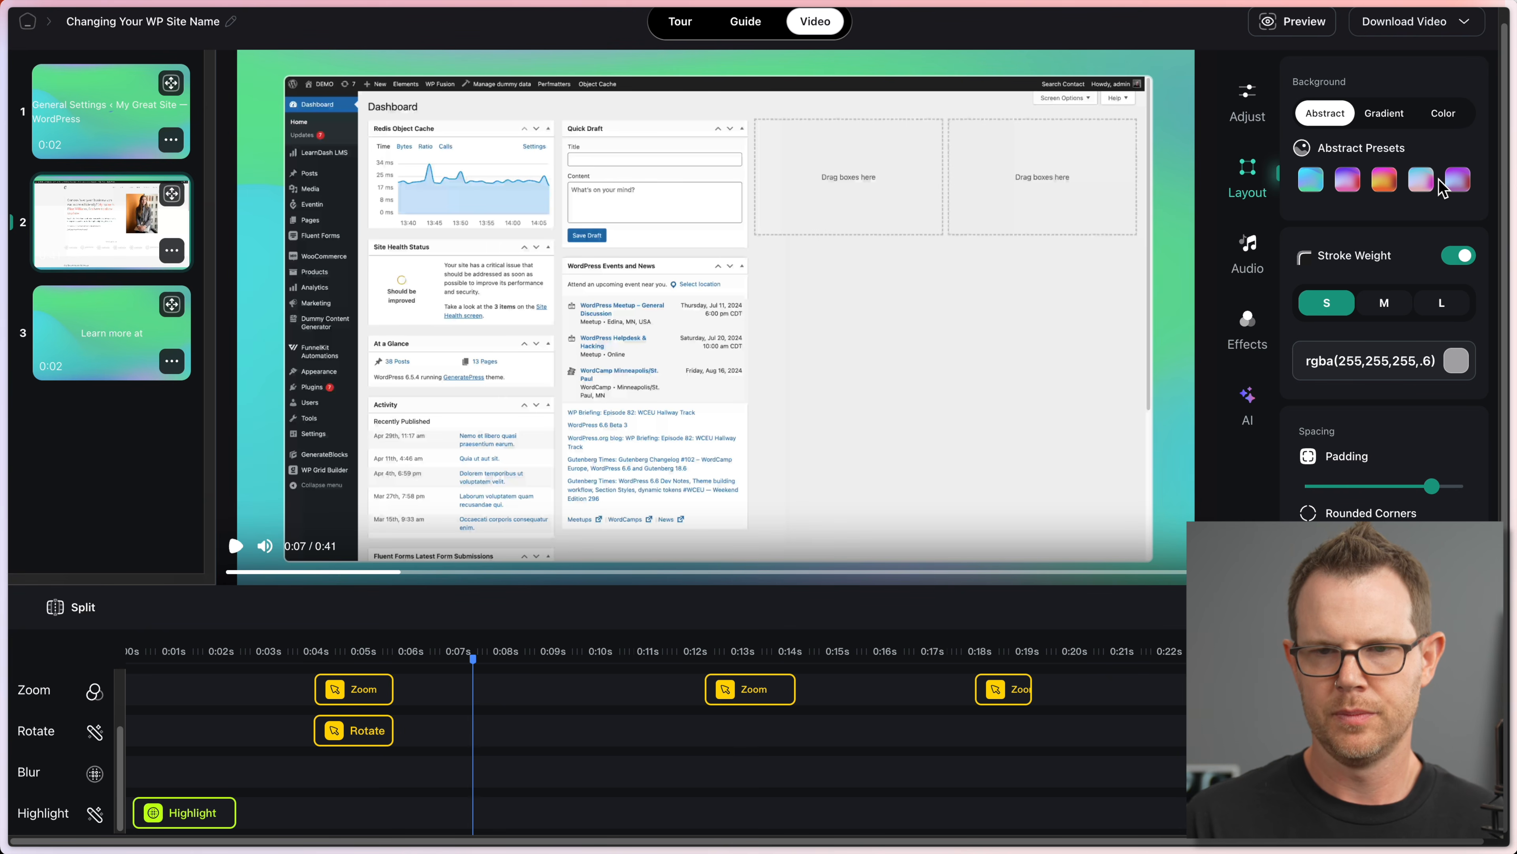
Step: Try another gradient, then mint green, bright green and orange swatches, finishing on purple
{"action": "left_click", "coordinate": [1458, 179]}
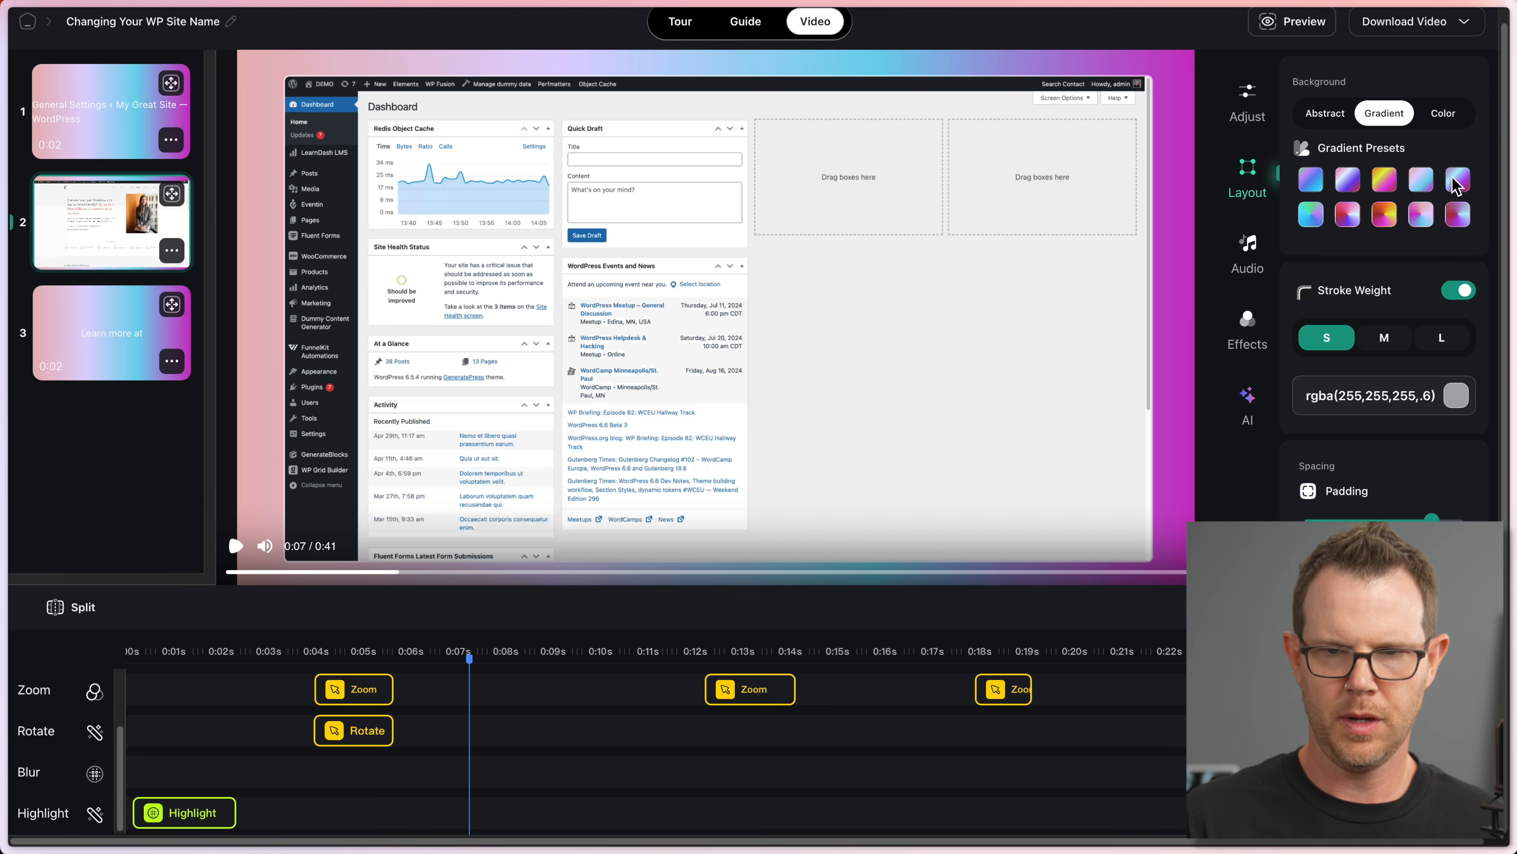
{"action": "left_click", "coordinate": [1457, 215]}
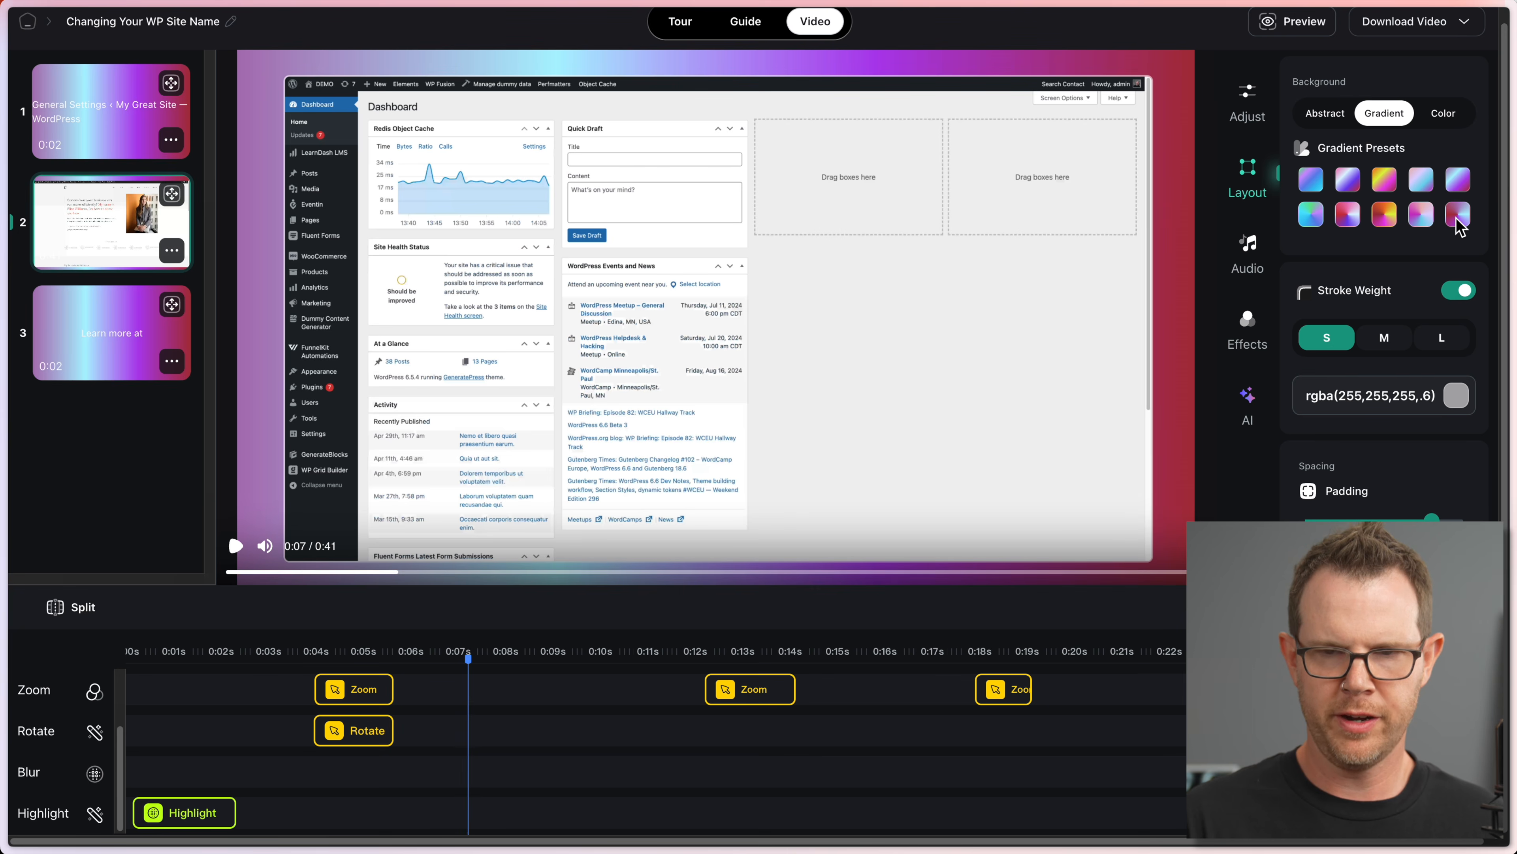
{"action": "left_click", "coordinate": [1446, 222]}
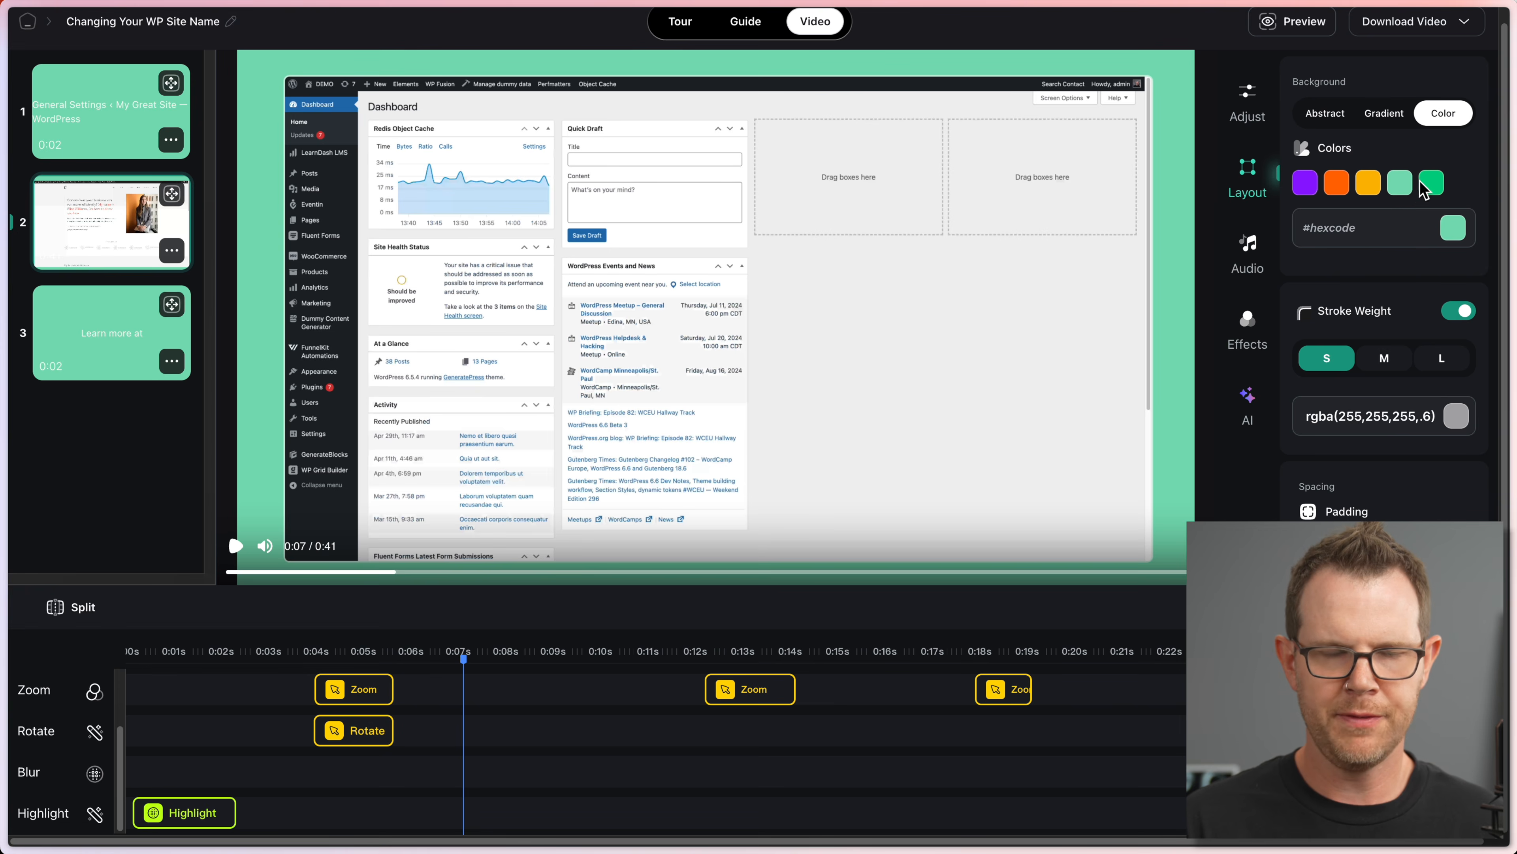
{"action": "left_click", "coordinate": [1429, 185]}
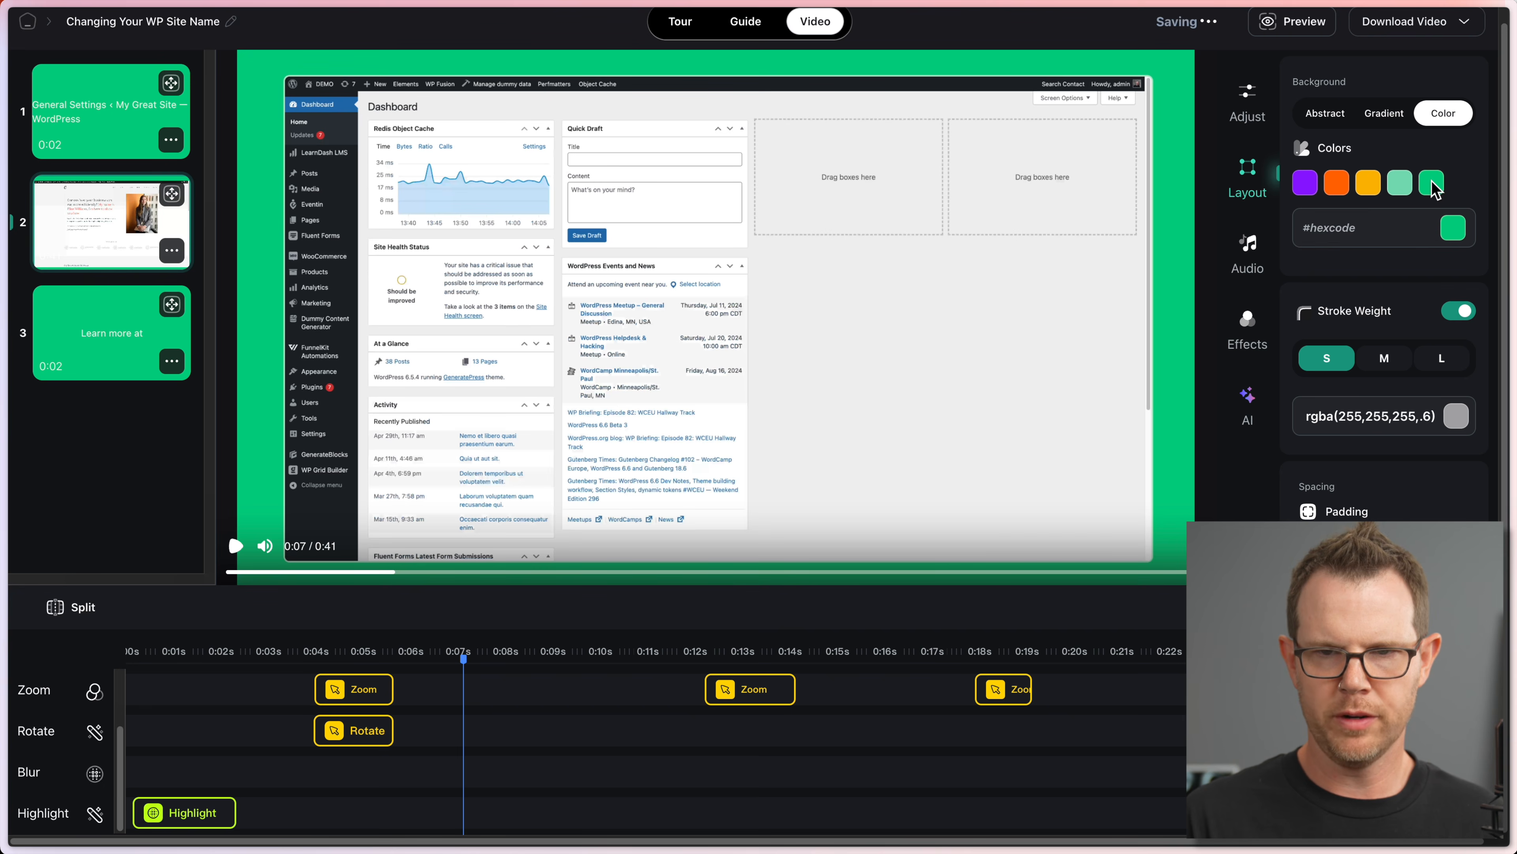
{"action": "left_click", "coordinate": [1347, 186]}
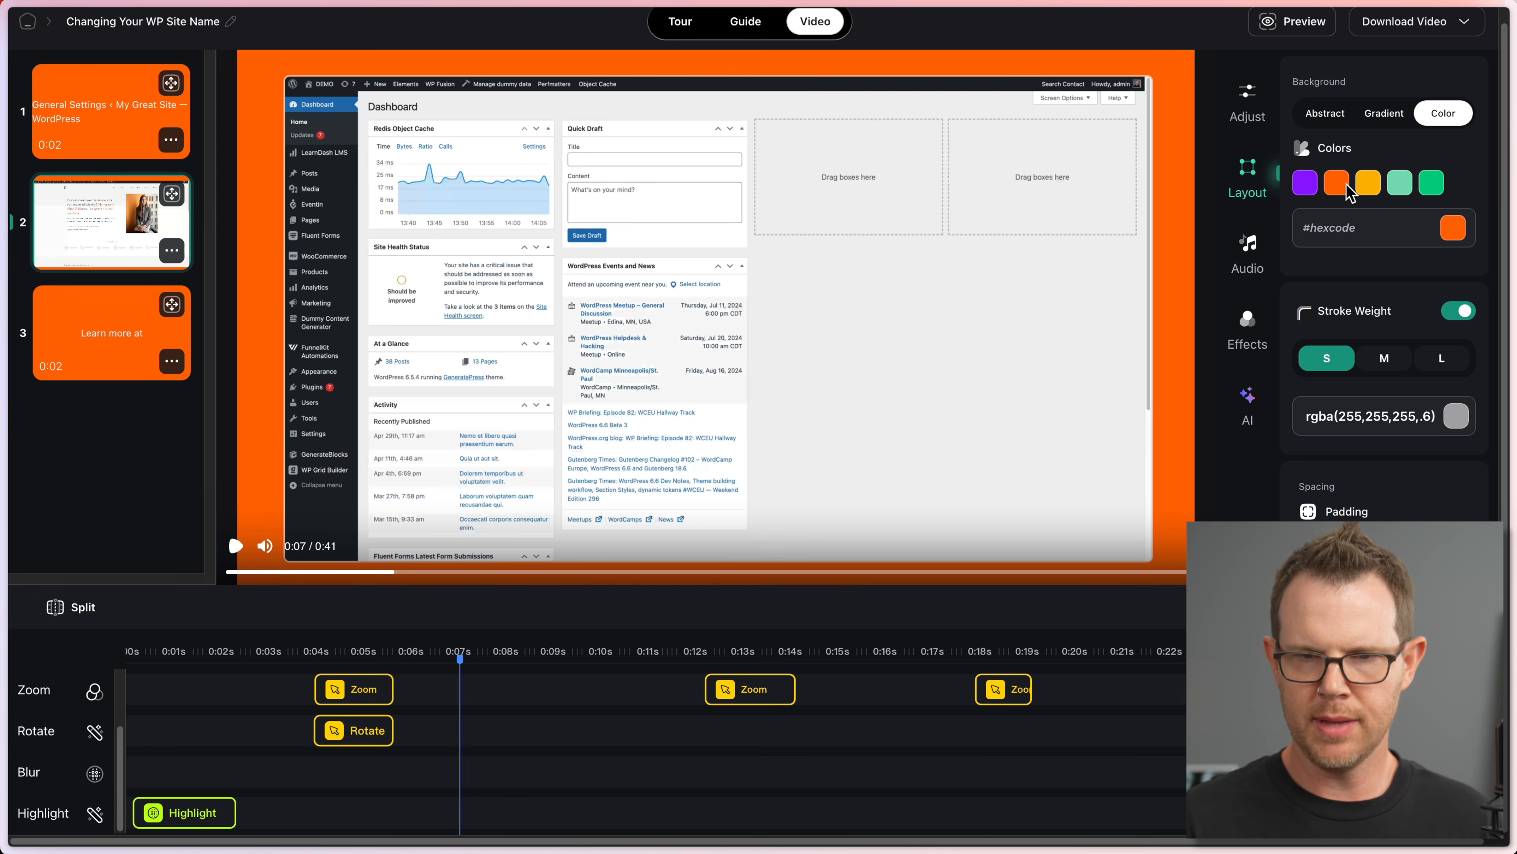
{"action": "left_click", "coordinate": [1305, 183]}
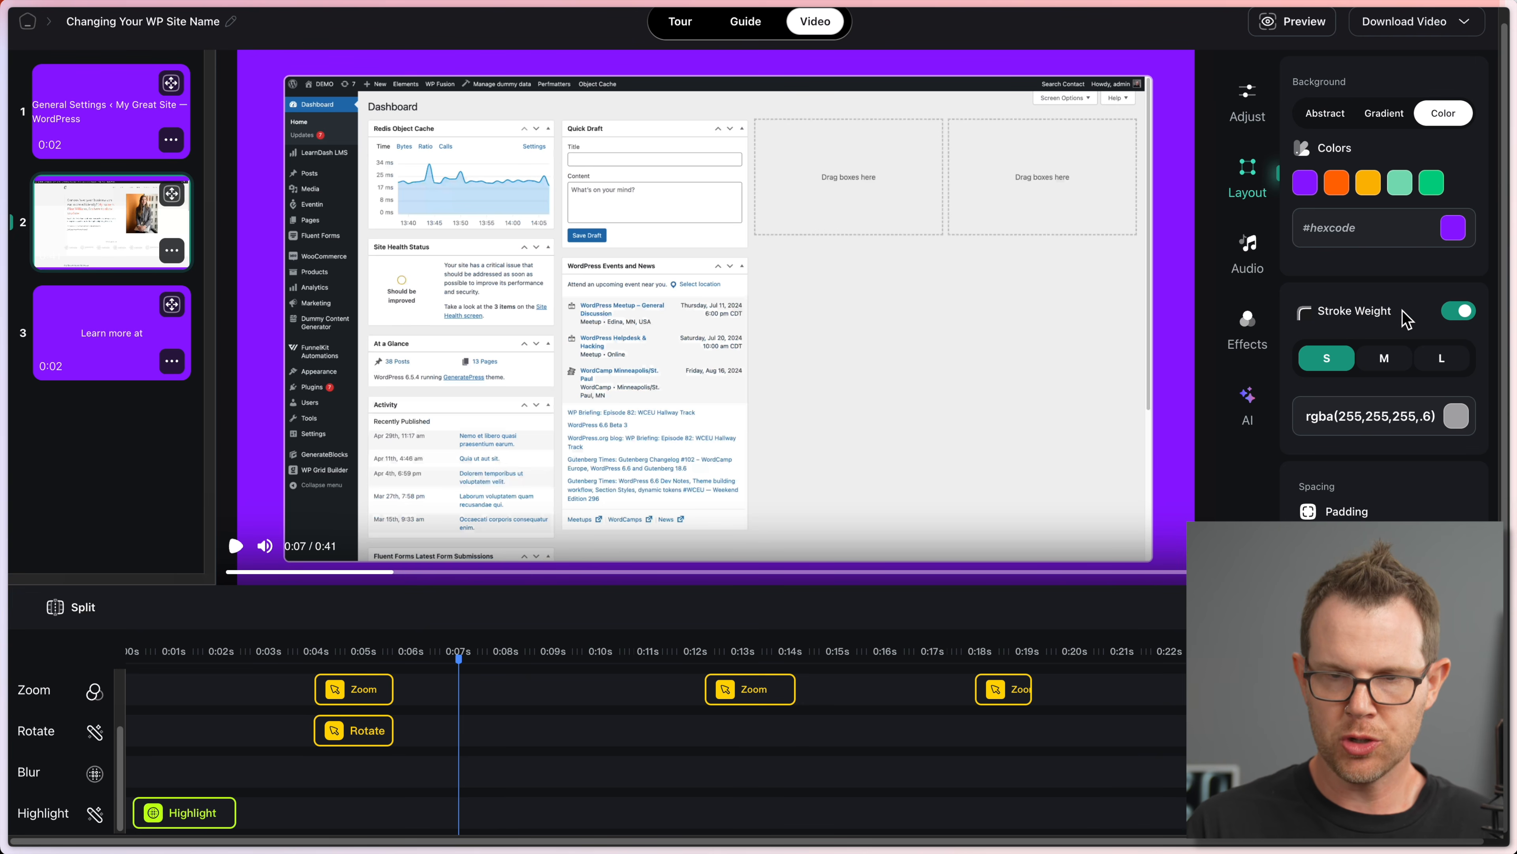
Step: Give the screenshot a medium (M) border in dark red rgba(183, 61, 61, 0.6)
{"action": "left_click", "coordinate": [1456, 312]}
{"action": "left_click", "coordinate": [1455, 313]}
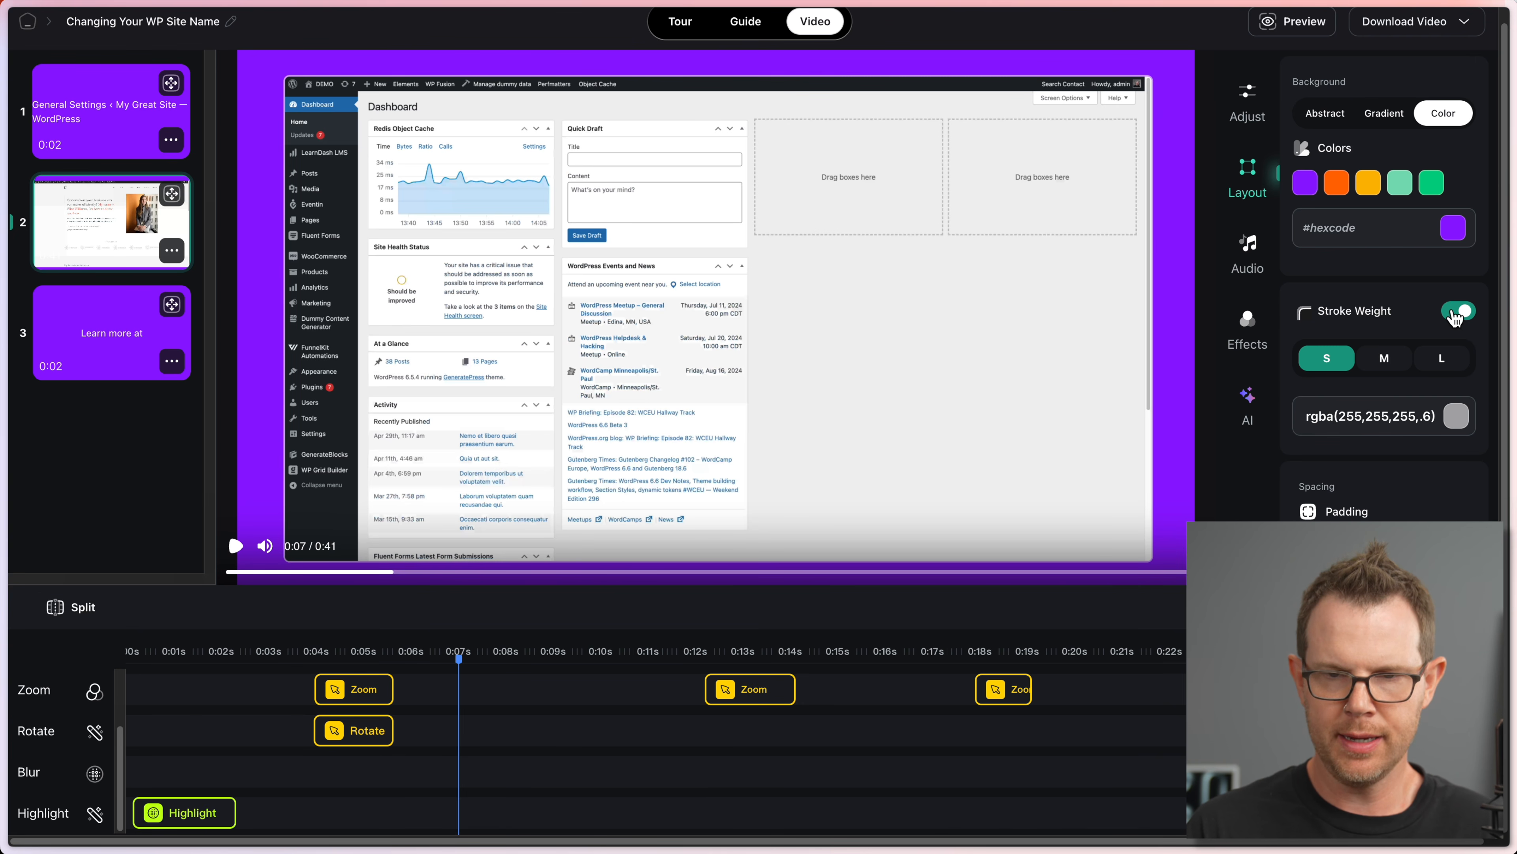
{"action": "left_click", "coordinate": [1448, 360]}
{"action": "left_click", "coordinate": [1385, 361]}
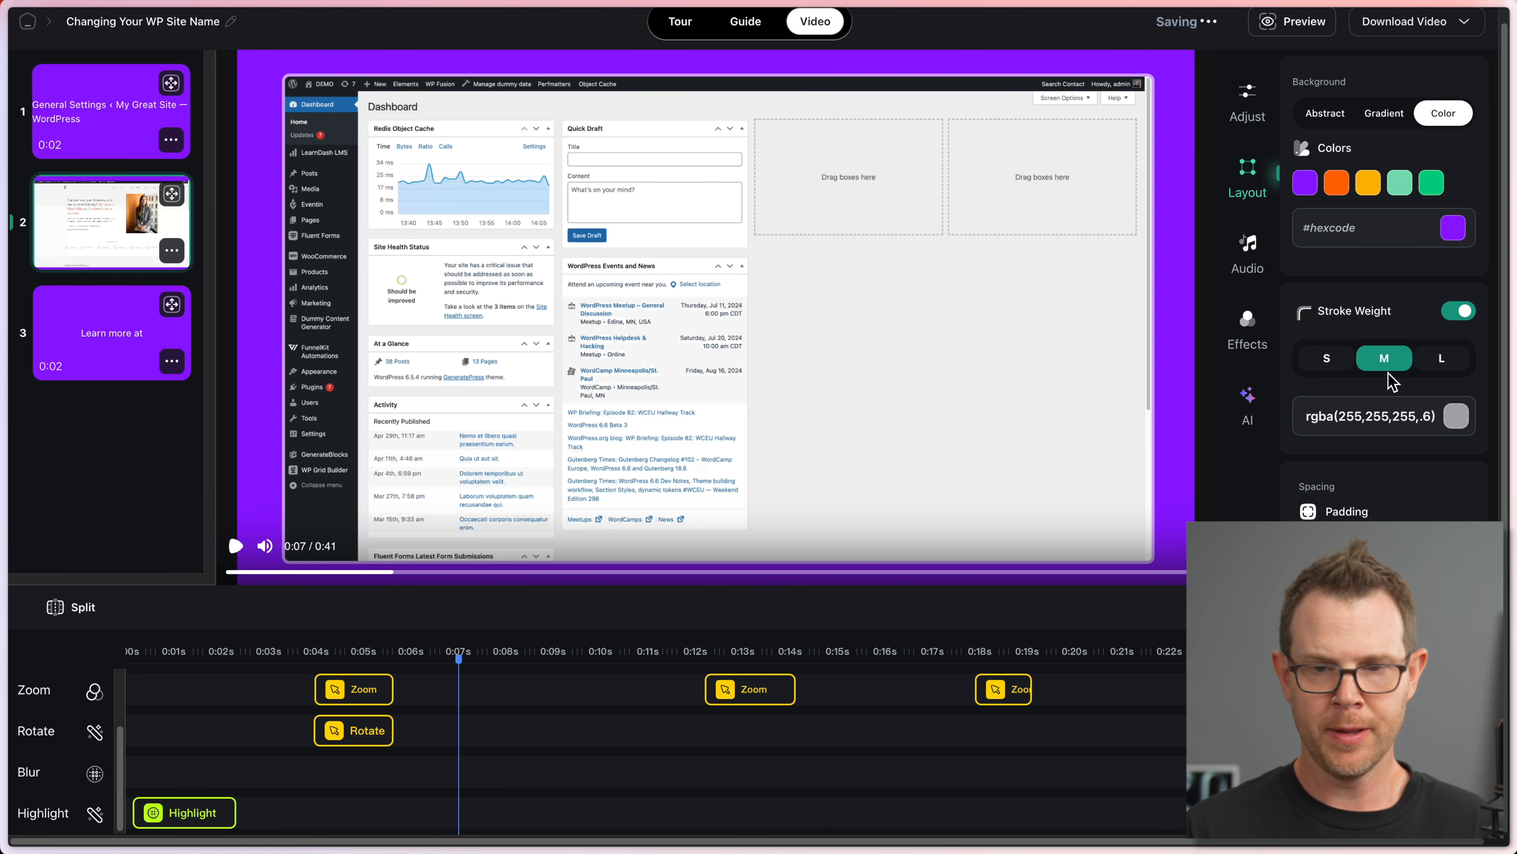
{"action": "left_click", "coordinate": [1462, 419]}
{"action": "mouse_move", "coordinate": [1221, 375]}
{"action": "left_mouse_down"}
{"action": "mouse_move", "coordinate": [1161, 389]}
{"action": "mouse_move", "coordinate": [1169, 363]}
{"action": "mouse_move", "coordinate": [1209, 361]}
{"action": "left_mouse_up"}
{"action": "left_click", "coordinate": [1231, 341]}
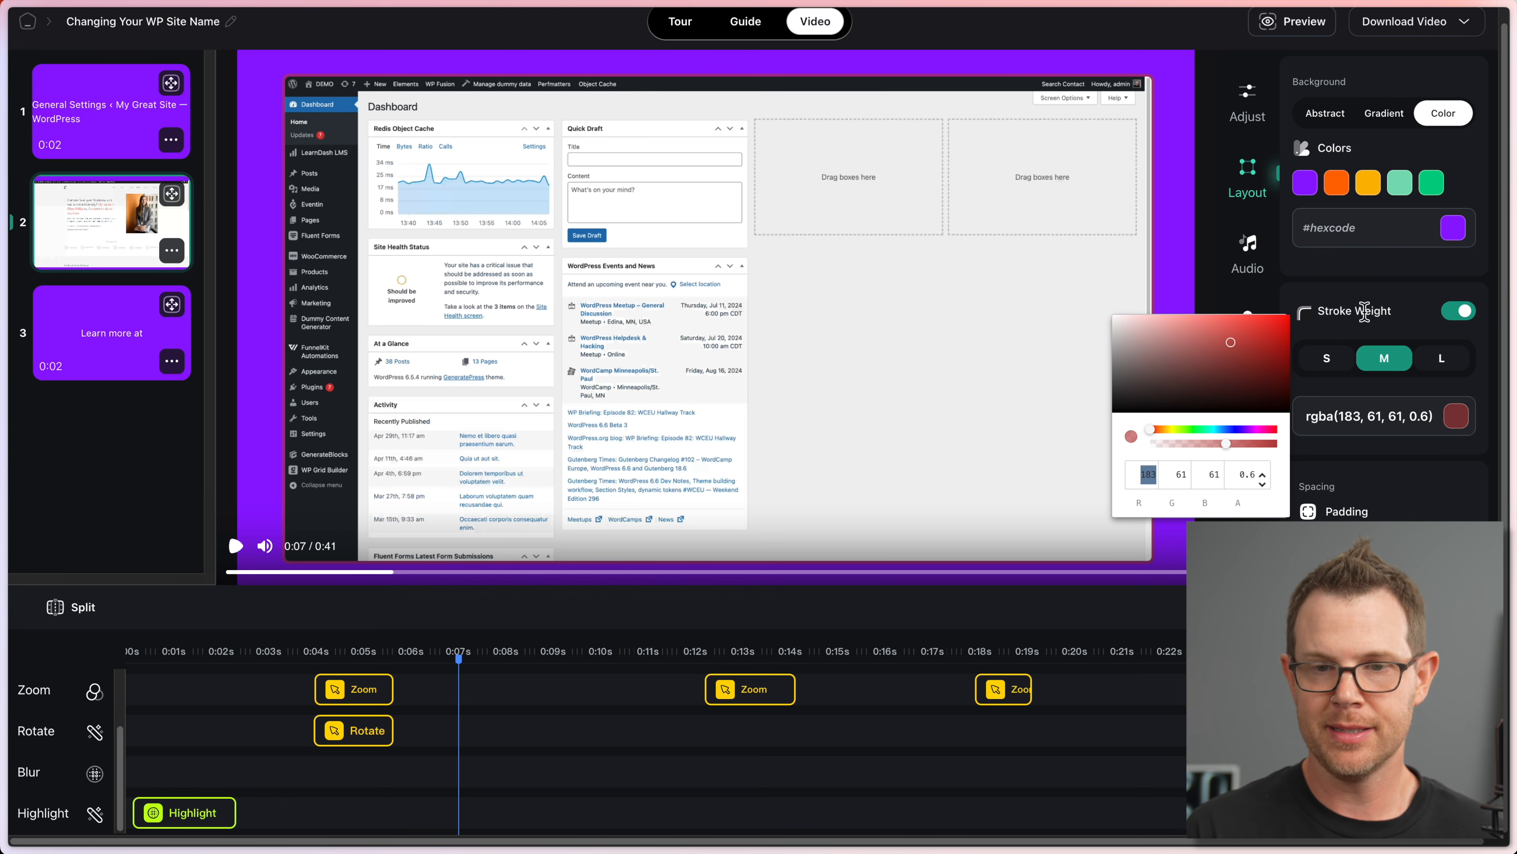
{"action": "left_click", "coordinate": [1425, 232]}
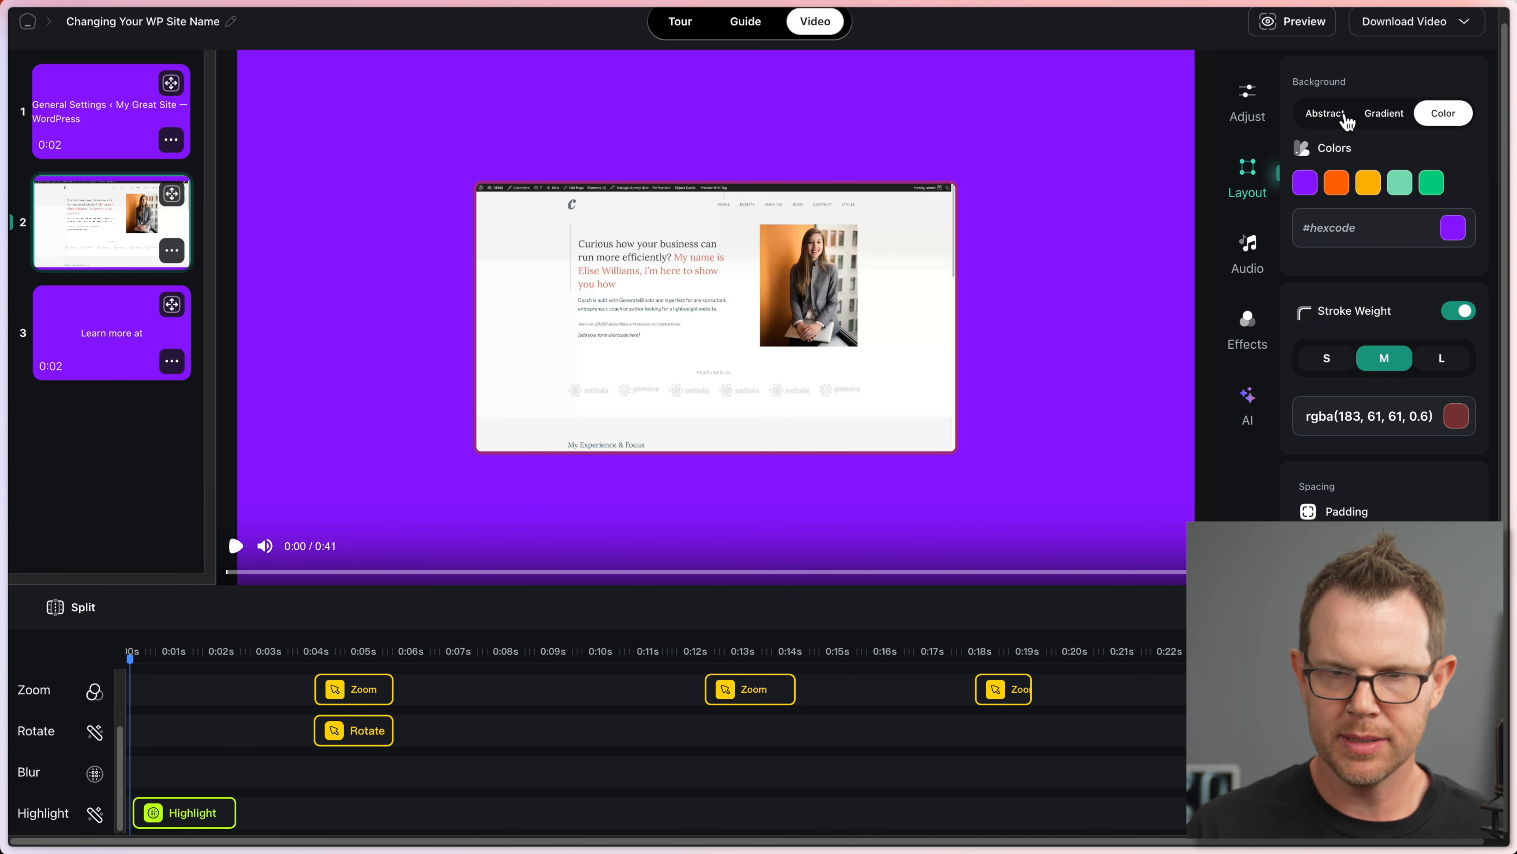
Step: Apply the orange-red abstract background, enlarge the screenshot, and make its corners square
{"action": "left_click", "coordinate": [1324, 113]}
{"action": "left_click", "coordinate": [1348, 182]}
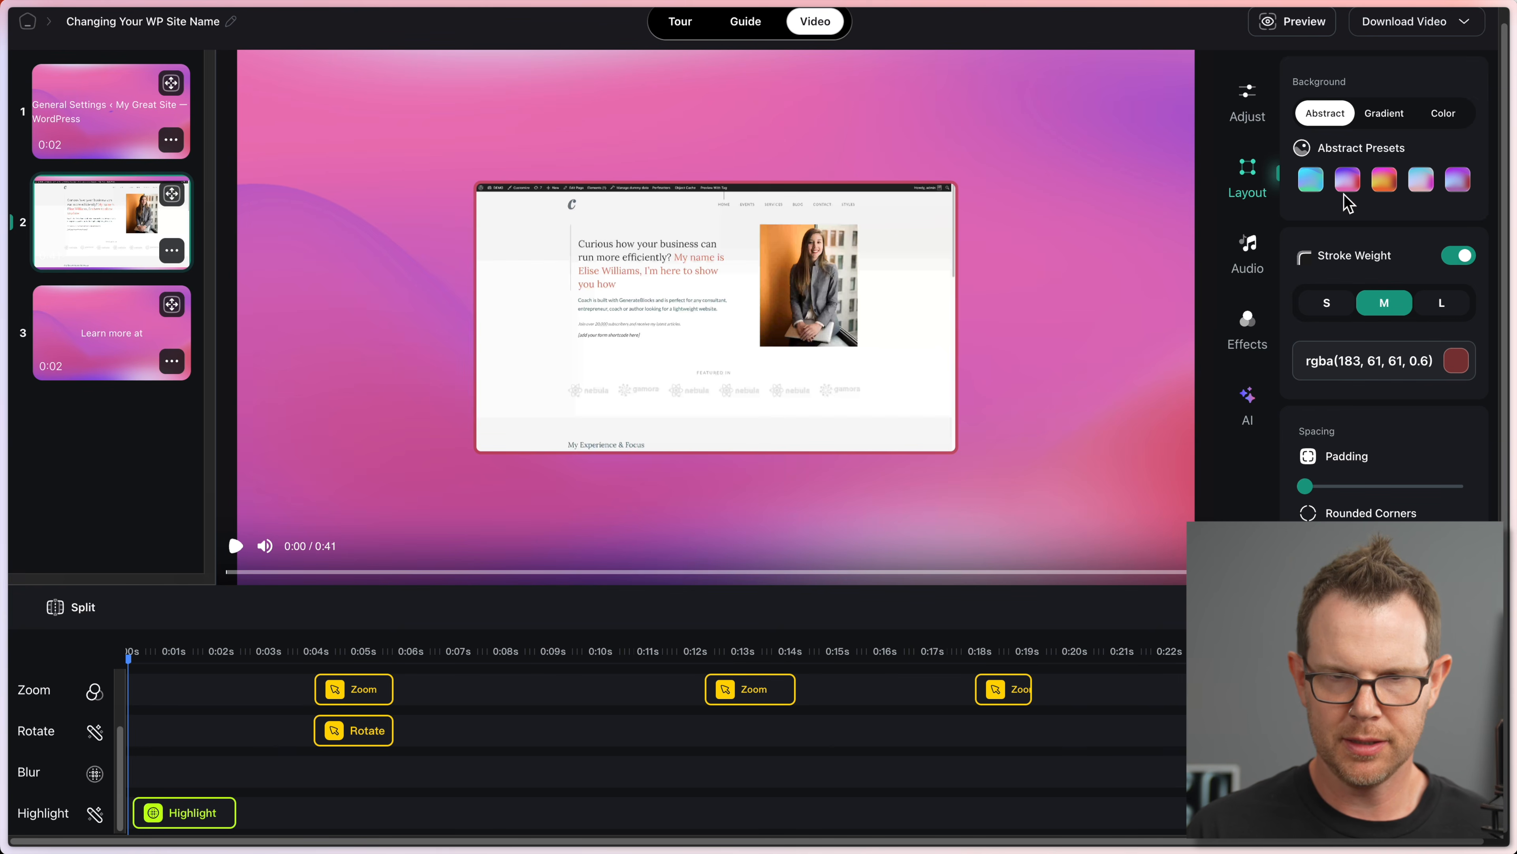
{"action": "left_click", "coordinate": [1385, 180]}
{"action": "left_click_drag", "start_coordinate": [1305, 486], "coordinate": [1337, 489]}
{"action": "left_click_drag", "start_coordinate": [1363, 542], "coordinate": [1219, 552]}
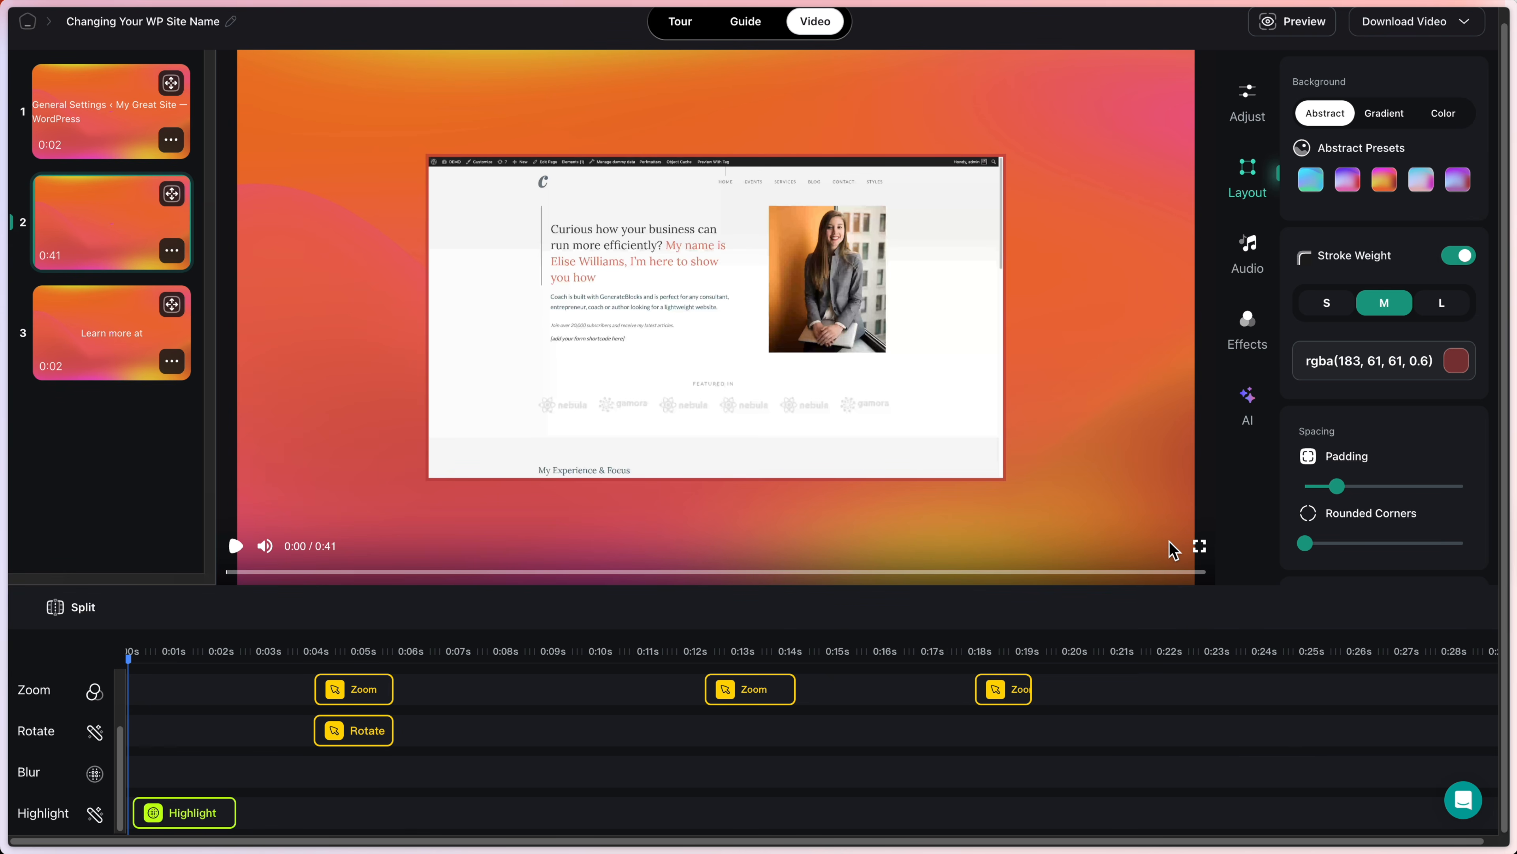
Step: Turn the border off, add a drop shadow, and enlarge the screenshot further
{"action": "left_click", "coordinate": [1459, 255]}
{"action": "scroll", "coordinate": [1384, 478], "scroll_direction": "down", "scroll_amount": 1}
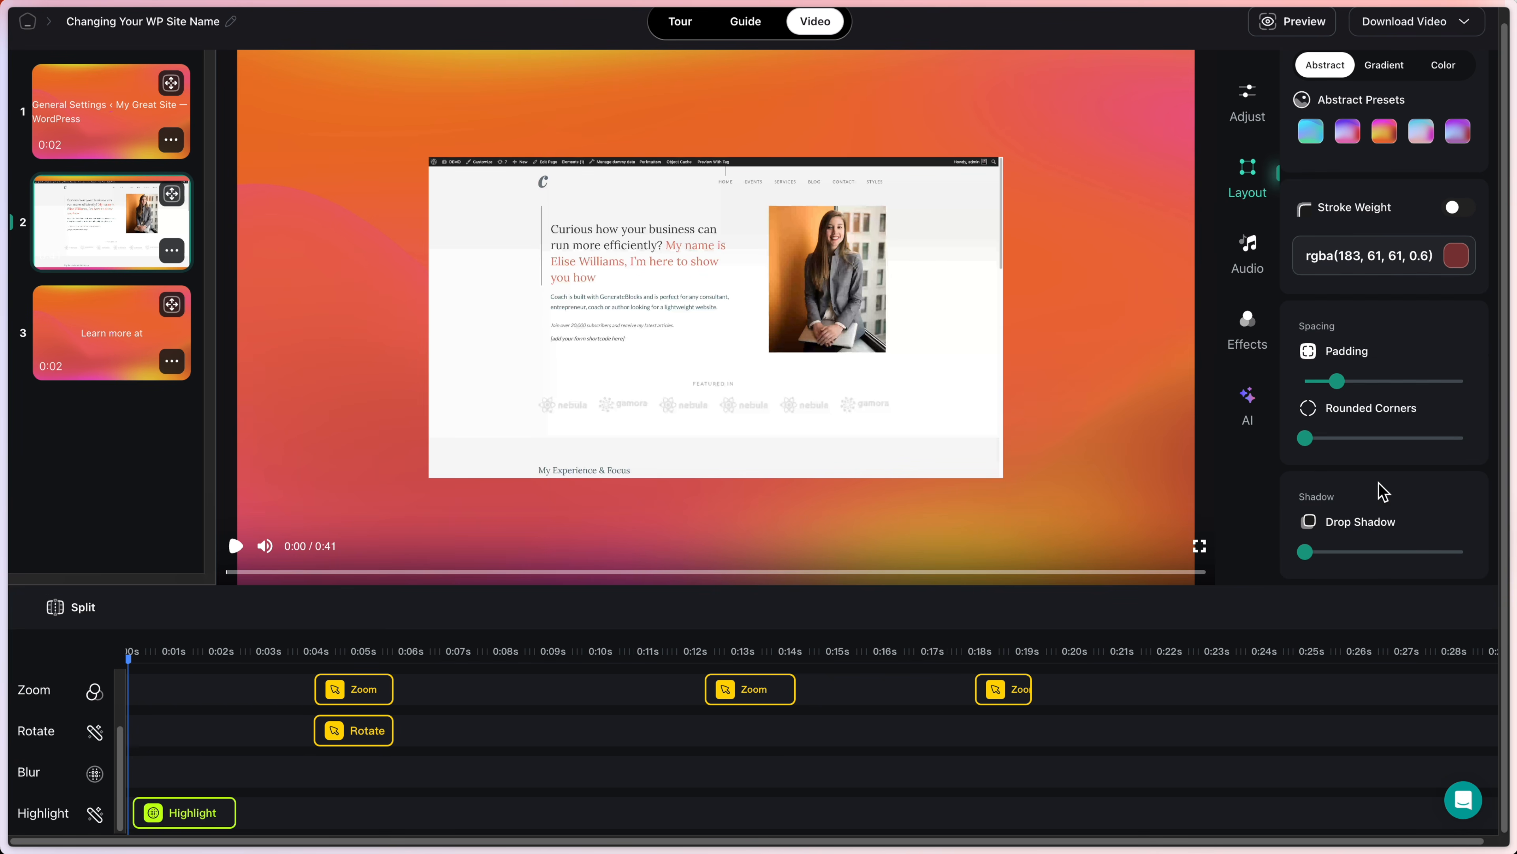
{"action": "left_click_drag", "start_coordinate": [1319, 551], "coordinate": [1373, 551]}
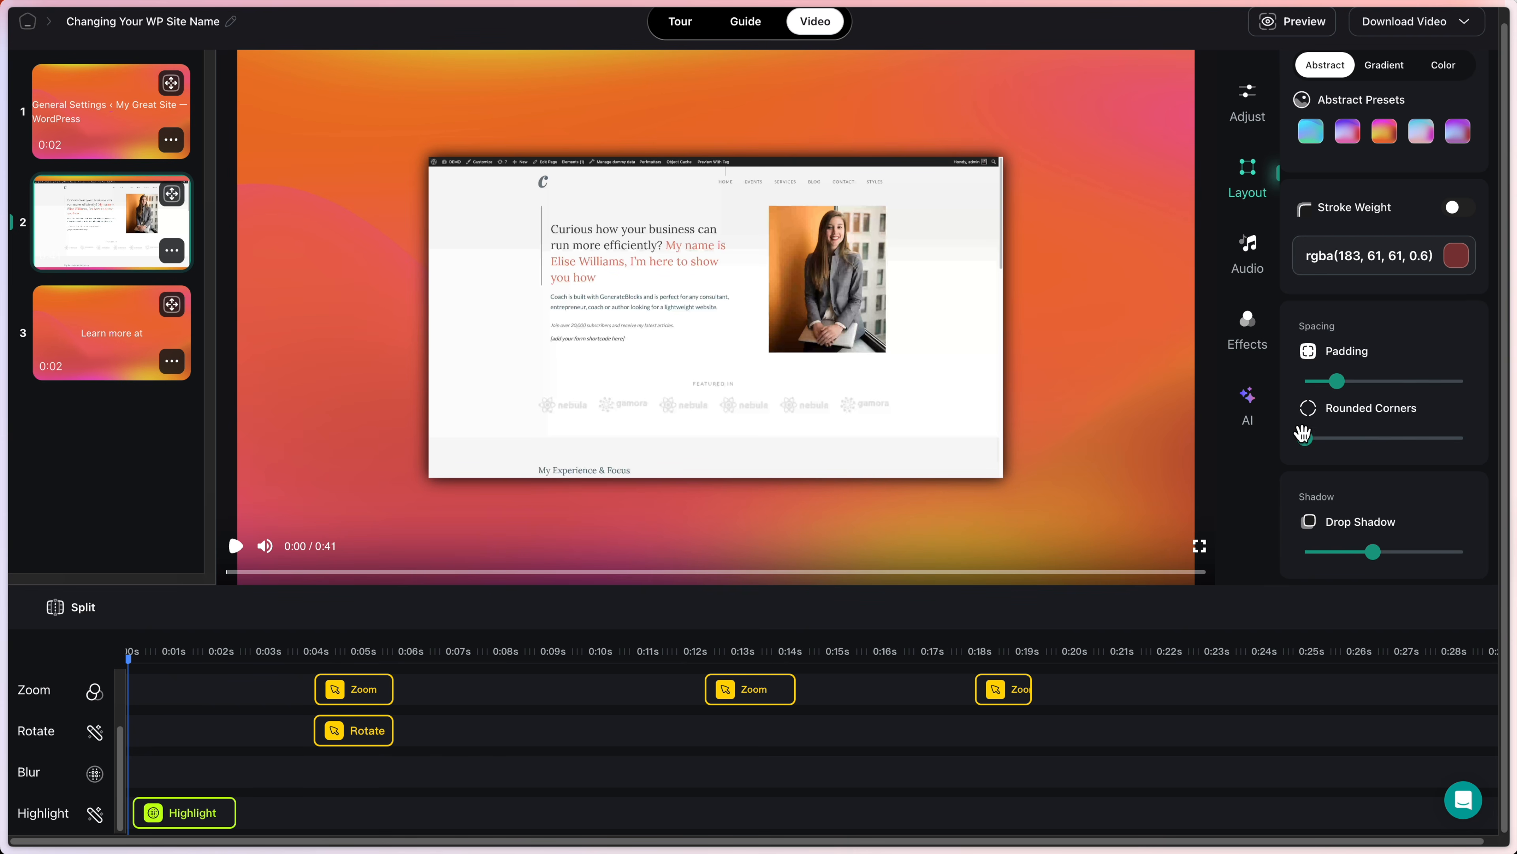
{"action": "left_click_drag", "start_coordinate": [1336, 371], "coordinate": [1412, 360]}
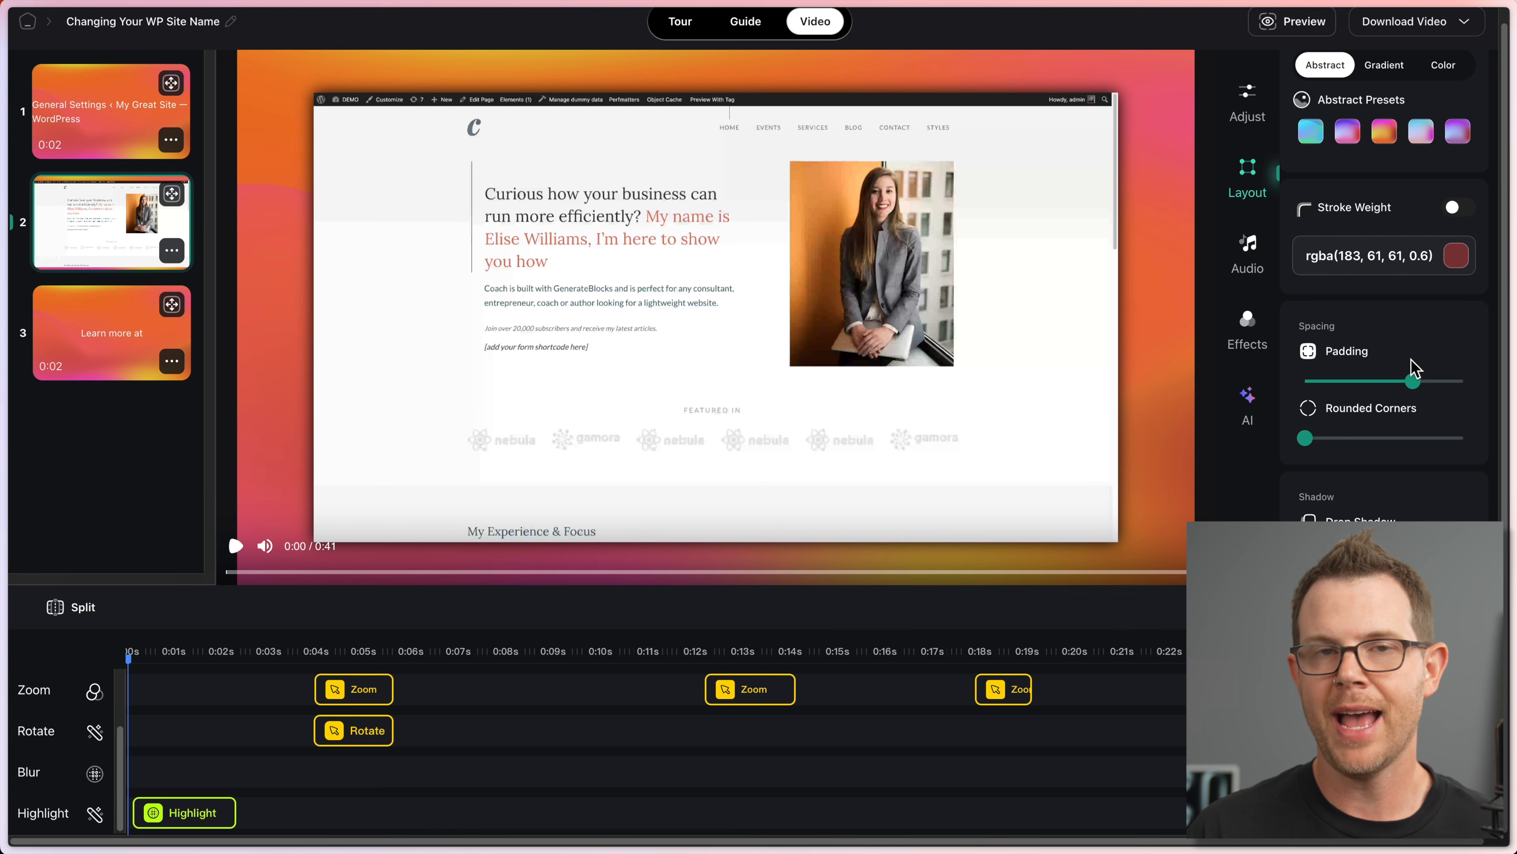
Step: Glance at the background music settings, then return to the Zoom, Tilt, Blur and Highlight effects list
{"action": "left_click", "coordinate": [1247, 252]}
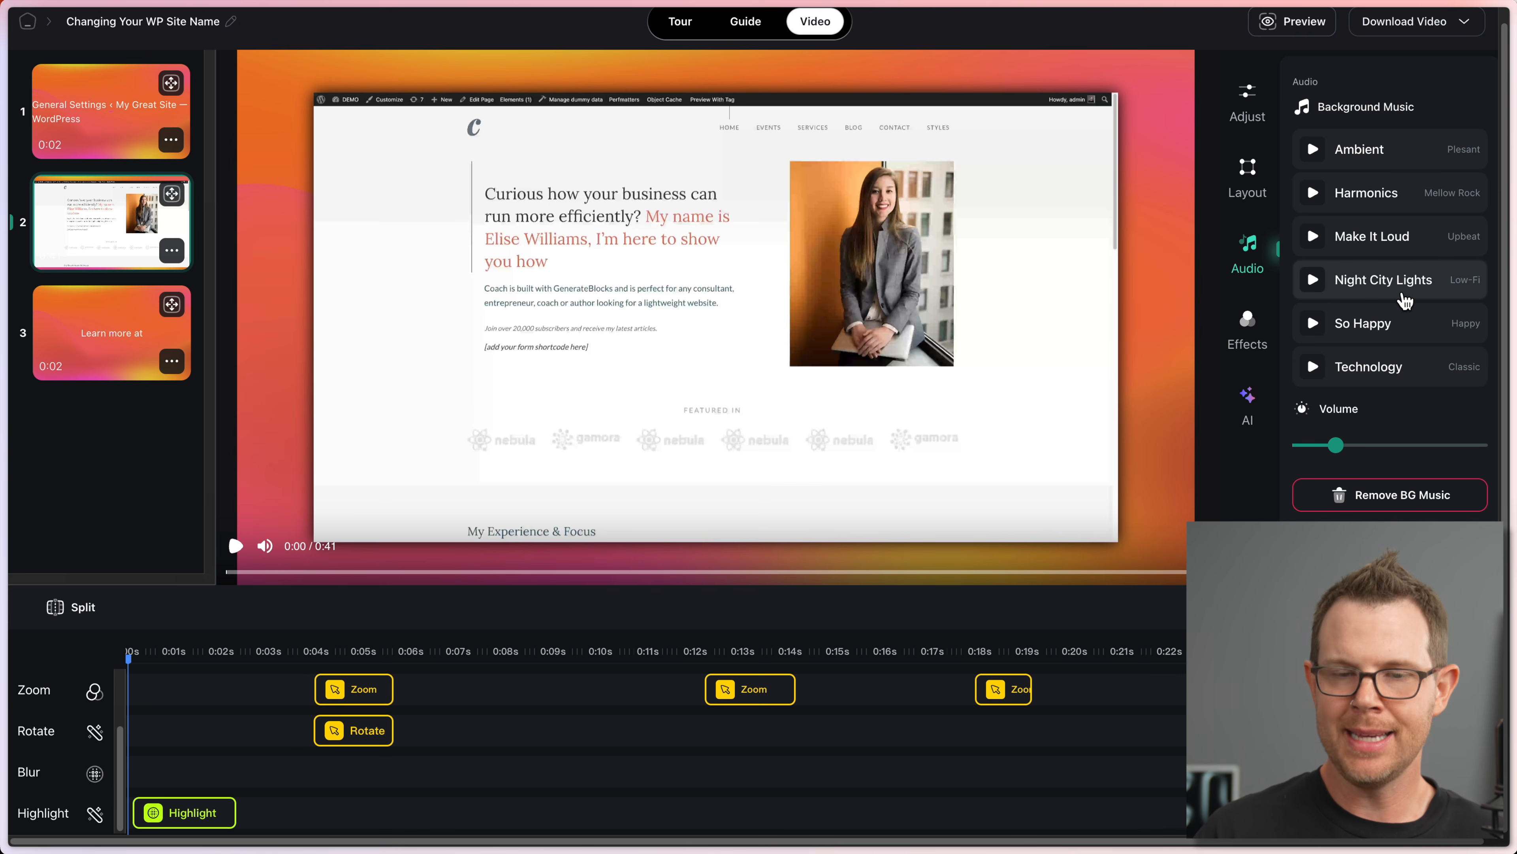
{"action": "left_click", "coordinate": [1247, 329]}
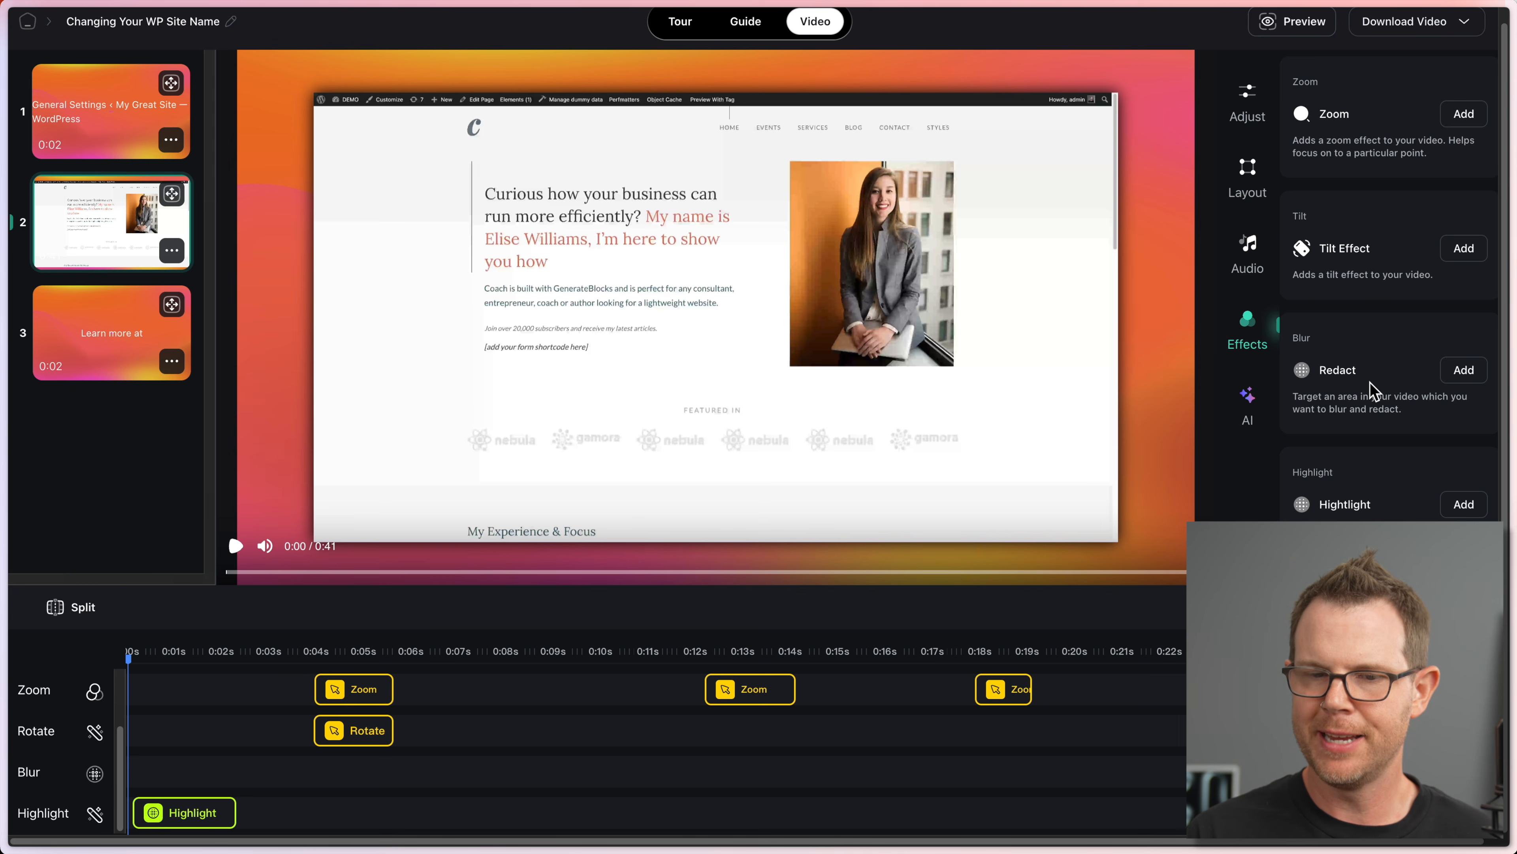
Step: Add a redact blur and size it over the woman's photo in the video's opening seconds
{"action": "left_click", "coordinate": [1464, 371]}
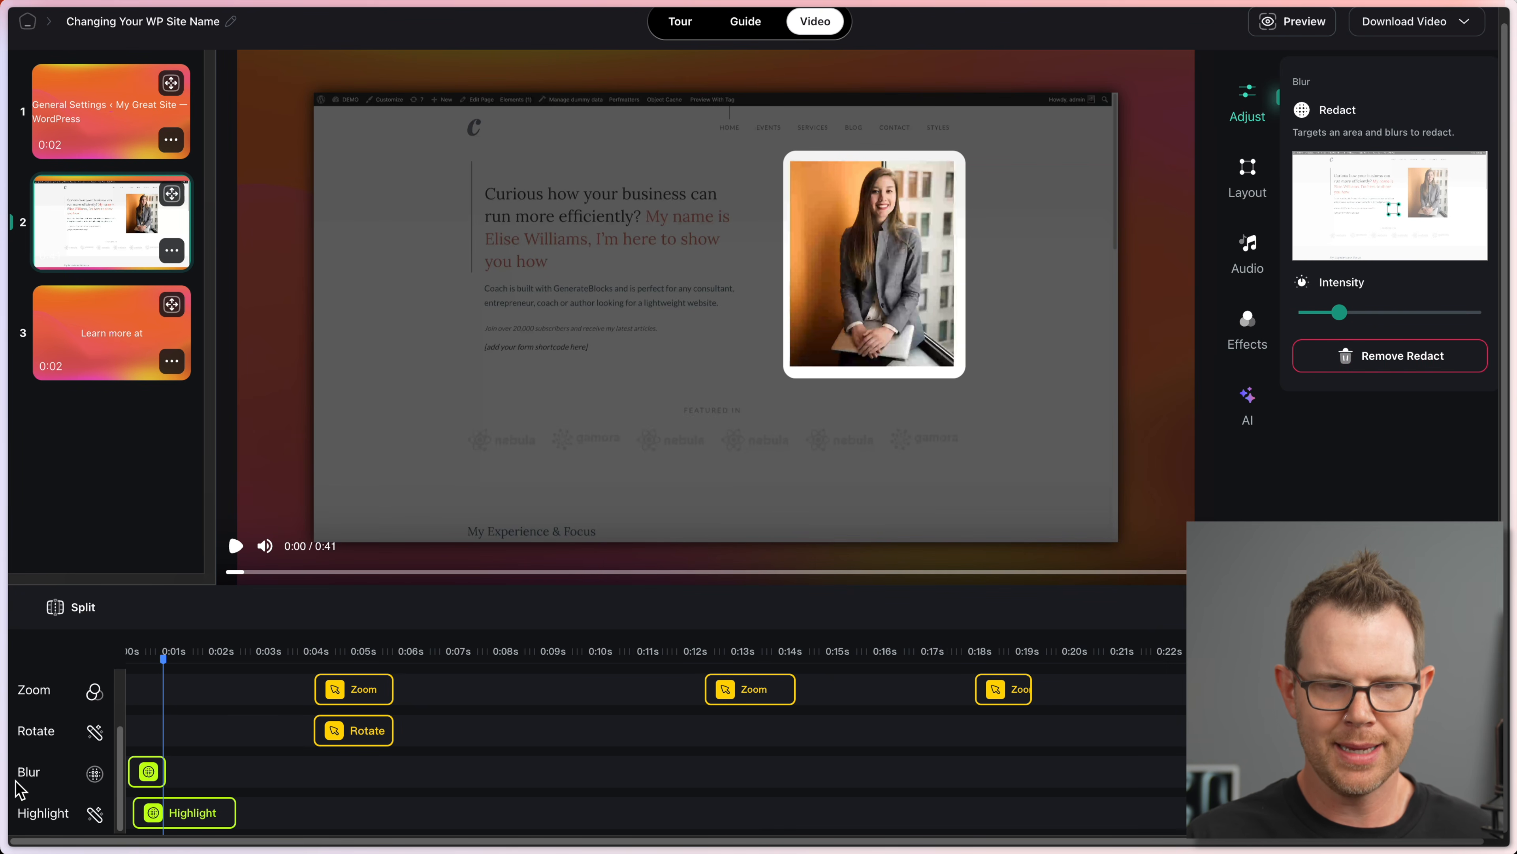
{"action": "left_click", "coordinate": [158, 773]}
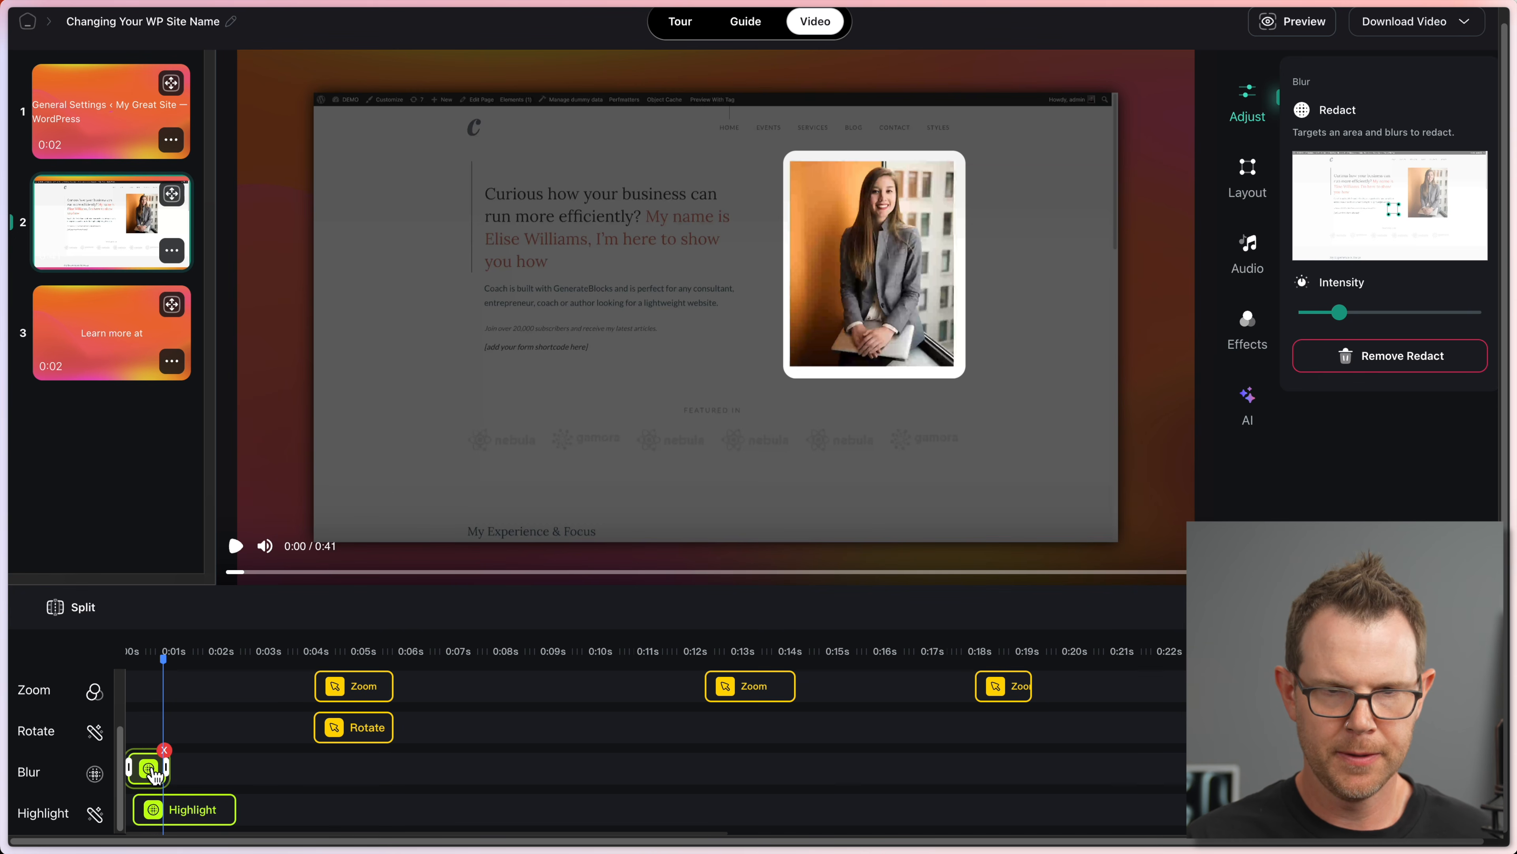
{"action": "left_click_drag", "start_coordinate": [1393, 209], "coordinate": [1430, 207]}
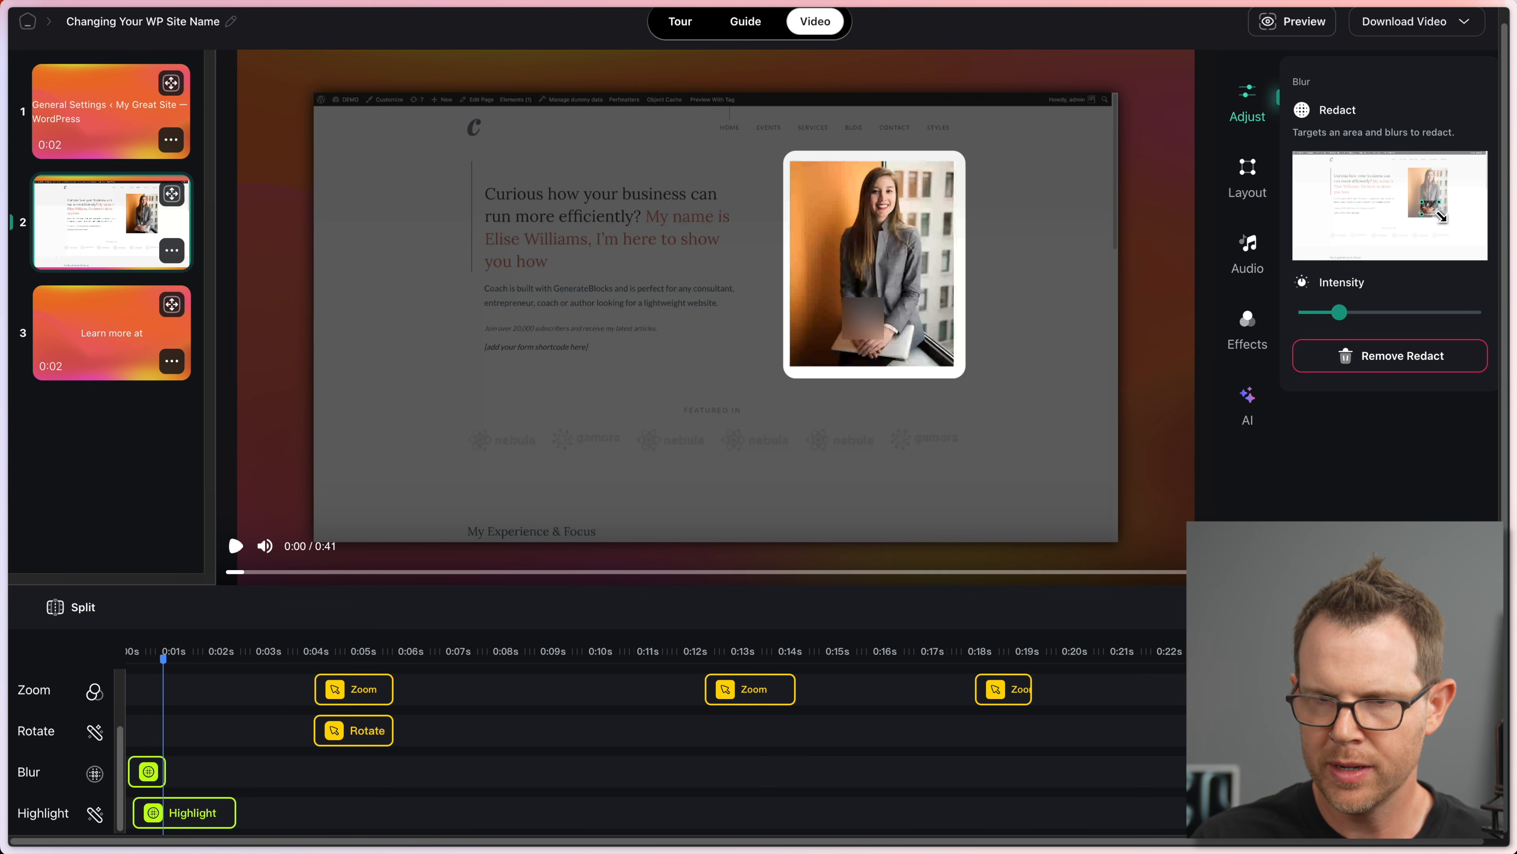
{"action": "left_click_drag", "start_coordinate": [1443, 218], "coordinate": [1438, 205]}
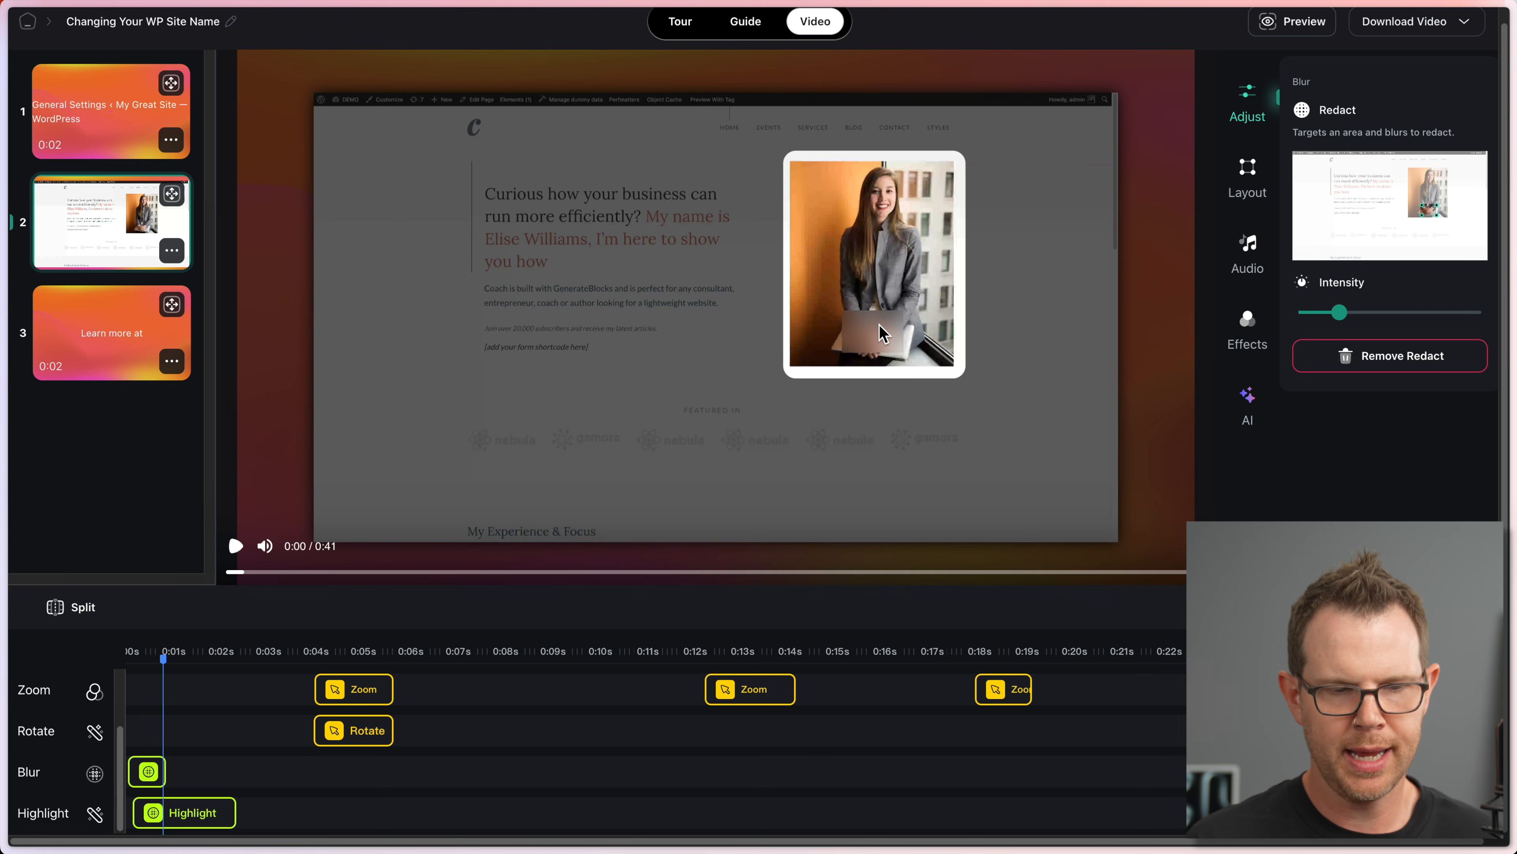
{"action": "left_click", "coordinate": [294, 658]}
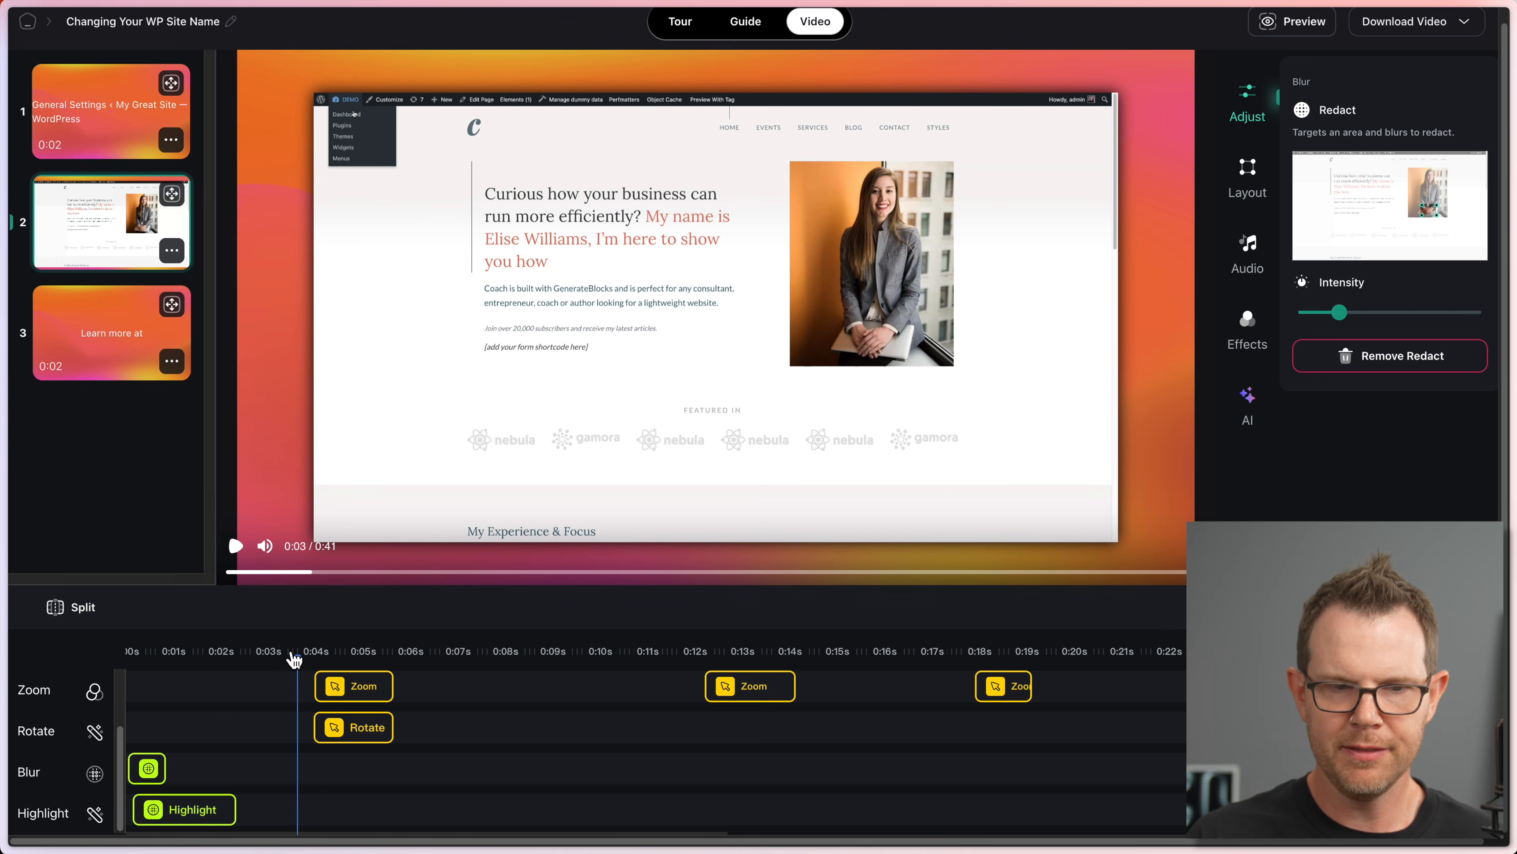
{"action": "left_click", "coordinate": [180, 659]}
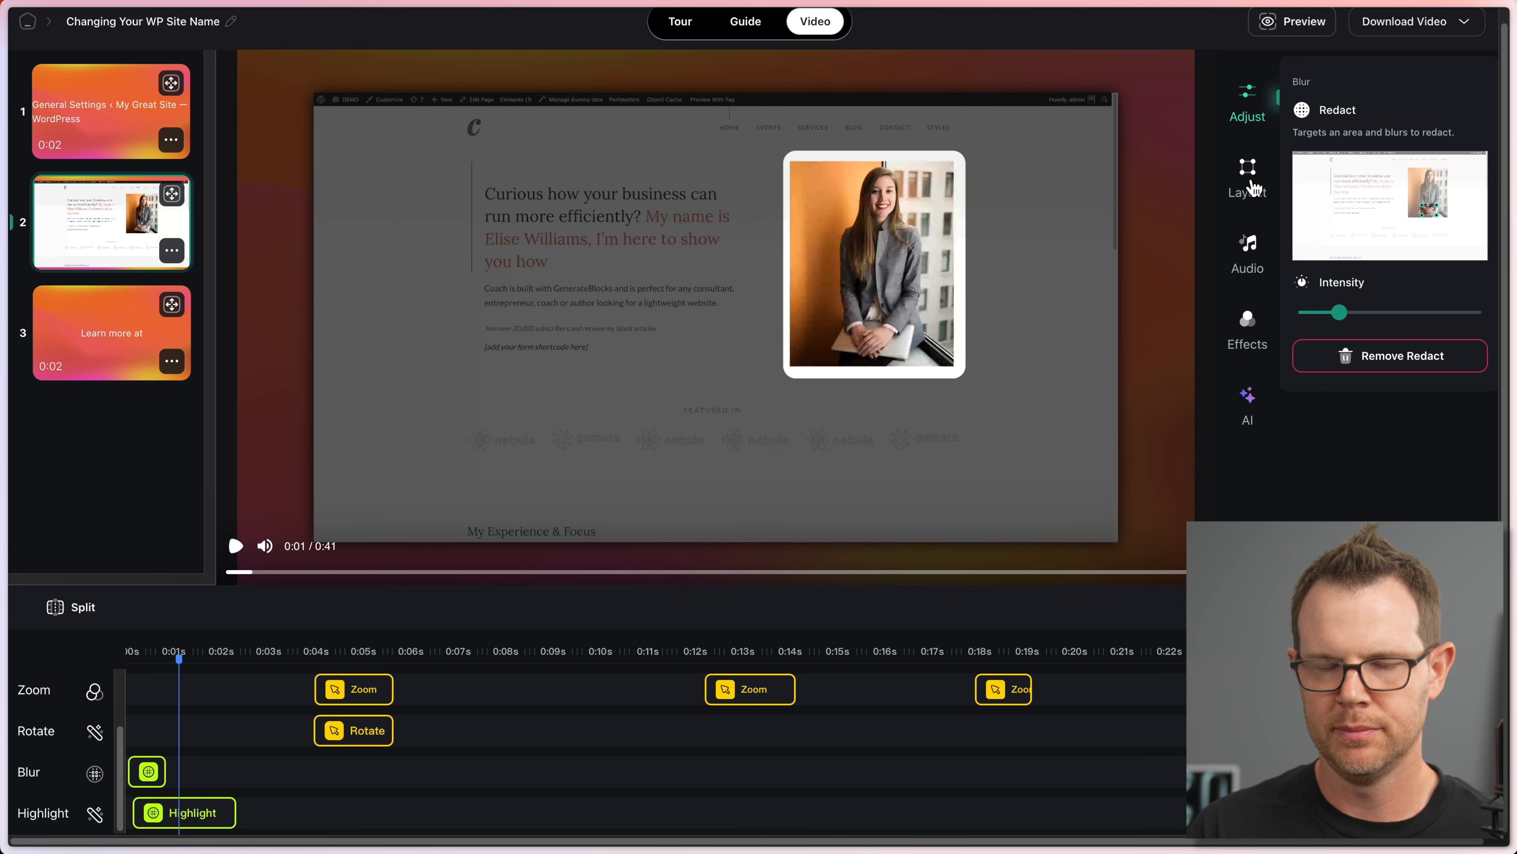
{"action": "left_click", "coordinate": [1247, 403]}
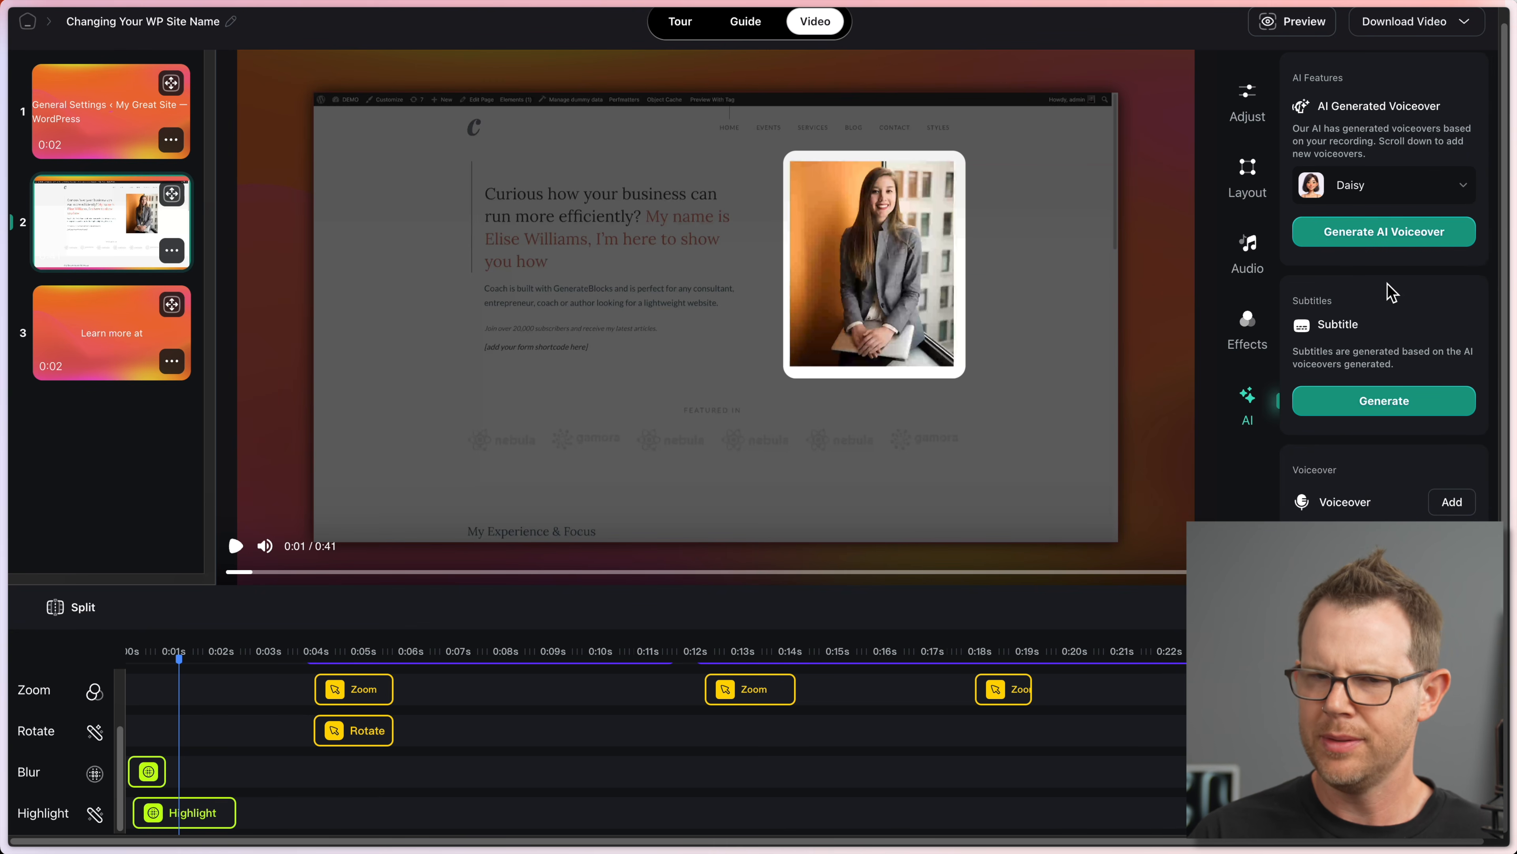
Step: Generate subtitles from the Daisy AI voiceovers
{"action": "left_click", "coordinate": [1390, 407]}
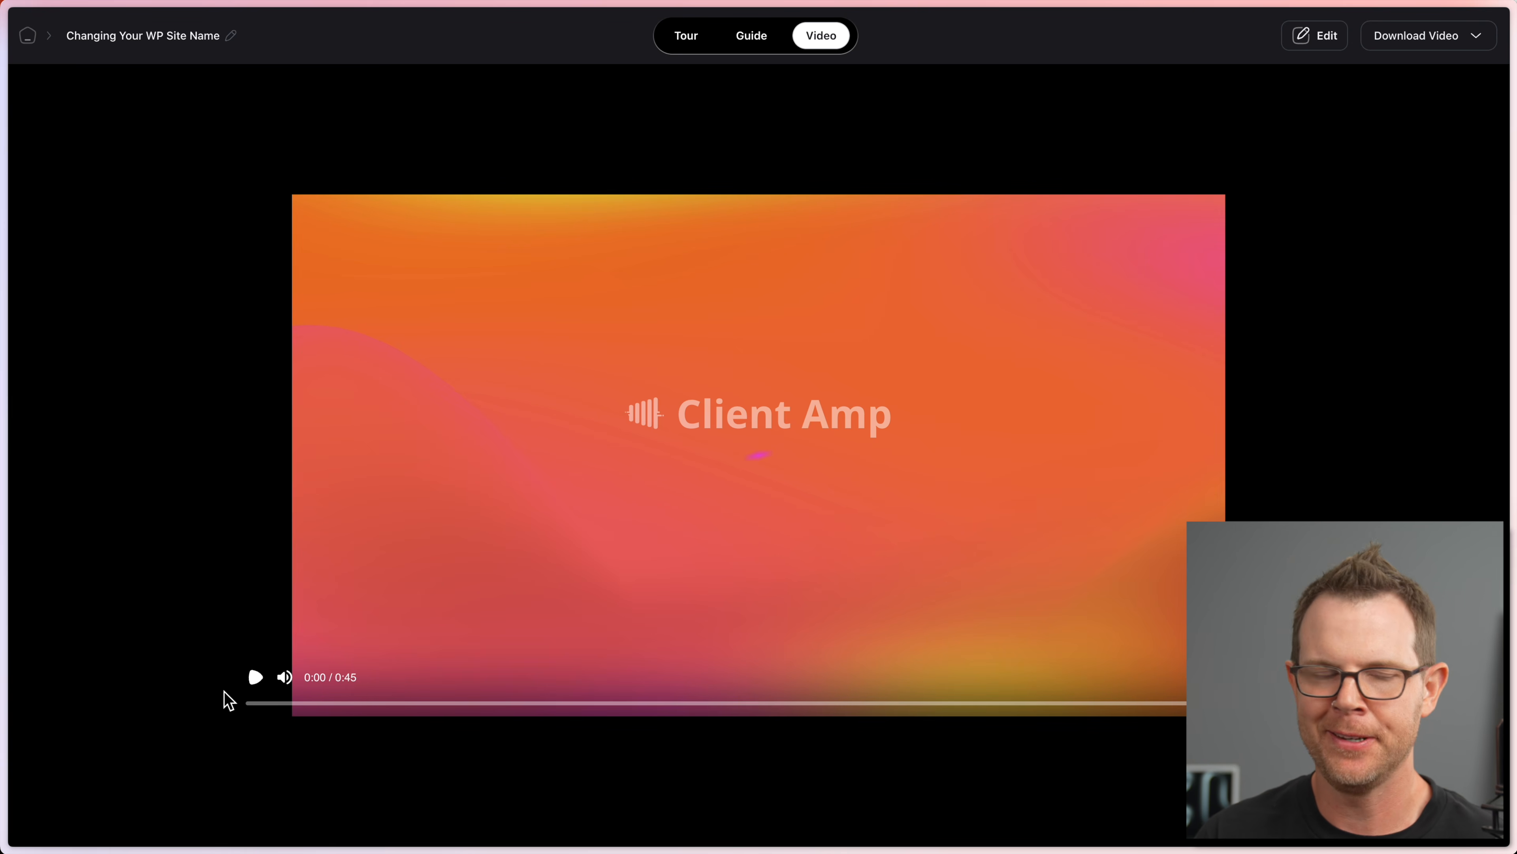
Step: Play the edited video preview, entering 'My Great Site' where the site title field appears
{"action": "left_click", "coordinate": [257, 679]}
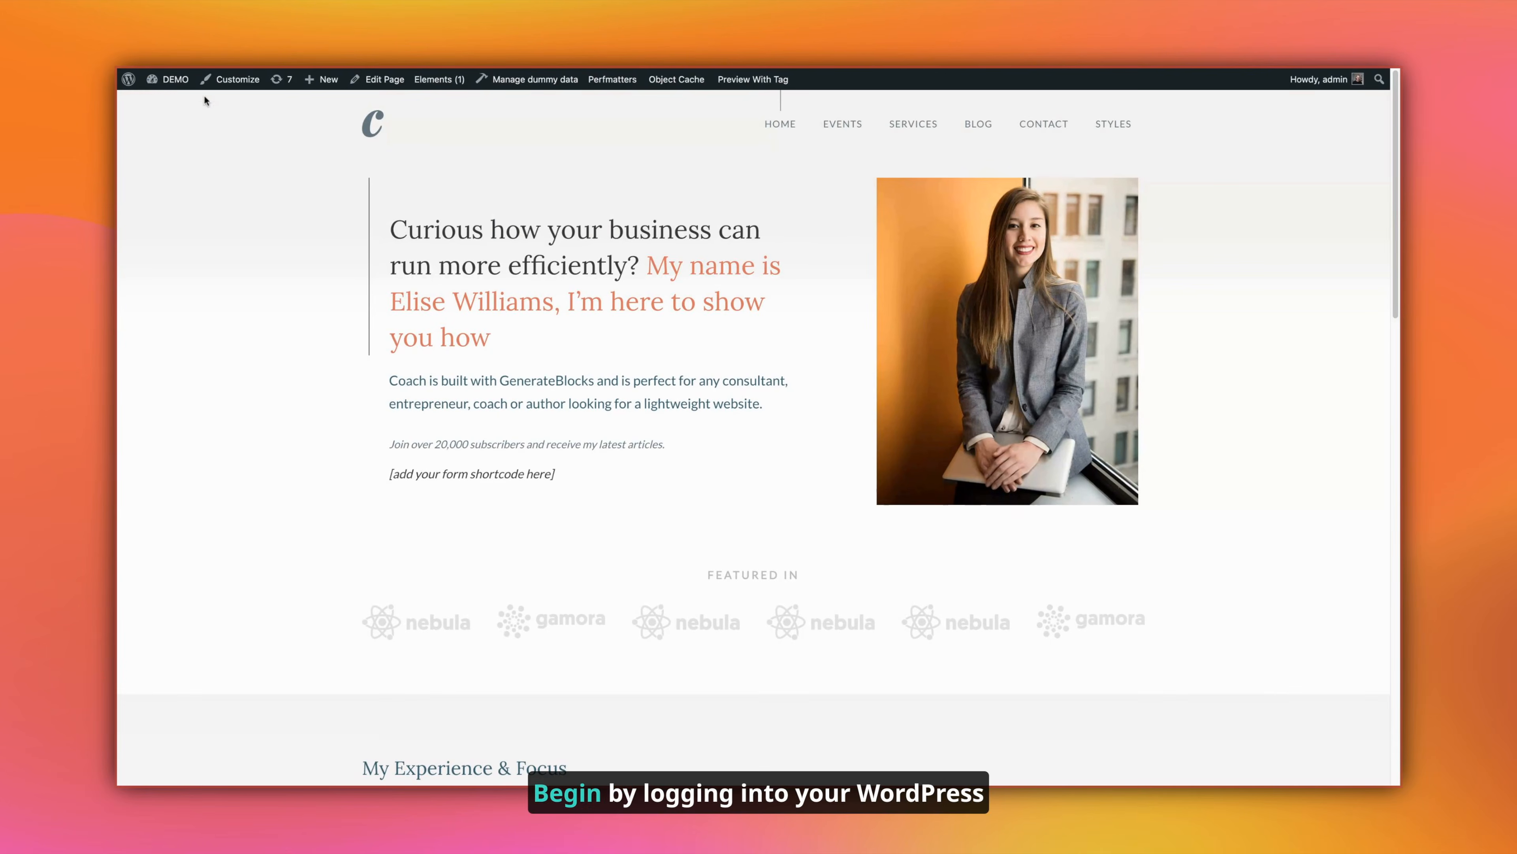
{"action": "mouse_move", "coordinate": [199, 89]}
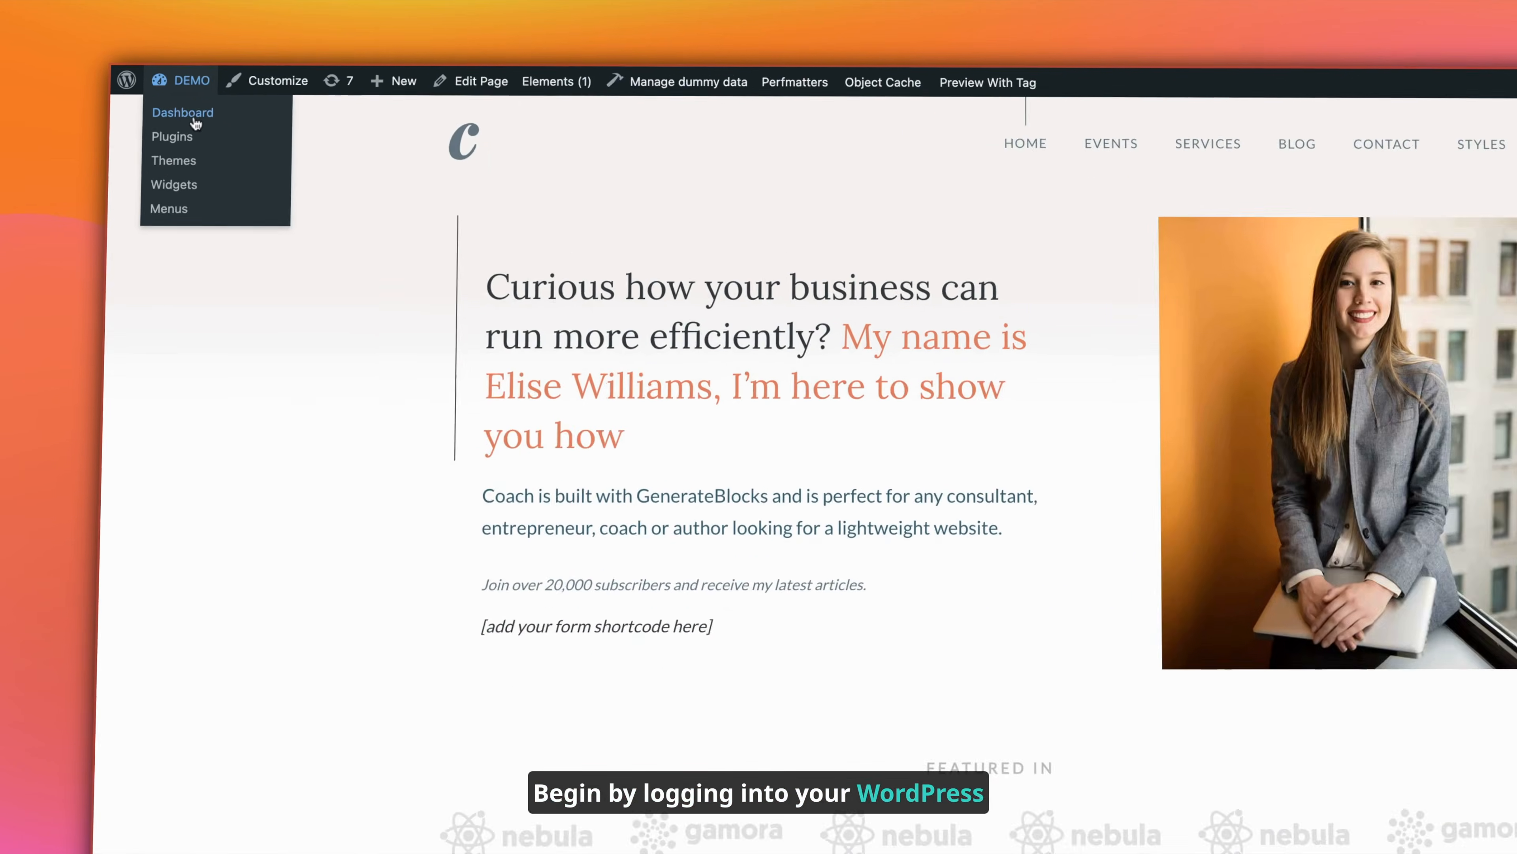
{"action": "left_click", "coordinate": [196, 124]}
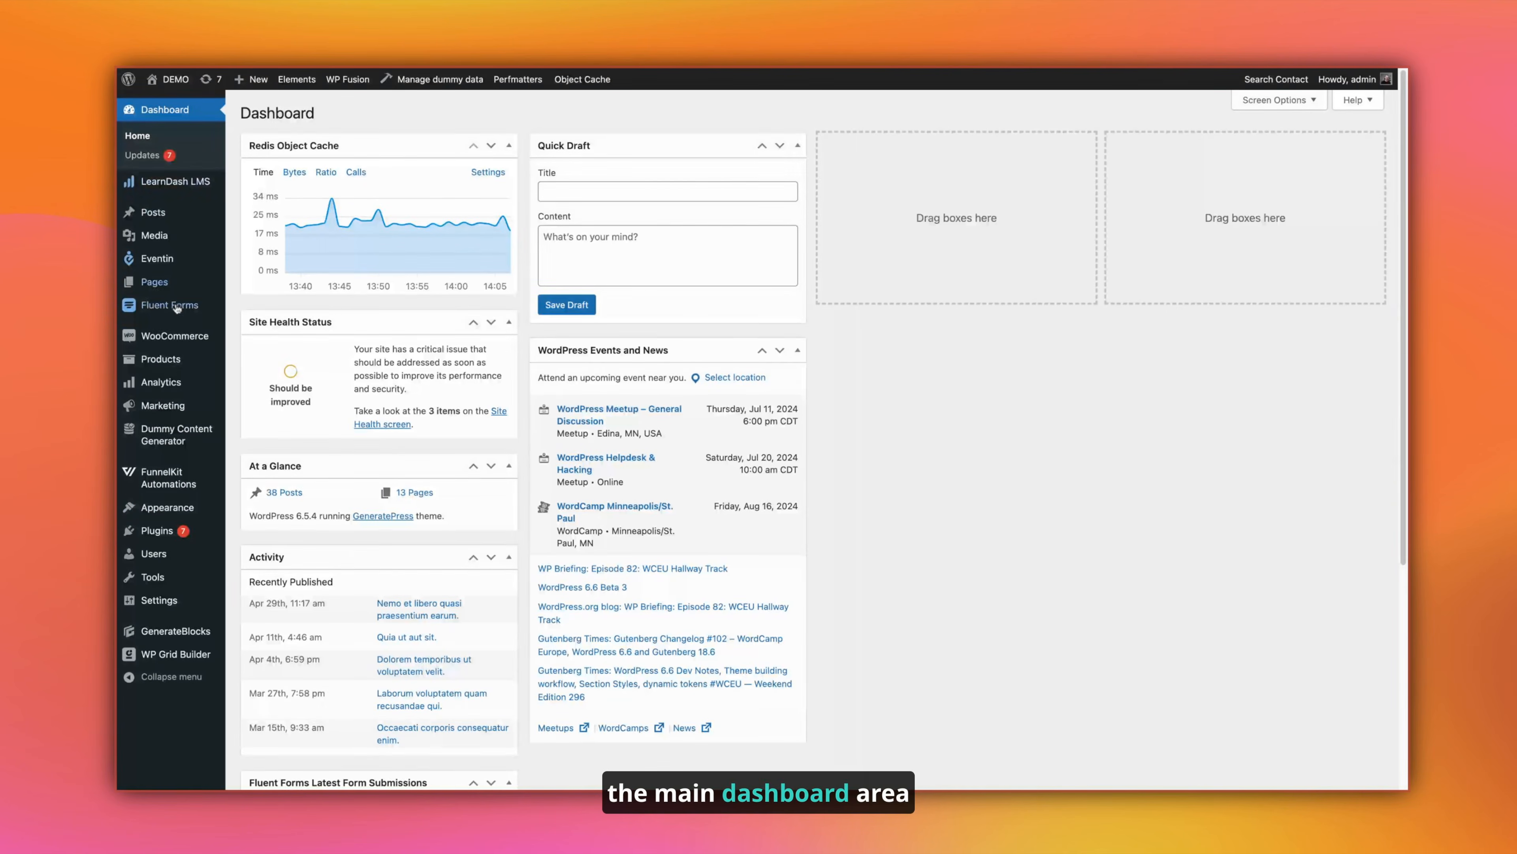
{"action": "mouse_move", "coordinate": [181, 608]}
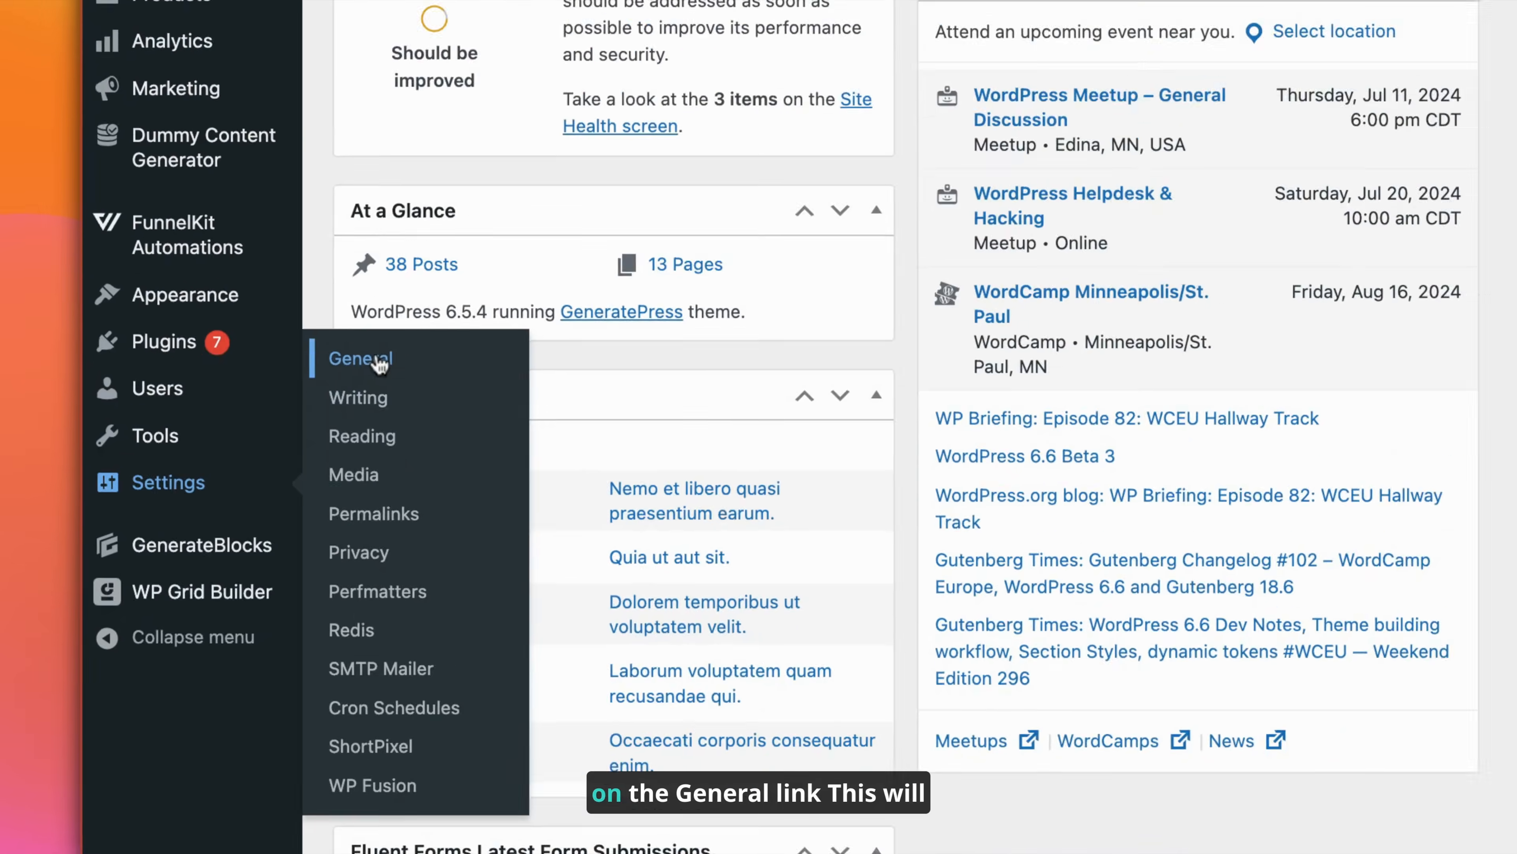
{"action": "left_click", "coordinate": [418, 308]}
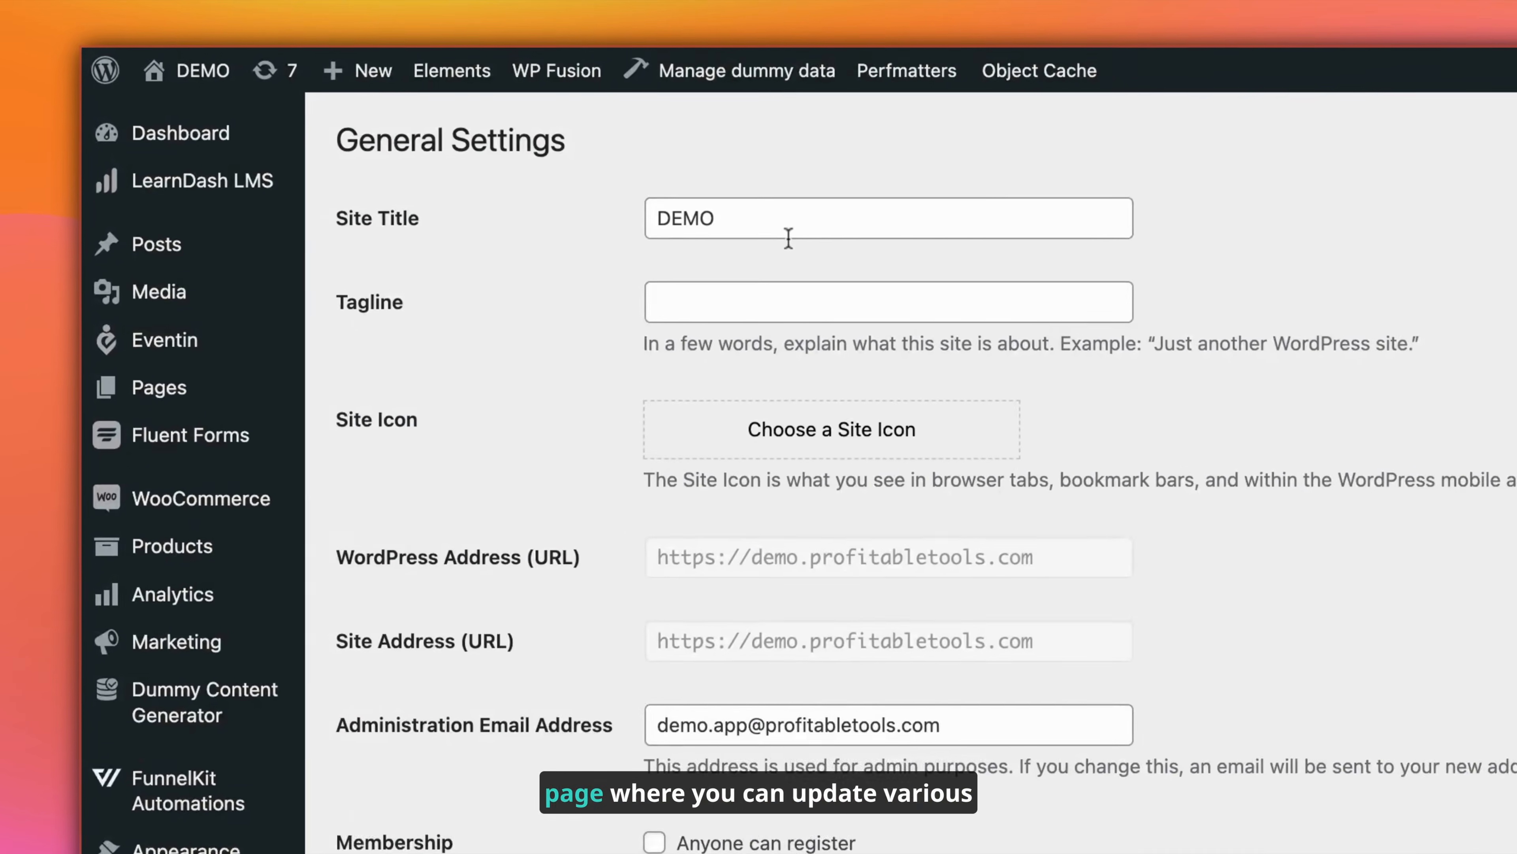
{"action": "left_click_drag", "start_coordinate": [461, 149], "coordinate": [337, 148]}
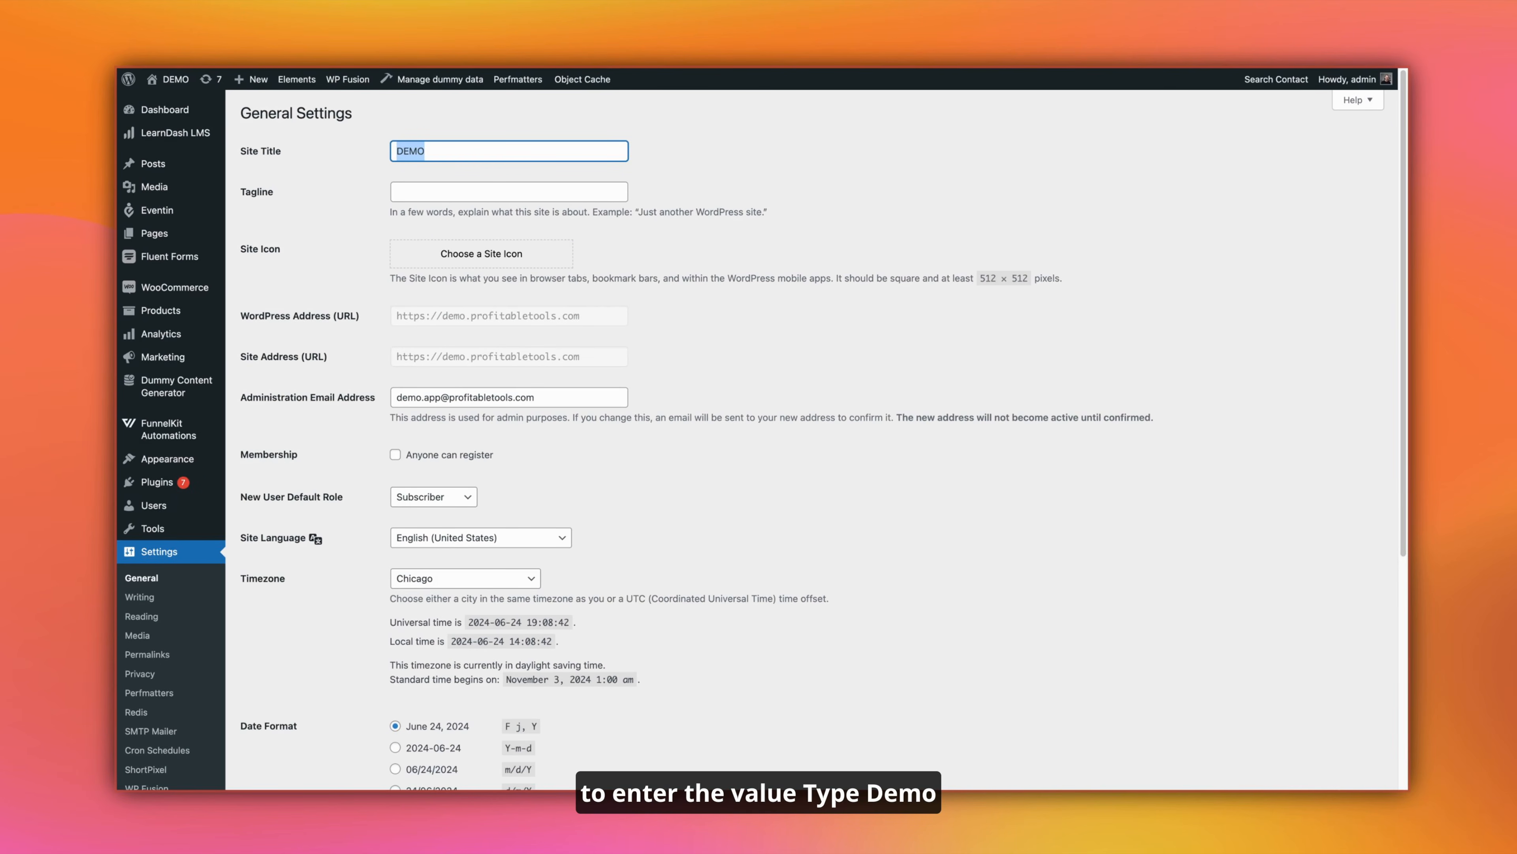
{"action": "type", "text": "My Gre"}
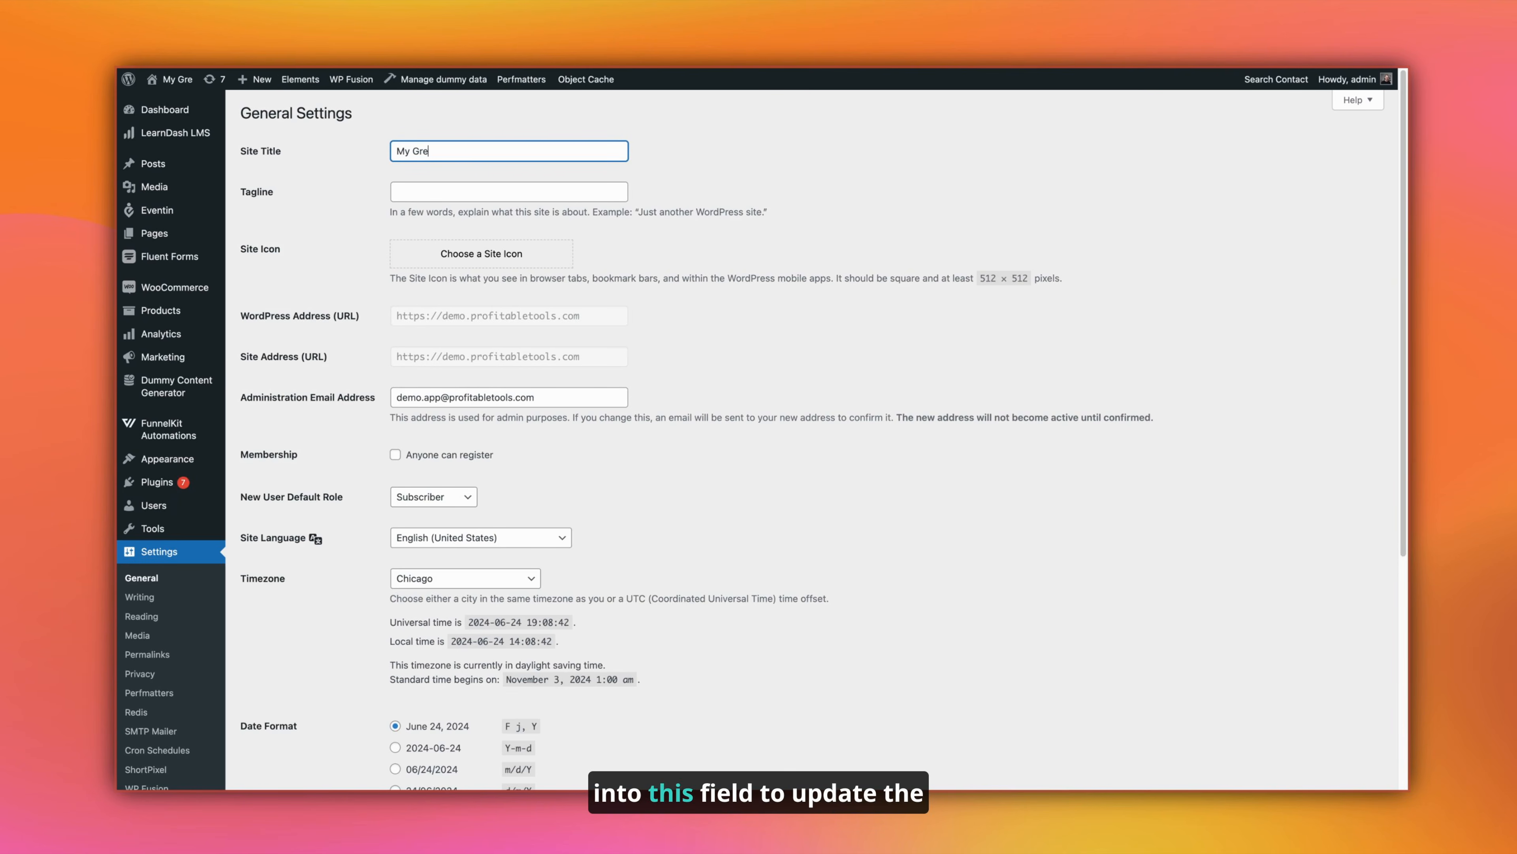
{"action": "type", "text": "at Site"}
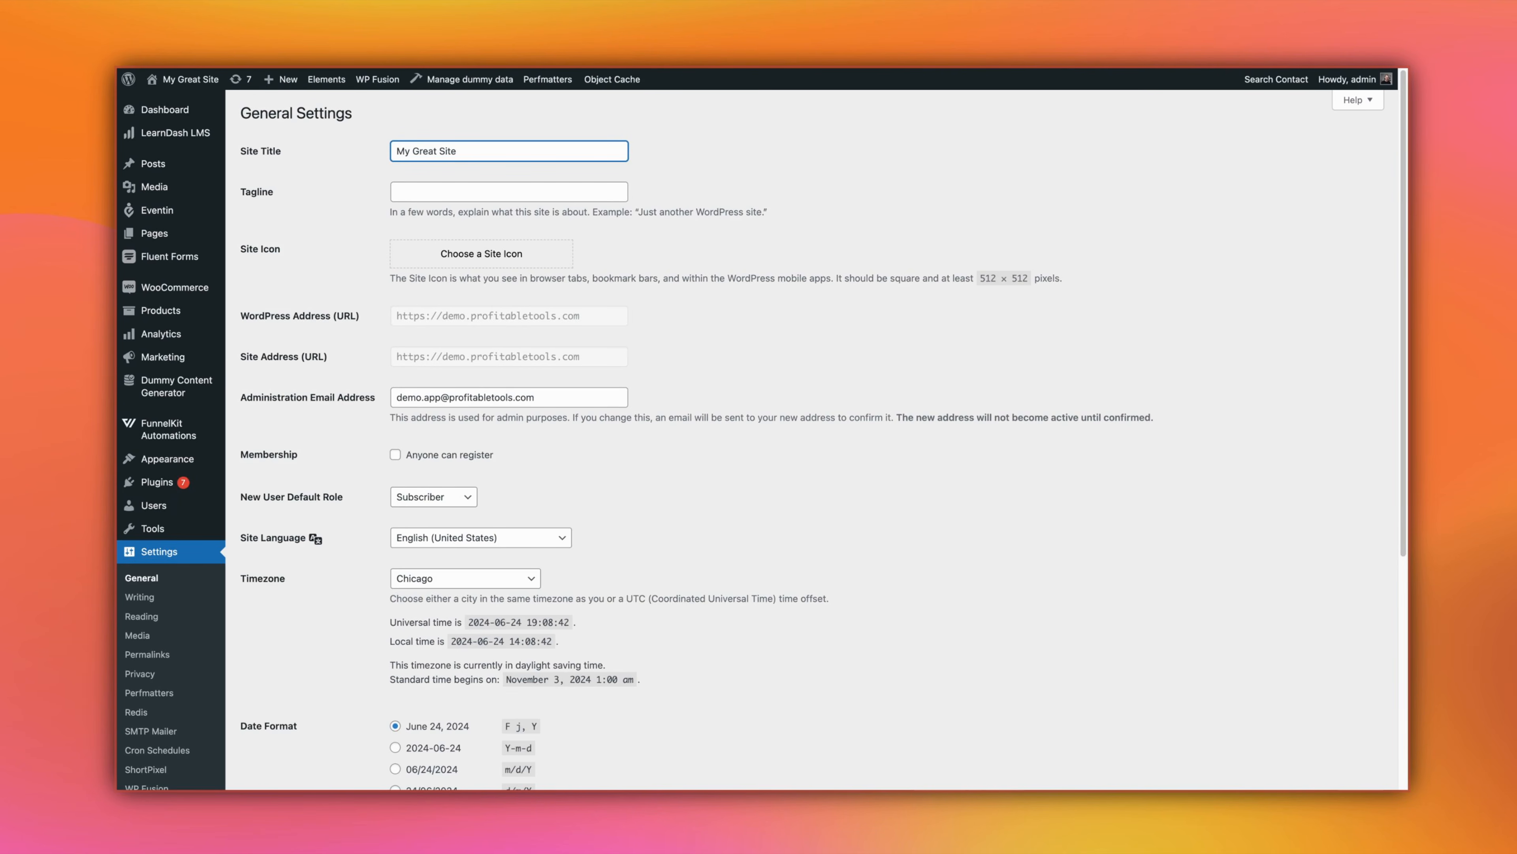
Step: Continue through the preview, reselecting the title text and typing 'M'
{"action": "scroll", "coordinate": [838, 428], "scroll_direction": "down", "scroll_amount": 6}
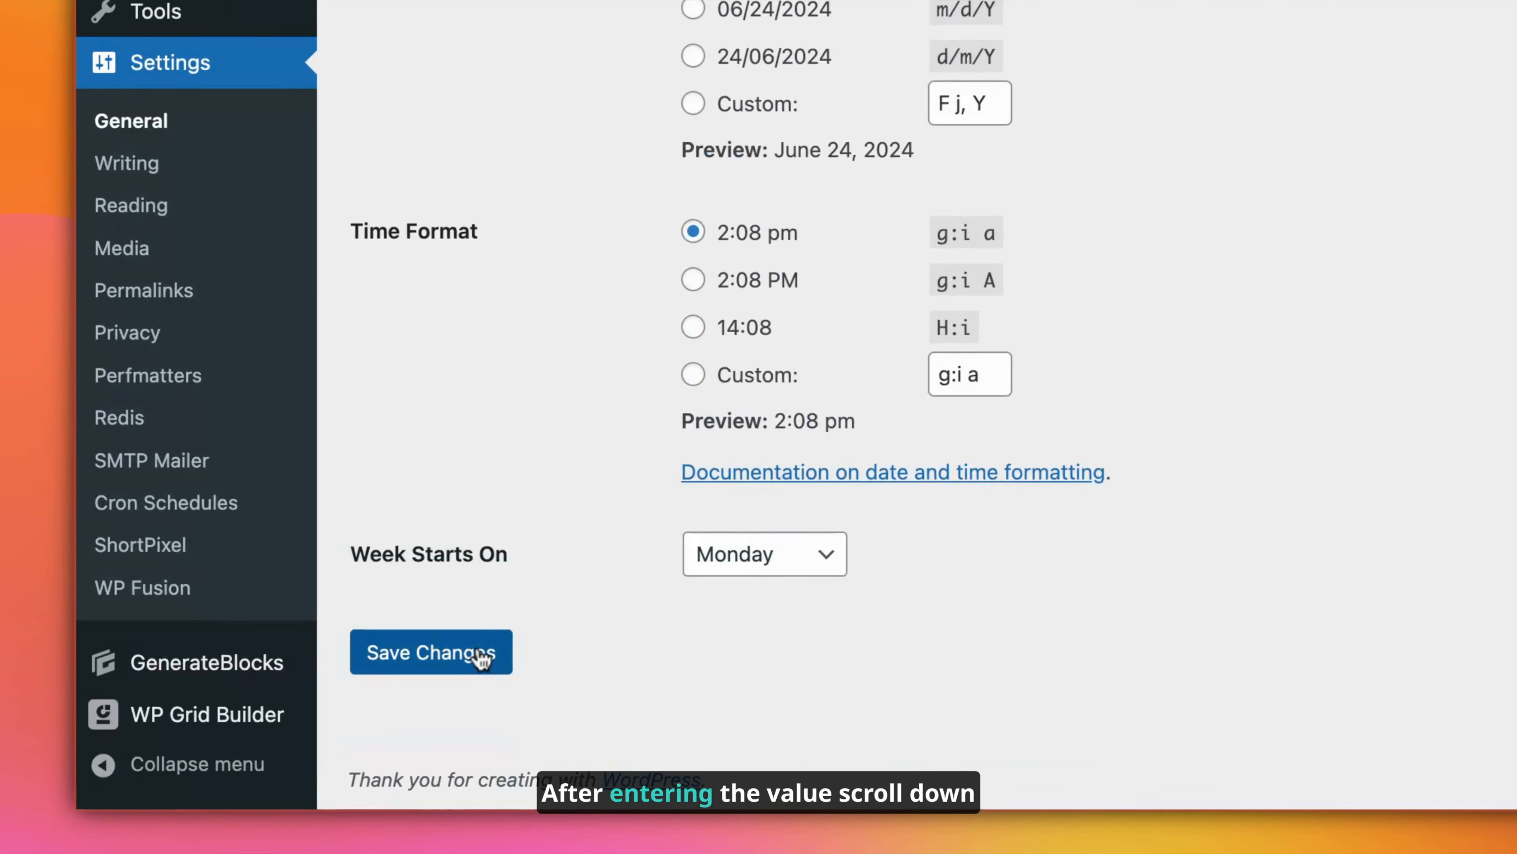
{"action": "left_click", "coordinate": [299, 719]}
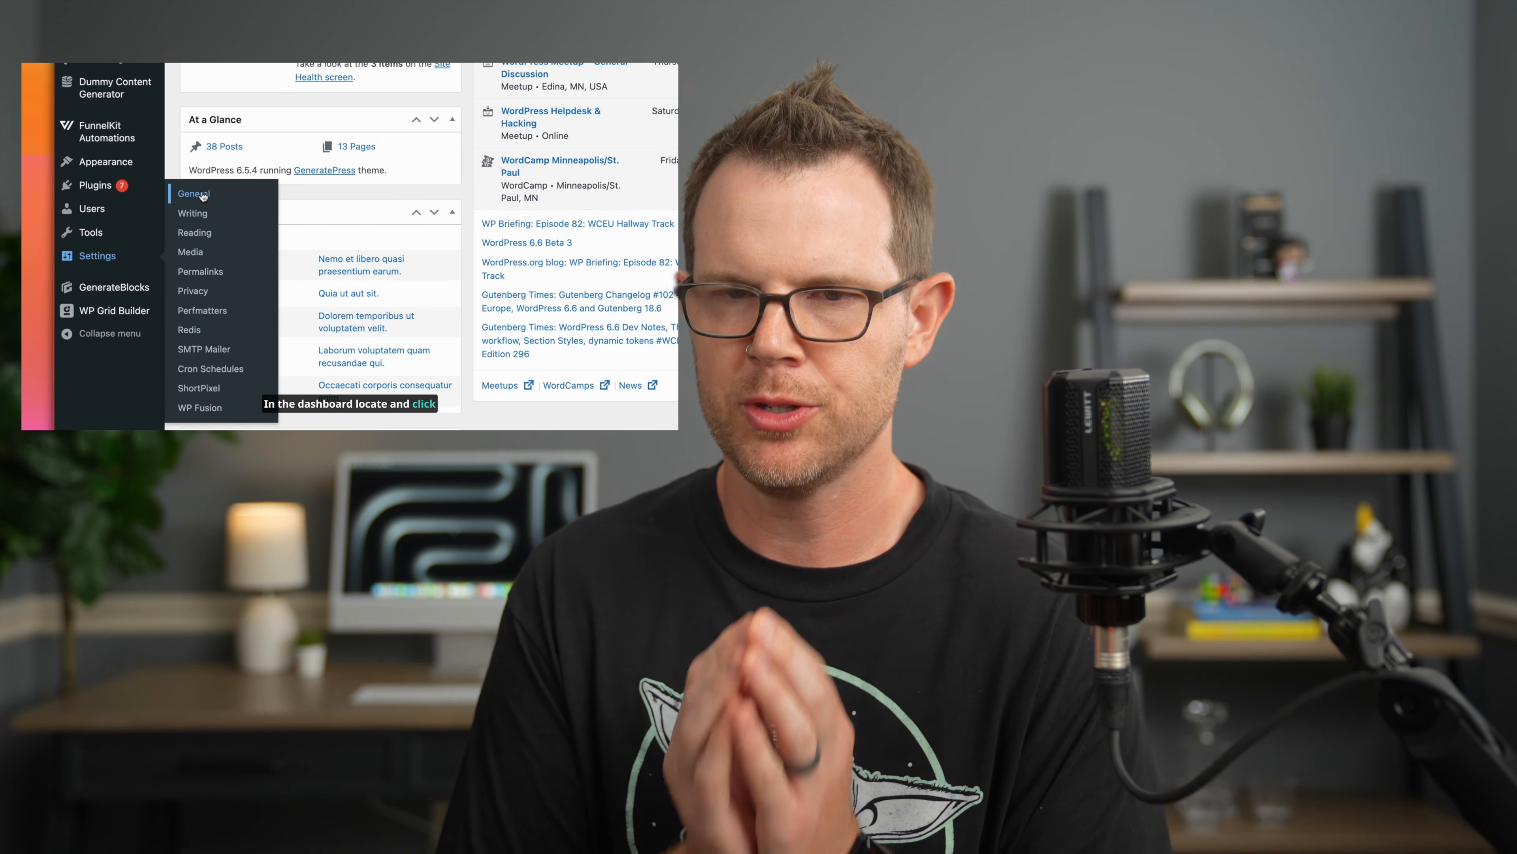
{"action": "left_click", "coordinate": [191, 213]}
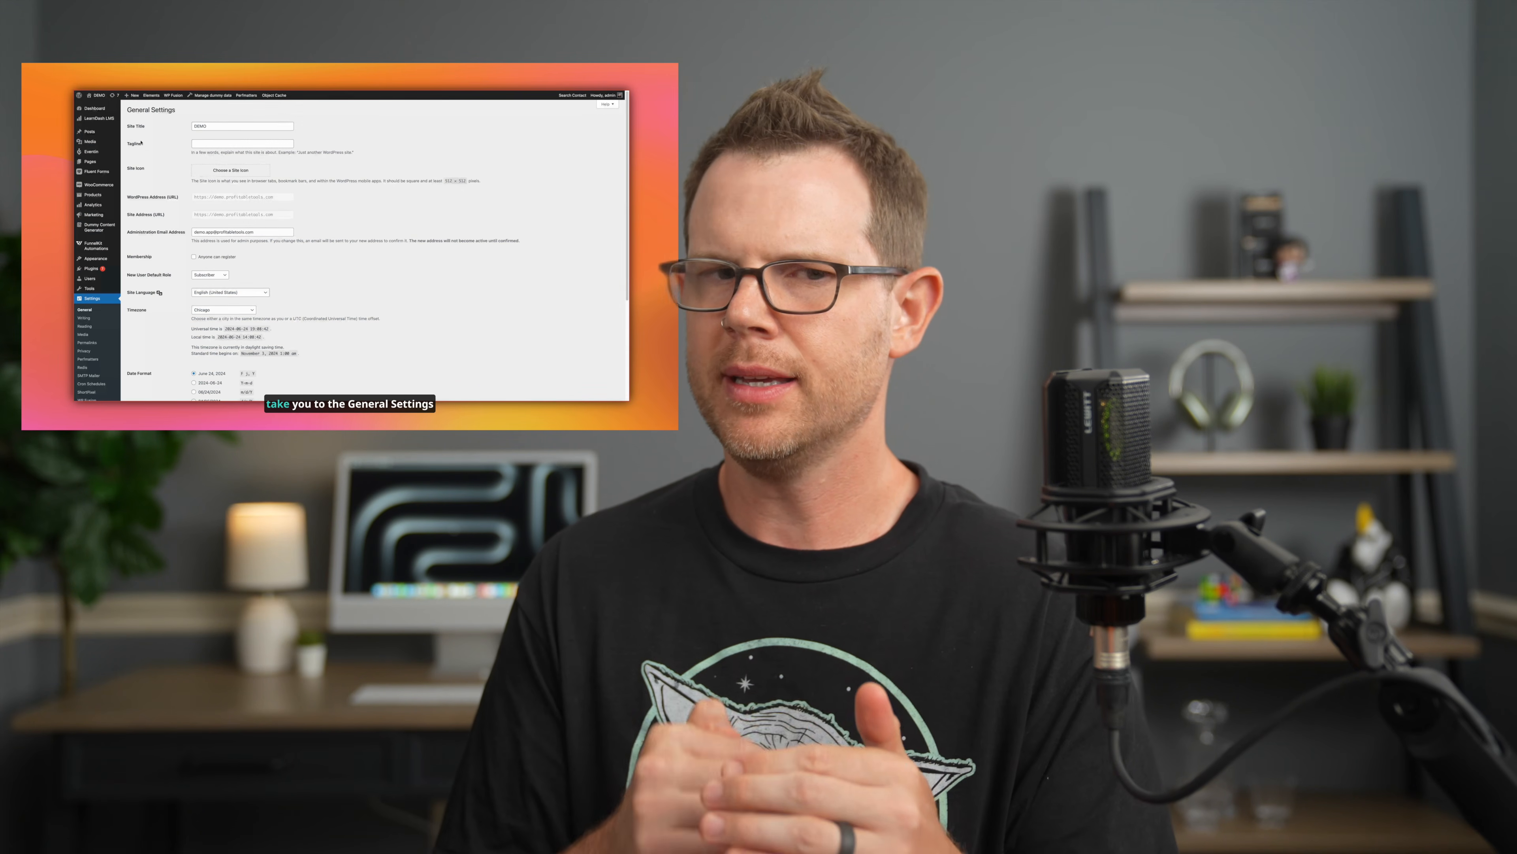
{"action": "left_click", "coordinate": [222, 129]}
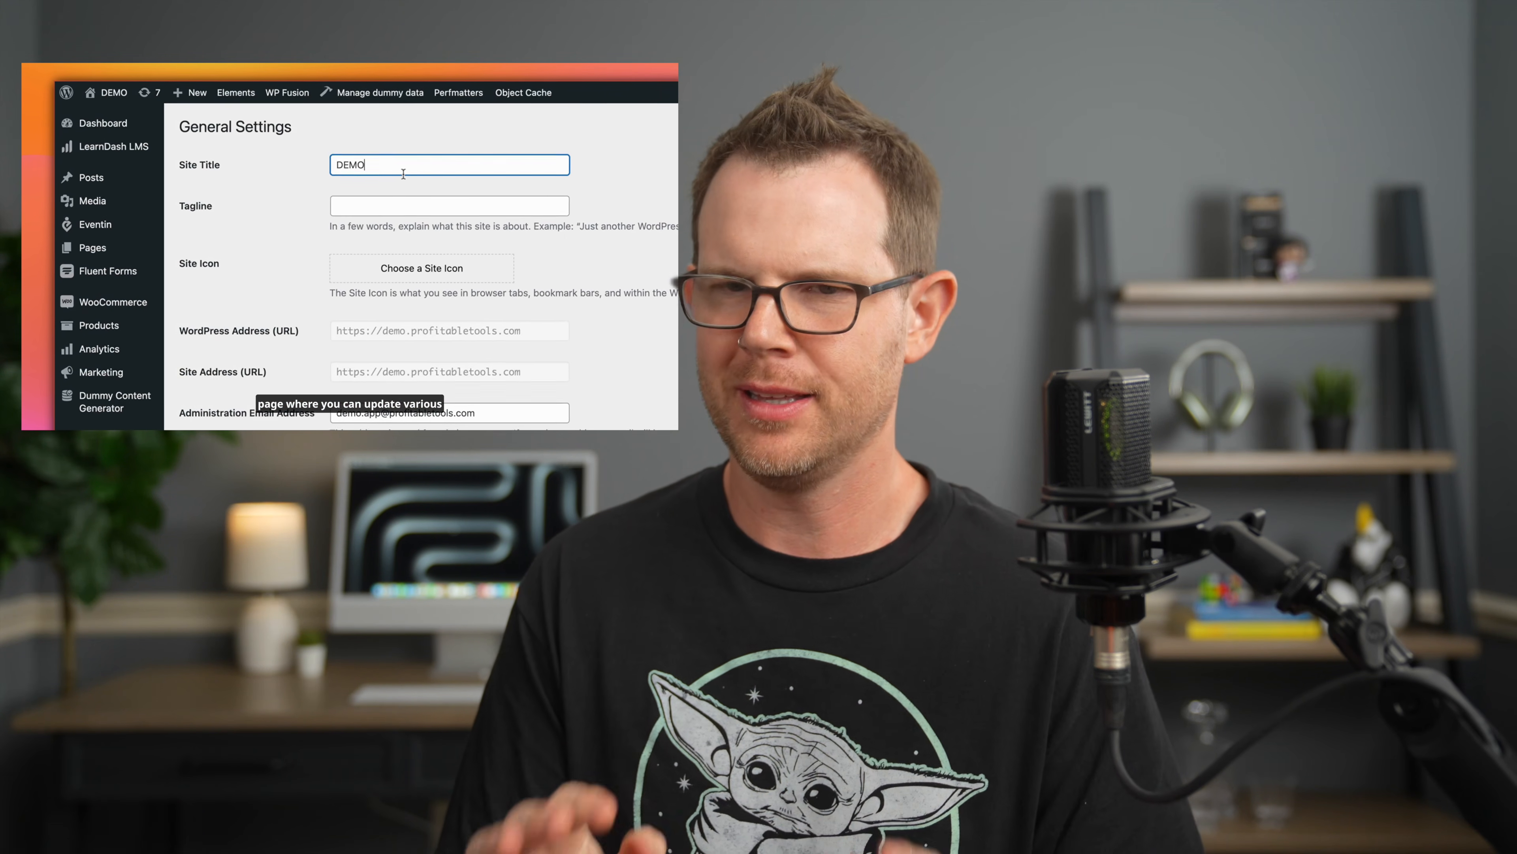
{"action": "left_click_drag", "start_coordinate": [403, 174], "coordinate": [278, 164]}
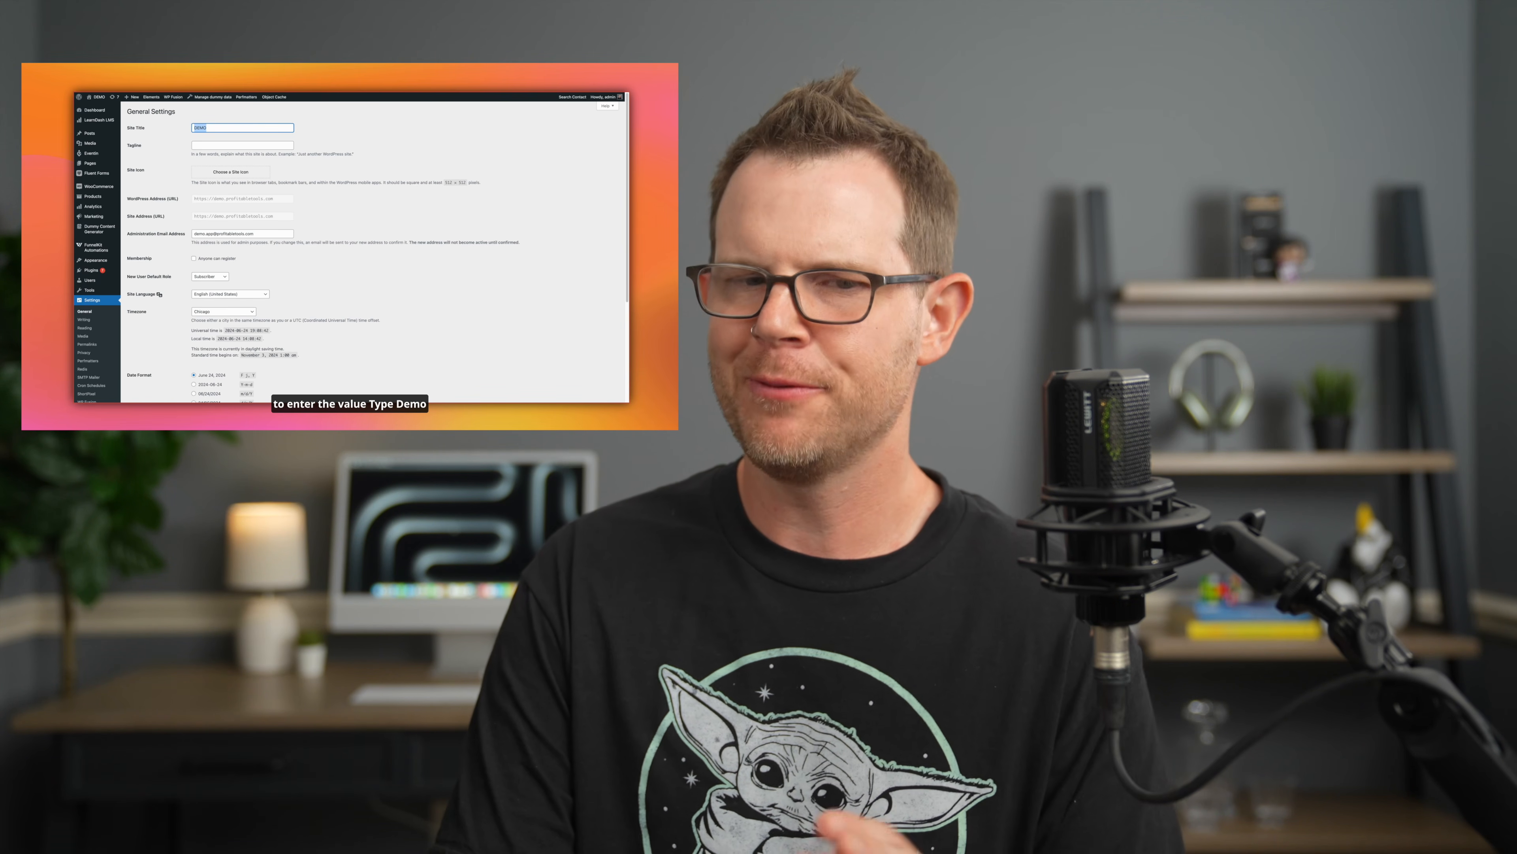
{"action": "type", "text": "M"}
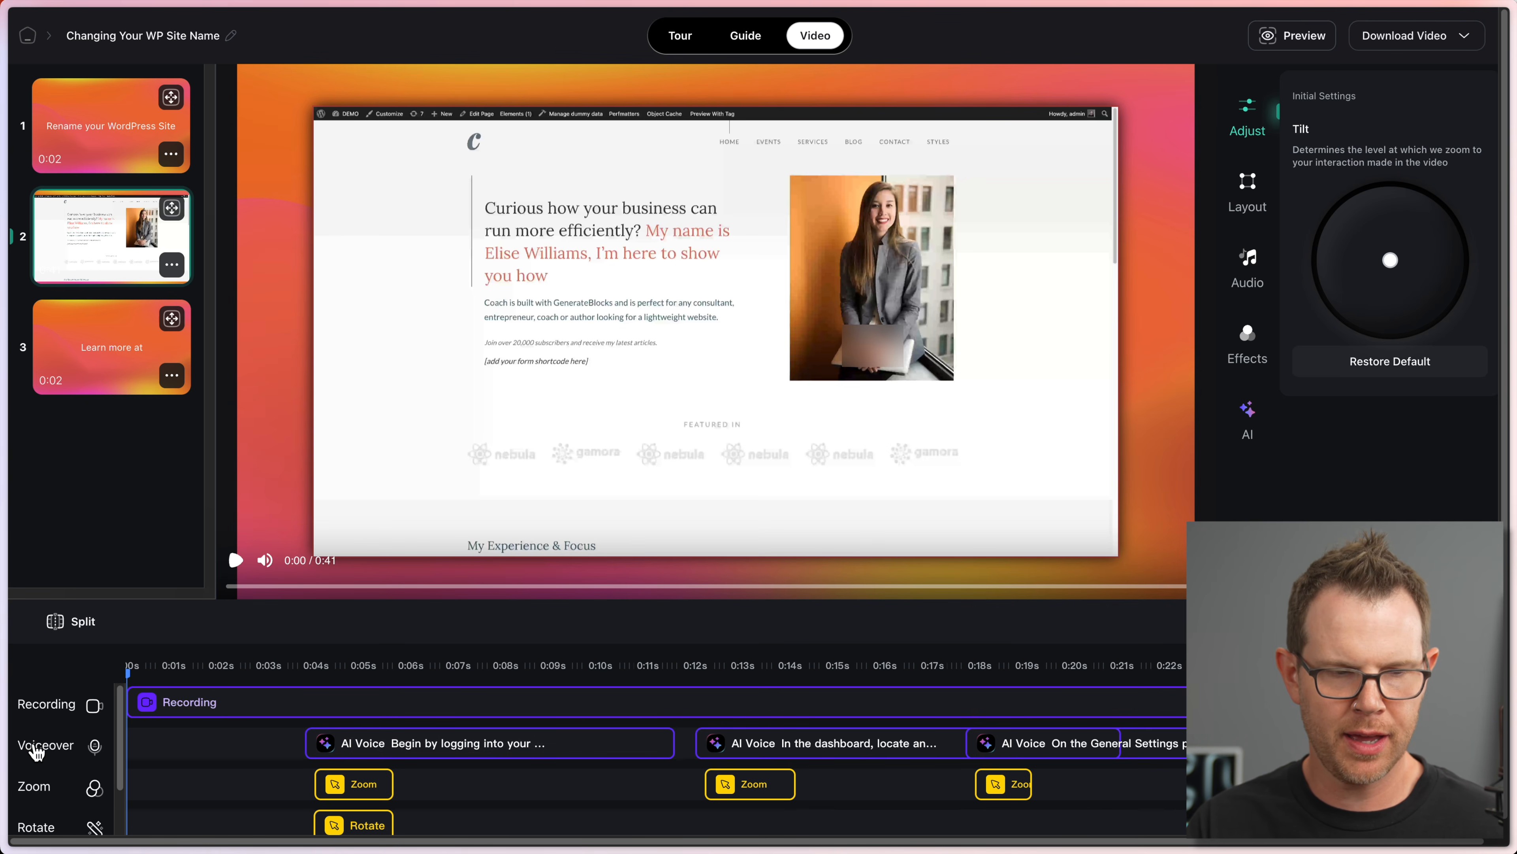
Step: Move the second voiceover clip to about 0:10 and the third to about 0:19.8
{"action": "left_click", "coordinate": [440, 750]}
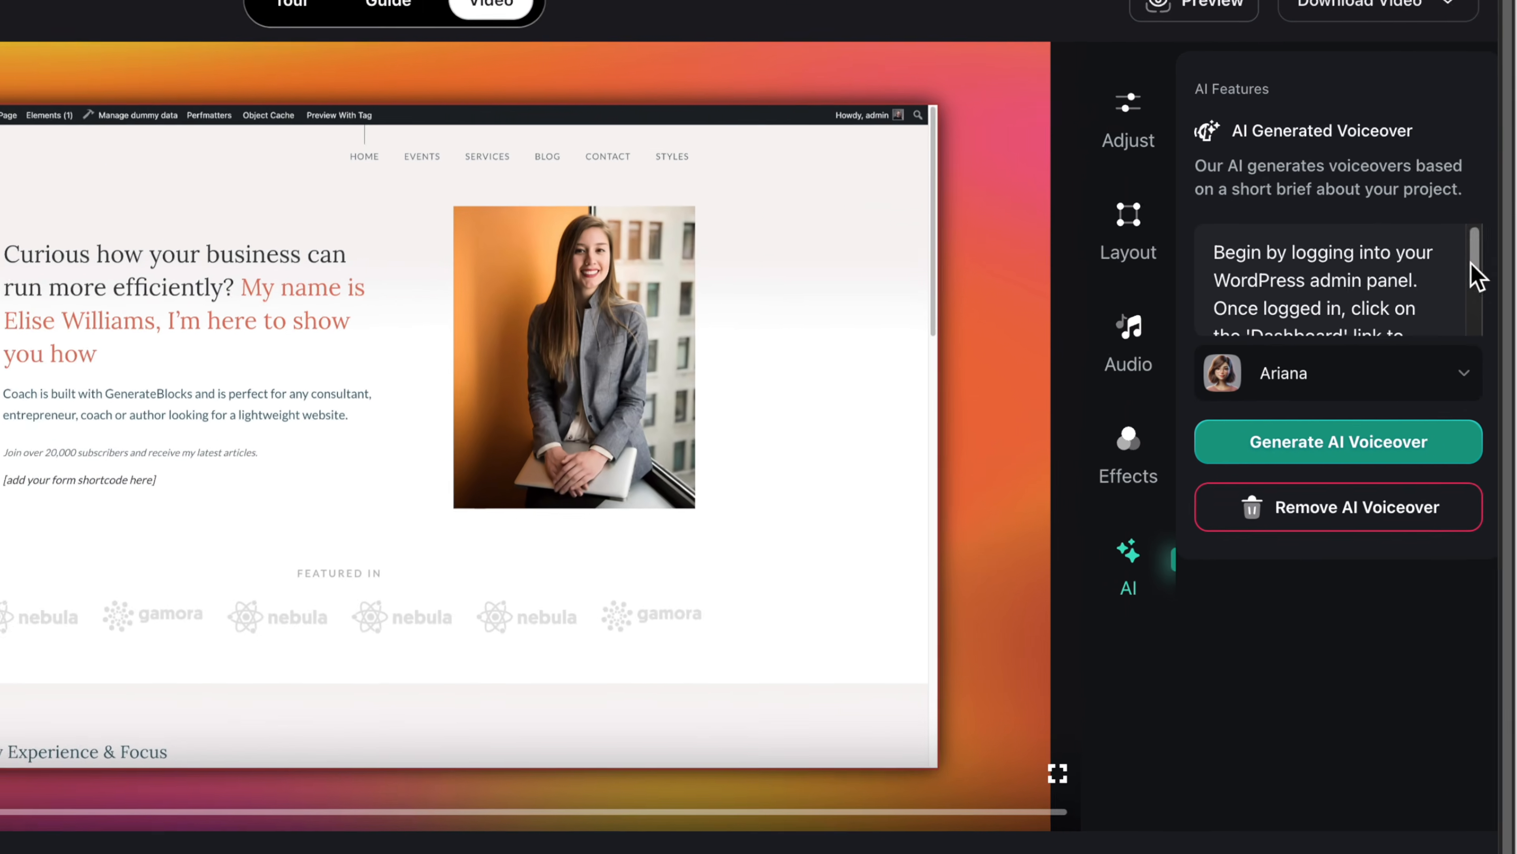
{"action": "scroll", "coordinate": [1426, 227], "scroll_direction": "down", "scroll_amount": 3}
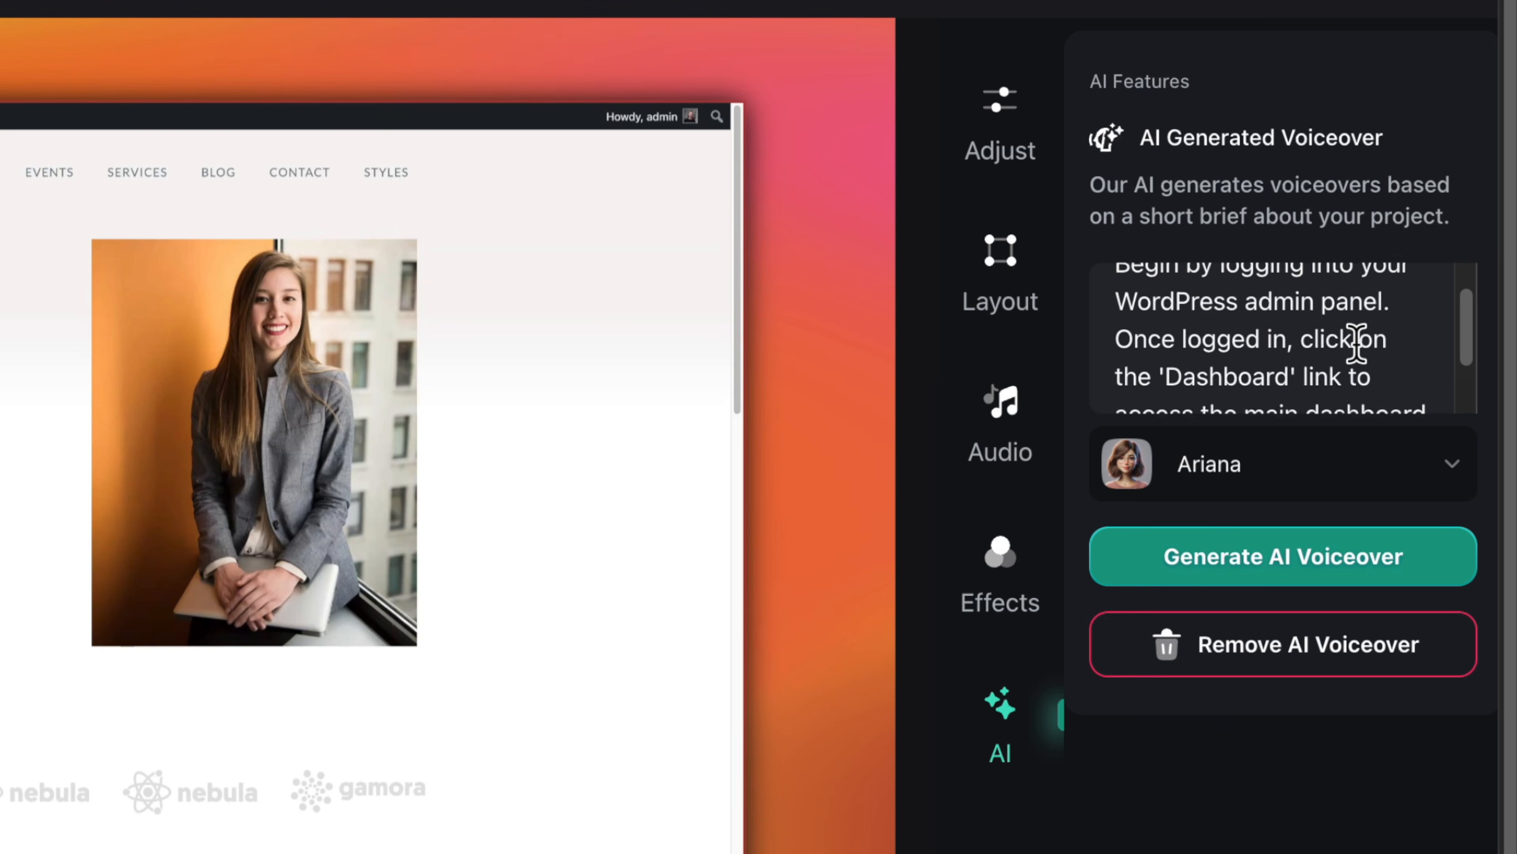
{"action": "key", "text": "Down"}
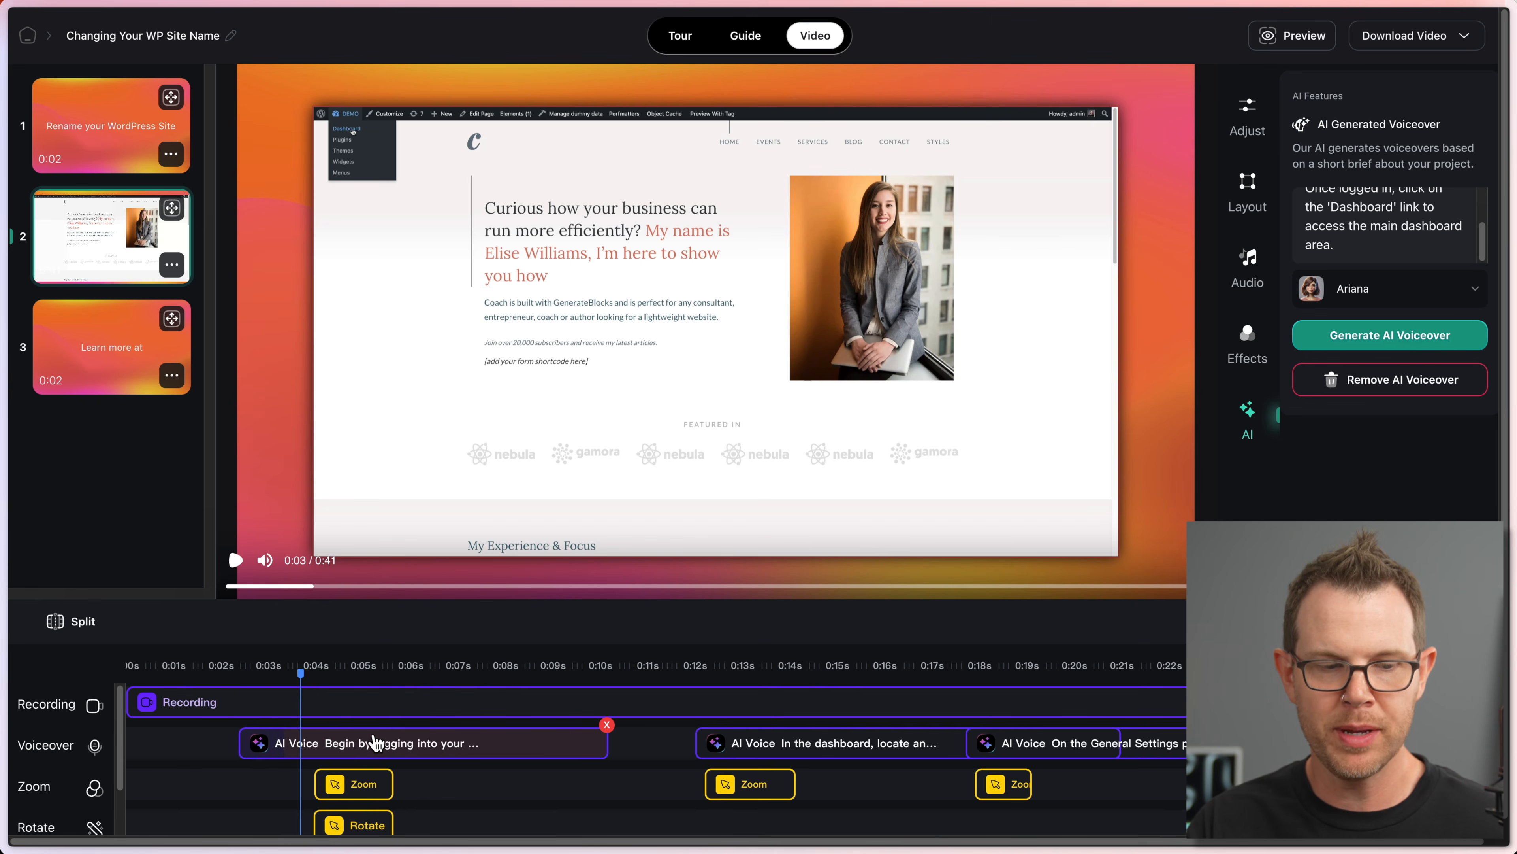
{"action": "left_click", "coordinate": [794, 750]}
{"action": "left_click_drag", "start_coordinate": [795, 750], "coordinate": [724, 750]}
{"action": "left_click_drag", "start_coordinate": [1100, 747], "coordinate": [1201, 748]}
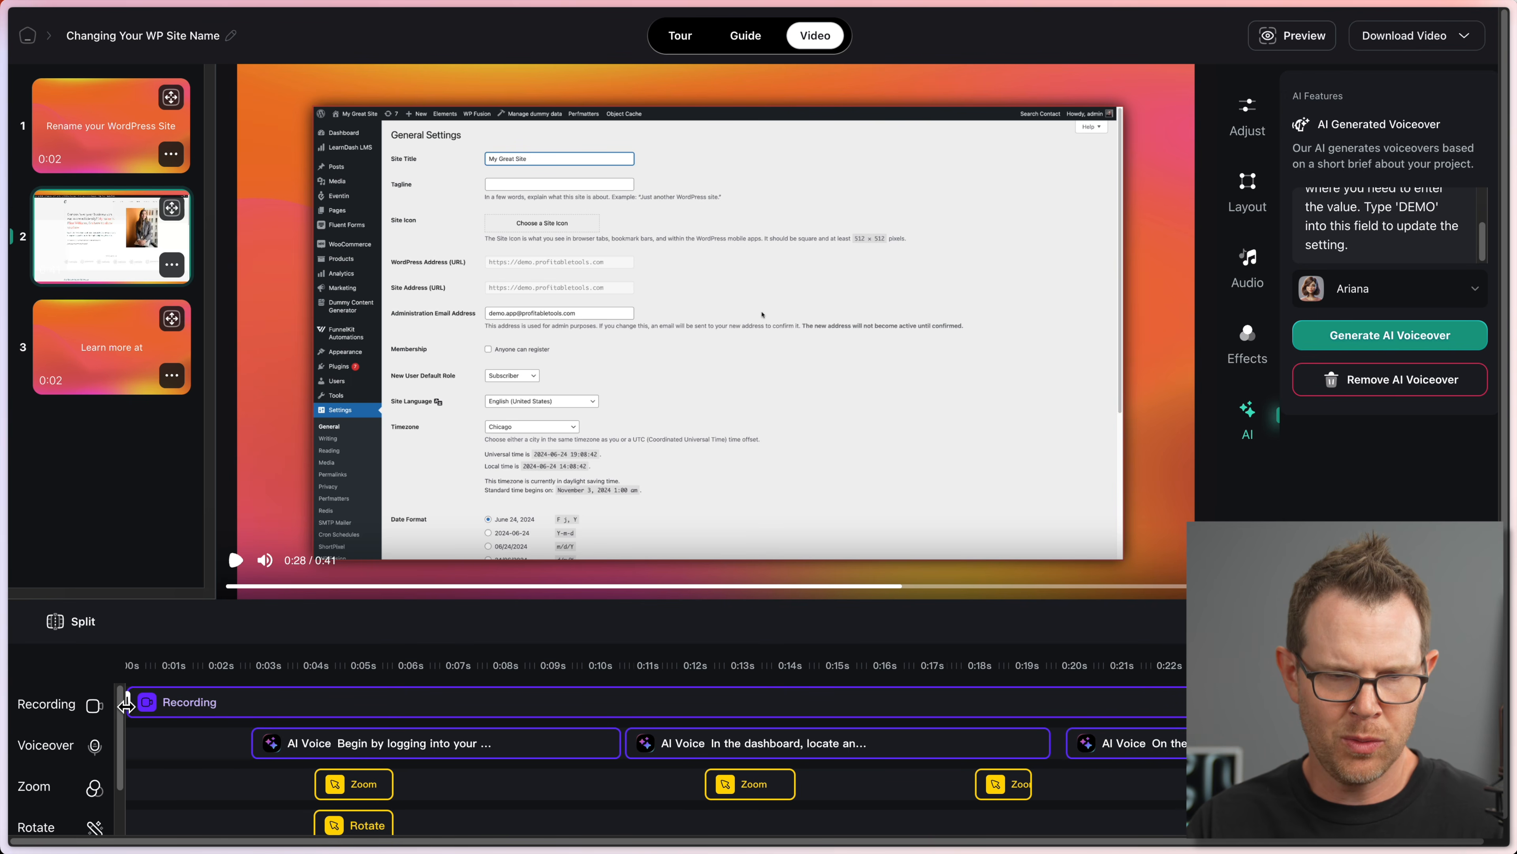
Step: Trim the recording's start to about 0:01.7 and replay the video from 0:00
{"action": "left_click_drag", "start_coordinate": [127, 702], "coordinate": [228, 714]}
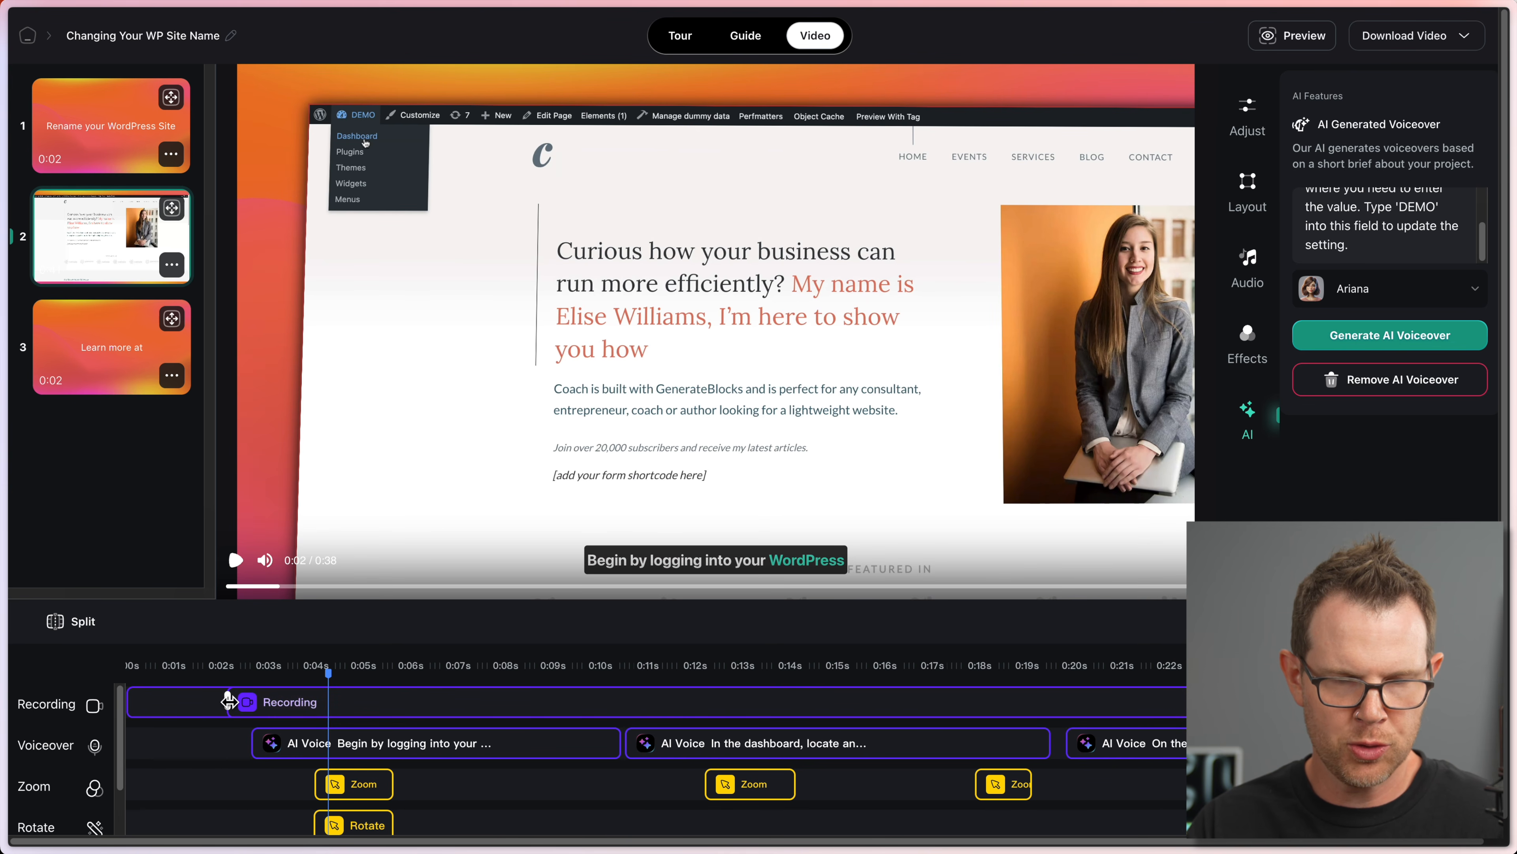
{"action": "mouse_move", "coordinate": [227, 703]}
{"action": "left_mouse_down"}
{"action": "mouse_move", "coordinate": [149, 703]}
{"action": "mouse_move", "coordinate": [233, 703]}
{"action": "left_mouse_up"}
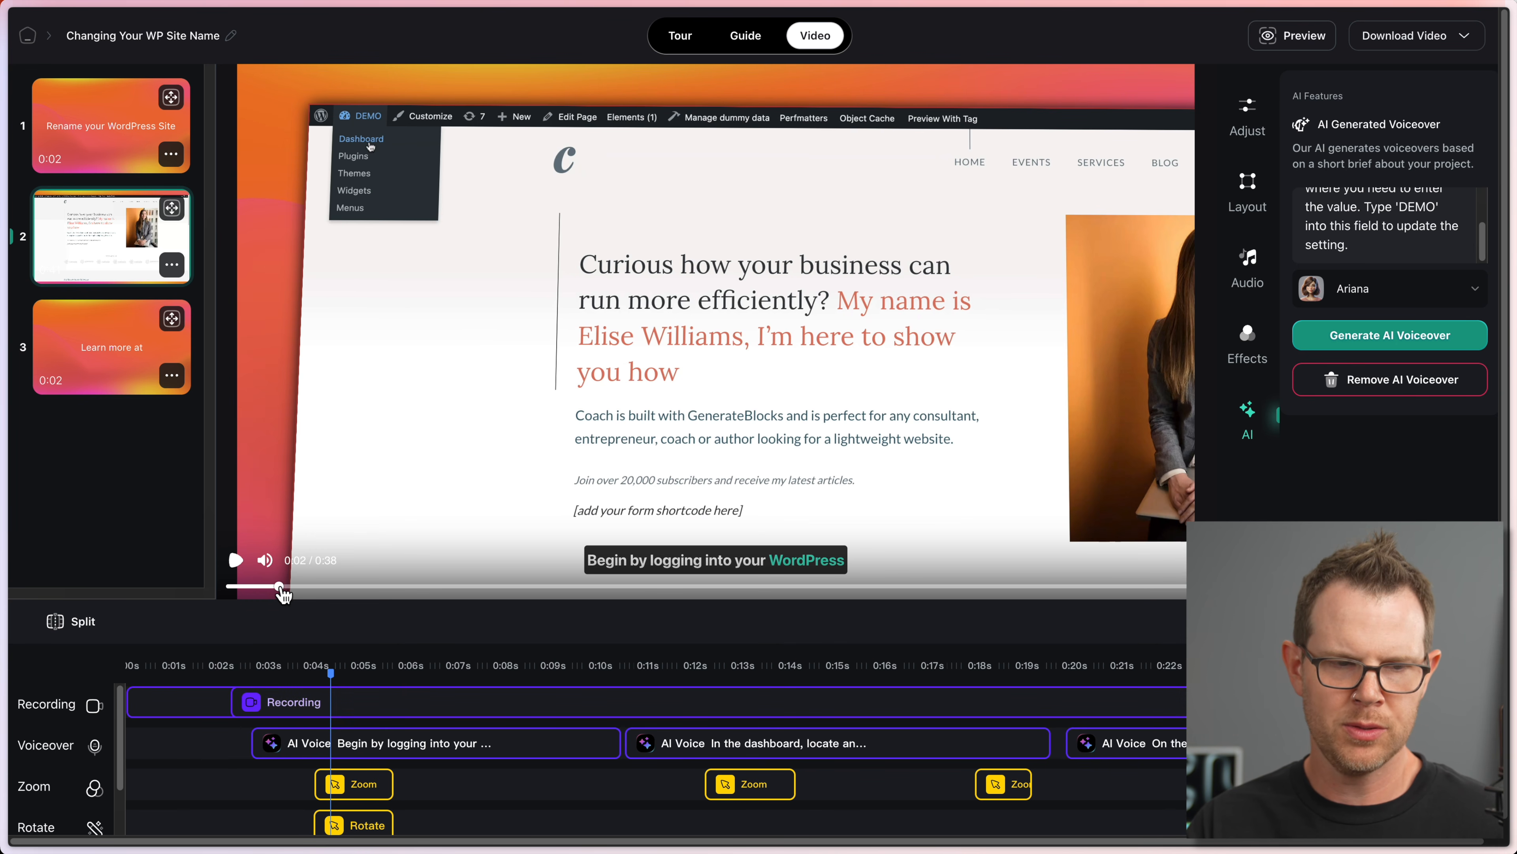
{"action": "left_click", "coordinate": [233, 587]}
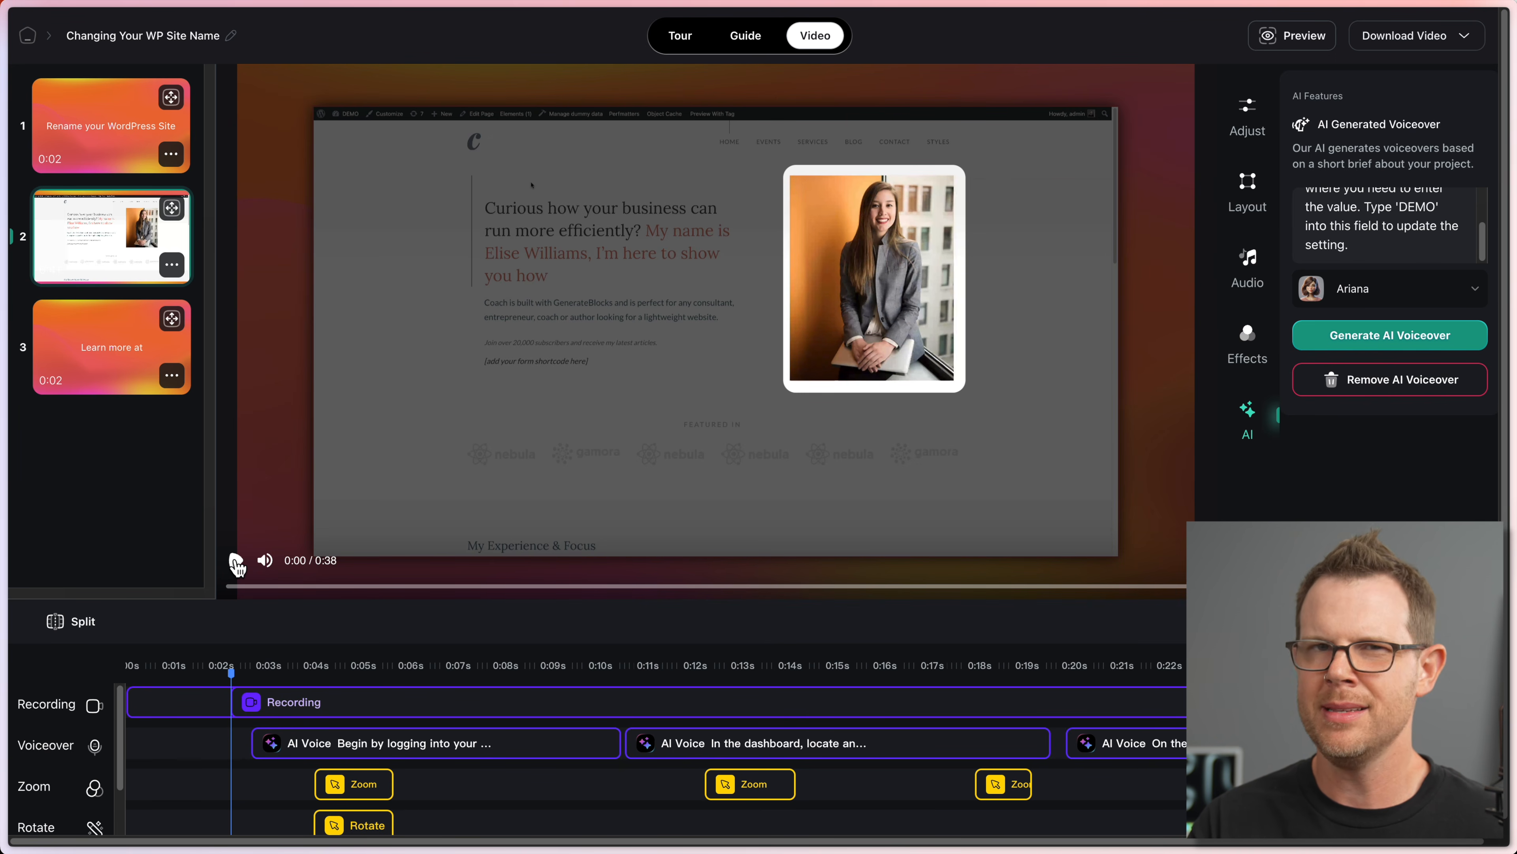
{"action": "left_click", "coordinate": [236, 560]}
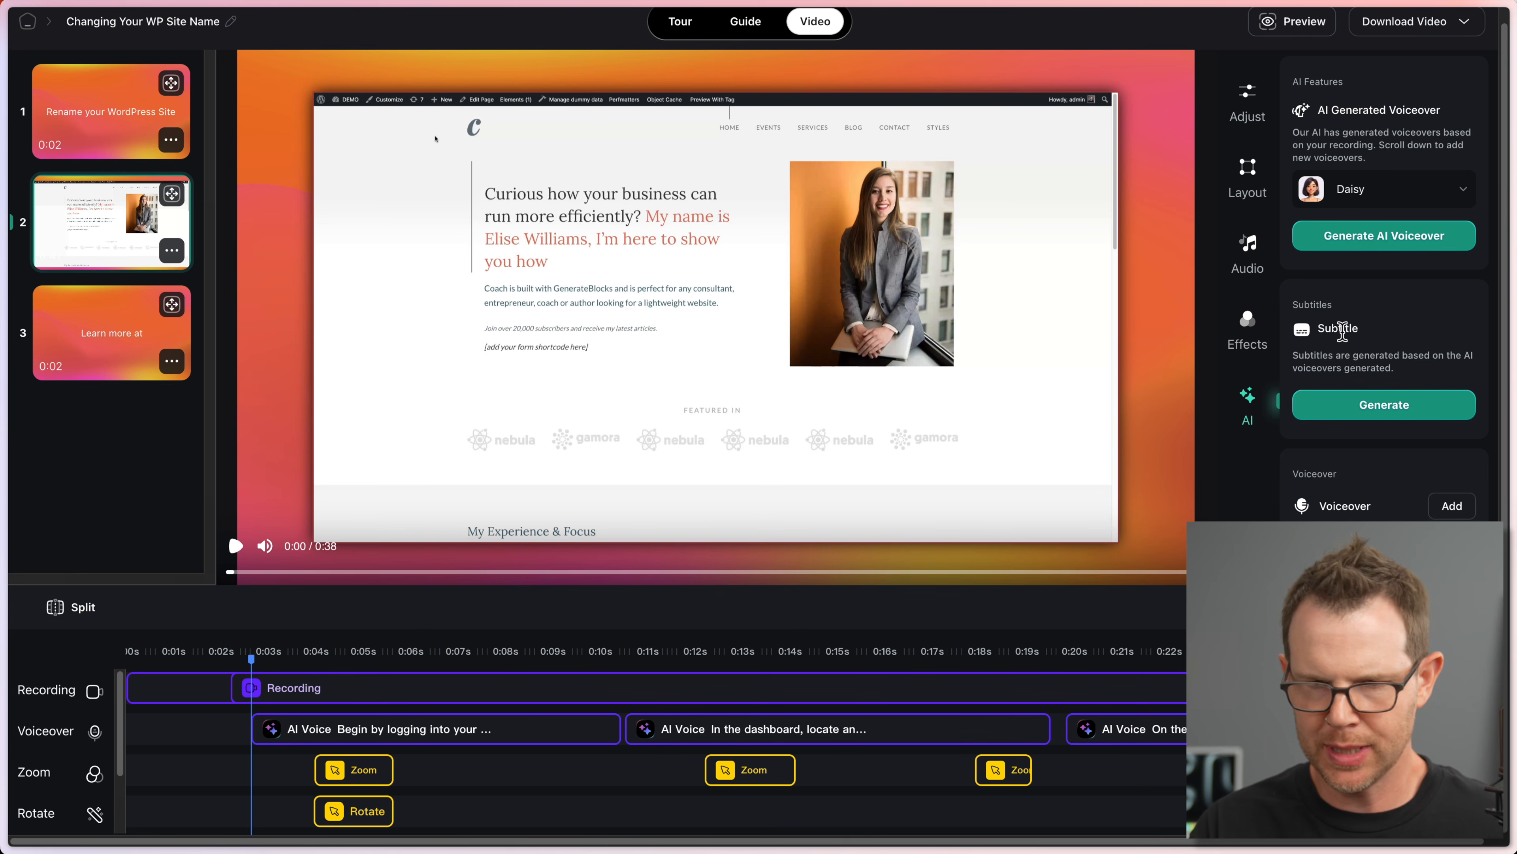
Step: Check the first voiceover clip's script and Ariana voice, then start rendering the video download
{"action": "left_click", "coordinate": [465, 730]}
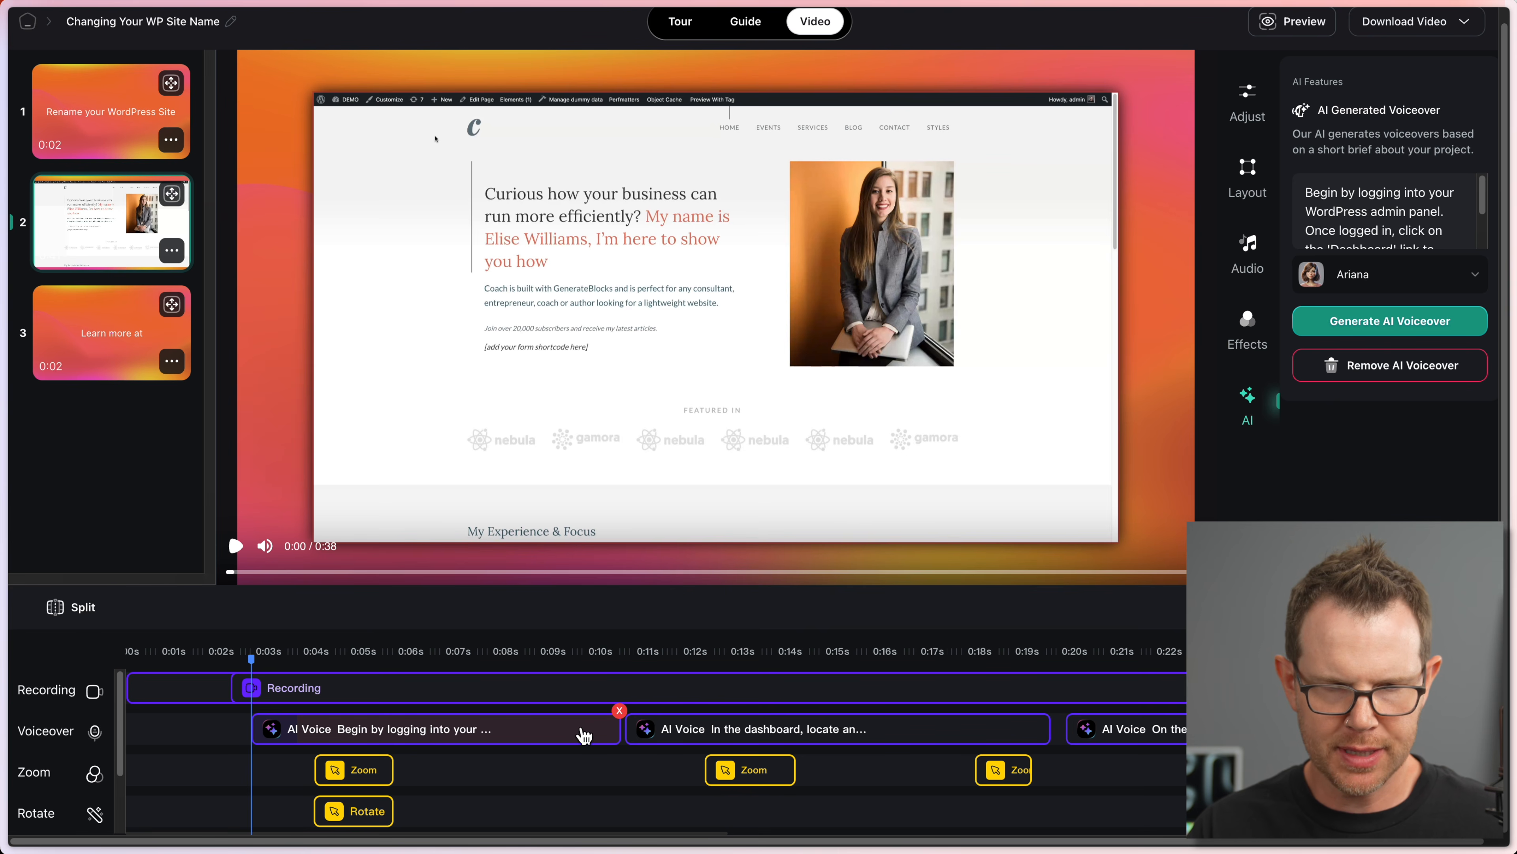
{"action": "scroll", "coordinate": [1399, 179], "scroll_direction": "down", "scroll_amount": 2}
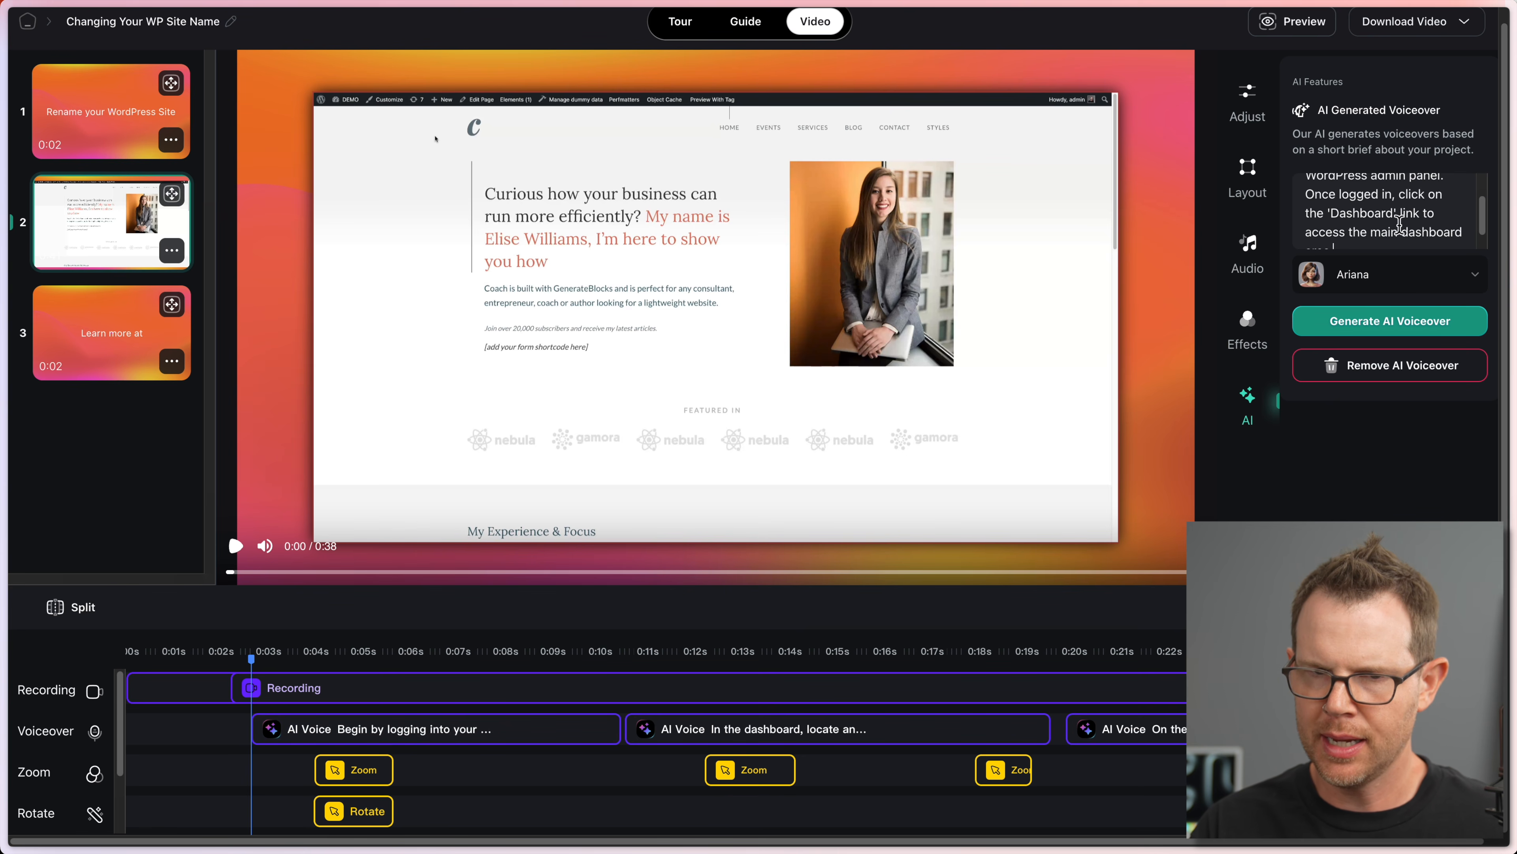
{"action": "scroll", "coordinate": [1399, 185], "scroll_direction": "up", "scroll_amount": 2}
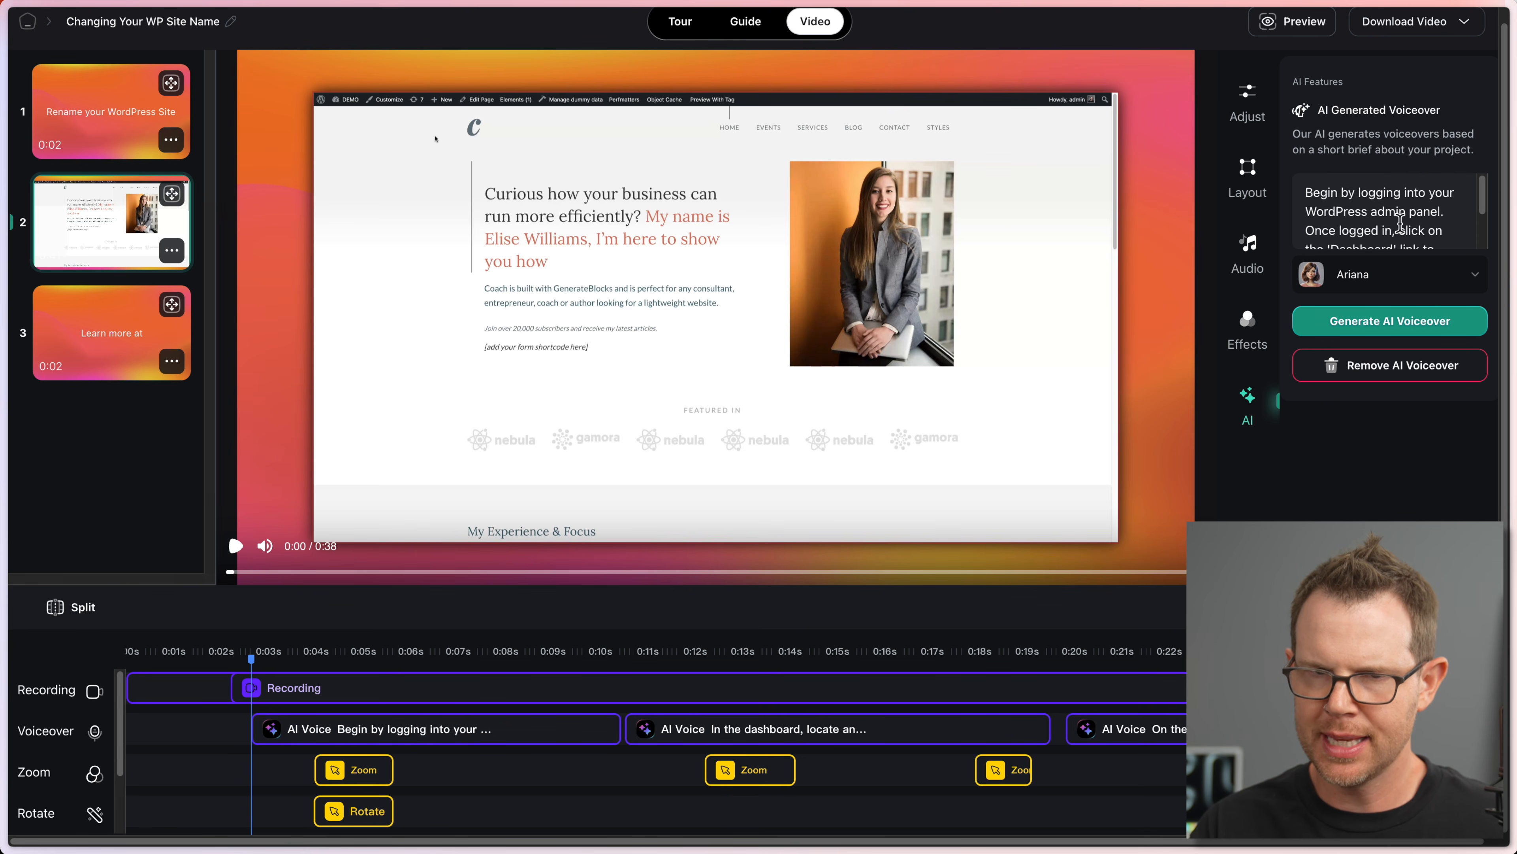
{"action": "left_click", "coordinate": [1476, 281]}
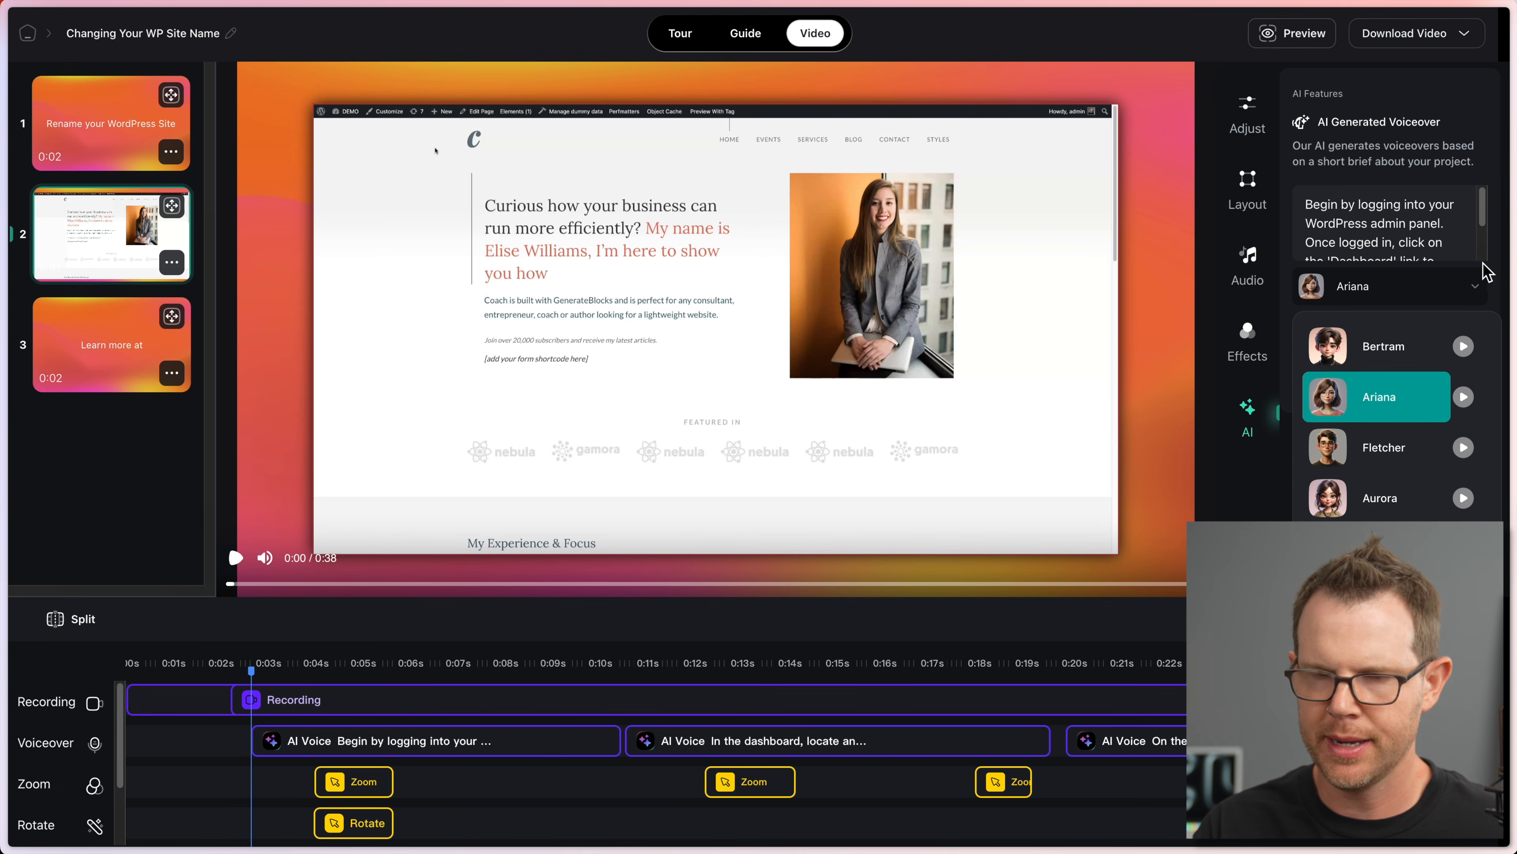
{"action": "left_click", "coordinate": [1484, 226]}
{"action": "left_click_drag", "start_coordinate": [1393, 207], "coordinate": [1439, 311]}
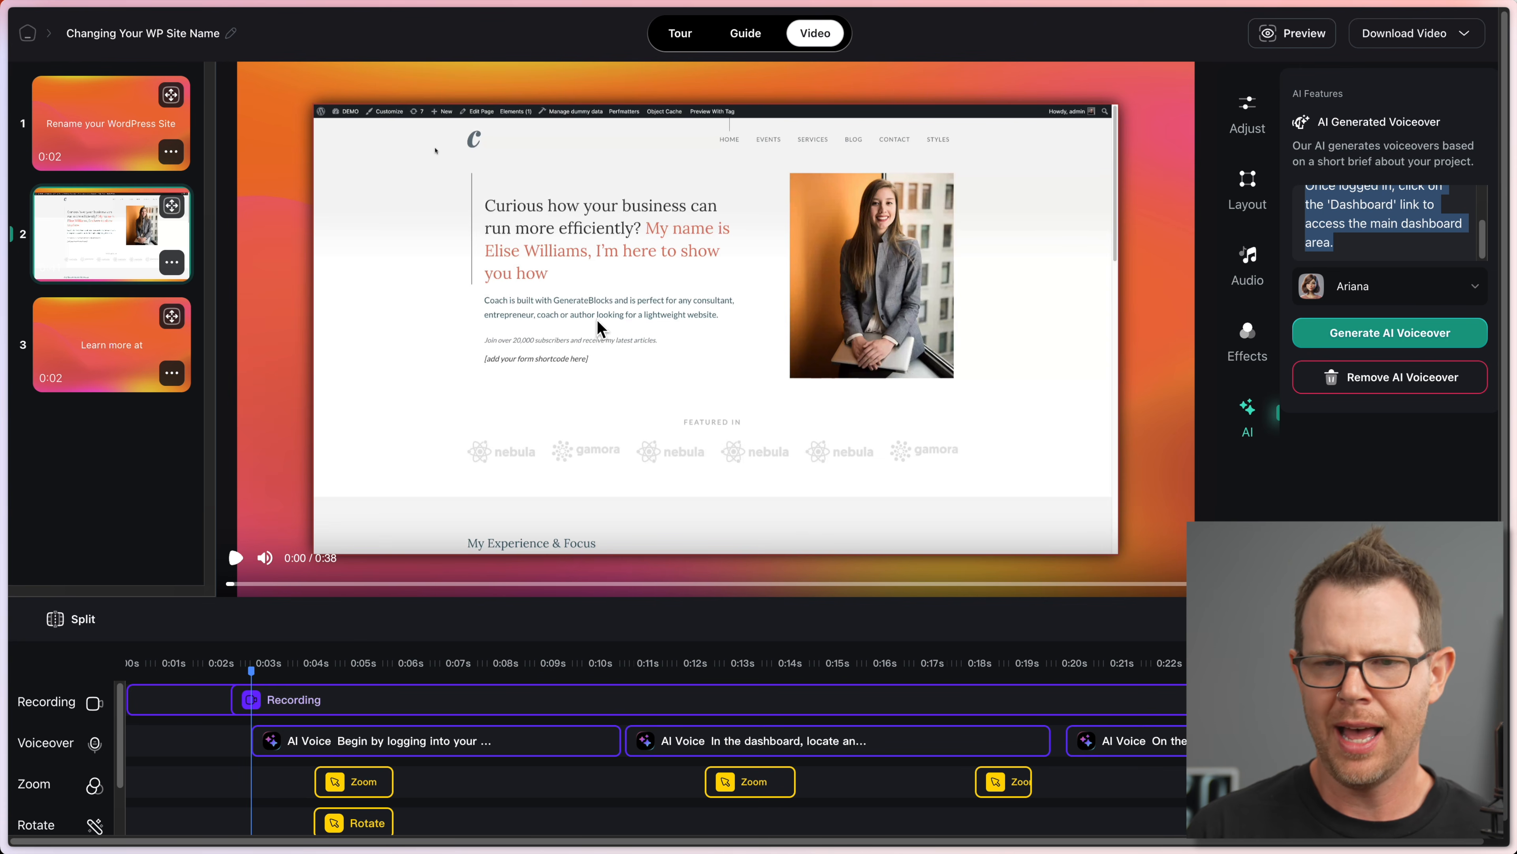
{"action": "left_click", "coordinate": [1471, 32]}
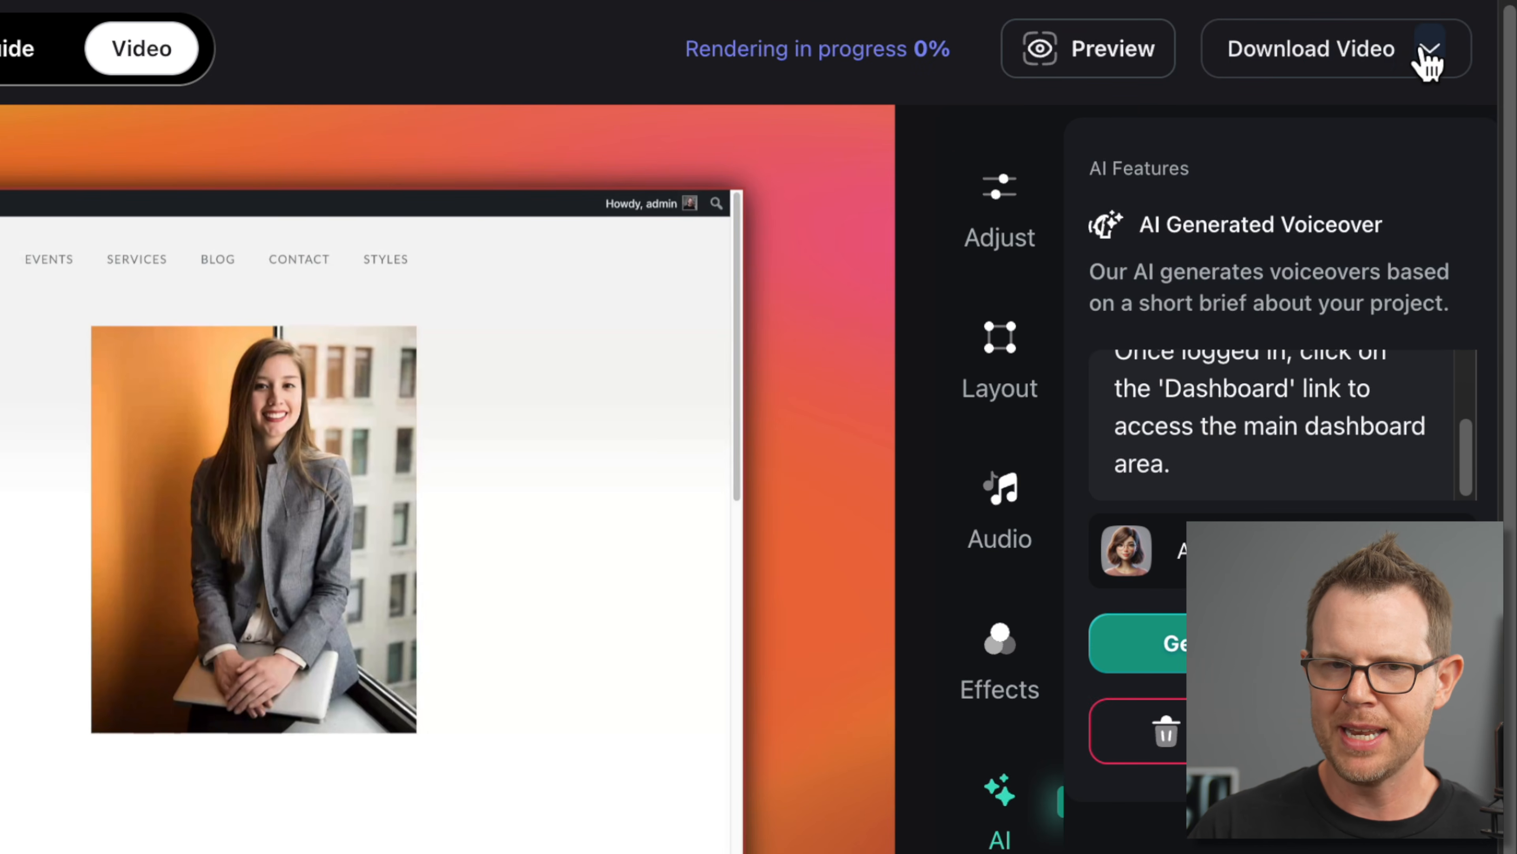
Step: Look over the Video/GIF download formats while rendering continues, then switch to the AppSumo tab
{"action": "left_click", "coordinate": [1433, 59]}
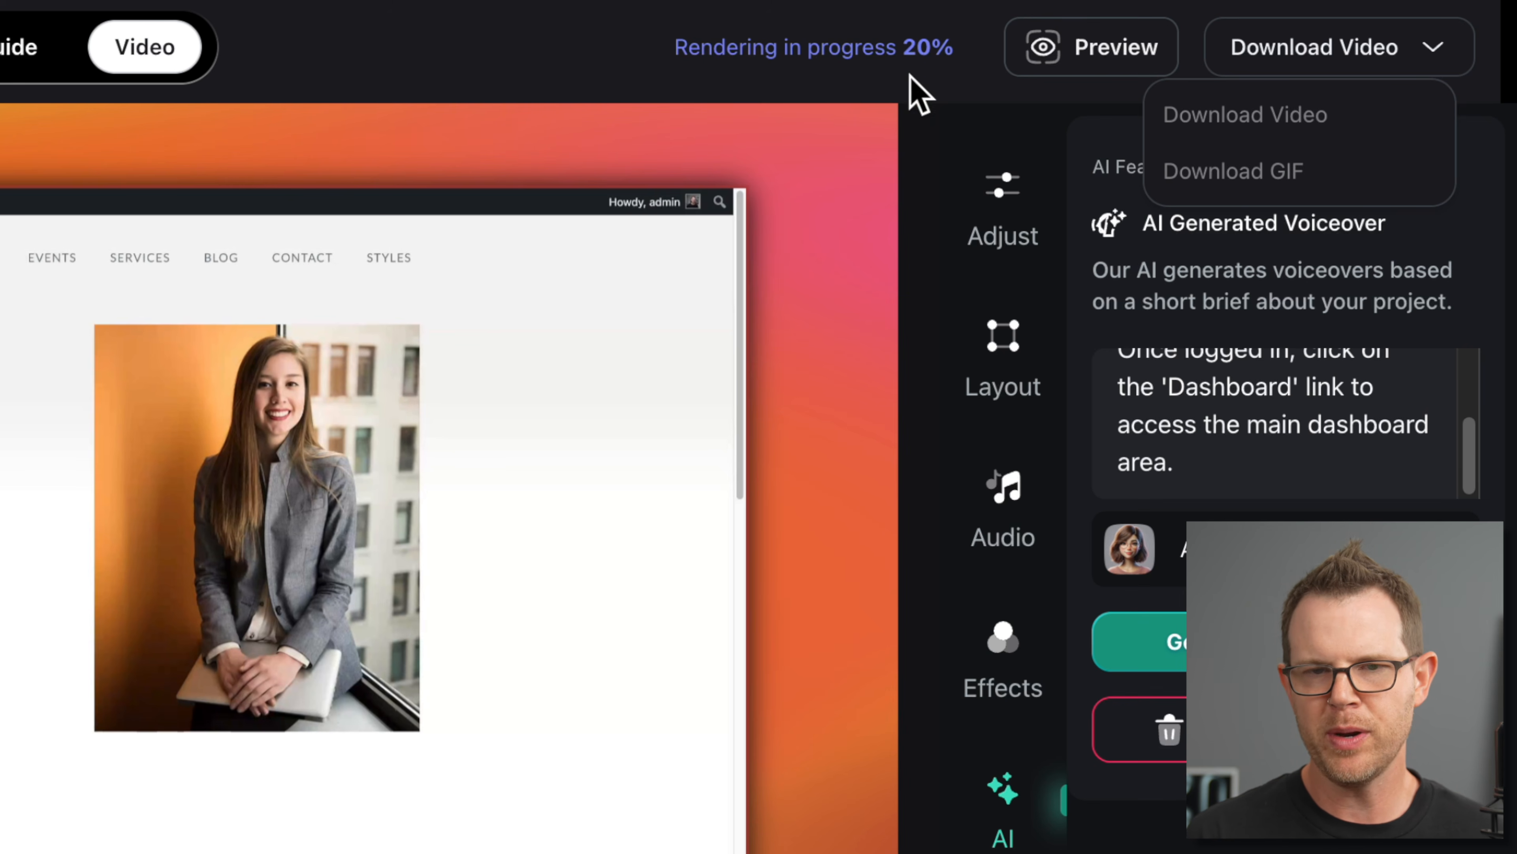
{"action": "left_click", "coordinate": [1437, 51]}
{"action": "left_click", "coordinate": [1431, 65]}
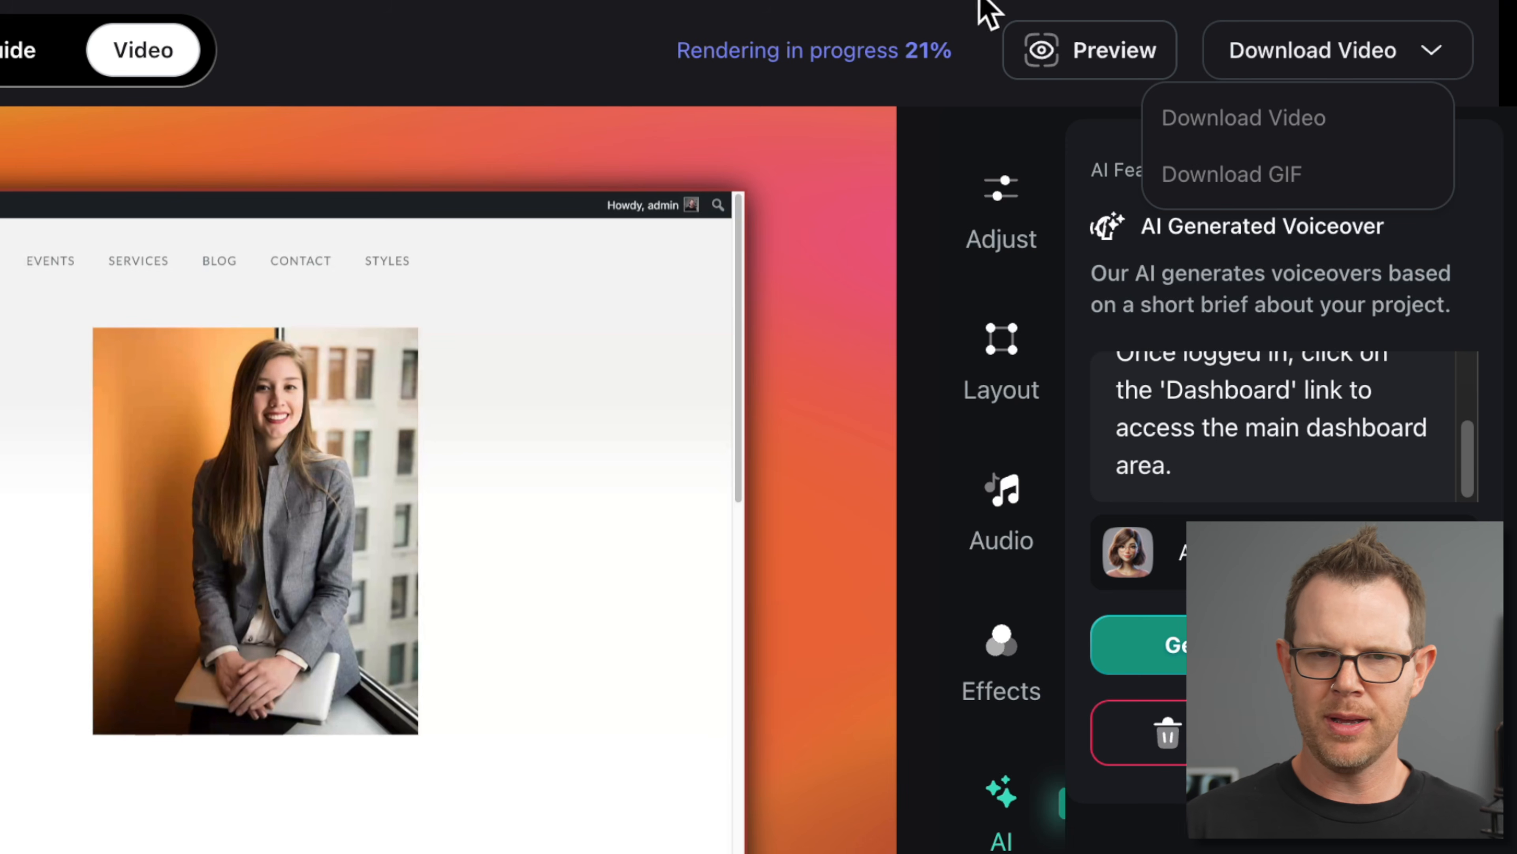
{"action": "key", "text": "super+t"}
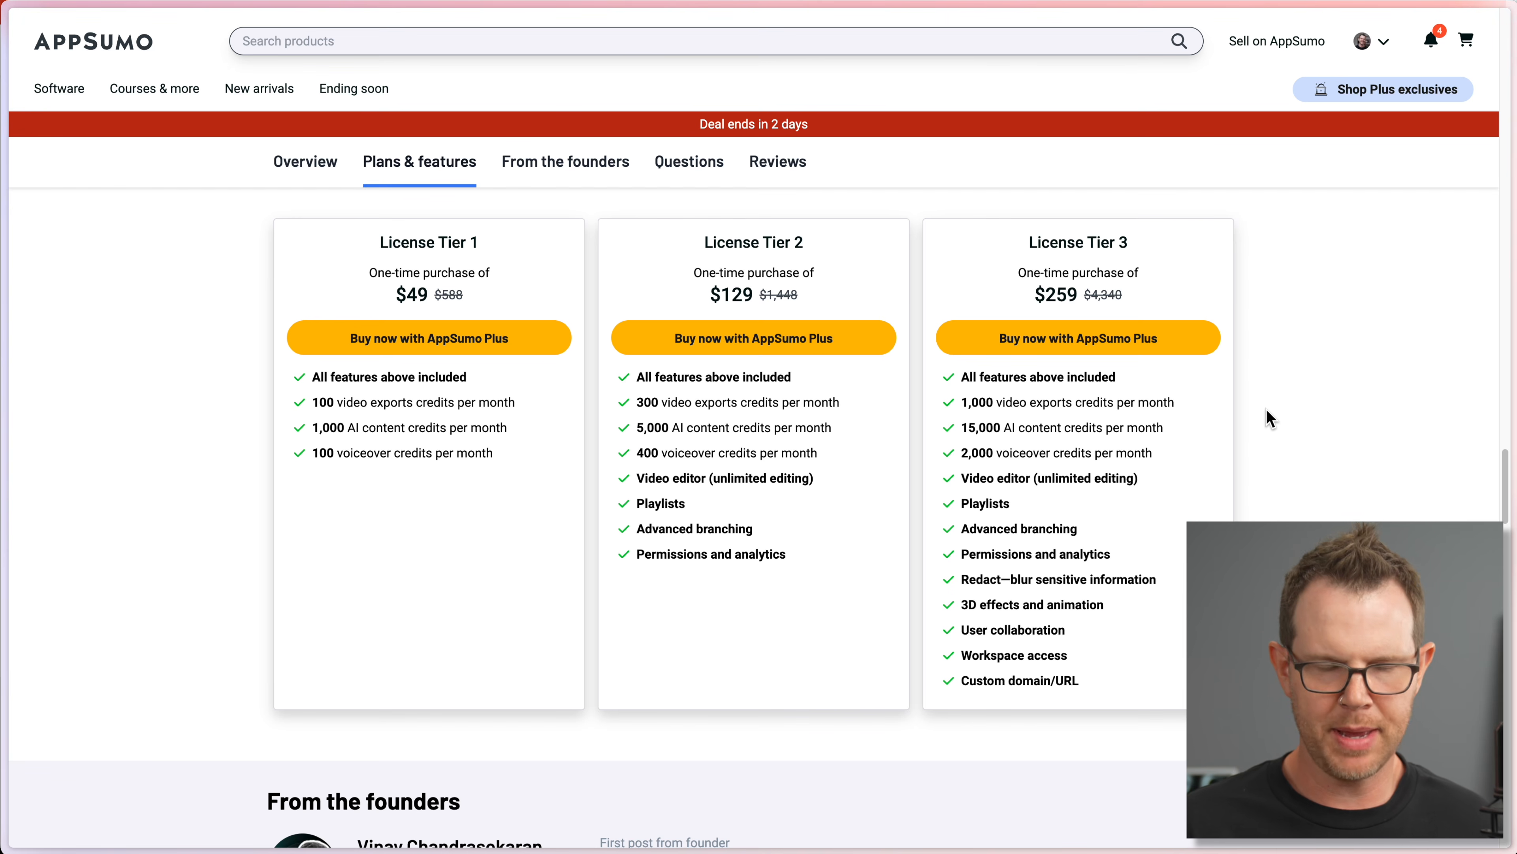
Step: Compare Layerpath's License Tiers 1–3 ($49, $129, $259) in AppSumo's Plans & features
{"action": "scroll", "coordinate": [1263, 412], "scroll_direction": "up", "scroll_amount": 4}
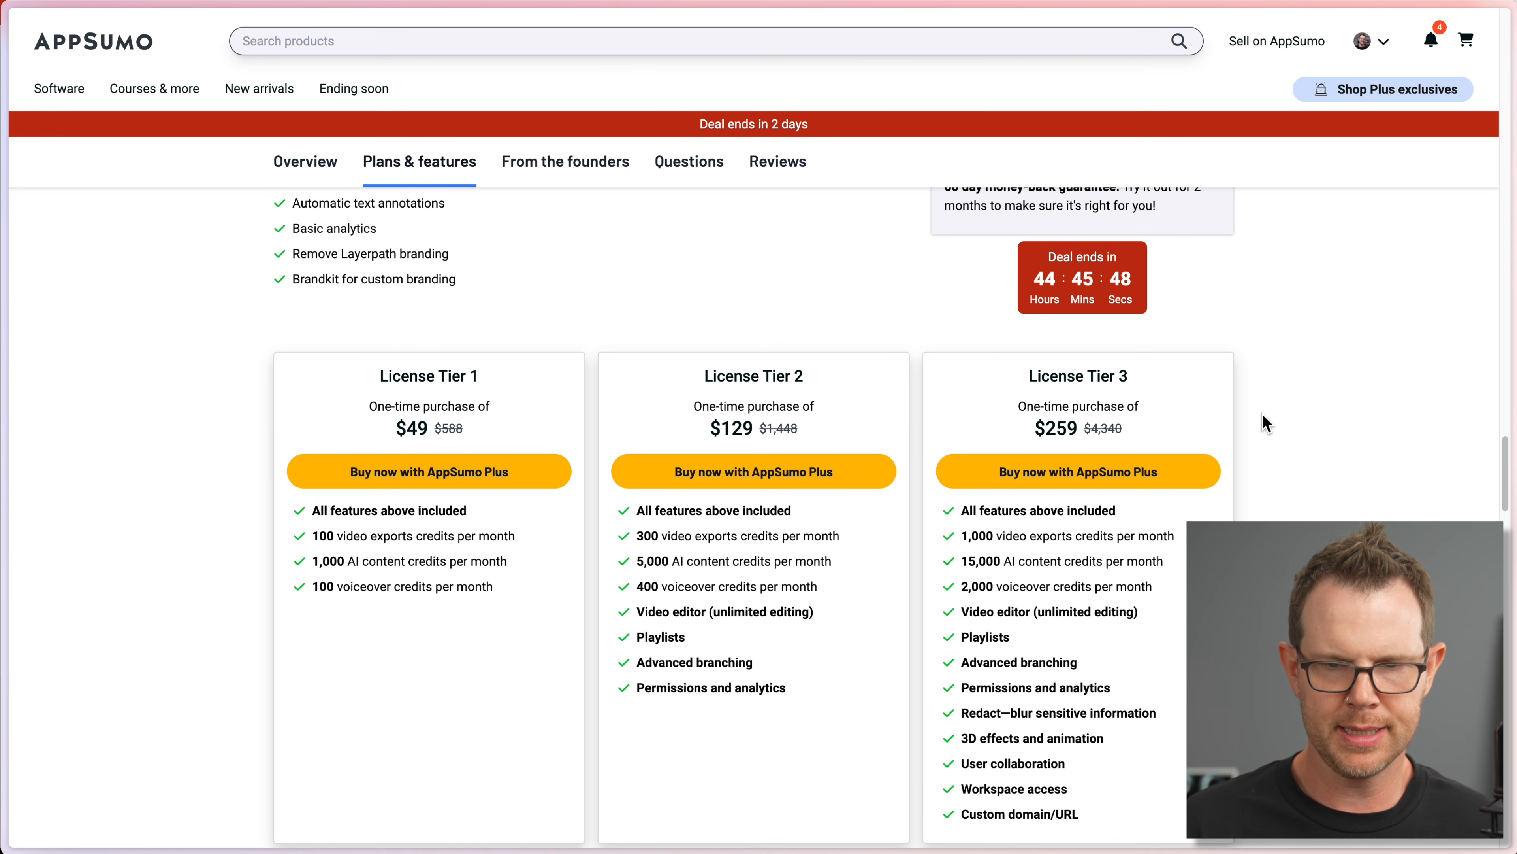
{"action": "scroll", "coordinate": [1259, 426], "scroll_direction": "up", "scroll_amount": 4}
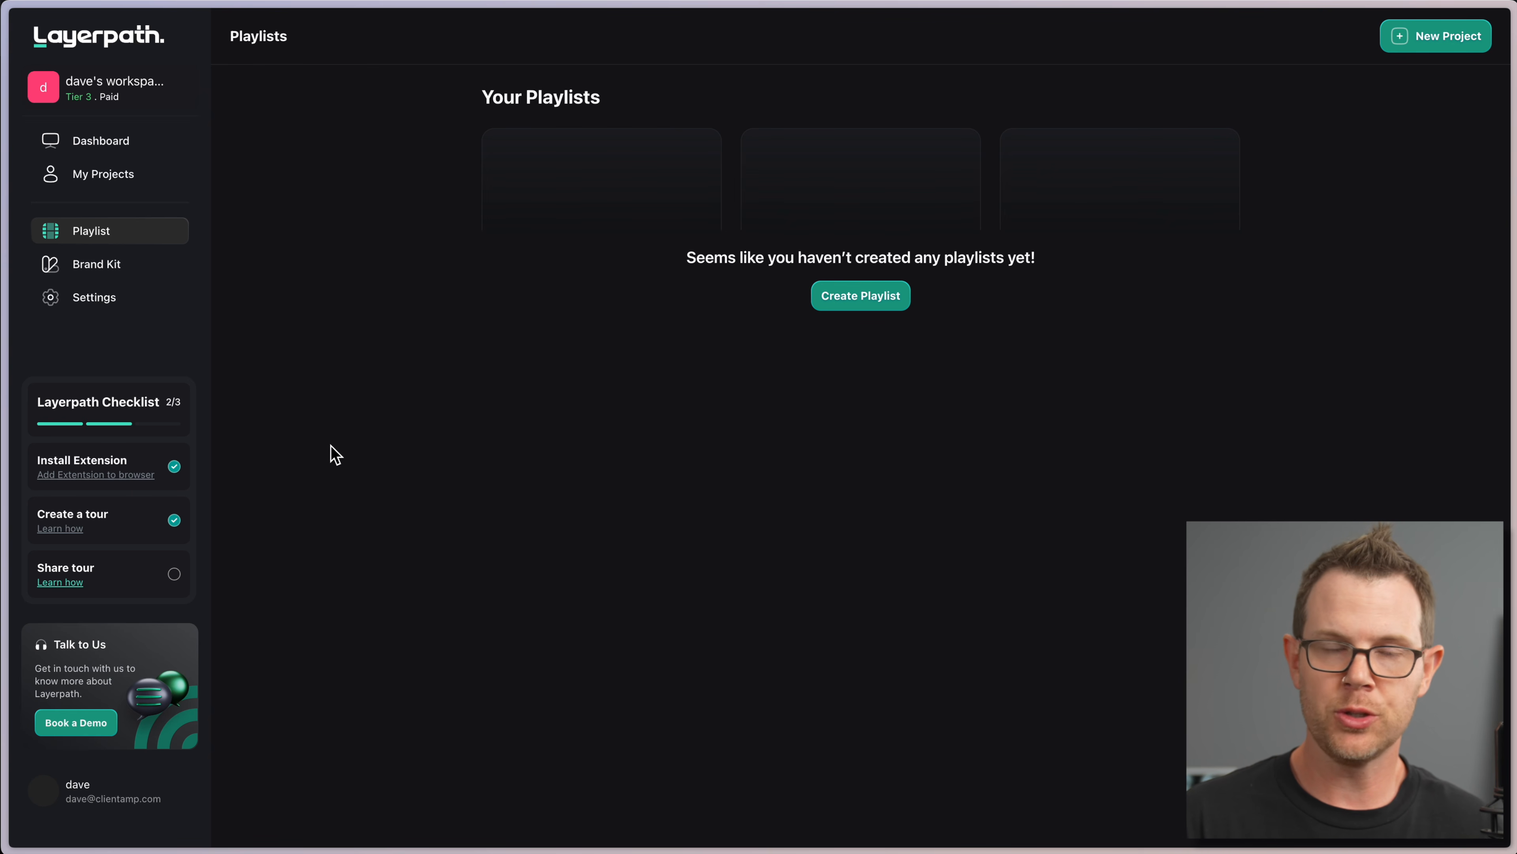
Step: Open the Changing Your WP Site Name project and publish its tour from Share
{"action": "left_click", "coordinate": [116, 175]}
{"action": "left_click", "coordinate": [541, 260]}
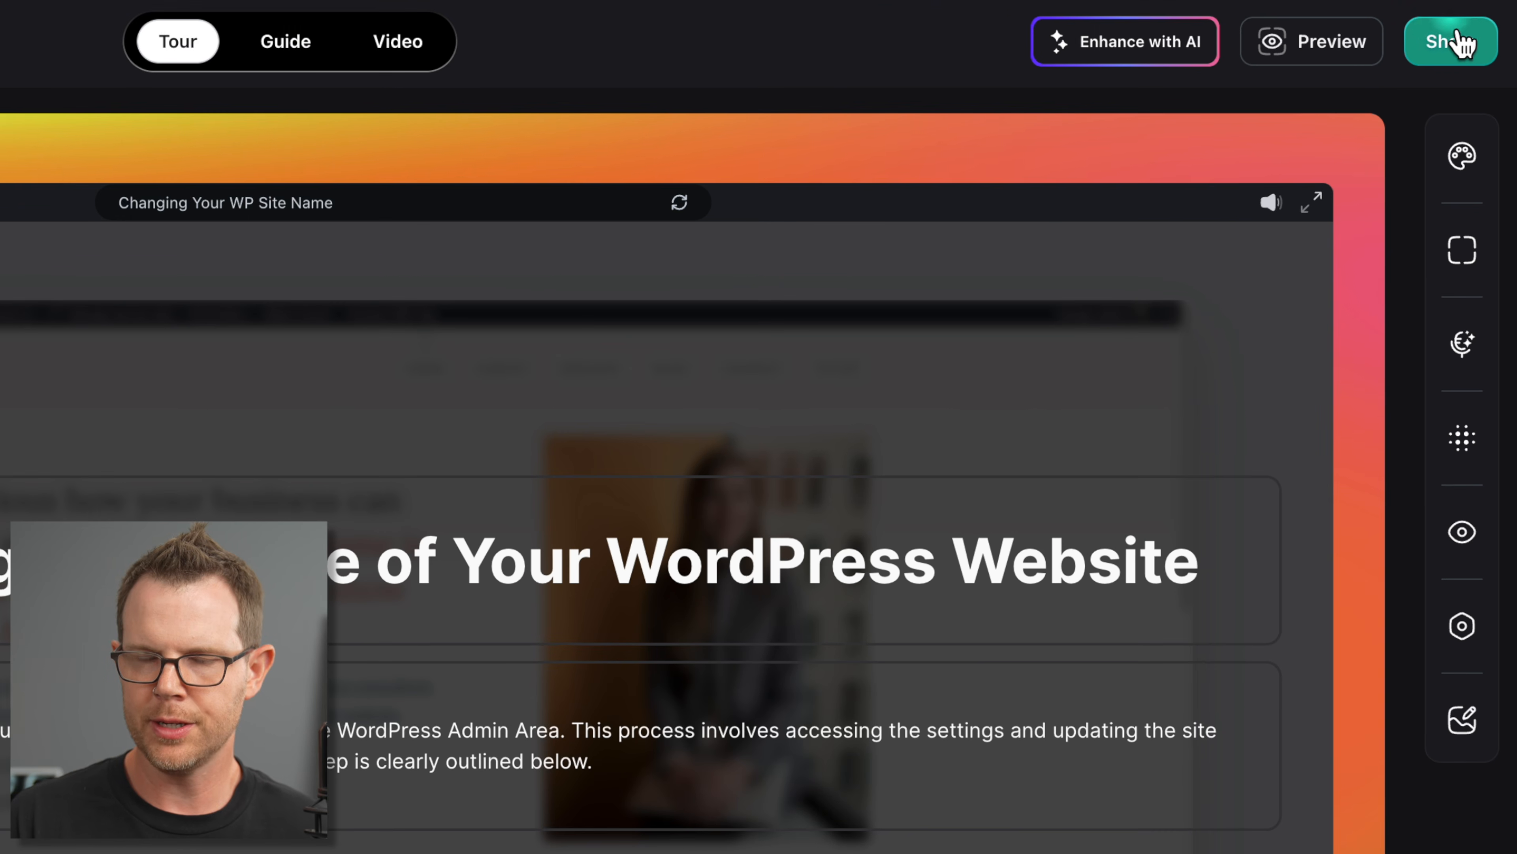
{"action": "left_click", "coordinate": [1464, 43]}
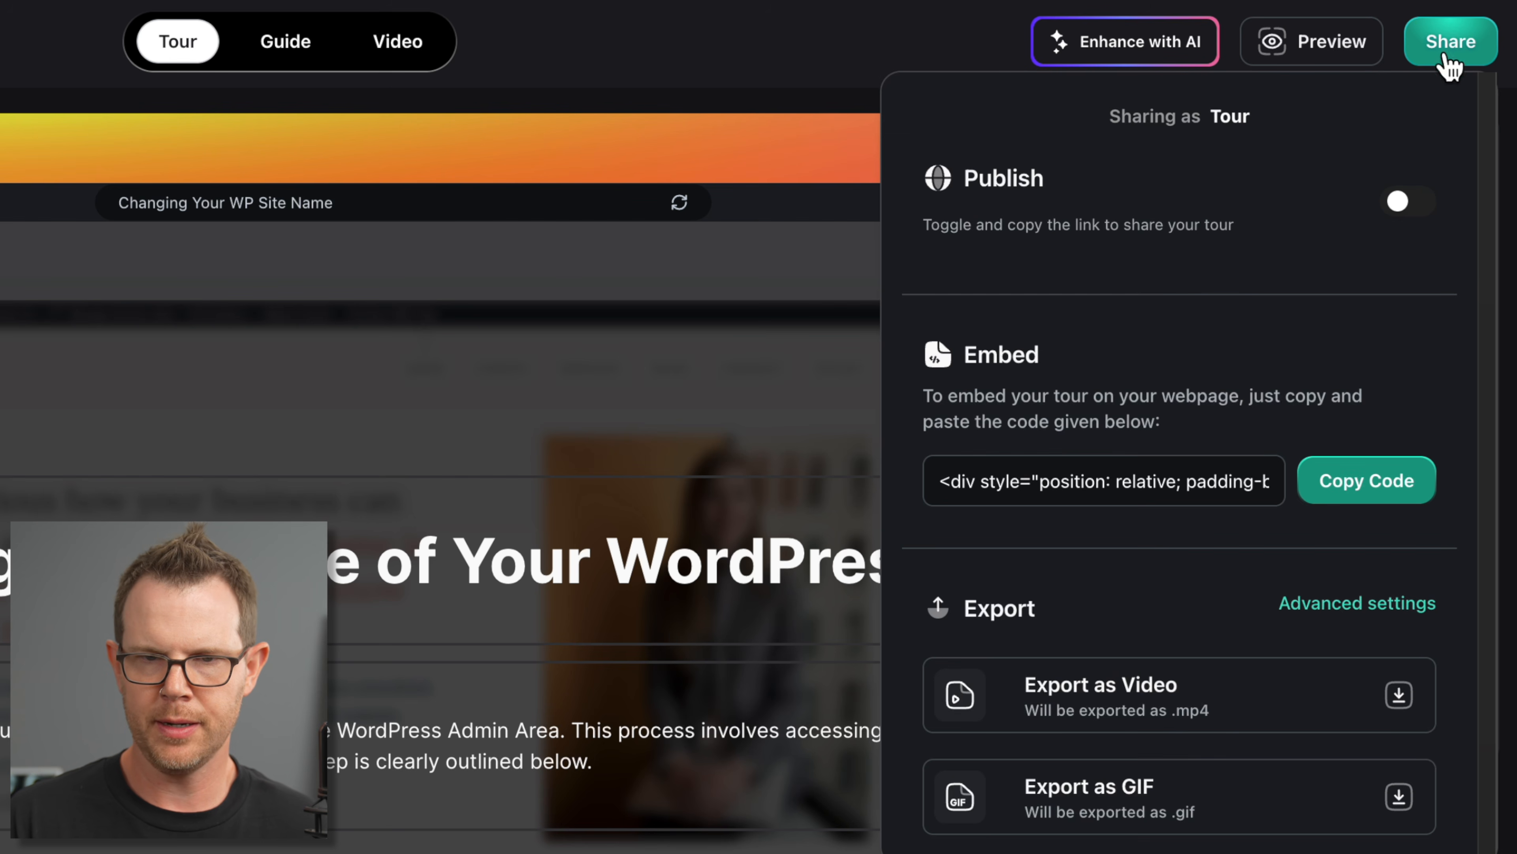
{"action": "left_click", "coordinate": [1405, 203]}
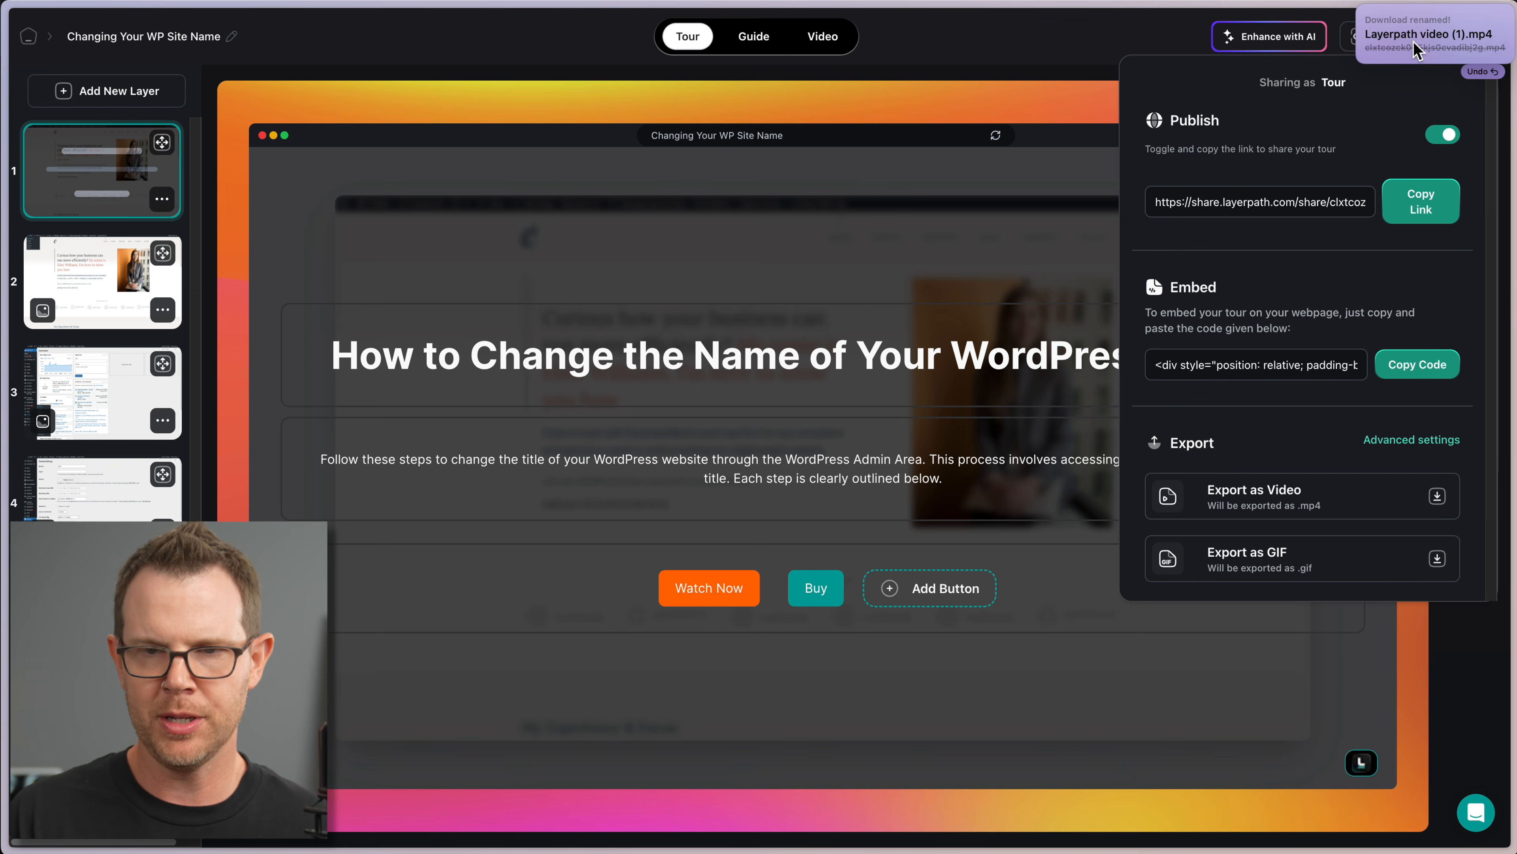
Step: Publish the guide version from the Share panel and open its advanced export settings
{"action": "left_click", "coordinate": [753, 38]}
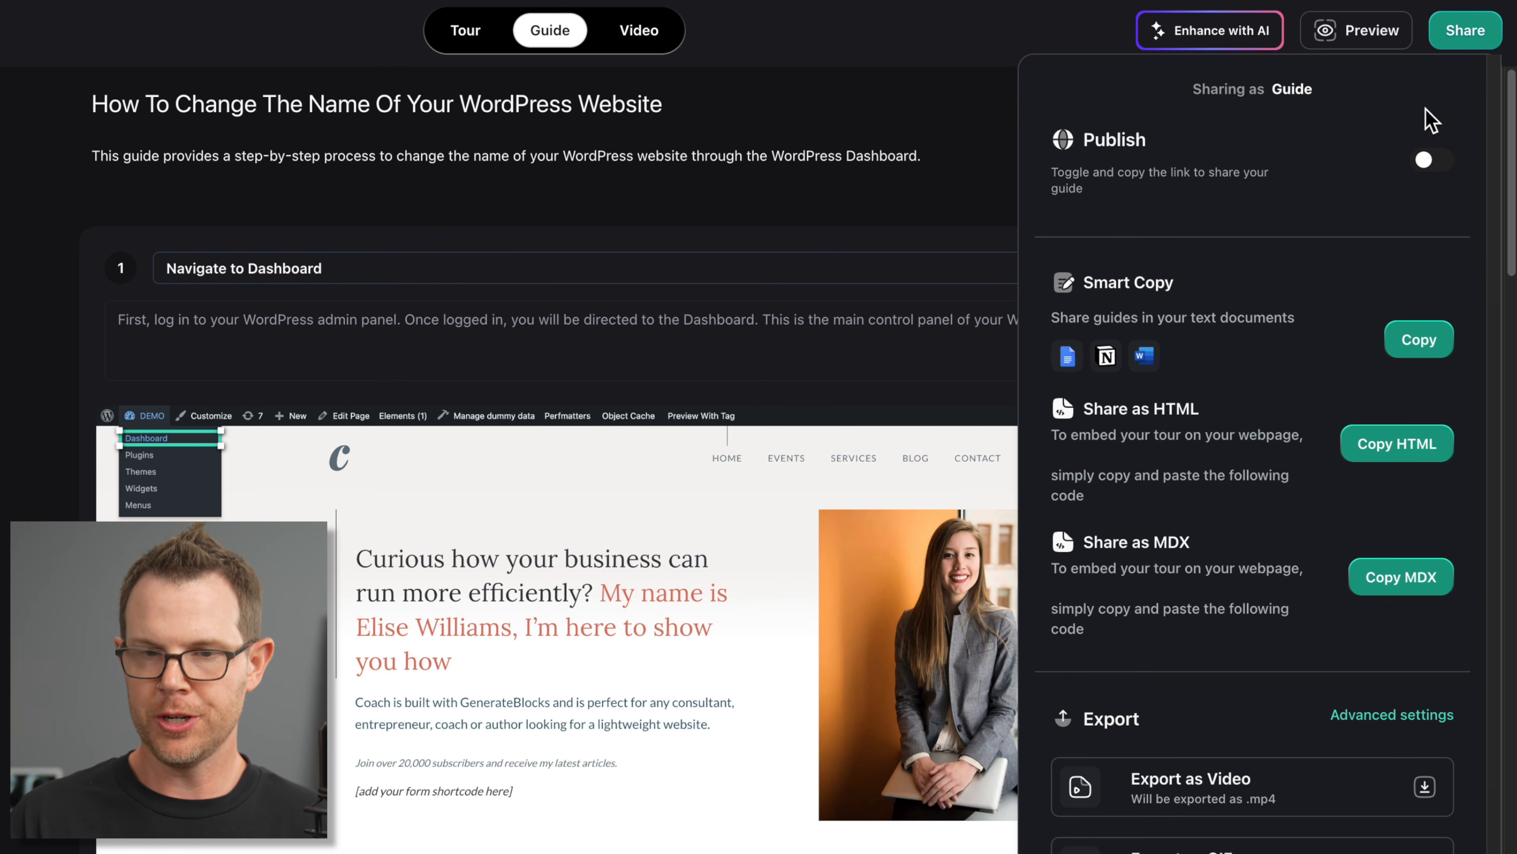
{"action": "left_click", "coordinate": [1428, 160]}
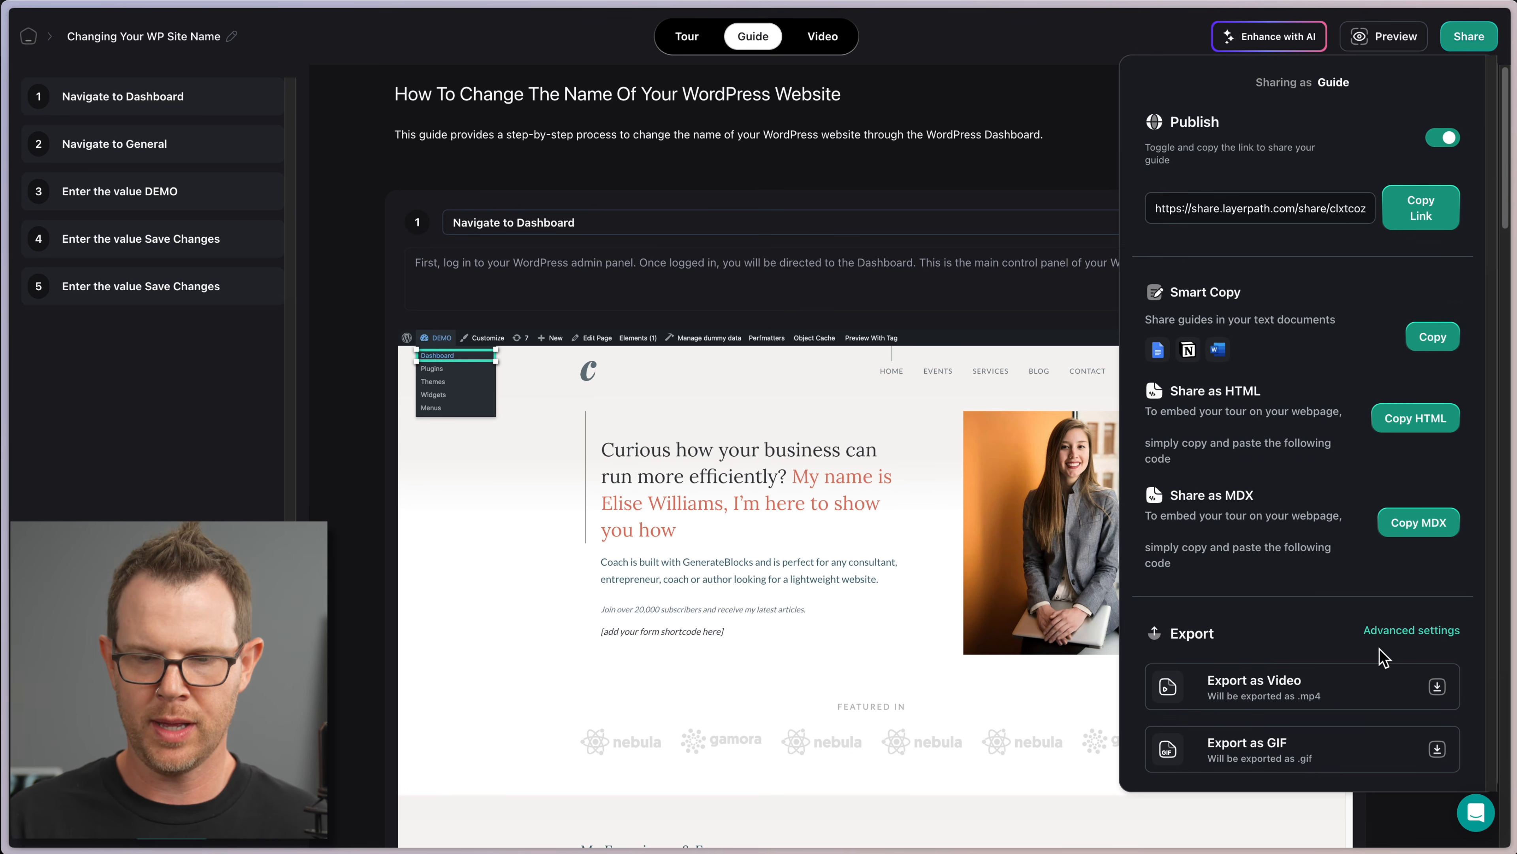
{"action": "left_click", "coordinate": [1405, 631]}
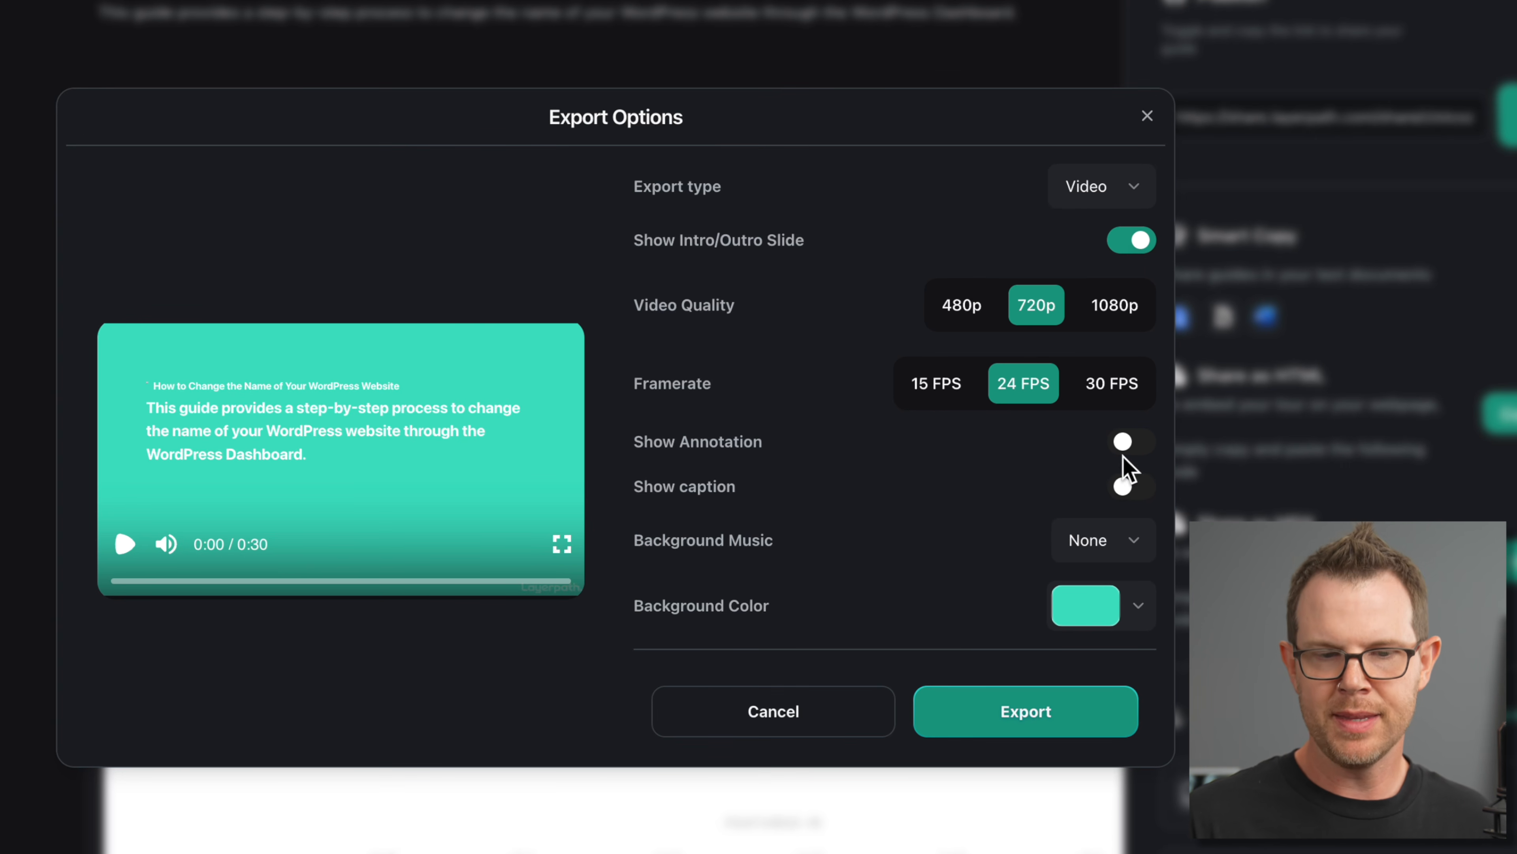
Step: Review the guide export's Background Music choices, leaving it set to None
{"action": "left_click", "coordinate": [1110, 541]}
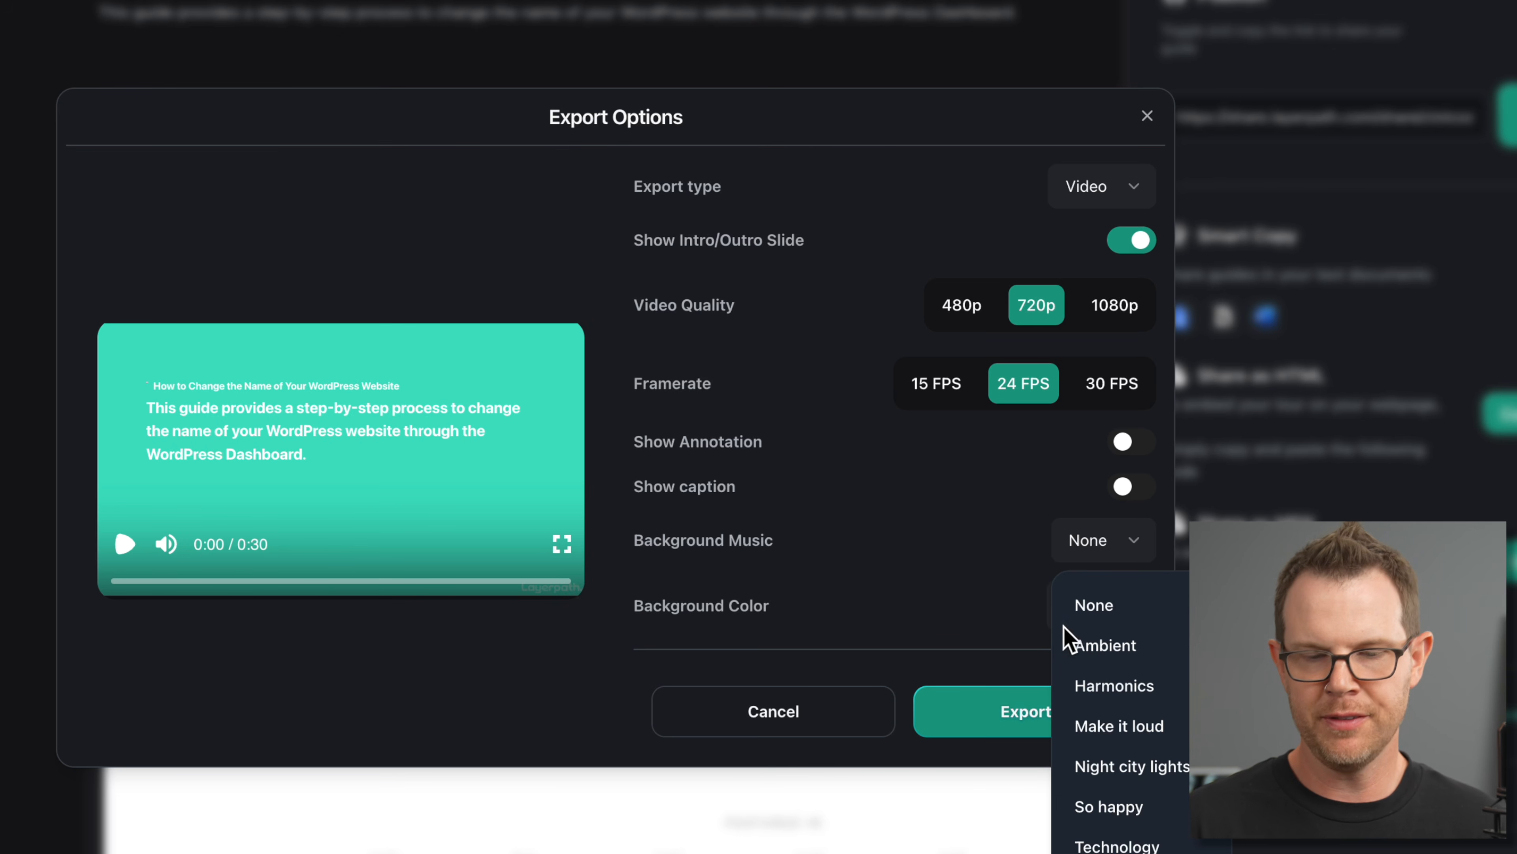
{"action": "left_click", "coordinate": [989, 545]}
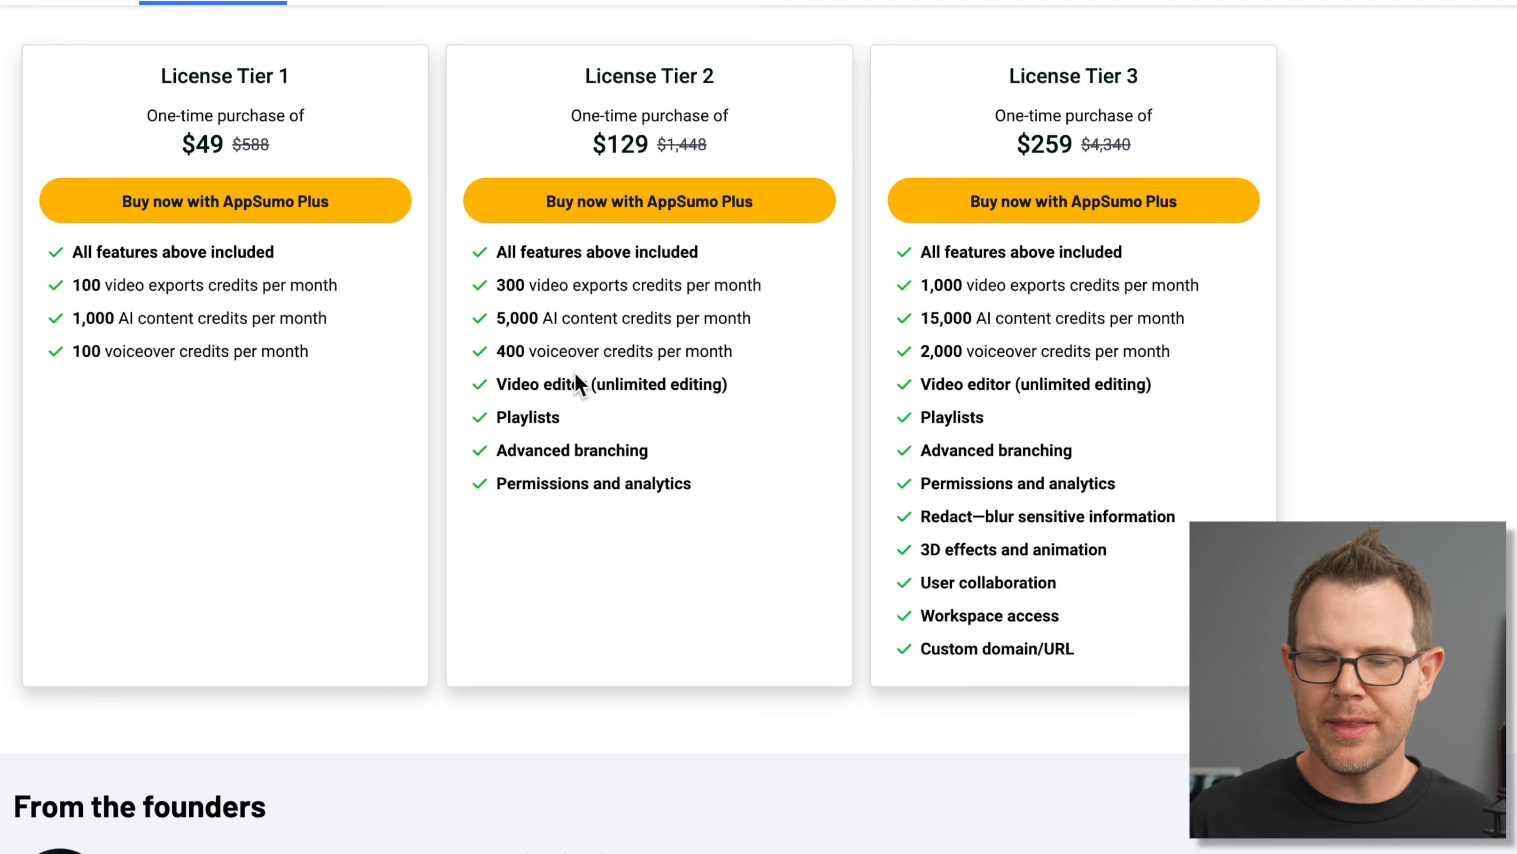
Step: Back in Layerpath, review the workspace Settings' Custom Domain section and its domain field
{"action": "mouse_move", "coordinate": [3, 205]}
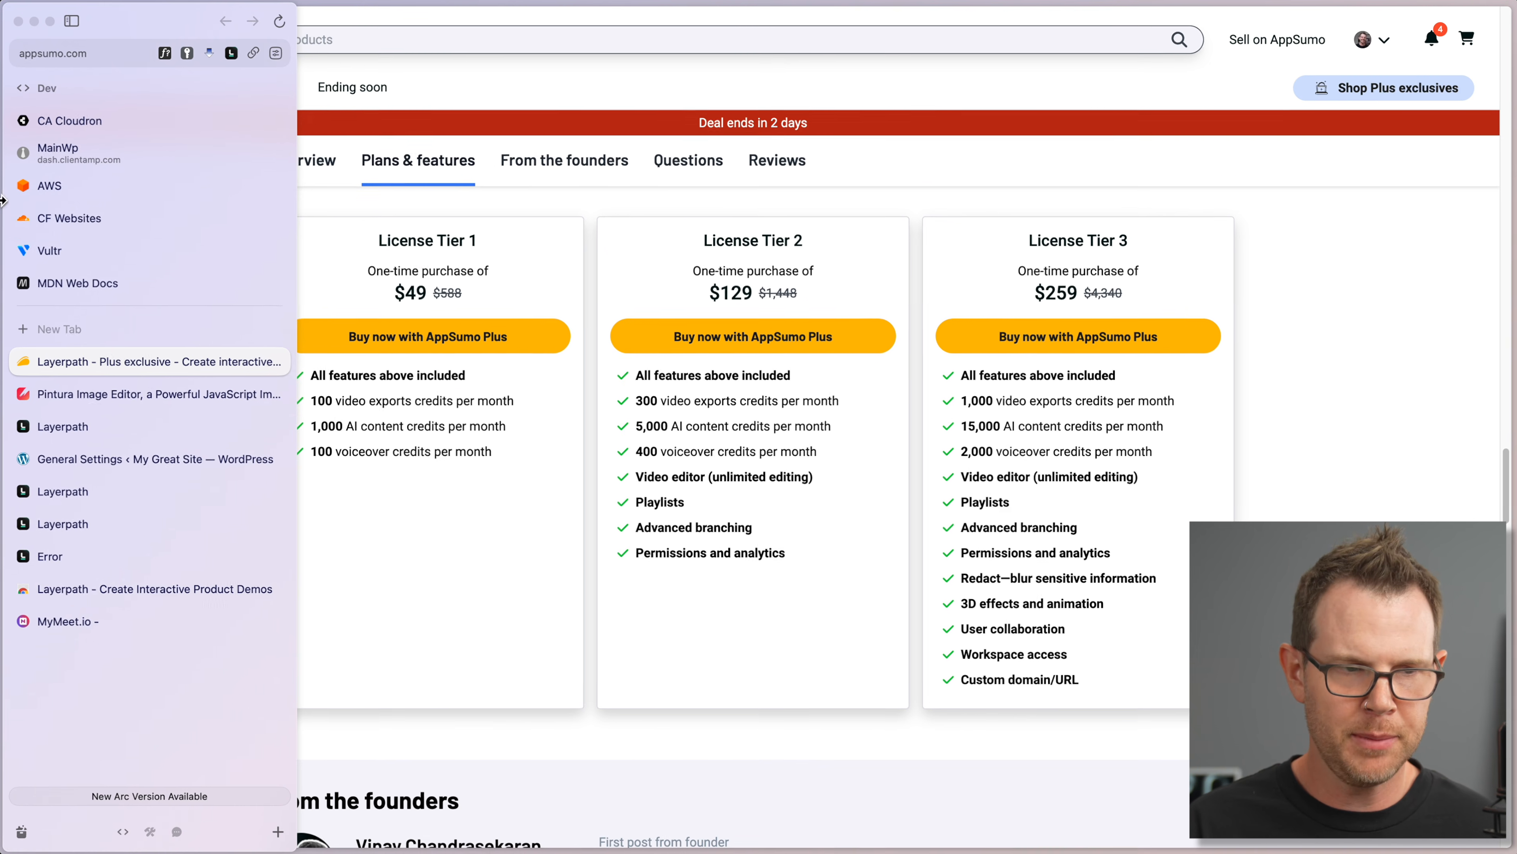
{"action": "left_click", "coordinate": [80, 436]}
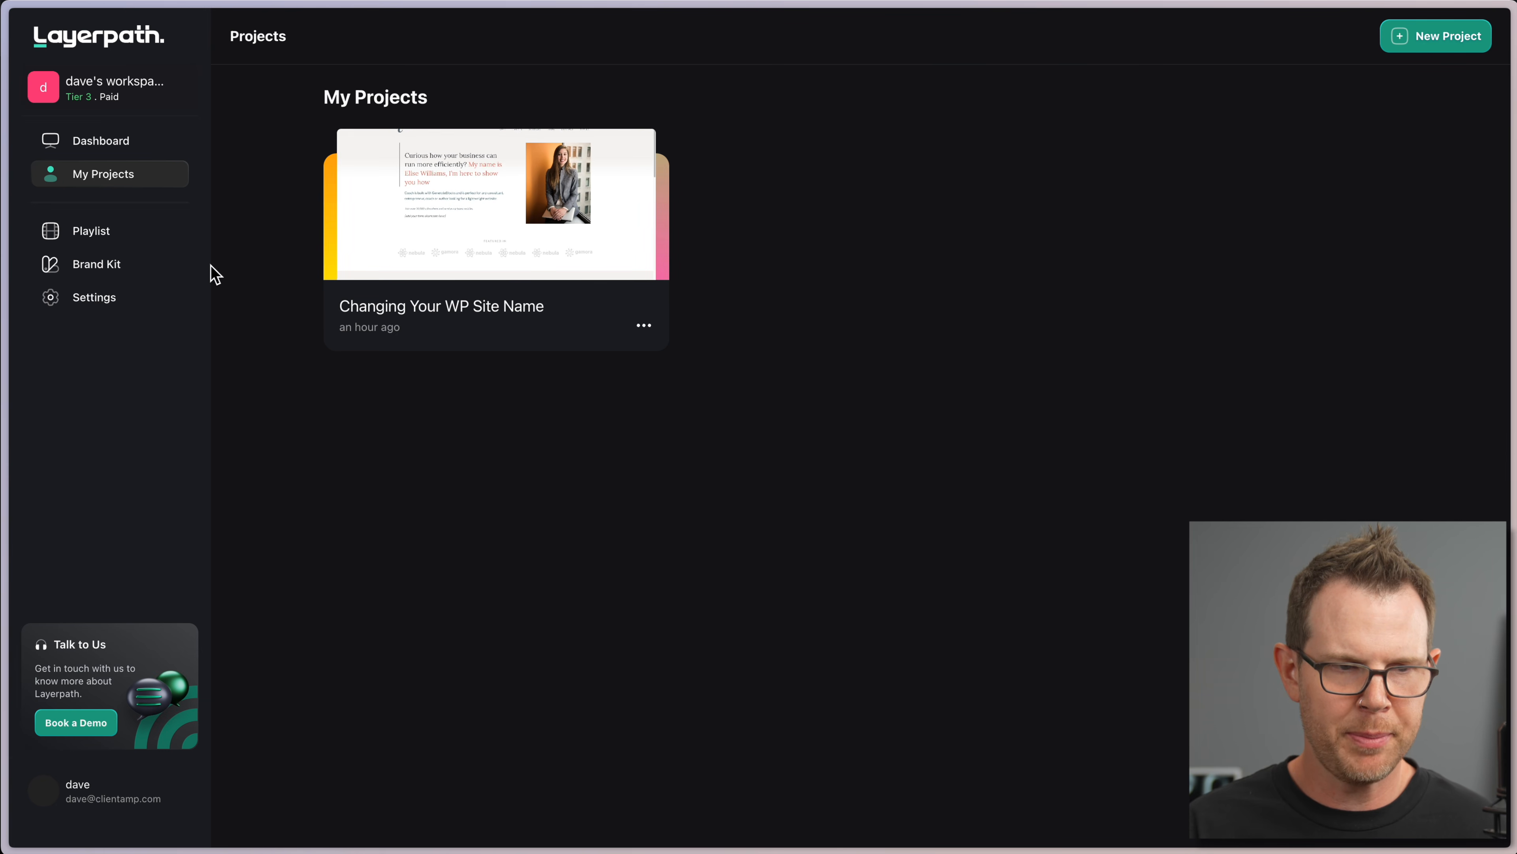
{"action": "left_click", "coordinate": [95, 298]}
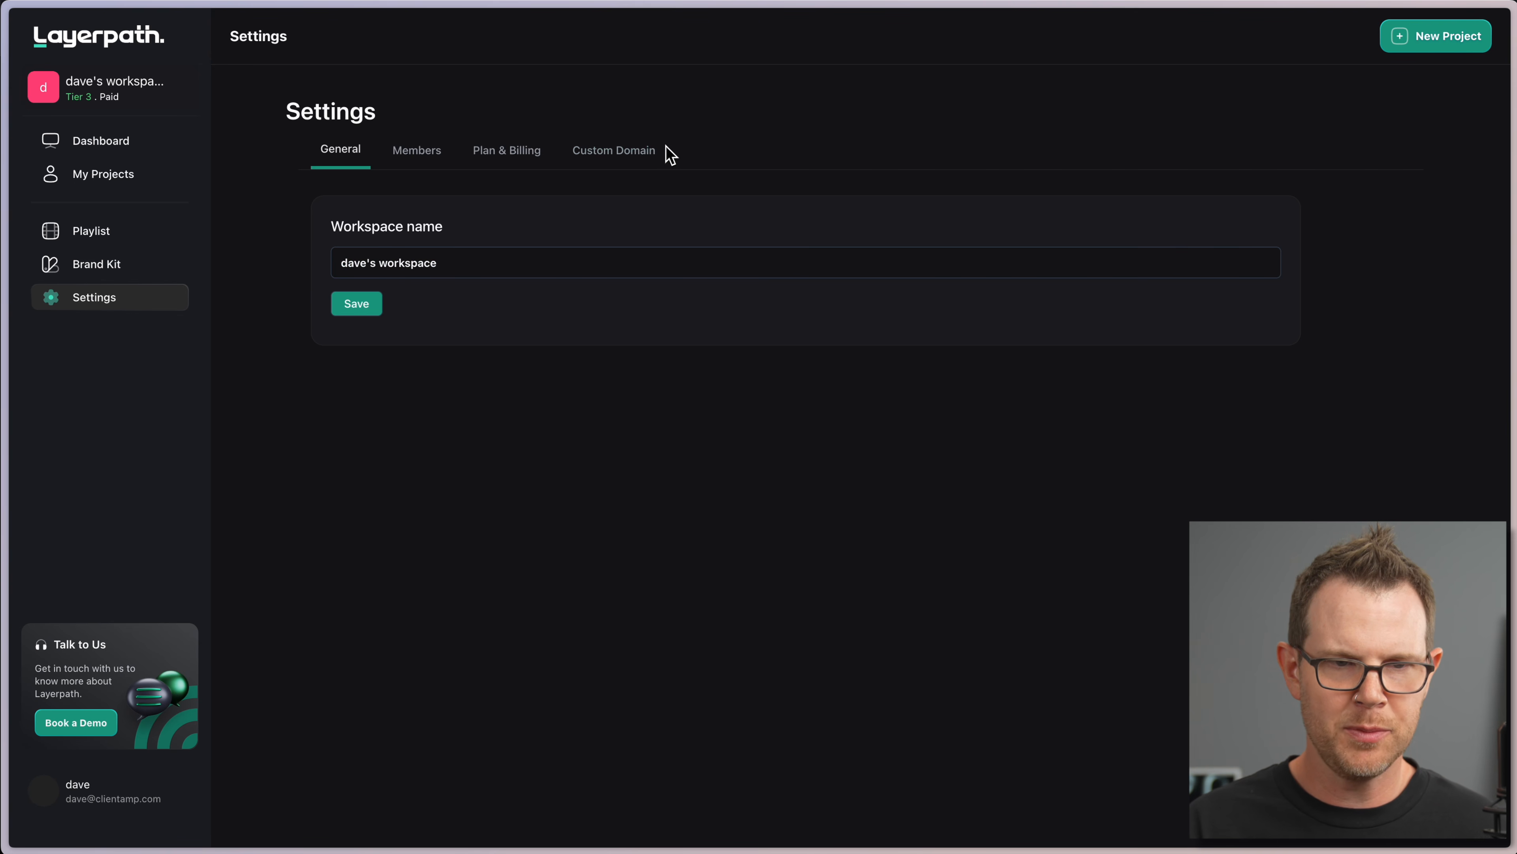
{"action": "left_click", "coordinate": [645, 153]}
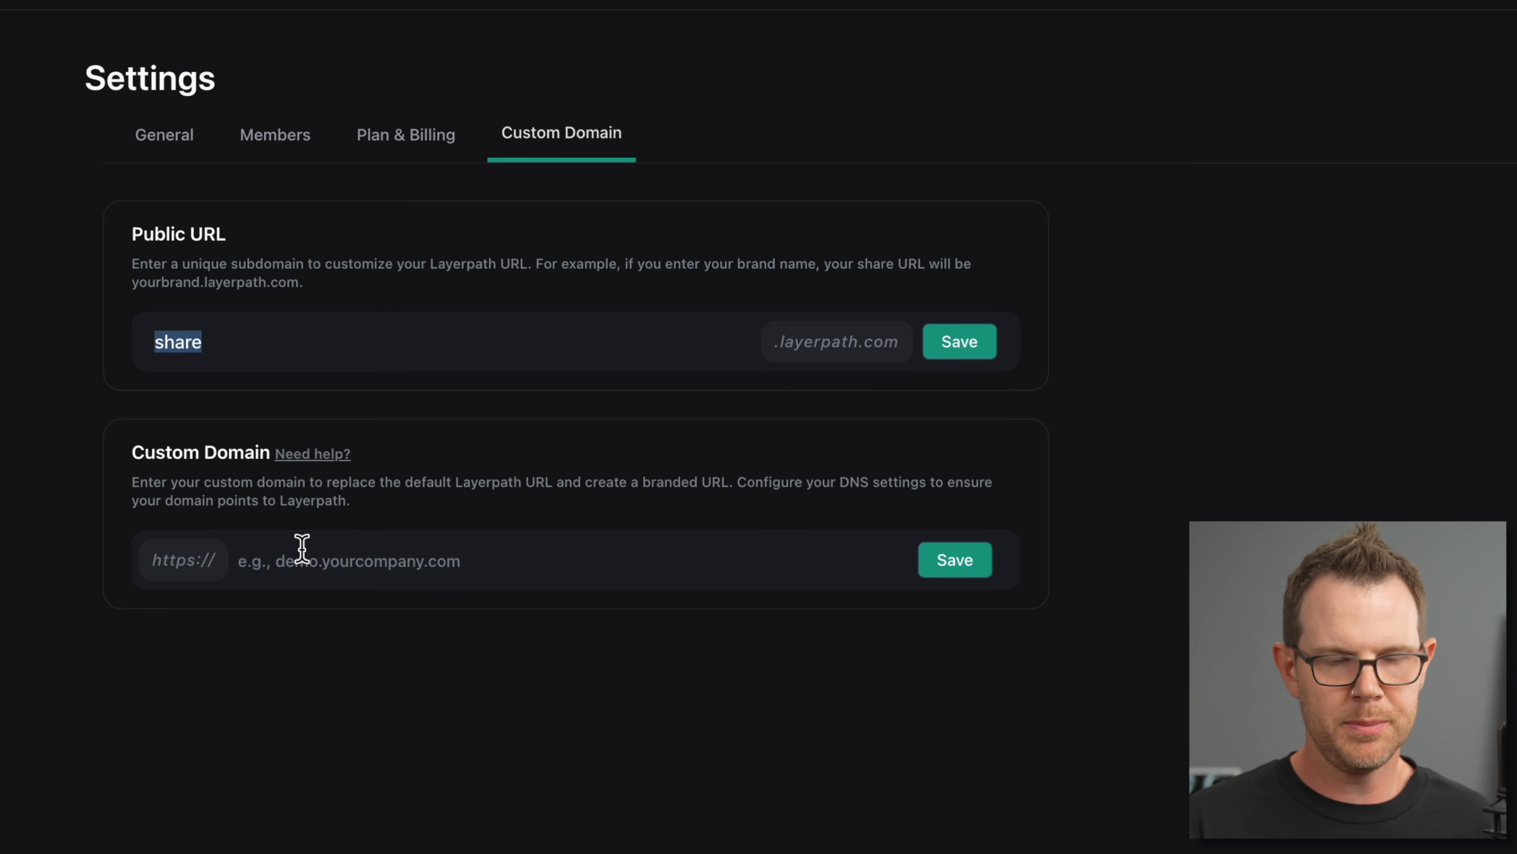
{"action": "left_click", "coordinate": [316, 555]}
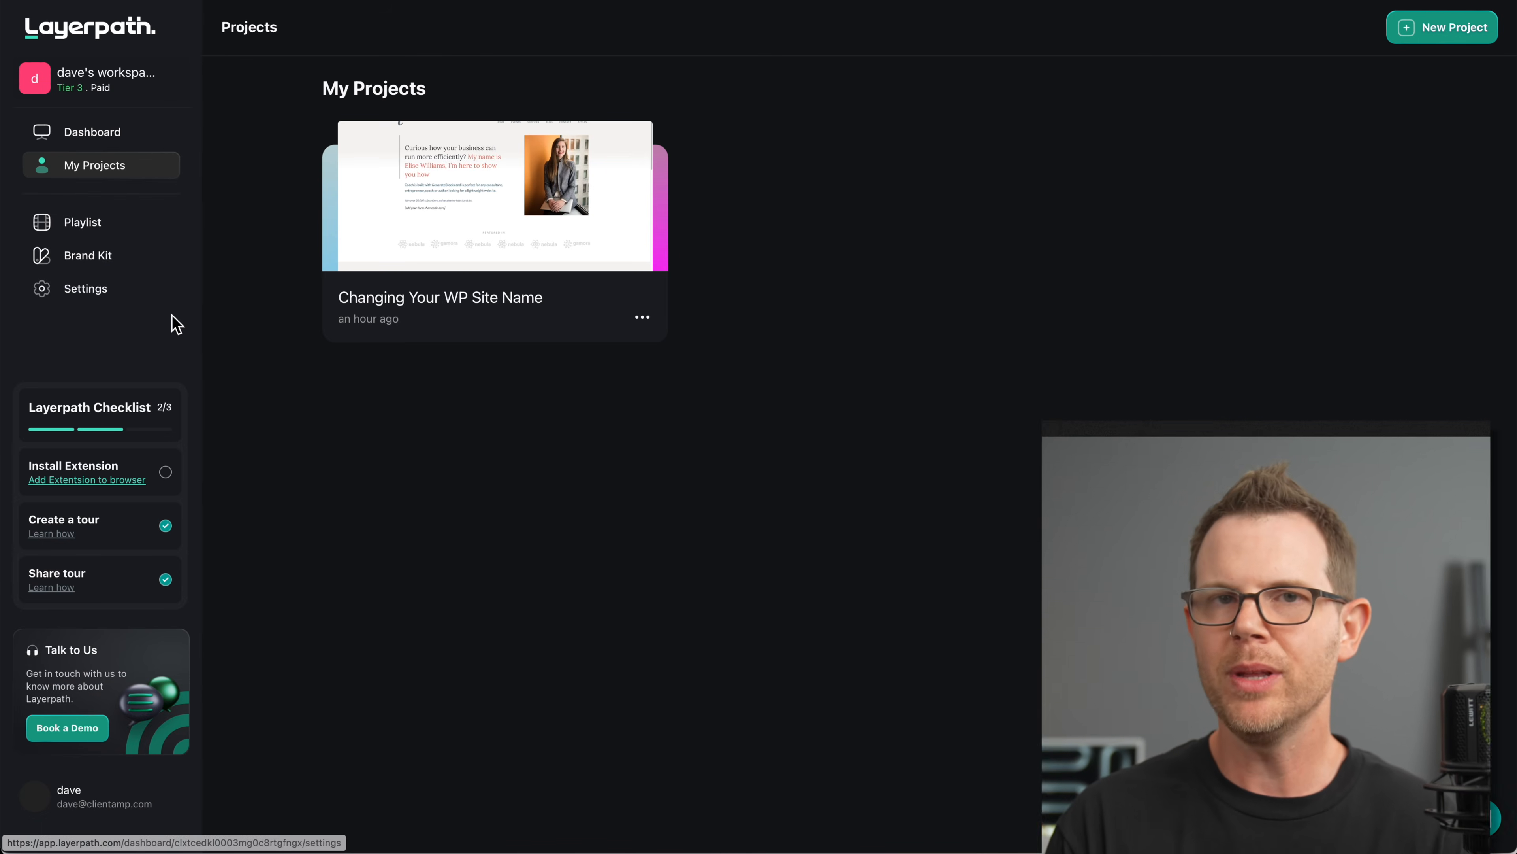
Step: Create a playlist with collection 'WordPress Settings Guide' holding the Changing Your WP Site Name project
{"action": "left_click", "coordinate": [84, 226]}
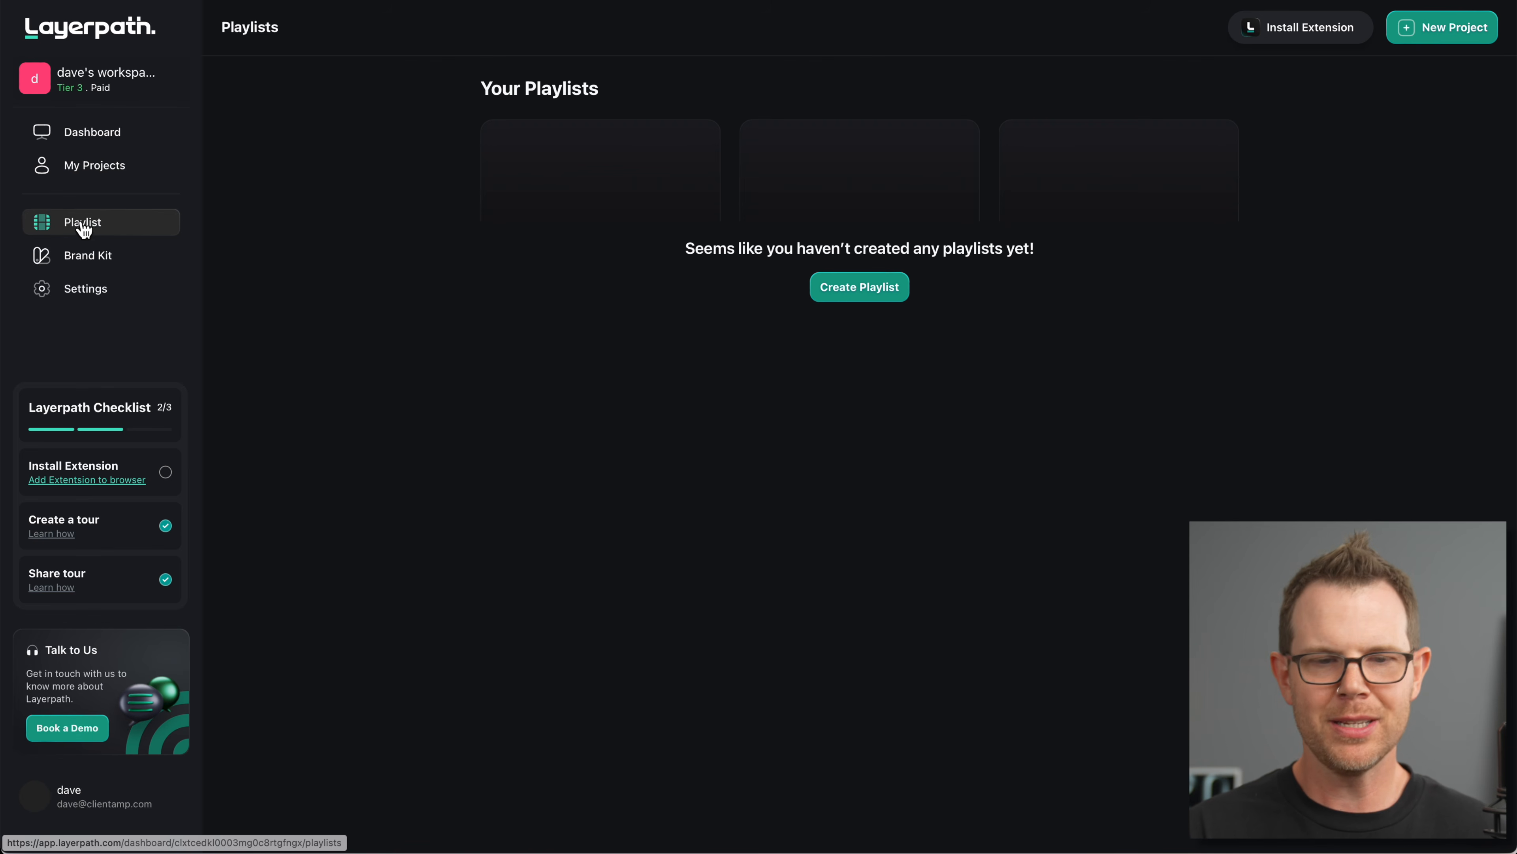
{"action": "left_click", "coordinate": [863, 288]}
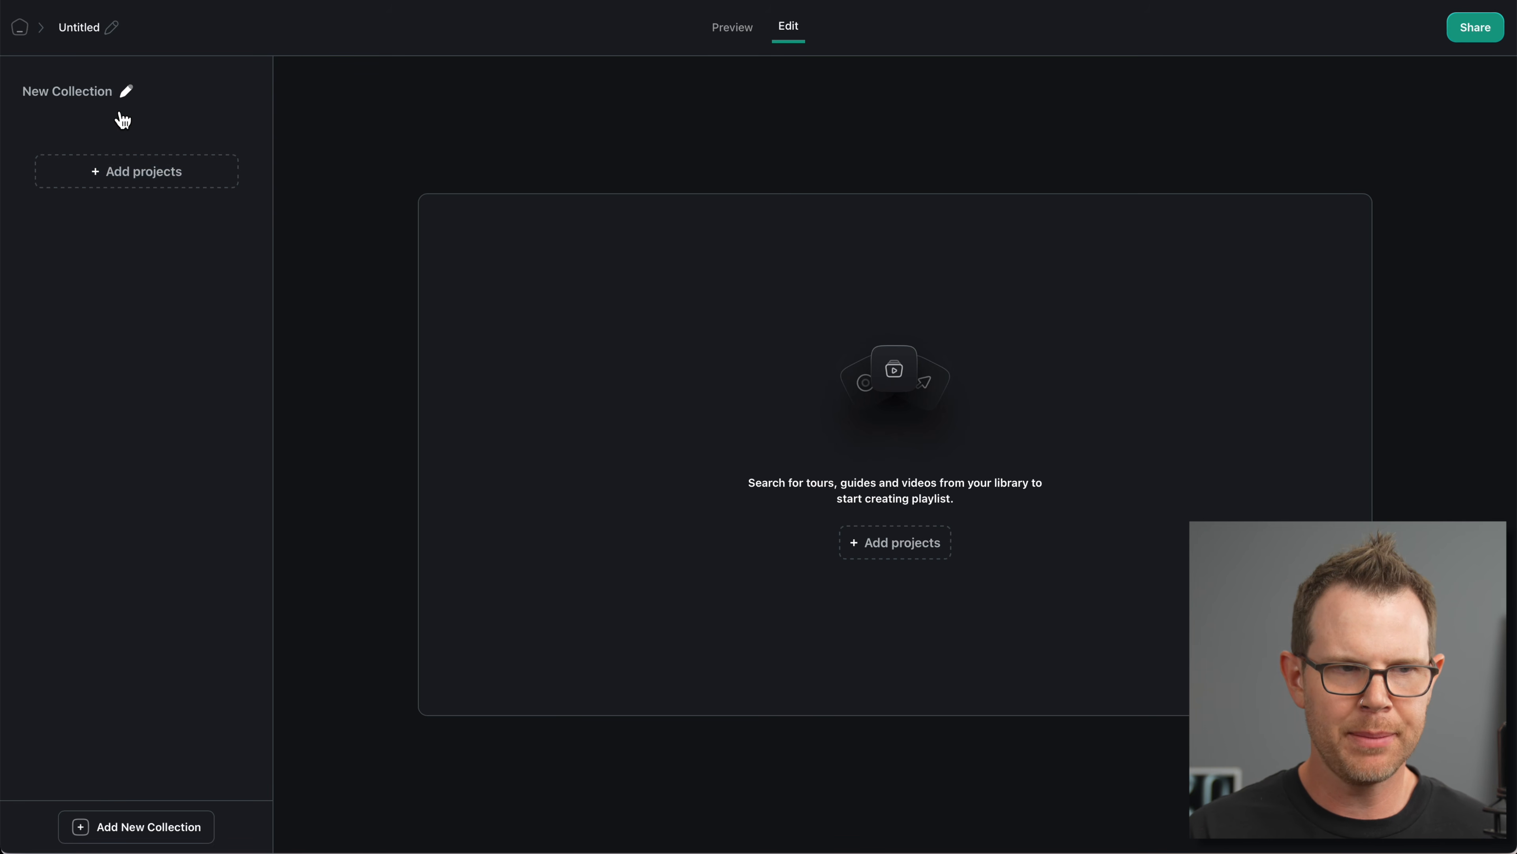
{"action": "left_click", "coordinate": [128, 95]}
{"action": "left_click_drag", "start_coordinate": [139, 92], "coordinate": [5, 82]}
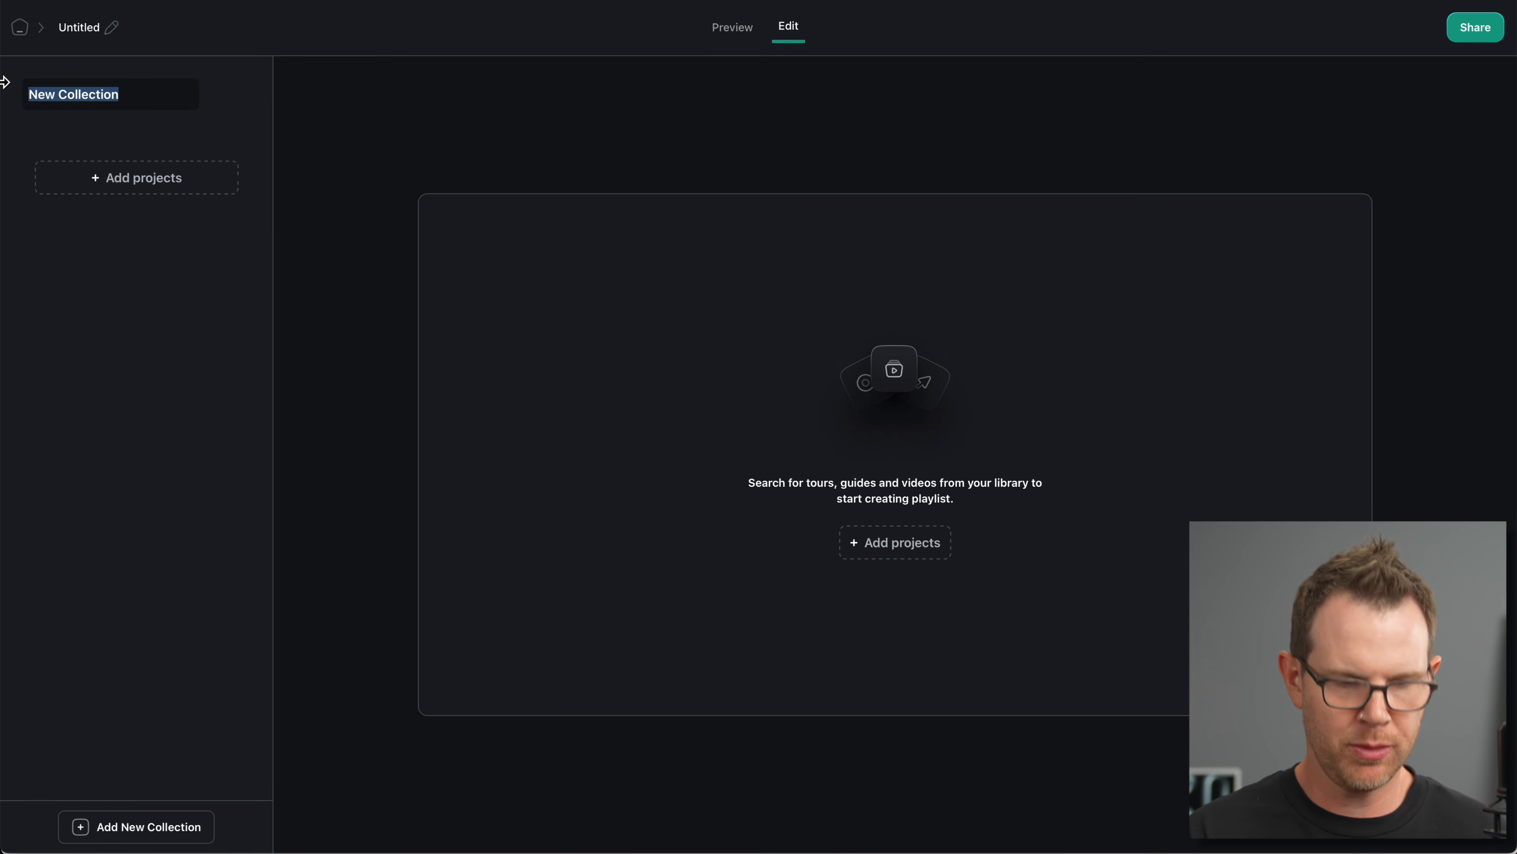
{"action": "type", "text": "WordPress Settings Guide"}
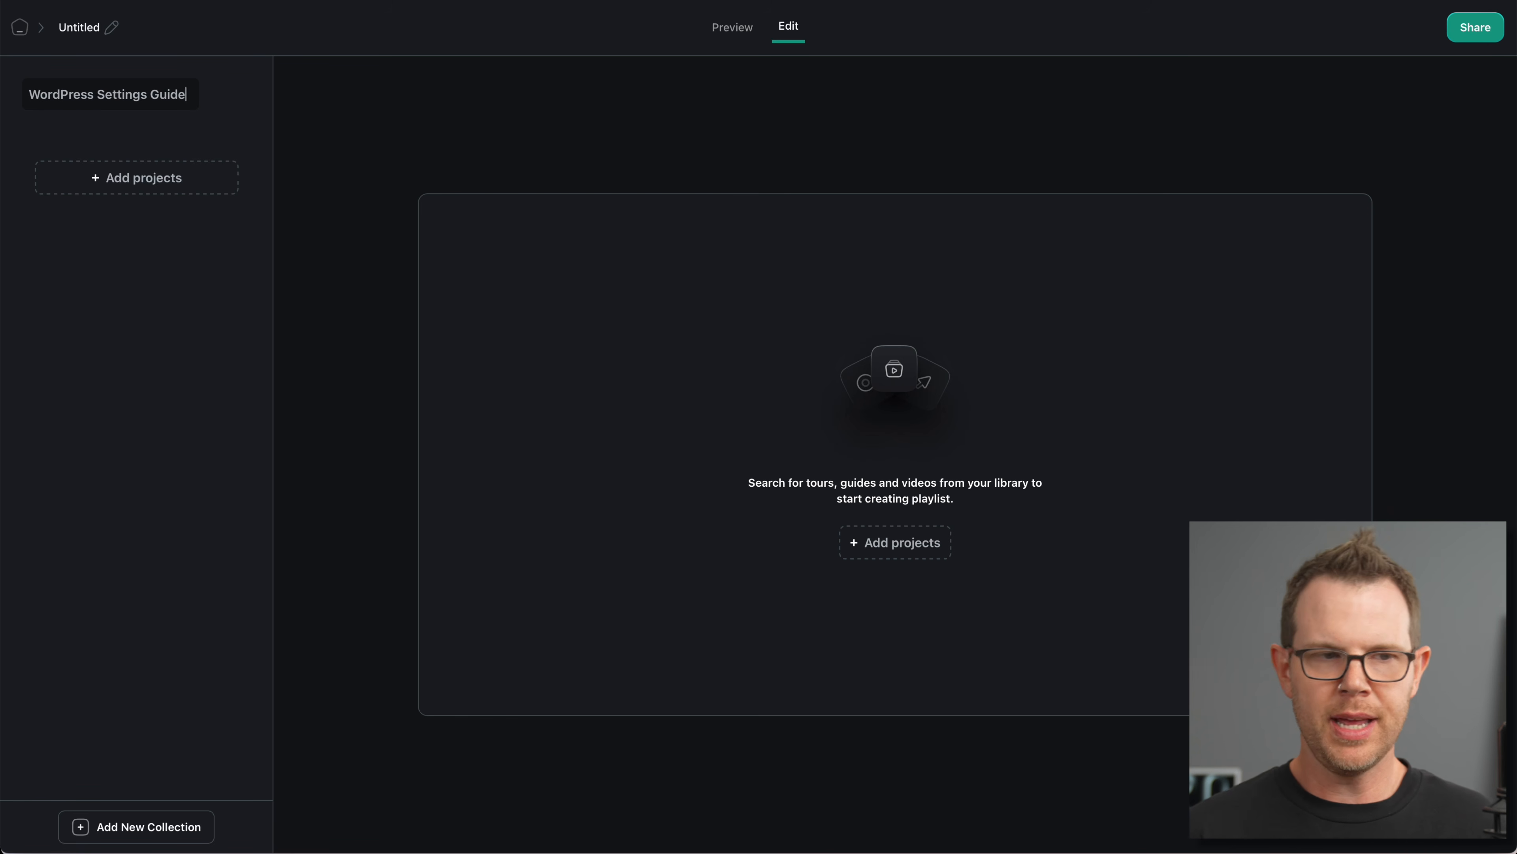
{"action": "left_click", "coordinate": [170, 176]}
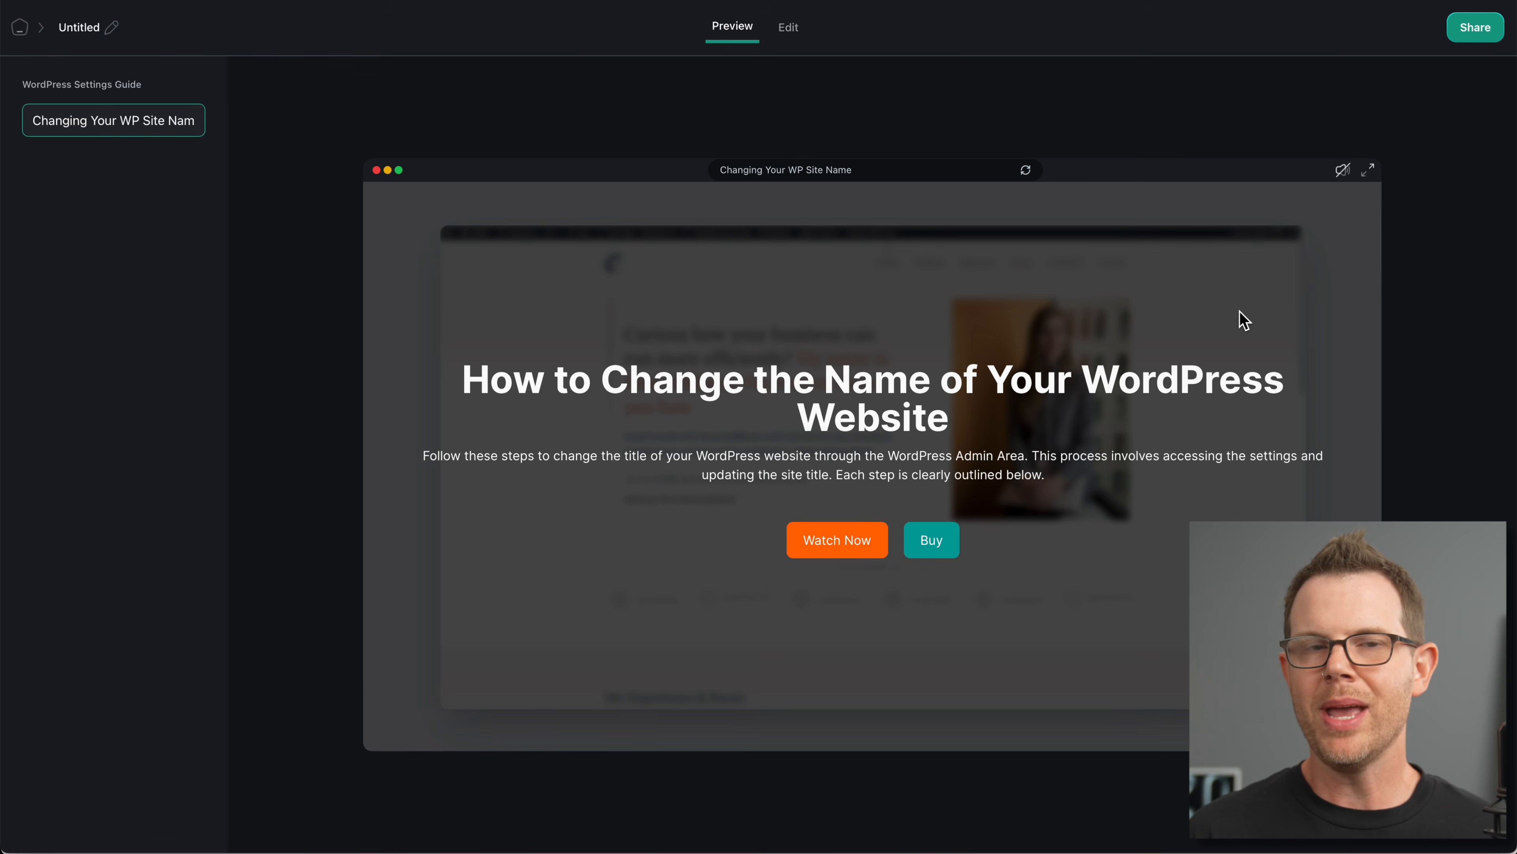